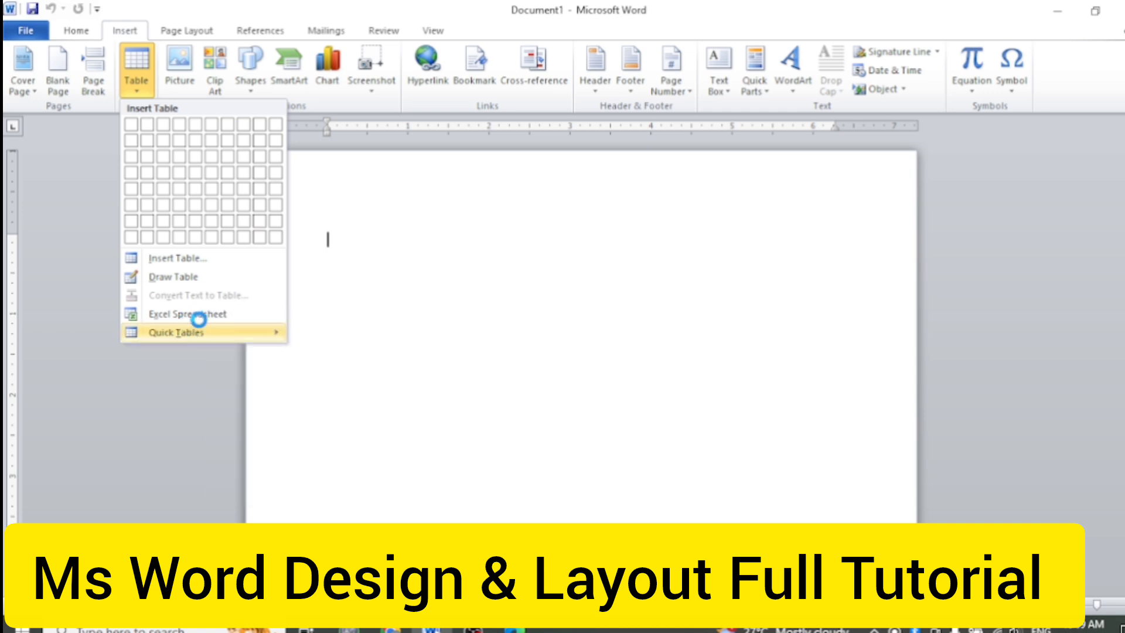
{"action": "mouse_move", "coordinate": [257, 331]}
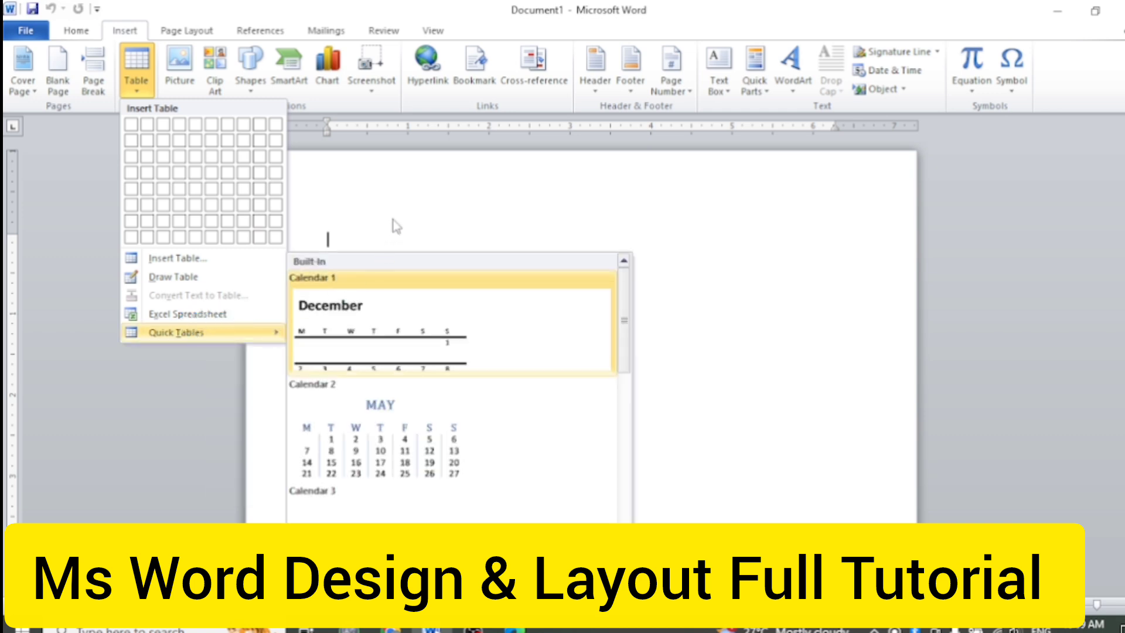
{"action": "left_click", "coordinate": [359, 191]}
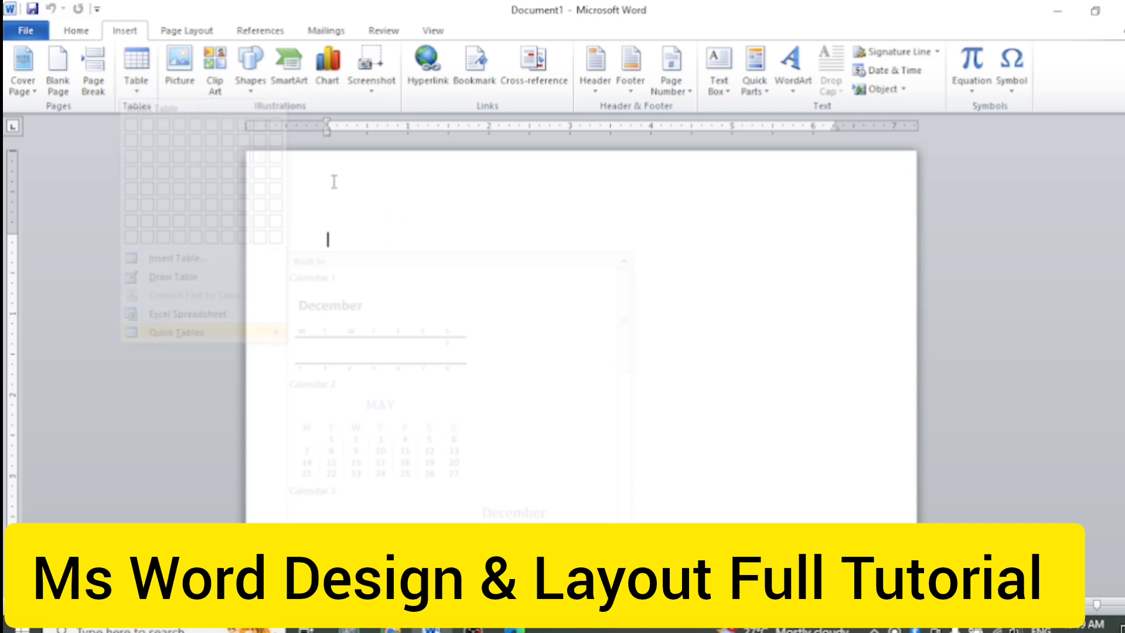
Step: Insert a table with 6 columns and 8 rows, using AutoFit to window
{"action": "left_click", "coordinate": [139, 86]}
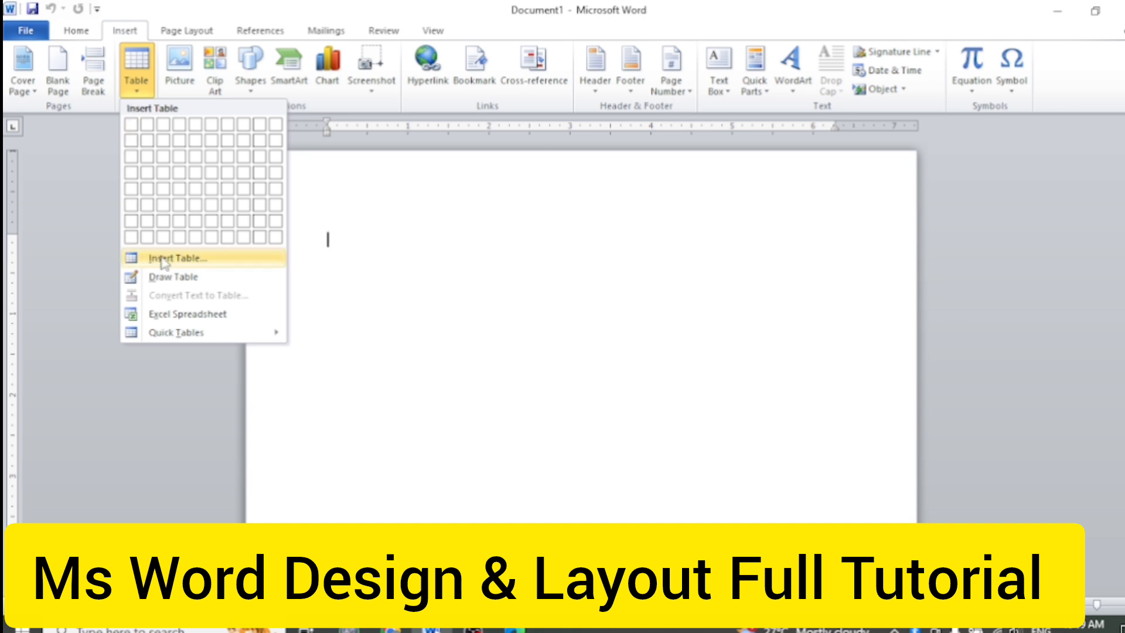
{"action": "left_click", "coordinate": [191, 263]}
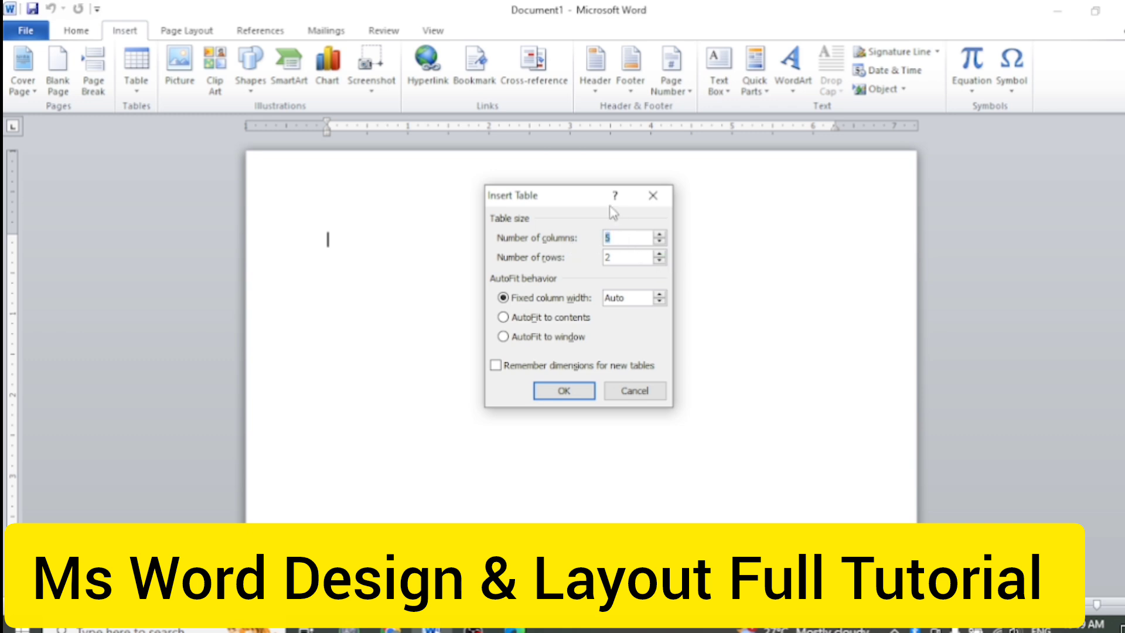
{"action": "left_click_drag", "start_coordinate": [588, 200], "coordinate": [559, 215]}
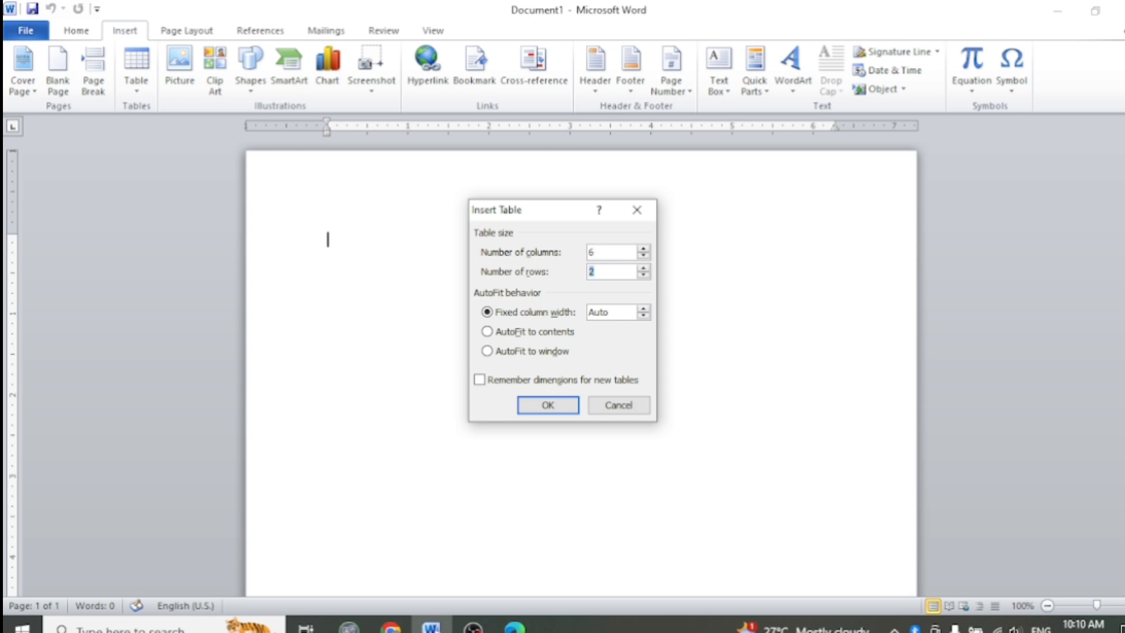
{"action": "left_click", "coordinate": [514, 351]}
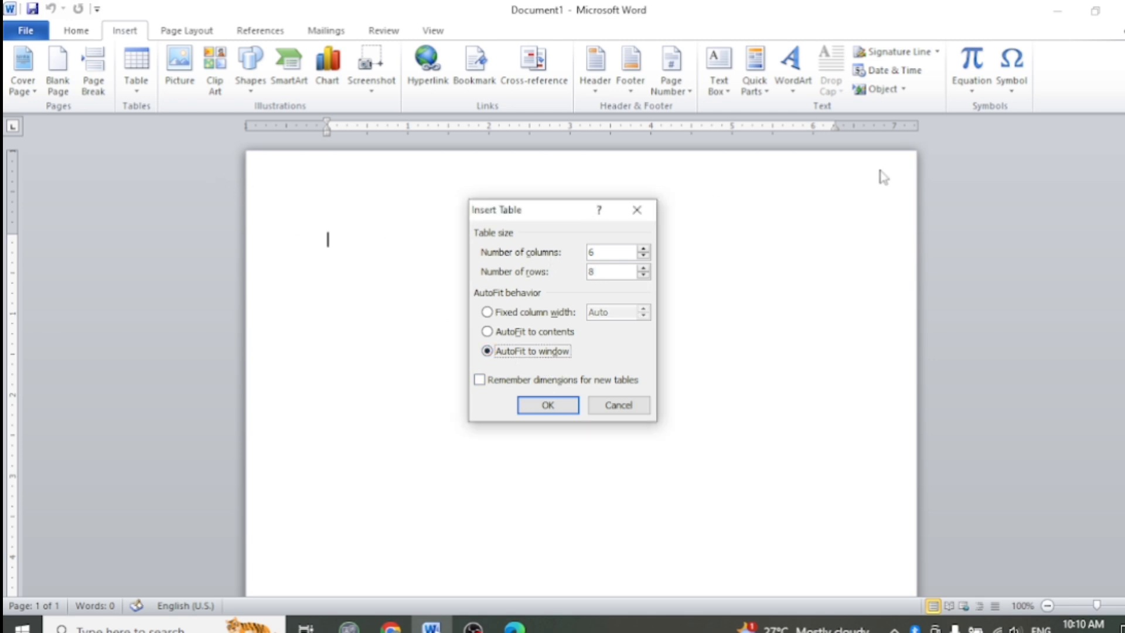
{"action": "left_click", "coordinate": [548, 404]}
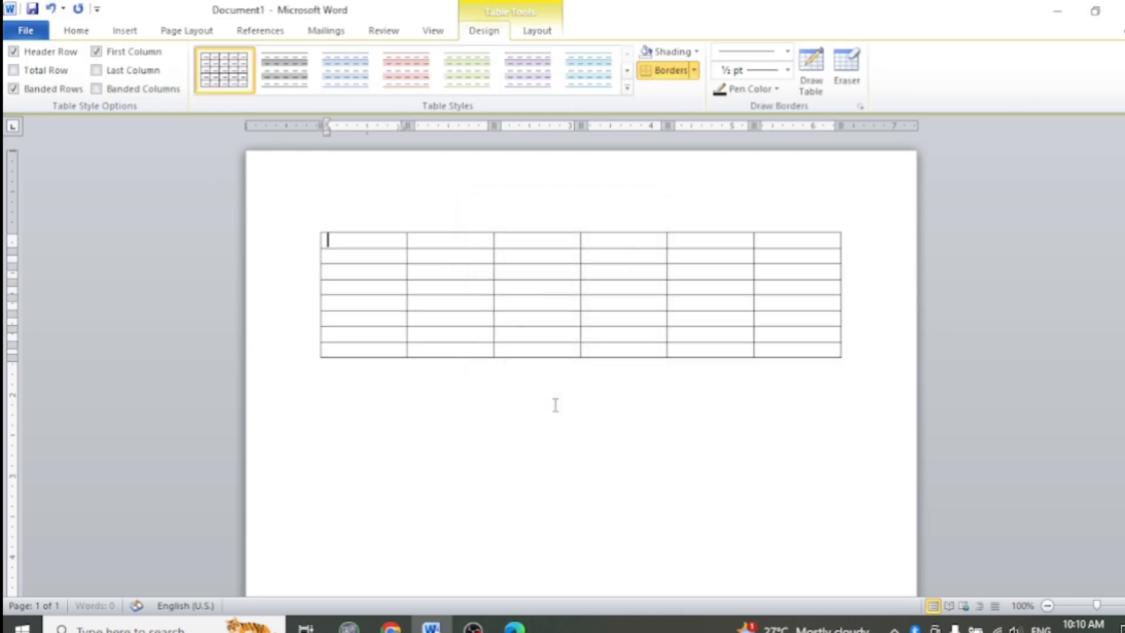
Step: Move the table to the upper-left corner of the page and widen it to the page's right edge
{"action": "left_click", "coordinate": [315, 227]}
{"action": "left_click_drag", "start_coordinate": [316, 226], "coordinate": [262, 187]}
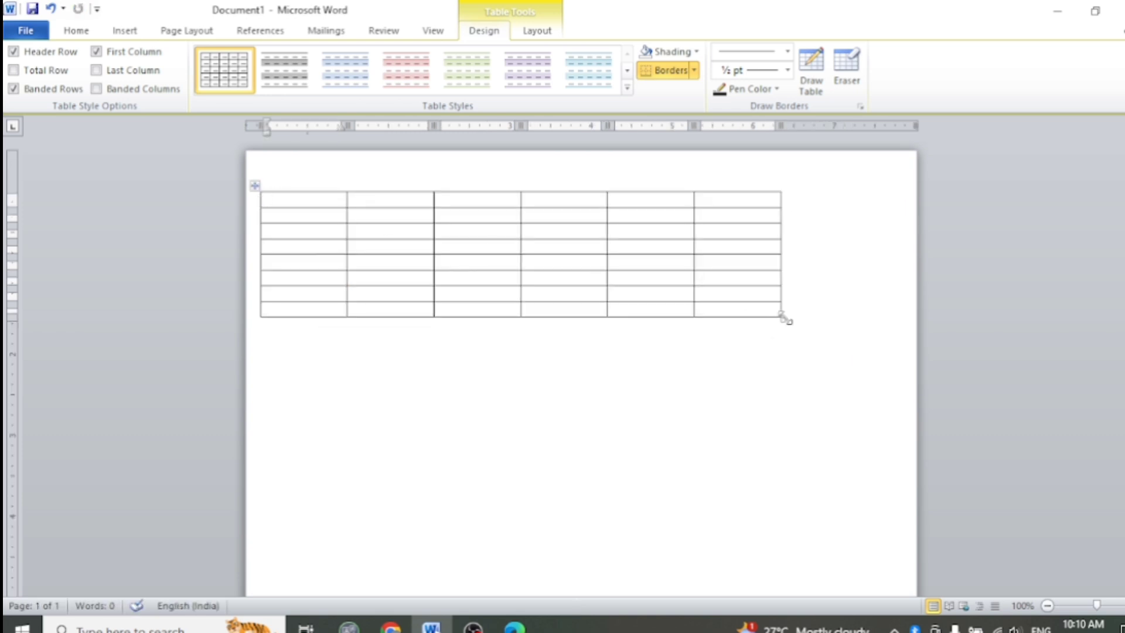
{"action": "left_click_drag", "start_coordinate": [783, 320], "coordinate": [915, 311]}
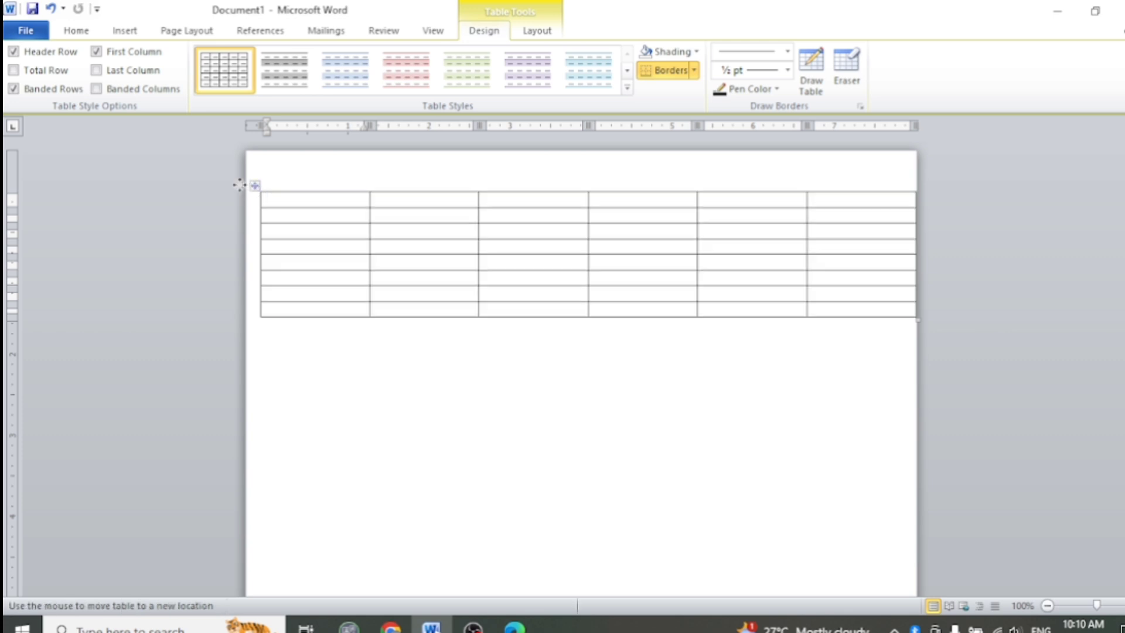
Step: Narrow the whole table to about two-thirds of the page width
{"action": "mouse_move", "coordinate": [229, 184]}
{"action": "left_mouse_down"}
{"action": "mouse_move", "coordinate": [256, 186]}
{"action": "mouse_move", "coordinate": [218, 202]}
{"action": "left_mouse_up"}
{"action": "left_click", "coordinate": [295, 201]}
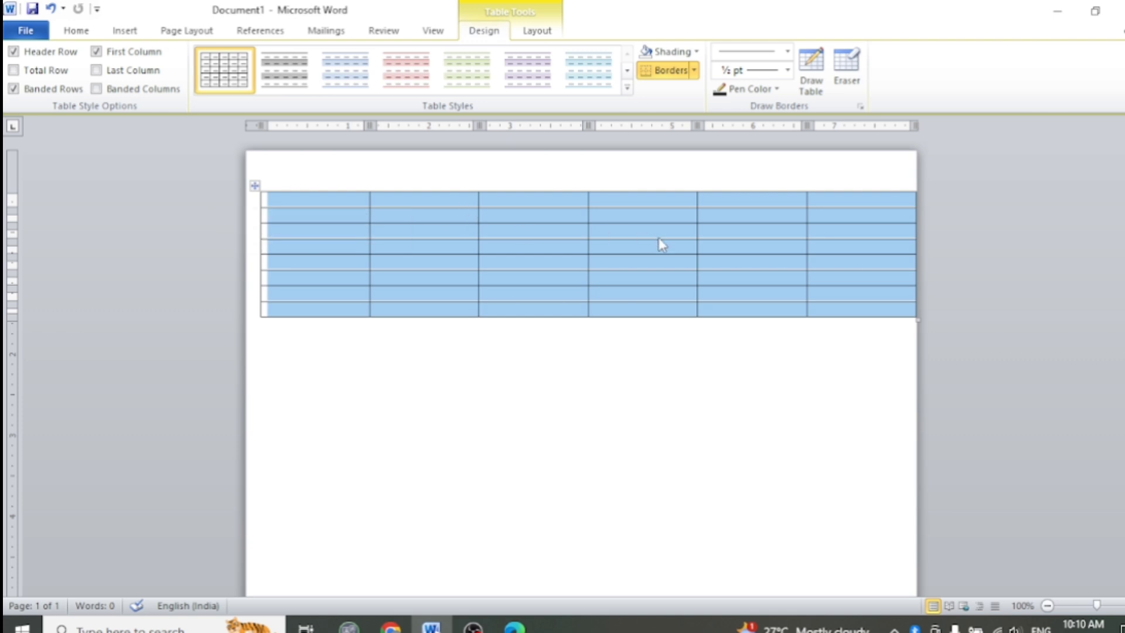
{"action": "left_click_drag", "start_coordinate": [920, 319], "coordinate": [697, 319]}
{"action": "left_click", "coordinate": [559, 447]}
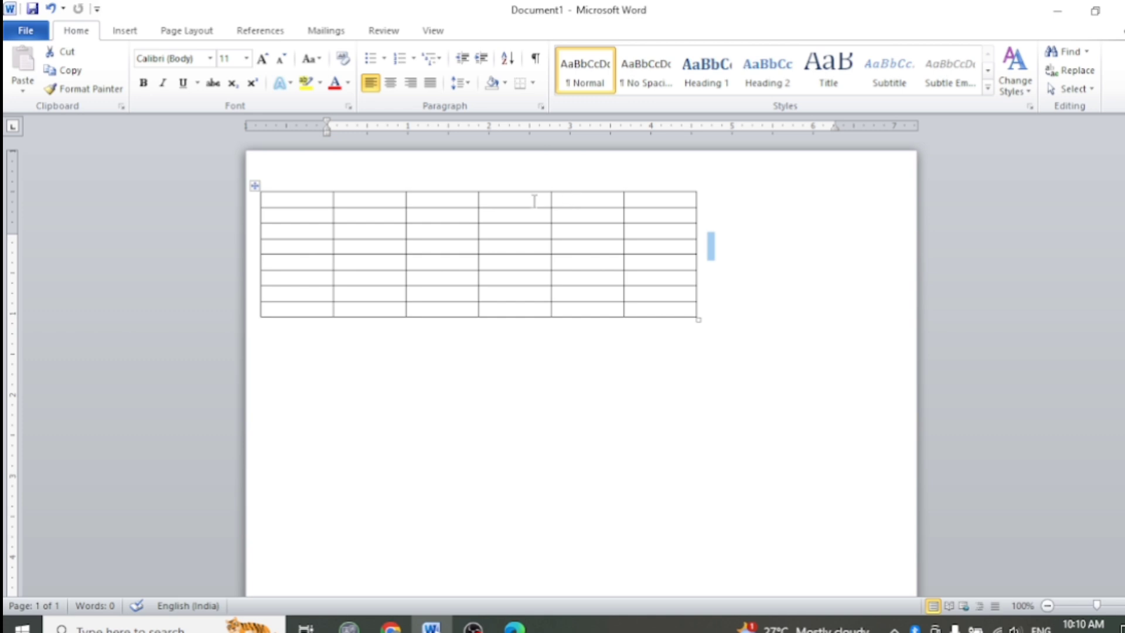
Step: Merge all cells of the table's last two columns into one cell and widen the table toward the page's right edge
{"action": "left_click_drag", "start_coordinate": [594, 205], "coordinate": [670, 315]}
{"action": "right_click", "coordinate": [638, 259]}
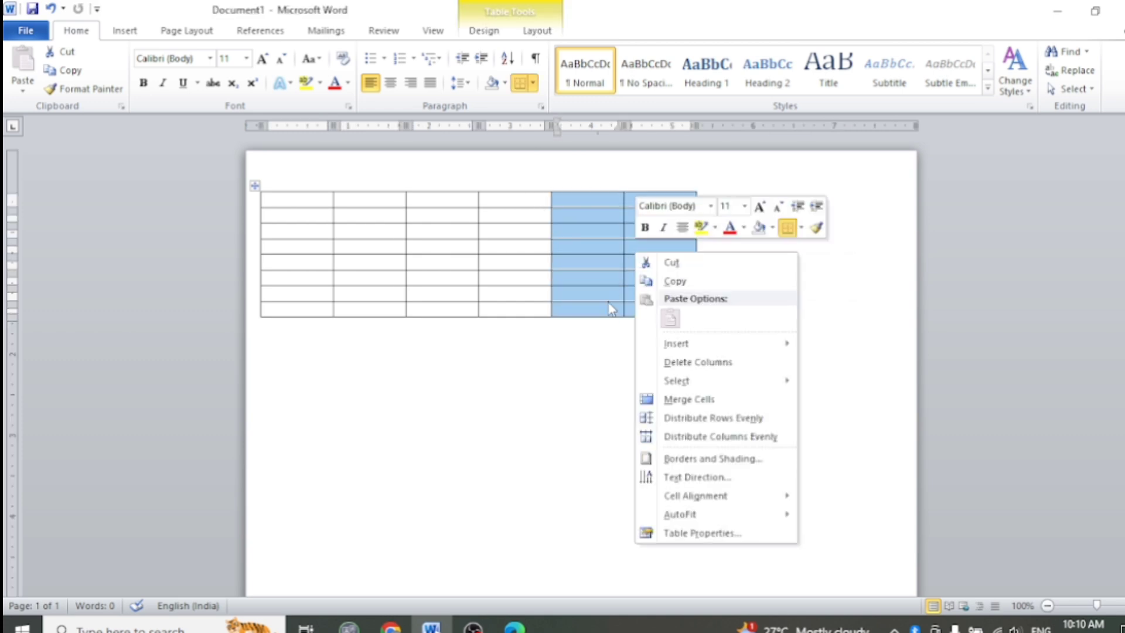
{"action": "mouse_move", "coordinate": [674, 343]}
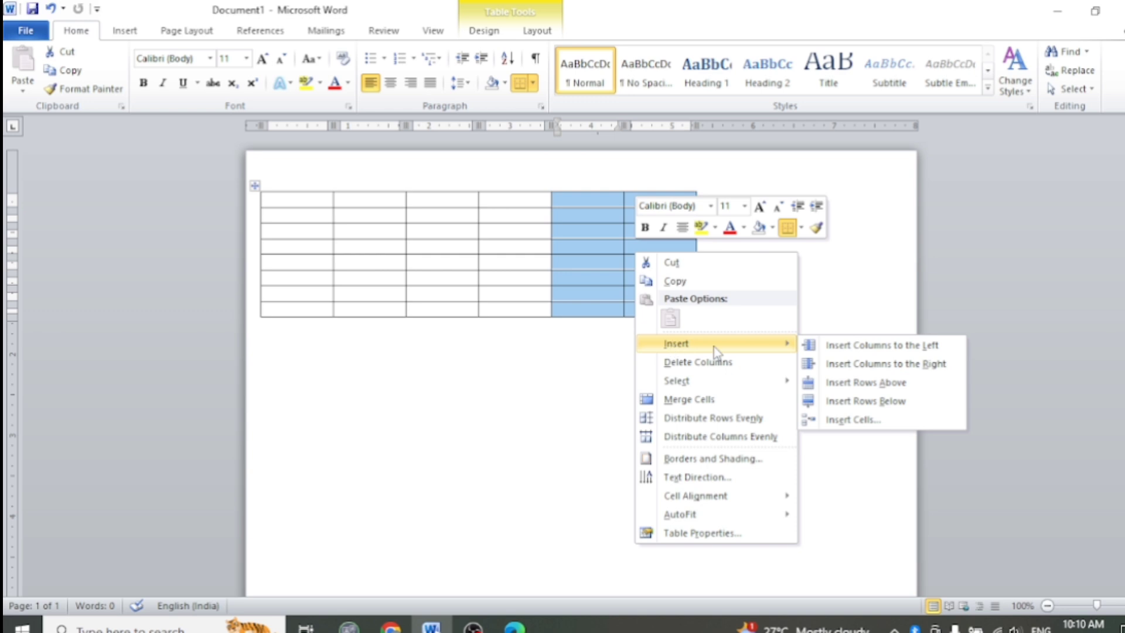
{"action": "left_click", "coordinate": [706, 404]}
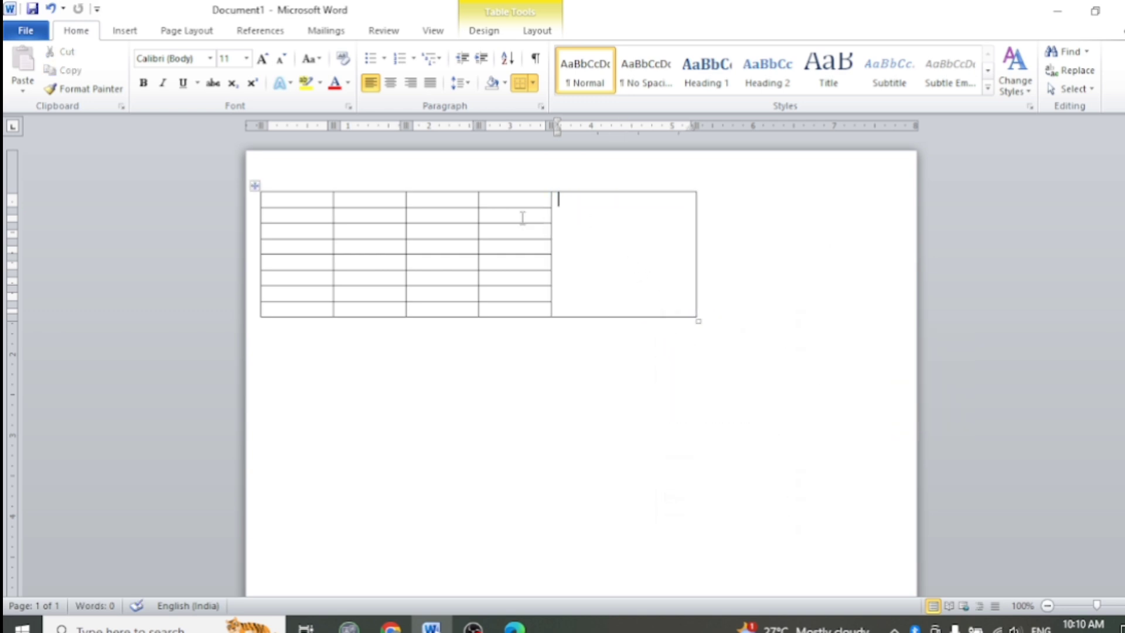
{"action": "left_click_drag", "start_coordinate": [698, 321], "coordinate": [843, 328]}
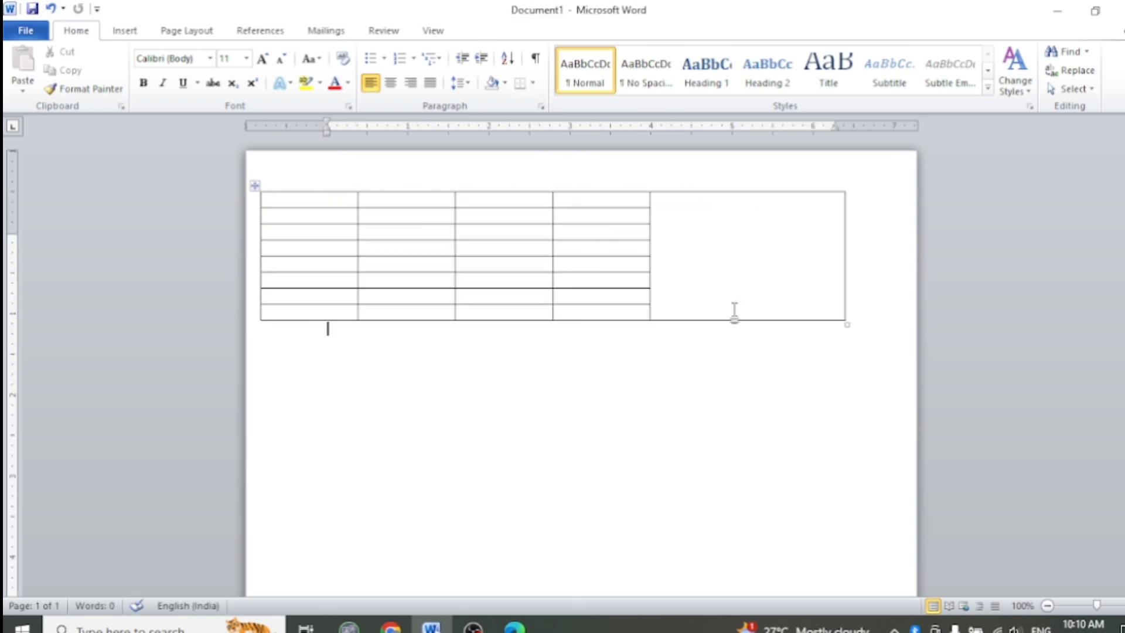
Step: Split the large merged cell at the table's right side into 2 columns and 8 rows
{"action": "left_click", "coordinate": [682, 208]}
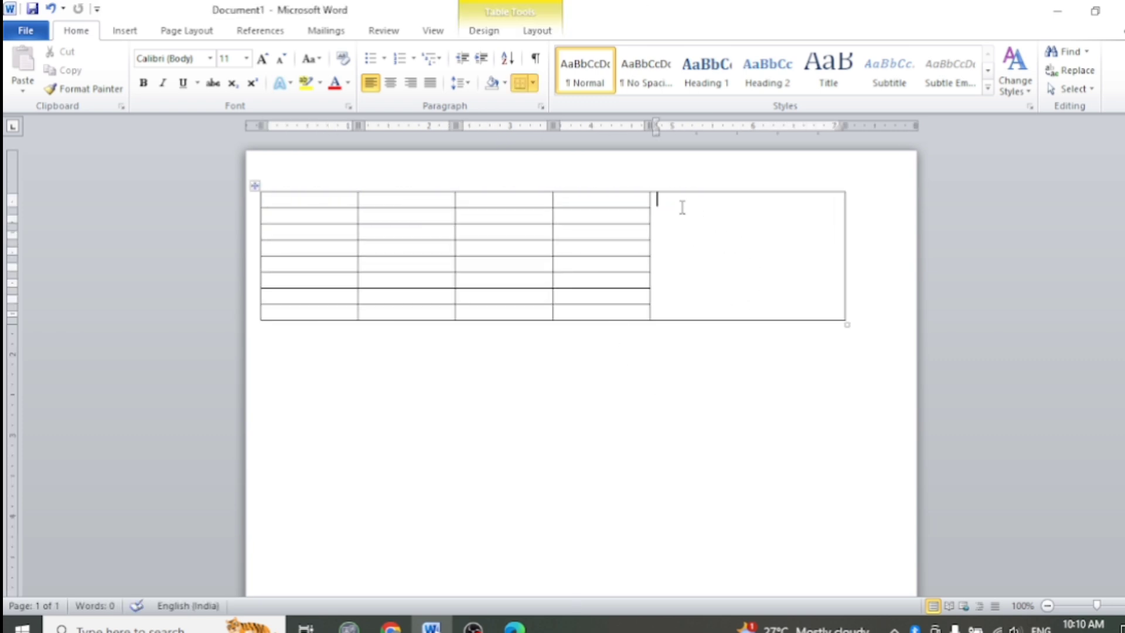
{"action": "left_click", "coordinate": [649, 200]}
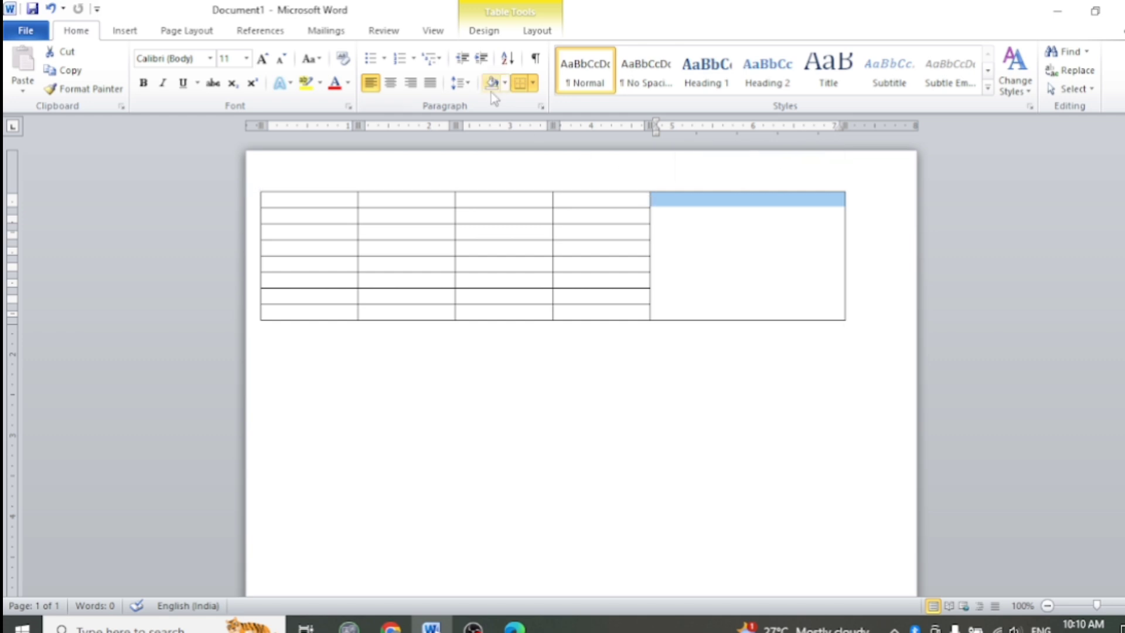
{"action": "left_click", "coordinate": [532, 32]}
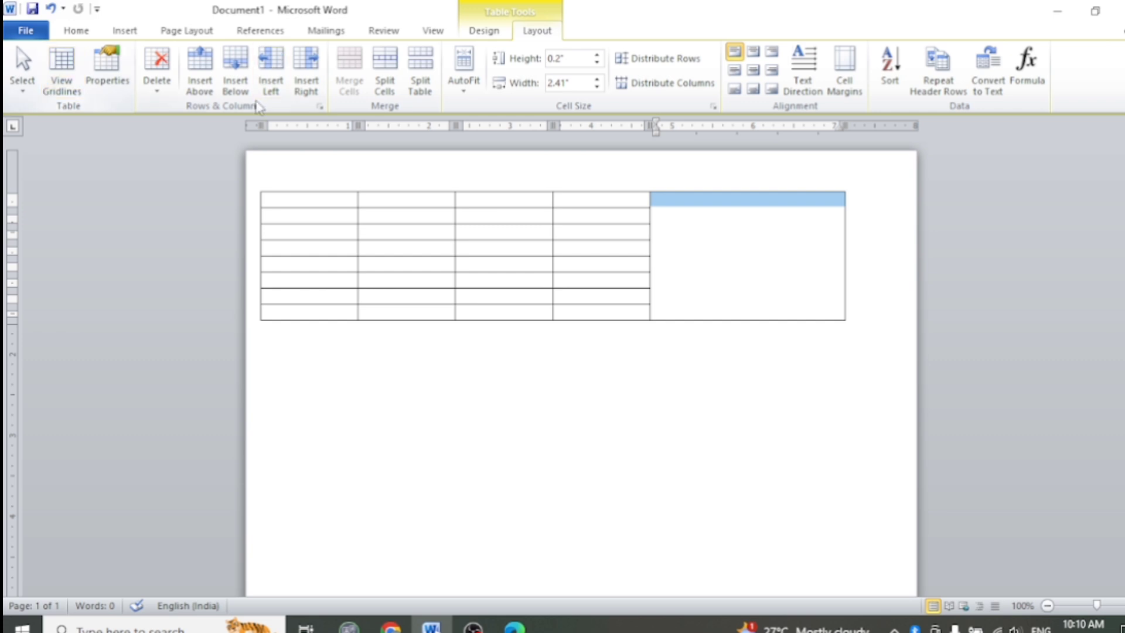
{"action": "left_click", "coordinate": [758, 243]}
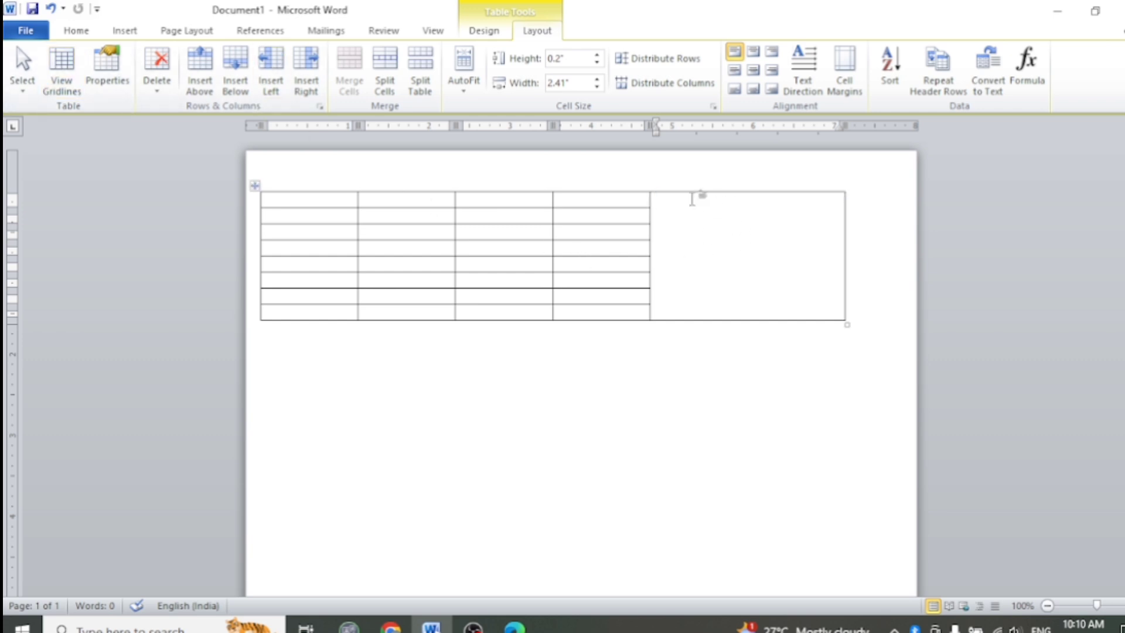
{"action": "left_click", "coordinate": [653, 202]}
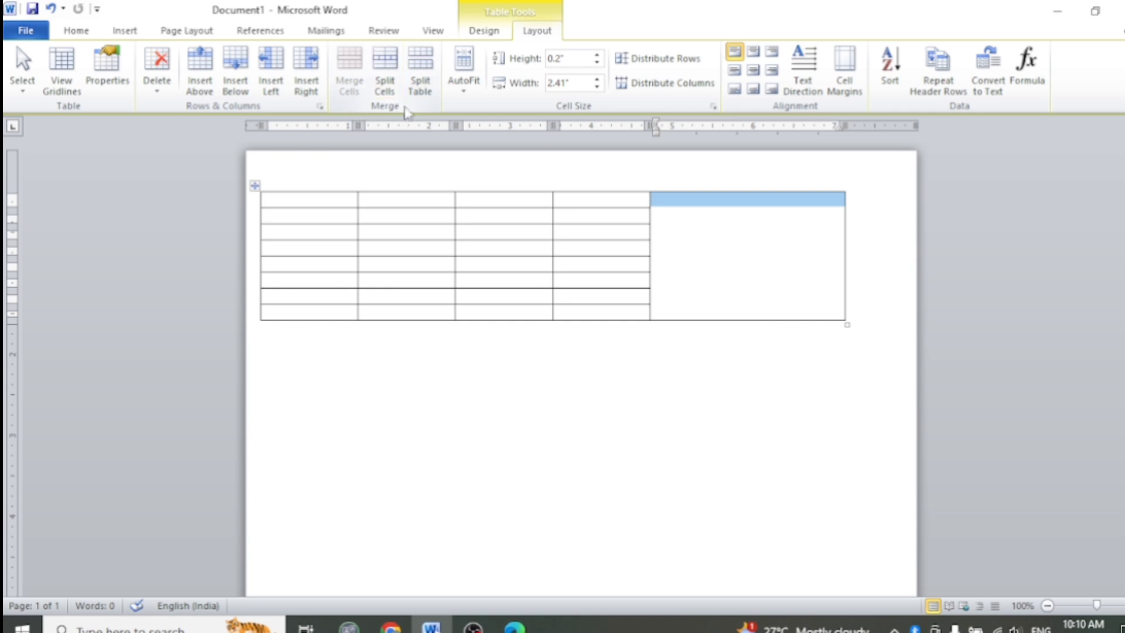
{"action": "left_click", "coordinate": [384, 70]}
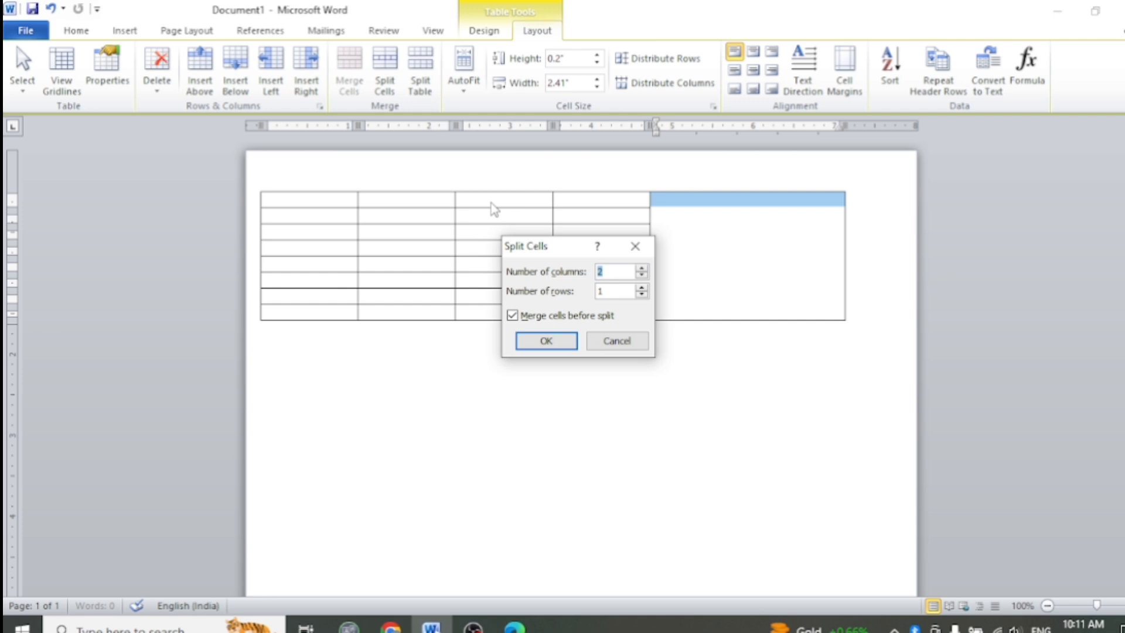
{"action": "type", "text": "8"}
{"action": "type", "text": "2"}
{"action": "key", "text": "Tab"}
{"action": "type", "text": "8"}
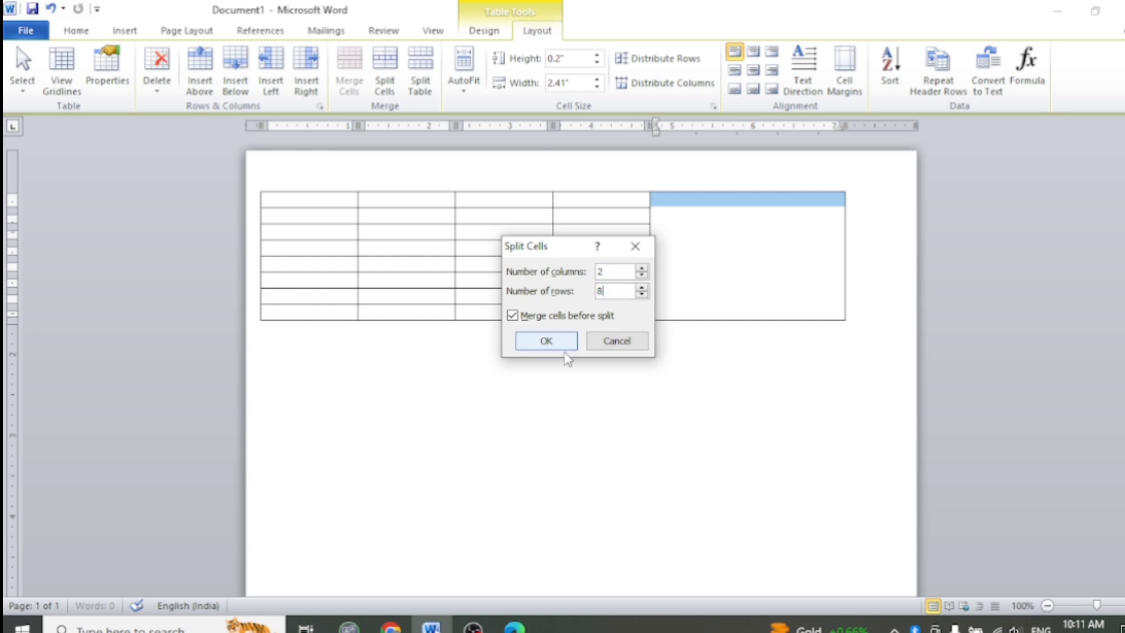
{"action": "left_click", "coordinate": [550, 343]}
{"action": "left_click", "coordinate": [727, 269]}
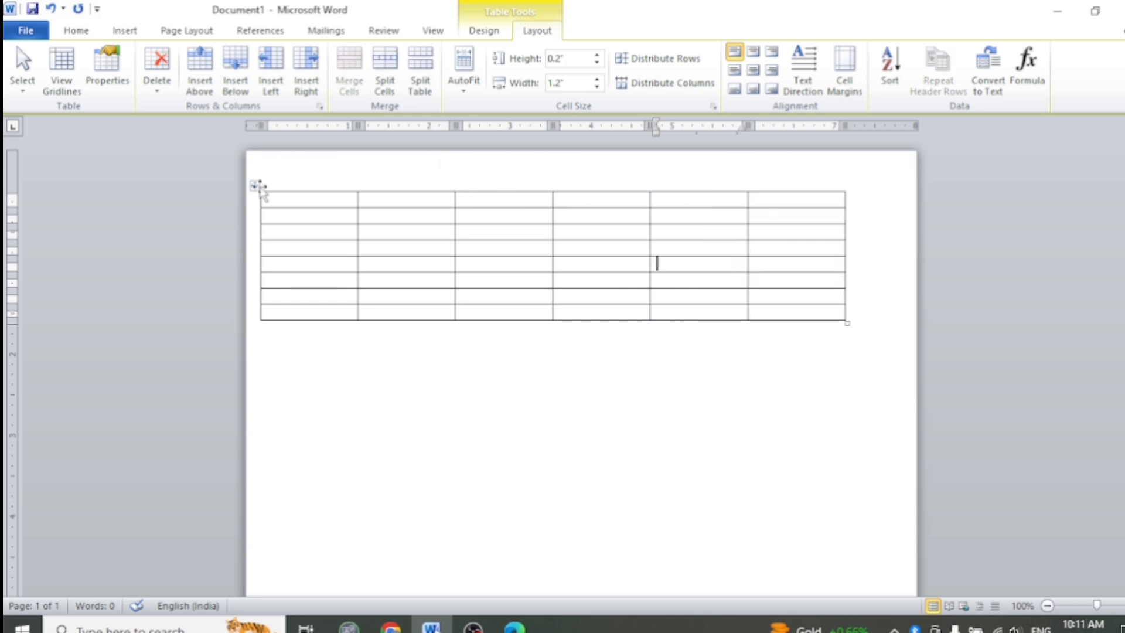
Step: Move the table slightly down and to the right, and narrow it slightly to a column width of 1.19"
{"action": "left_click_drag", "start_coordinate": [254, 185], "coordinate": [282, 219]}
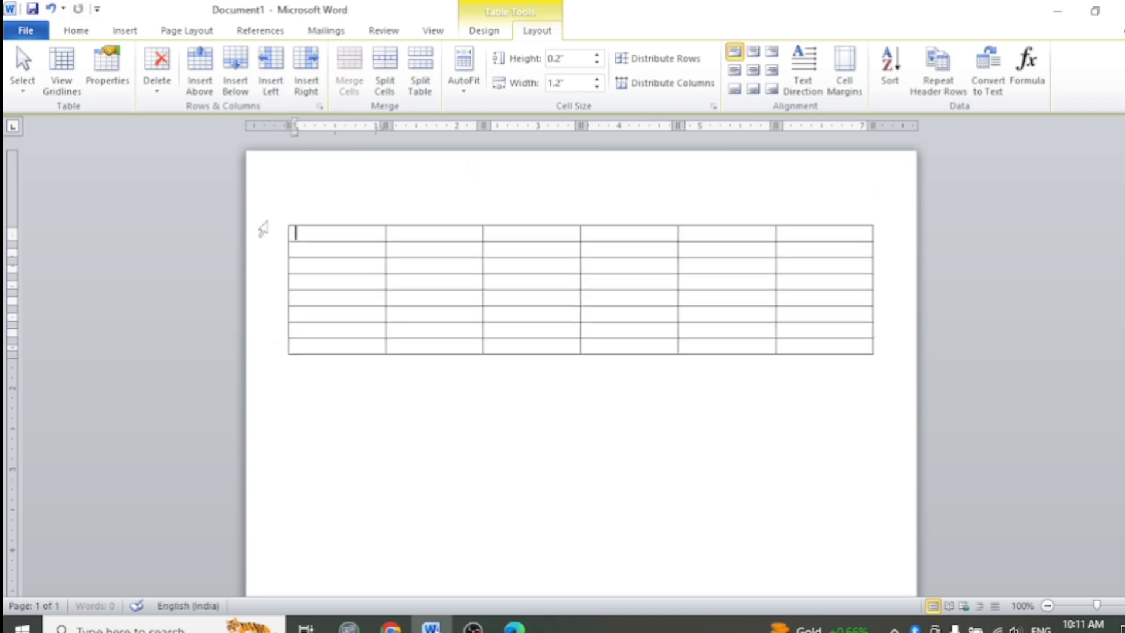
{"action": "left_click_drag", "start_coordinate": [873, 356], "coordinate": [870, 355]}
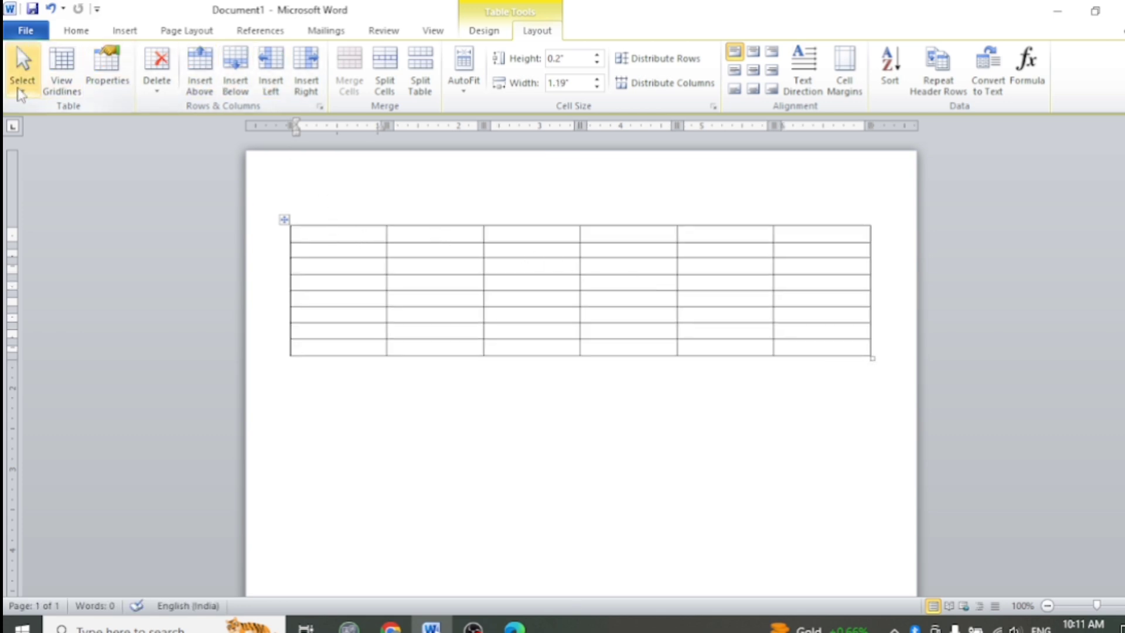
Step: Select the table's first cell with the cell selection command, and clear the selection
{"action": "left_click", "coordinate": [21, 69]}
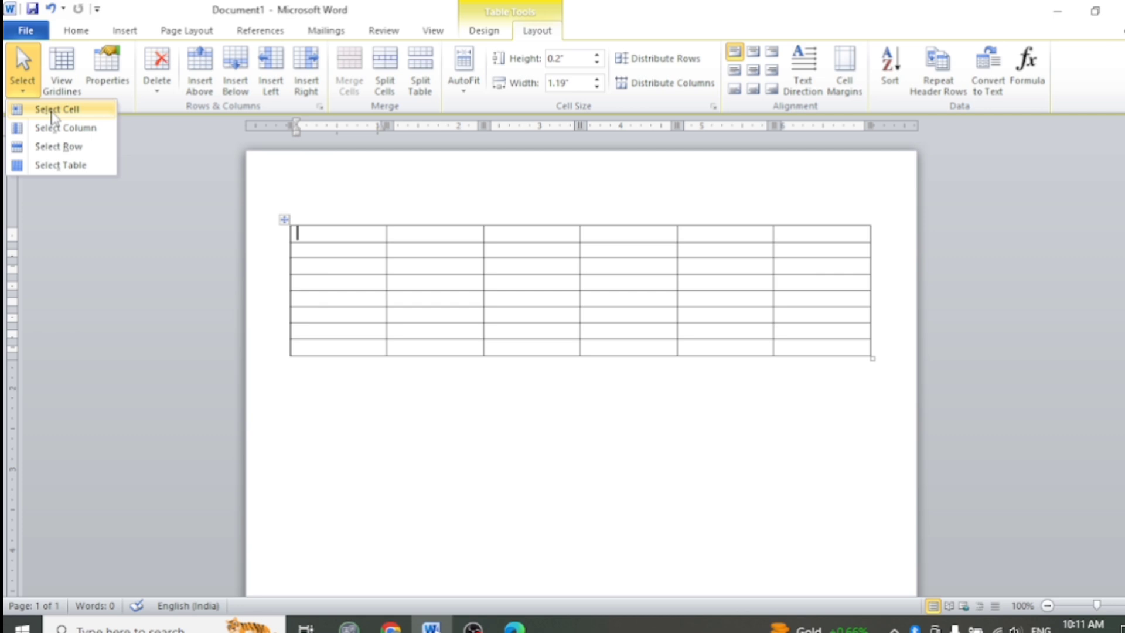
{"action": "left_click", "coordinate": [51, 112]}
{"action": "left_click", "coordinate": [371, 235]}
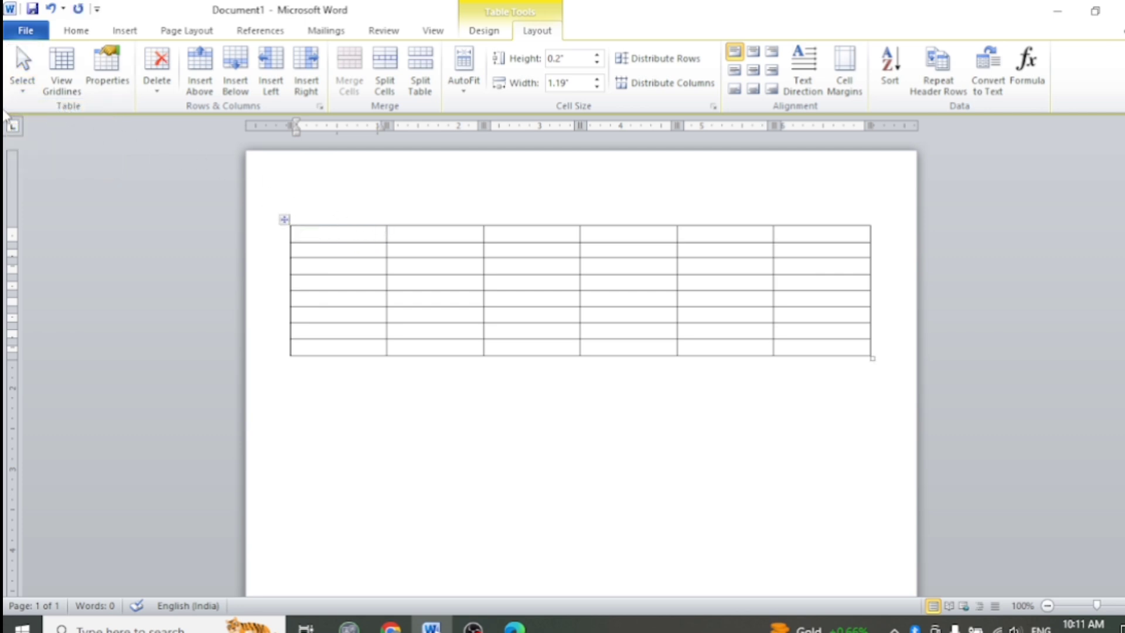
Step: Select the table's first column, extend the selection to all its rows, and clear the selection
{"action": "left_click", "coordinate": [21, 69]}
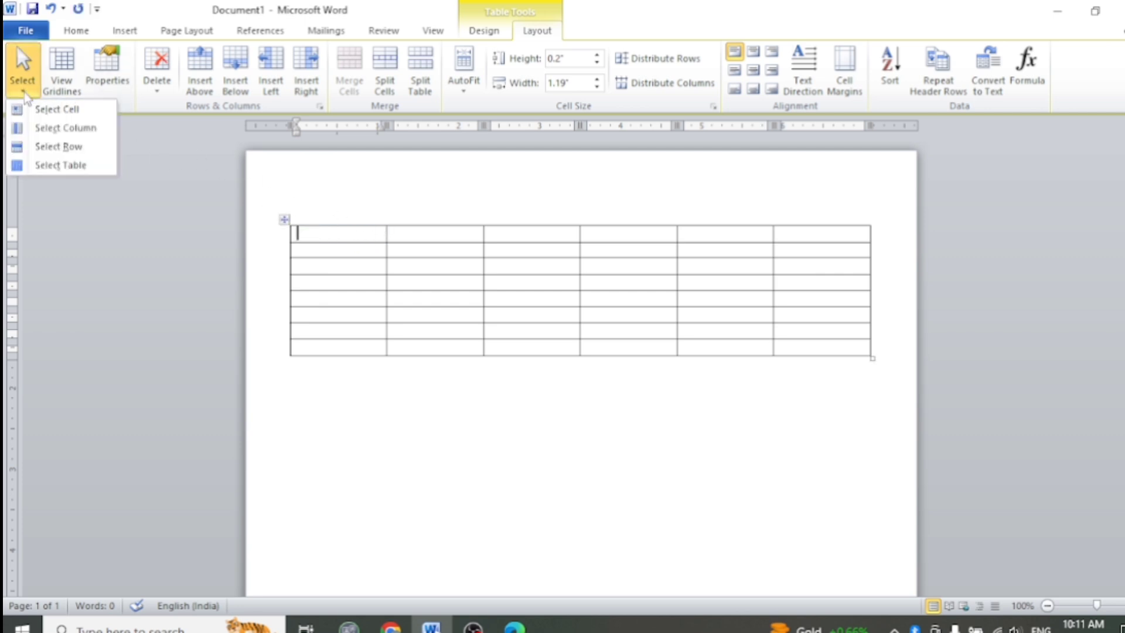
{"action": "left_click", "coordinate": [52, 129]}
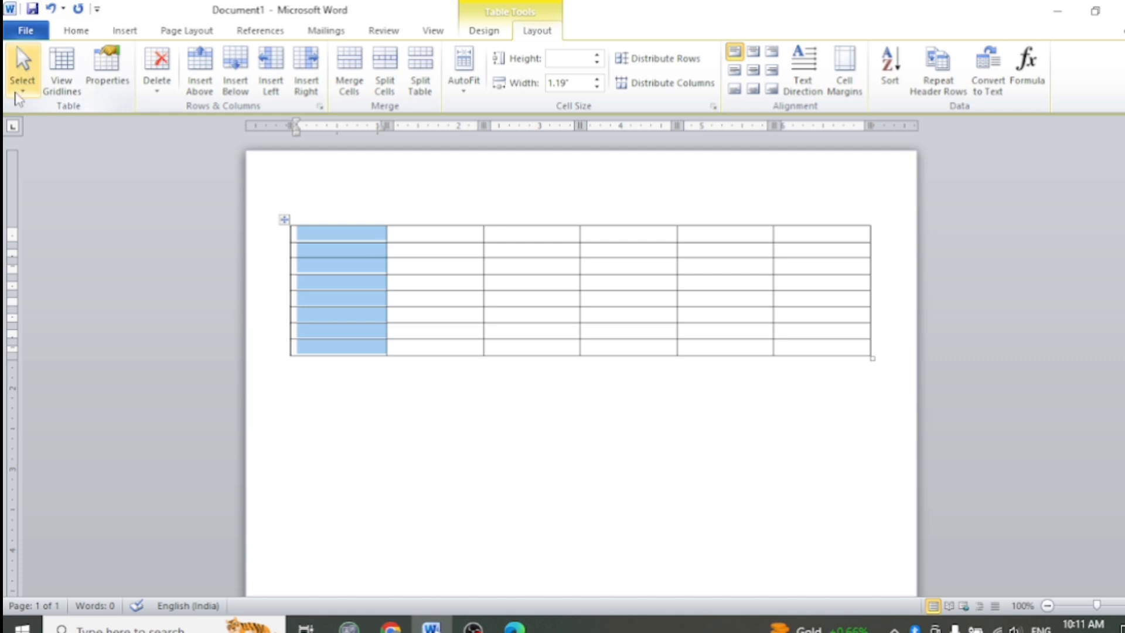
{"action": "left_click", "coordinate": [22, 70]}
{"action": "left_click", "coordinate": [67, 148]}
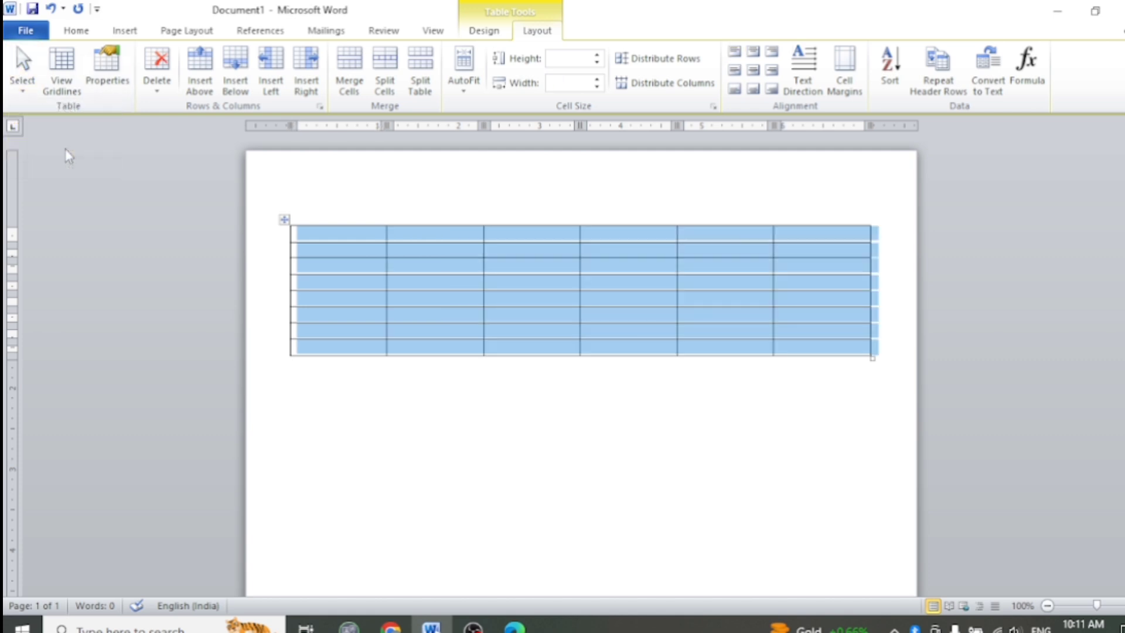
{"action": "left_click", "coordinate": [331, 272]}
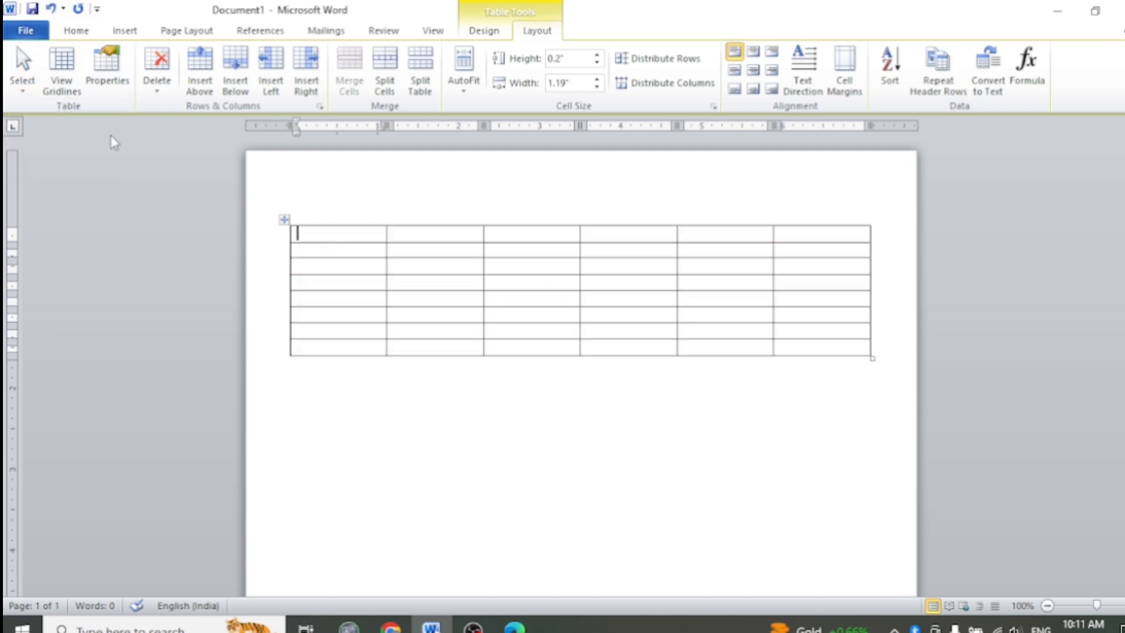
Step: Select the table's first row with the row selection command, and clear the selection
{"action": "left_click", "coordinate": [24, 77]}
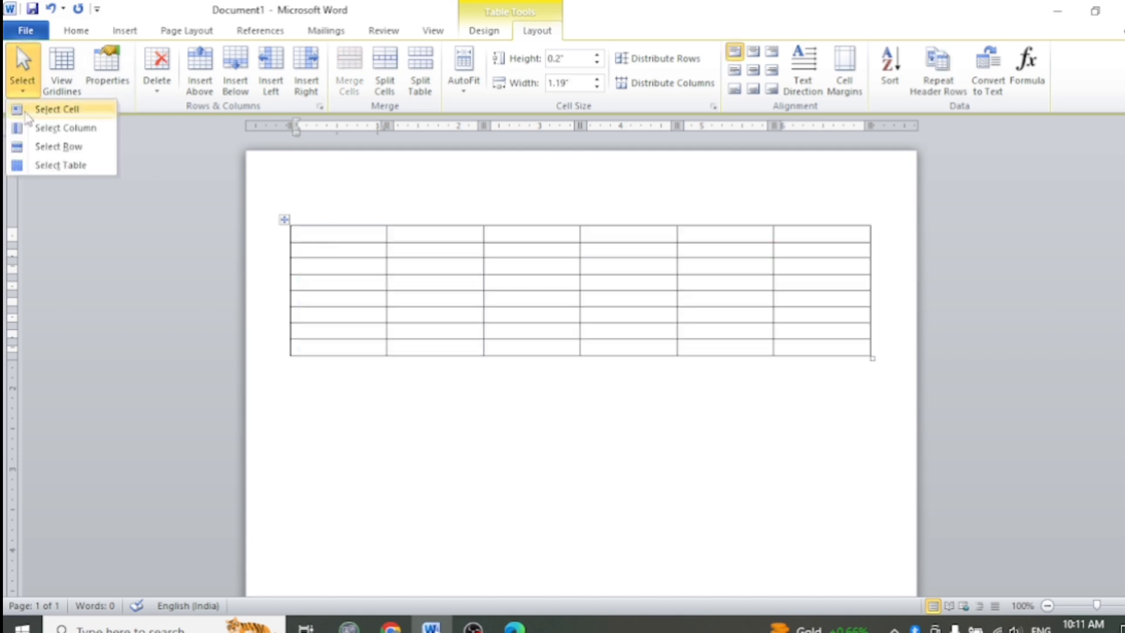
{"action": "left_click", "coordinate": [75, 148]}
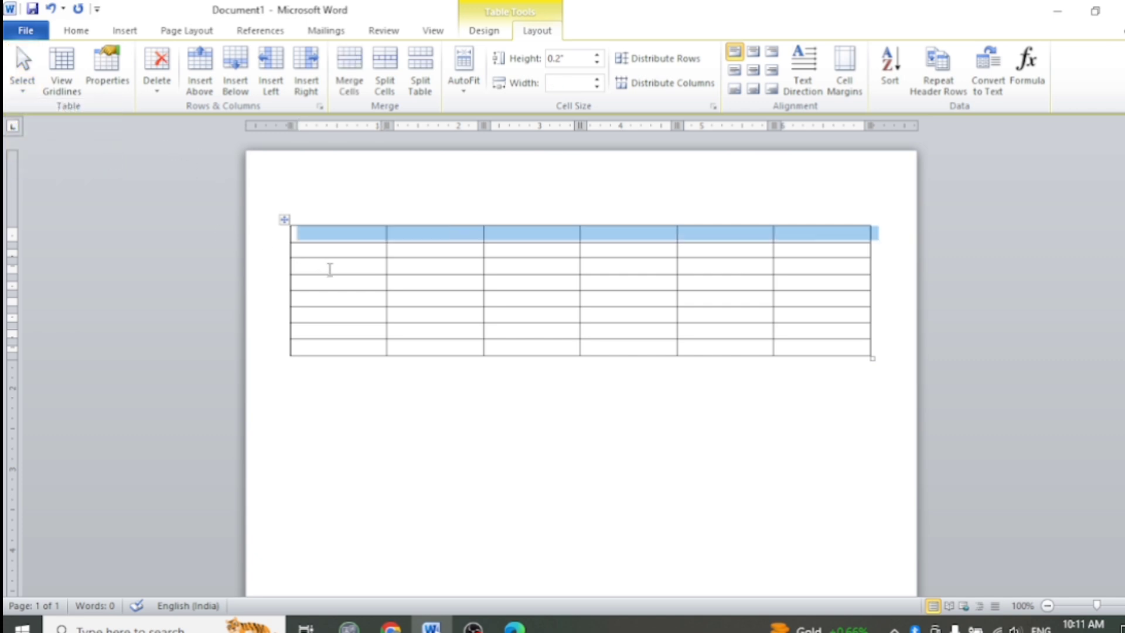
{"action": "left_click", "coordinate": [330, 269]}
{"action": "left_click", "coordinate": [22, 75]}
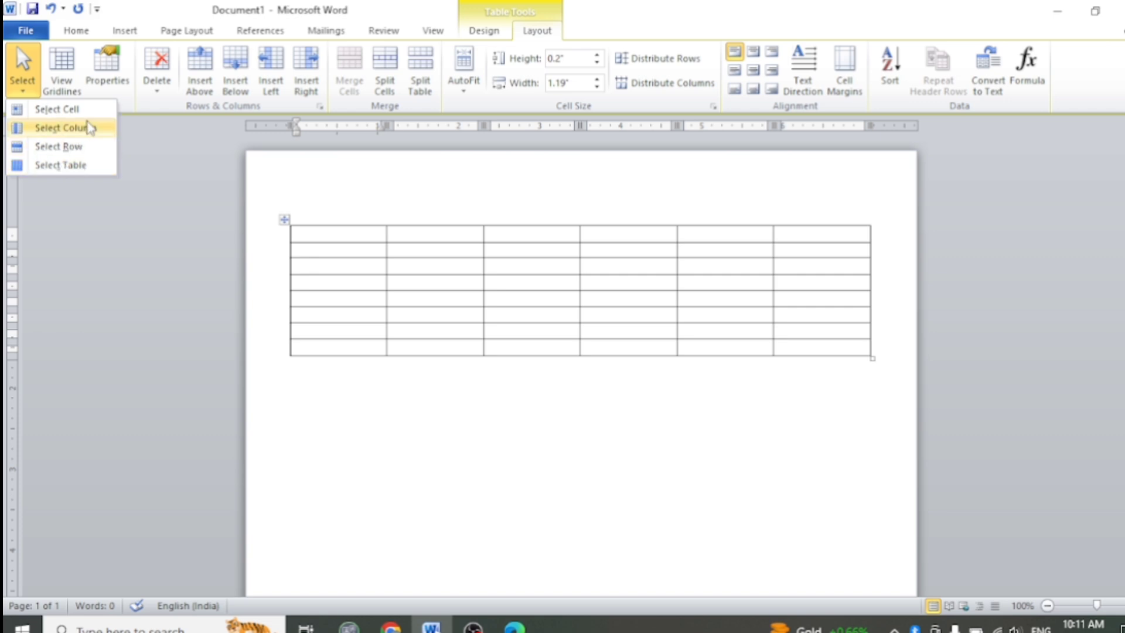
{"action": "left_click", "coordinate": [337, 204]}
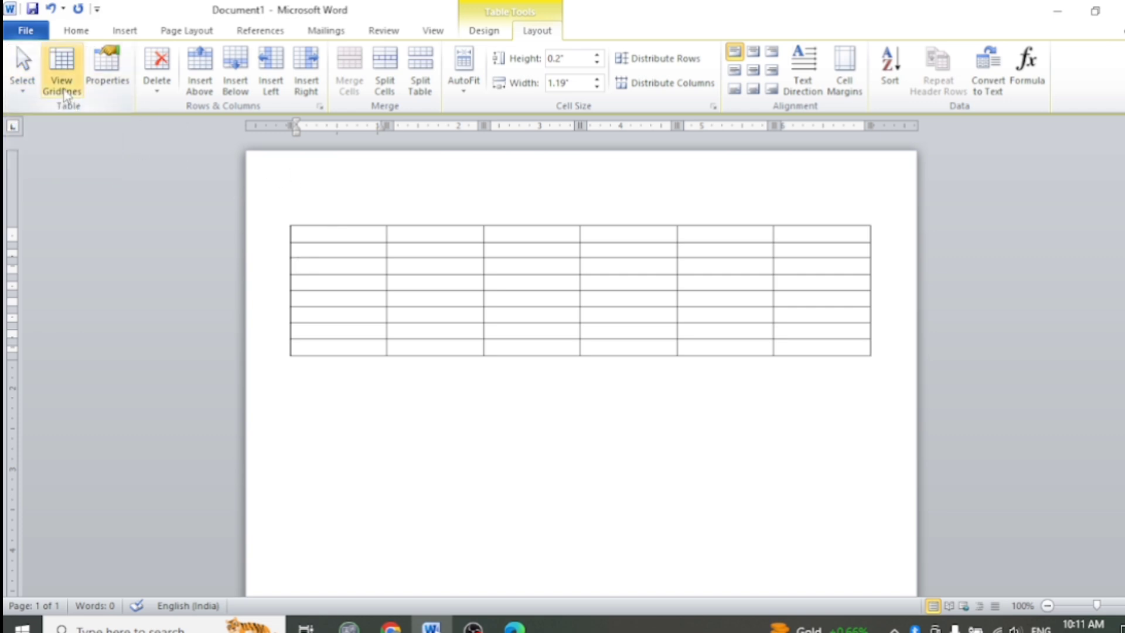
Step: Try the Left and Right alignments for the table in its properties, and apply Center alignment again
{"action": "left_click", "coordinate": [71, 94]}
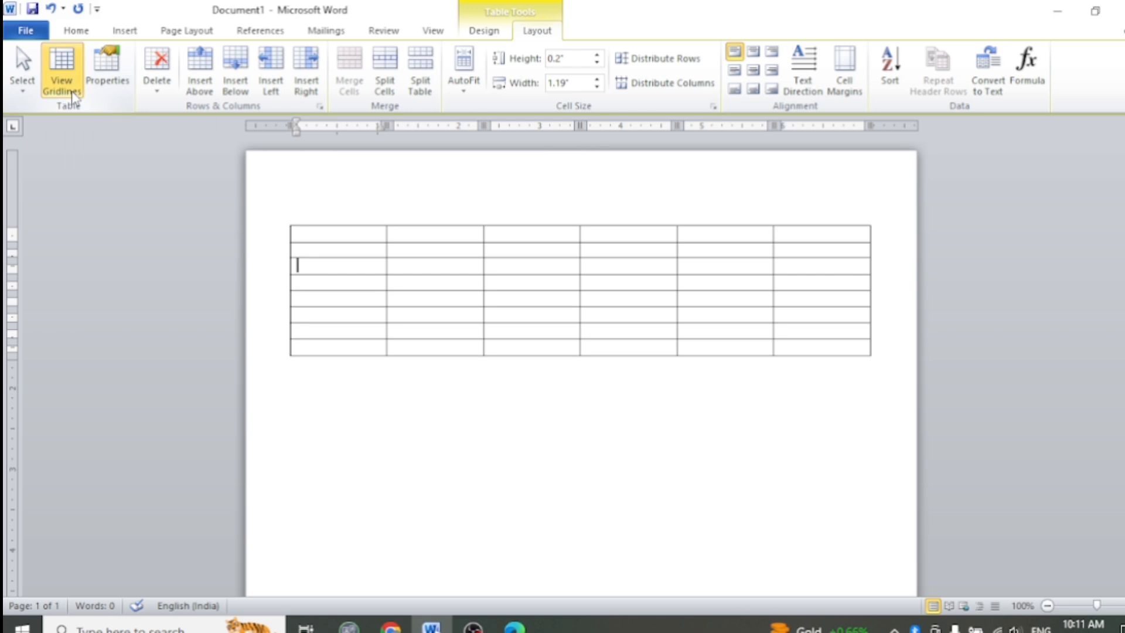
{"action": "left_click", "coordinate": [110, 89]}
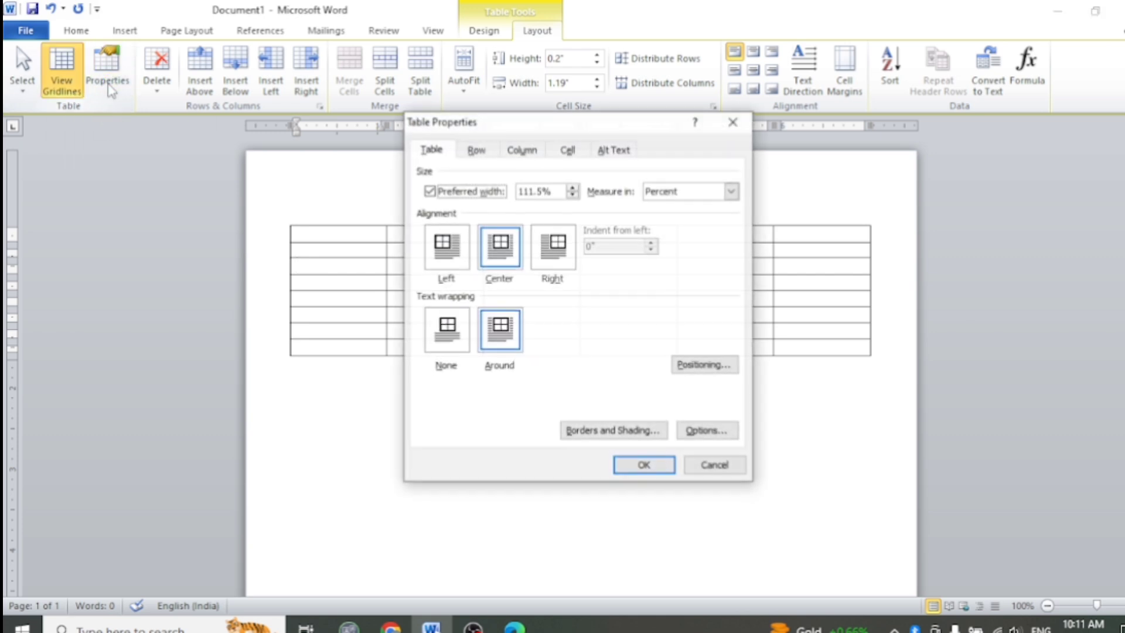
{"action": "left_click_drag", "start_coordinate": [528, 131], "coordinate": [584, 130]}
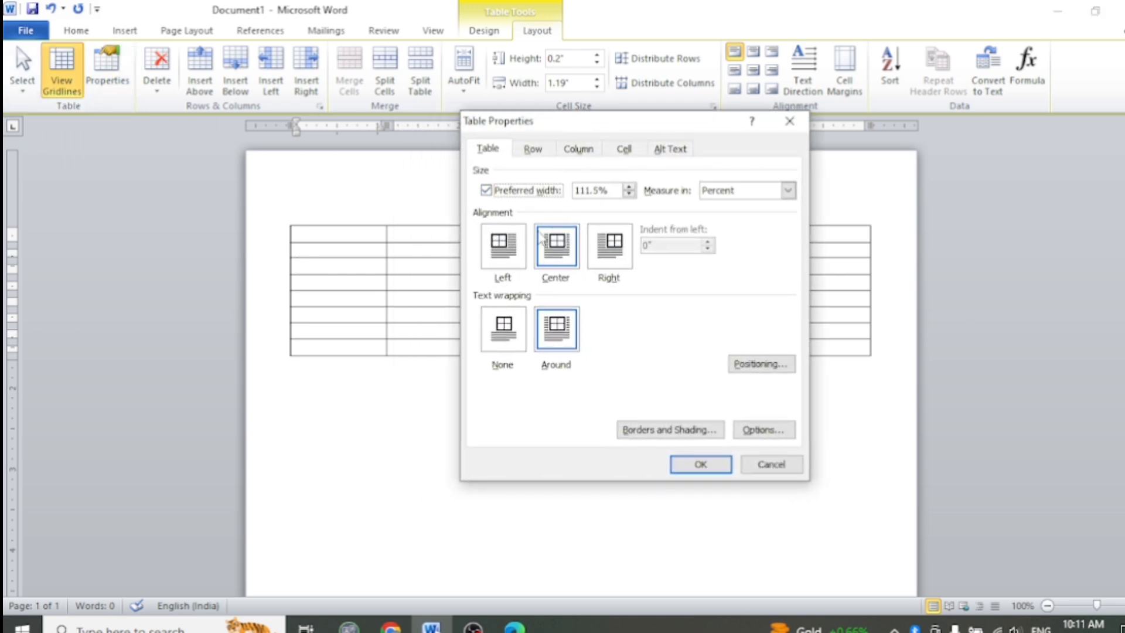
{"action": "left_click", "coordinate": [499, 249]}
{"action": "left_click", "coordinate": [556, 253]}
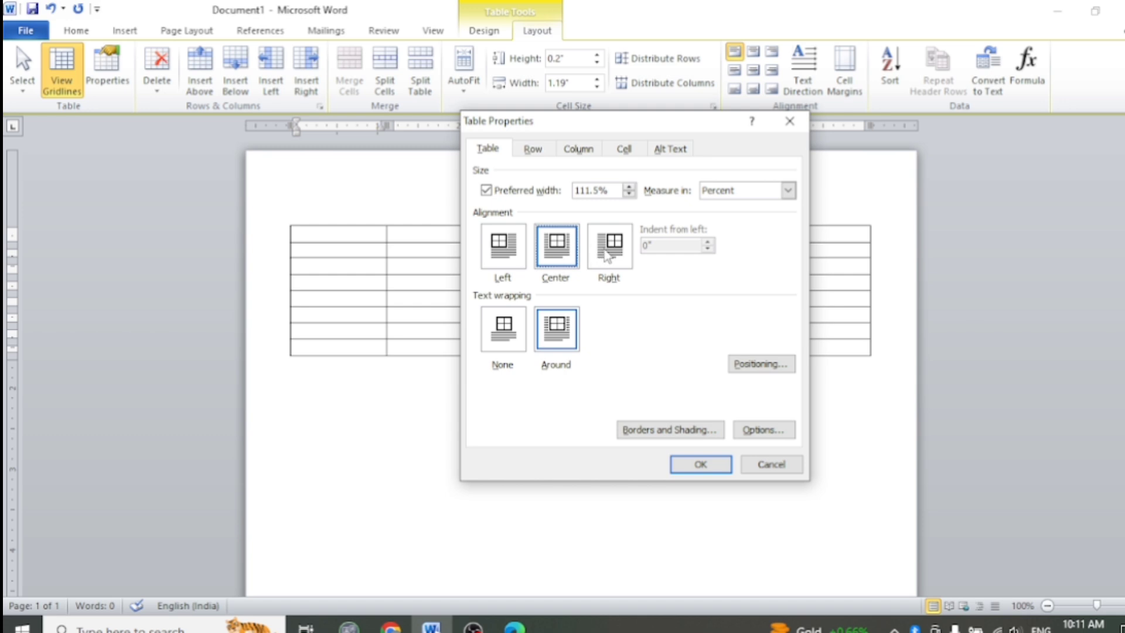
{"action": "left_click", "coordinate": [608, 249]}
{"action": "left_click", "coordinate": [557, 247]}
{"action": "left_click", "coordinate": [701, 464]}
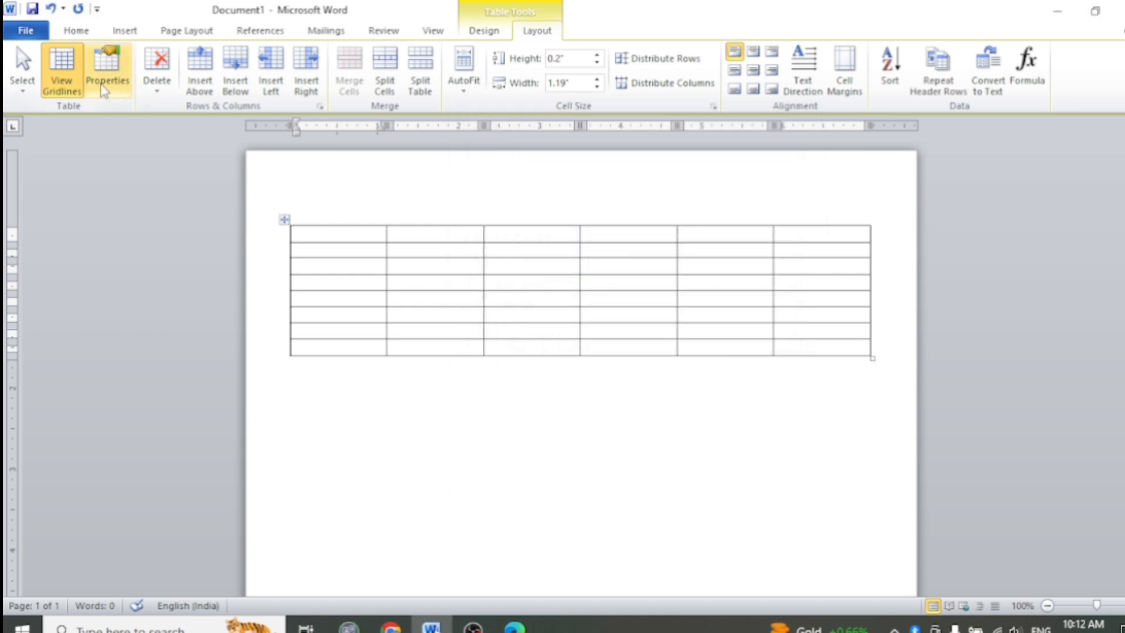
{"action": "left_click", "coordinate": [23, 85]}
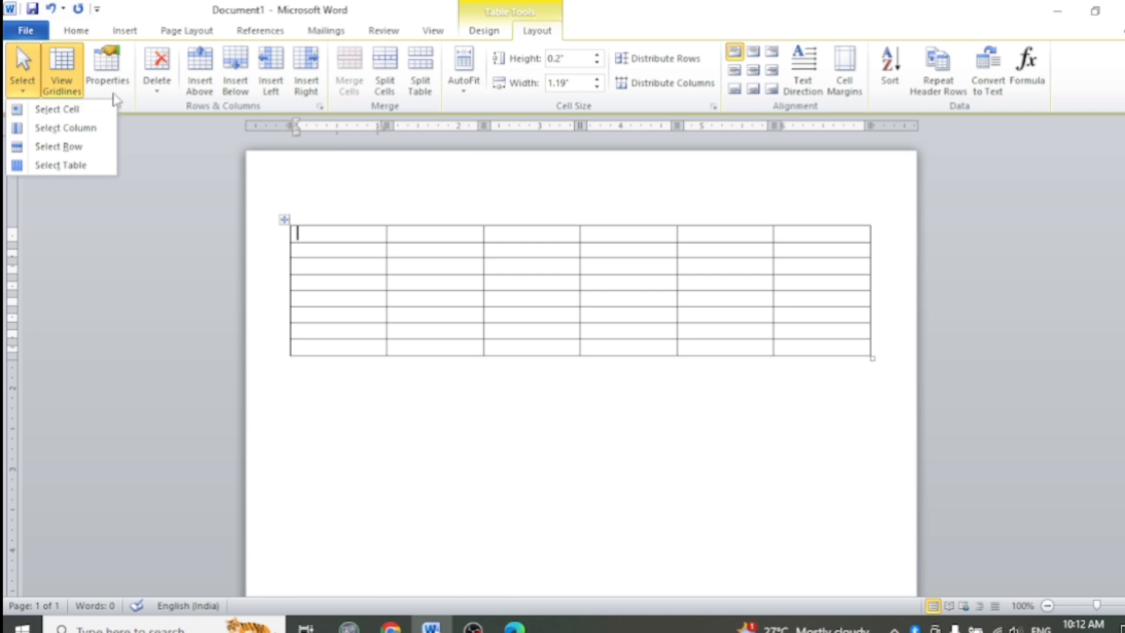
{"action": "left_click", "coordinate": [156, 97]}
{"action": "left_click", "coordinate": [339, 222]}
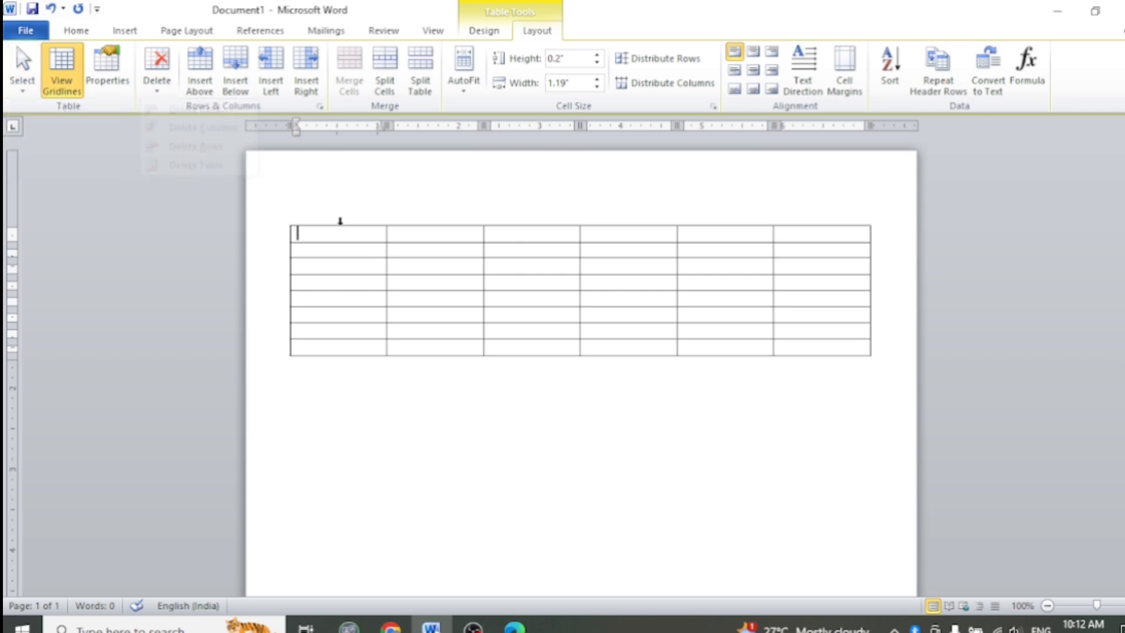
Step: Delete the table's first two columns, one at a time
{"action": "left_click_drag", "start_coordinate": [326, 237], "coordinate": [329, 363]}
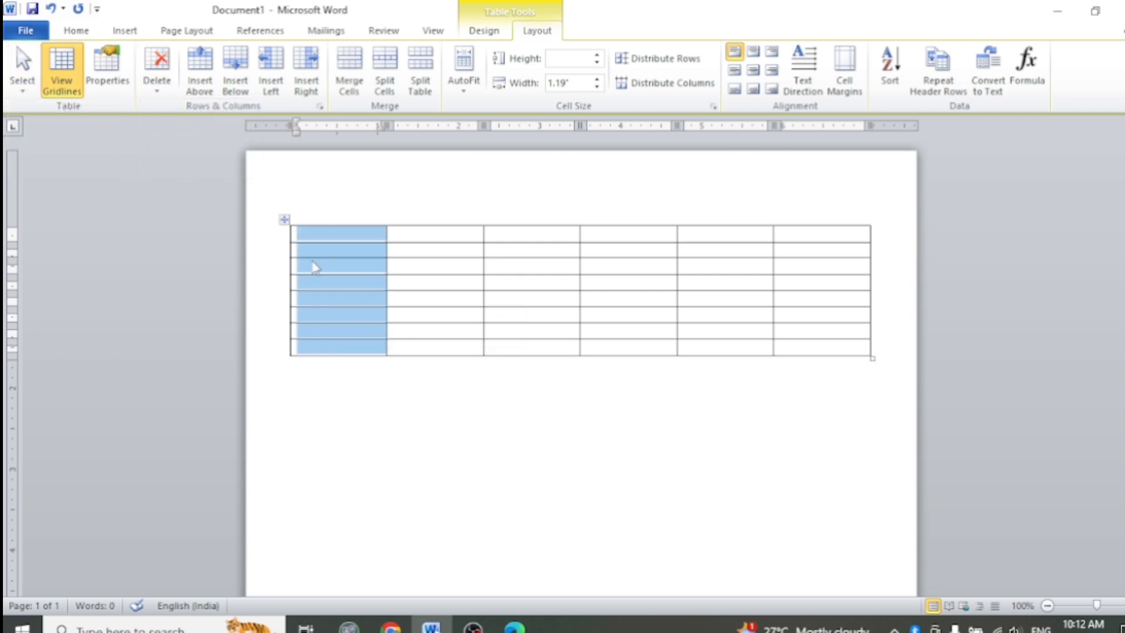
{"action": "right_click", "coordinate": [320, 254]}
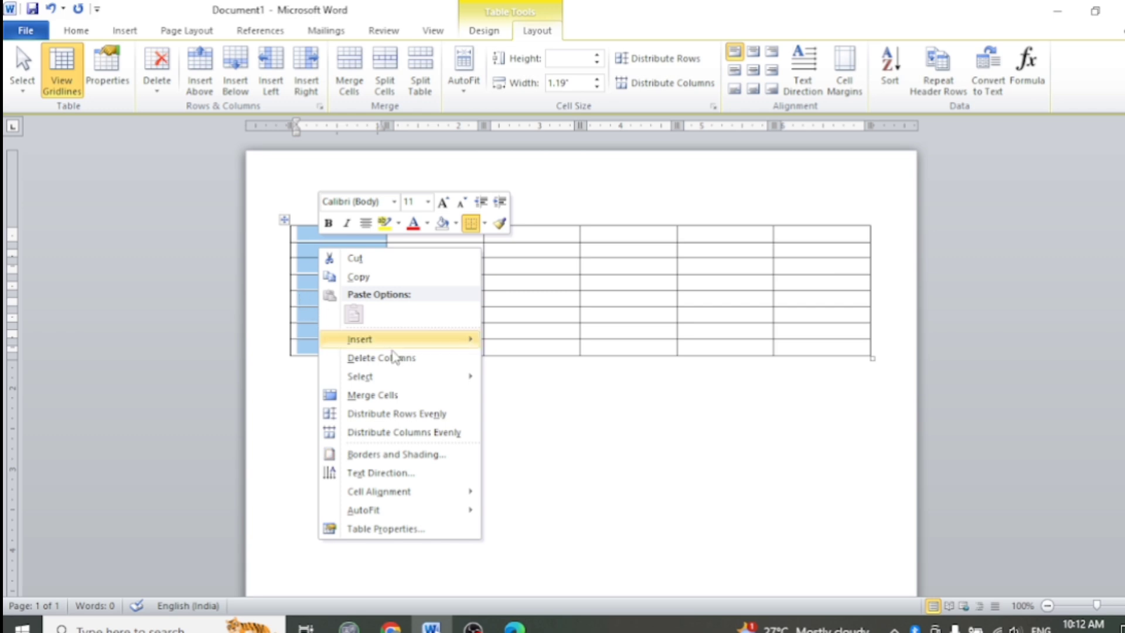
{"action": "left_click", "coordinate": [441, 363]}
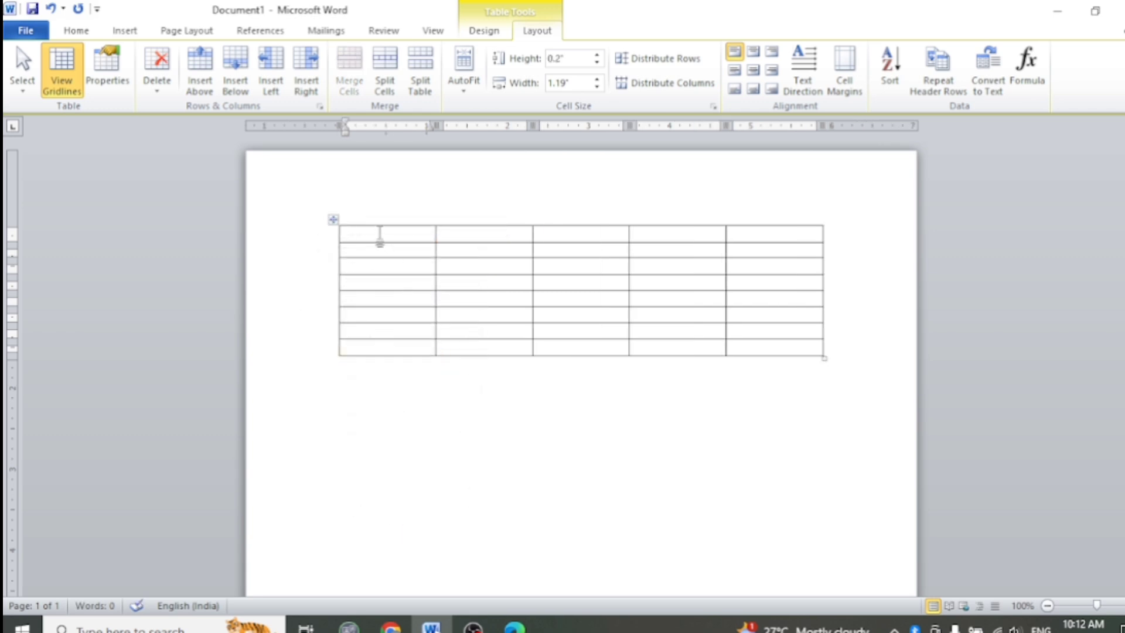
{"action": "left_click_drag", "start_coordinate": [377, 238], "coordinate": [388, 354]}
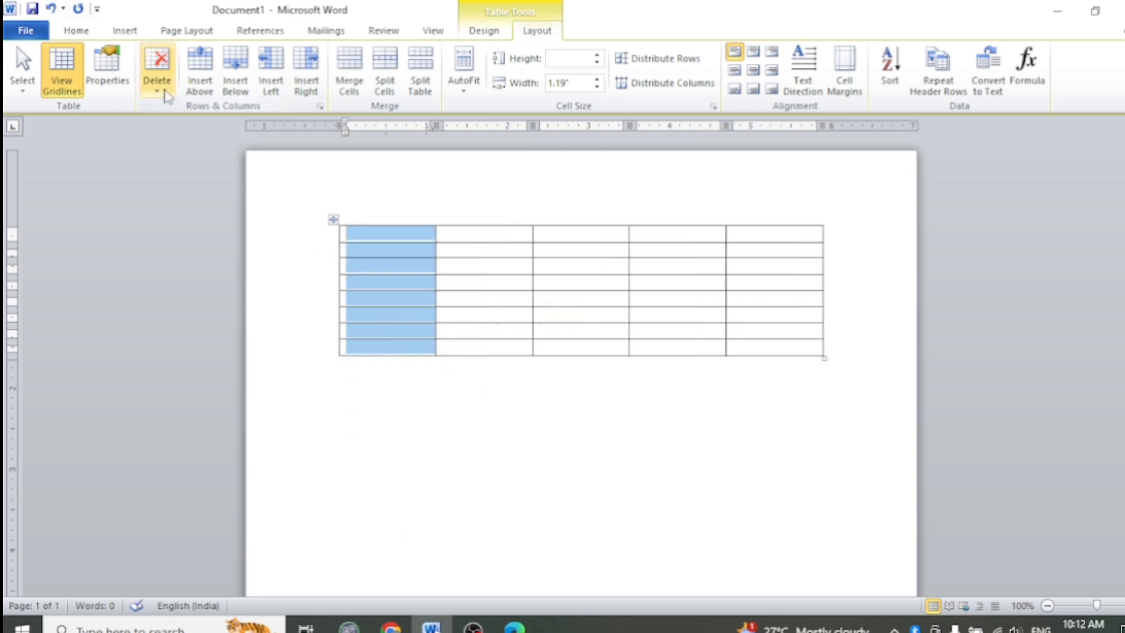
{"action": "left_click", "coordinate": [159, 85]}
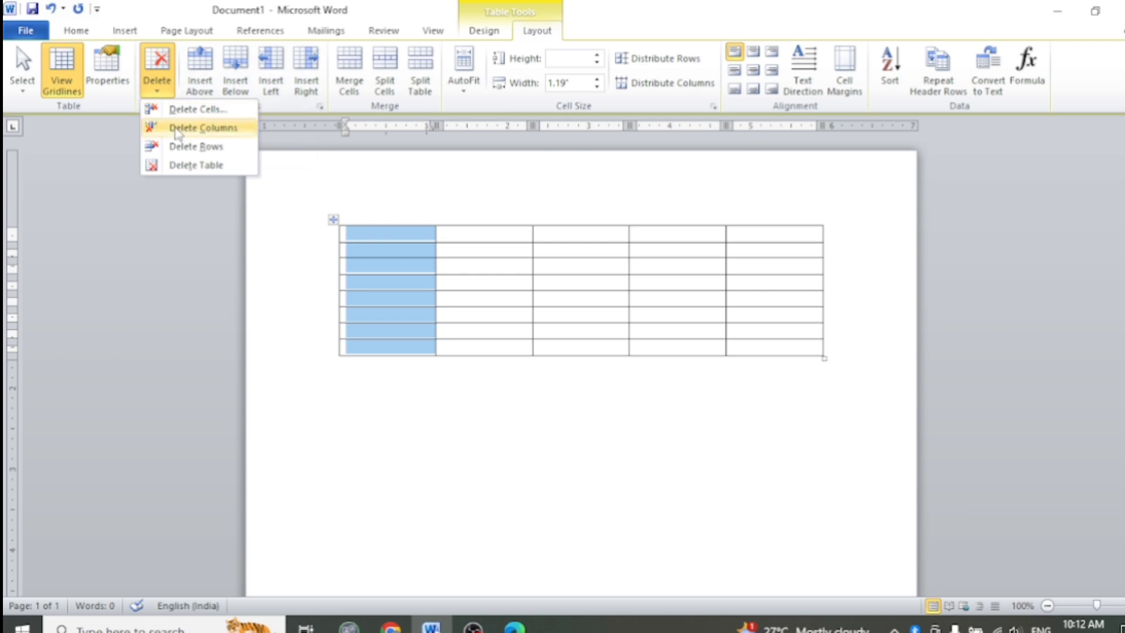
{"action": "left_click", "coordinate": [204, 130]}
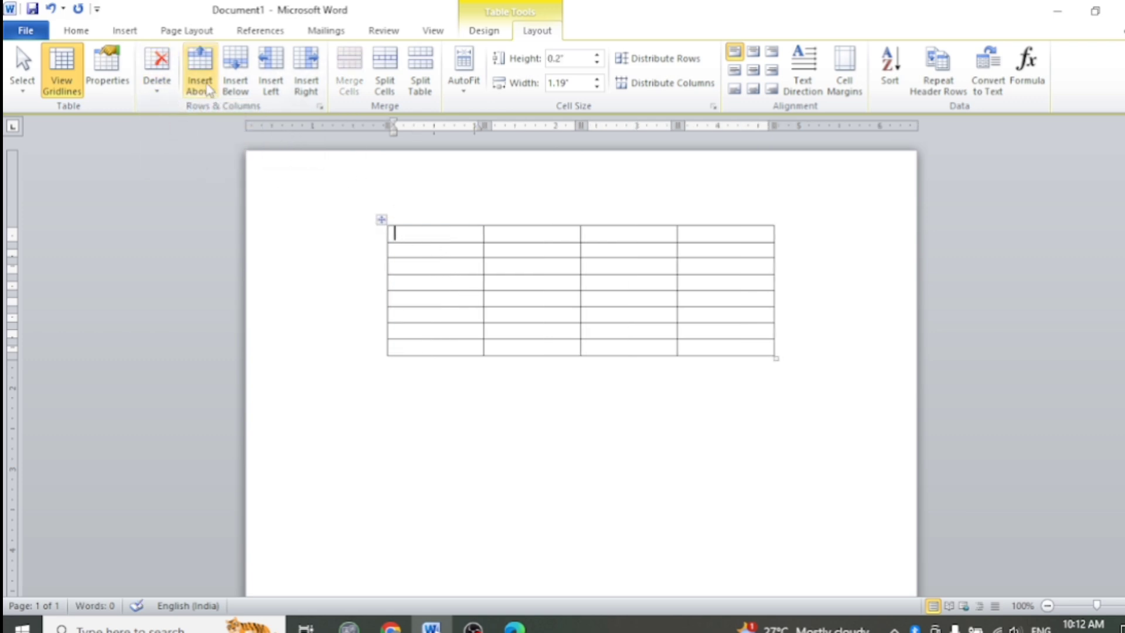
Step: Insert one column before the table's first column, and two more before the first two columns selected together
{"action": "left_click", "coordinate": [271, 82]}
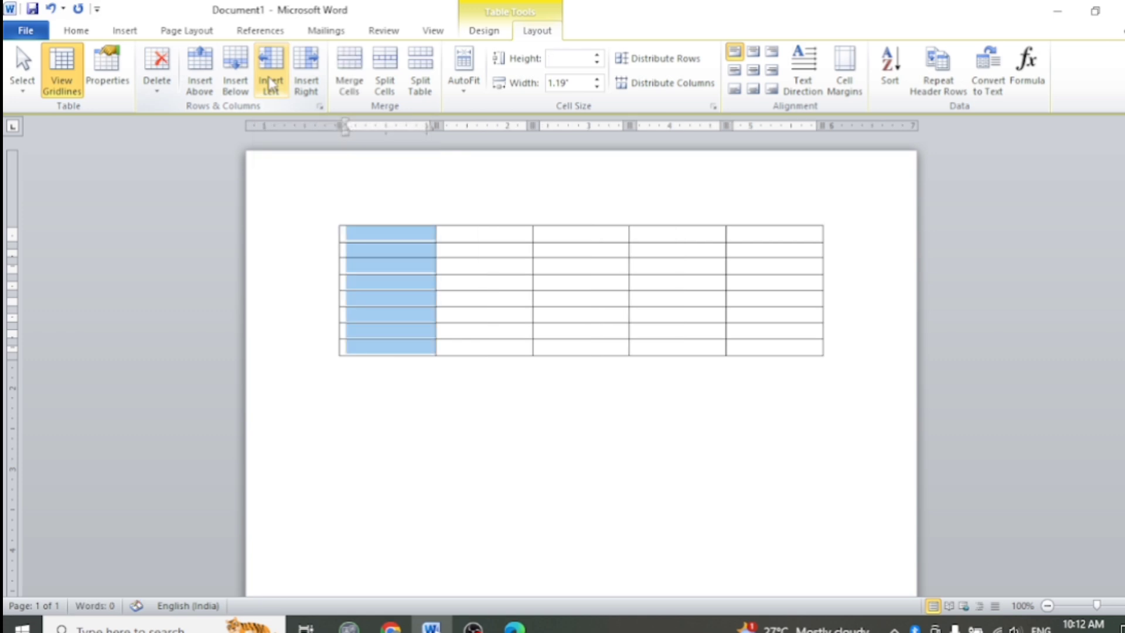
{"action": "left_click", "coordinate": [364, 209]}
{"action": "left_click_drag", "start_coordinate": [377, 233], "coordinate": [509, 357]}
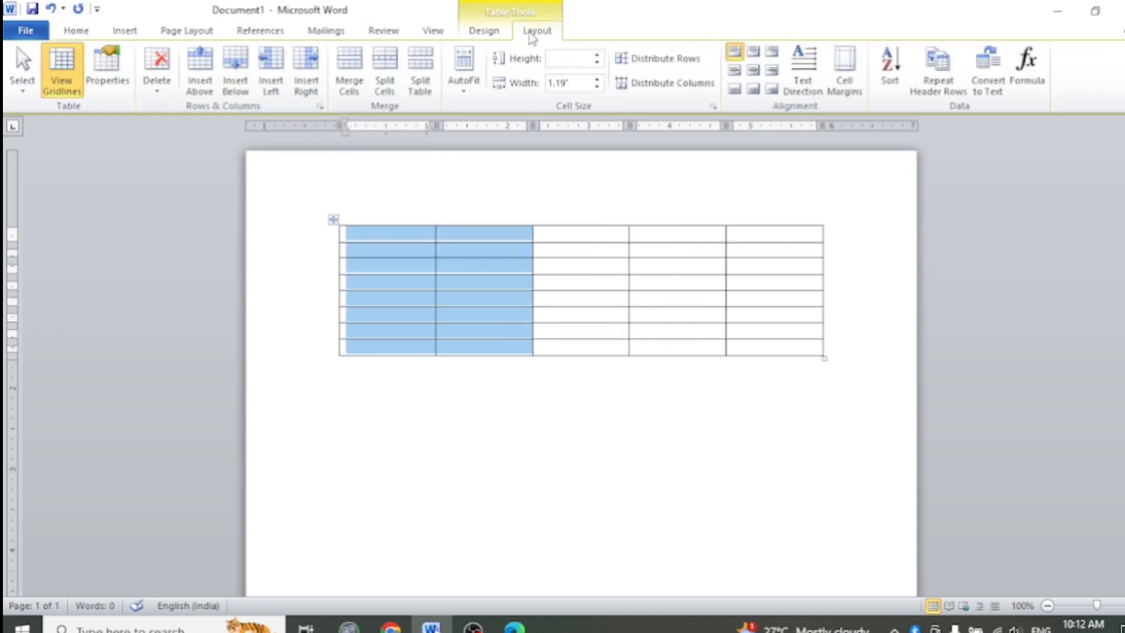
{"action": "left_click", "coordinate": [271, 81]}
{"action": "left_click", "coordinate": [439, 268]}
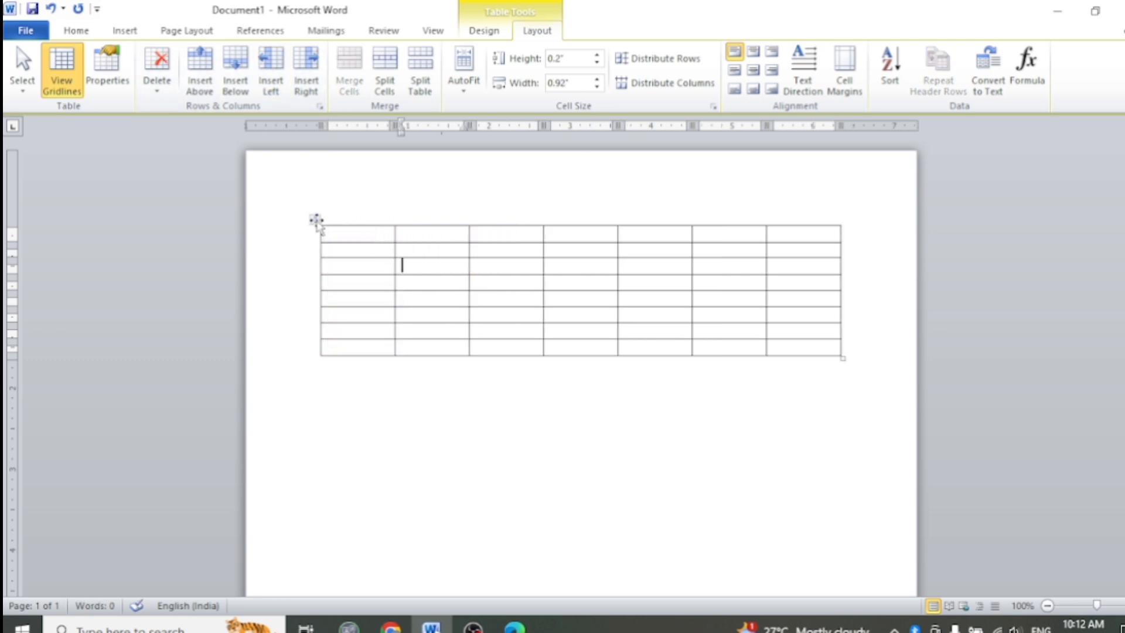
Step: Insert eight rows above with the whole table selected, and two more rows above the first two rows
{"action": "left_click", "coordinate": [314, 219]}
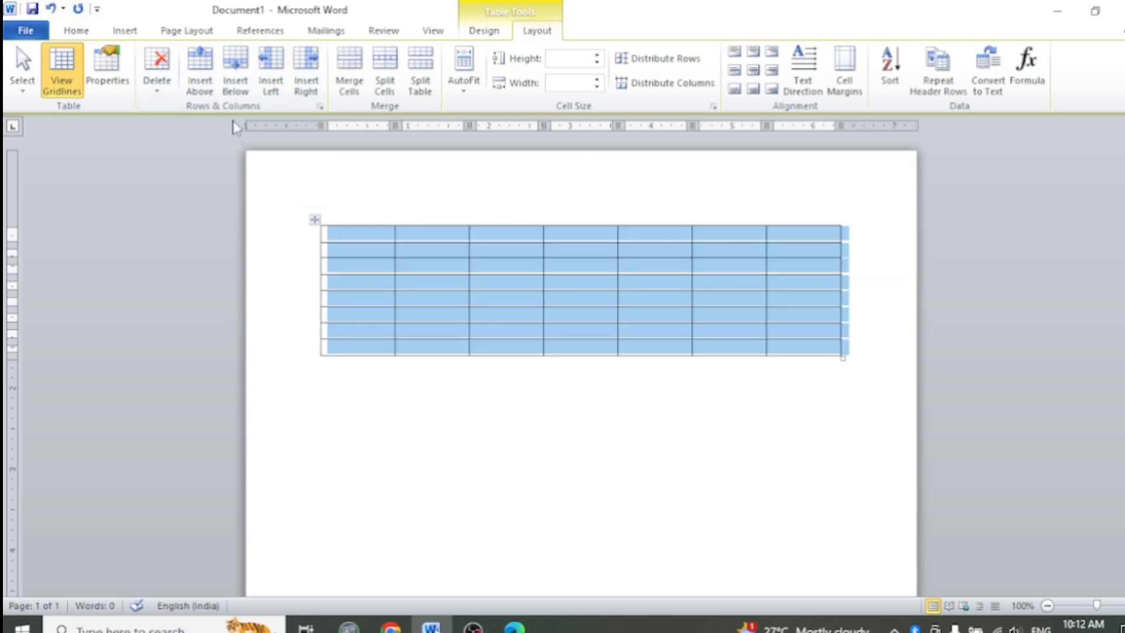
{"action": "left_click", "coordinate": [201, 79]}
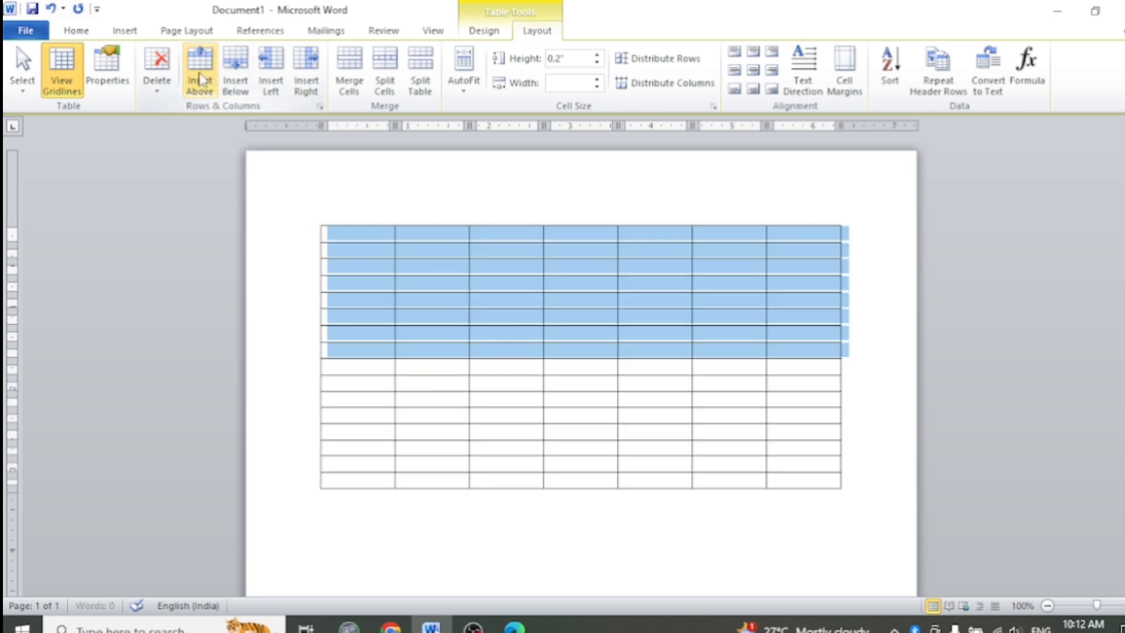
{"action": "left_click", "coordinate": [434, 272]}
{"action": "left_click_drag", "start_coordinate": [370, 231], "coordinate": [444, 249]}
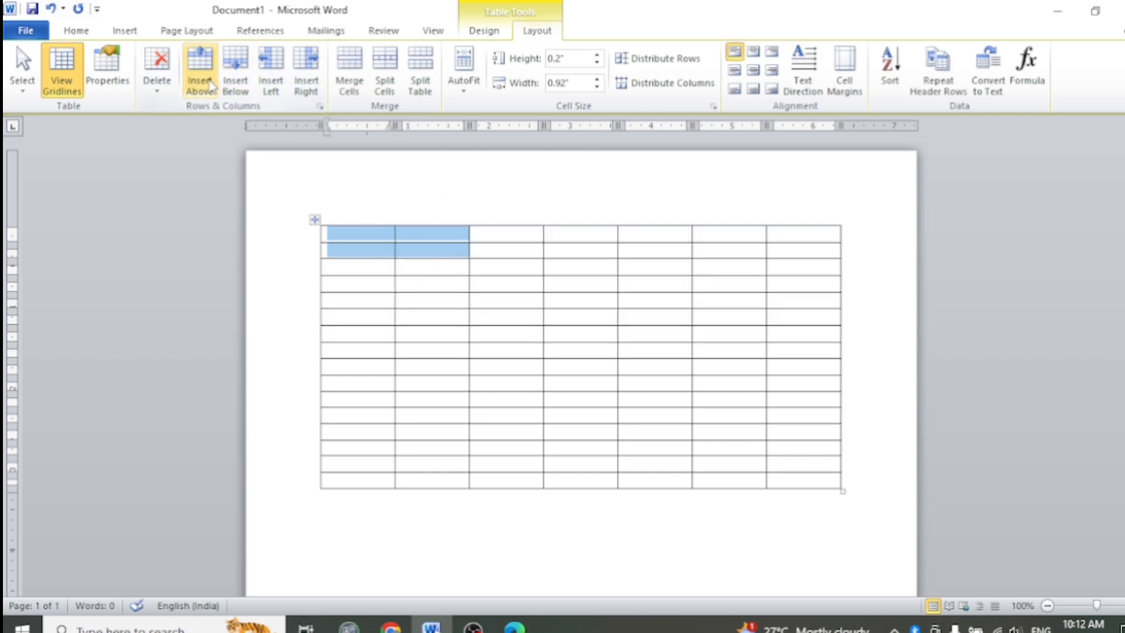
{"action": "left_click", "coordinate": [210, 79]}
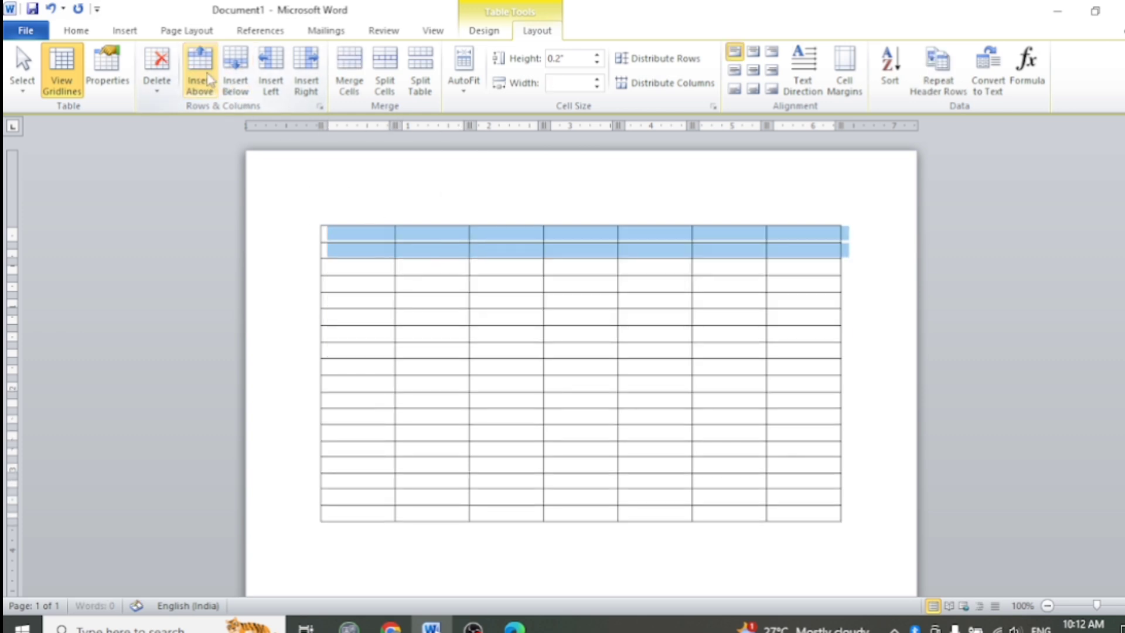
{"action": "left_click", "coordinate": [413, 300]}
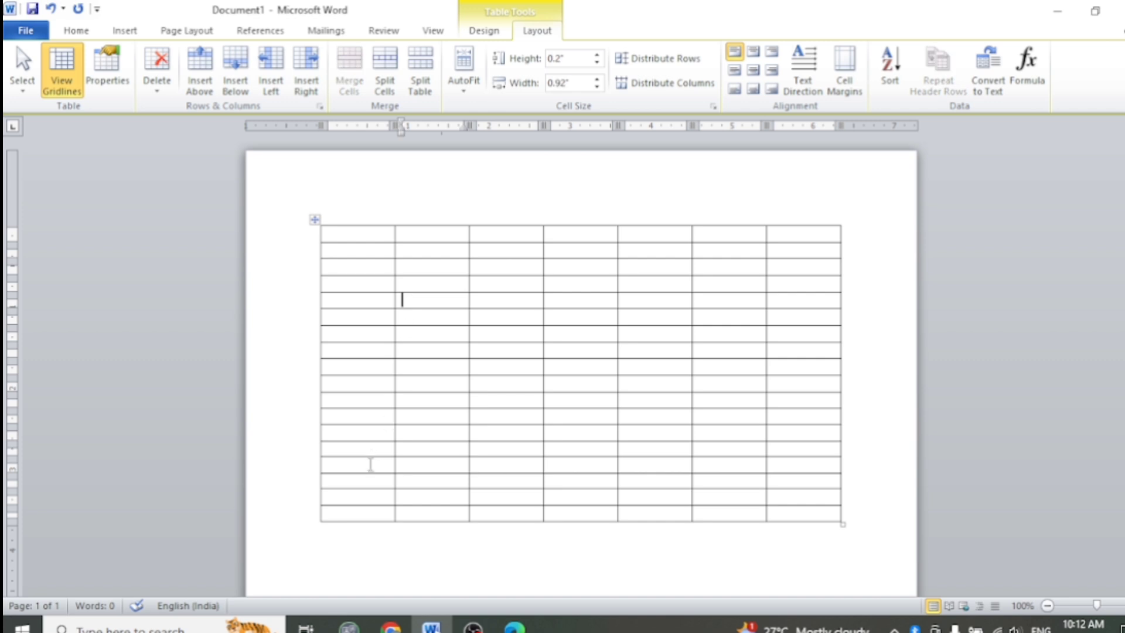
Step: Insert two rows below the table's last two rows, and clear the selection
{"action": "left_click_drag", "start_coordinate": [366, 498], "coordinate": [826, 518]}
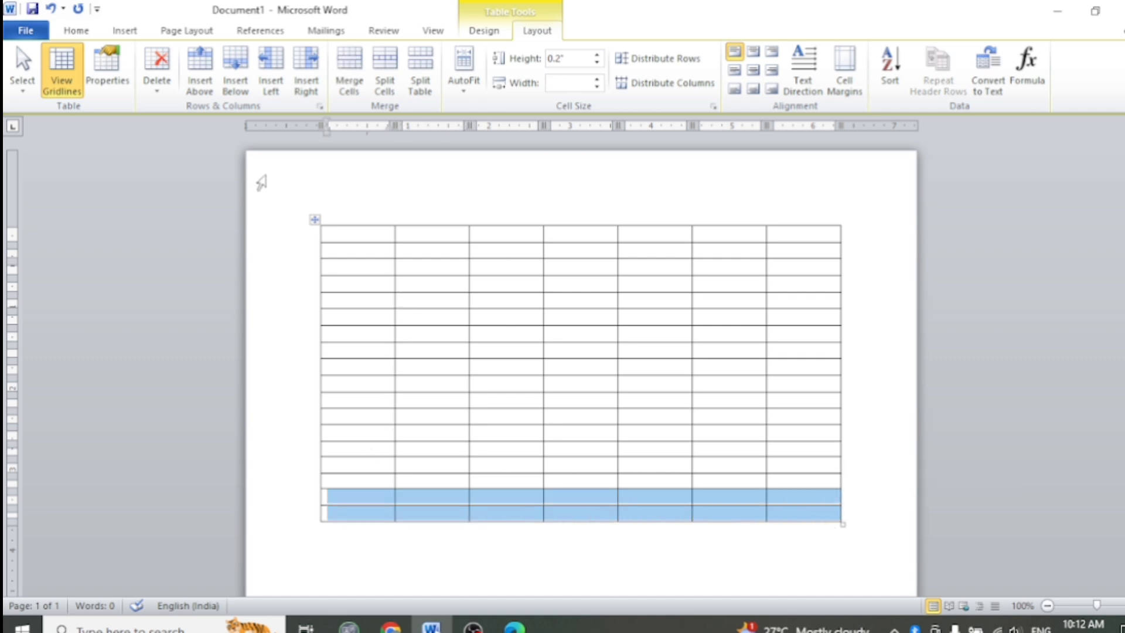
{"action": "left_click", "coordinate": [245, 88]}
{"action": "left_click", "coordinate": [572, 369]}
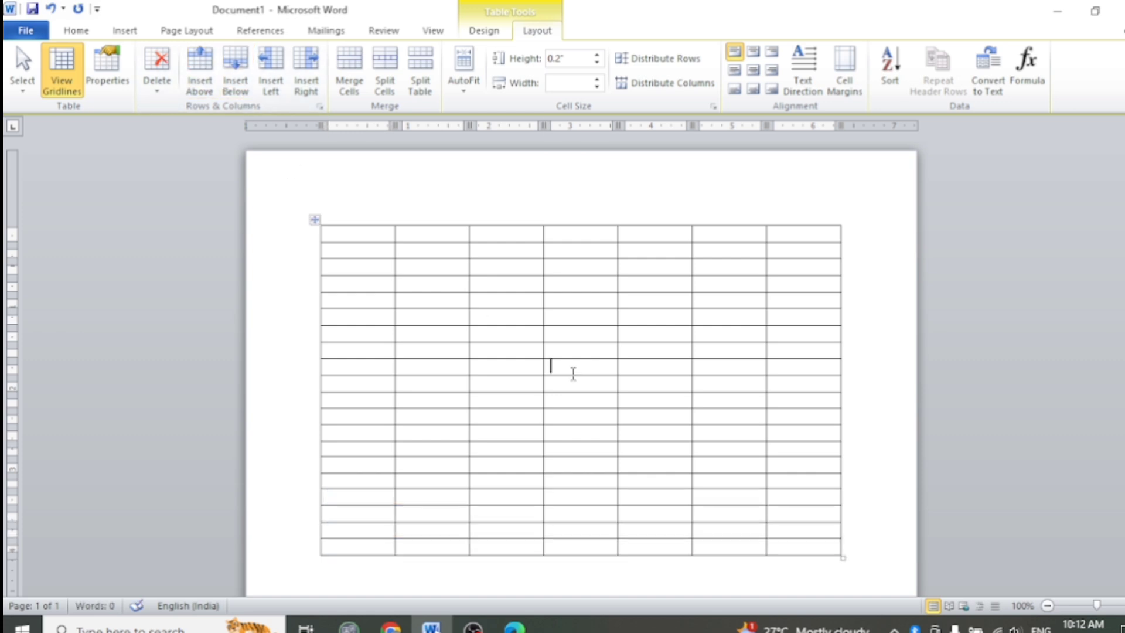
Step: Delete the table's last ten rows, and move the table slightly left and up on the page
{"action": "left_click_drag", "start_coordinate": [364, 403], "coordinate": [831, 553]}
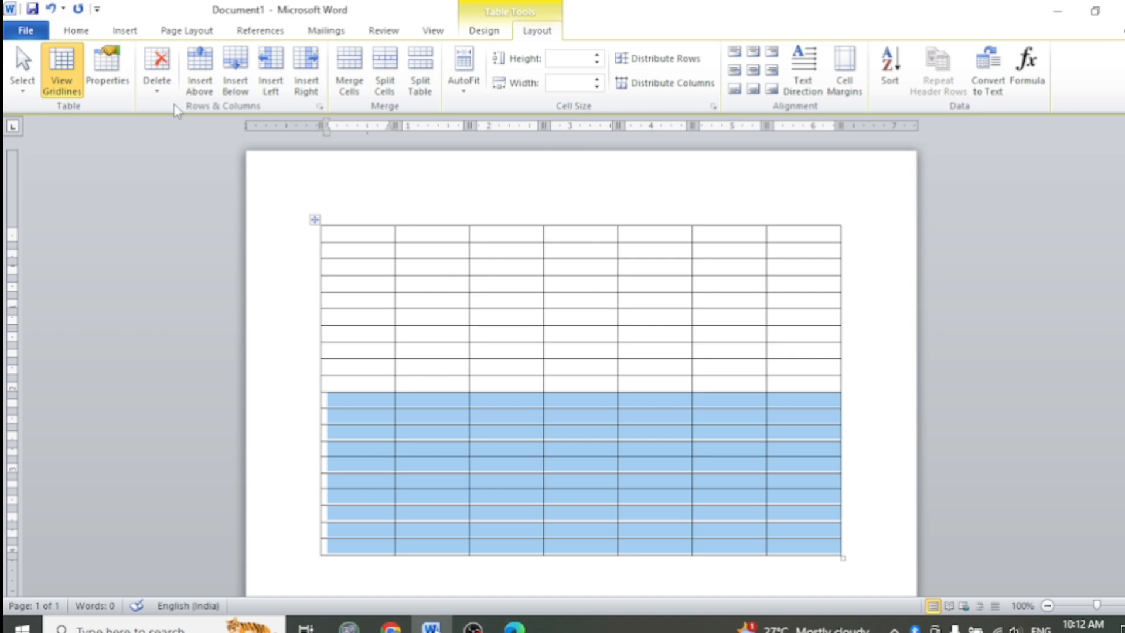
{"action": "left_click", "coordinate": [158, 88]}
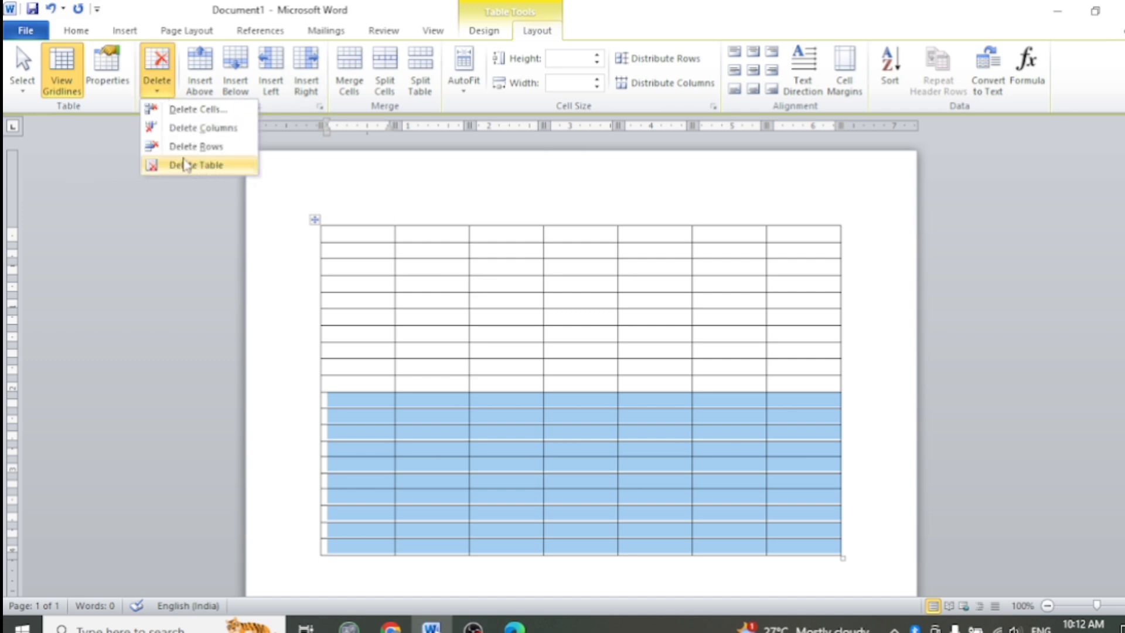
{"action": "left_click", "coordinate": [215, 149]}
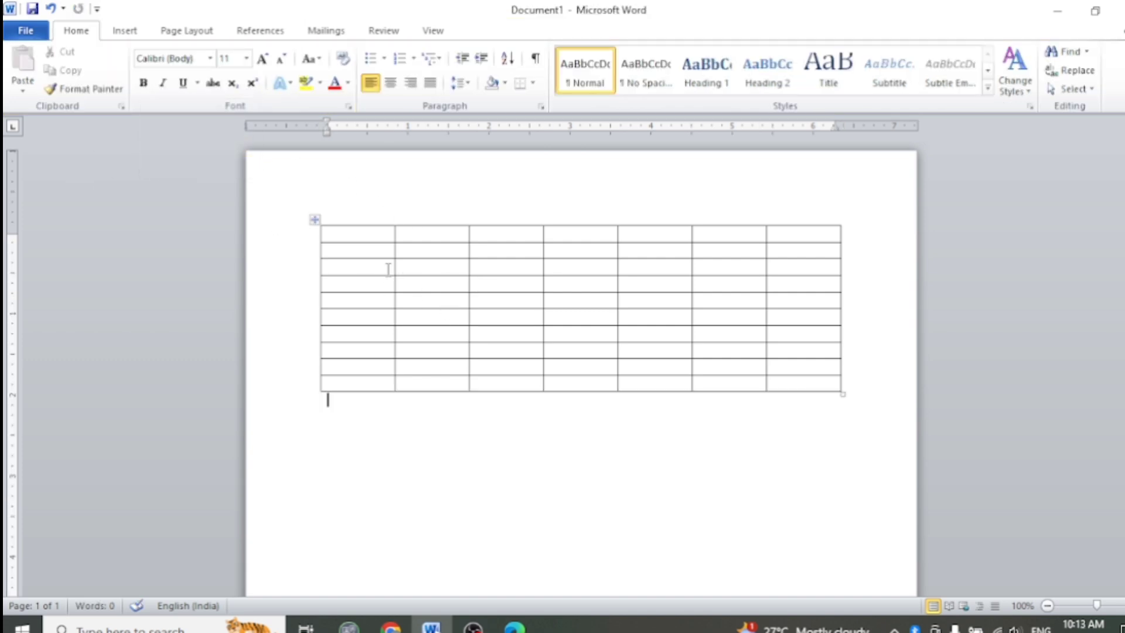
{"action": "left_click_drag", "start_coordinate": [315, 220], "coordinate": [280, 222]}
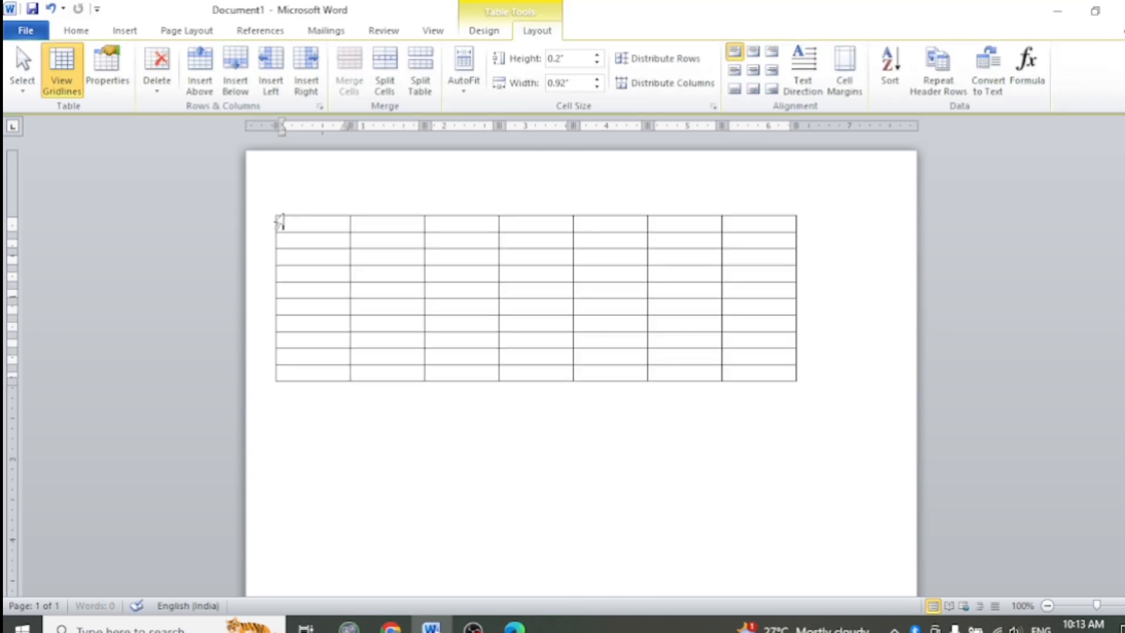
Step: Insert one row above the table's first row, and two rows below the newly inserted row
{"action": "left_click", "coordinate": [199, 76]}
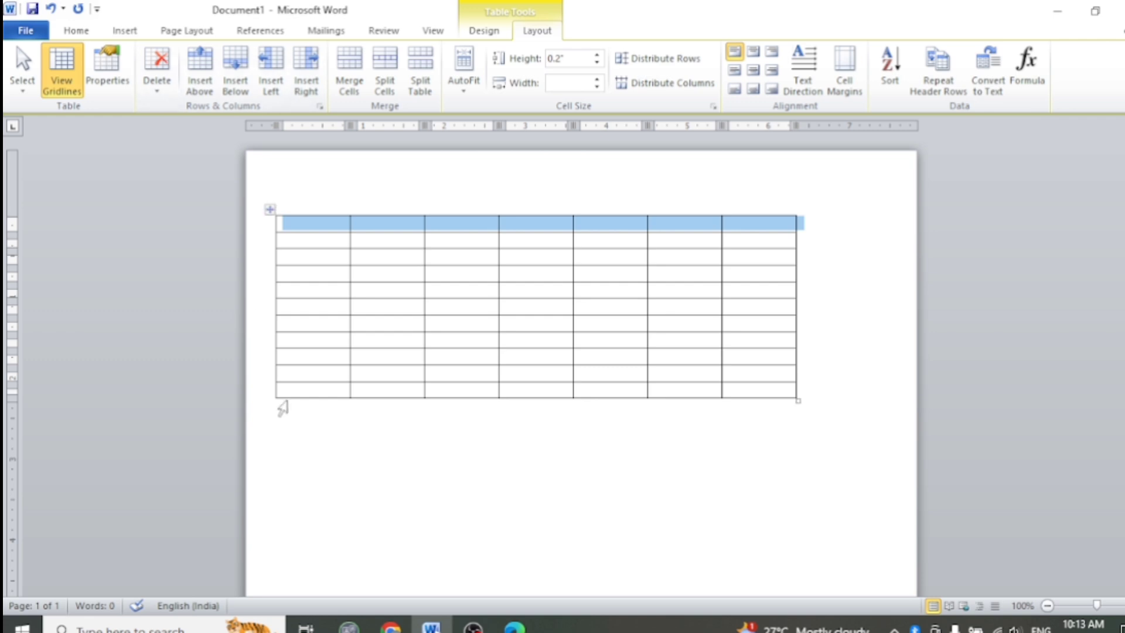
{"action": "left_click", "coordinate": [236, 76]}
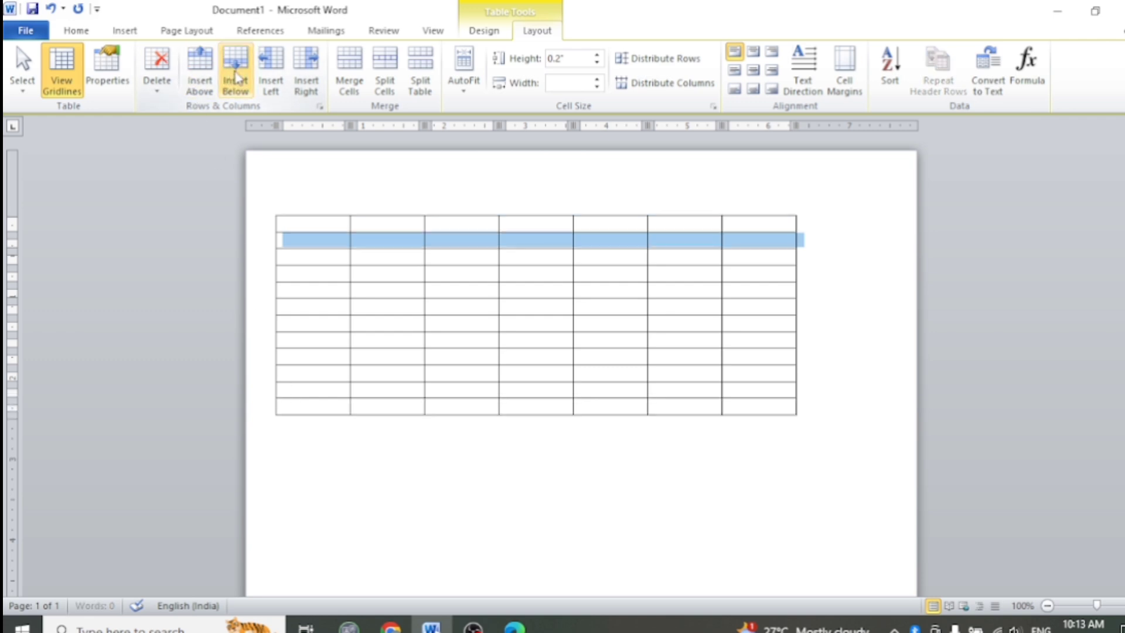
{"action": "left_click", "coordinate": [236, 76]}
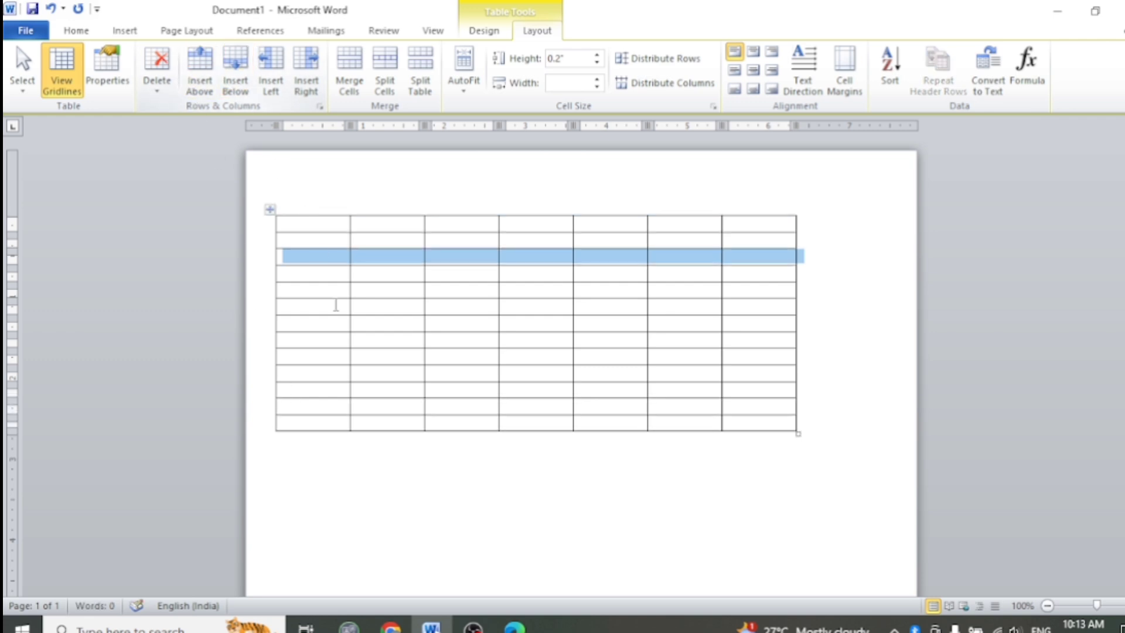
Step: Insert two columns to the left of the table's first column, one at a time
{"action": "left_click", "coordinate": [327, 423]}
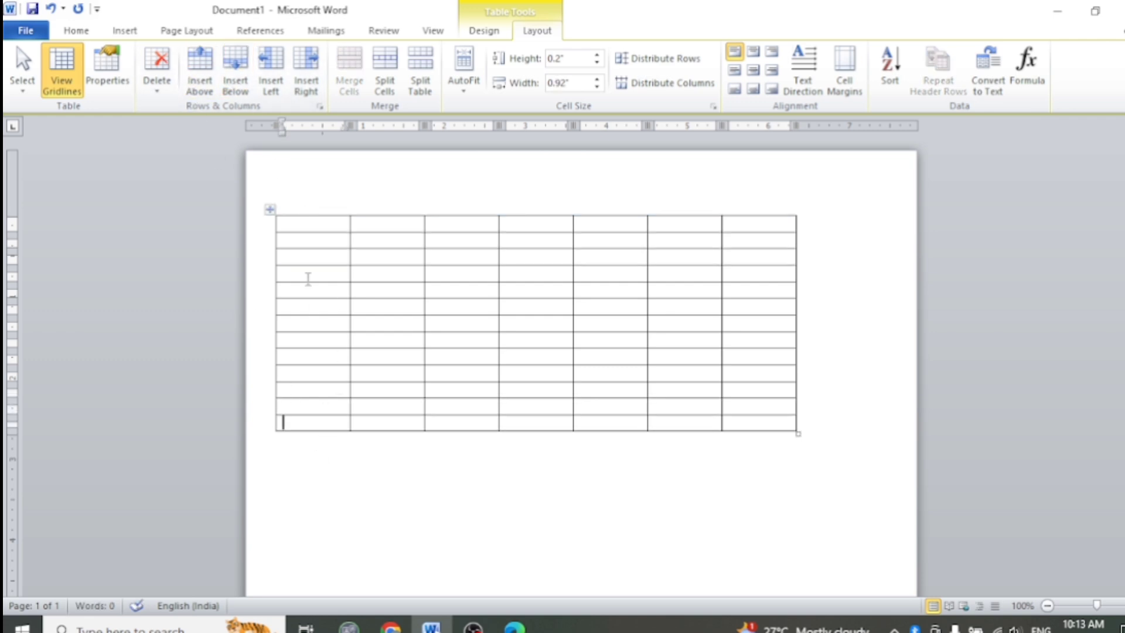
{"action": "left_click", "coordinate": [275, 85]}
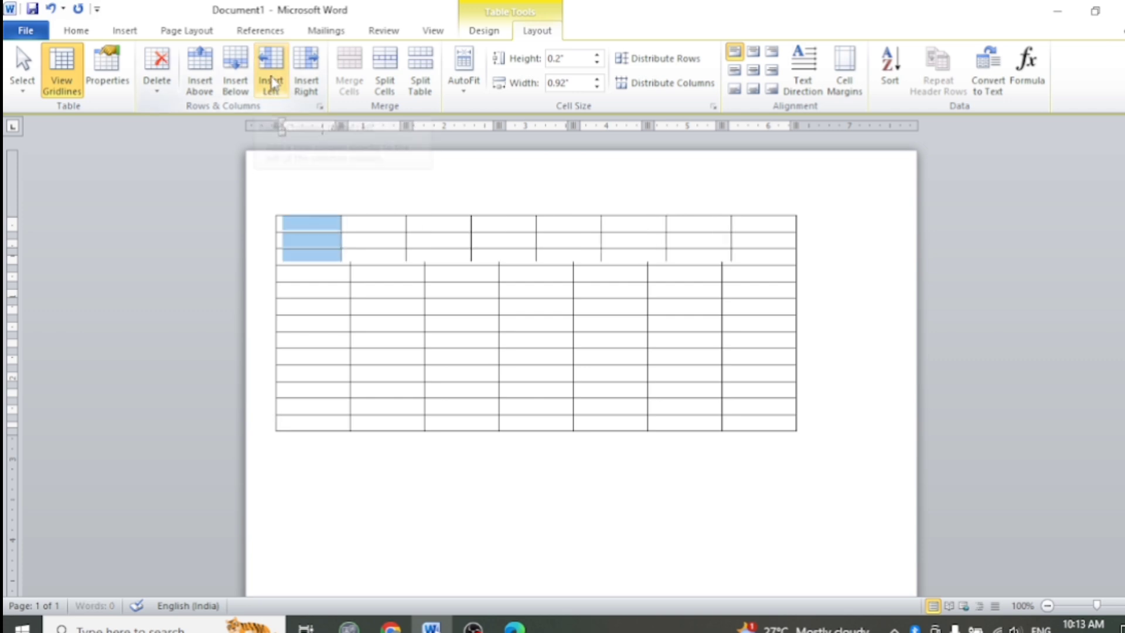
{"action": "left_click", "coordinate": [274, 83]}
Step: Insert three columns to the right of the table's first column, one at a time, and clear the column selection
{"action": "left_click", "coordinate": [308, 77]}
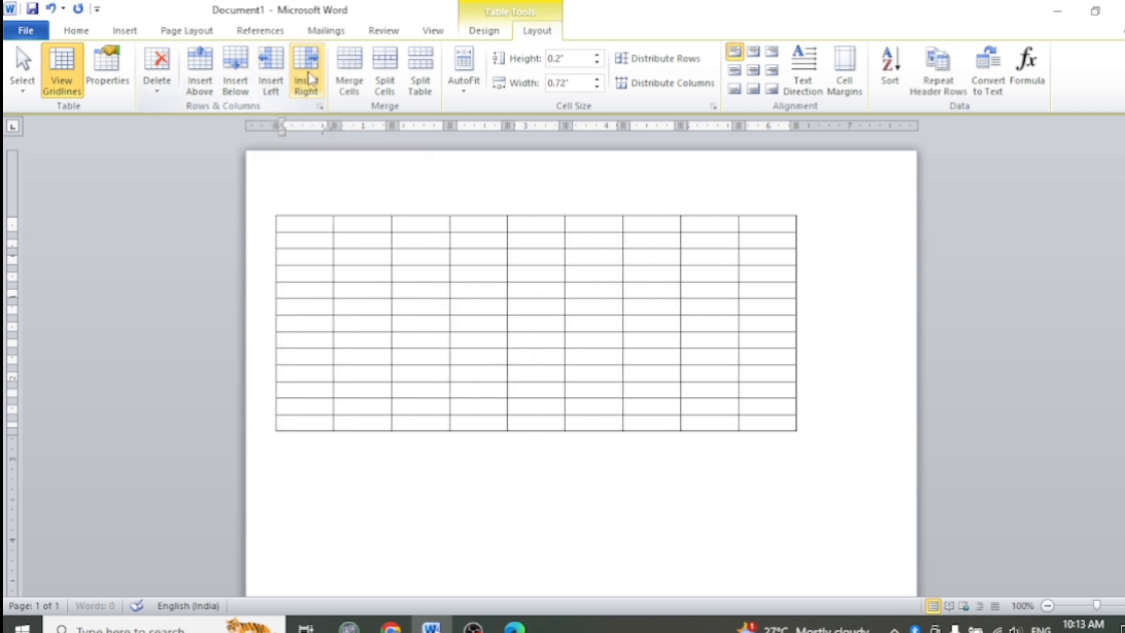
{"action": "left_click", "coordinate": [308, 78]}
{"action": "left_click", "coordinate": [309, 78]}
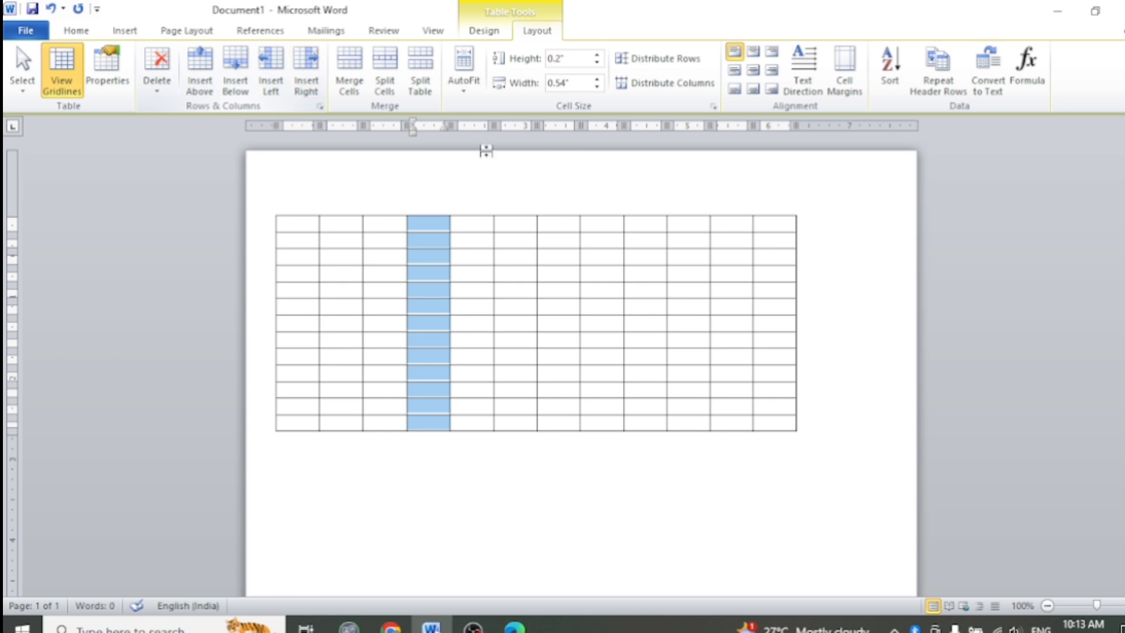
{"action": "left_click", "coordinate": [804, 225]}
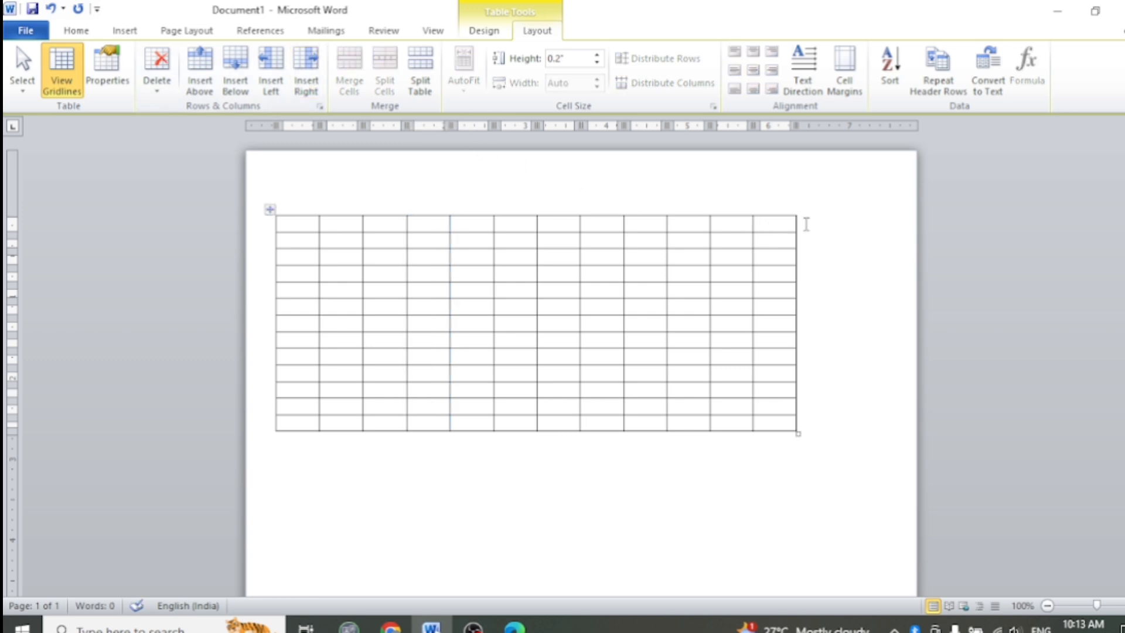
Step: Add three new rows to the table from the end of its first row, one at a time
{"action": "key", "text": "Return"}
{"action": "left_click", "coordinate": [805, 226]}
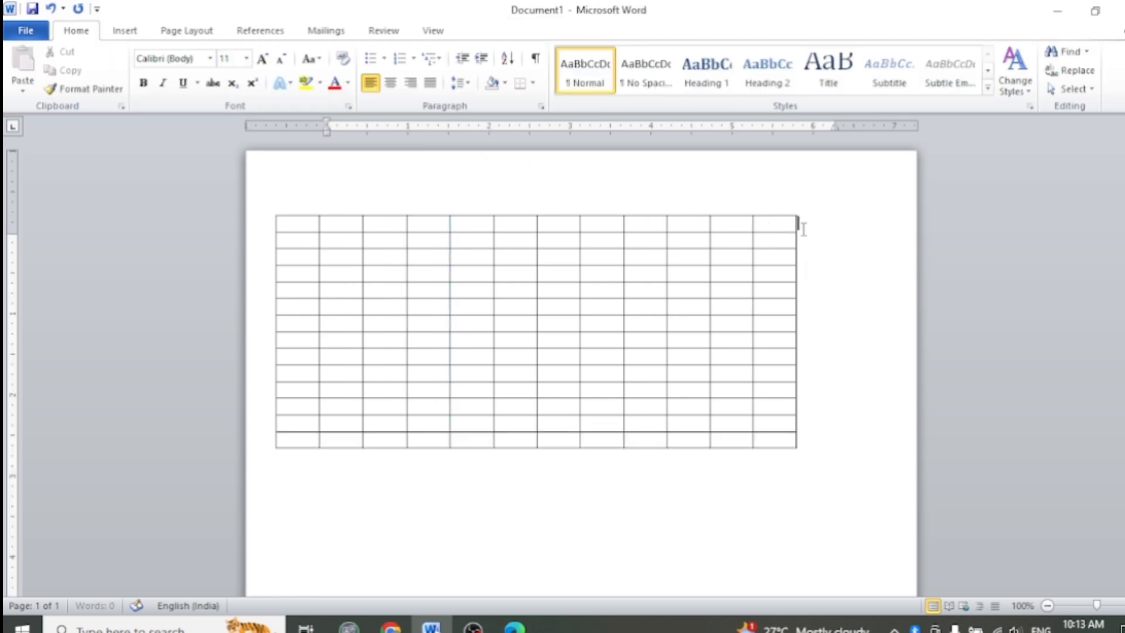
{"action": "key", "text": "Return"}
{"action": "left_click", "coordinate": [803, 227]}
{"action": "key", "text": "Return"}
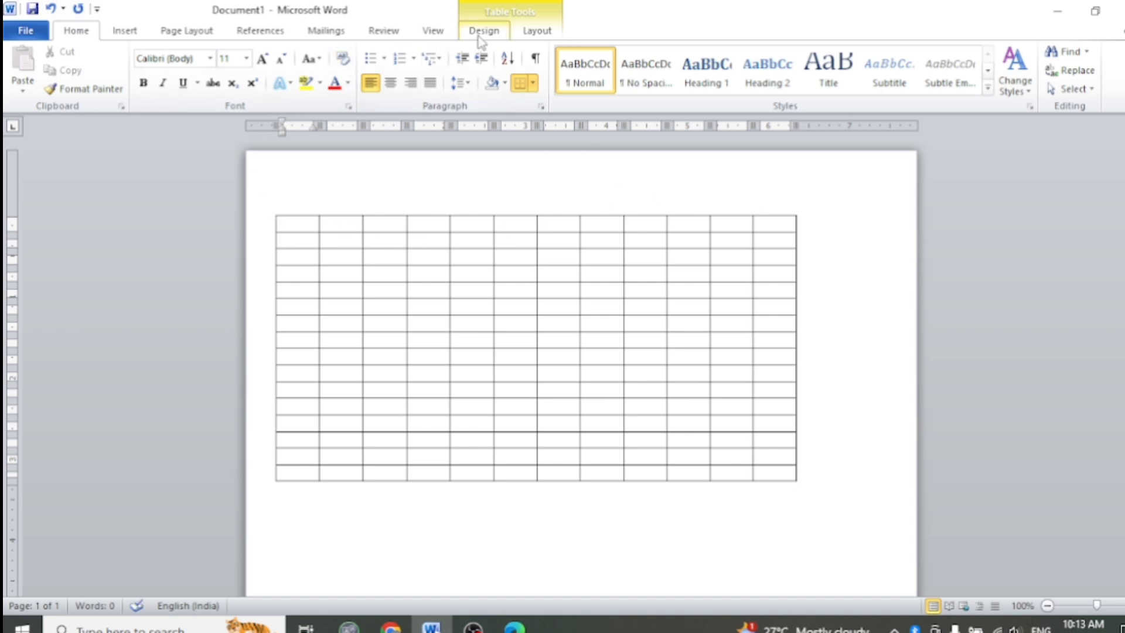
Step: Merge the cells in the first seven rows of the table's last four columns into one cell
{"action": "left_click", "coordinate": [533, 32]}
{"action": "left_click", "coordinate": [331, 227]}
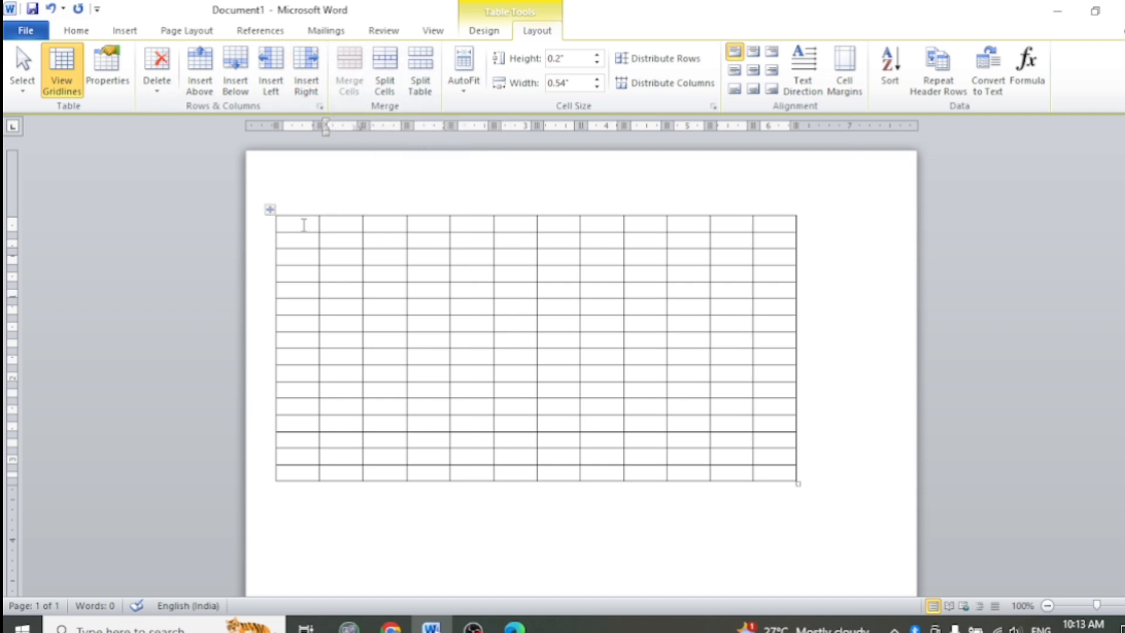
{"action": "left_click_drag", "start_coordinate": [645, 226], "coordinate": [773, 318]}
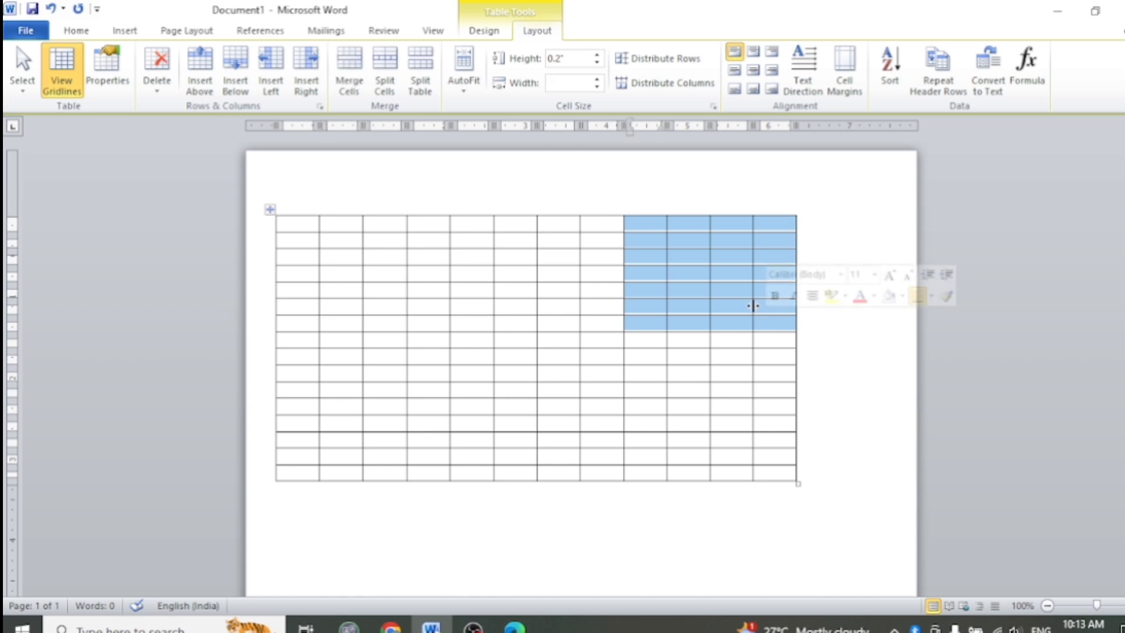
{"action": "right_click", "coordinate": [735, 278]}
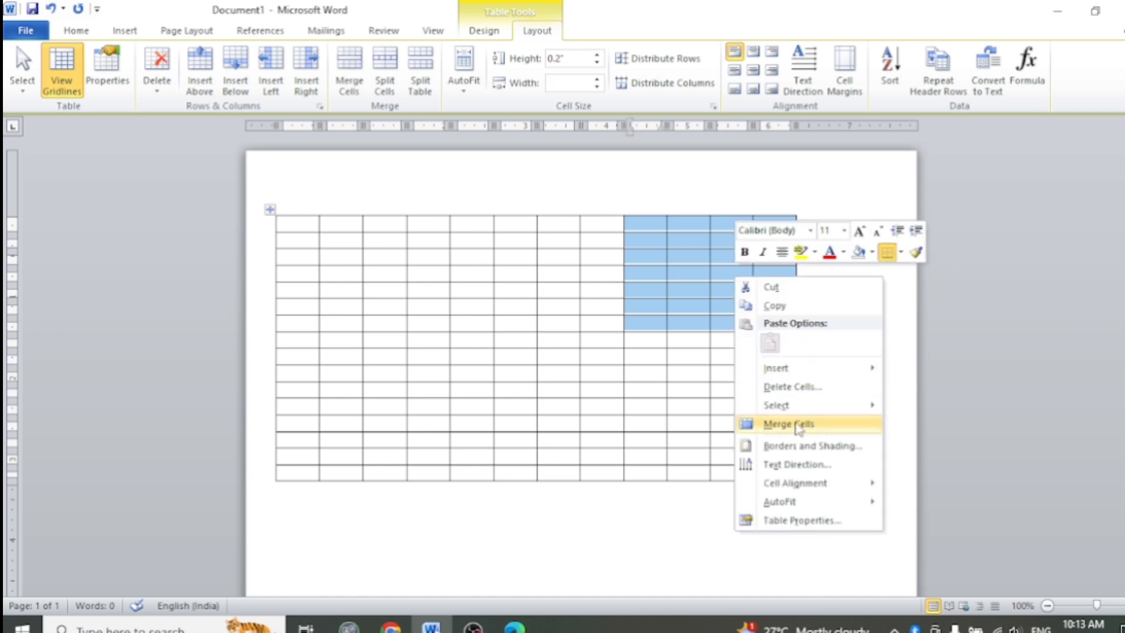
{"action": "left_click", "coordinate": [344, 57]}
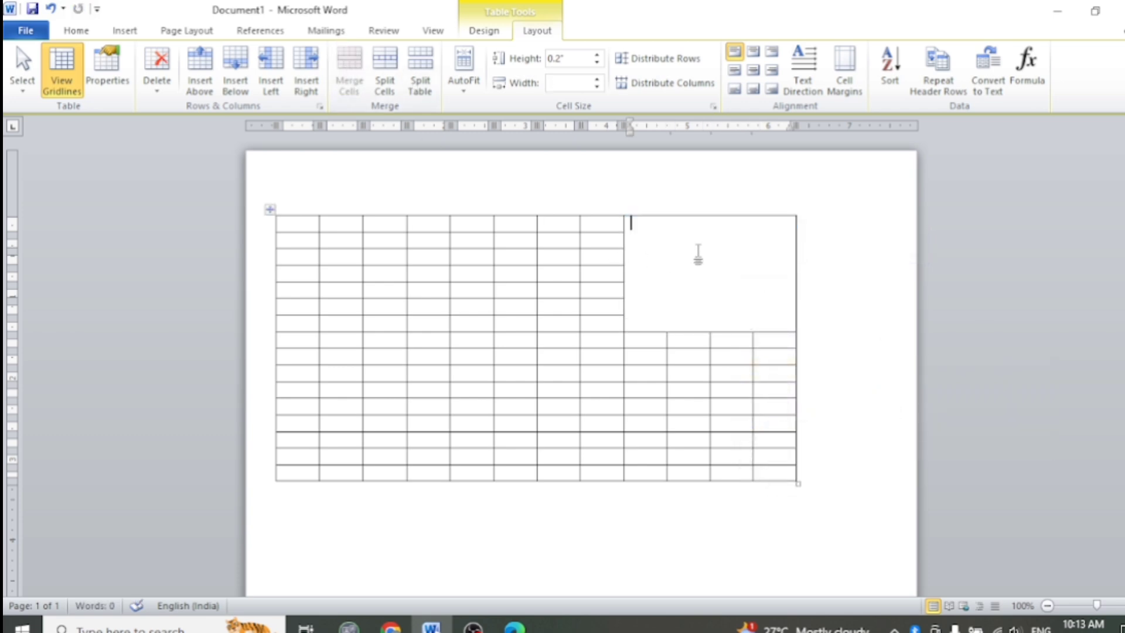
{"action": "scroll", "coordinate": [110, 83], "scroll_direction": "up", "scroll_amount": 7}
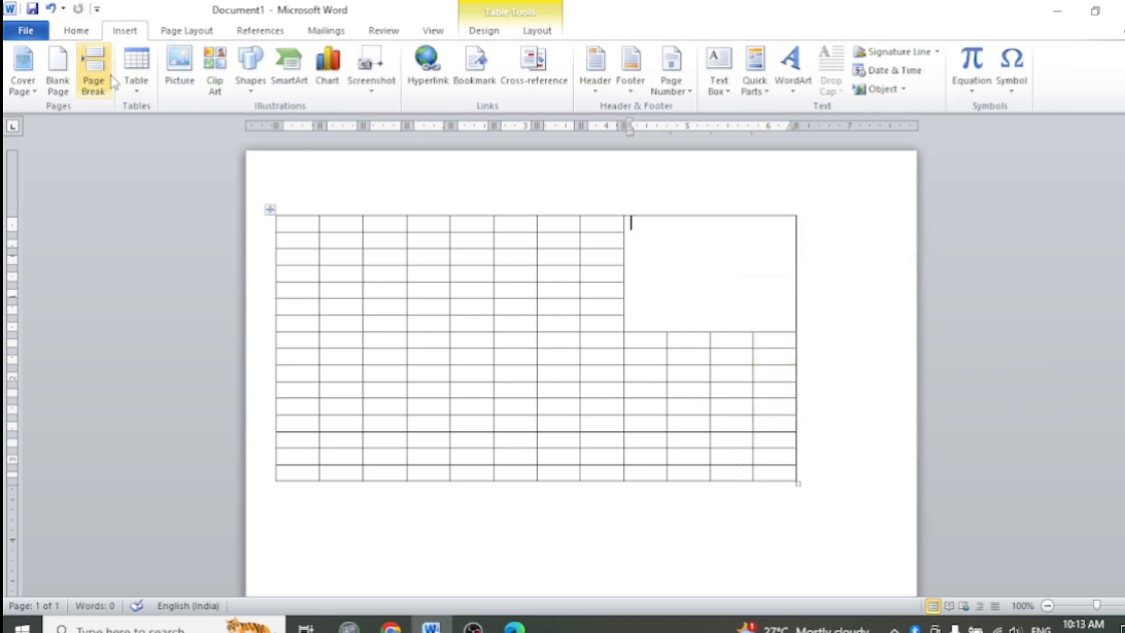
{"action": "left_click", "coordinate": [183, 75]}
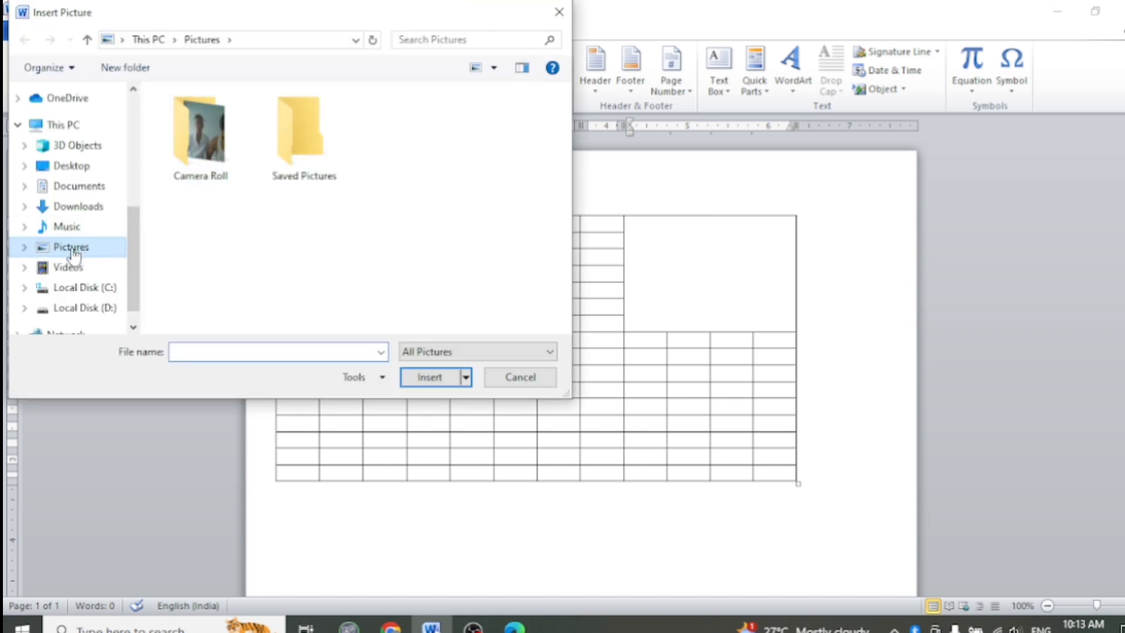
{"action": "left_click", "coordinate": [72, 249]}
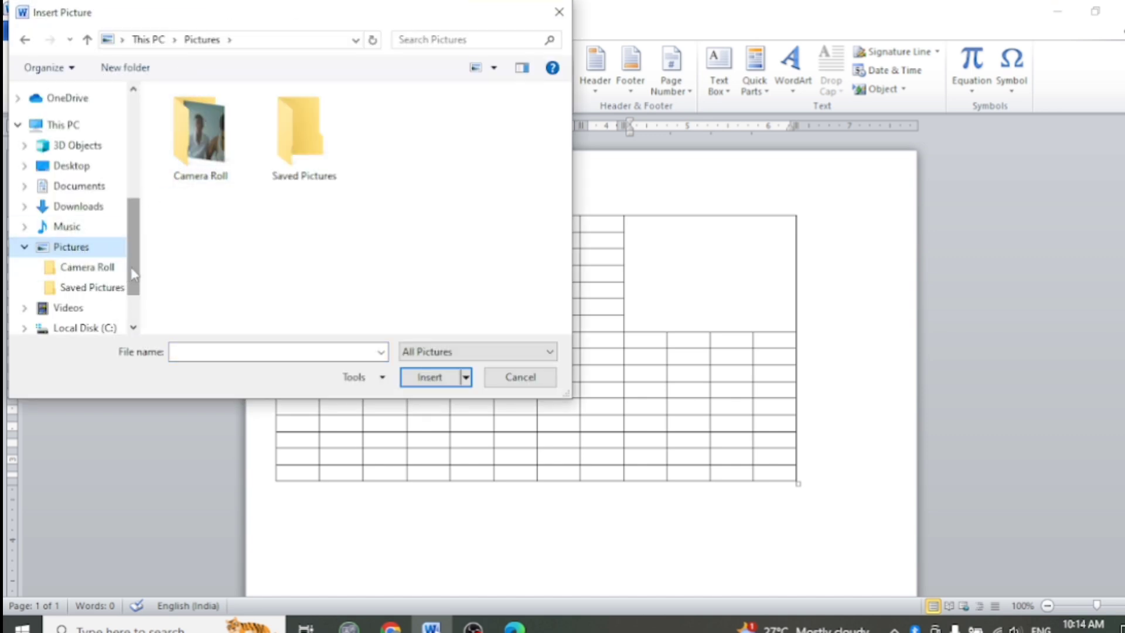
{"action": "scroll", "coordinate": [140, 307], "scroll_direction": "down", "scroll_amount": 2}
{"action": "left_click", "coordinate": [108, 275]}
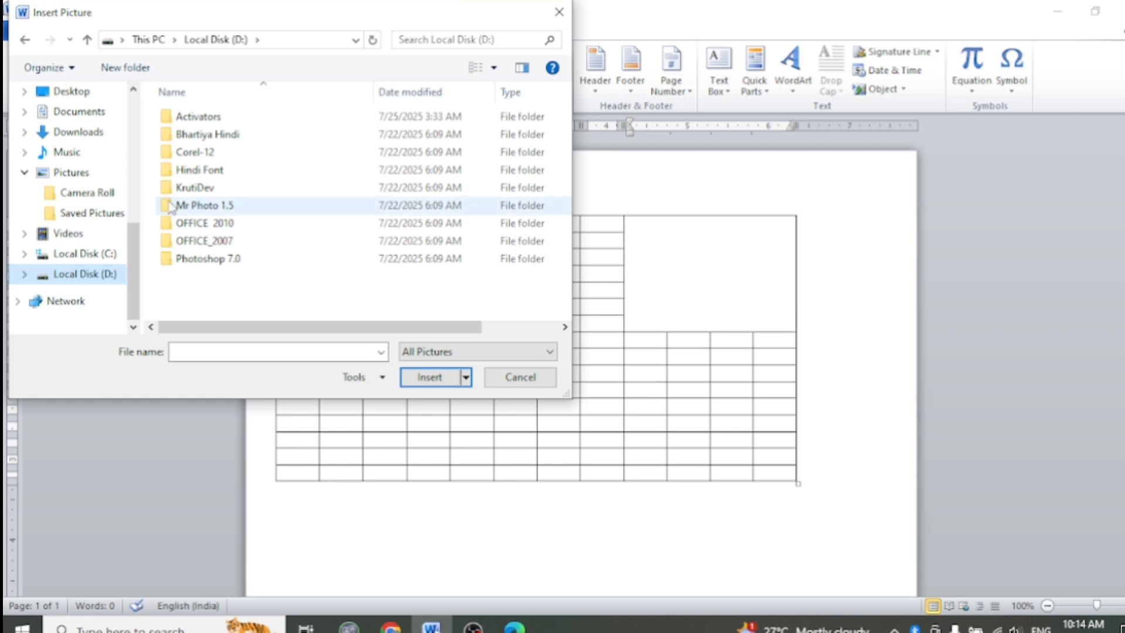
{"action": "left_click", "coordinate": [82, 233]}
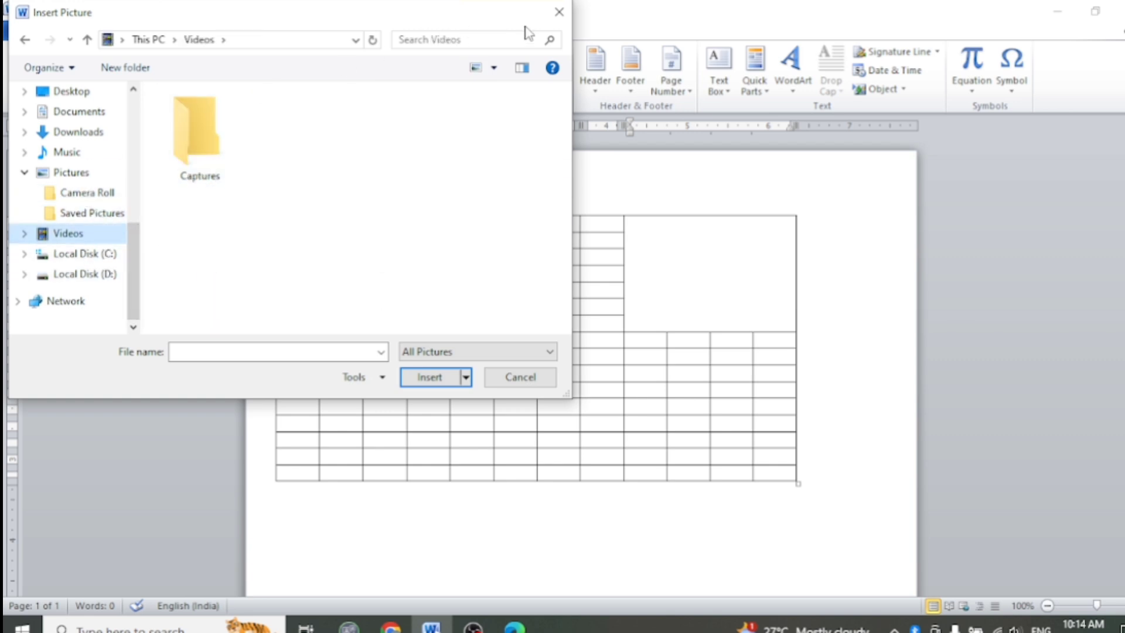
{"action": "left_click", "coordinate": [559, 12]}
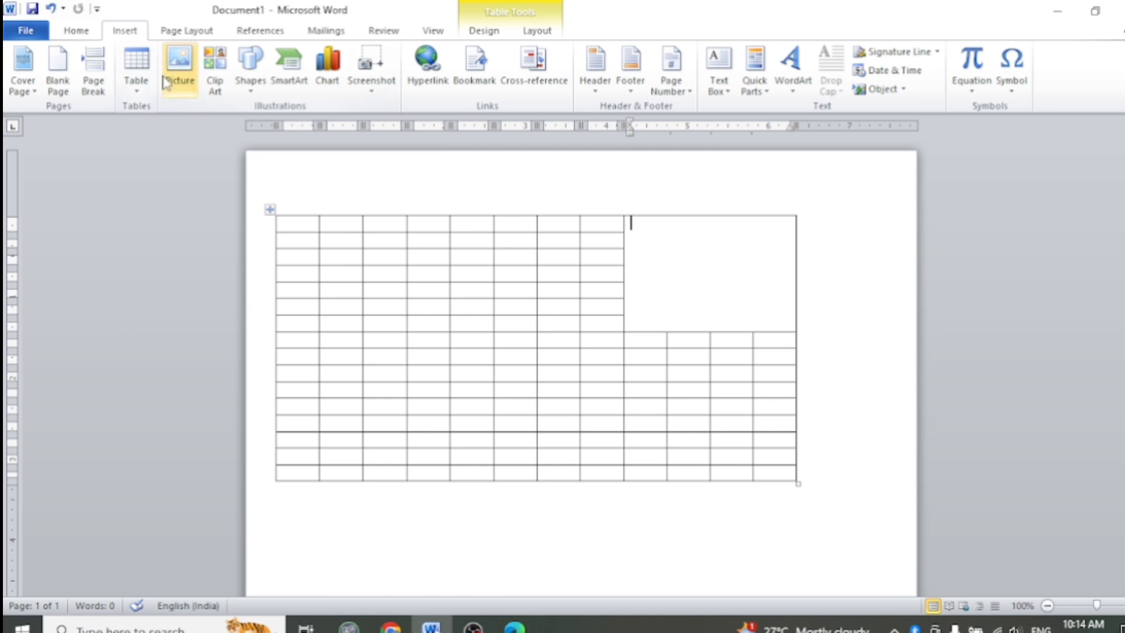
Step: Insert the picture WIN_20250722_17_48_15_Pro from the Camera Roll folder into the merged cell
{"action": "left_click", "coordinate": [212, 71]}
{"action": "left_click", "coordinate": [140, 88]}
{"action": "left_click", "coordinate": [141, 88]}
{"action": "left_click", "coordinate": [176, 66]}
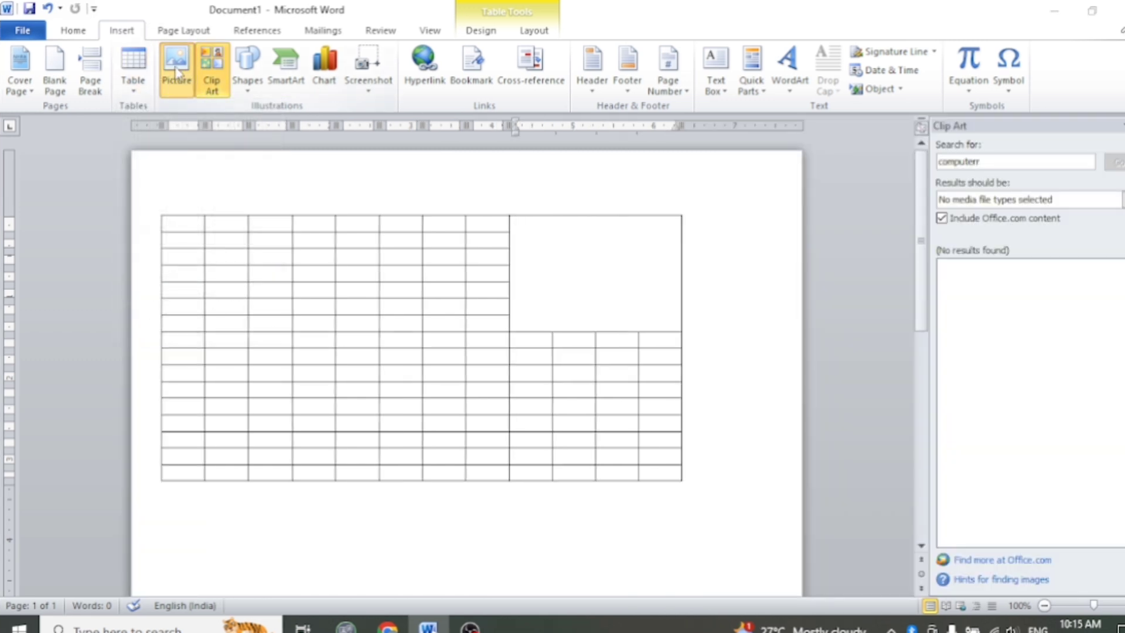
{"action": "left_click", "coordinate": [65, 247]}
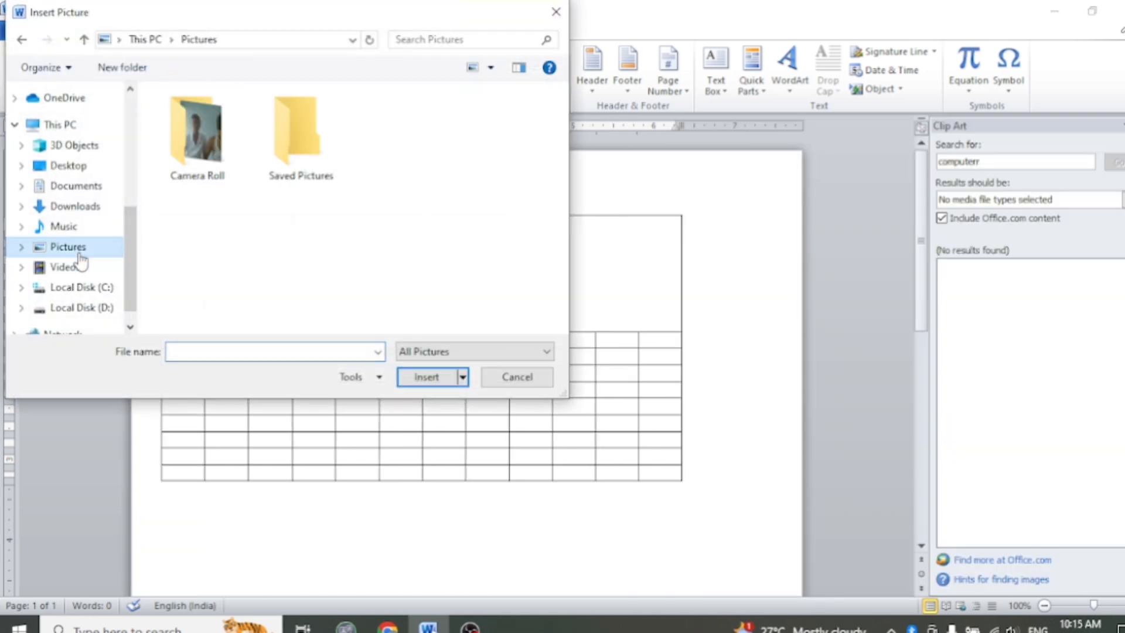
{"action": "double_click", "coordinate": [198, 136]}
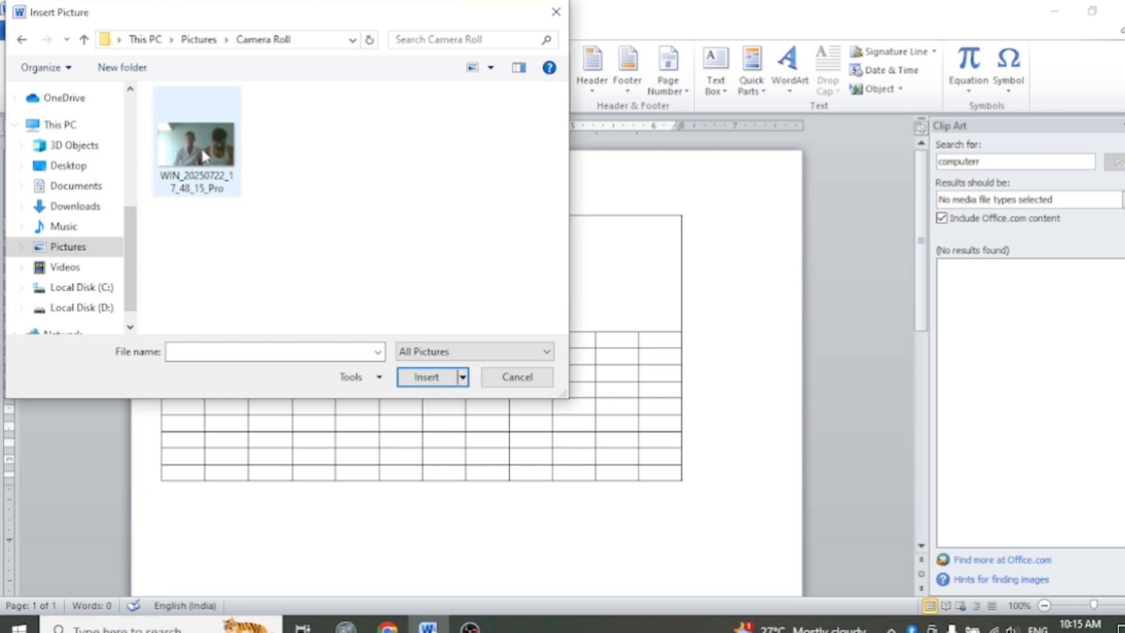
{"action": "left_click", "coordinate": [205, 135]}
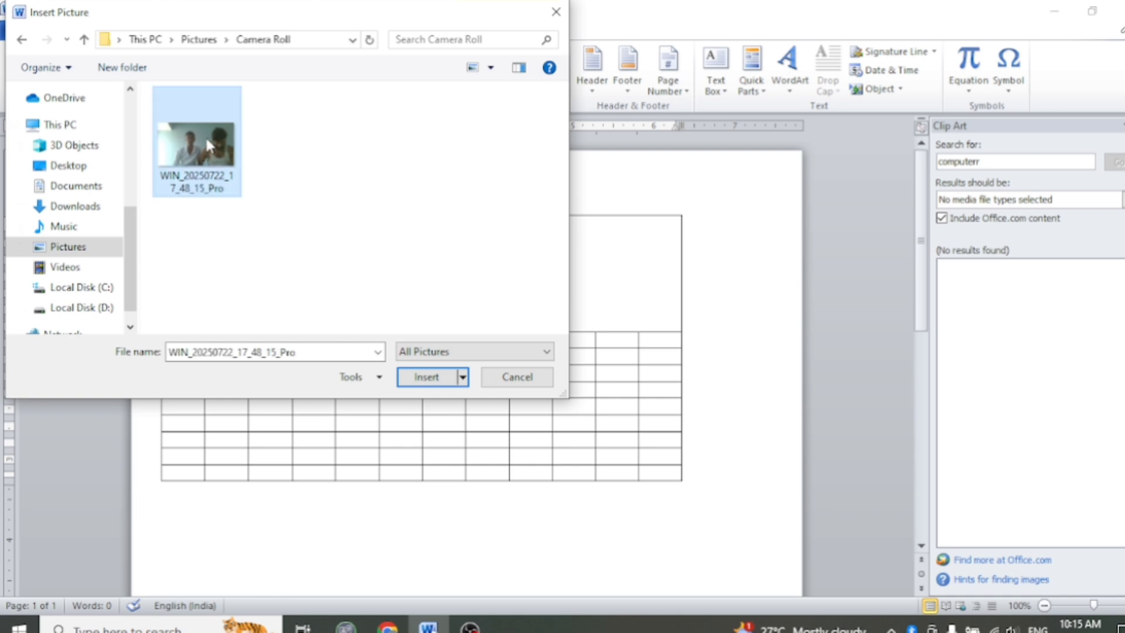
{"action": "double_click", "coordinate": [208, 175]}
Step: Crop both sides of the picture to about 2.19" wide around the person in the white shirt, and shrink it to about 1.25" by 1.26"
{"action": "left_click_drag", "start_coordinate": [518, 284], "coordinate": [492, 277]}
{"action": "left_click", "coordinate": [1005, 64]}
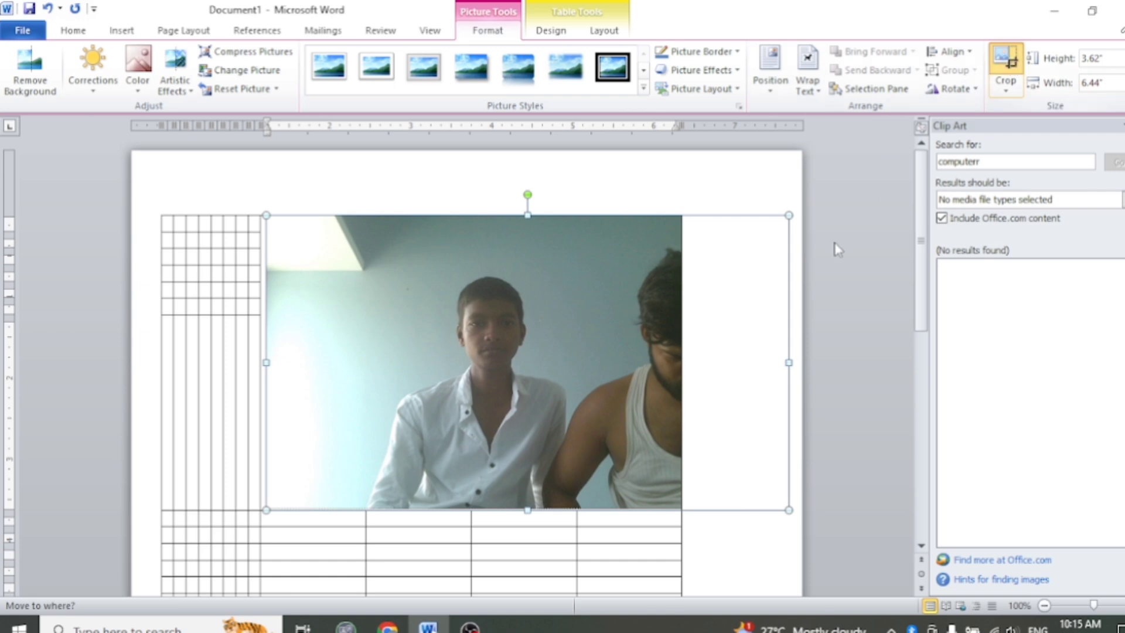
{"action": "left_click_drag", "start_coordinate": [788, 364], "coordinate": [549, 352]}
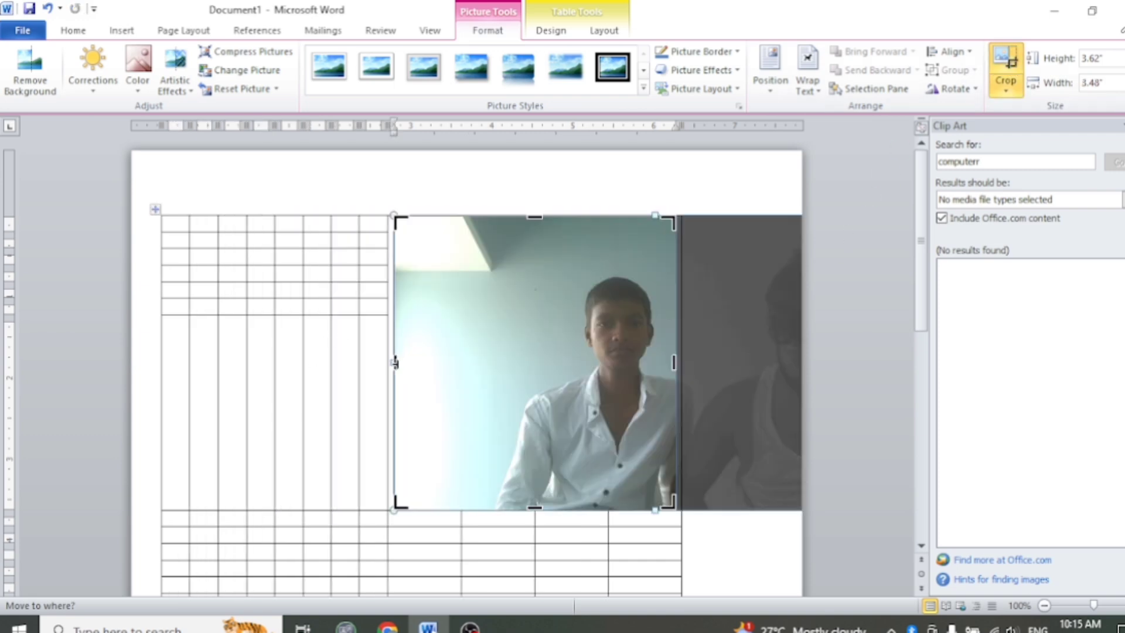
{"action": "left_click_drag", "start_coordinate": [395, 364], "coordinate": [500, 375]}
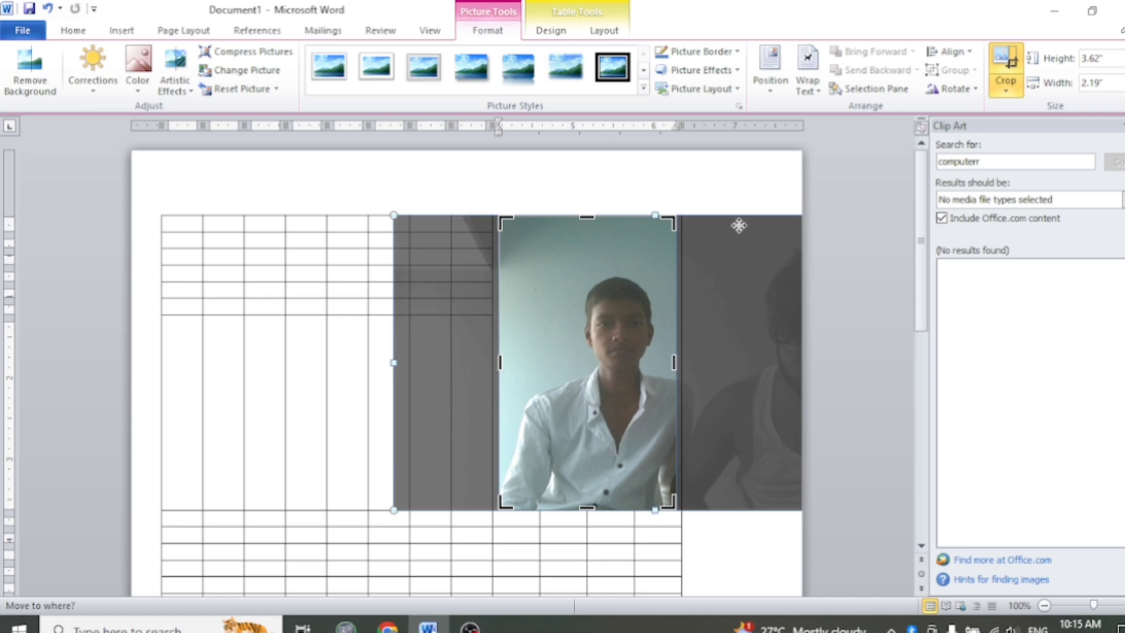
{"action": "left_click", "coordinate": [1007, 58]}
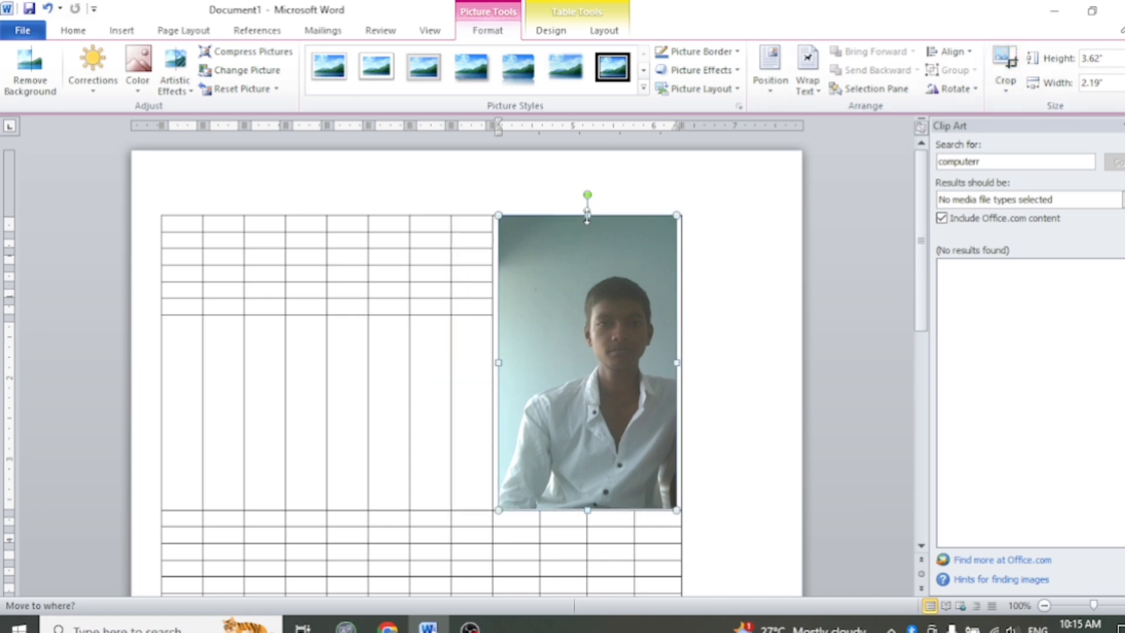
{"action": "left_click_drag", "start_coordinate": [587, 216], "coordinate": [588, 337]}
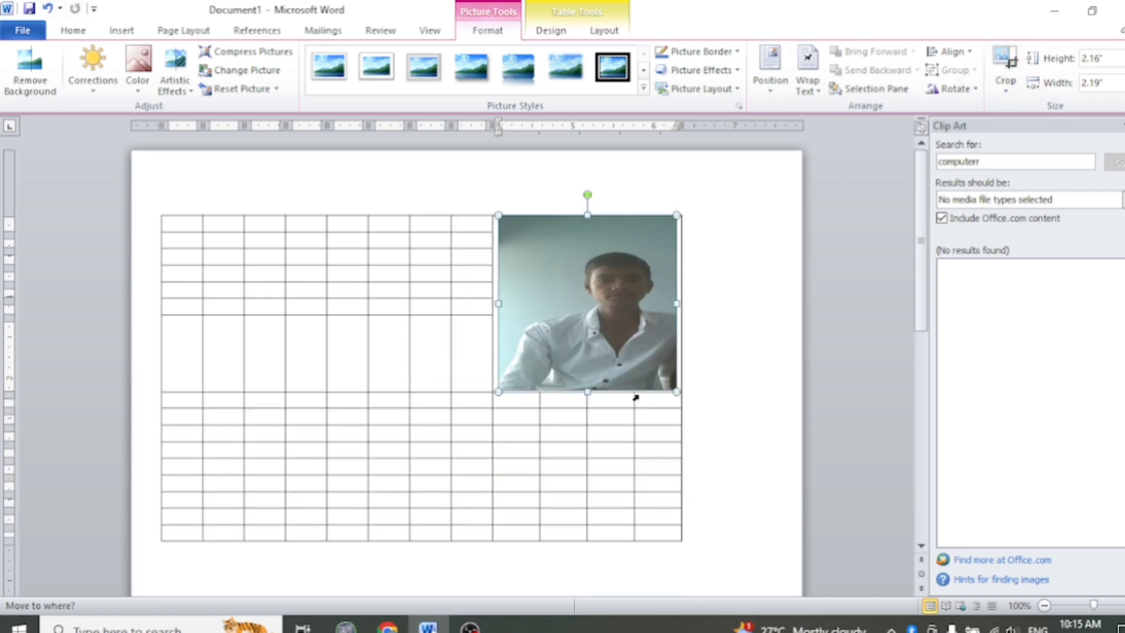
{"action": "left_click_drag", "start_coordinate": [677, 391], "coordinate": [575, 274]}
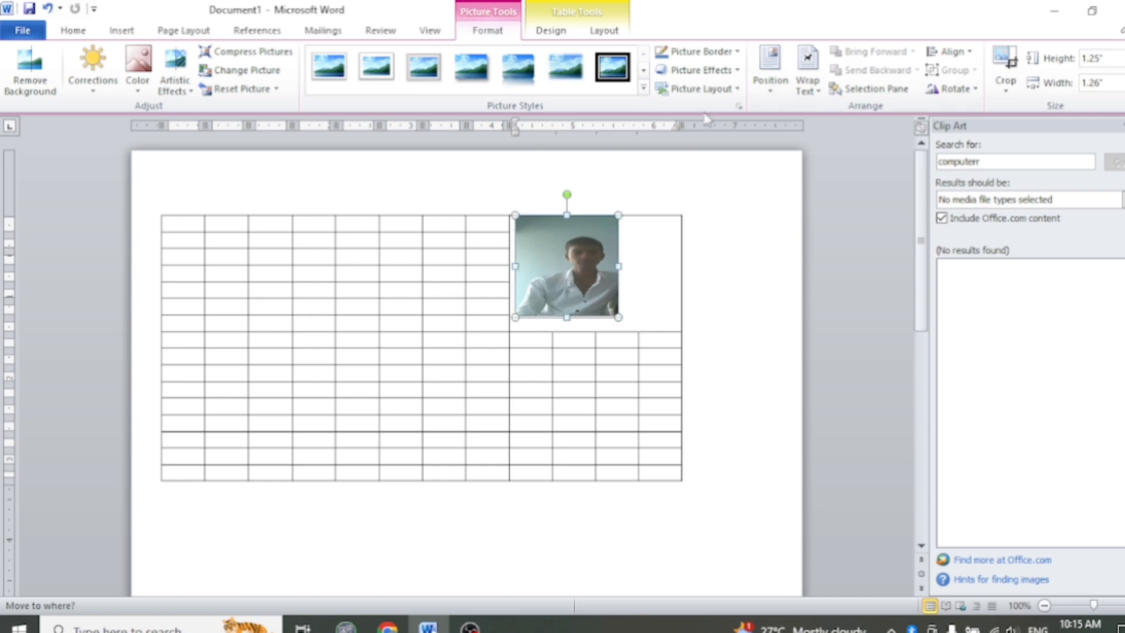
Step: Set the picture's text wrapping to In Front of Text and stretch it to fill the merged cell, about 1.45" high and 2.12" wide
{"action": "left_click", "coordinate": [807, 77]}
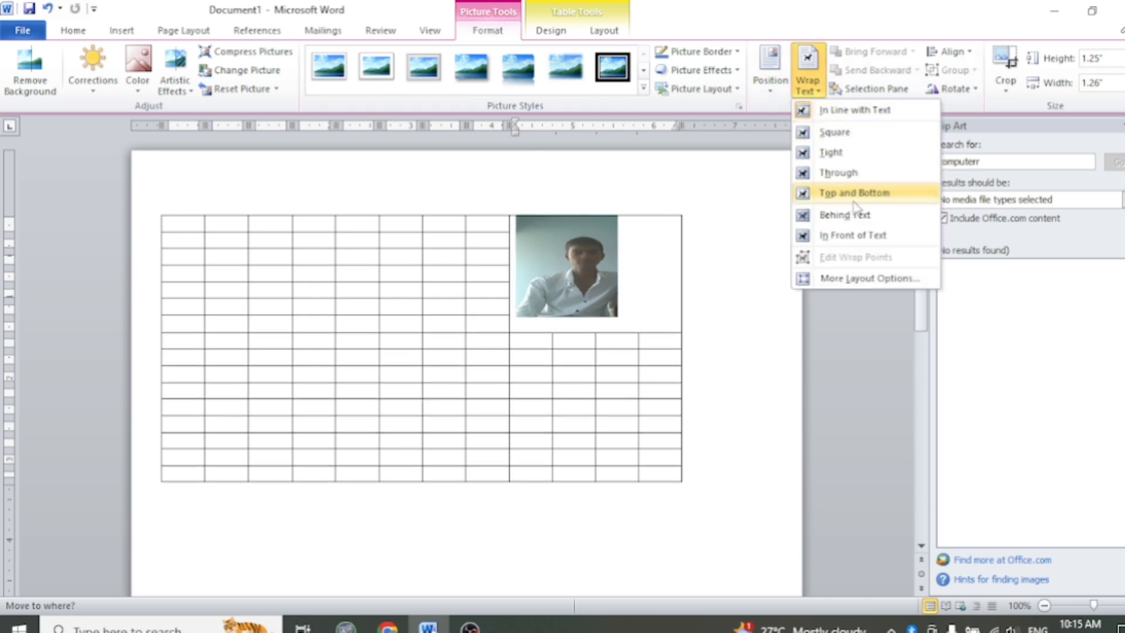
{"action": "left_click", "coordinate": [856, 235]}
{"action": "left_click_drag", "start_coordinate": [562, 258], "coordinate": [681, 276]}
{"action": "left_click_drag", "start_coordinate": [597, 324], "coordinate": [597, 335]}
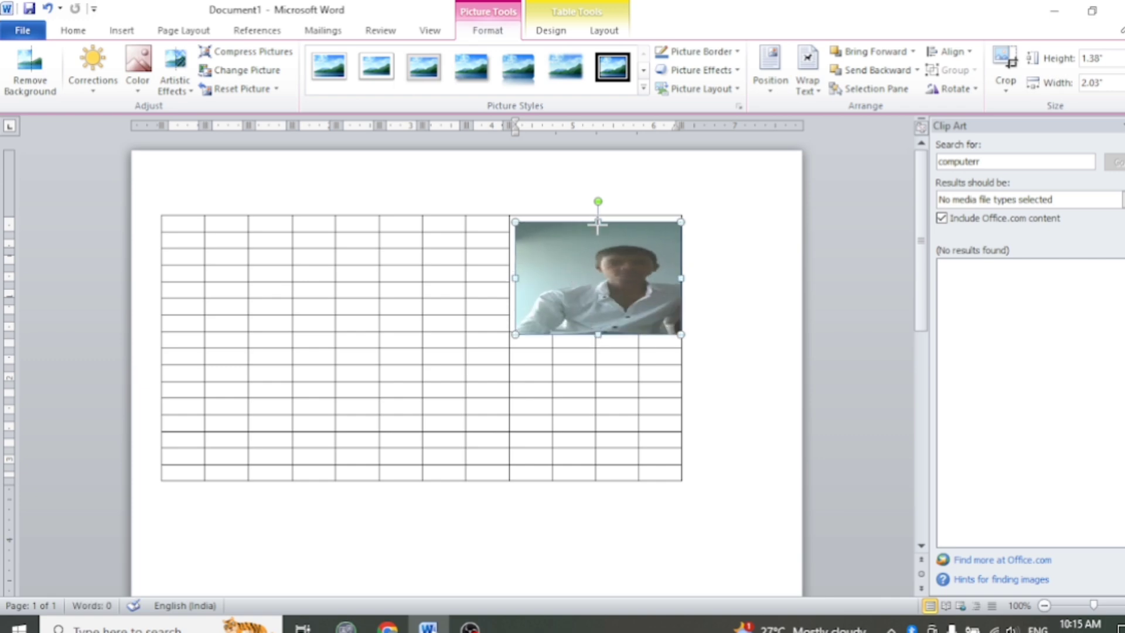
{"action": "left_click_drag", "start_coordinate": [598, 223], "coordinate": [598, 216]}
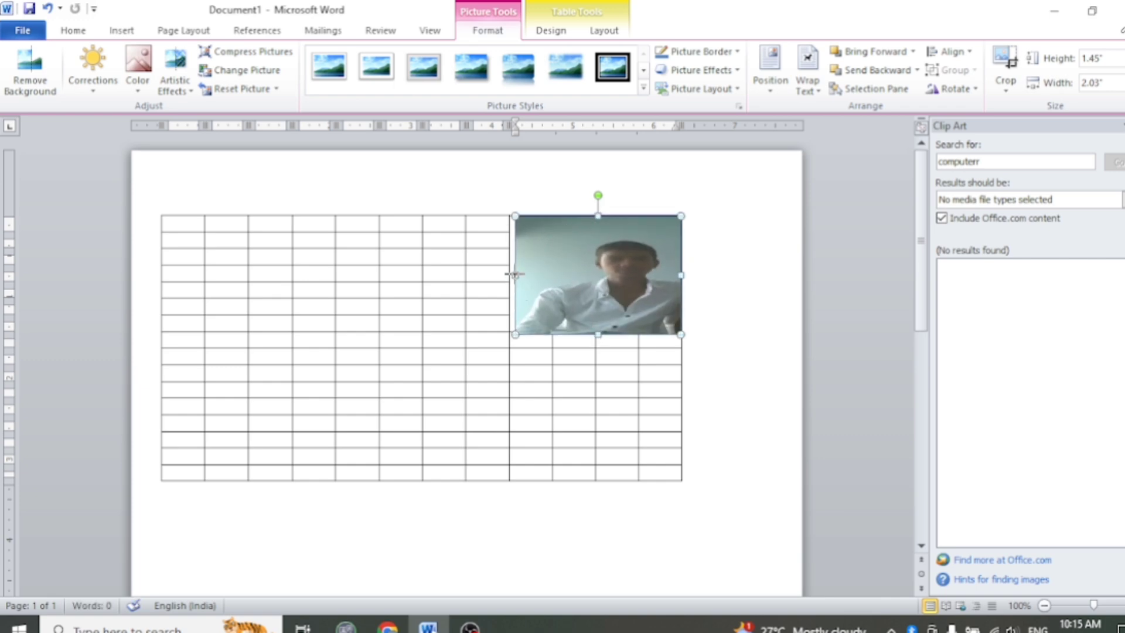
{"action": "left_click_drag", "start_coordinate": [514, 273], "coordinate": [508, 274]}
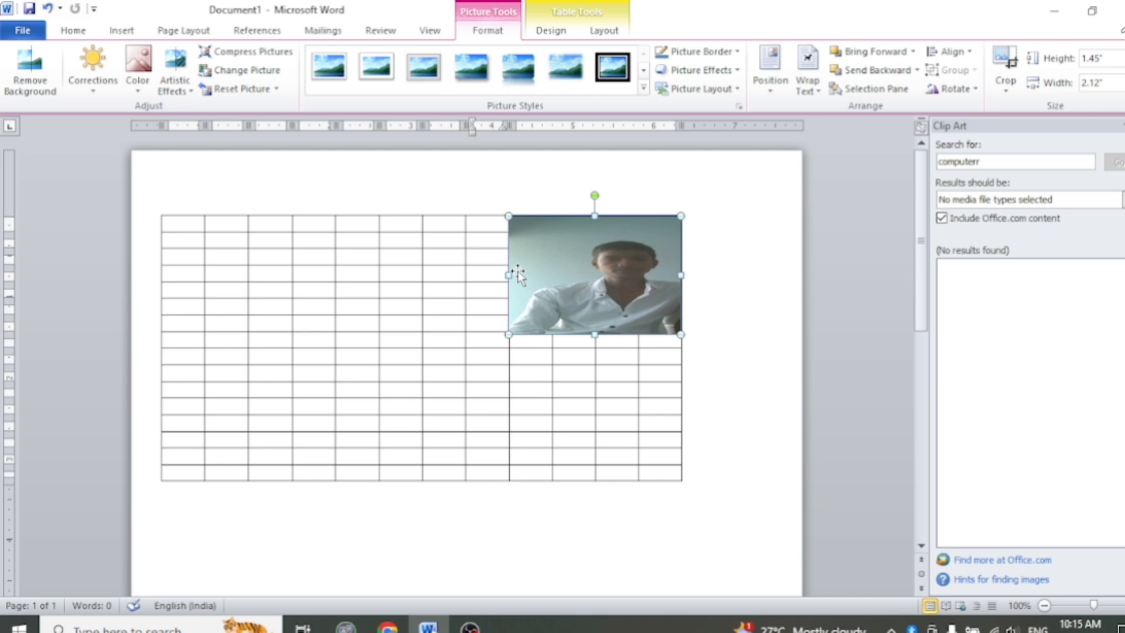
Step: Delete the picture from the merged cell
{"action": "key", "text": "Delete"}
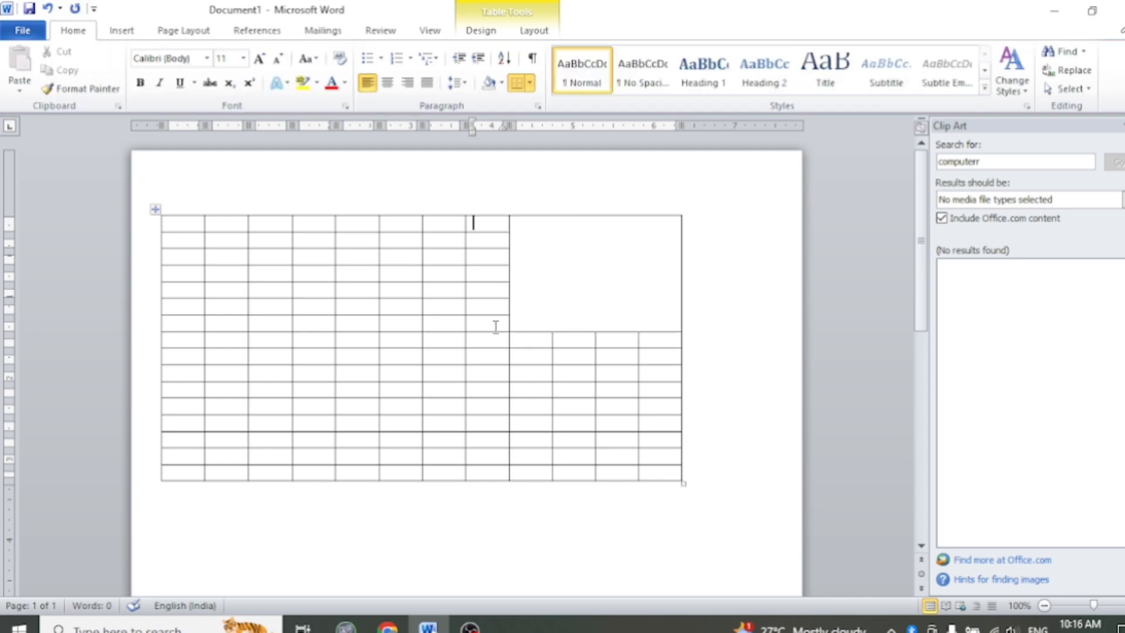
{"action": "left_click", "coordinate": [490, 305]}
{"action": "left_click", "coordinate": [487, 273]}
{"action": "left_click", "coordinate": [486, 225]}
Step: Split the large merged cell into 4 columns and 7 rows, and clear the cell selection
{"action": "left_click", "coordinate": [523, 227]}
{"action": "left_click", "coordinate": [512, 221]}
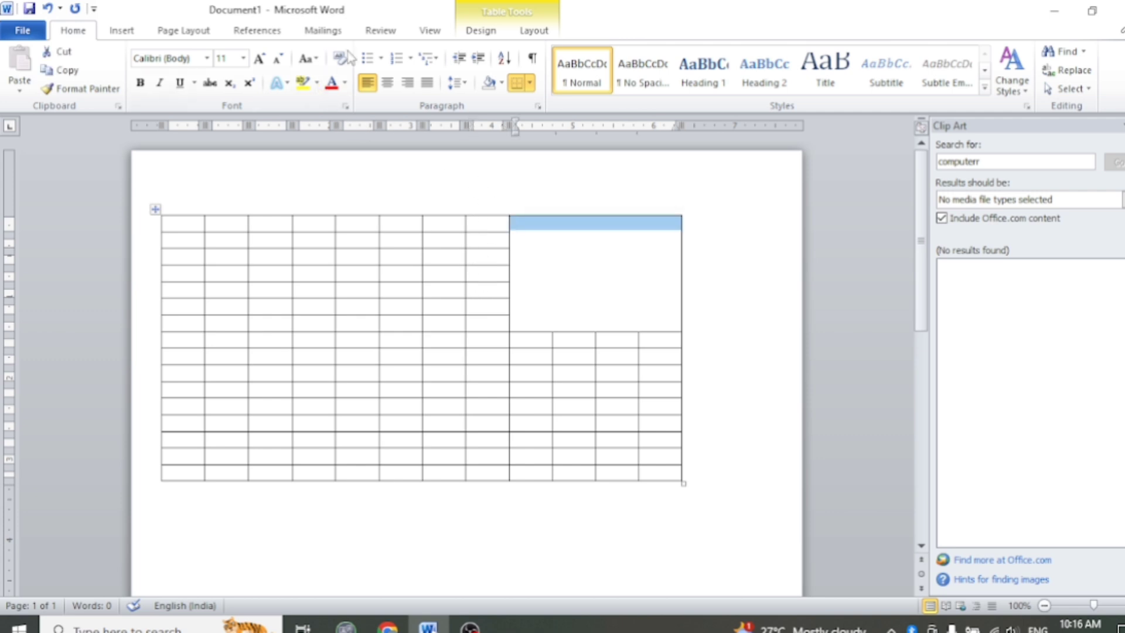
{"action": "left_click", "coordinate": [533, 30]}
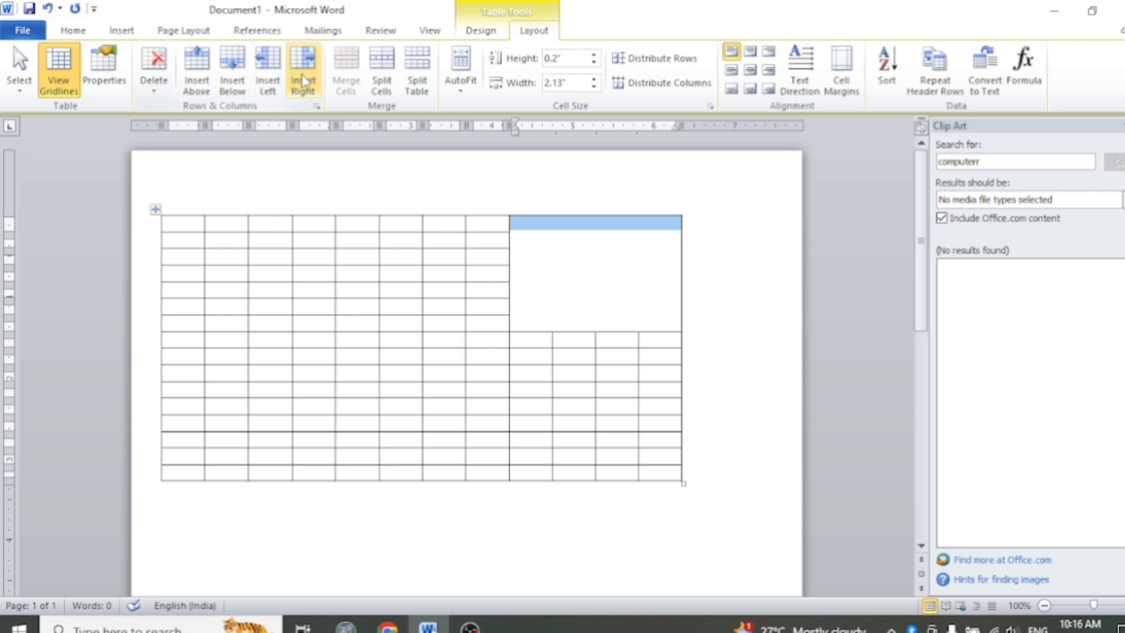
{"action": "left_click", "coordinate": [381, 76]}
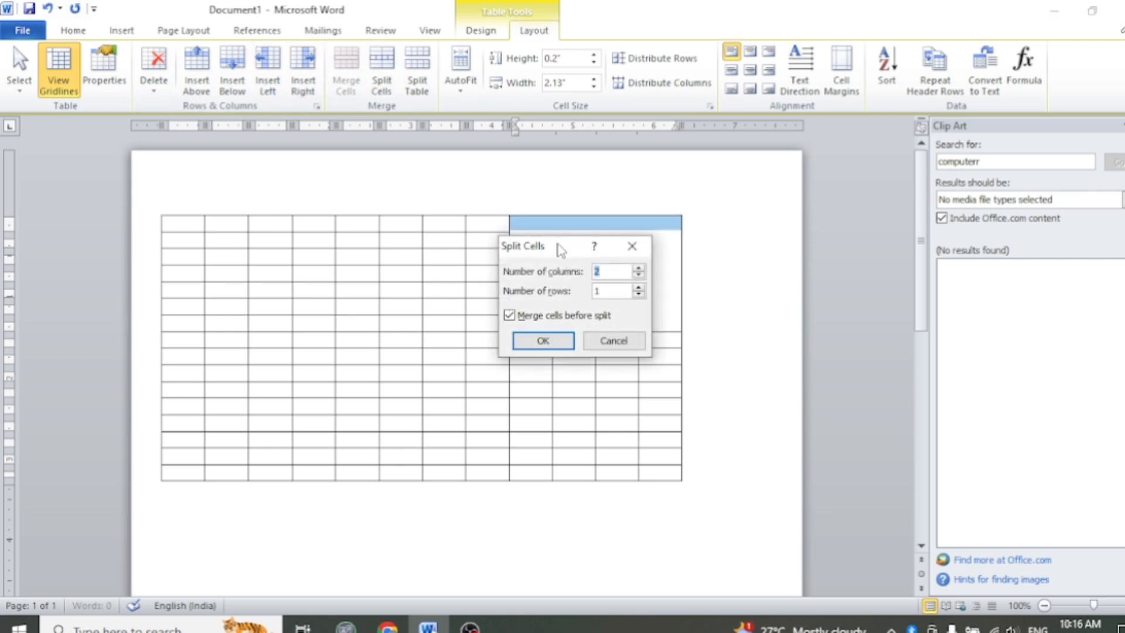
{"action": "left_click_drag", "start_coordinate": [561, 251], "coordinate": [773, 226]}
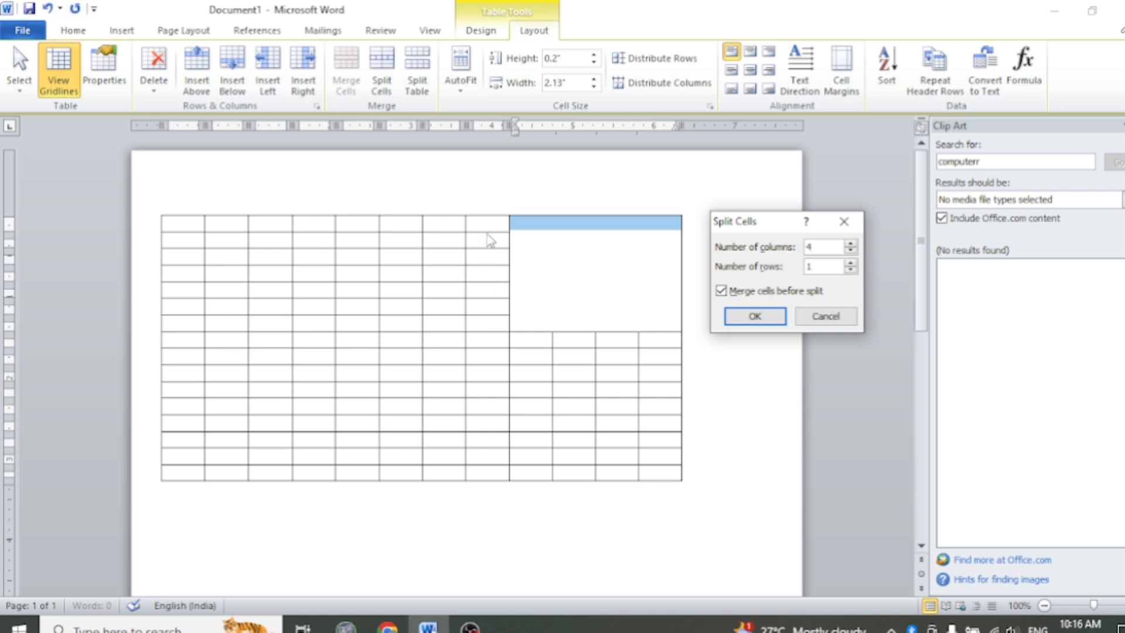
{"action": "double_click", "coordinate": [820, 270]}
{"action": "type", "text": "8"}
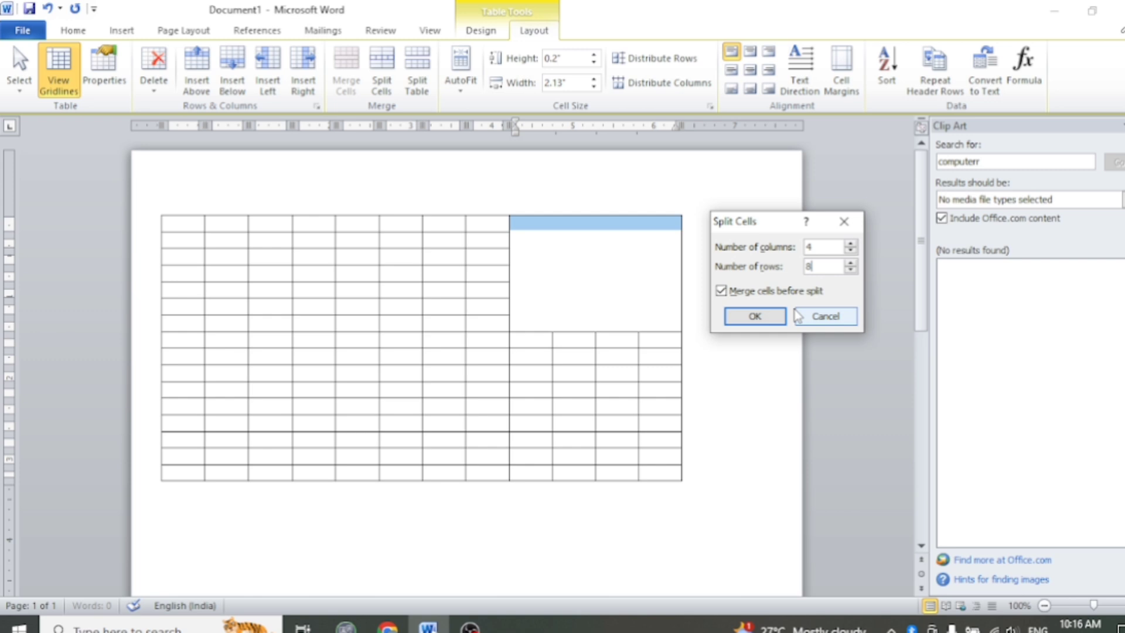
{"action": "left_click", "coordinate": [746, 316]}
{"action": "left_click", "coordinate": [545, 358]}
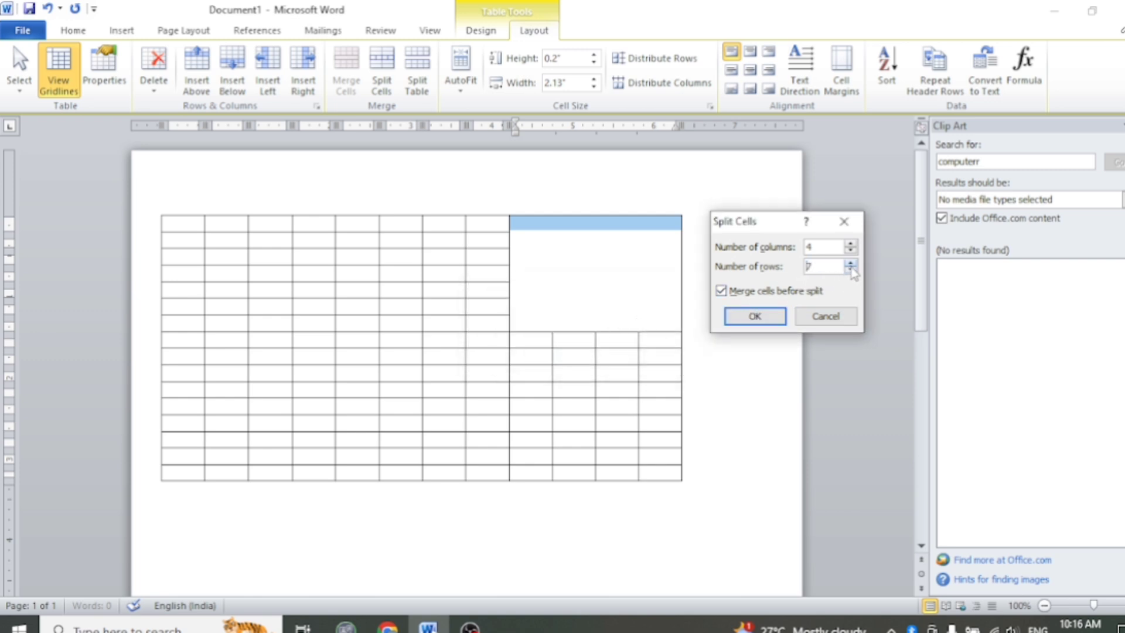
{"action": "left_click", "coordinate": [737, 316]}
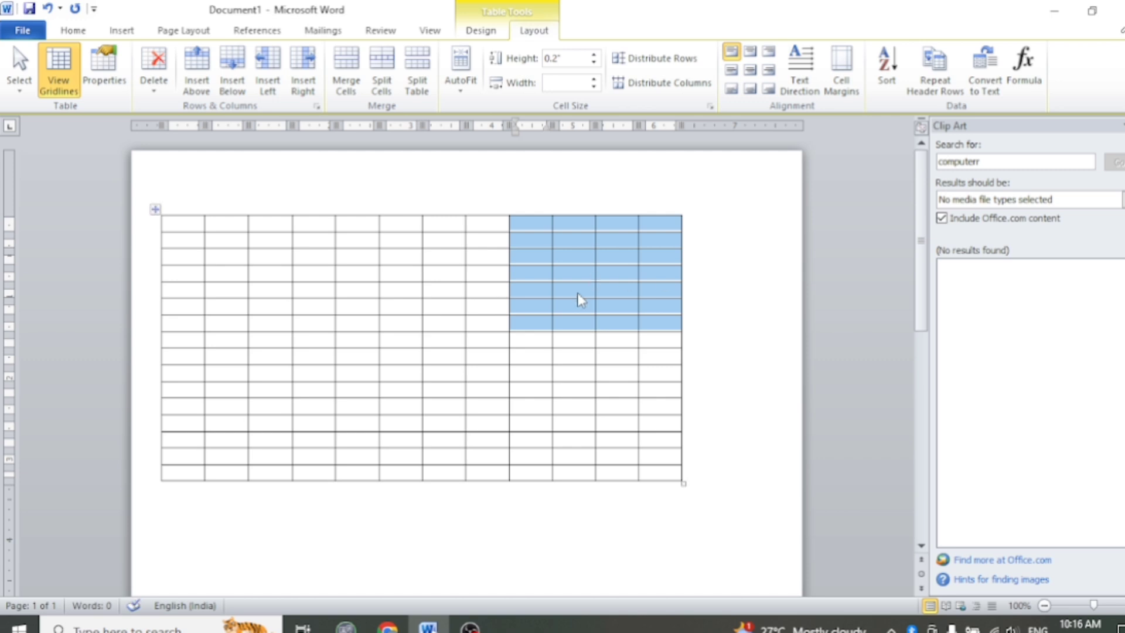
{"action": "left_click", "coordinate": [576, 295]}
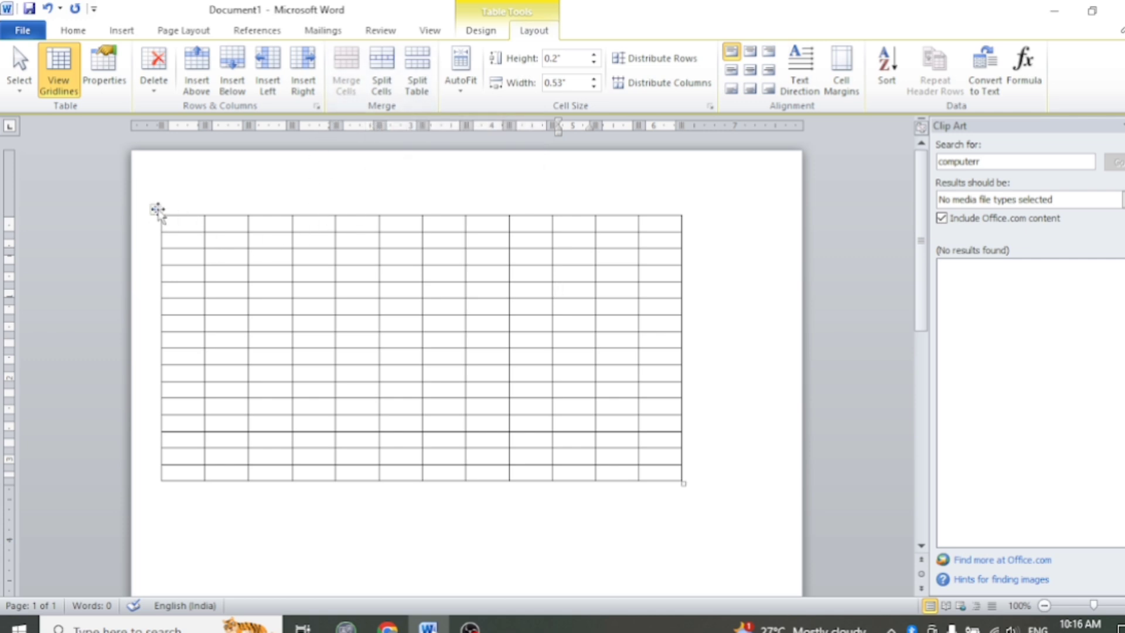
Step: Move the table to the page's left margin and step the insertion point through its cells
{"action": "left_click_drag", "start_coordinate": [206, 202], "coordinate": [196, 194]}
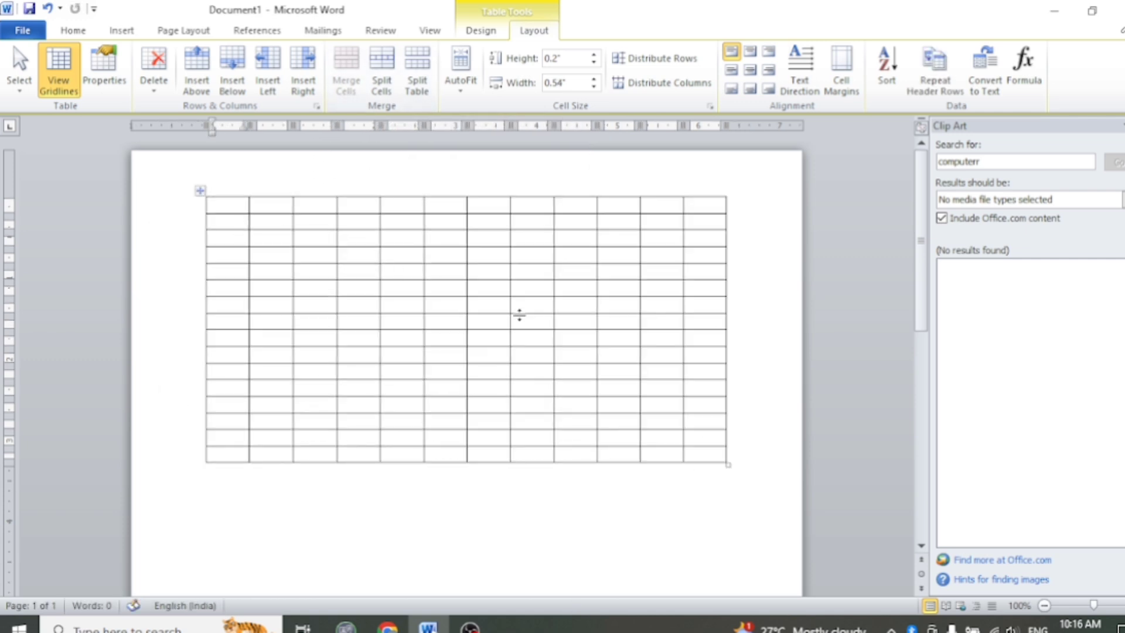
{"action": "key", "text": "Tab"}
{"action": "key", "text": "Tab"}
{"action": "key", "text": "Tab"}
{"action": "key", "text": "Tab"}
{"action": "key", "text": "Tab"}
{"action": "key", "text": "Tab"}
{"action": "key", "text": "Tab"}
{"action": "key", "text": "Tab"}
{"action": "key", "text": "Tab"}
{"action": "key", "text": "Tab"}
{"action": "key", "text": "Tab"}
{"action": "key", "text": "Tab"}
{"action": "key", "text": "Tab"}
{"action": "key", "text": "Tab"}
{"action": "key", "text": "Tab"}
{"action": "key", "text": "Tab"}
{"action": "key", "text": "Tab"}
{"action": "key", "text": "Tab"}
{"action": "key", "text": "Tab"}
{"action": "key", "text": "Tab"}
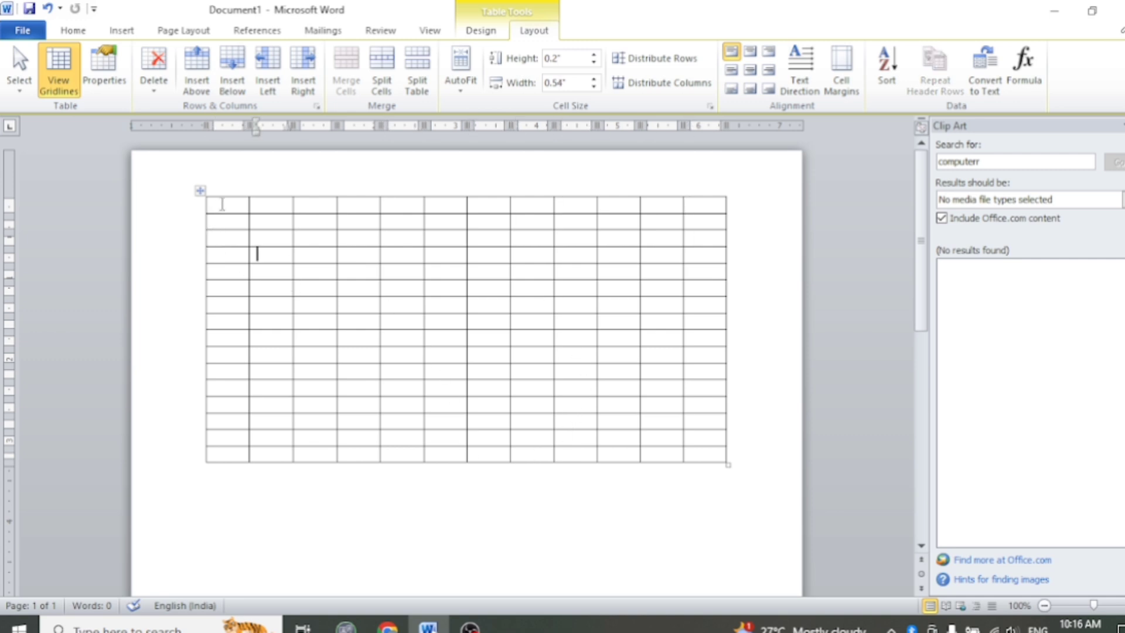
Step: Insert as many new rows below the table as it already has, based on a whole-table selection, and clear the selection
{"action": "left_click", "coordinate": [200, 190]}
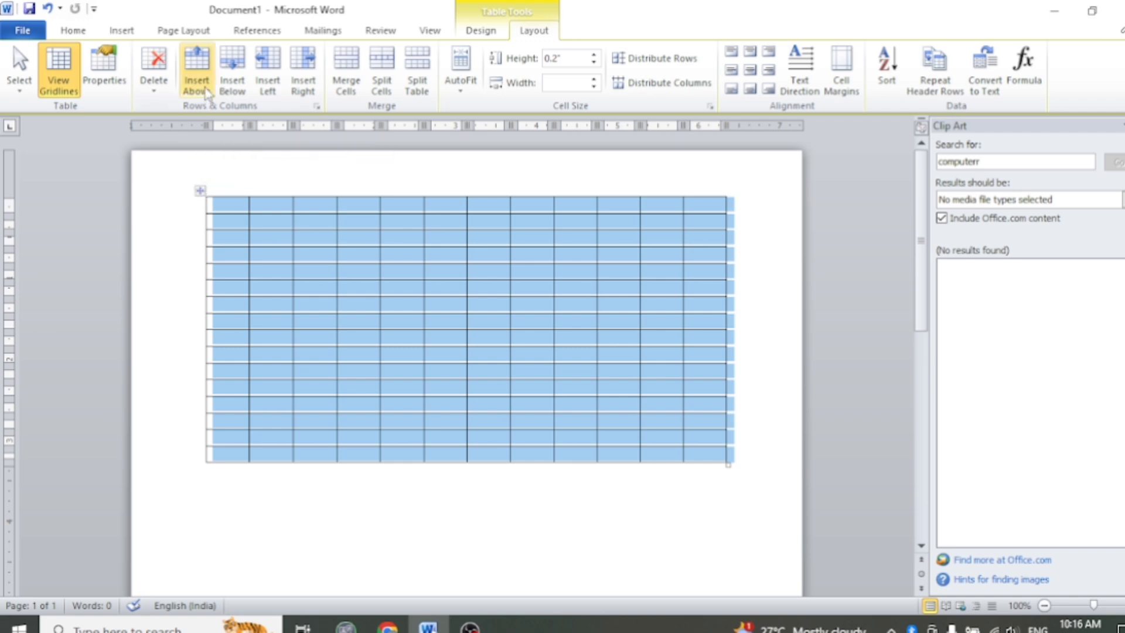
{"action": "left_click", "coordinate": [240, 76]}
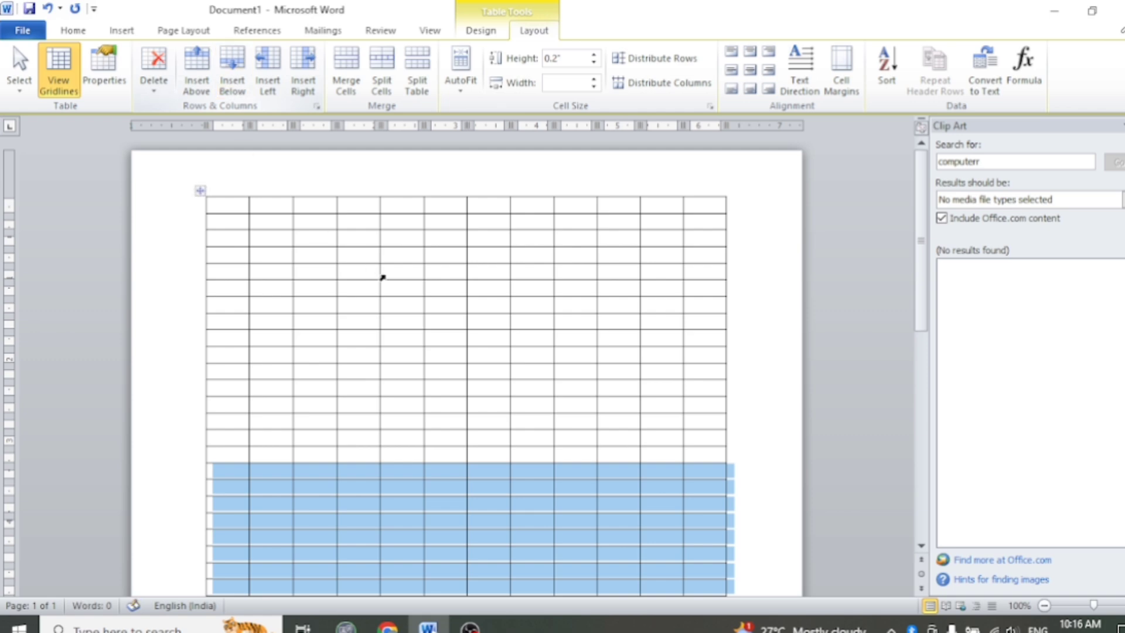
{"action": "scroll", "coordinate": [404, 281], "scroll_direction": "down", "scroll_amount": 3}
{"action": "scroll", "coordinate": [404, 291], "scroll_direction": "down", "scroll_amount": 5}
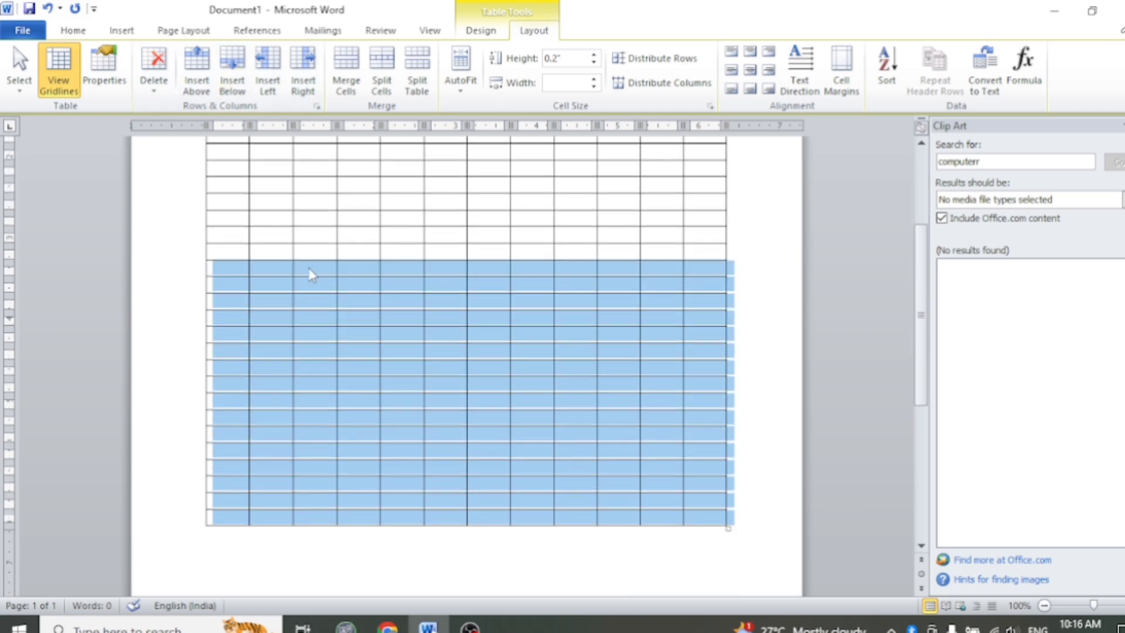
{"action": "left_click", "coordinate": [302, 250]}
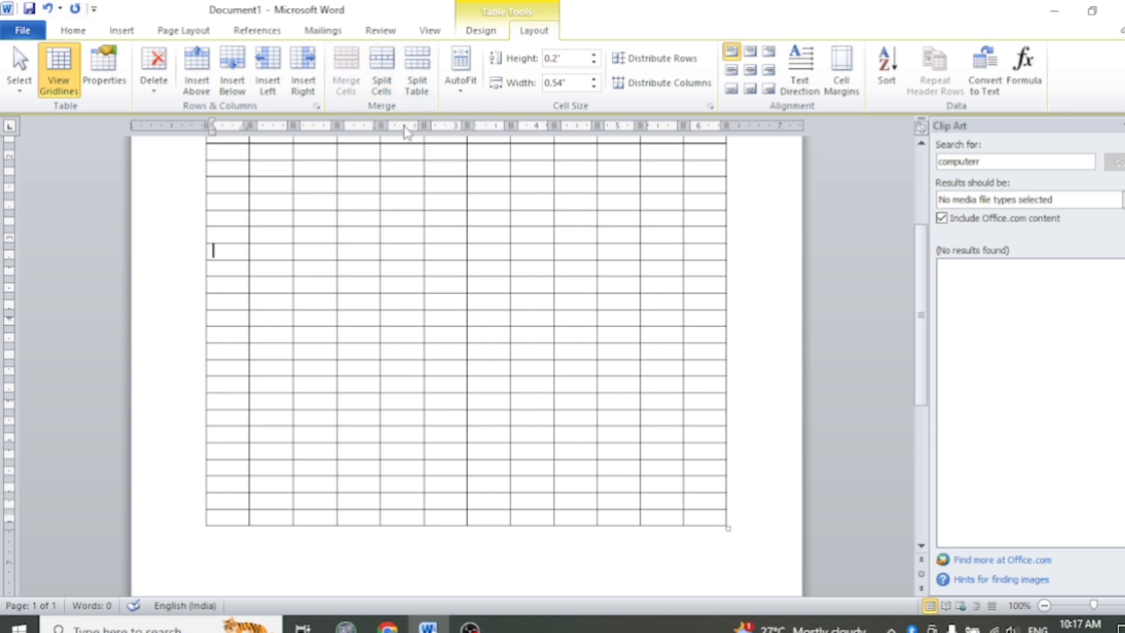
Step: Split the upper 17 cells of the first column into 2 columns and 17 rows, and clear the selection
{"action": "scroll", "coordinate": [216, 209], "scroll_direction": "up", "scroll_amount": 2}
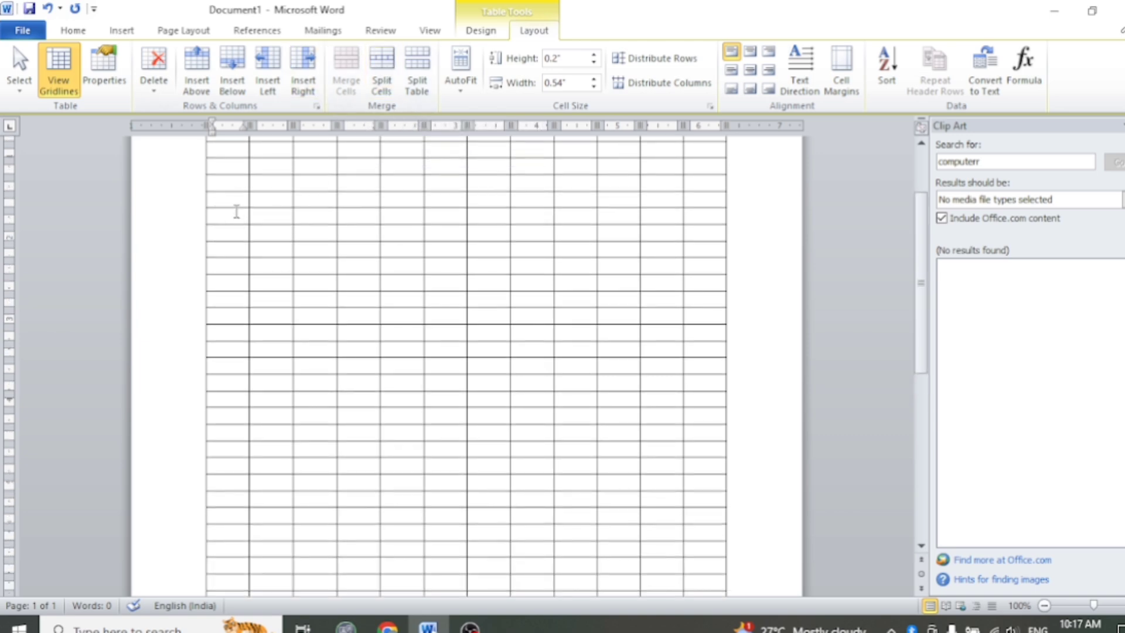
{"action": "left_click_drag", "start_coordinate": [224, 147], "coordinate": [233, 337]}
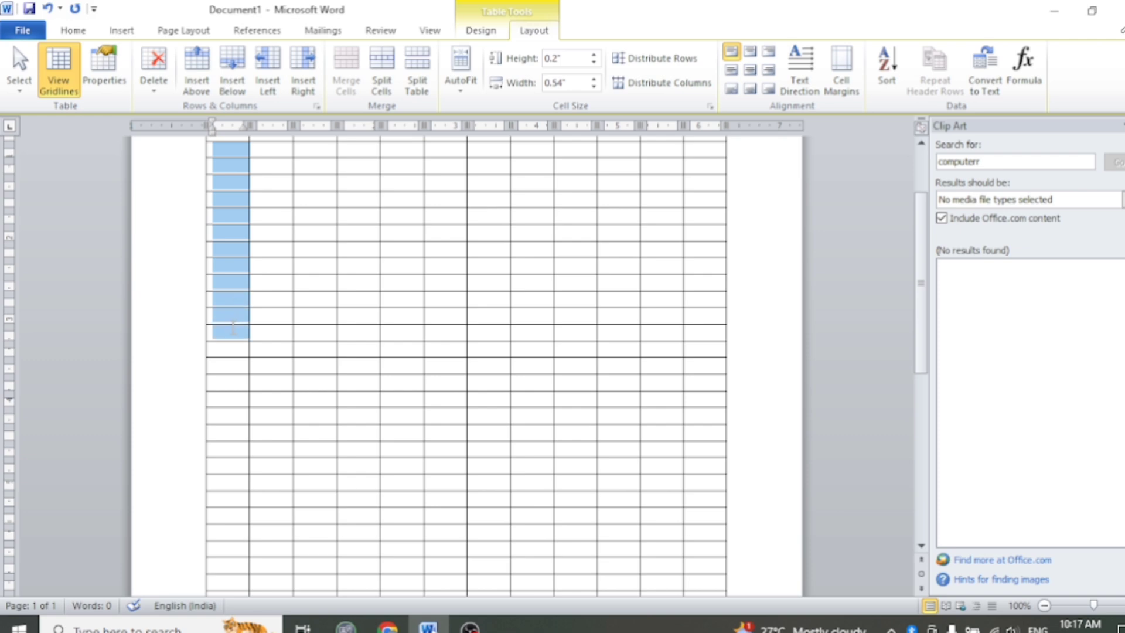
{"action": "scroll", "coordinate": [266, 194], "scroll_direction": "up", "scroll_amount": 3}
{"action": "left_click_drag", "start_coordinate": [232, 206], "coordinate": [245, 480]}
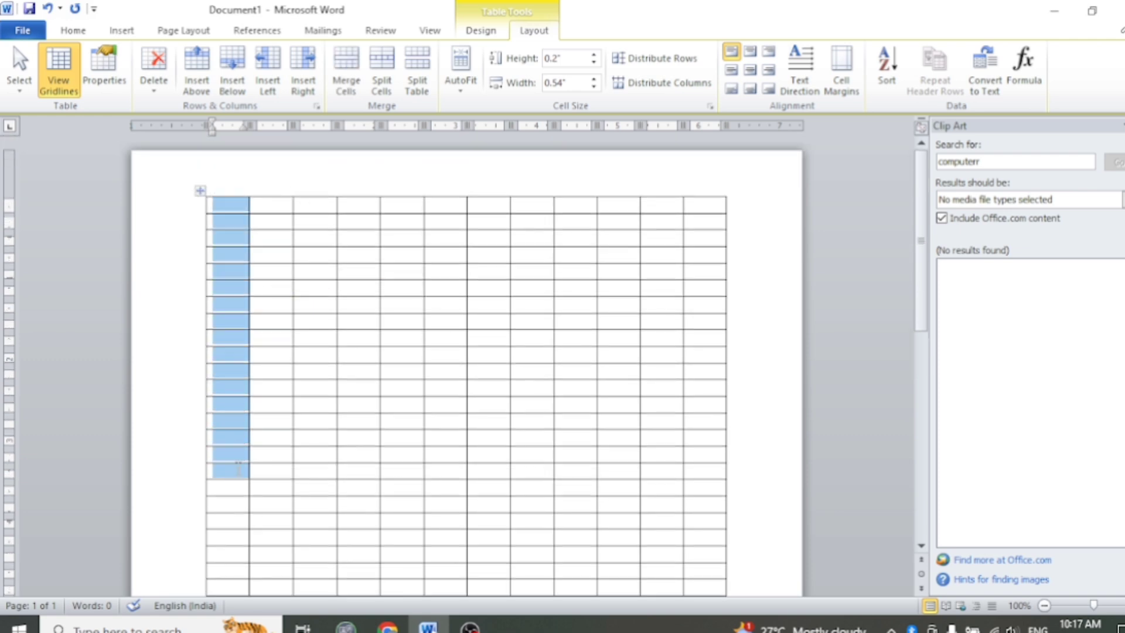
{"action": "left_click", "coordinate": [385, 89]}
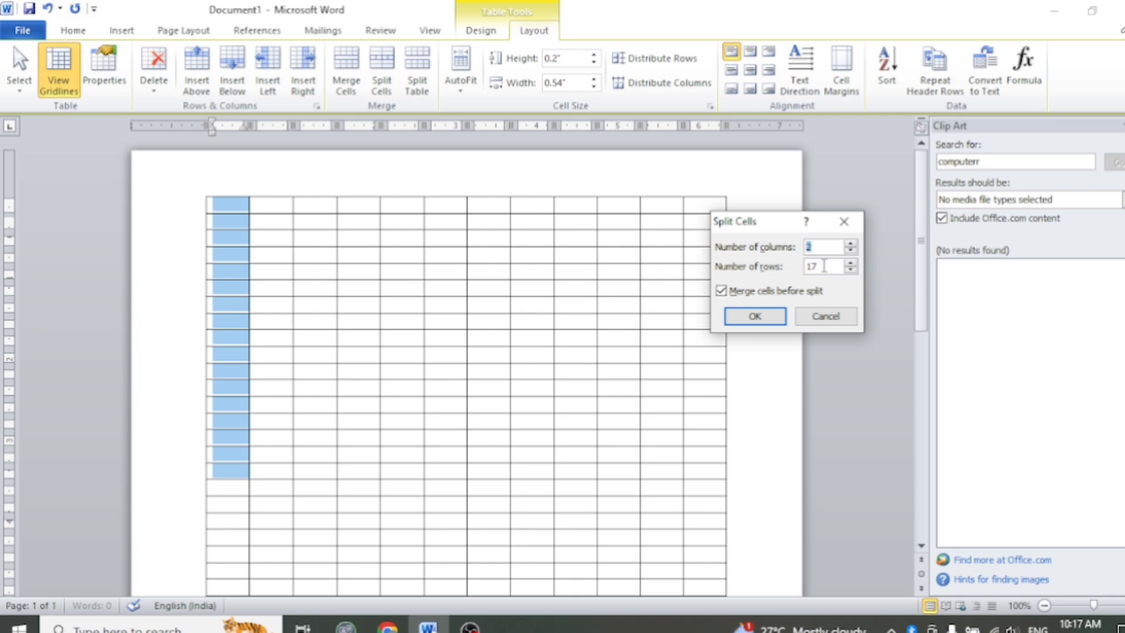
{"action": "left_click_drag", "start_coordinate": [824, 266], "coordinate": [803, 266]}
{"action": "type", "text": "3"}
{"action": "left_click", "coordinate": [761, 317]}
{"action": "left_click", "coordinate": [543, 358]}
{"action": "double_click", "coordinate": [822, 264]}
{"action": "type", "text": "17"}
{"action": "left_click", "coordinate": [754, 316]}
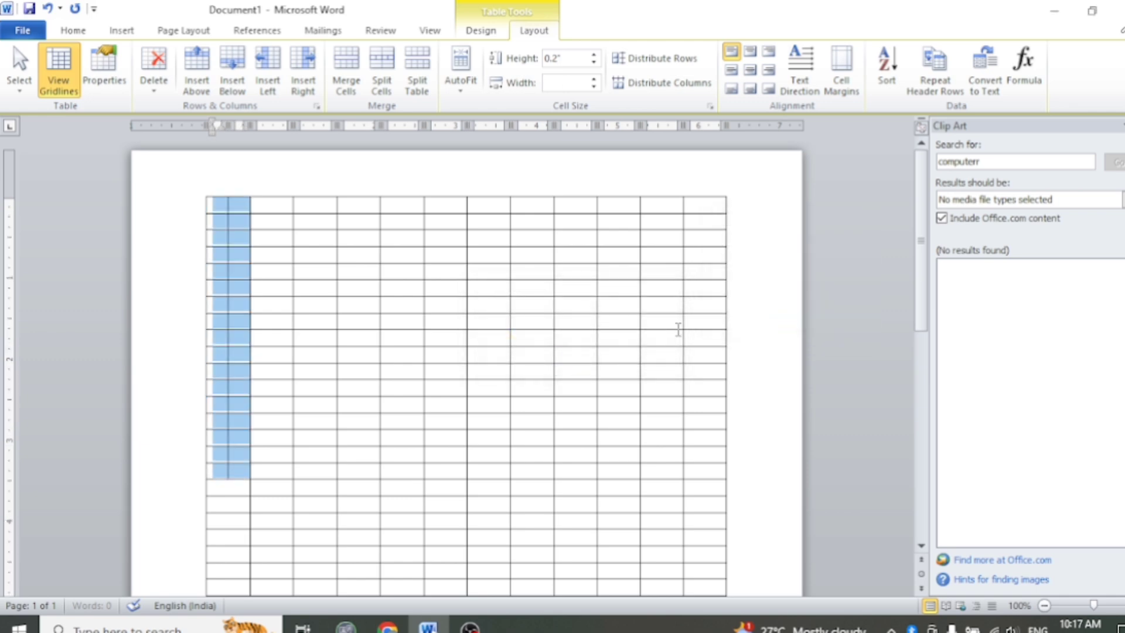
{"action": "left_click", "coordinate": [242, 221]}
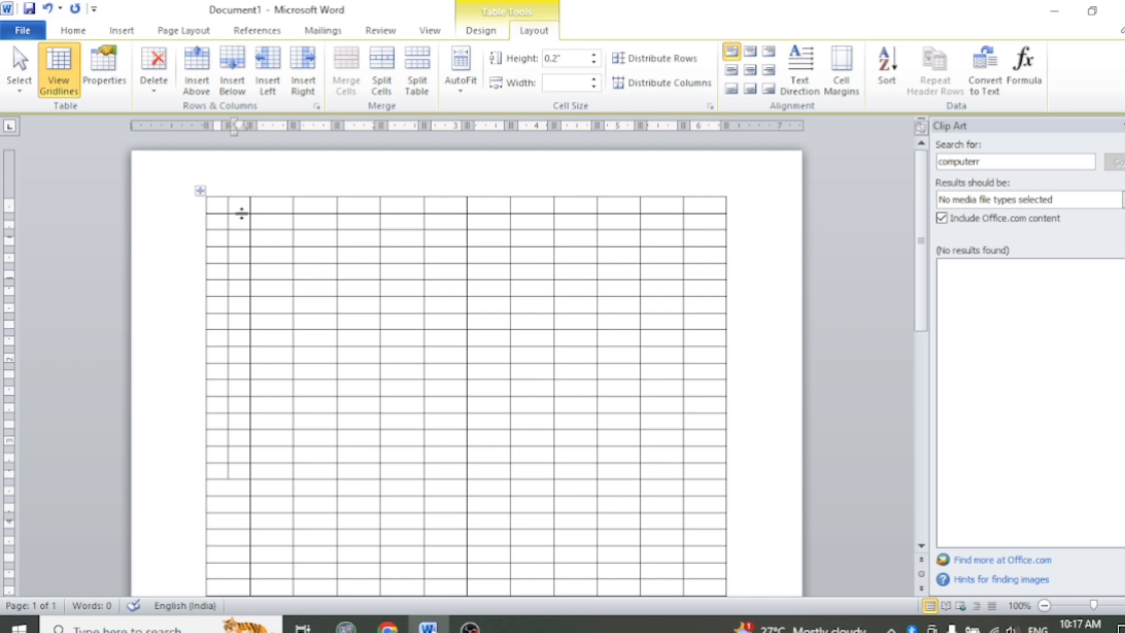
Step: Split the upper 18 rows of the four columns beside the split cells into 8 columns and 18 rows
{"action": "scroll", "coordinate": [232, 314], "scroll_direction": "down", "scroll_amount": 1}
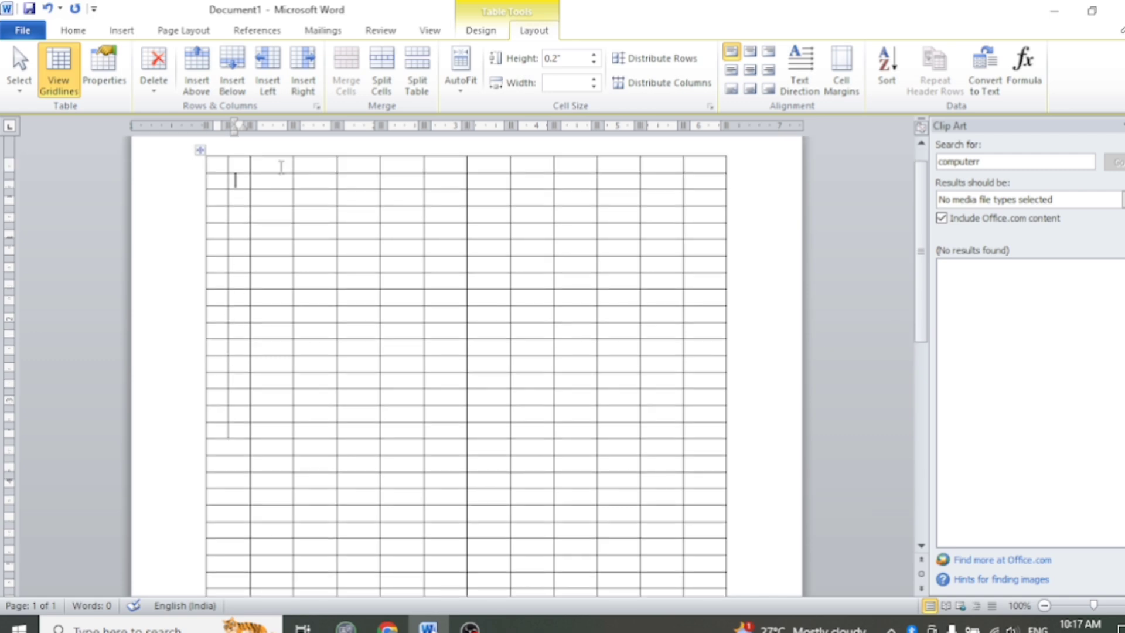
{"action": "left_click_drag", "start_coordinate": [281, 167], "coordinate": [392, 440]}
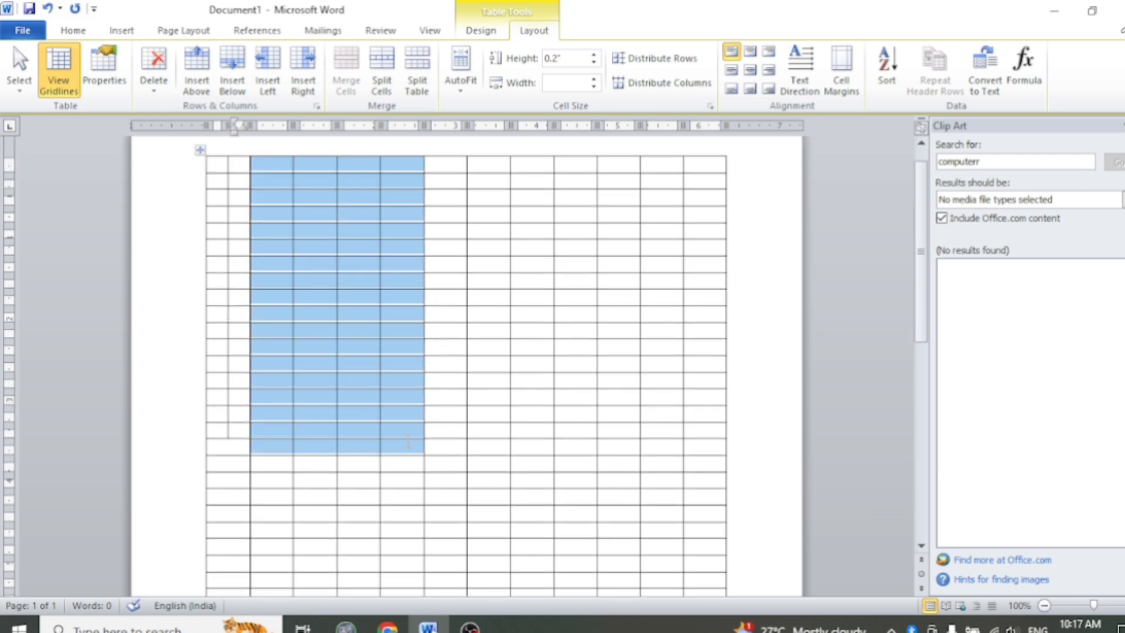
{"action": "left_click", "coordinate": [383, 88]}
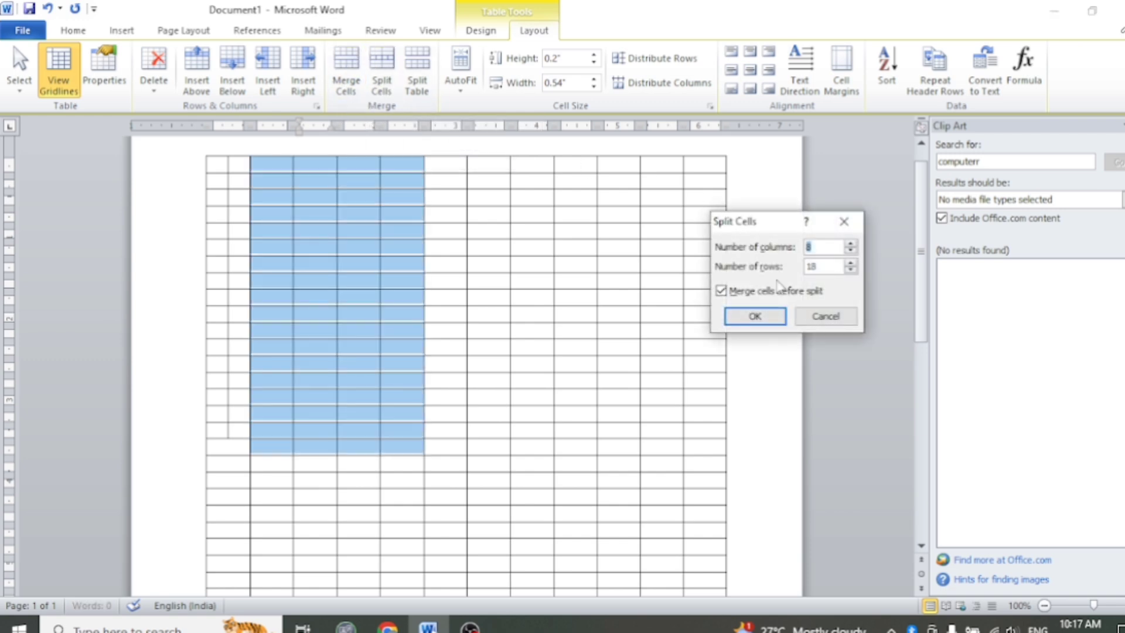
{"action": "left_click", "coordinate": [756, 317]}
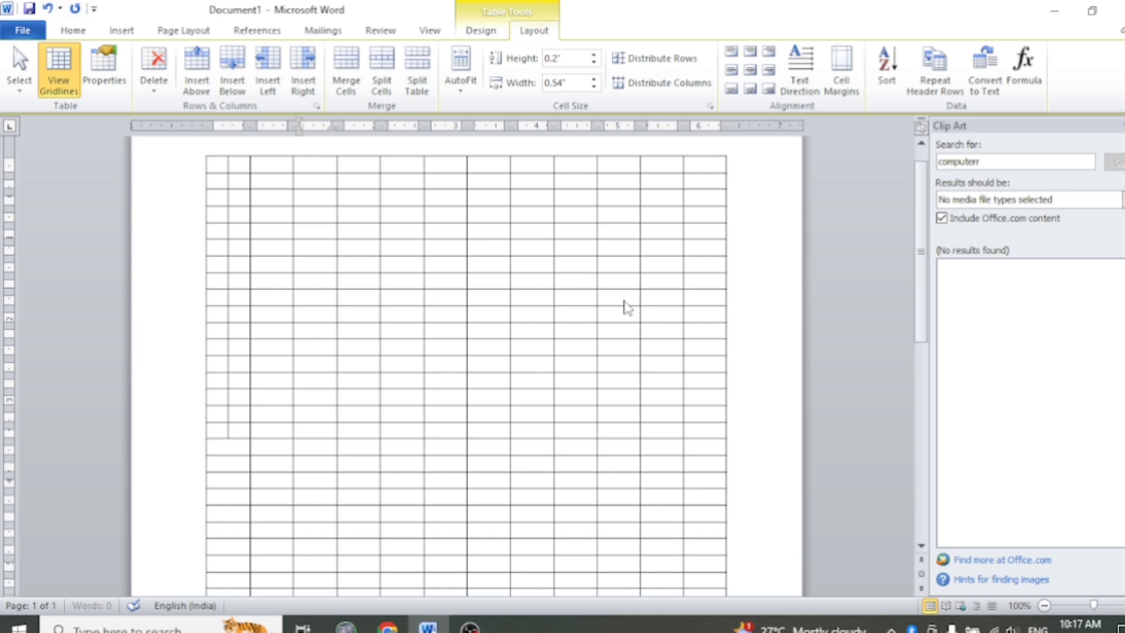
{"action": "left_click", "coordinate": [334, 263]}
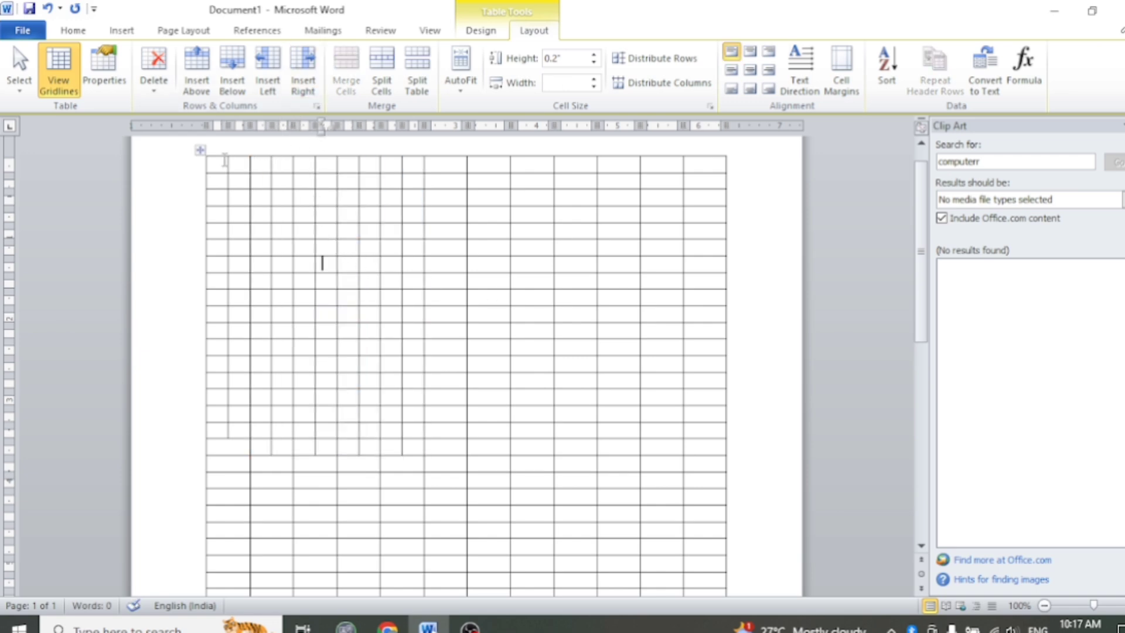
Step: Delete the table columns that contain the split cells and realign the remaining table with the page's left margin
{"action": "left_click_drag", "start_coordinate": [209, 165], "coordinate": [400, 437]}
{"action": "left_click", "coordinate": [154, 73]}
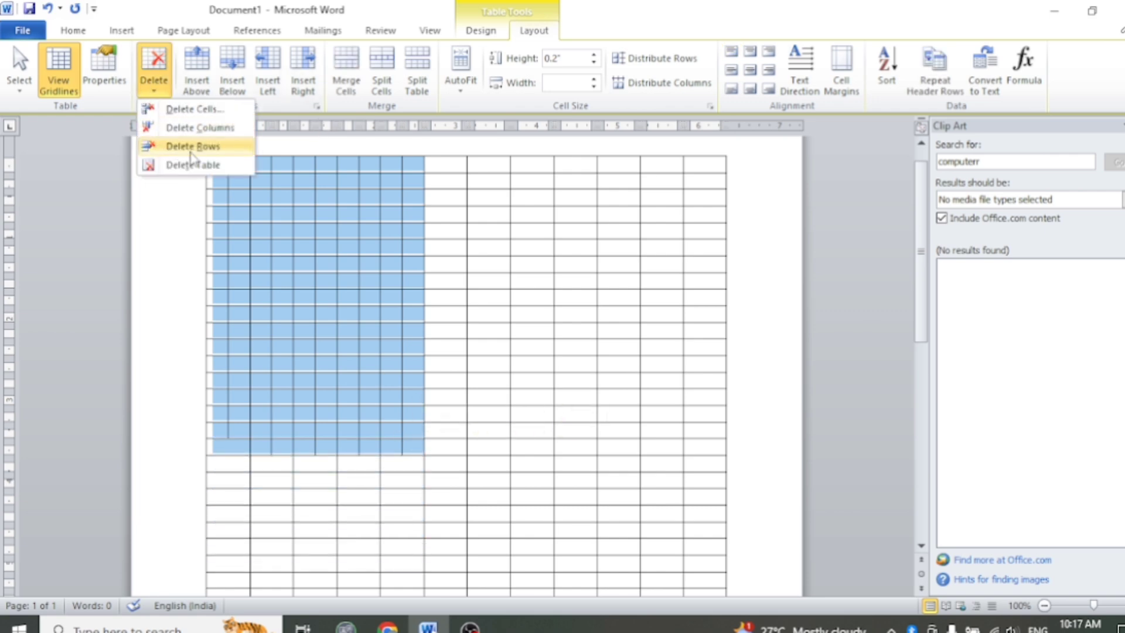
{"action": "left_click", "coordinate": [220, 128]}
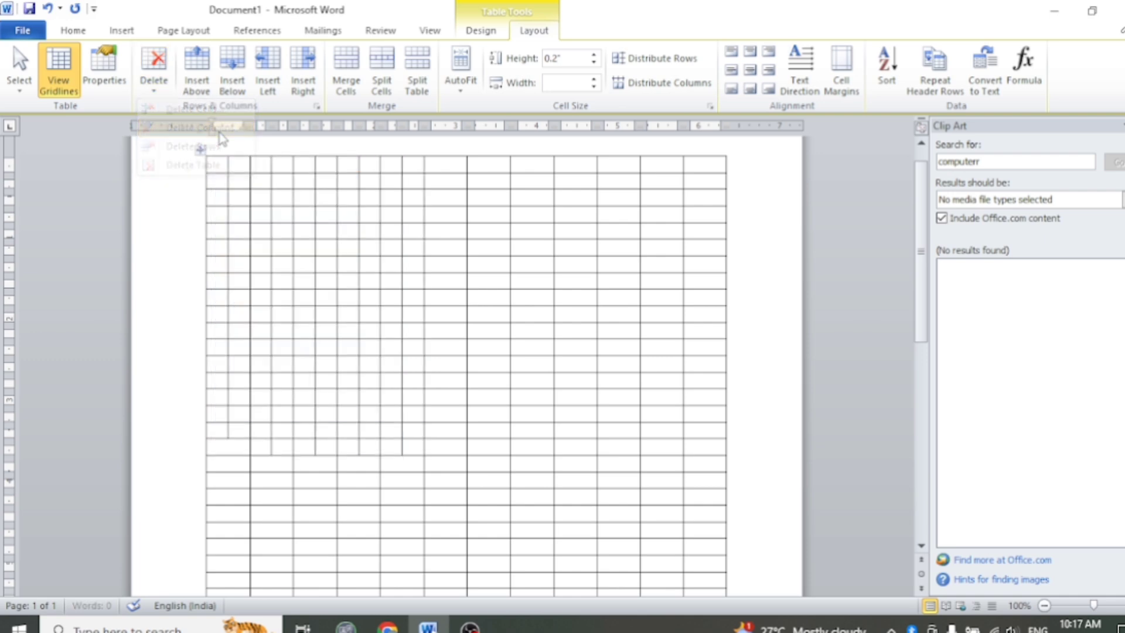
{"action": "left_click_drag", "start_coordinate": [307, 155], "coordinate": [201, 155]}
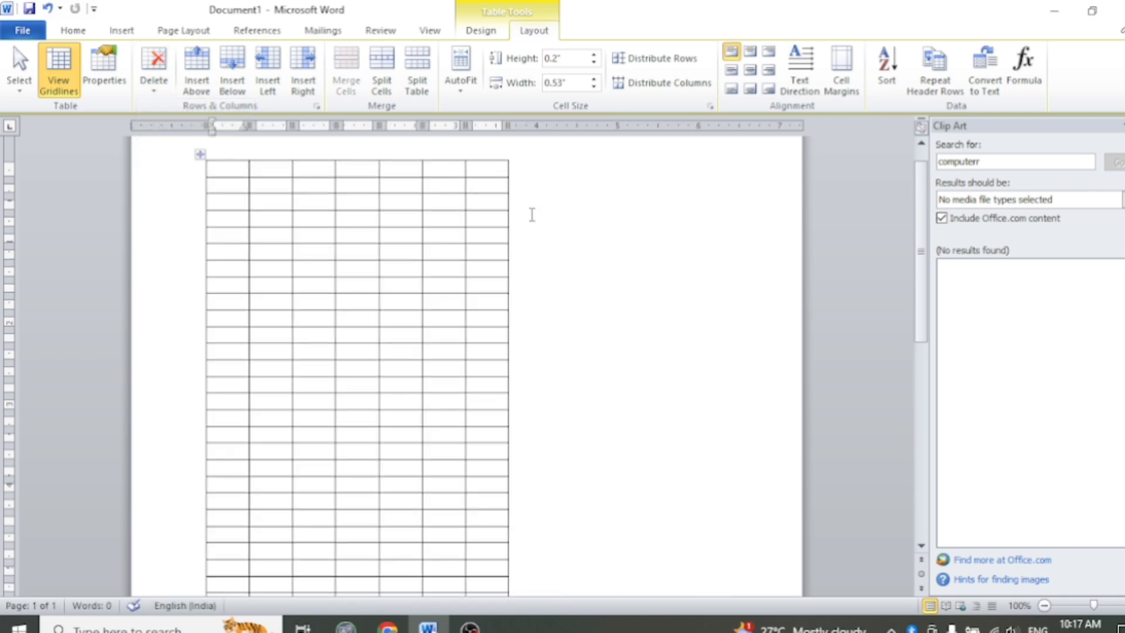
Step: Stretch the table to the page's right margin, with columns about 0.92" wide, and close the Clip Art pane
{"action": "scroll", "coordinate": [530, 213], "scroll_direction": "down", "scroll_amount": 6}
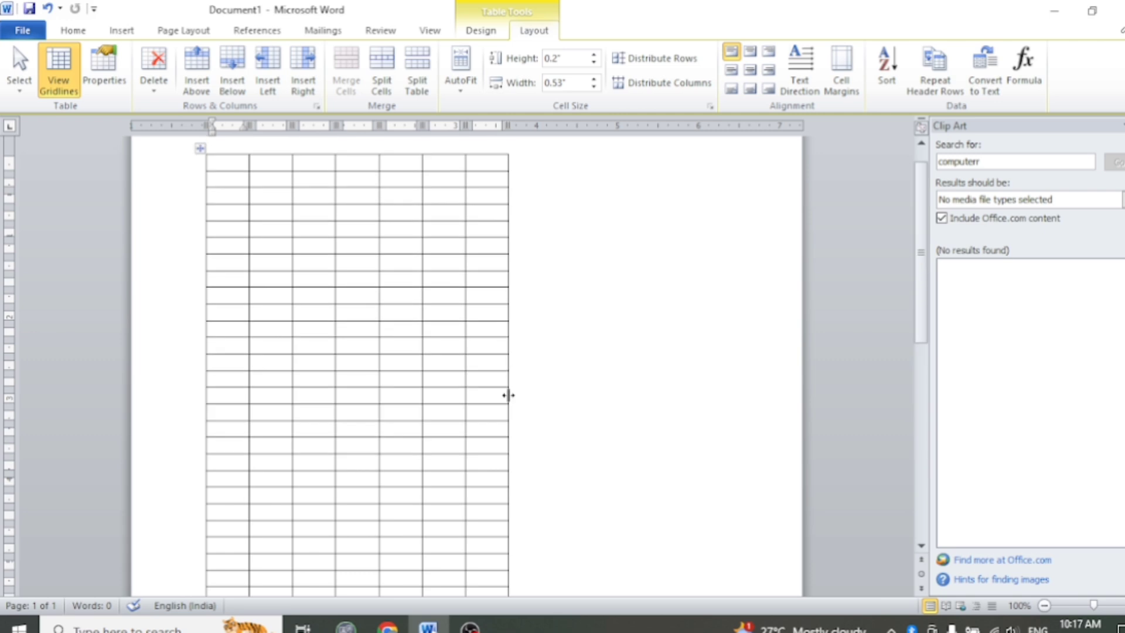
{"action": "scroll", "coordinate": [502, 357], "scroll_direction": "down", "scroll_amount": 5}
{"action": "left_click_drag", "start_coordinate": [502, 287], "coordinate": [726, 296]}
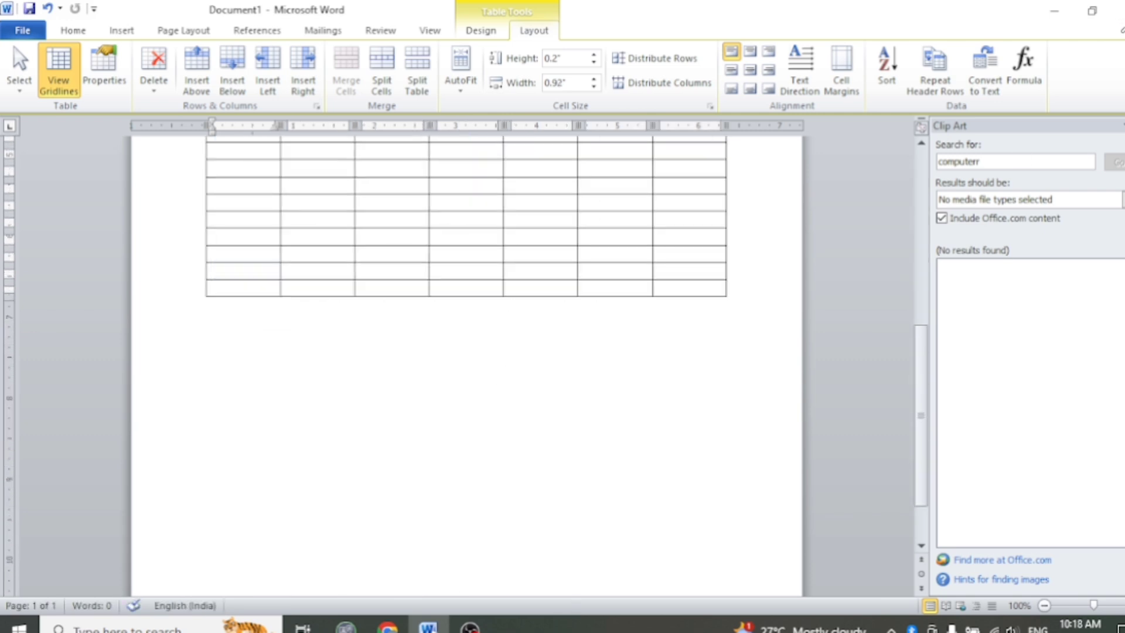
{"action": "left_click", "coordinate": [1124, 126]}
Step: Split the table into two separate tables at the row of a chosen second-column cell
{"action": "scroll", "coordinate": [638, 296], "scroll_direction": "up", "scroll_amount": 7}
{"action": "scroll", "coordinate": [480, 219], "scroll_direction": "up", "scroll_amount": 3}
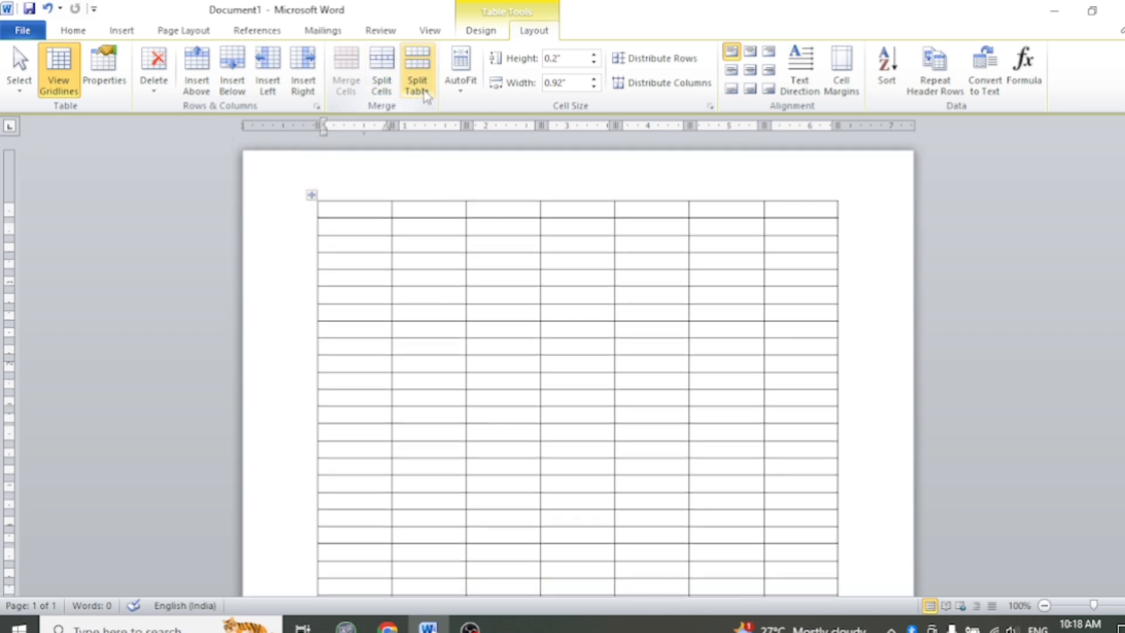
{"action": "scroll", "coordinate": [460, 241], "scroll_direction": "down", "scroll_amount": 5}
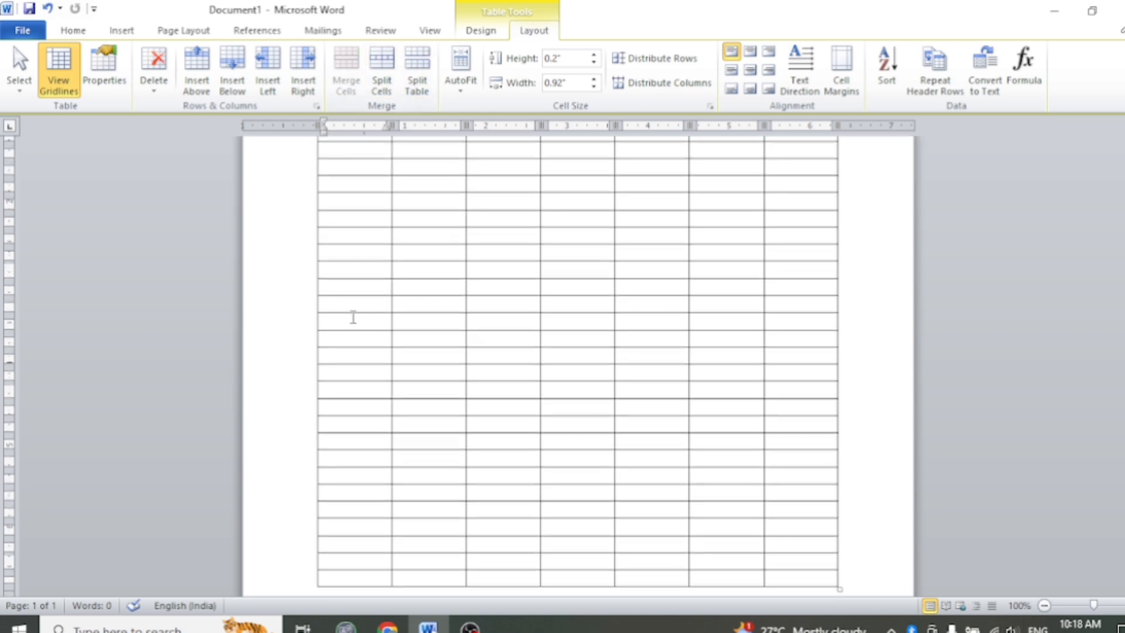
{"action": "scroll", "coordinate": [375, 109], "scroll_direction": "up", "scroll_amount": 4}
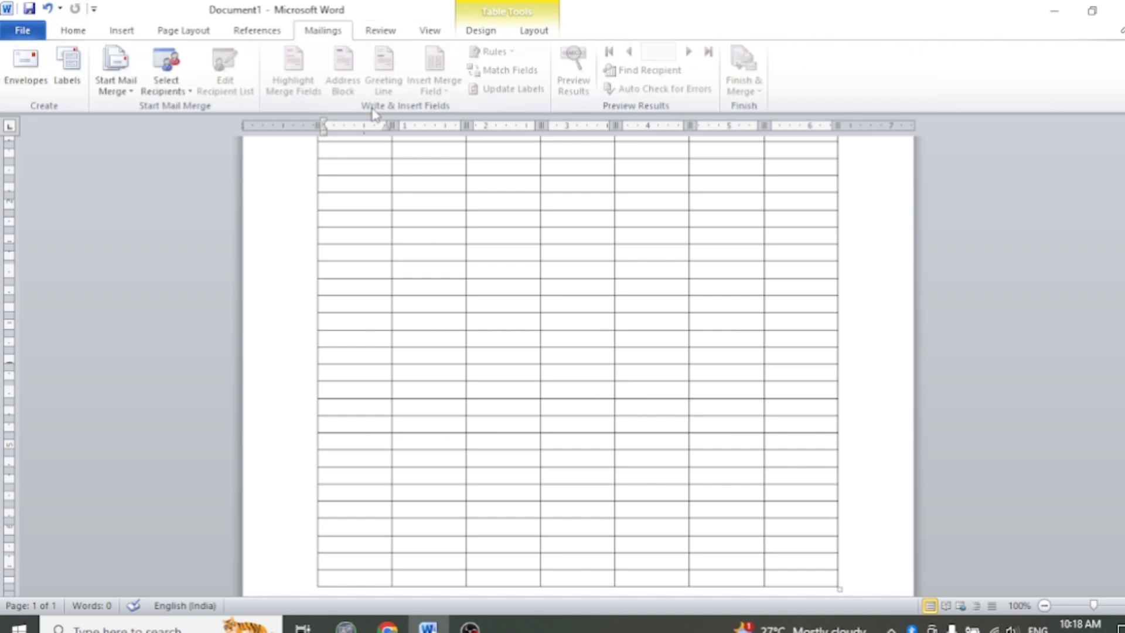
{"action": "left_click", "coordinate": [419, 164]}
{"action": "left_click", "coordinate": [532, 31]}
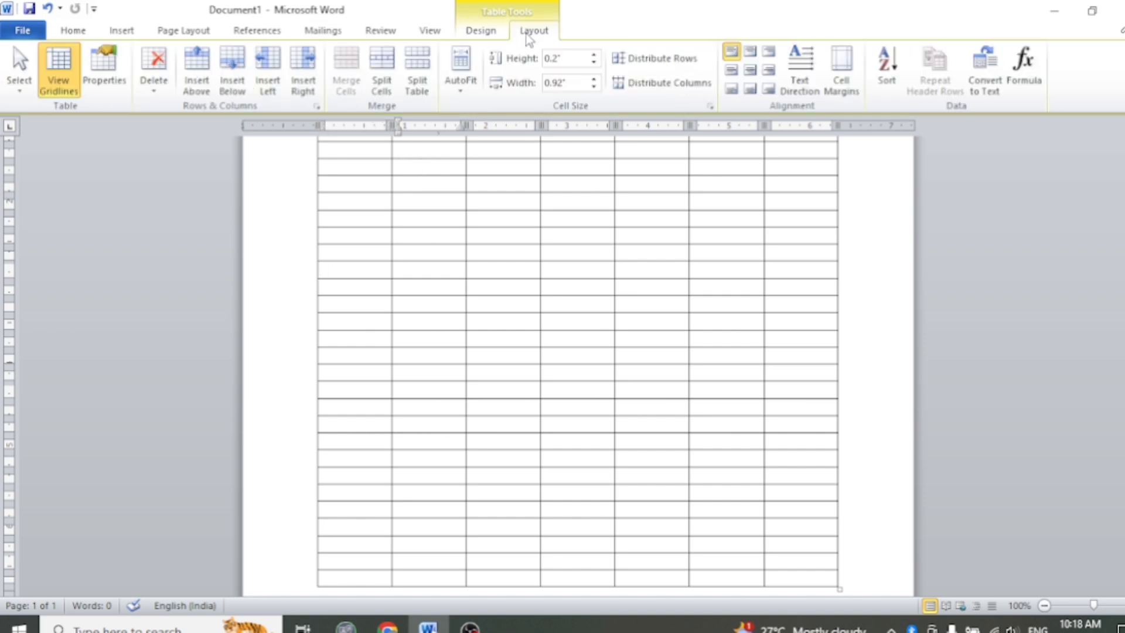
{"action": "left_click", "coordinate": [415, 79]}
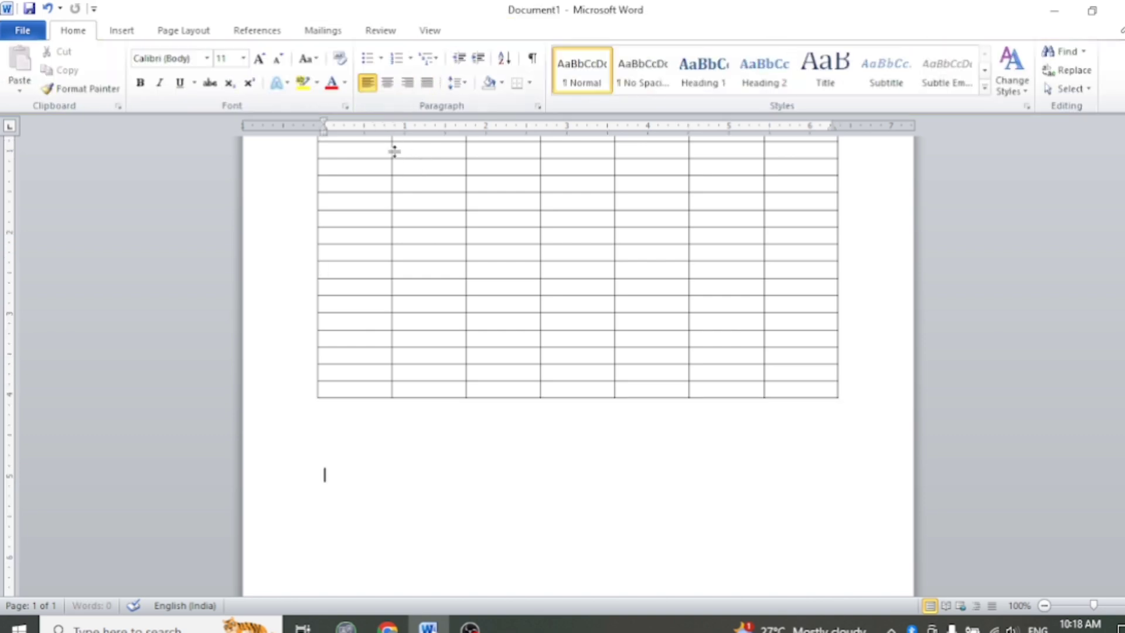
{"action": "scroll", "coordinate": [403, 291], "scroll_direction": "up", "scroll_amount": 5}
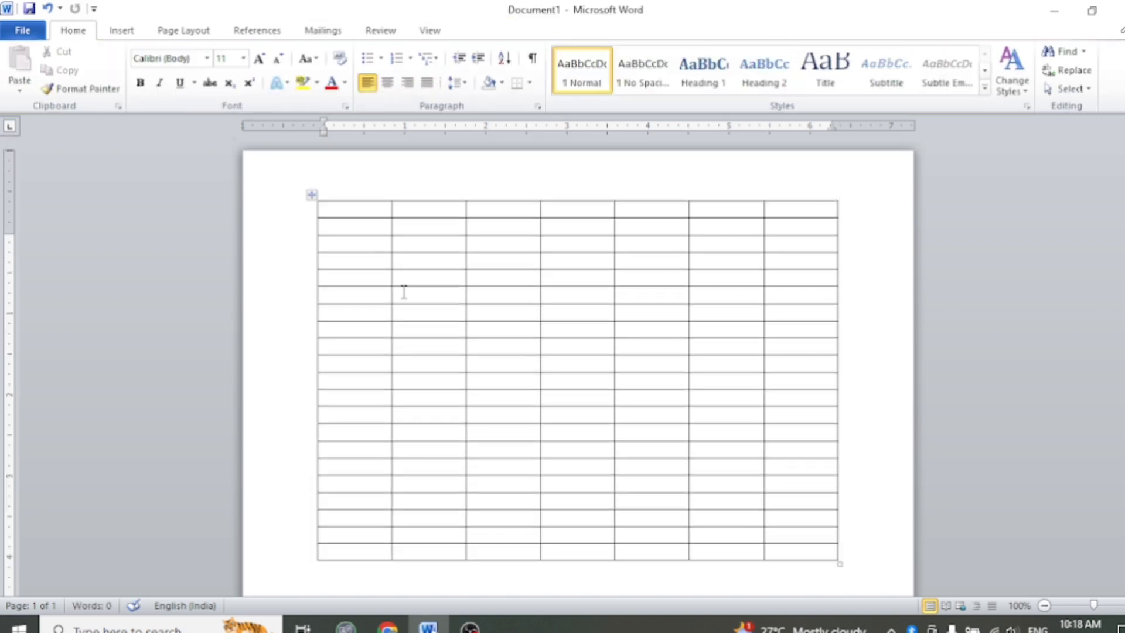
Step: Apply Split Table again at another row, chosen through a second-column cell, and look through the document pages
{"action": "scroll", "coordinate": [414, 322], "scroll_direction": "down", "scroll_amount": 2}
{"action": "left_click", "coordinate": [417, 323]}
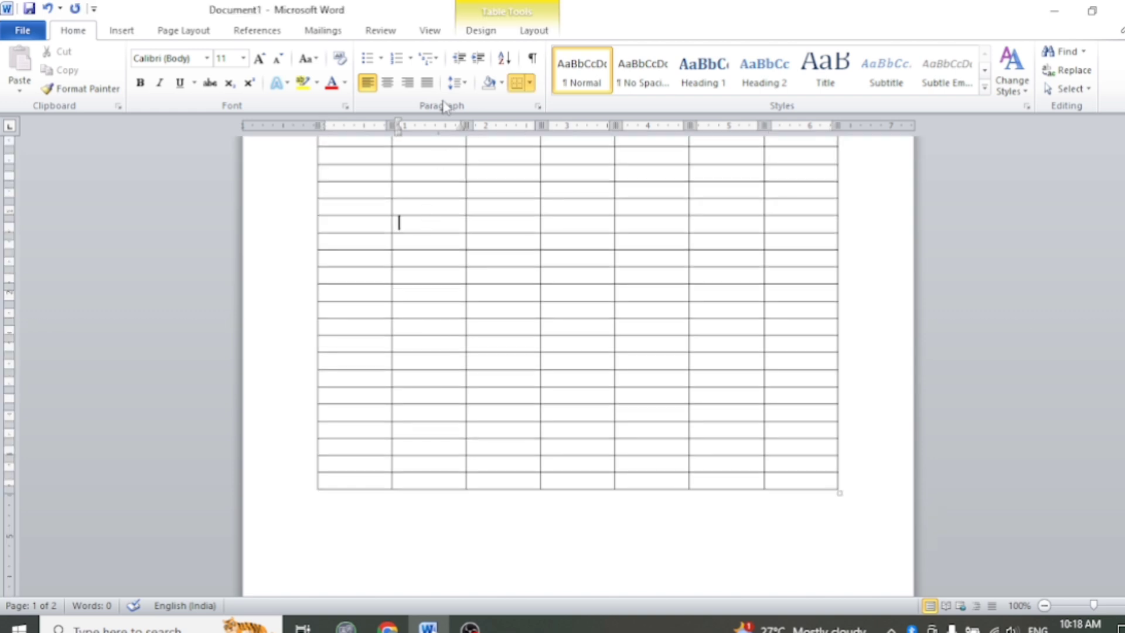
{"action": "left_click", "coordinate": [533, 30]}
{"action": "left_click", "coordinate": [415, 80]}
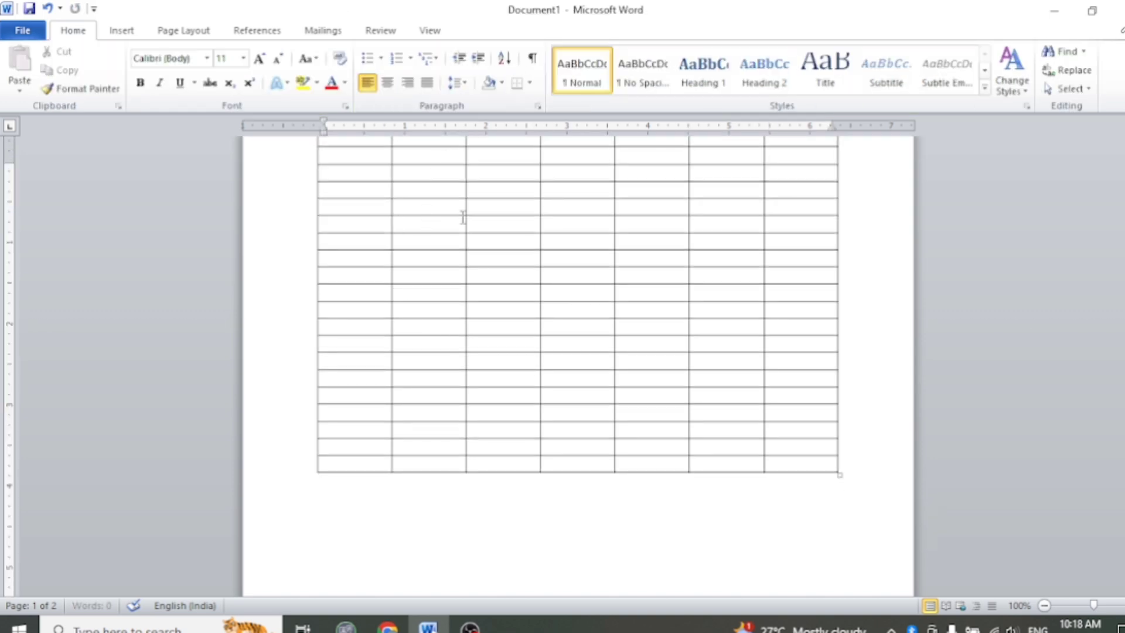
{"action": "scroll", "coordinate": [463, 216], "scroll_direction": "up", "scroll_amount": 2}
{"action": "scroll", "coordinate": [474, 236], "scroll_direction": "down", "scroll_amount": 15}
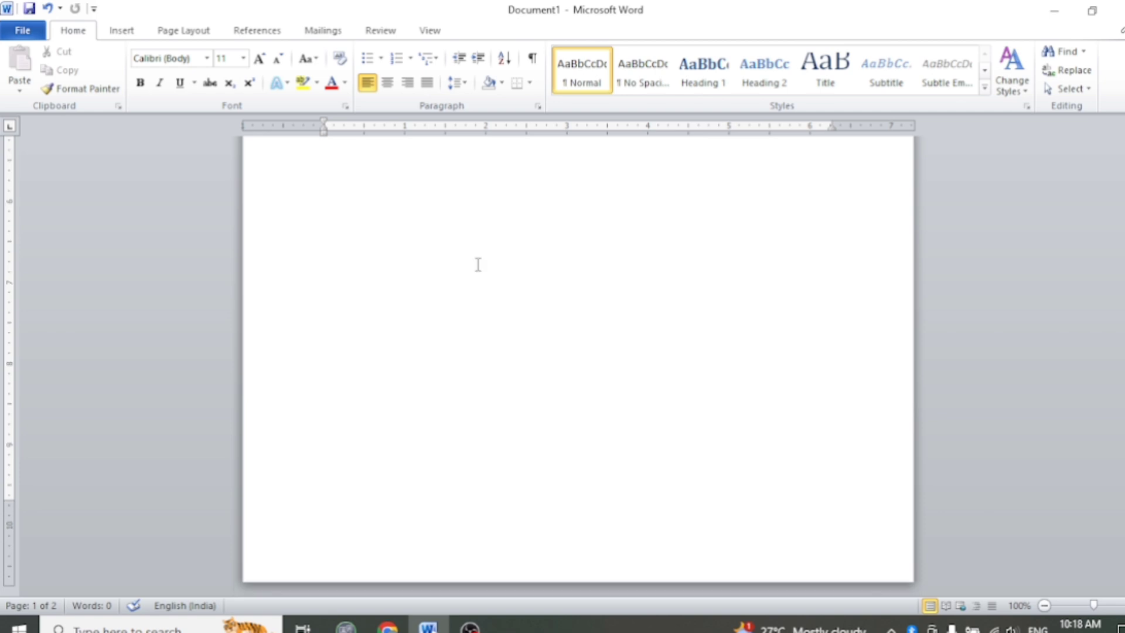
{"action": "scroll", "coordinate": [478, 268], "scroll_direction": "down", "scroll_amount": 5}
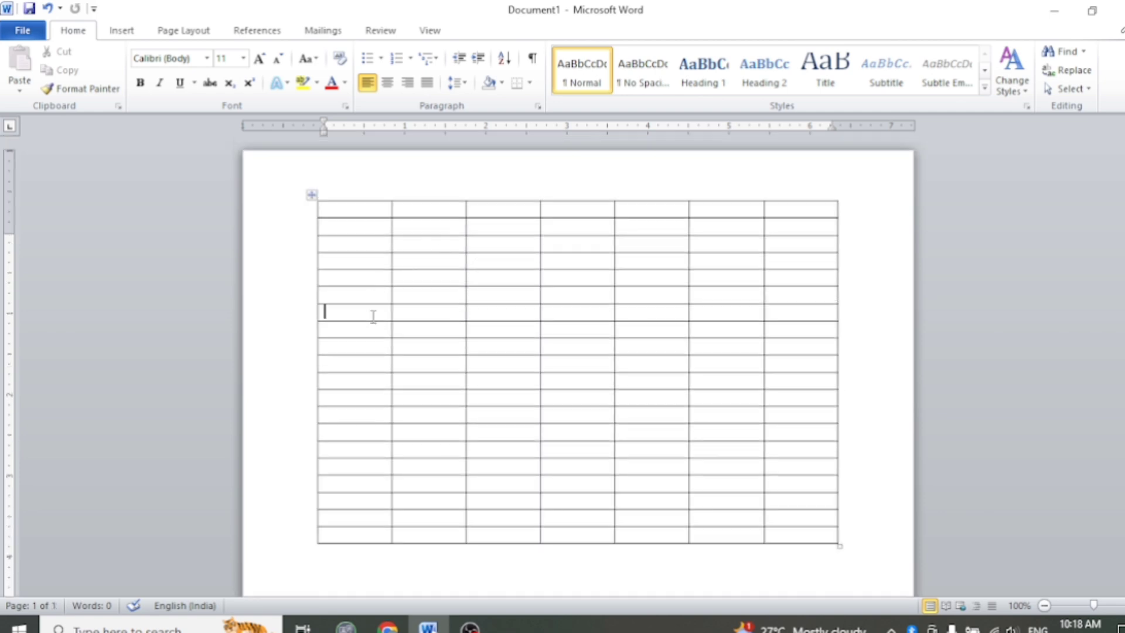
Step: Split the seventh and eighth rows into 14 columns and 2 rows, and split the table at a row below them
{"action": "left_click_drag", "start_coordinate": [373, 317], "coordinate": [814, 328]}
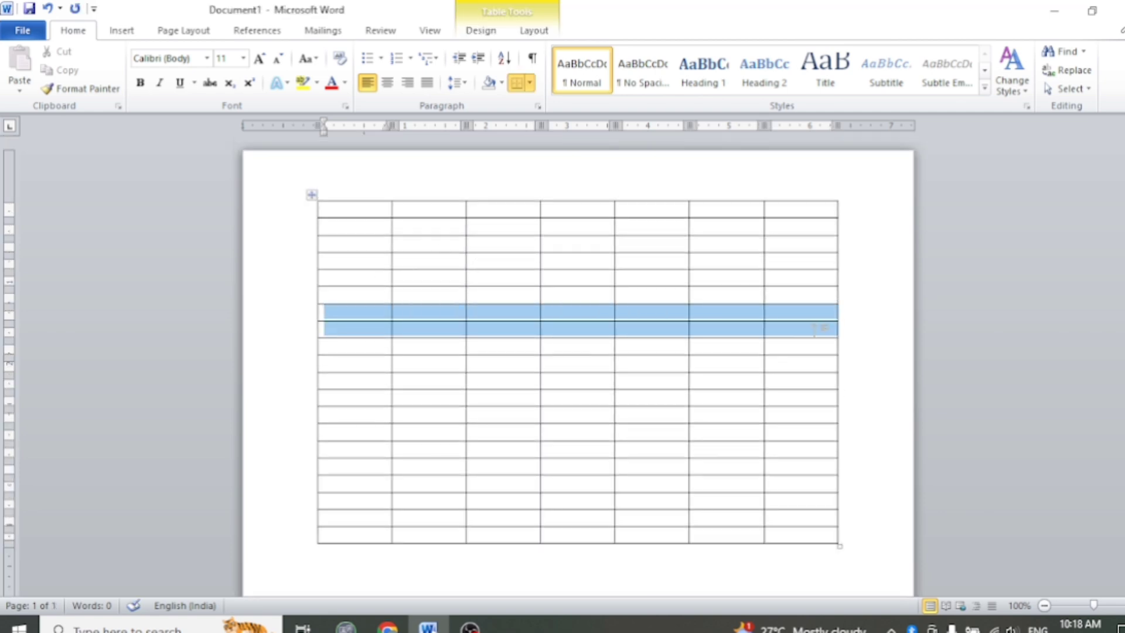
{"action": "left_click", "coordinate": [534, 30]}
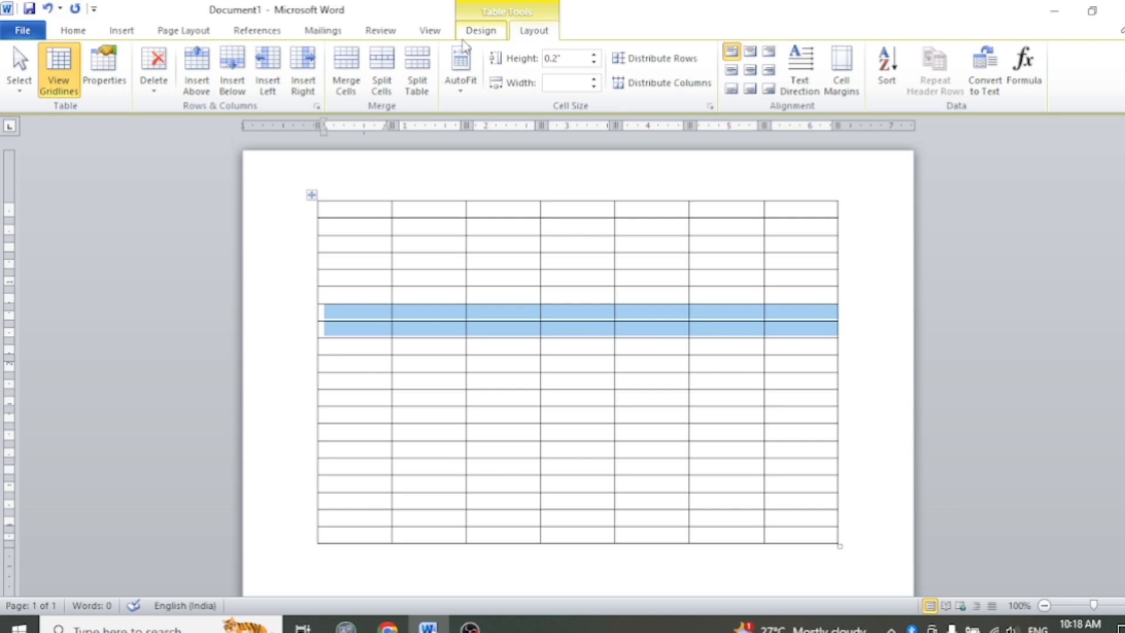
{"action": "left_click", "coordinate": [381, 70]}
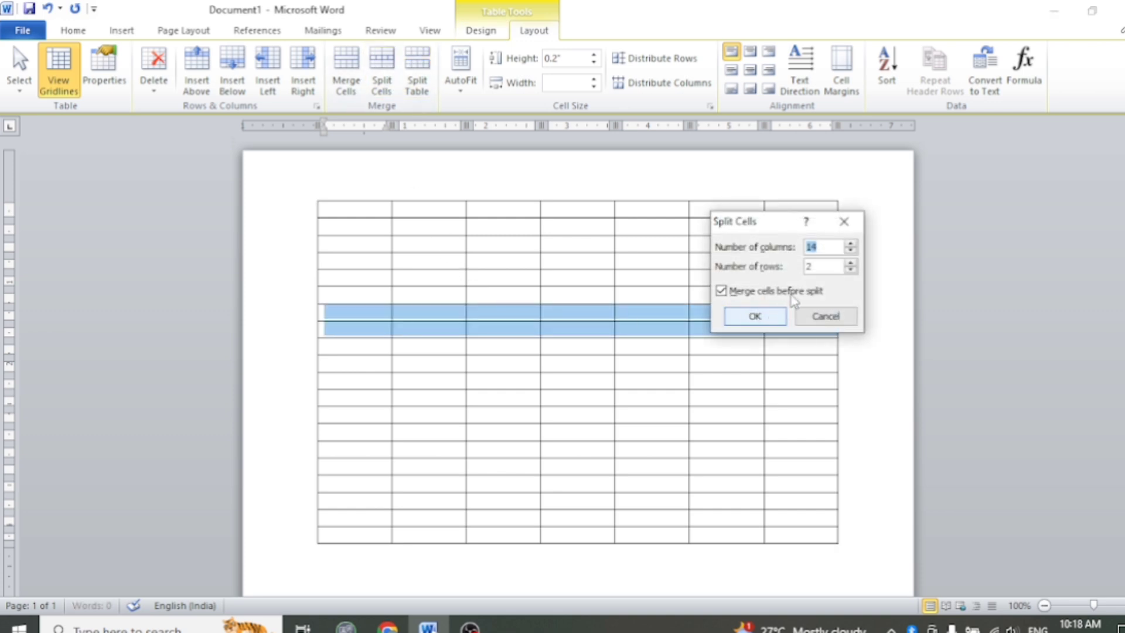
{"action": "left_click", "coordinate": [755, 316]}
{"action": "left_click", "coordinate": [532, 332]}
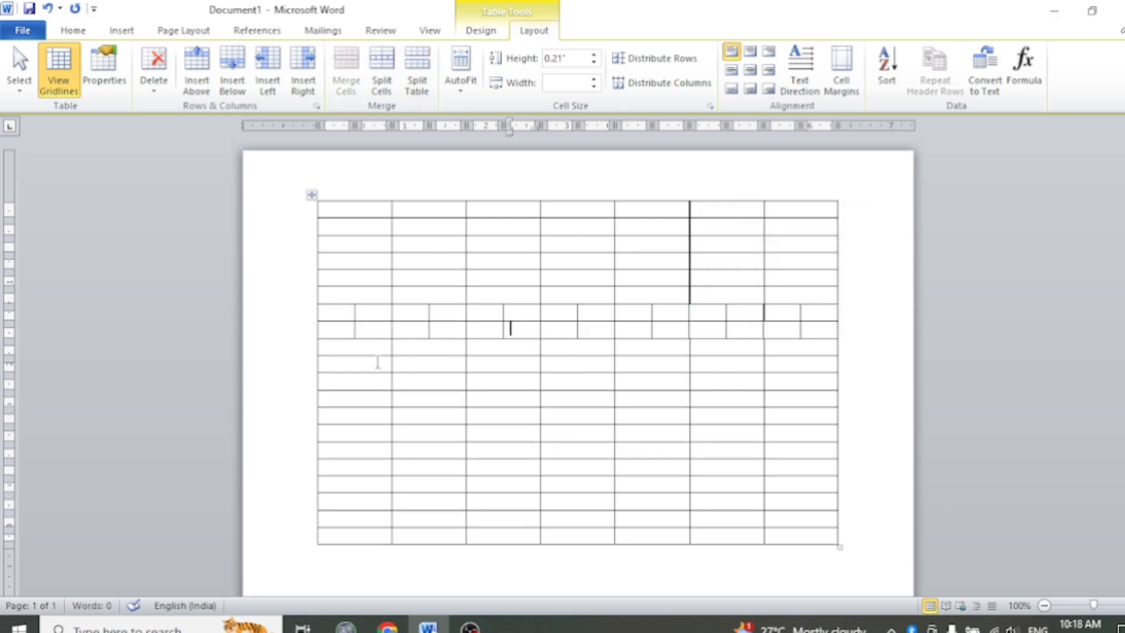
{"action": "left_click", "coordinate": [416, 71]}
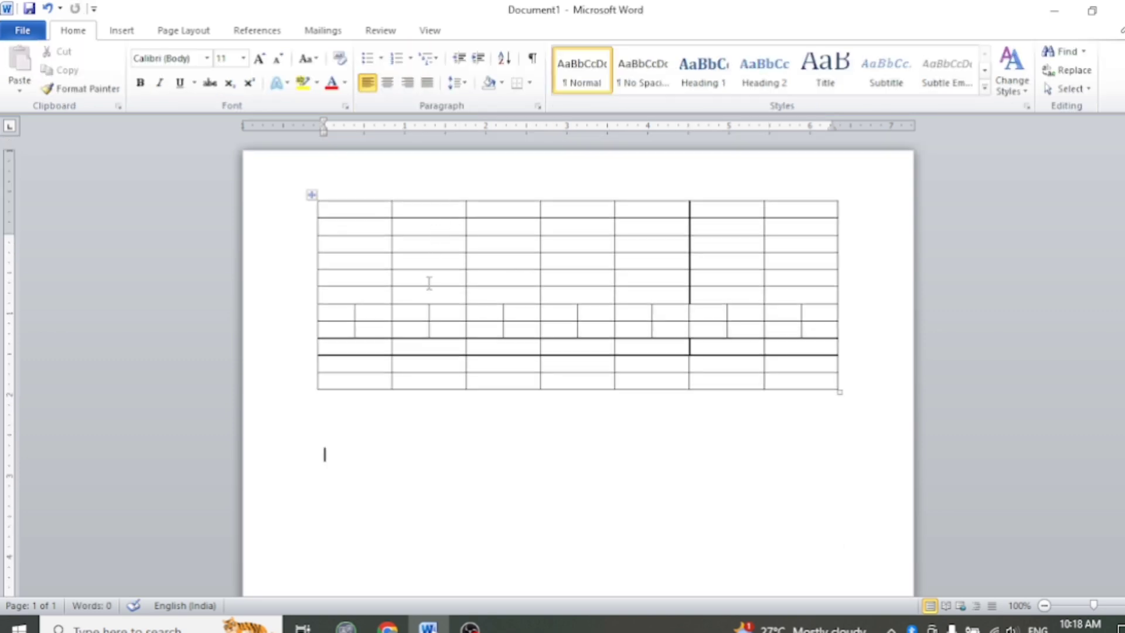
Step: Delete all of the document's contents, including every table
{"action": "key", "text": "ctrl+a"}
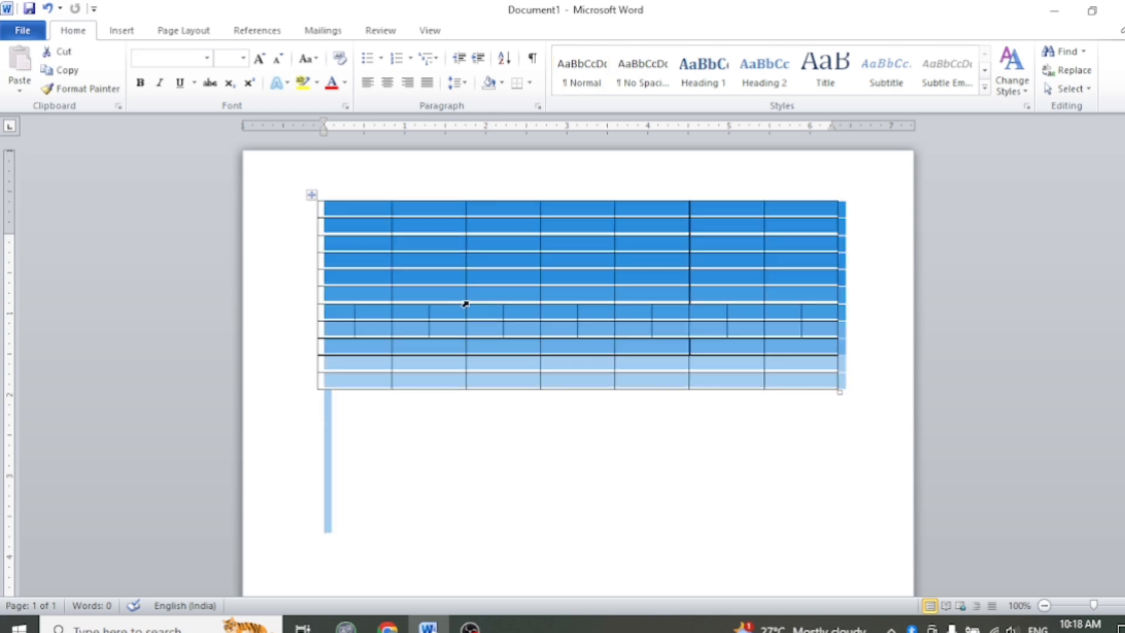
{"action": "key", "text": "Delete"}
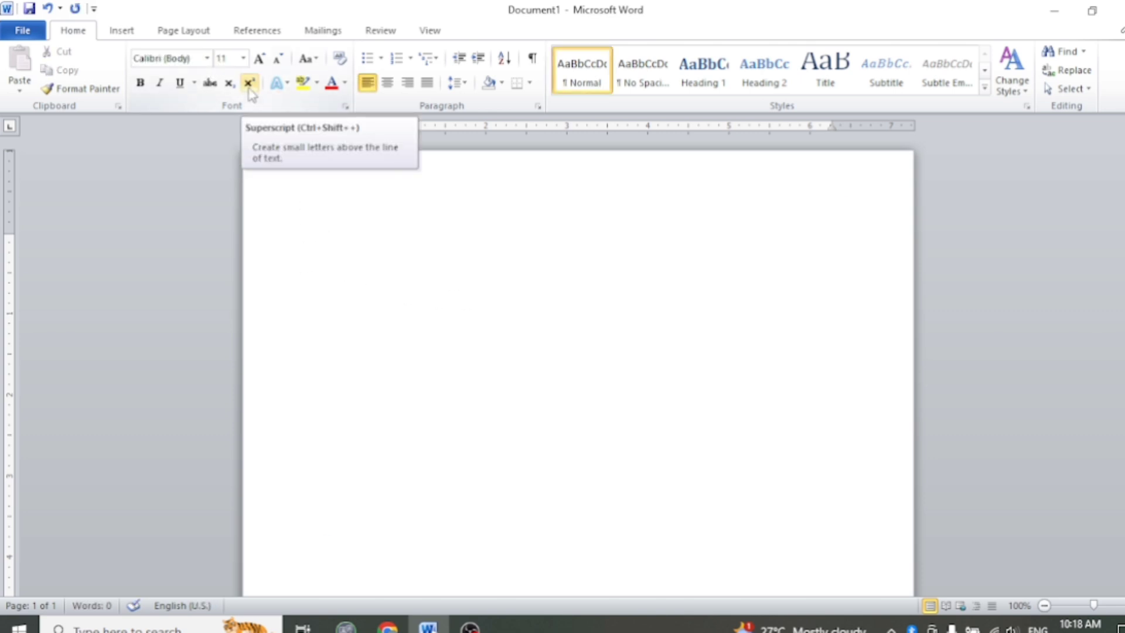
{"action": "type", "text": "="}
{"action": "key", "text": "BackSpace"}
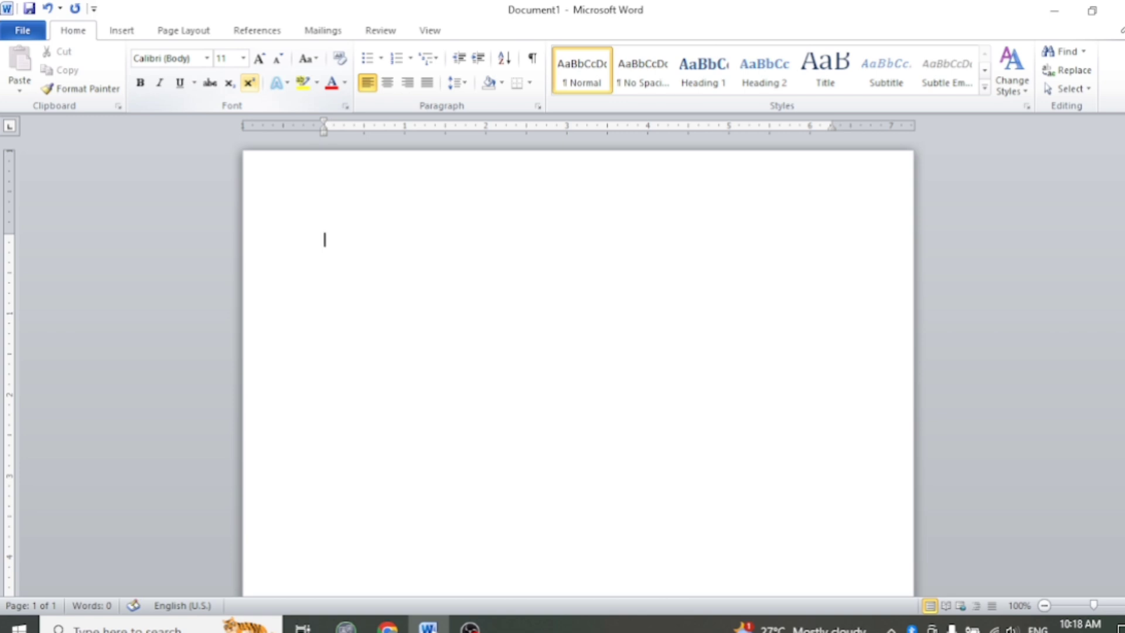
Step: Create a one-row, two-column table from a text line of plus signs and hyphens, and widen it to about 5.5"
{"action": "type", "text": "+------------------------"}
{"action": "type", "text": "+"}
{"action": "type", "text": "--------------------------+"}
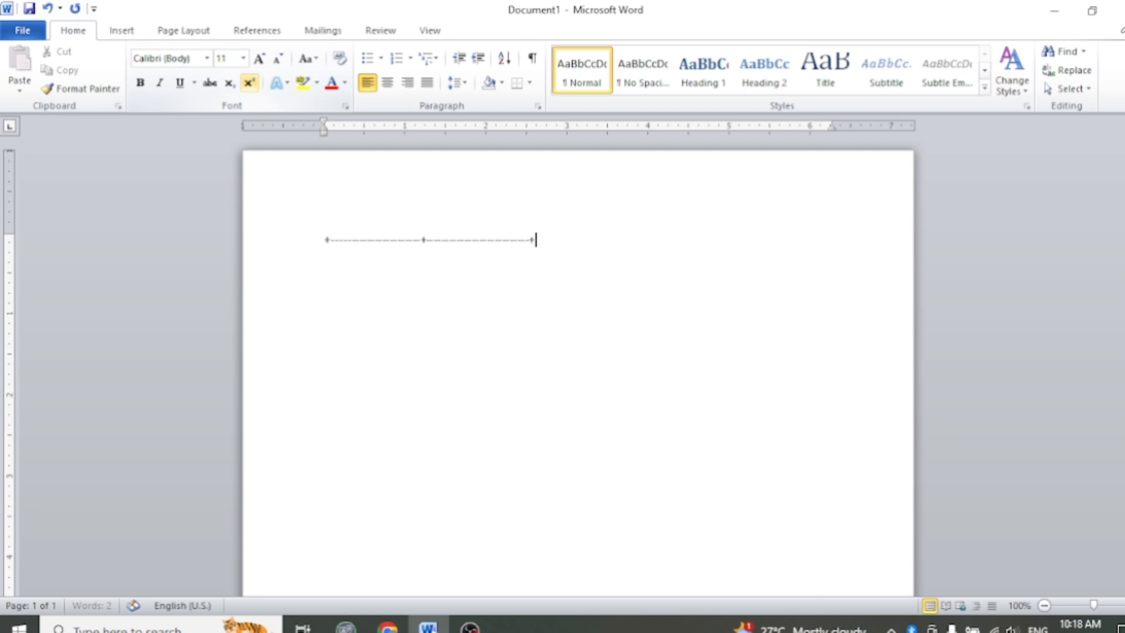
{"action": "key", "text": "Return"}
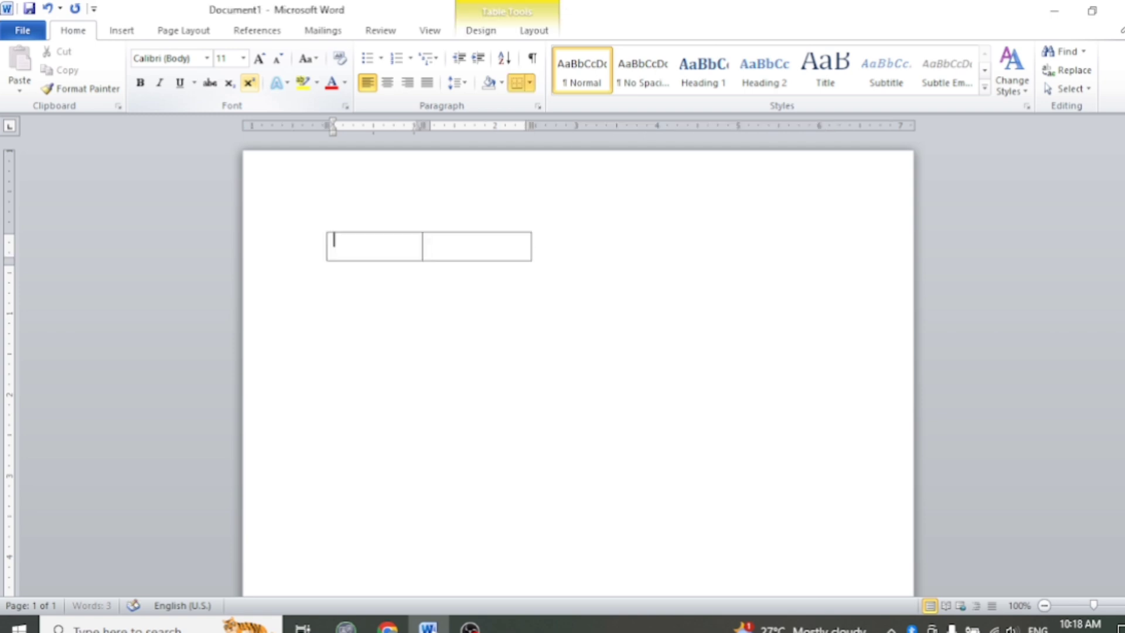
{"action": "left_click_drag", "start_coordinate": [535, 269], "coordinate": [713, 264]}
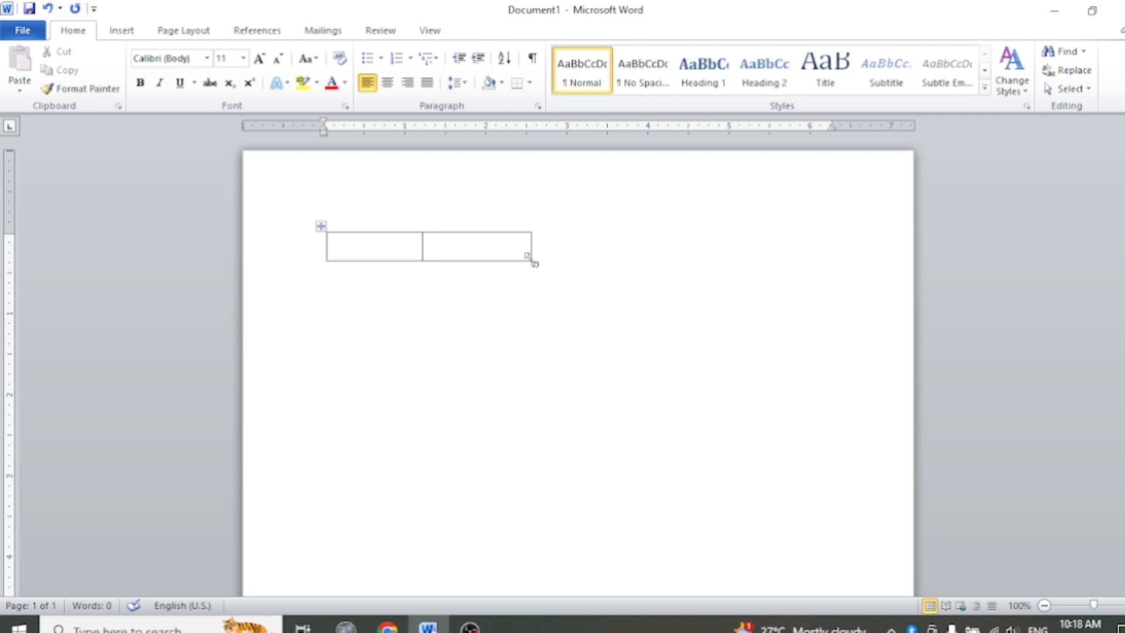
{"action": "left_click_drag", "start_coordinate": [530, 262], "coordinate": [769, 261]}
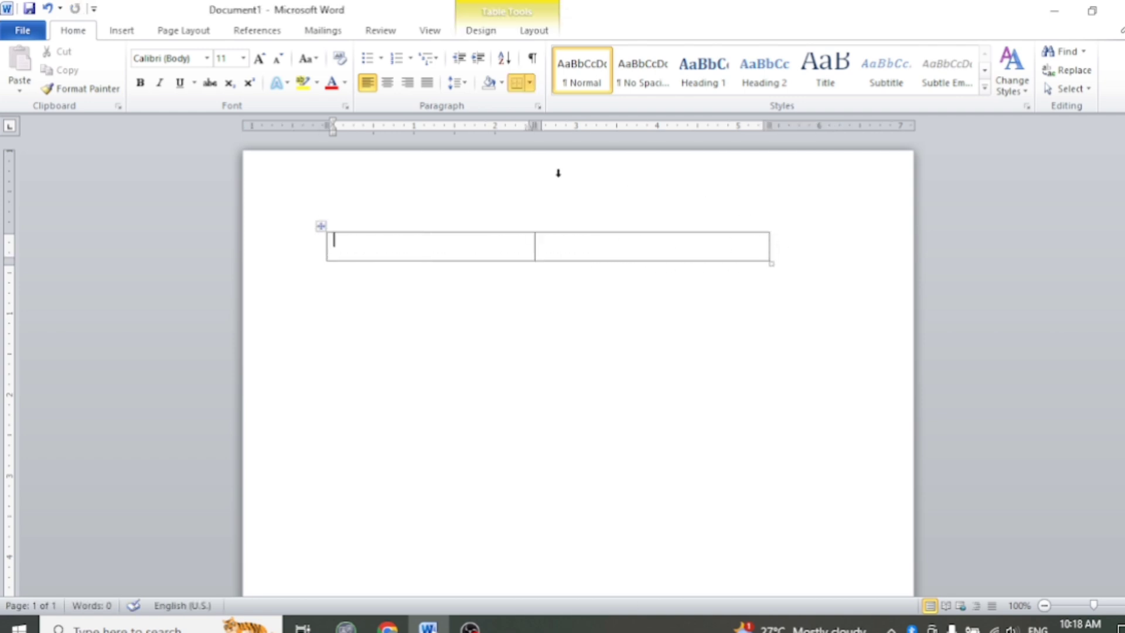
Step: Append rows to the two-column table until it has eight rows
{"action": "key", "text": "Tab"}
{"action": "key", "text": "Tab"}
{"action": "key", "text": "Tab"}
{"action": "key", "text": "Tab"}
{"action": "key", "text": "Tab"}
{"action": "key", "text": "Tab"}
{"action": "key", "text": "Tab"}
{"action": "key", "text": "Tab"}
{"action": "key", "text": "Tab"}
{"action": "key", "text": "Tab"}
{"action": "key", "text": "Tab"}
{"action": "key", "text": "Tab"}
{"action": "key", "text": "Tab"}
{"action": "key", "text": "Tab"}
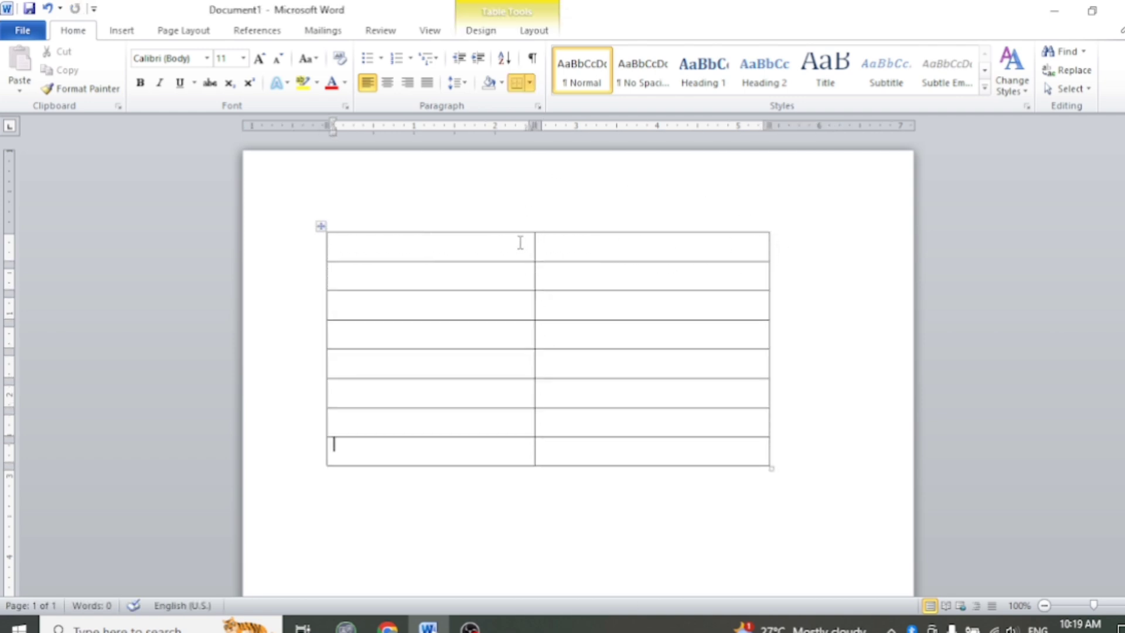
Step: Split all cells of the table into 4 columns and 8 rows, merging the cells before the split
{"action": "left_click_drag", "start_coordinate": [428, 247], "coordinate": [700, 470]}
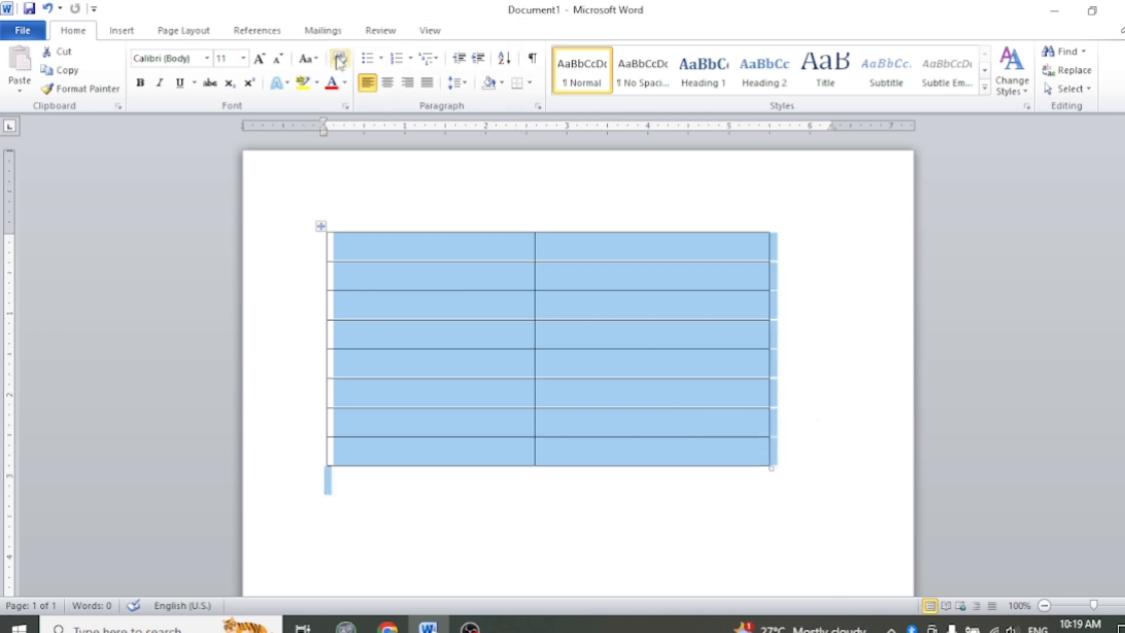
{"action": "left_click", "coordinate": [420, 262]}
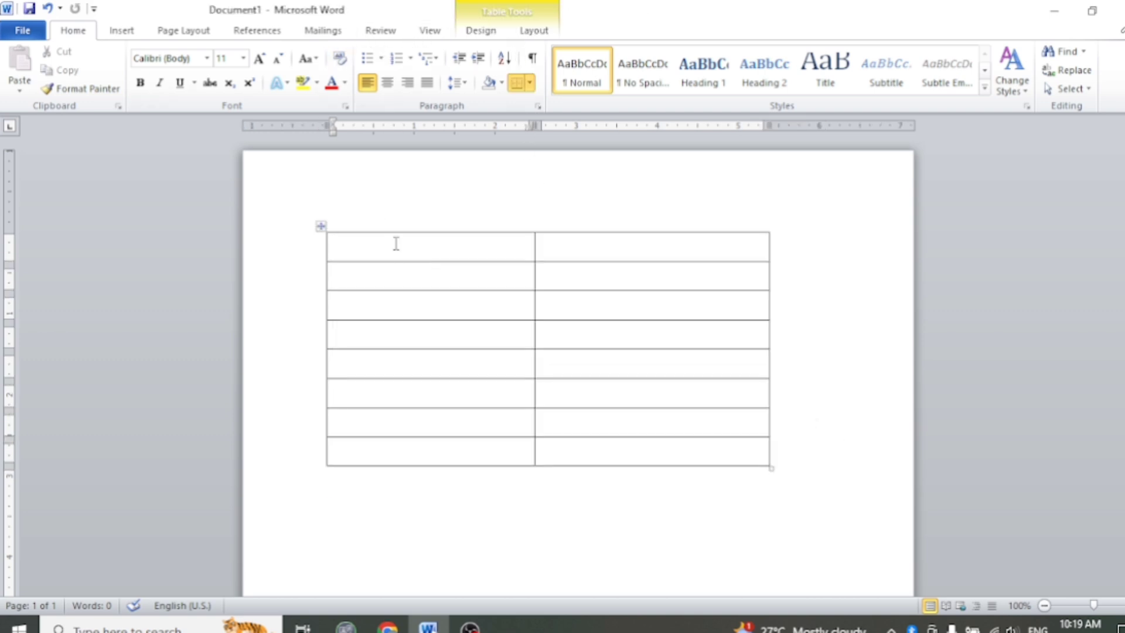
{"action": "left_click_drag", "start_coordinate": [396, 243], "coordinate": [707, 462]}
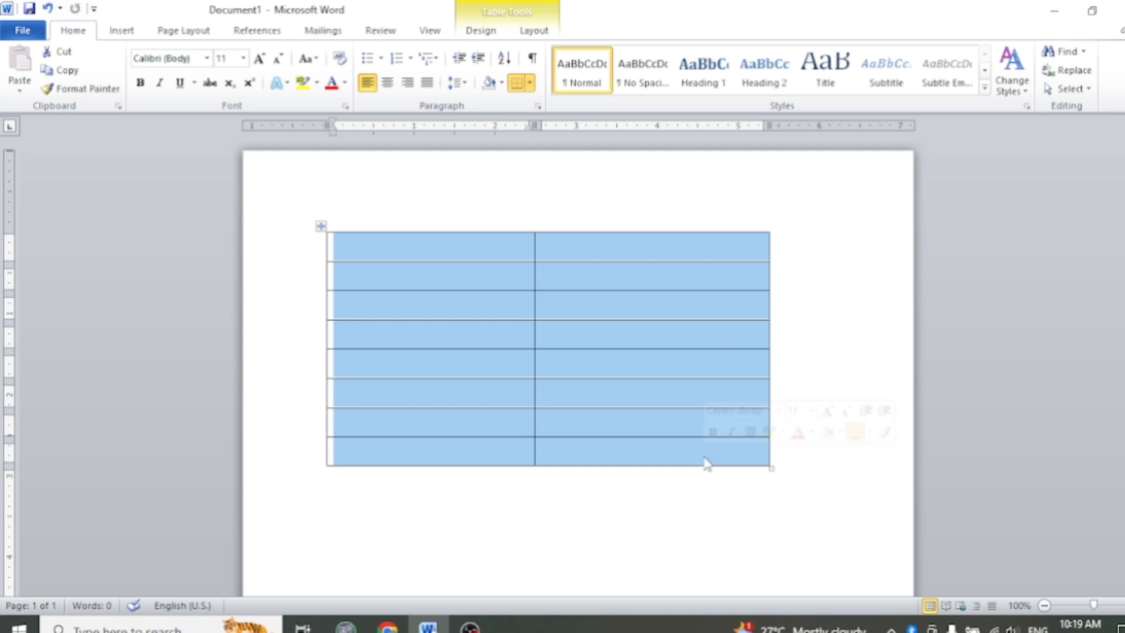
{"action": "key", "text": "alt"}
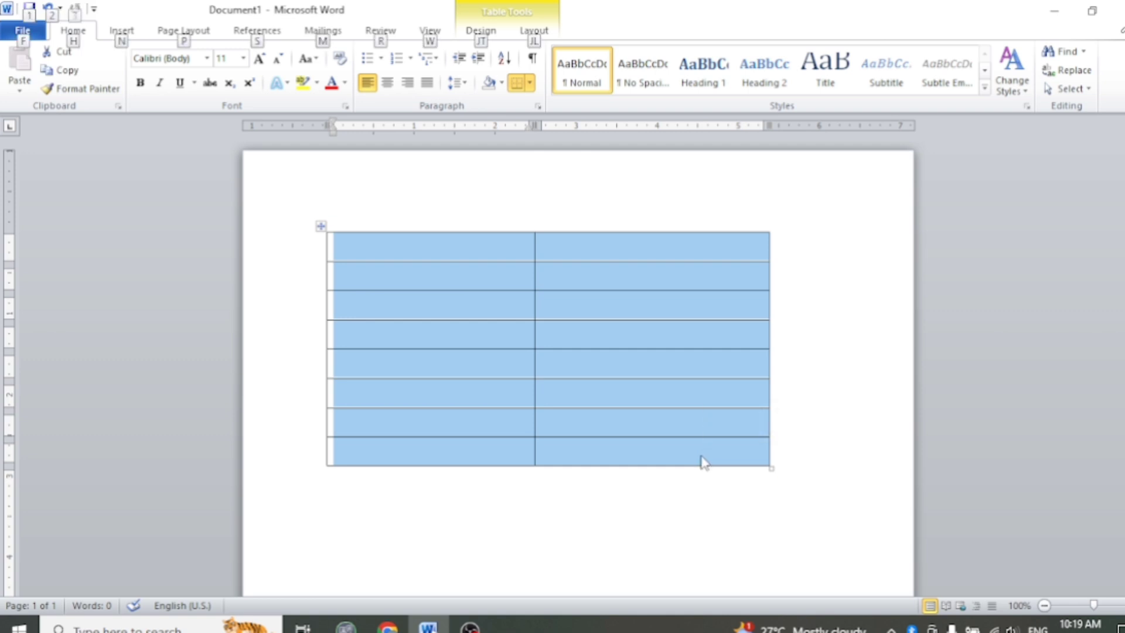
{"action": "key", "text": "j"}
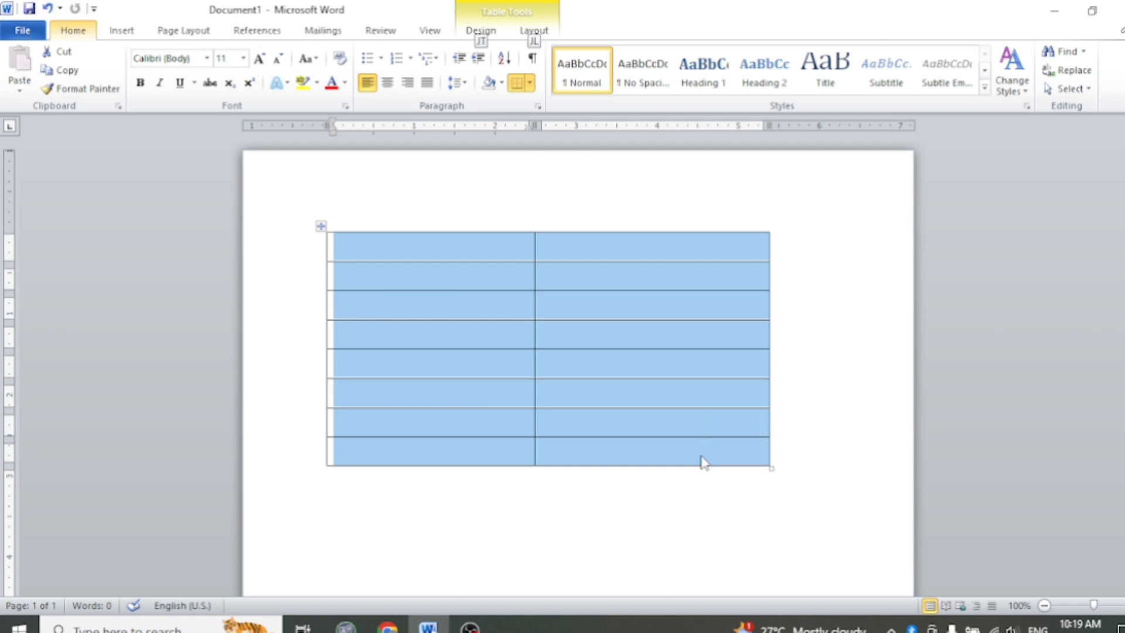
{"action": "key", "text": "l"}
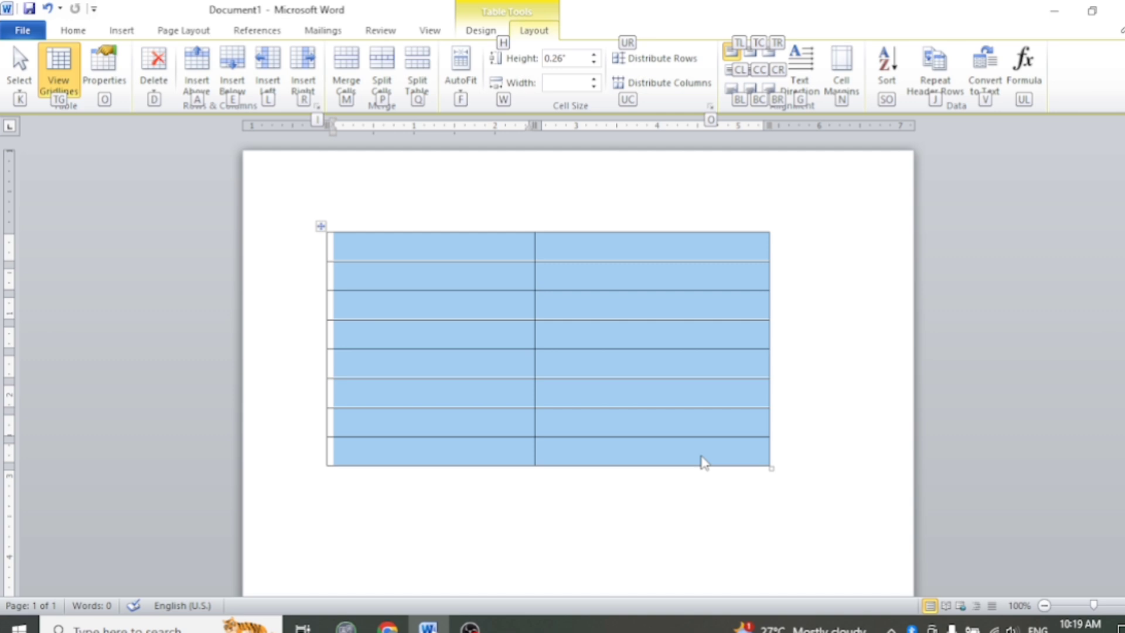
{"action": "key", "text": "p"}
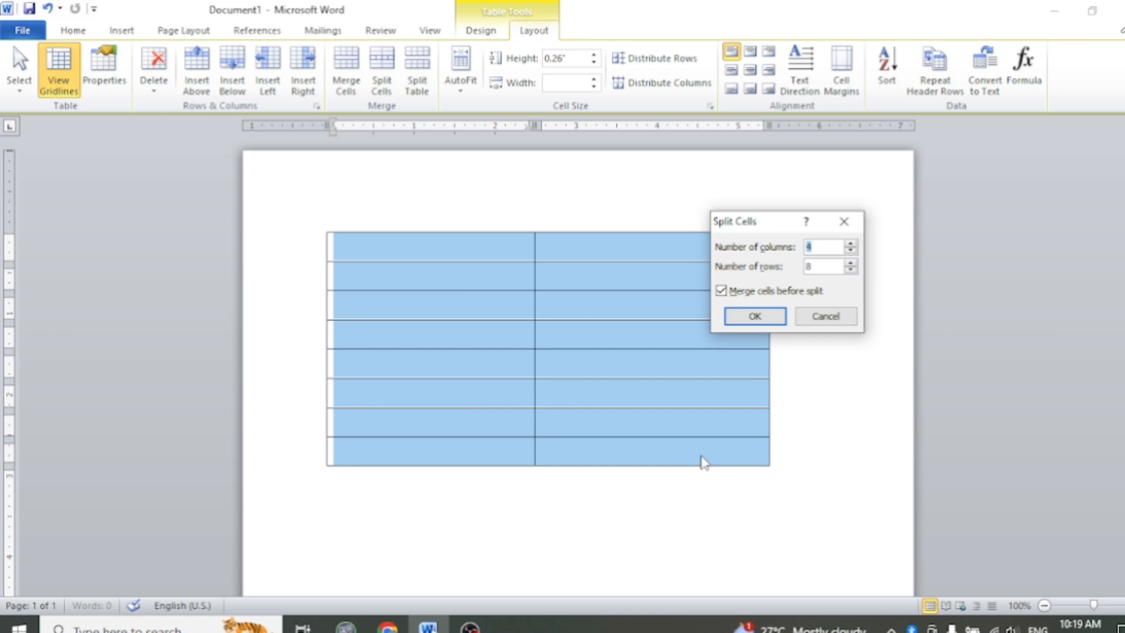
{"action": "key", "text": "Return"}
{"action": "left_click", "coordinate": [600, 319]}
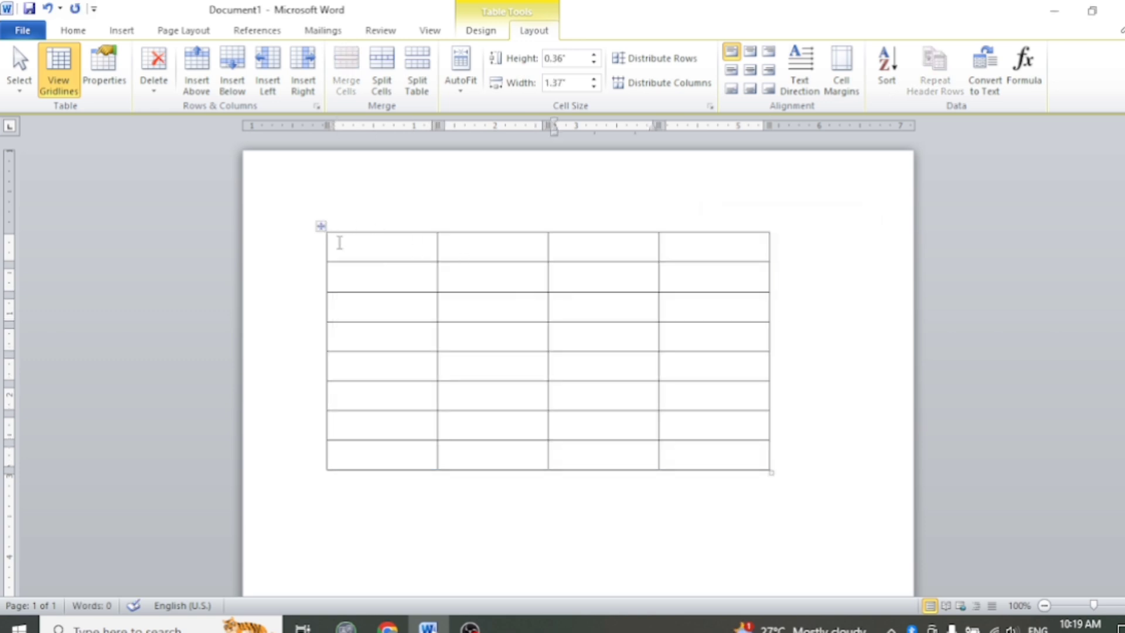
Step: Split the table at its fourth row, and split the resulting lower table at its third row
{"action": "mouse_move", "coordinate": [321, 226]}
{"action": "left_mouse_down"}
{"action": "mouse_move", "coordinate": [304, 221]}
{"action": "mouse_move", "coordinate": [320, 219]}
{"action": "left_mouse_up"}
{"action": "left_click", "coordinate": [409, 256]}
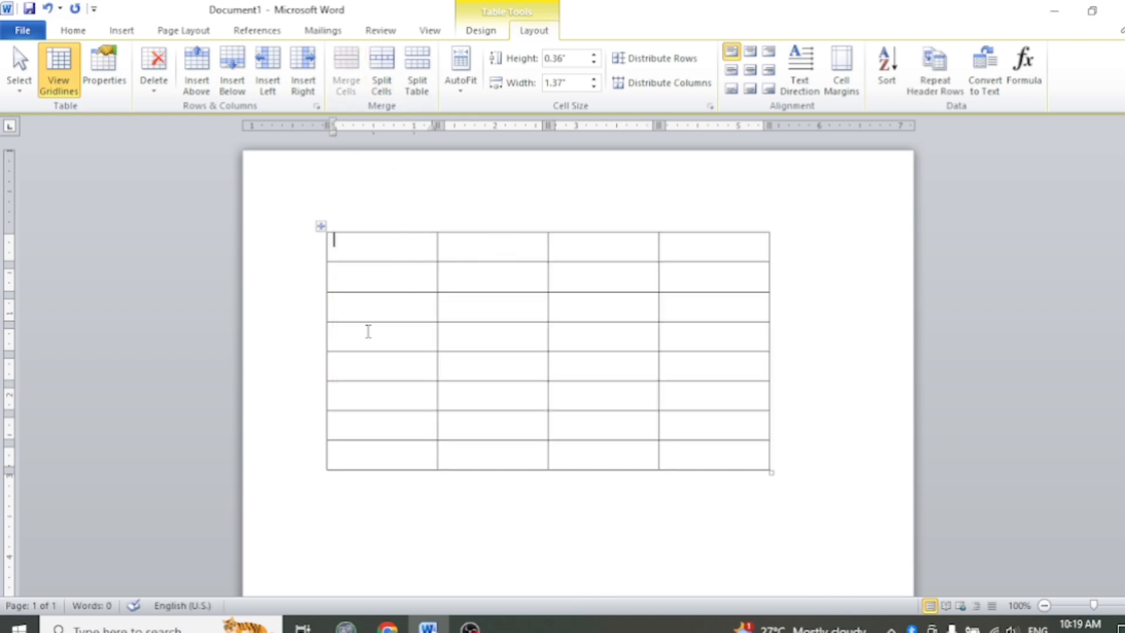
{"action": "left_click_drag", "start_coordinate": [368, 332], "coordinate": [732, 325]}
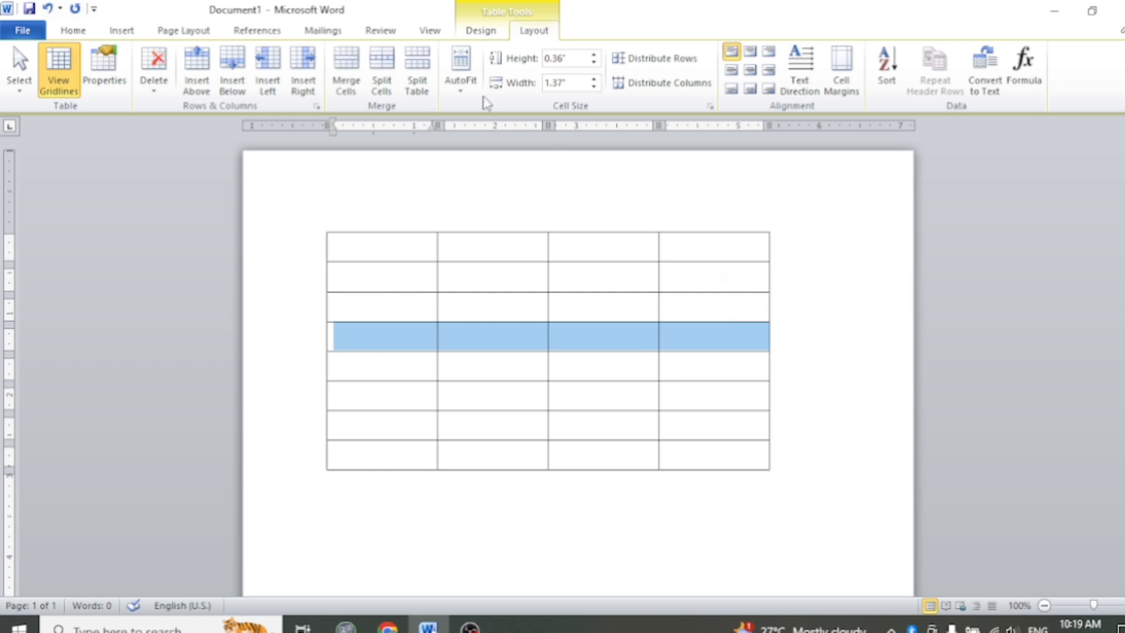
{"action": "left_click", "coordinate": [416, 70]}
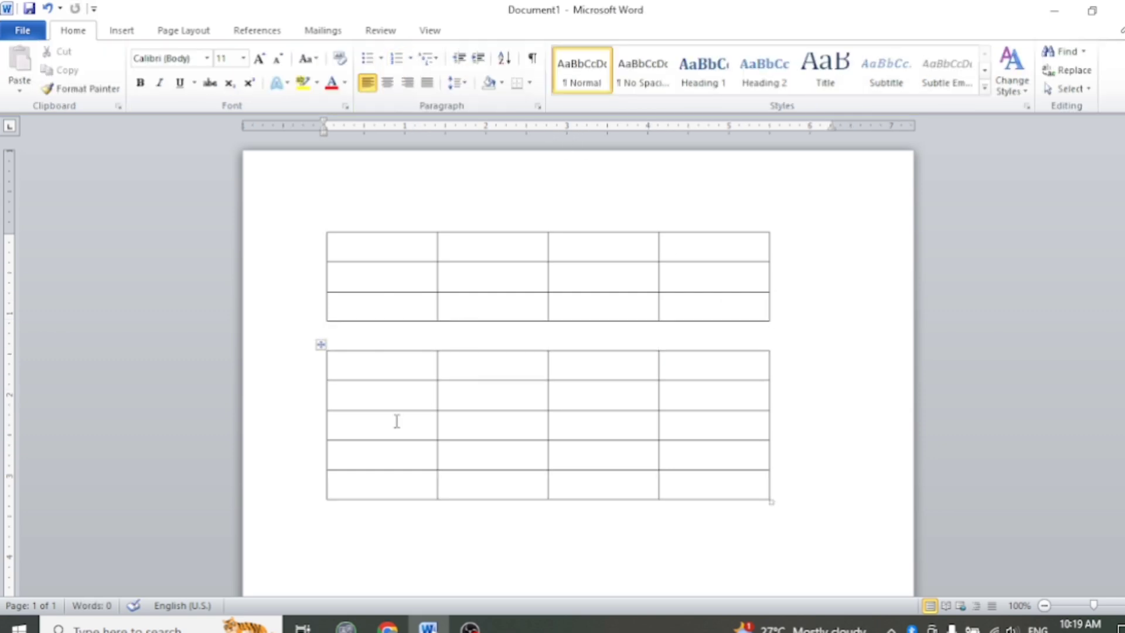
{"action": "left_click_drag", "start_coordinate": [372, 419], "coordinate": [733, 423]}
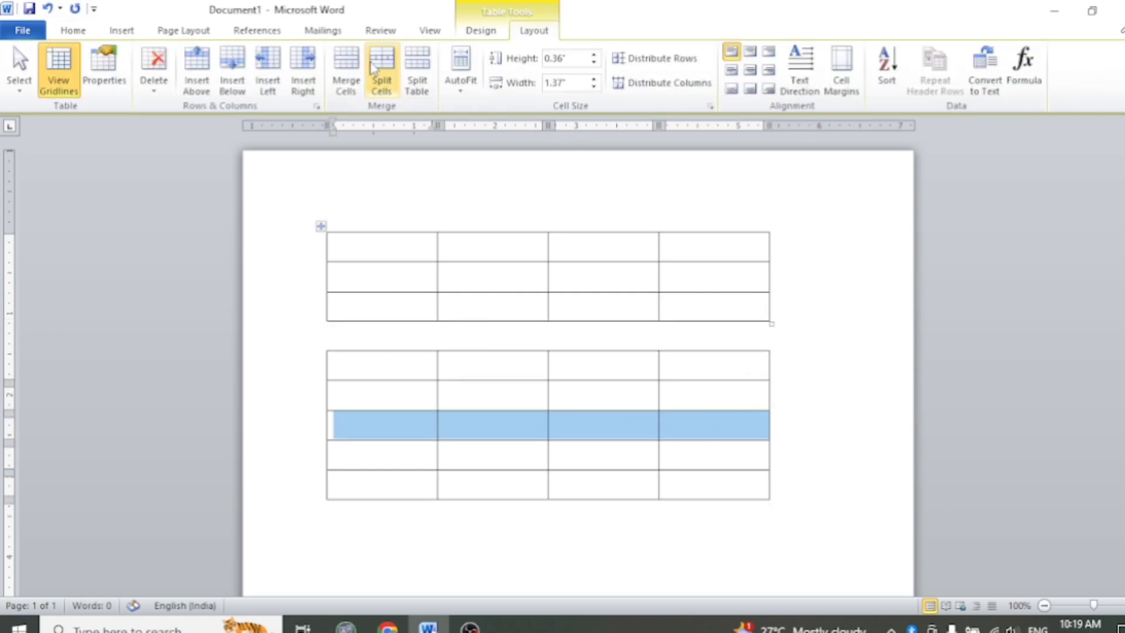
{"action": "left_click", "coordinate": [416, 70]}
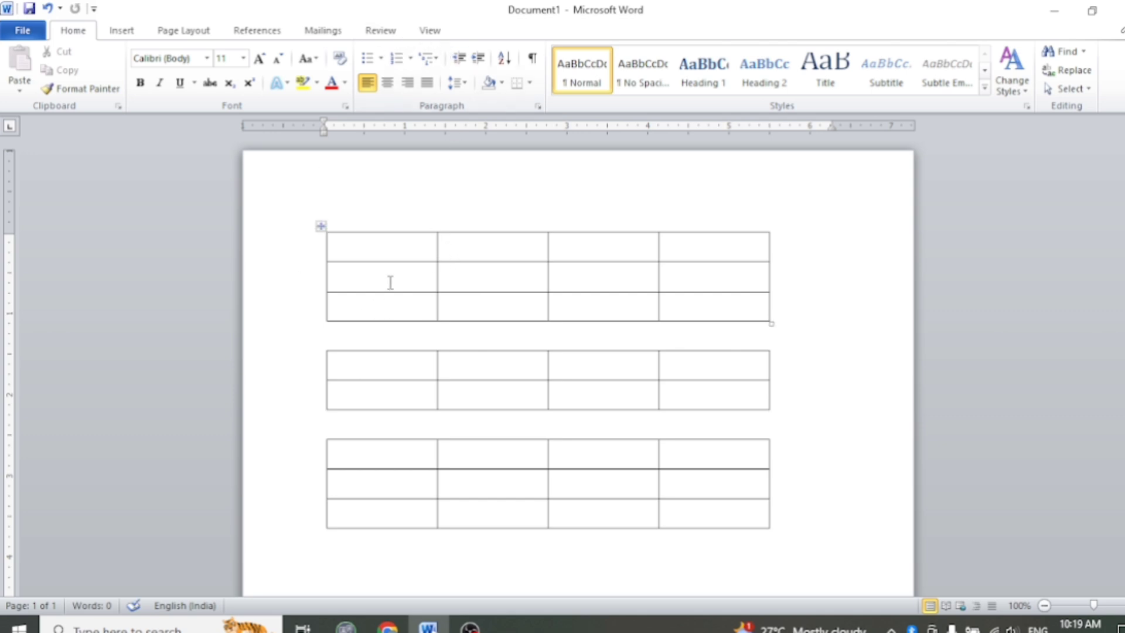
{"action": "left_click", "coordinate": [383, 265]}
{"action": "left_click", "coordinate": [307, 249]}
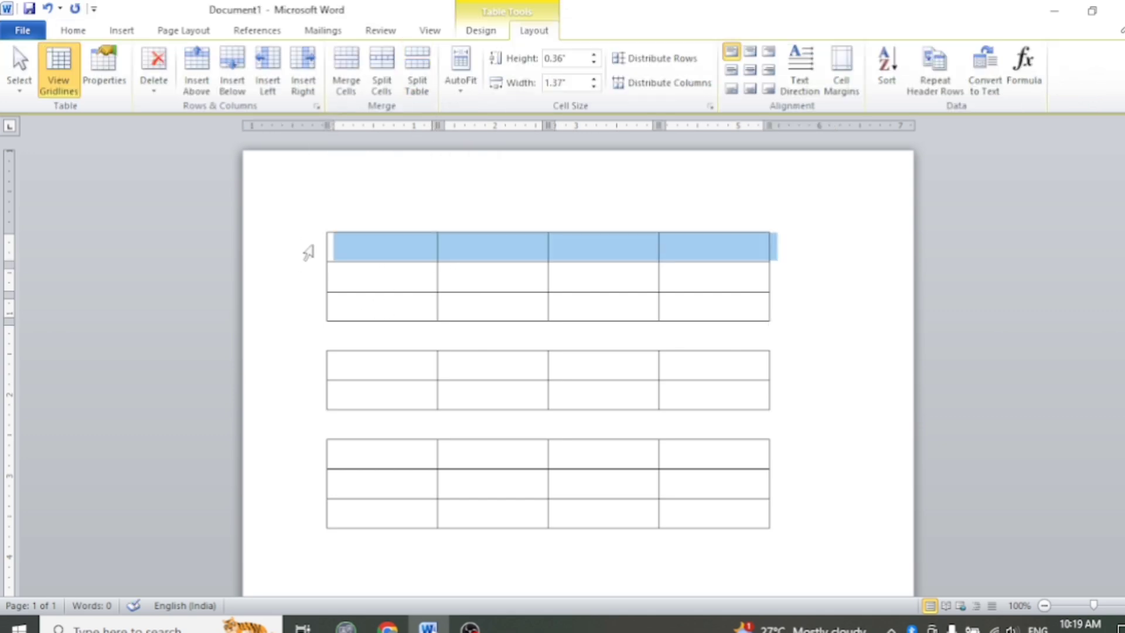
{"action": "left_click", "coordinate": [350, 258]}
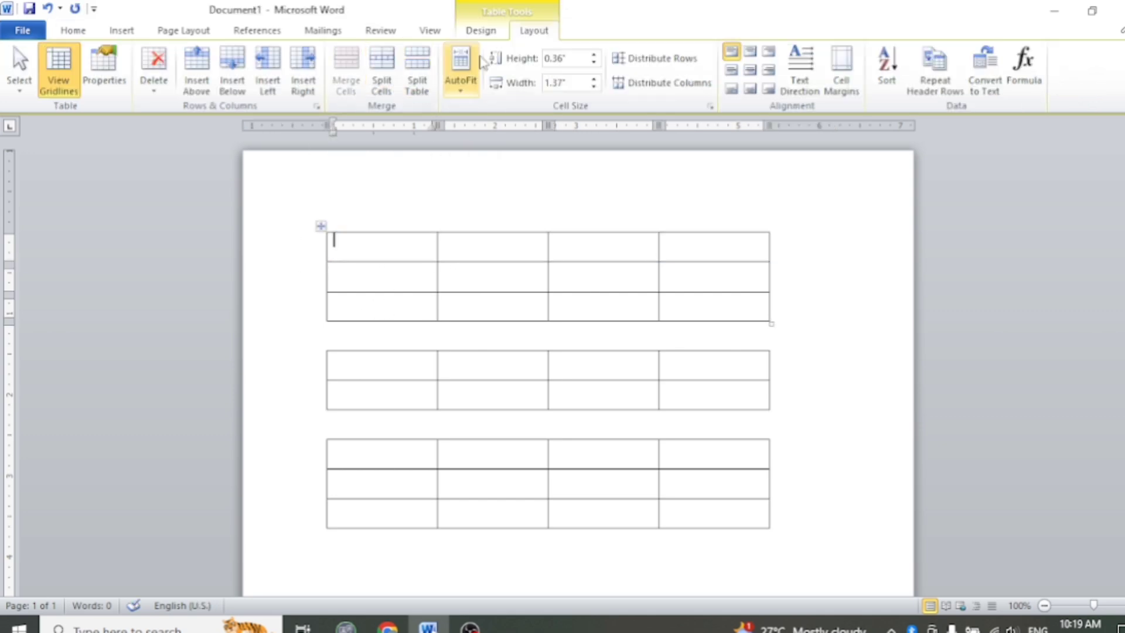
{"action": "left_click", "coordinate": [340, 174]}
{"action": "left_click", "coordinate": [311, 247]}
{"action": "left_click", "coordinate": [793, 574]}
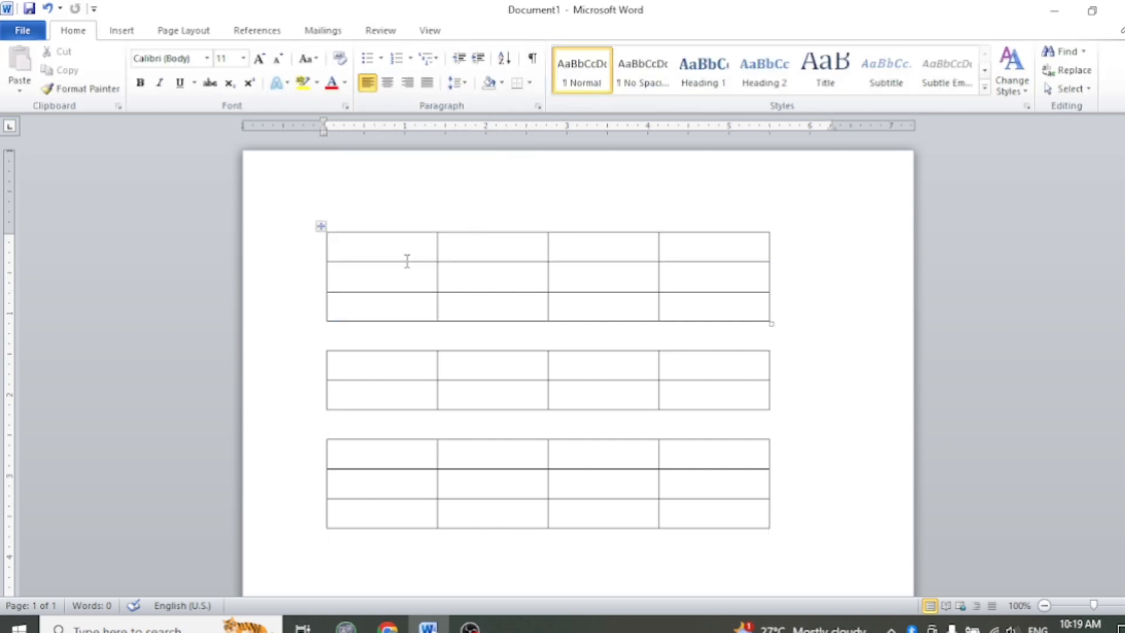
Step: Apply AutoFit Window to all three rows of the first table
{"action": "left_click", "coordinate": [399, 279]}
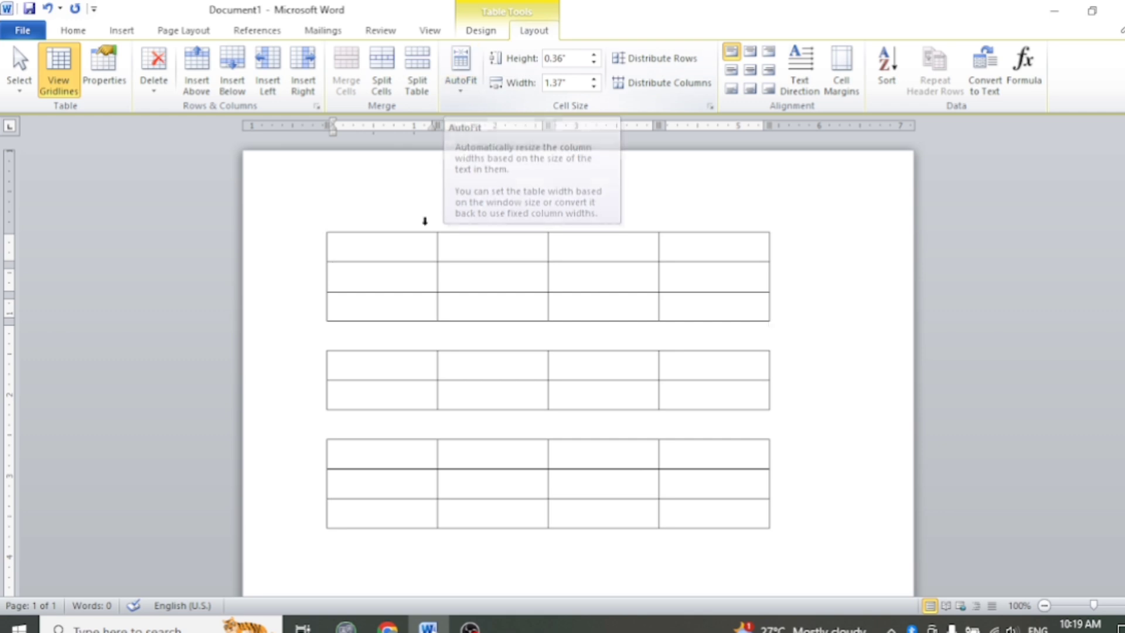
{"action": "left_click_drag", "start_coordinate": [396, 244], "coordinate": [730, 322]}
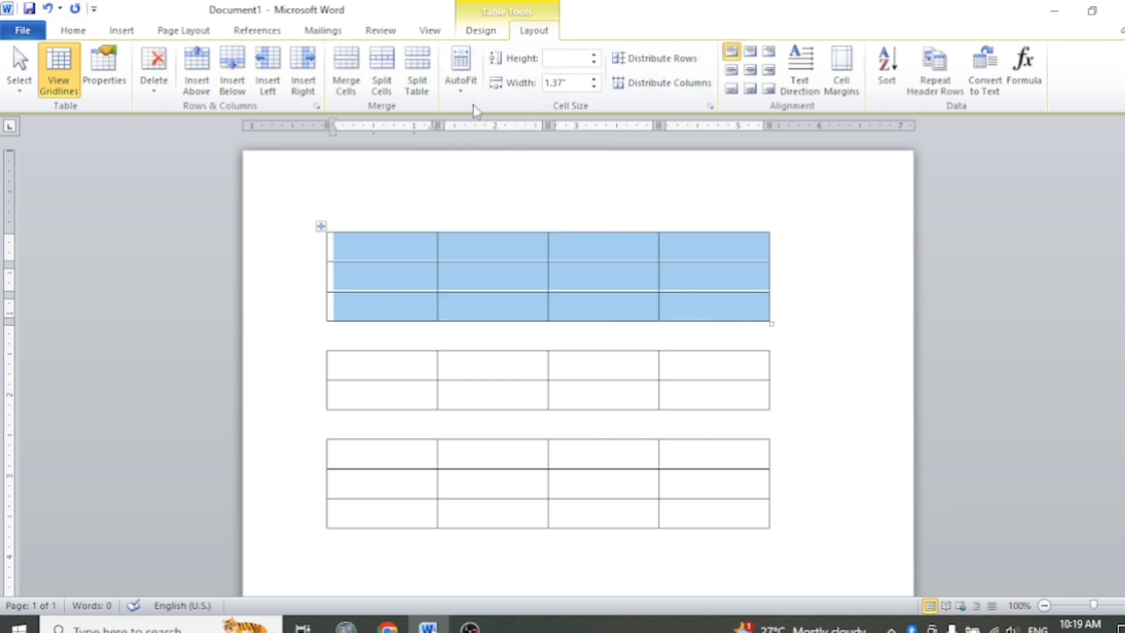
{"action": "left_click", "coordinate": [461, 76]}
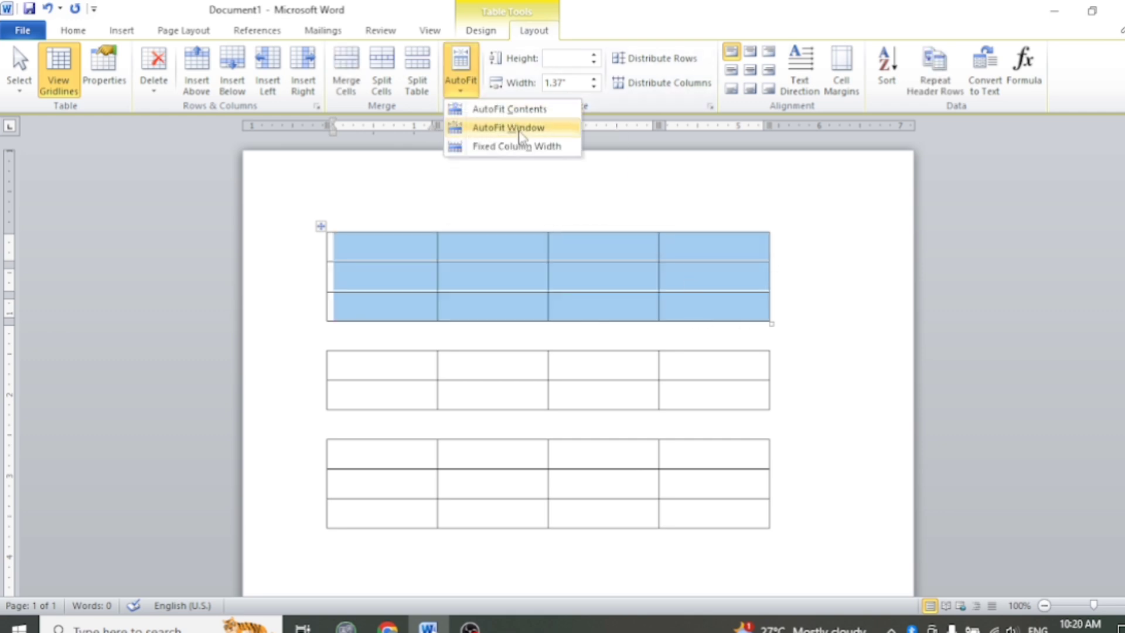
{"action": "left_click", "coordinate": [516, 127]}
Step: Apply AutoFit Contents to the first table, followed by Fixed Column Width
{"action": "left_click", "coordinate": [457, 93]}
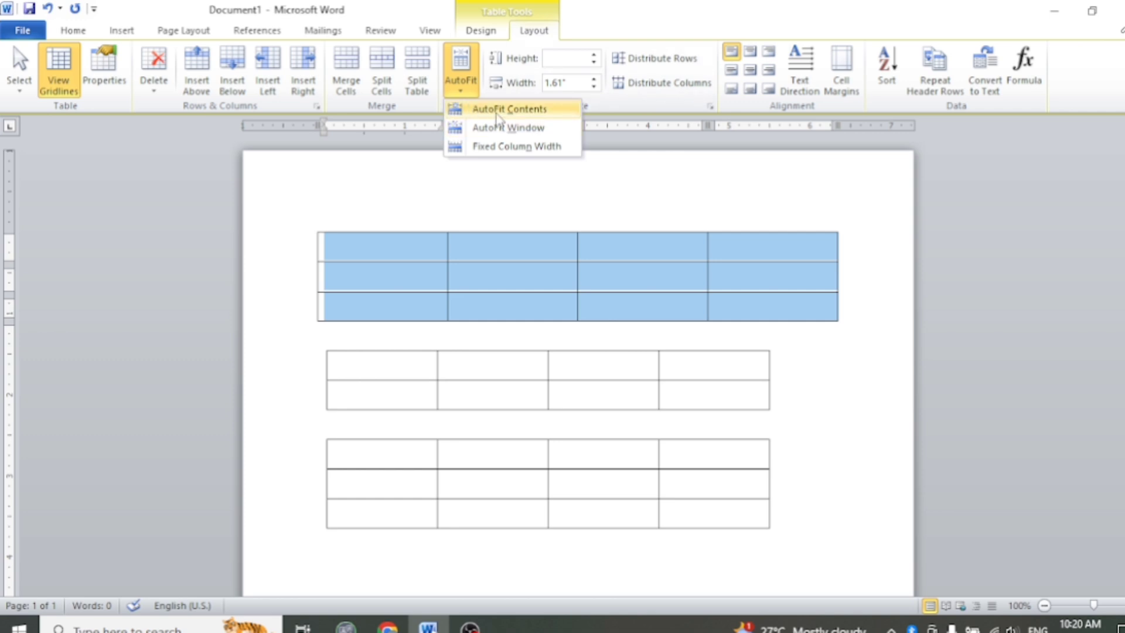
{"action": "left_click", "coordinate": [497, 110]}
{"action": "left_click", "coordinate": [447, 82]}
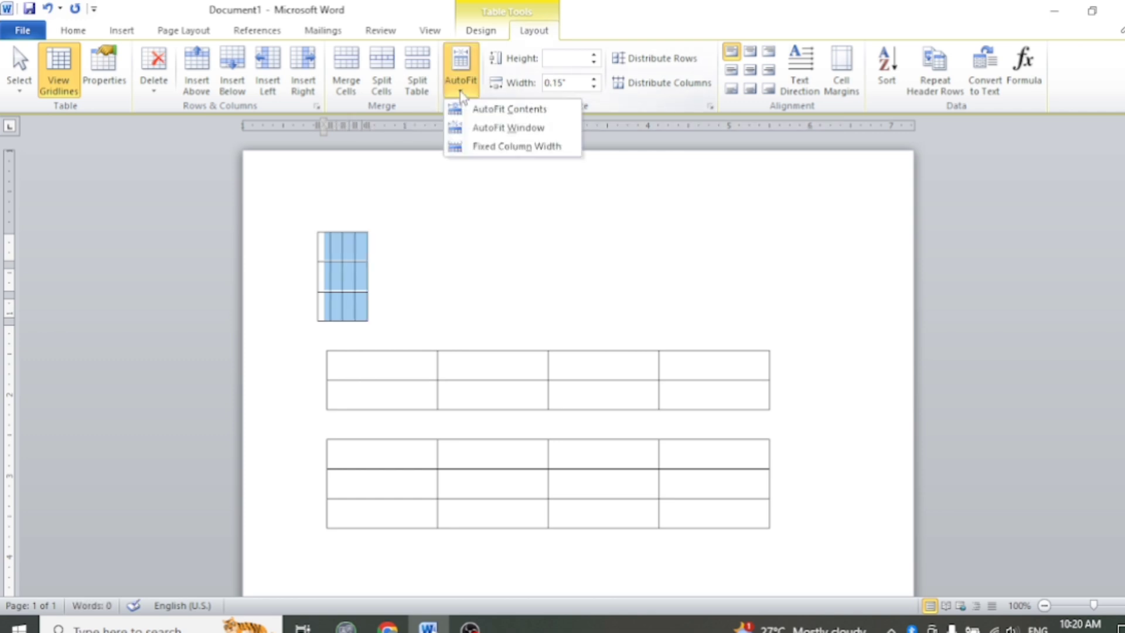
{"action": "left_click", "coordinate": [492, 148]}
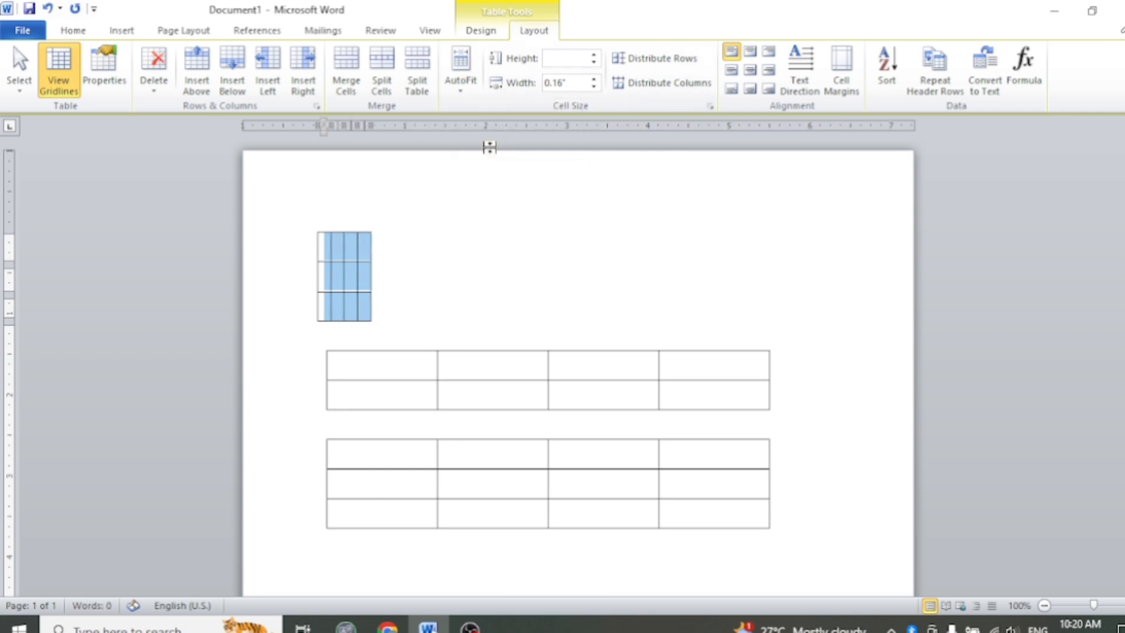
Step: Alternate AutoFit Contents and Fixed Column Width on the first of the three split tables
{"action": "left_click", "coordinate": [458, 88]}
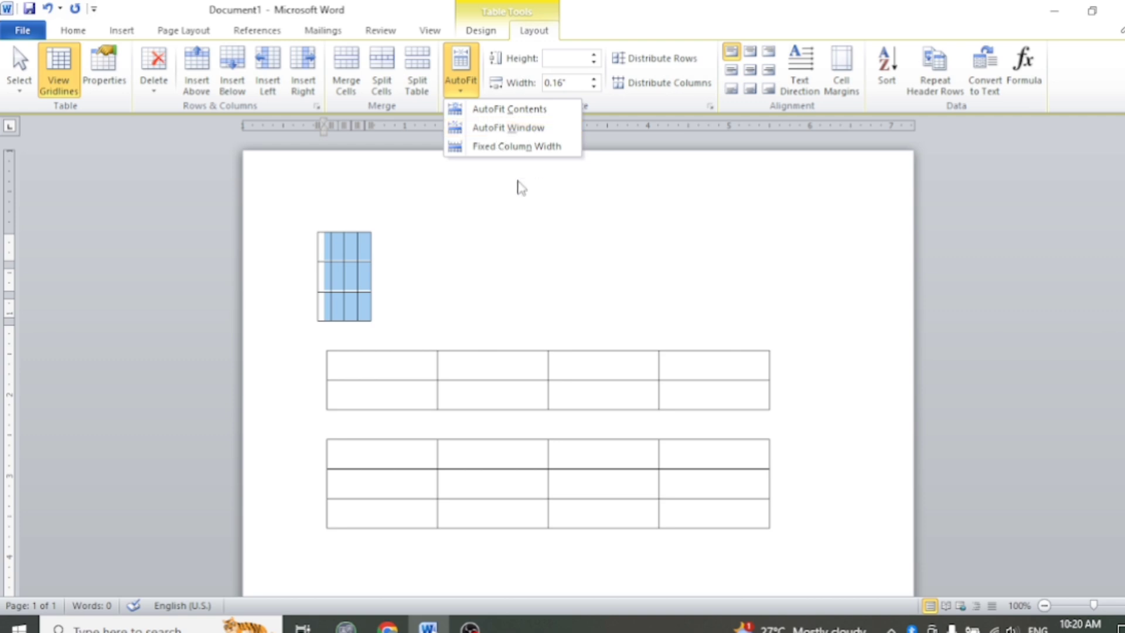
{"action": "left_click", "coordinate": [512, 111]}
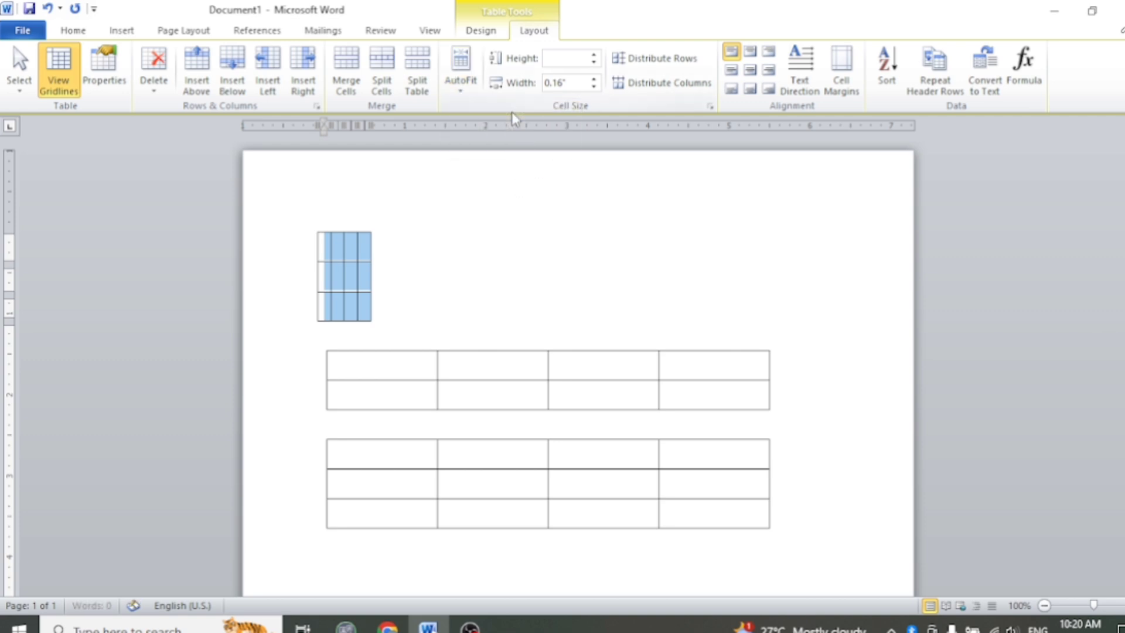
{"action": "left_click", "coordinate": [461, 82]}
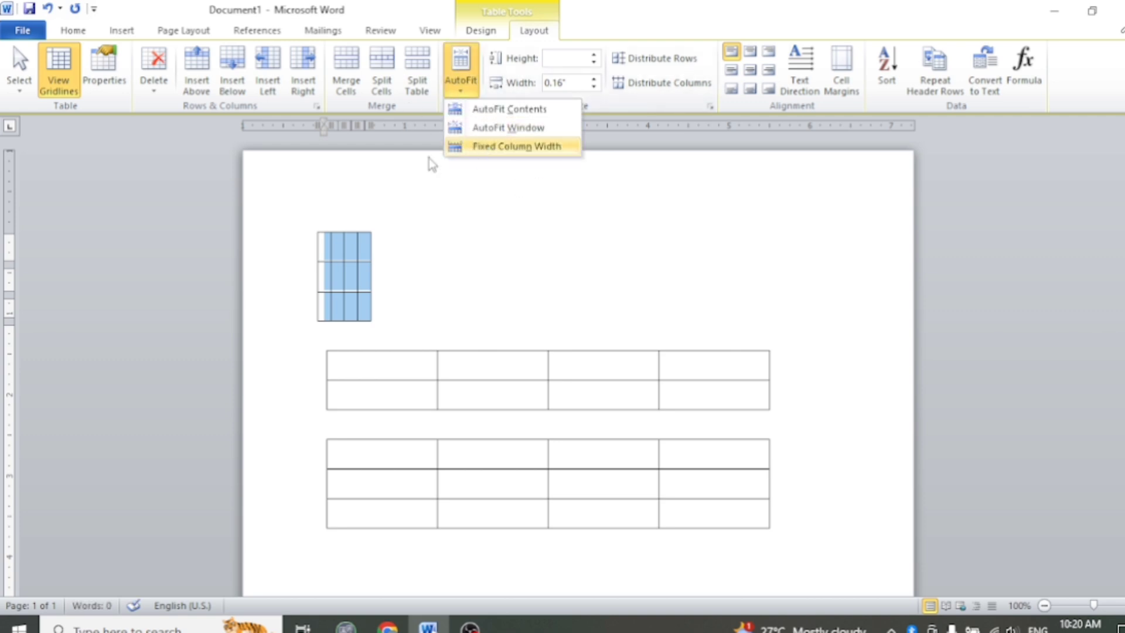
{"action": "left_click", "coordinate": [530, 147]}
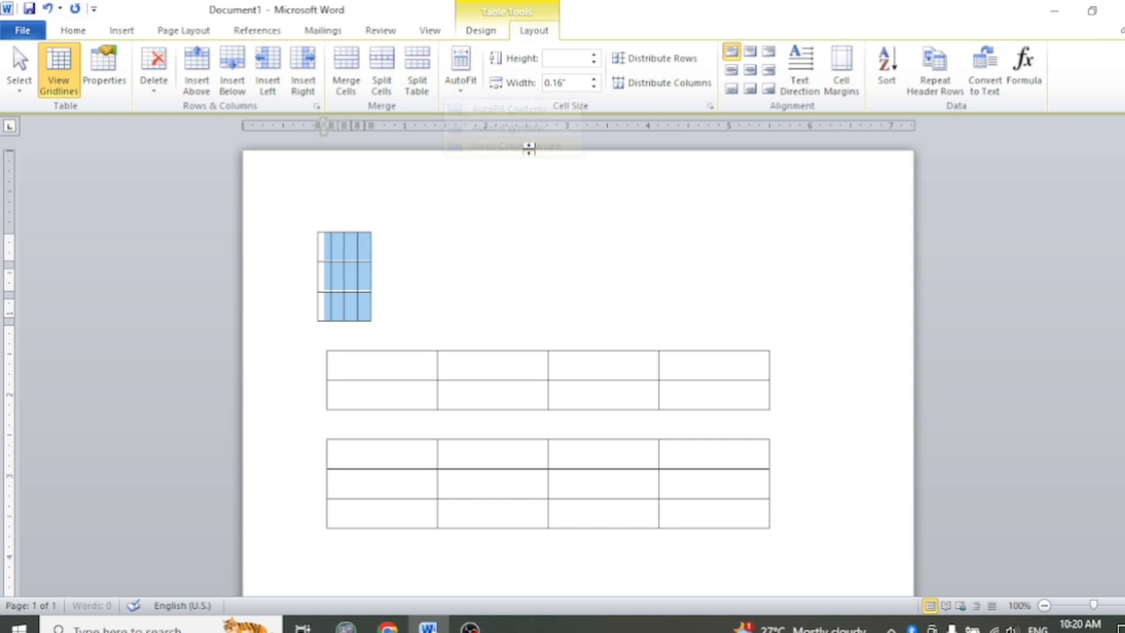
{"action": "left_click", "coordinate": [468, 91]}
{"action": "left_click", "coordinate": [495, 111]}
{"action": "left_click", "coordinate": [456, 93]}
{"action": "left_click", "coordinate": [501, 147]}
Step: Undo the AutoFit changes and the table and cell splits, back to the two-column, six-row table
{"action": "key", "text": "ctrl+z"}
{"action": "key", "text": "ctrl+z"}
{"action": "key", "text": "ctrl+z"}
{"action": "key", "text": "ctrl+z"}
{"action": "key", "text": "ctrl+z"}
{"action": "key", "text": "ctrl+z"}
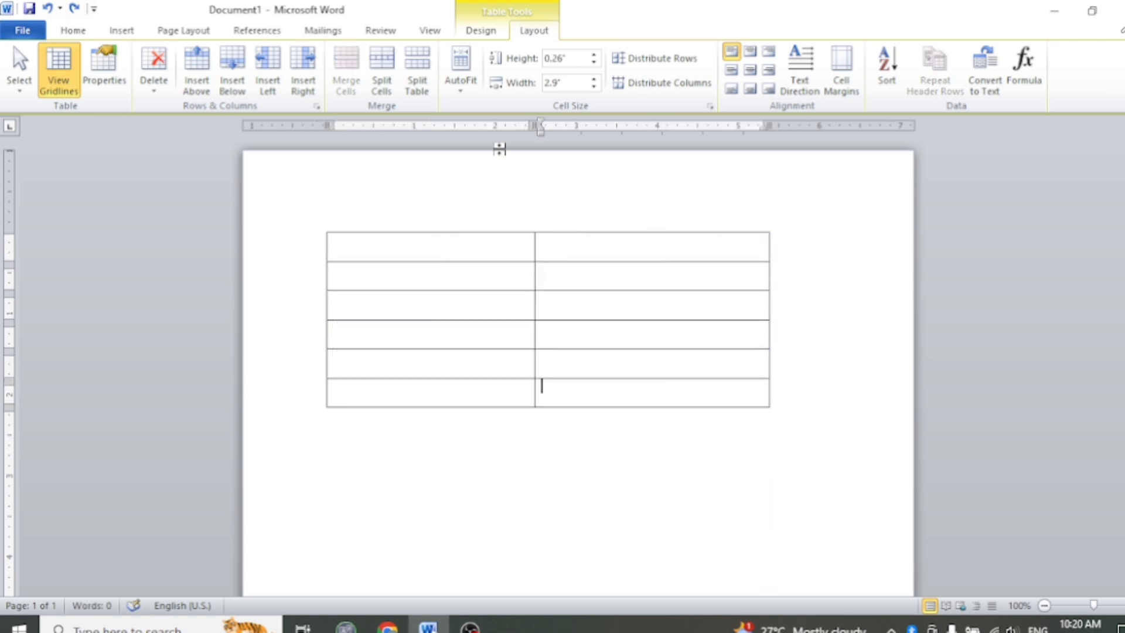
Step: Set the first row's height to 0.1" and the second column's width to 2.7"
{"action": "left_click", "coordinate": [466, 87]}
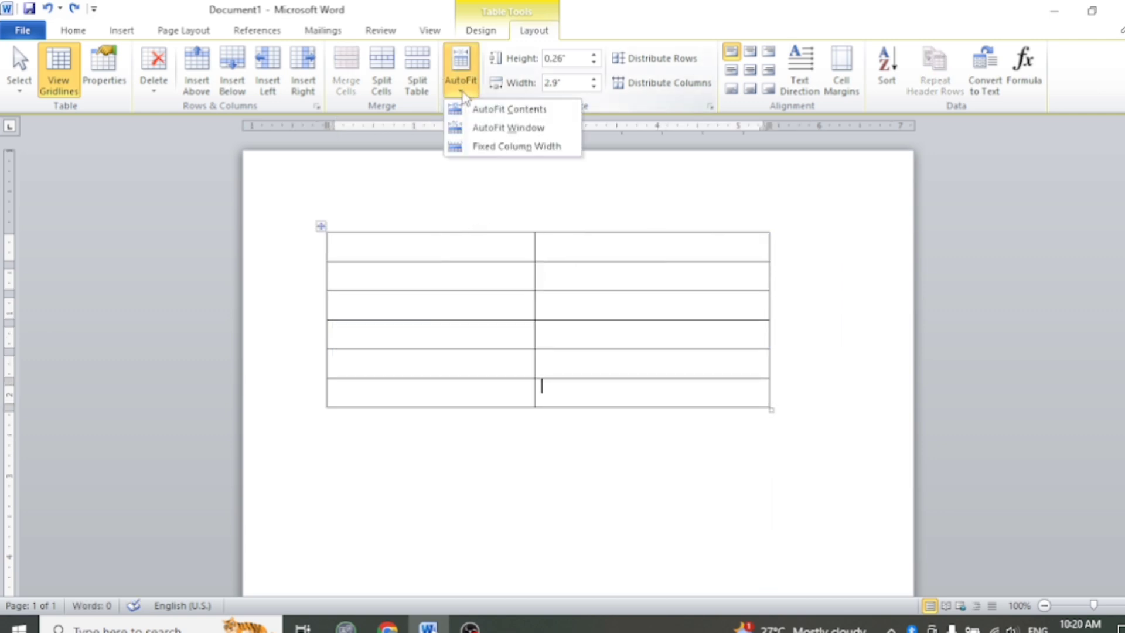
{"action": "left_click", "coordinate": [608, 241]}
{"action": "left_click", "coordinate": [593, 55]}
{"action": "left_click", "coordinate": [593, 55]}
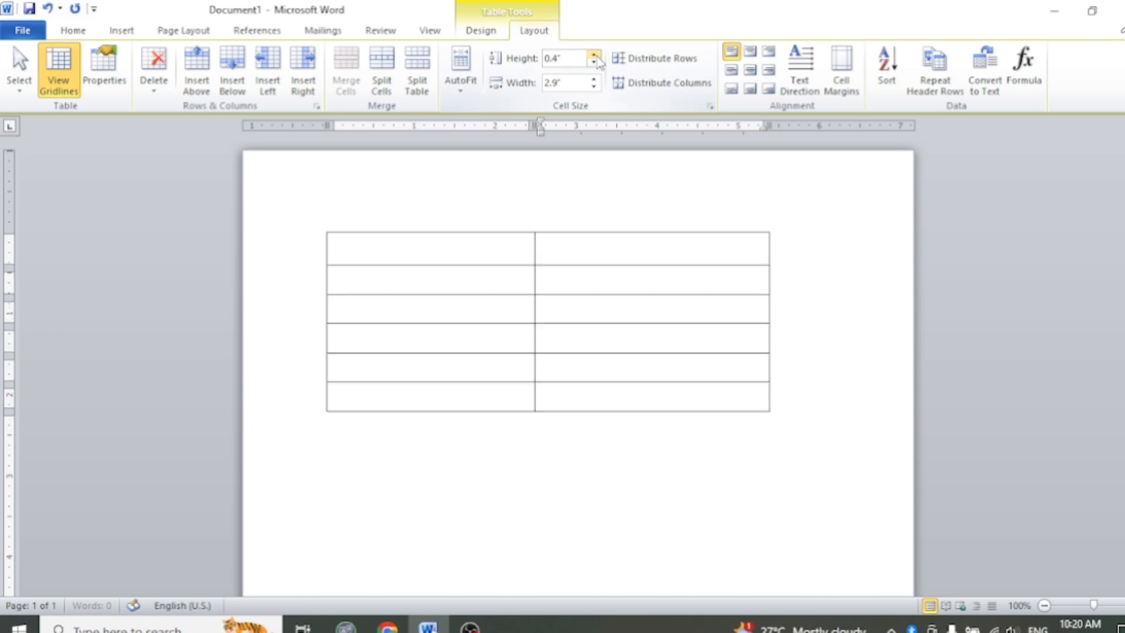
{"action": "left_click", "coordinate": [596, 57]}
{"action": "left_click", "coordinate": [597, 56]}
{"action": "left_click", "coordinate": [596, 64]}
{"action": "left_click", "coordinate": [597, 64]}
{"action": "left_click", "coordinate": [597, 64]}
{"action": "left_click", "coordinate": [597, 64]}
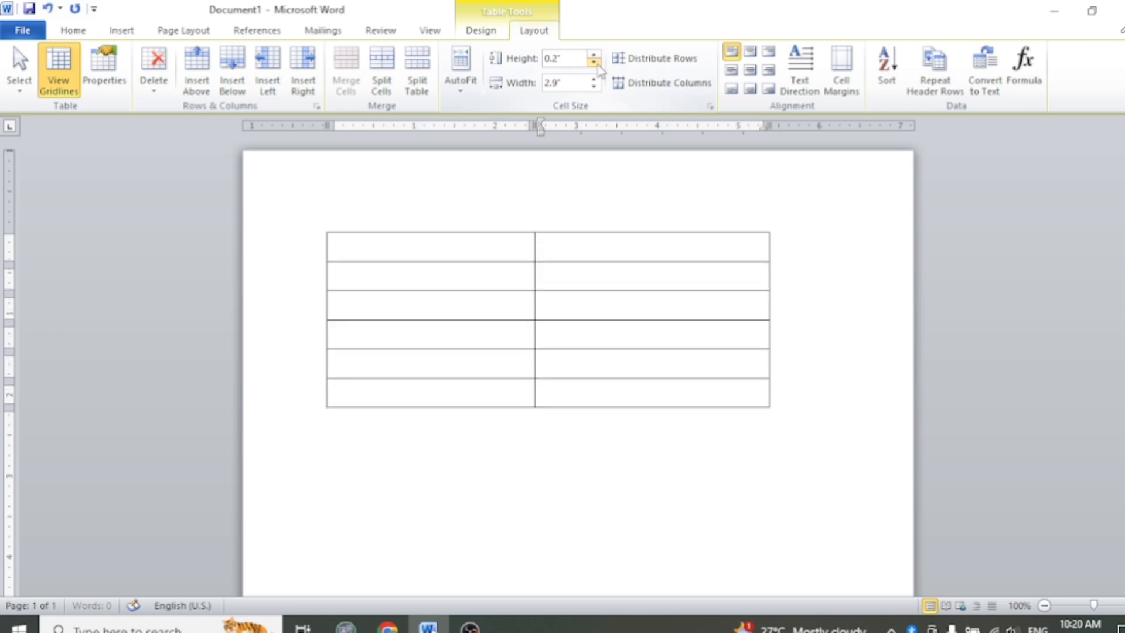
{"action": "left_click", "coordinate": [597, 64]}
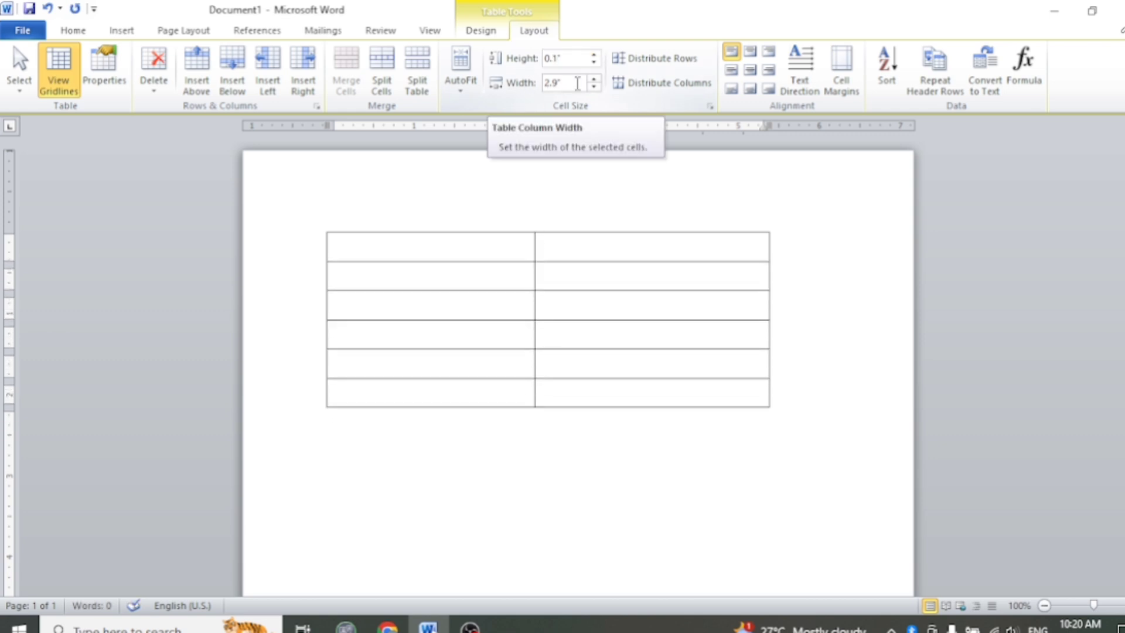
{"action": "left_click", "coordinate": [593, 87]}
{"action": "left_click", "coordinate": [593, 87]}
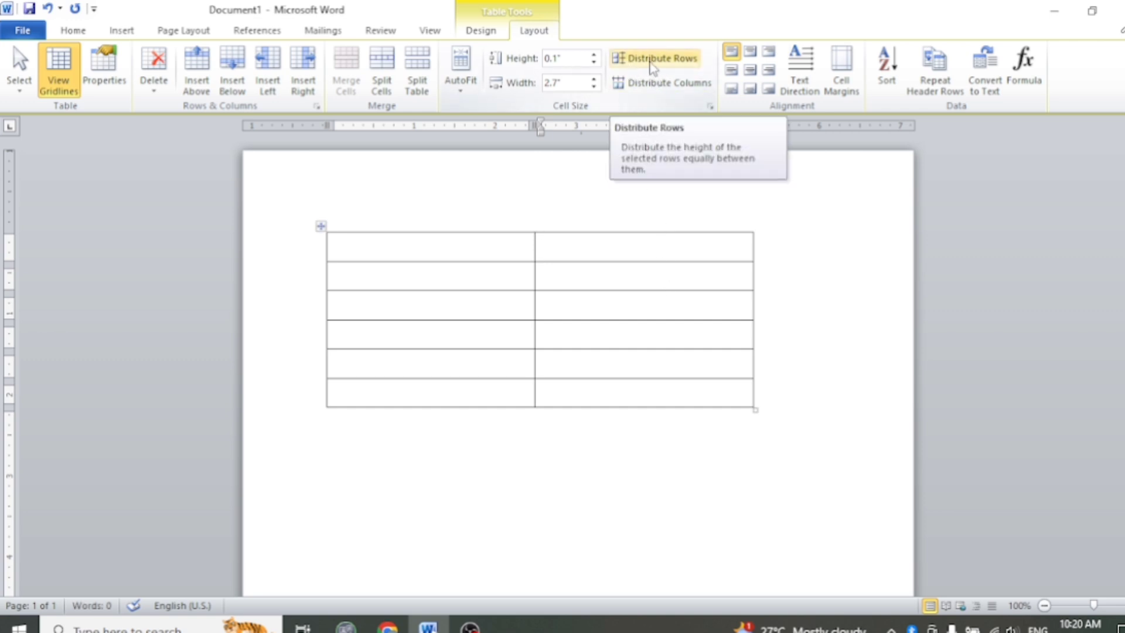
Step: Distribute the first three rows evenly in height, and distribute the table's columns evenly in width
{"action": "left_click", "coordinate": [671, 66]}
{"action": "left_click_drag", "start_coordinate": [600, 240], "coordinate": [605, 300]}
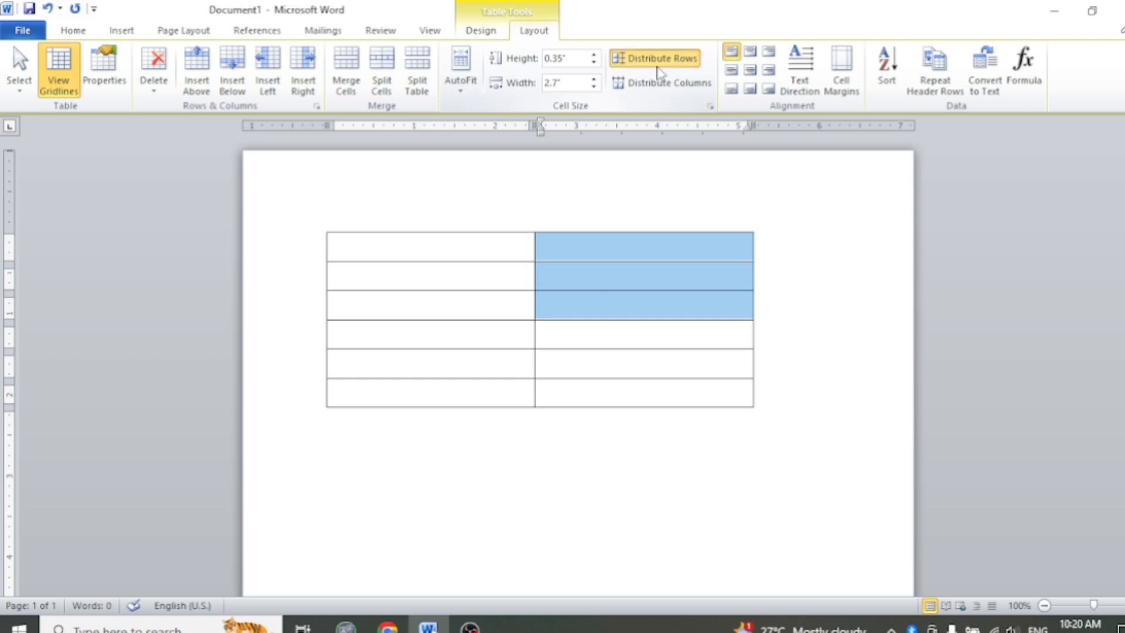
{"action": "left_click", "coordinate": [619, 367]}
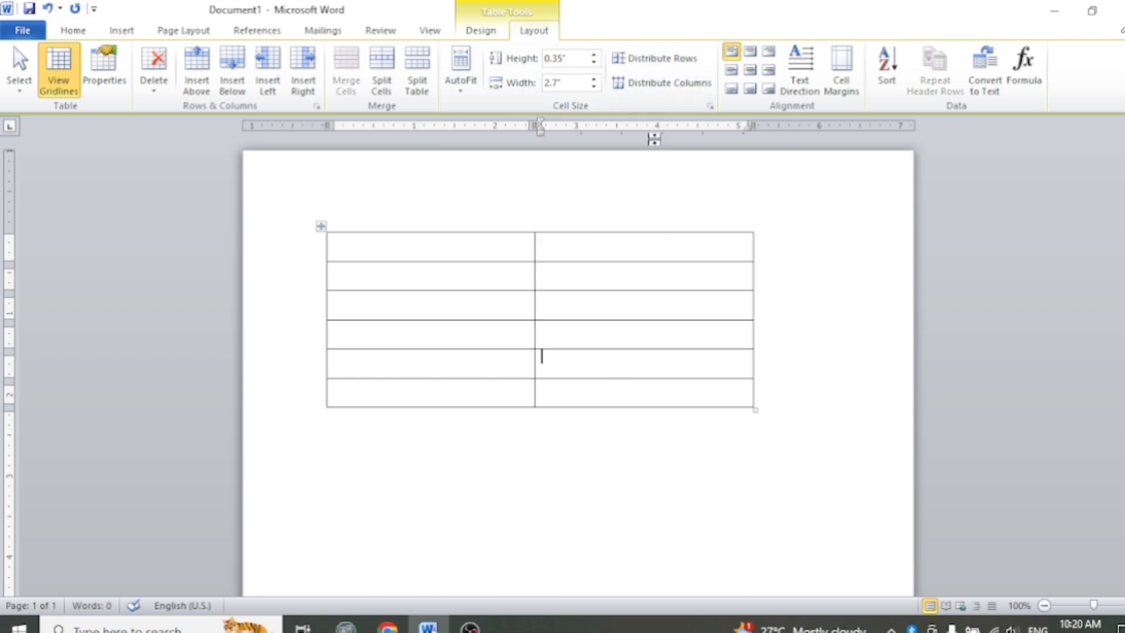
{"action": "left_click", "coordinate": [654, 87]}
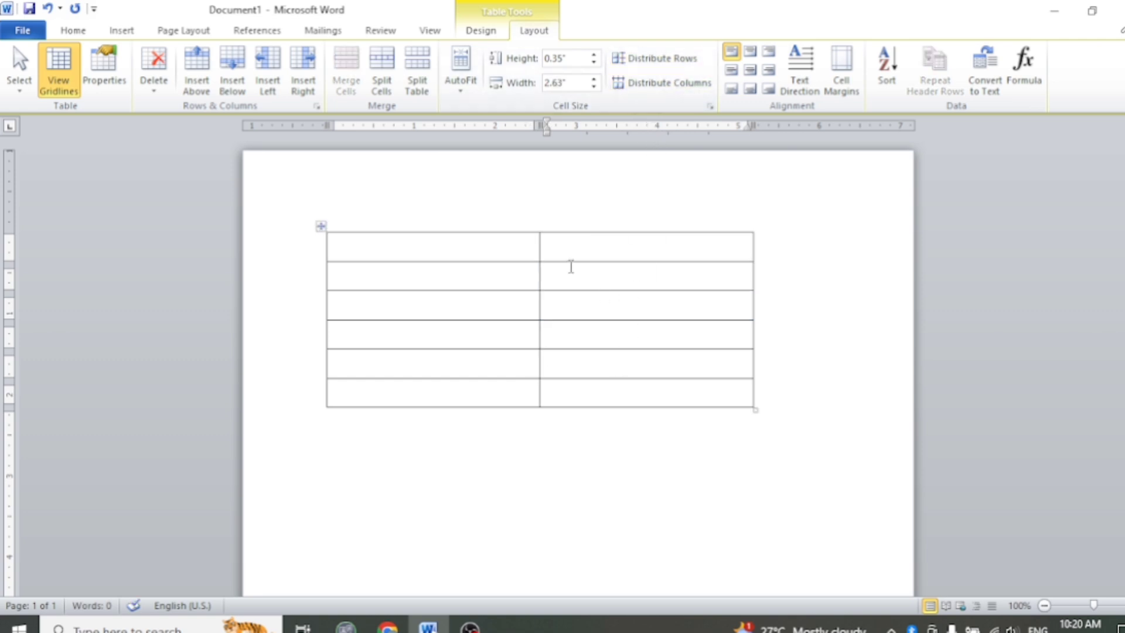
Step: Fill the first five cells of the second column with 34, 342, 3453556, 67567 and 677
{"action": "left_click", "coordinate": [602, 241]}
{"action": "type", "text": "34"}
{"action": "left_click", "coordinate": [603, 288]}
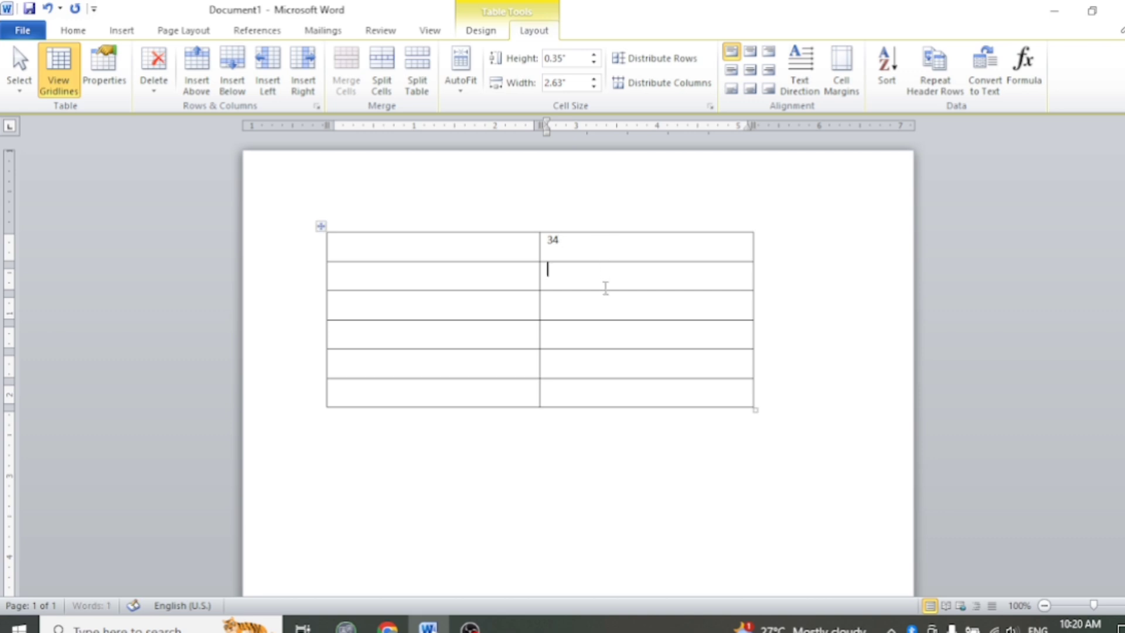
{"action": "type", "text": "342"}
{"action": "left_click", "coordinate": [603, 303]}
{"action": "type", "text": "3453556"}
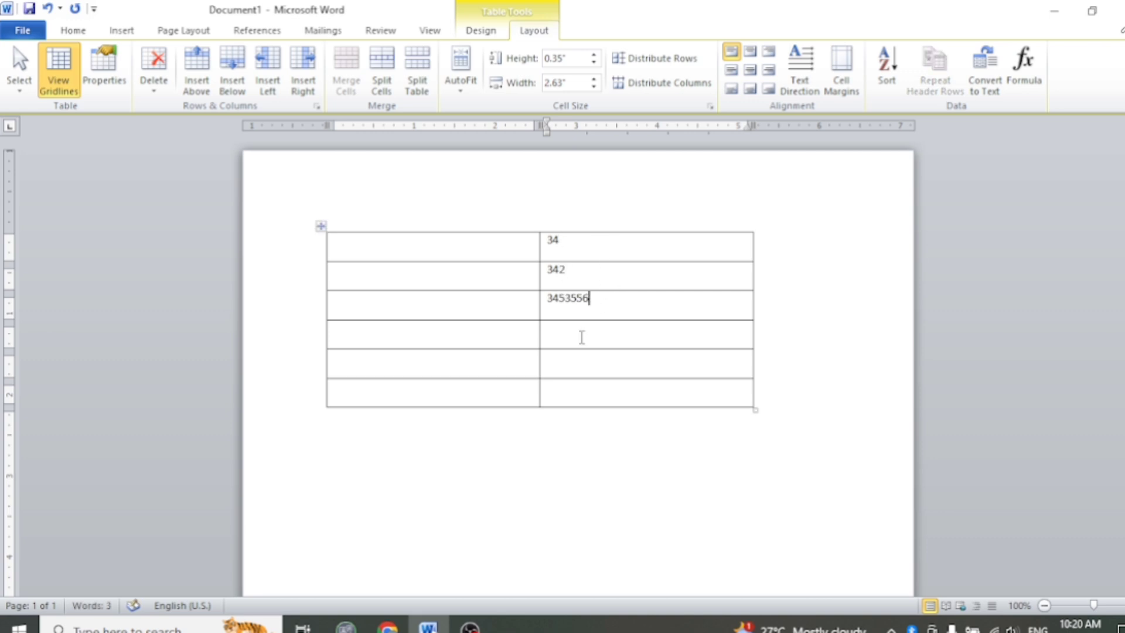
{"action": "left_click", "coordinate": [582, 338]}
{"action": "type", "text": "67567"}
{"action": "type", "text": "677"}
Step: Fill the first column from top to bottom with 7565, 674596, 7967, 45634, 84546 and 4654
{"action": "left_click", "coordinate": [443, 247]}
{"action": "type", "text": "7565"}
{"action": "left_click", "coordinate": [430, 271]}
{"action": "type", "text": "6745"}
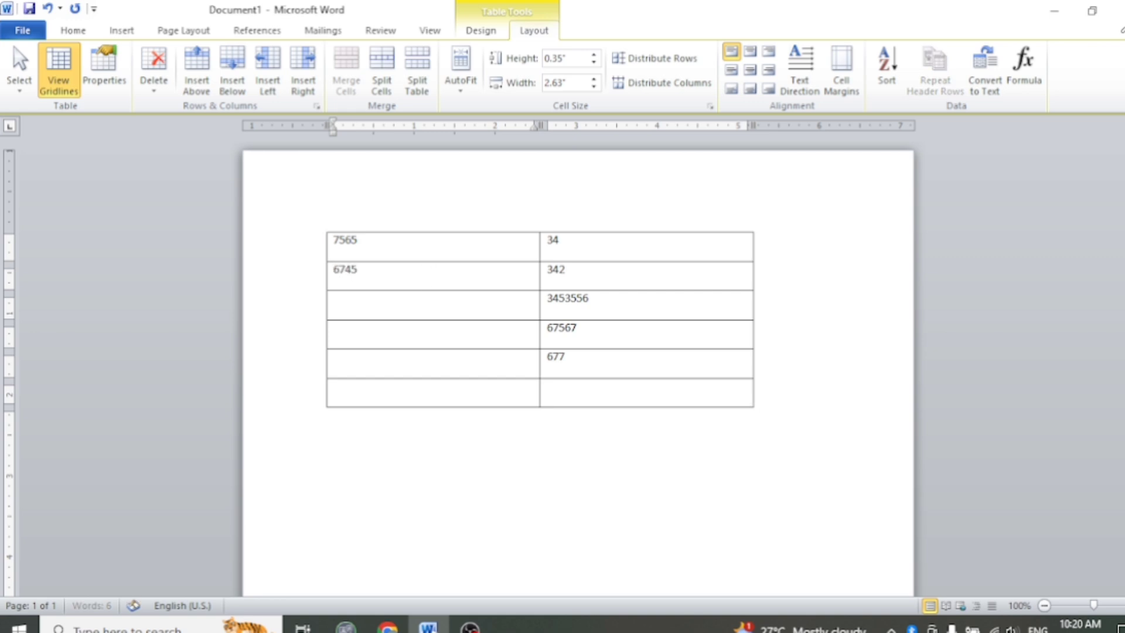
{"action": "type", "text": "96"}
{"action": "left_click", "coordinate": [410, 304]}
{"action": "type", "text": "7967"}
{"action": "left_click", "coordinate": [386, 334]}
{"action": "type", "text": "45634"}
{"action": "left_click", "coordinate": [409, 356]}
{"action": "type", "text": "84546"}
{"action": "left_click", "coordinate": [392, 390]}
{"action": "type", "text": "465"}
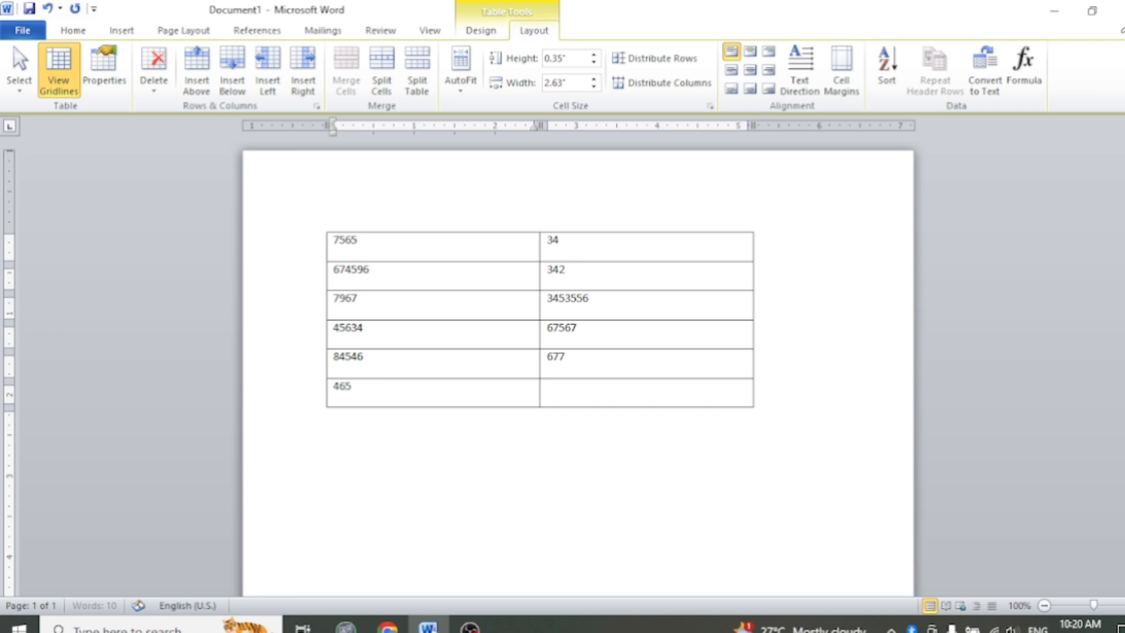
{"action": "type", "text": "4"}
Step: Try several centre and bottom cell alignments on the whole table, finishing with Align Top Center
{"action": "left_click_drag", "start_coordinate": [376, 251], "coordinate": [659, 404]}
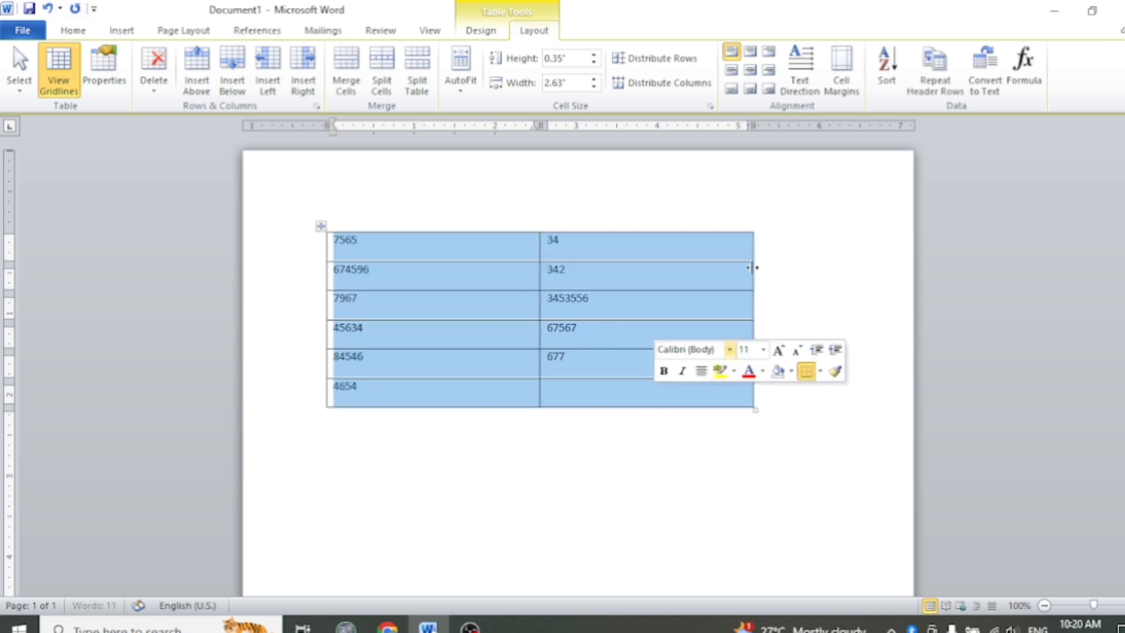
{"action": "left_click", "coordinate": [750, 70]}
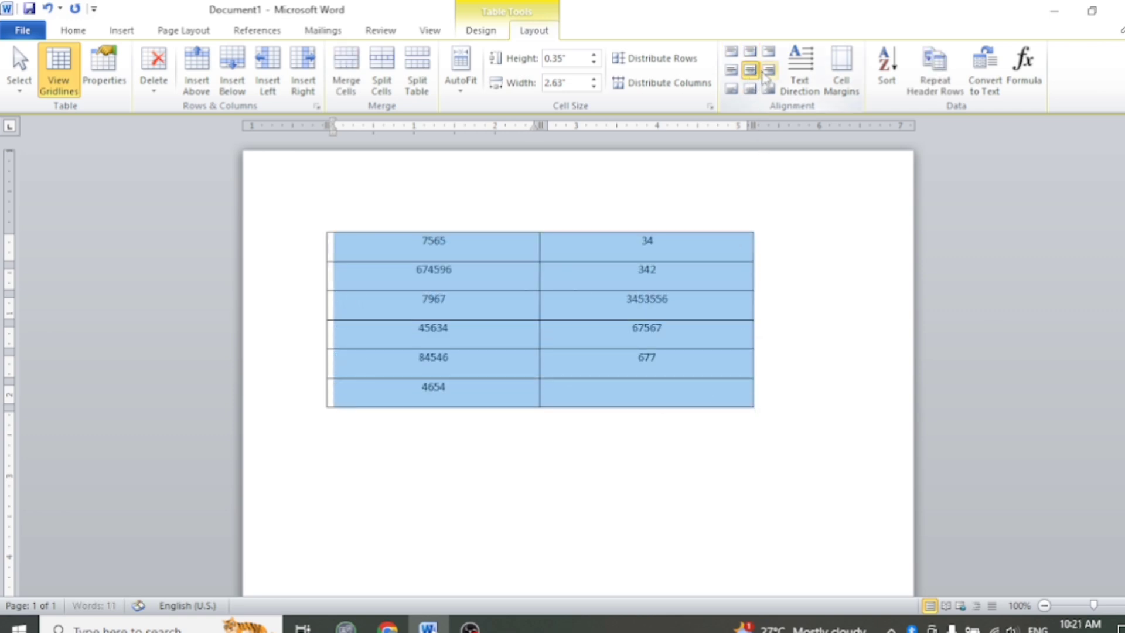
{"action": "left_click", "coordinate": [768, 70]}
{"action": "left_click", "coordinate": [731, 89]}
{"action": "left_click", "coordinate": [749, 88]}
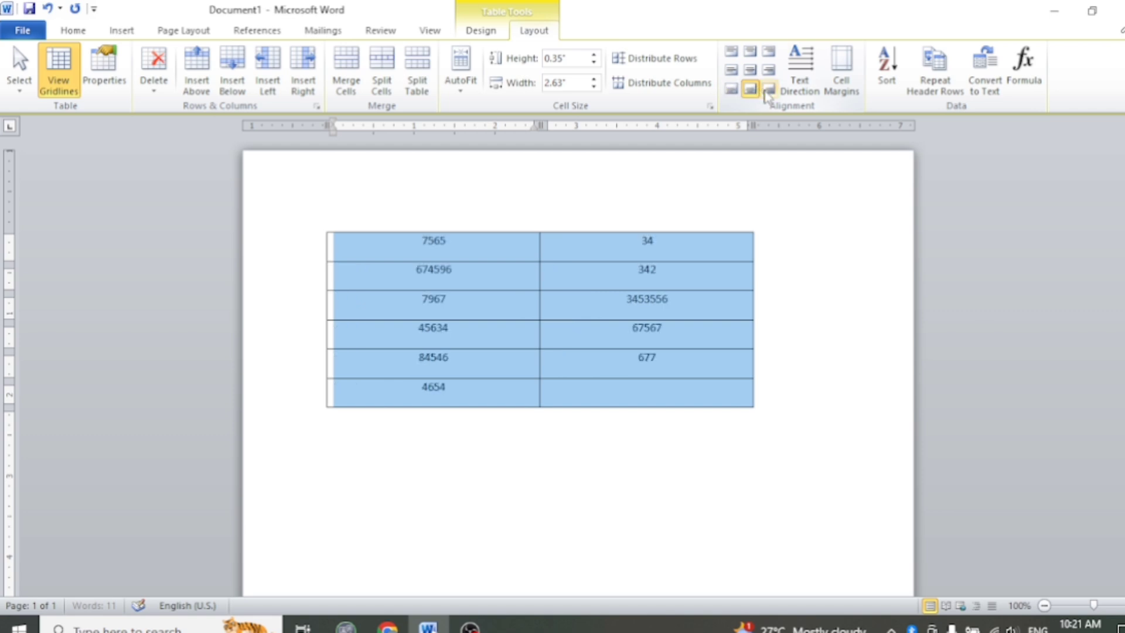
{"action": "left_click", "coordinate": [768, 88]}
{"action": "left_click", "coordinate": [731, 88]}
{"action": "left_click", "coordinate": [750, 51]}
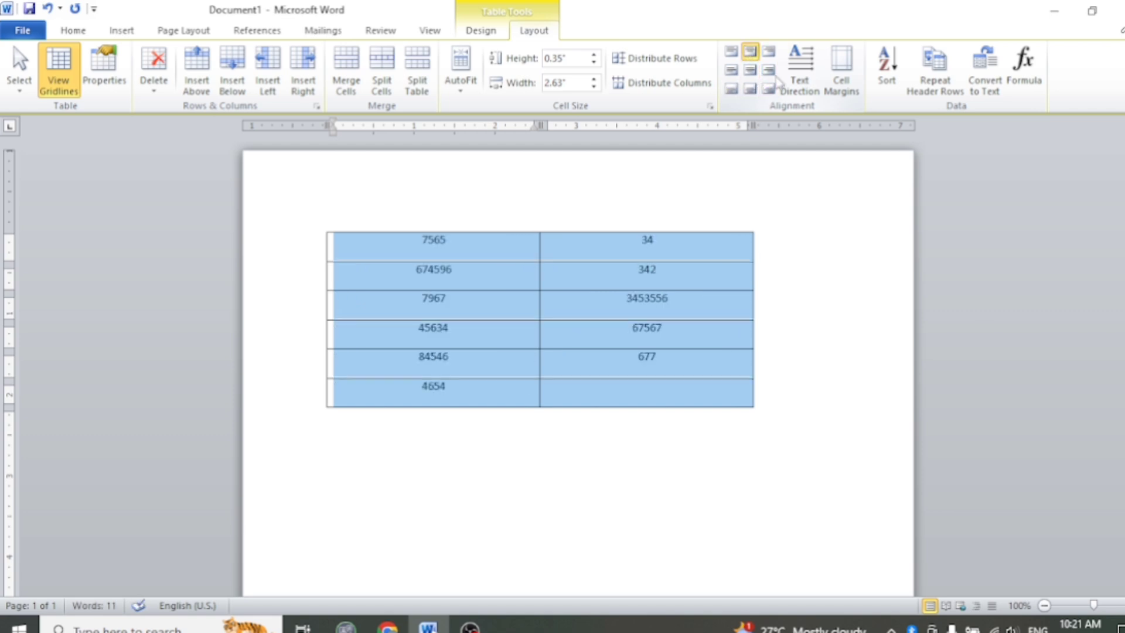
Step: Cycle the text direction of all table cells through the vertical orientations, finishing with horizontal text
{"action": "left_click", "coordinate": [801, 82]}
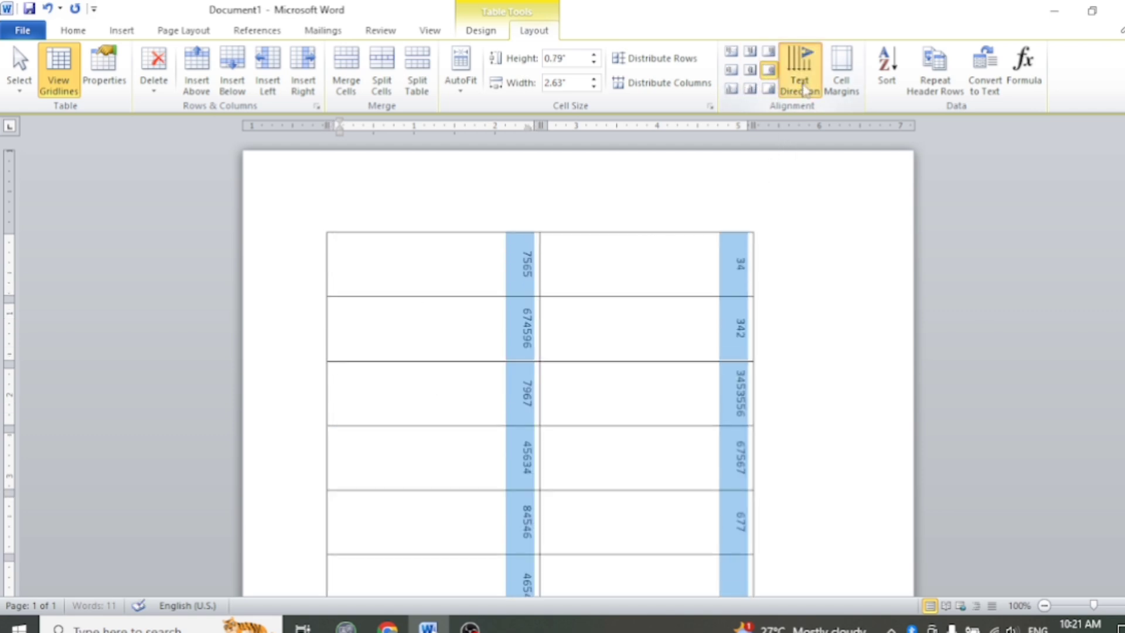
{"action": "left_click", "coordinate": [804, 85]}
{"action": "left_click", "coordinate": [804, 85]}
{"action": "left_click", "coordinate": [804, 85]}
{"action": "left_click", "coordinate": [805, 79]}
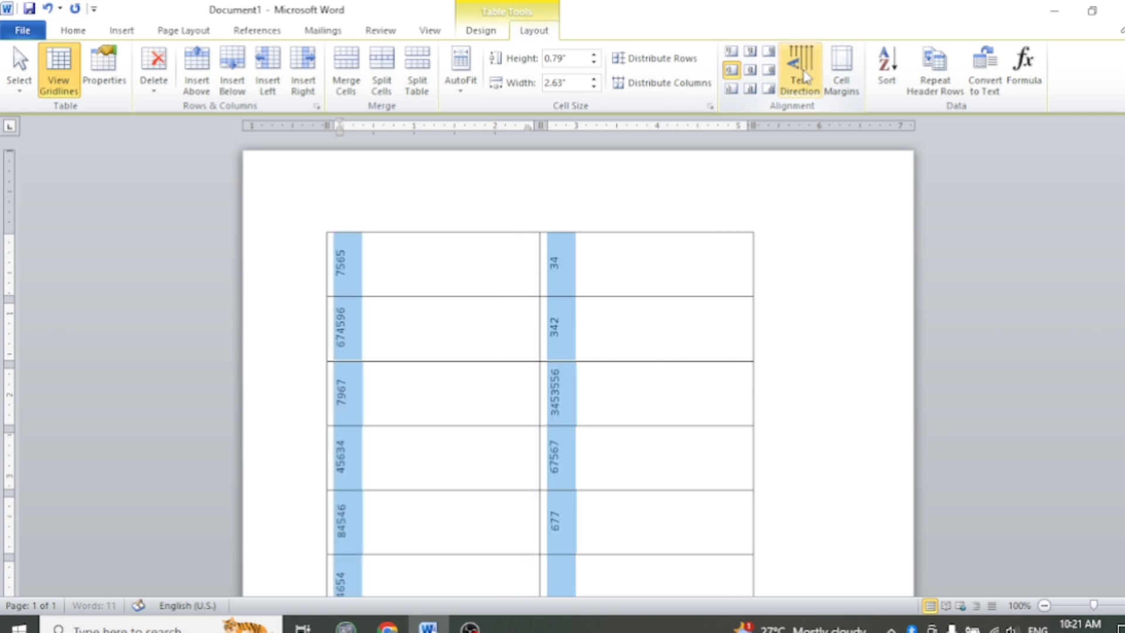
{"action": "left_click", "coordinate": [804, 77]}
{"action": "left_click", "coordinate": [804, 77]}
{"action": "left_click", "coordinate": [804, 76]}
{"action": "left_click", "coordinate": [803, 76]}
{"action": "left_click", "coordinate": [804, 76]}
{"action": "left_click", "coordinate": [804, 76]}
{"action": "left_click", "coordinate": [803, 77]}
{"action": "left_click", "coordinate": [803, 76]}
{"action": "left_click", "coordinate": [803, 76]}
{"action": "left_click", "coordinate": [804, 76]}
{"action": "left_click", "coordinate": [803, 77]}
{"action": "left_click", "coordinate": [804, 76]}
{"action": "left_click", "coordinate": [804, 77]}
Step: Split the second column's cells into 2 columns and 6 rows, merging them before the split, and undo the split
{"action": "triple_click", "coordinate": [642, 243]}
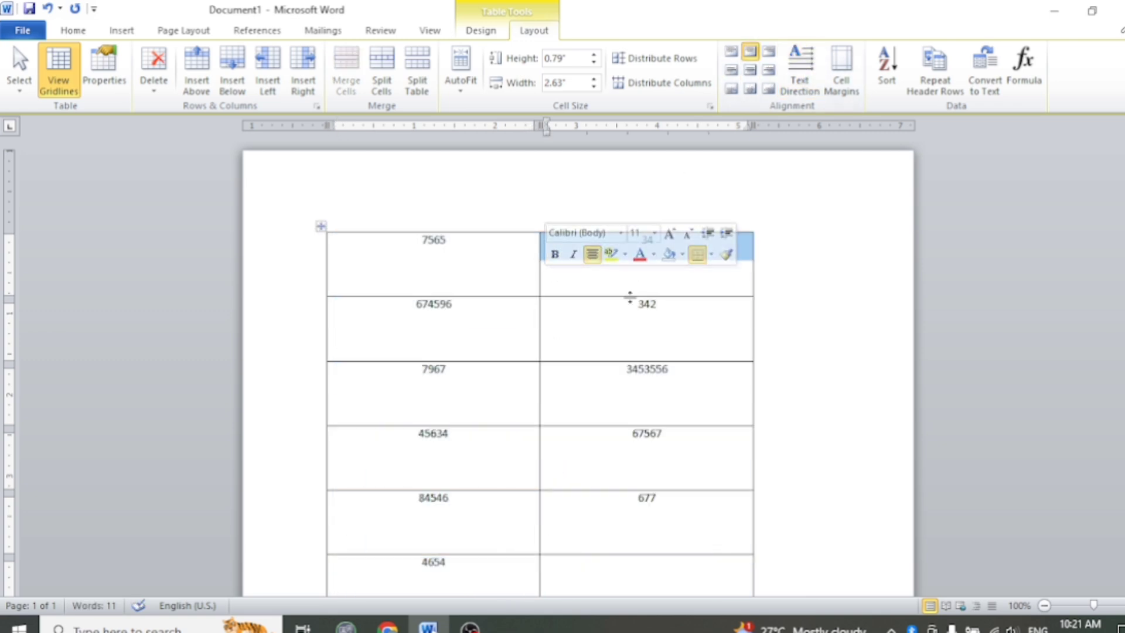
{"action": "left_click", "coordinate": [680, 239]}
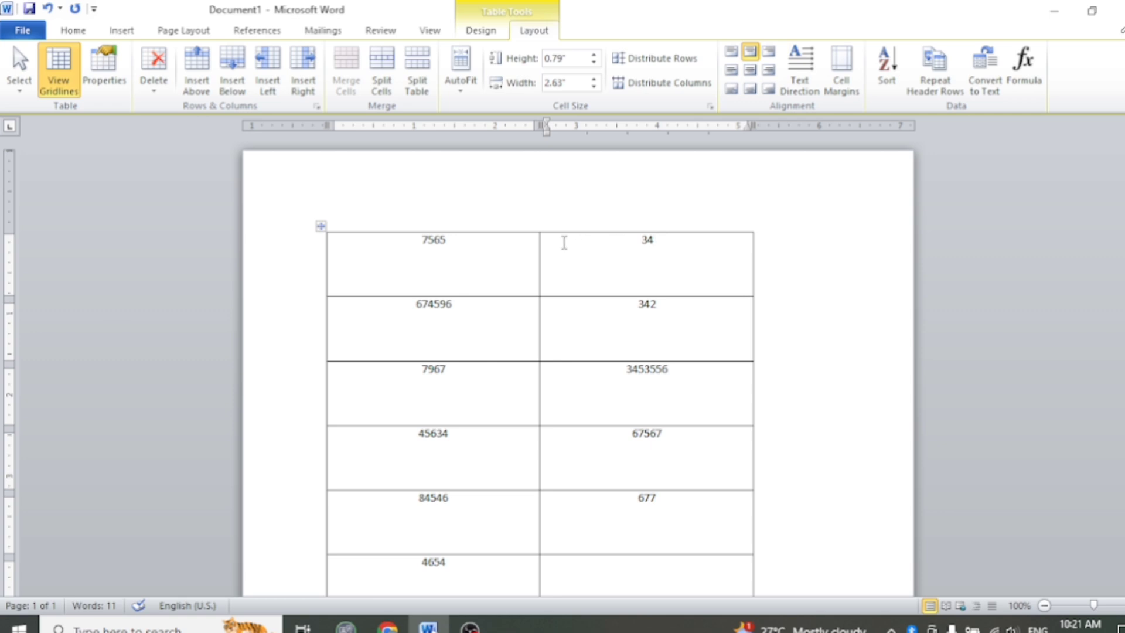
{"action": "left_click_drag", "start_coordinate": [542, 241], "coordinate": [621, 606]}
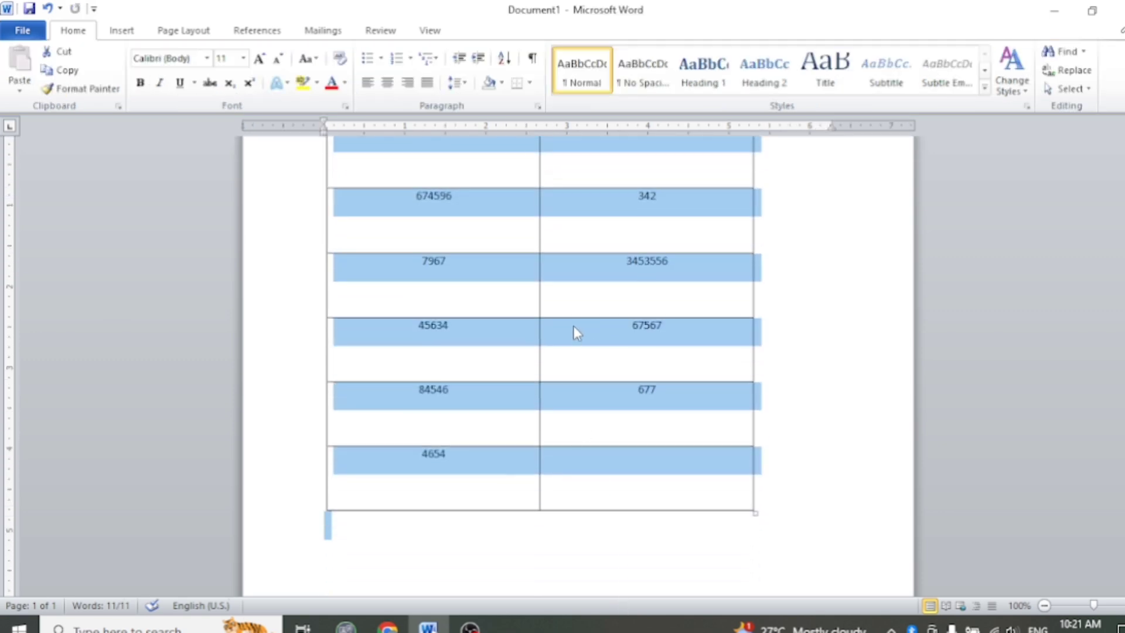
{"action": "left_click", "coordinate": [586, 292]}
{"action": "scroll", "coordinate": [578, 249], "scroll_direction": "up", "scroll_amount": 2}
{"action": "left_click_drag", "start_coordinate": [579, 249], "coordinate": [659, 485]}
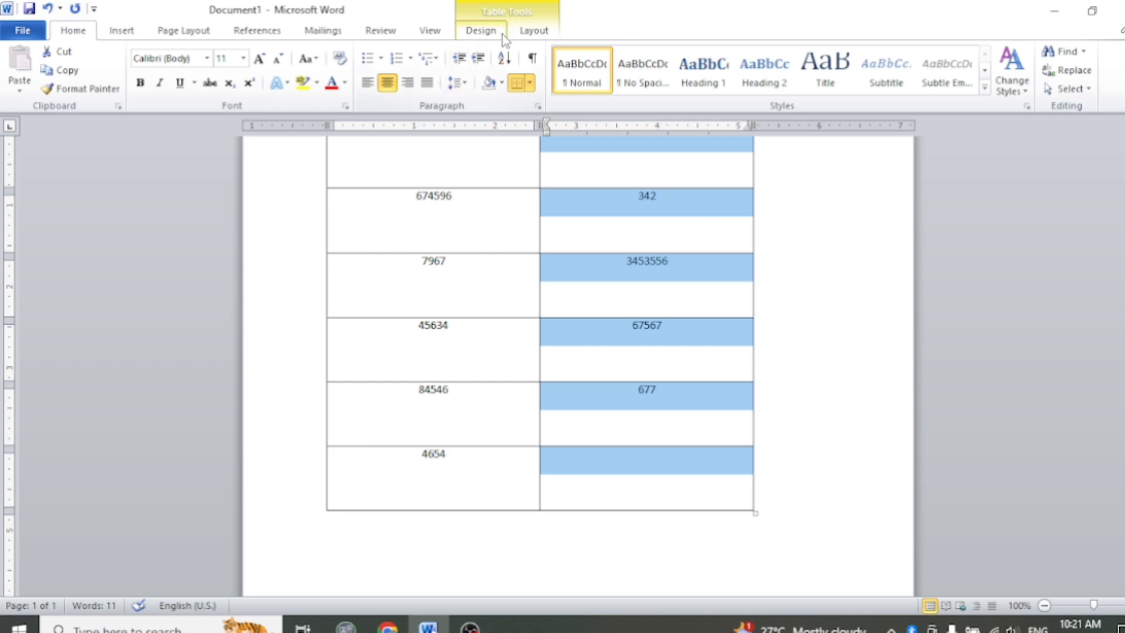
{"action": "left_click", "coordinate": [534, 30]}
{"action": "left_click", "coordinate": [381, 67]}
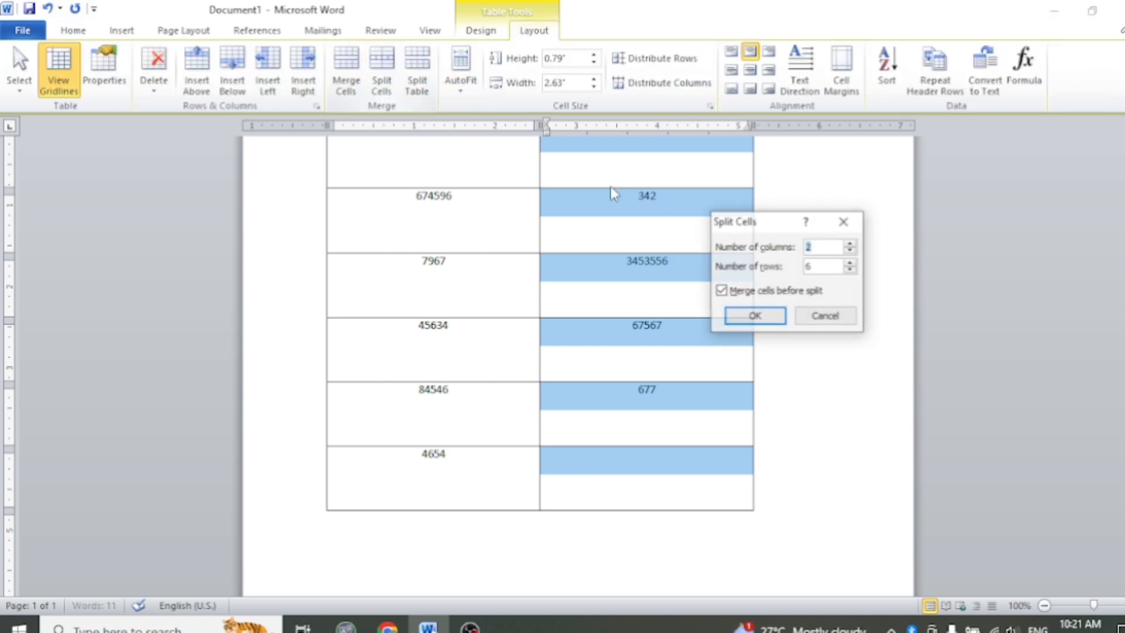
{"action": "left_click", "coordinate": [762, 316]}
{"action": "left_click", "coordinate": [666, 244]}
{"action": "scroll", "coordinate": [665, 234], "scroll_direction": "up", "scroll_amount": 3}
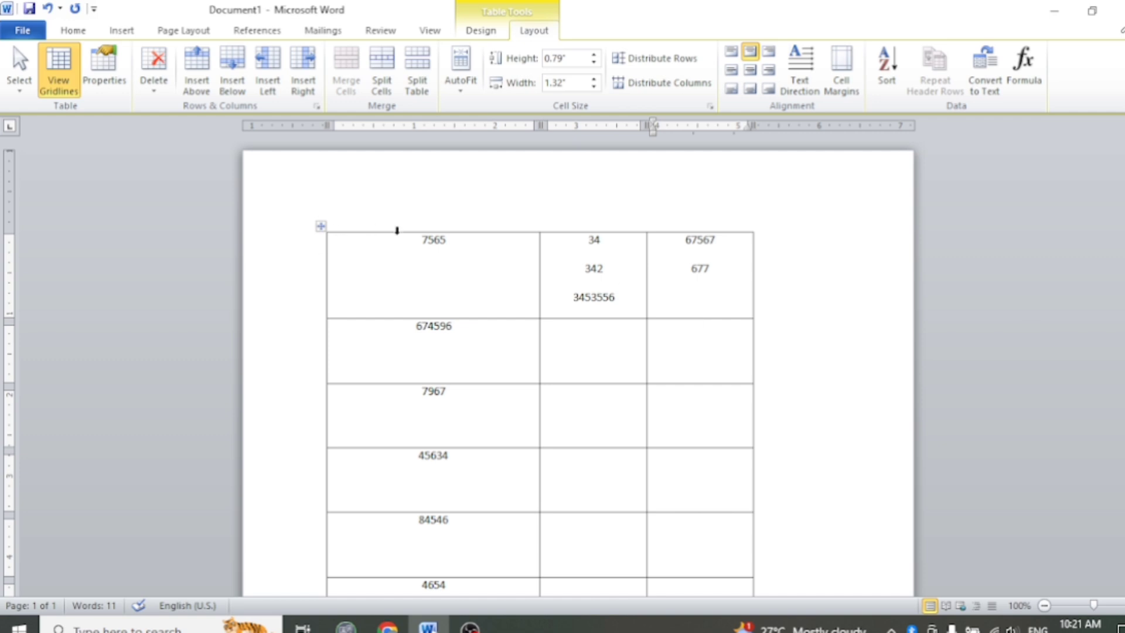
{"action": "scroll", "coordinate": [580, 328], "scroll_direction": "down", "scroll_amount": 3}
{"action": "key", "text": "ctrl+z"}
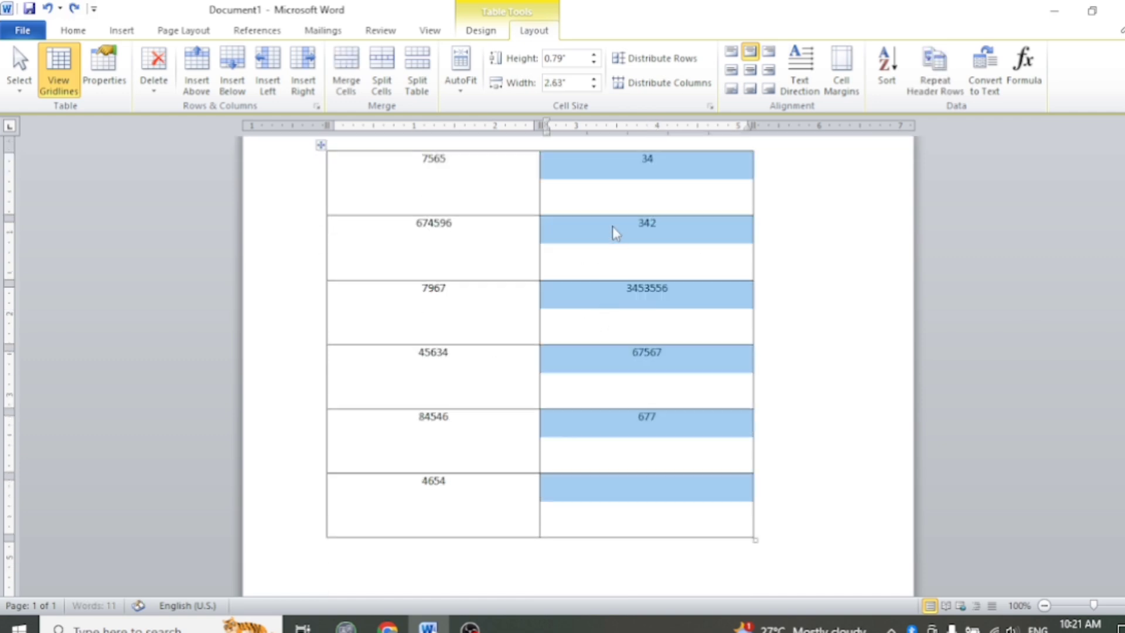
{"action": "scroll", "coordinate": [705, 244], "scroll_direction": "up", "scroll_amount": 3}
Step: Insert a new column to the right of the table's second column
{"action": "left_click", "coordinate": [703, 256]}
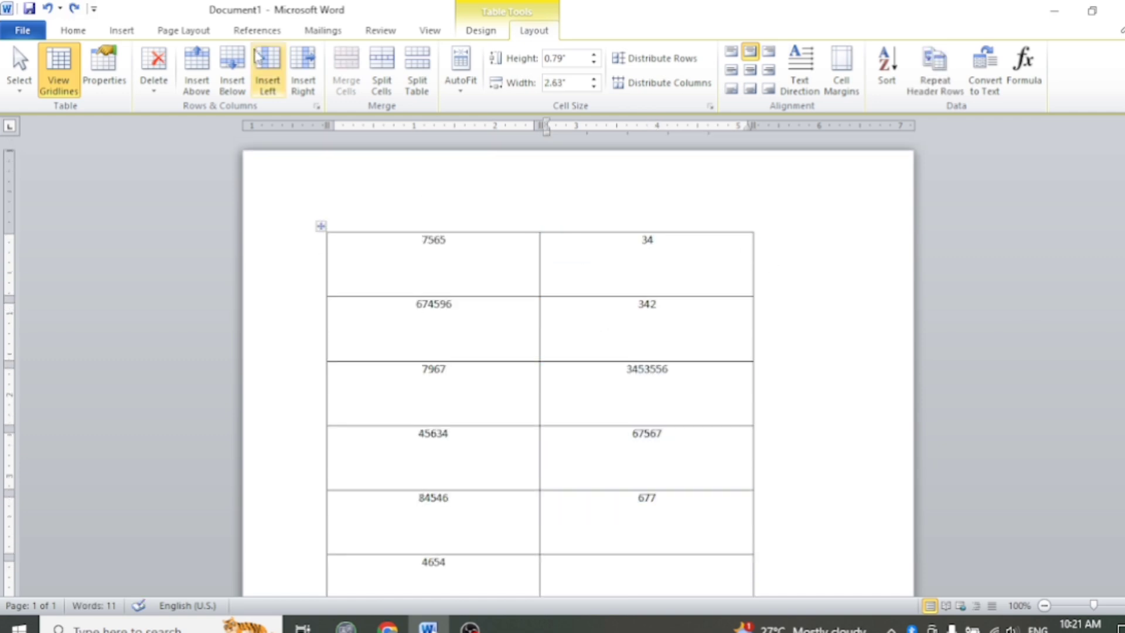
{"action": "left_click", "coordinate": [298, 80]}
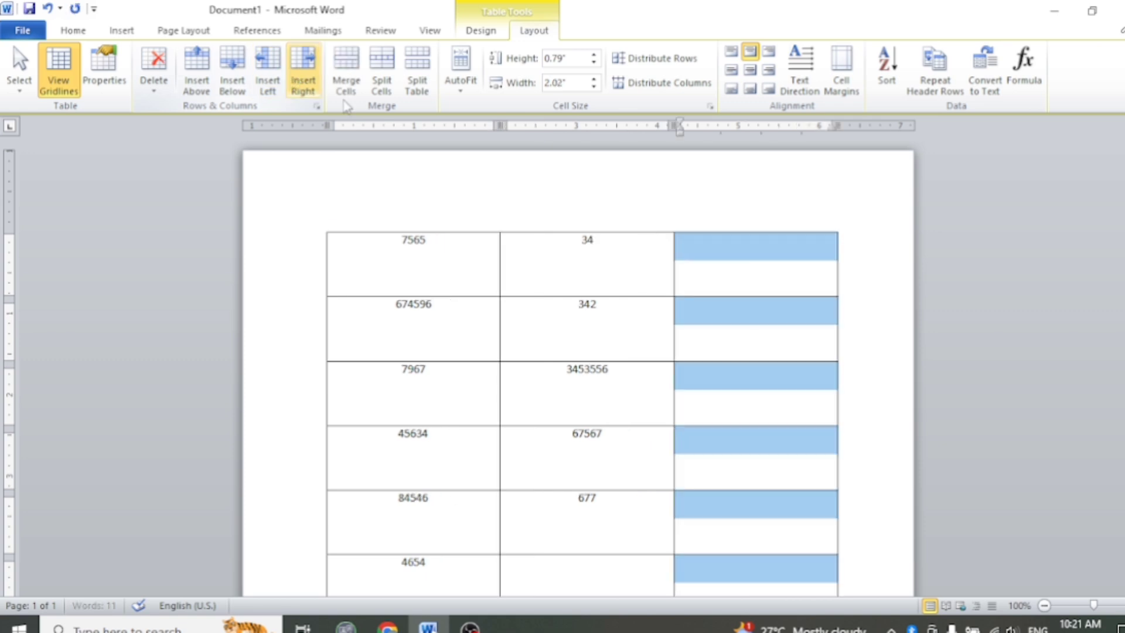
{"action": "left_click", "coordinate": [710, 256]}
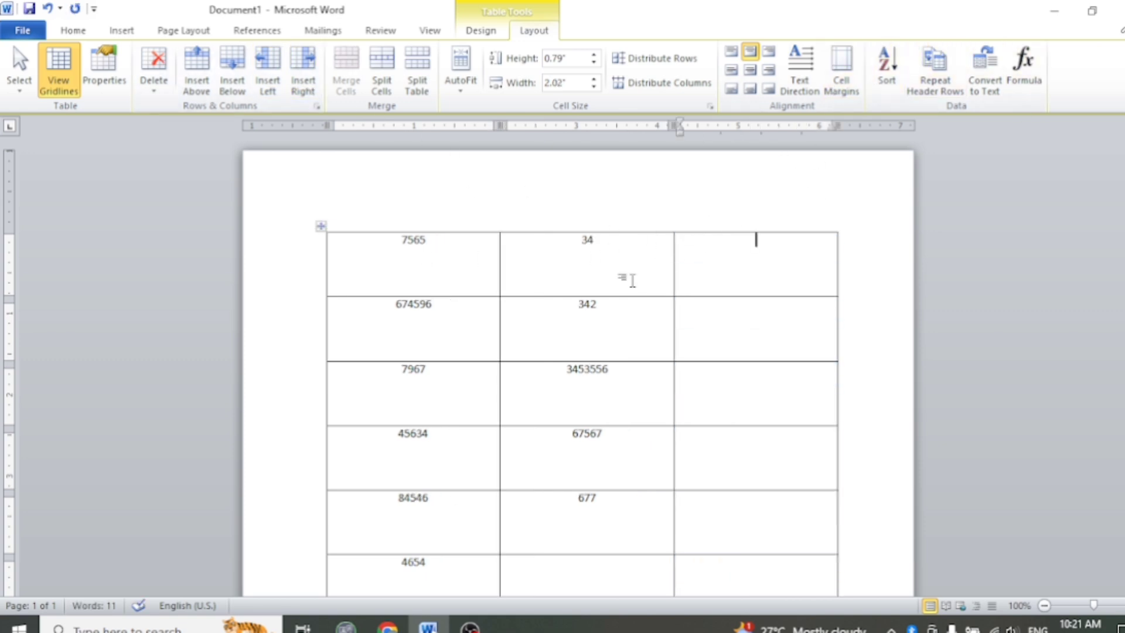
Step: Sort the table by its first column as numbers in descending order, with no header row
{"action": "left_click_drag", "start_coordinate": [395, 242], "coordinate": [420, 588]}
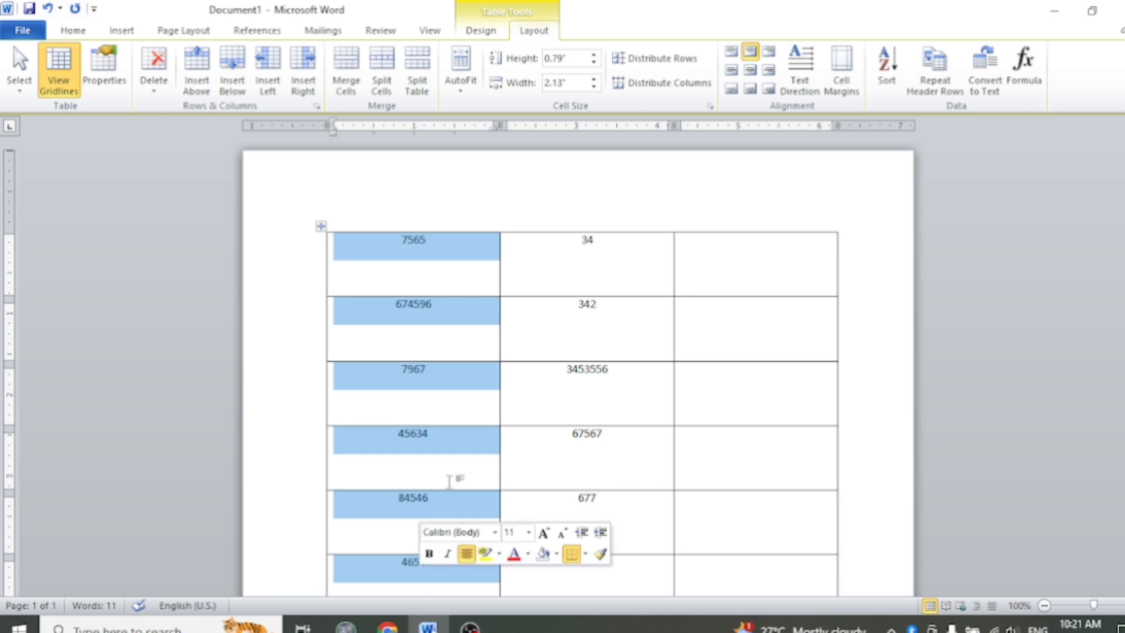
{"action": "left_click", "coordinate": [886, 69]}
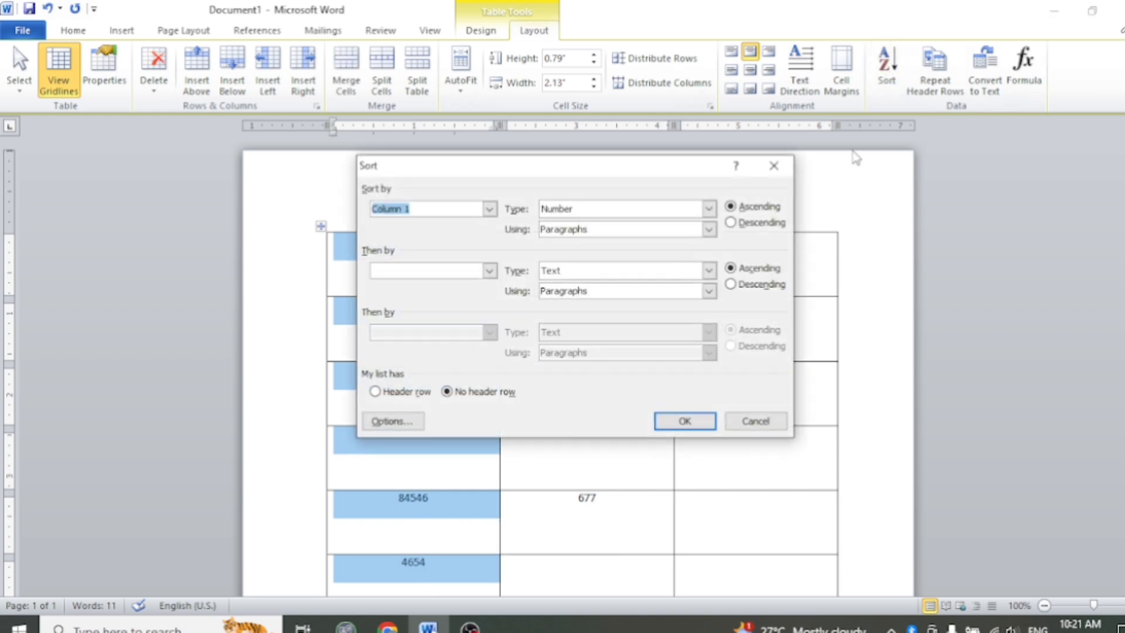
{"action": "left_click", "coordinate": [731, 223]}
{"action": "left_click", "coordinate": [683, 420]}
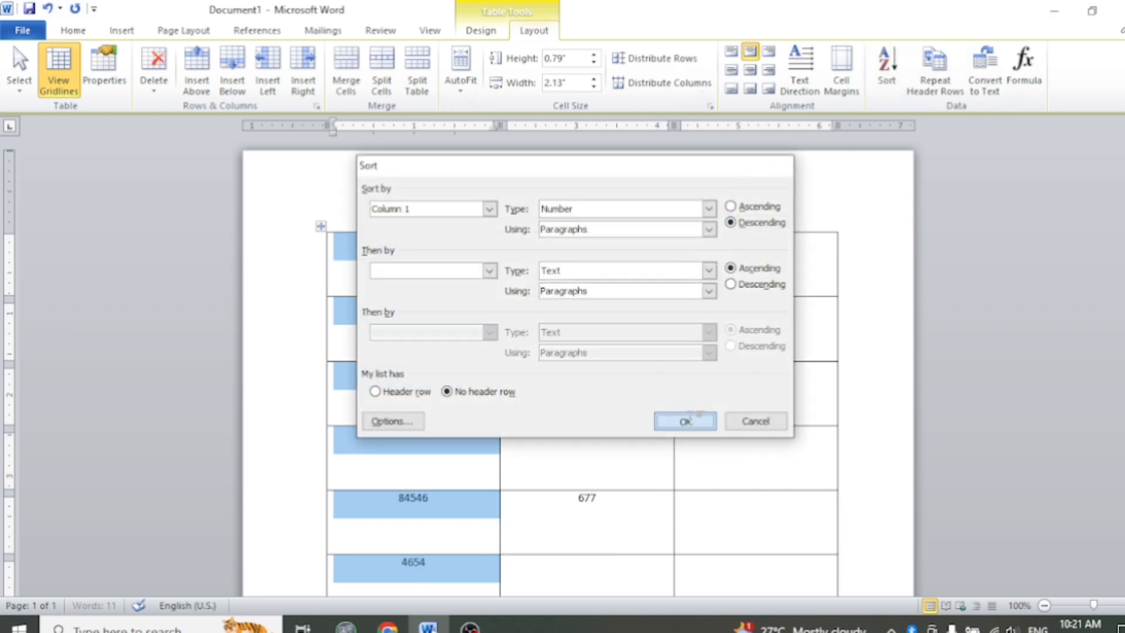
Step: Sort the table again by Column 1, this time in ascending number order
{"action": "left_click", "coordinate": [887, 70]}
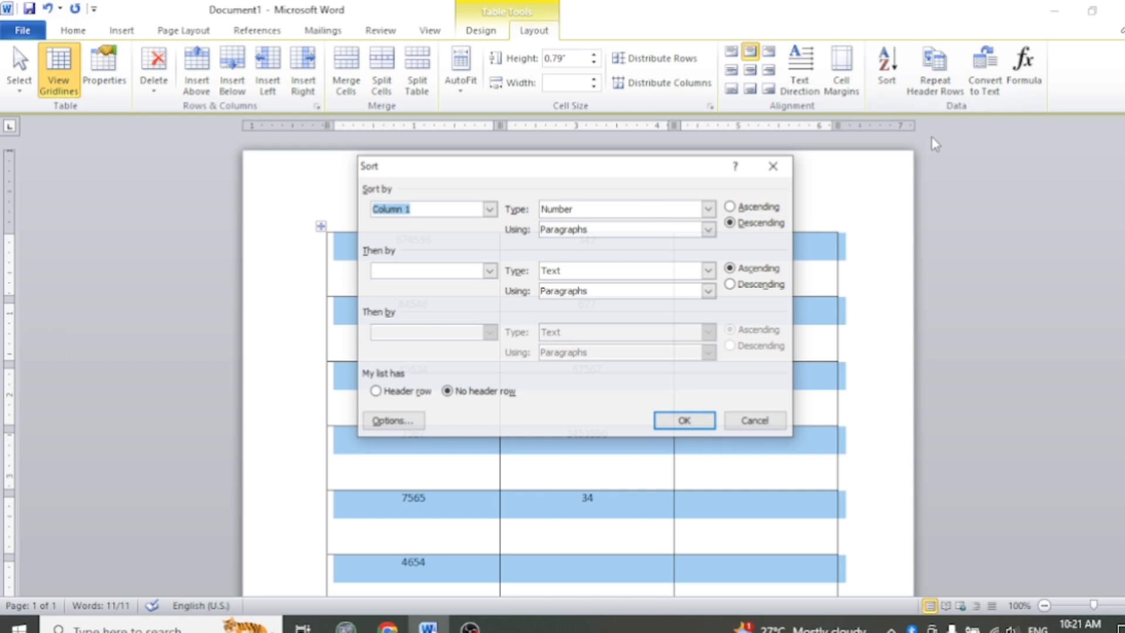
{"action": "left_click", "coordinate": [742, 207]}
{"action": "left_click", "coordinate": [680, 420]}
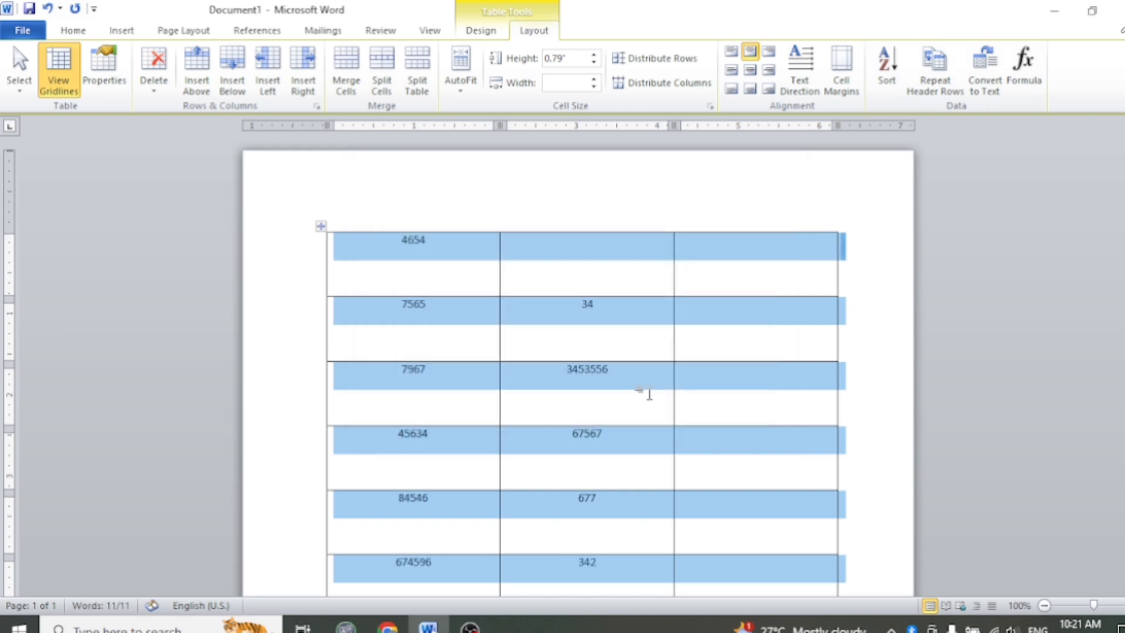
{"action": "left_click", "coordinate": [447, 255]}
{"action": "left_click_drag", "start_coordinate": [430, 246], "coordinate": [419, 517]}
Step: Enter 3245353 in the empty second-column cell of the table's first row
{"action": "left_click", "coordinate": [567, 256]}
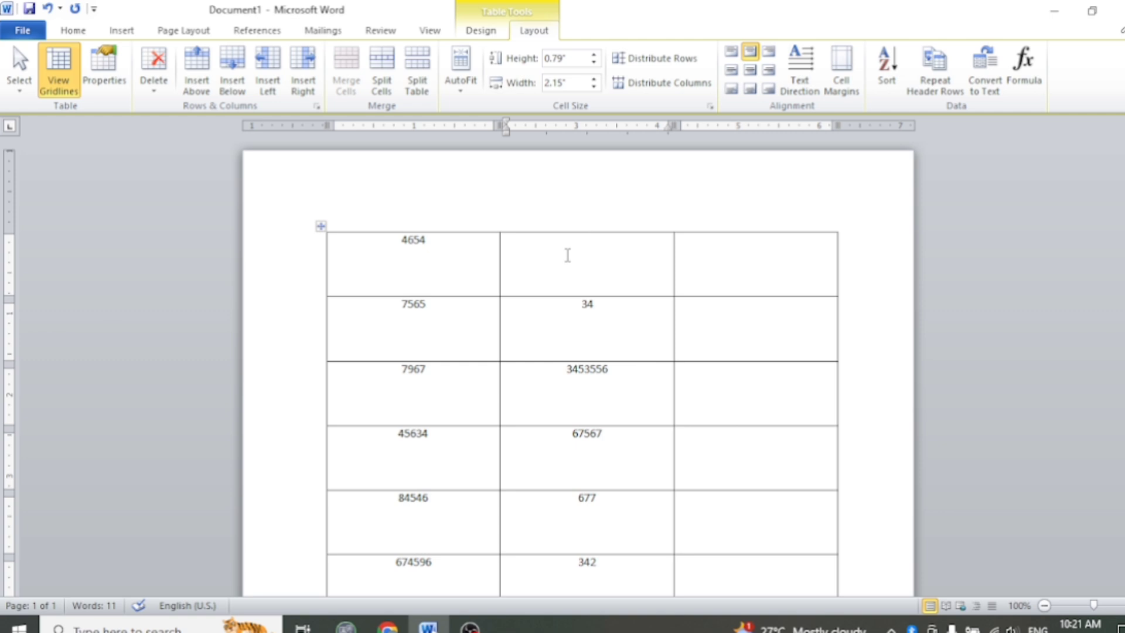
{"action": "type", "text": "3245353"}
{"action": "left_click", "coordinate": [703, 258]}
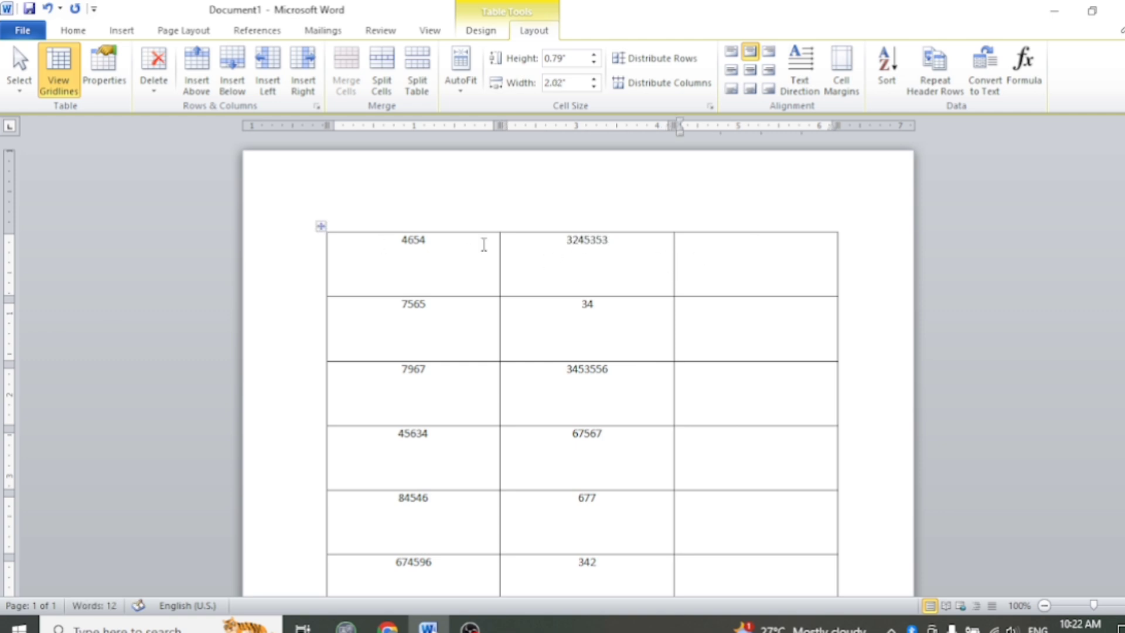
Step: Open the table's default cell margin options, adjust the top margin and apply the settings
{"action": "left_click", "coordinate": [850, 94]}
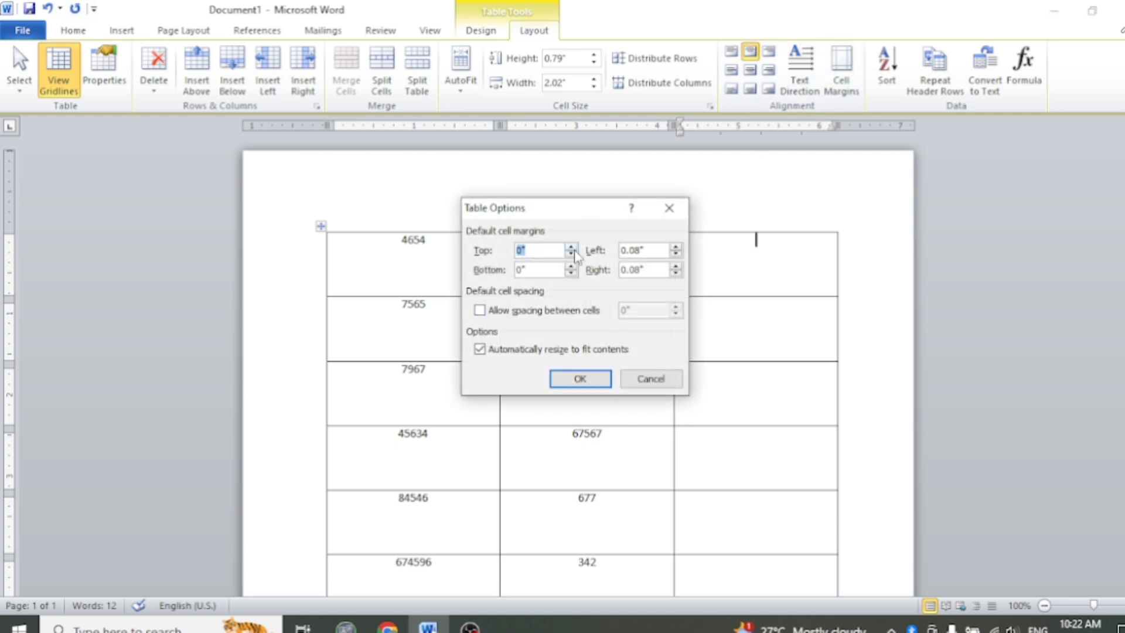
{"action": "left_click", "coordinate": [571, 254]}
{"action": "left_click", "coordinate": [580, 378]}
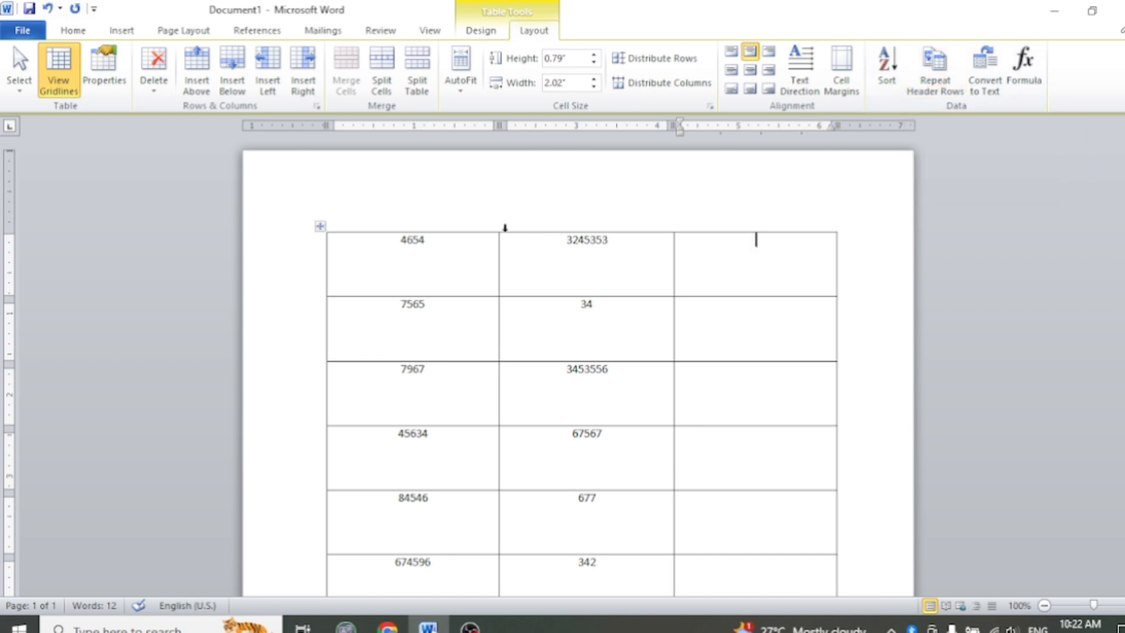
Step: Delete the whole table and start a plain text list with the line "Student Name,"
{"action": "key", "text": "ctrl+a"}
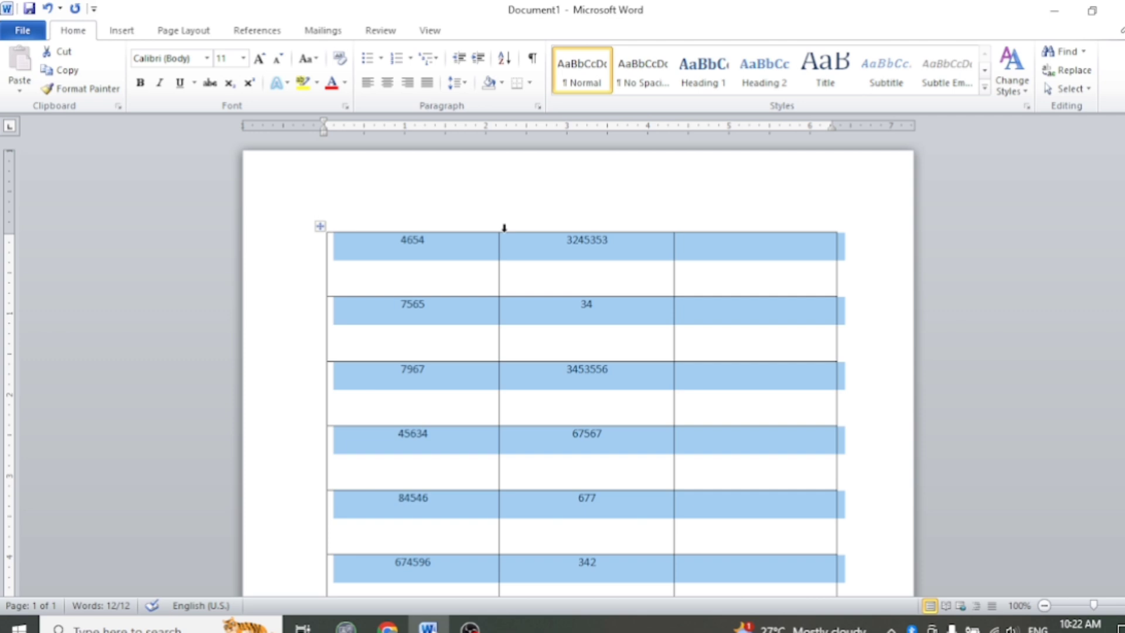
{"action": "key", "text": "Delete"}
{"action": "type", "text": "Student Name,"}
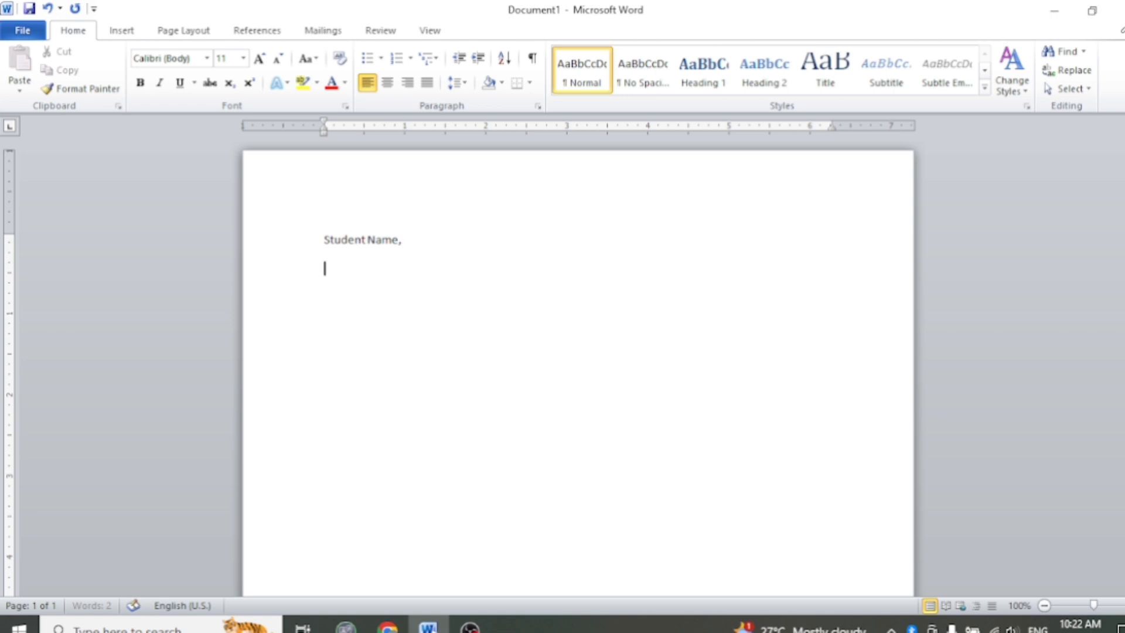
Step: Add "Father name,", "Village", "Mobile number" and "Pincode" as separate lines below the first line
{"action": "key", "text": "BackSpace"}
{"action": "key", "text": "BackSpace"}
{"action": "key", "text": "BackSpace"}
{"action": "type", "text": "her"}
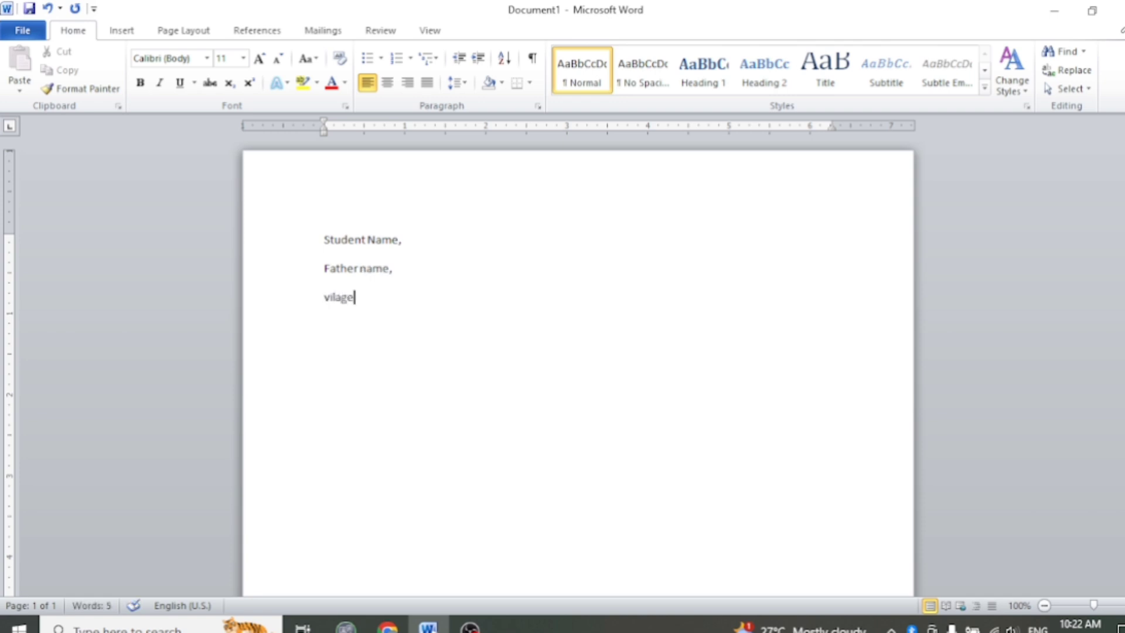
{"action": "type", "text": "mo"}
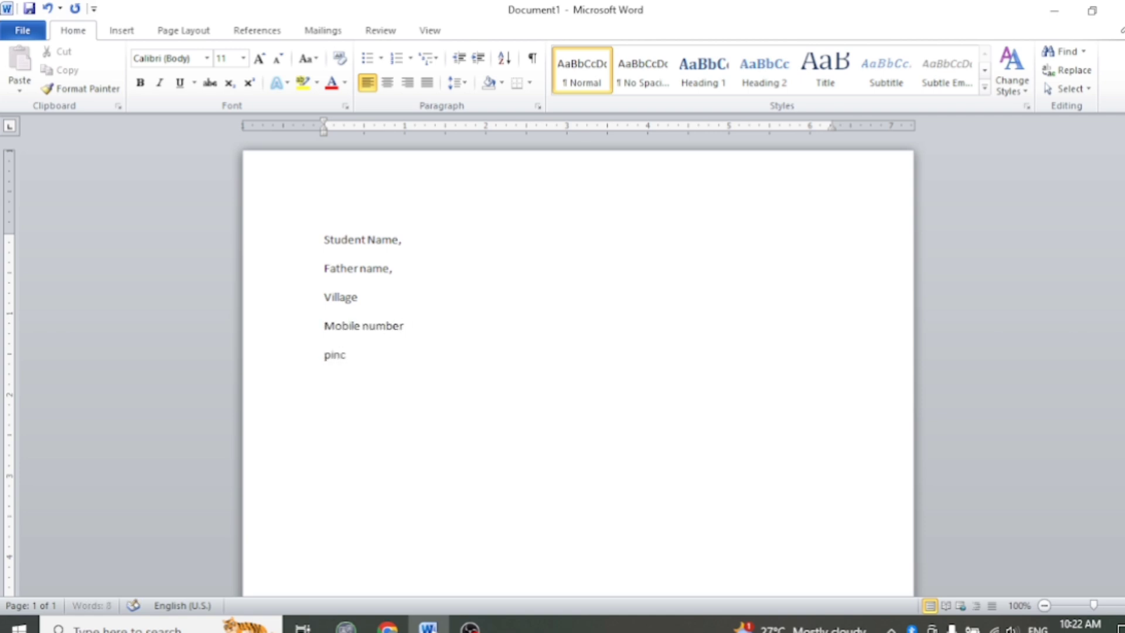
{"action": "type", "text": "oed"}
{"action": "key", "text": "BackSpace"}
{"action": "key", "text": "BackSpace"}
{"action": "key", "text": "BackSpace"}
Step: Put a comma after Village, Mobile number and Pincode so that every line ends with one
{"action": "type", "text": "\\,"}
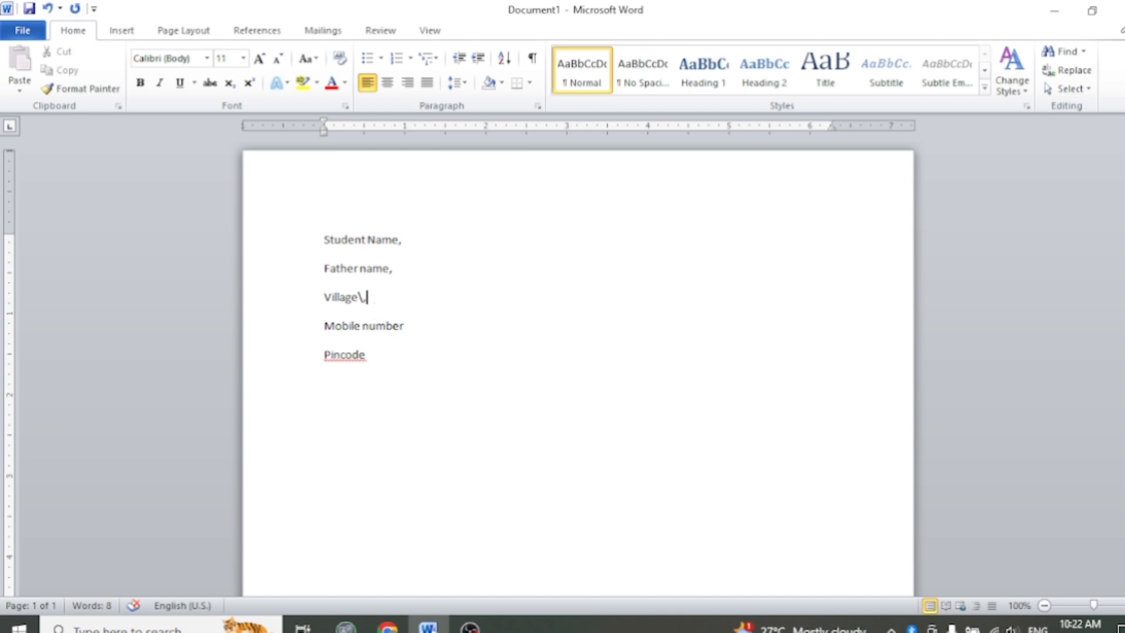
{"action": "key", "text": "BackSpace"}
{"action": "key", "text": "BackSpace"}
{"action": "left_click", "coordinate": [405, 325]}
{"action": "type", "text": ","}
{"action": "left_click", "coordinate": [371, 355]}
{"action": "type", "text": ","}
Step: Try inserting a table directly from the five selected text lines, and undo the insertion
{"action": "left_click_drag", "start_coordinate": [321, 239], "coordinate": [385, 384]}
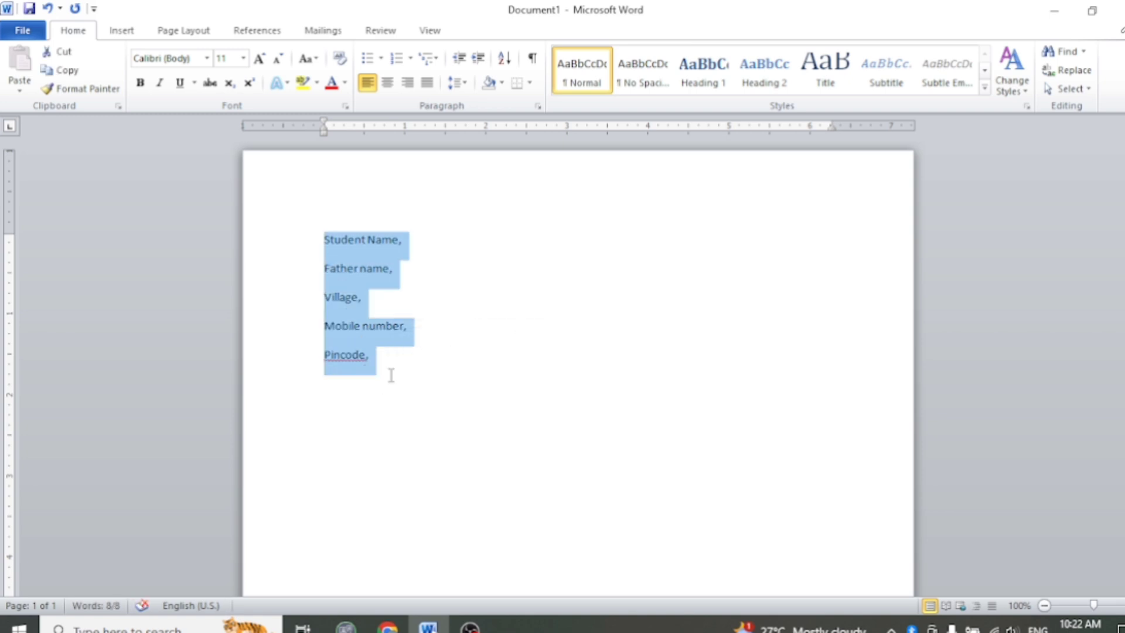
{"action": "key", "text": "alt+n"}
{"action": "key", "text": "t"}
{"action": "key", "text": "i"}
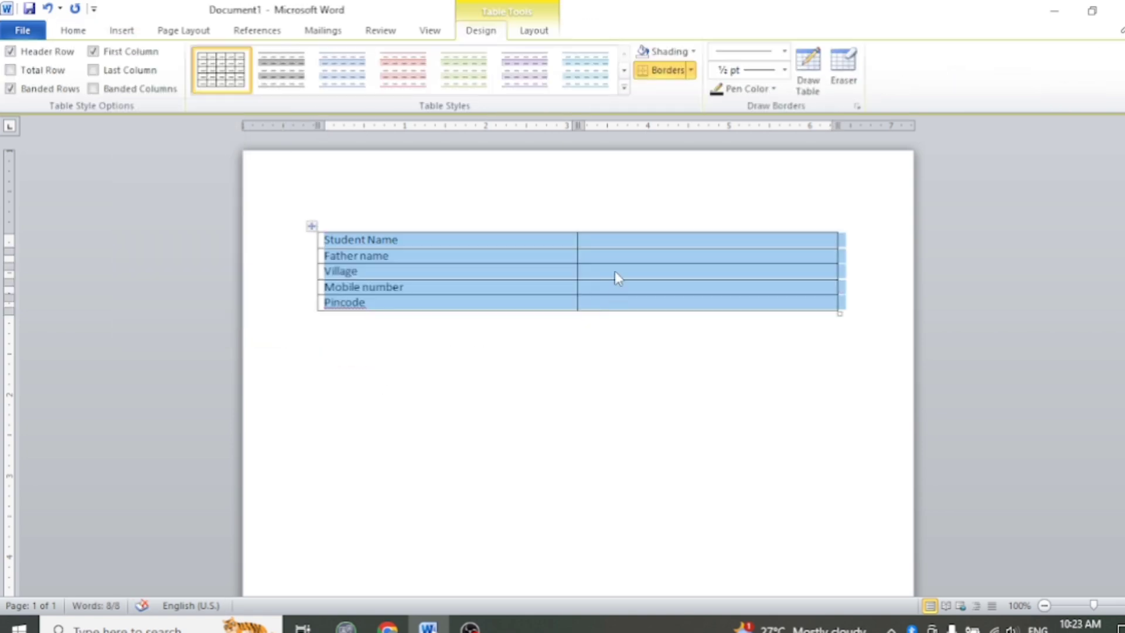
{"action": "left_click", "coordinate": [616, 242]}
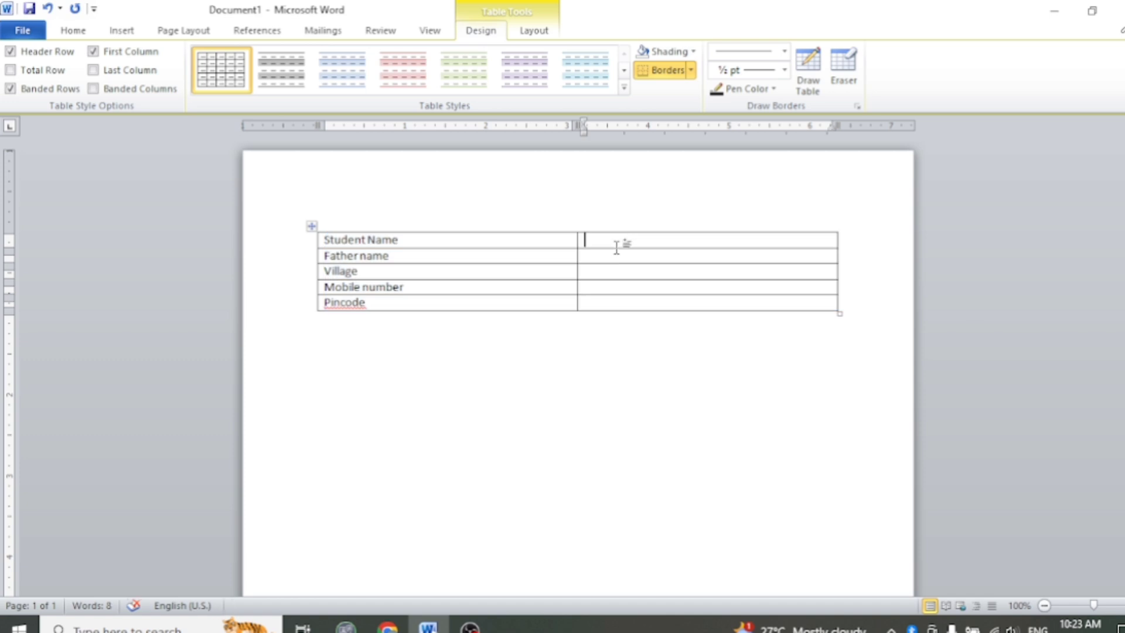
{"action": "key", "text": "ctrl+z"}
{"action": "left_click", "coordinate": [431, 276]}
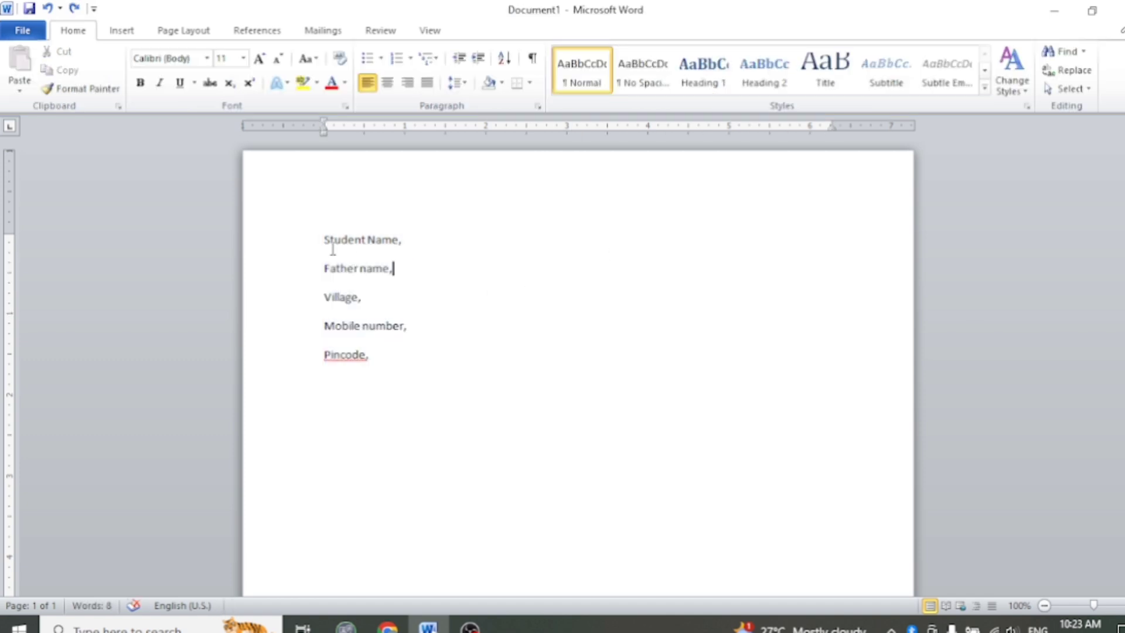
Step: Convert the five lines of text into a 2-column table separated at commas, using AutoFit to window
{"action": "left_click_drag", "start_coordinate": [308, 241], "coordinate": [335, 407]}
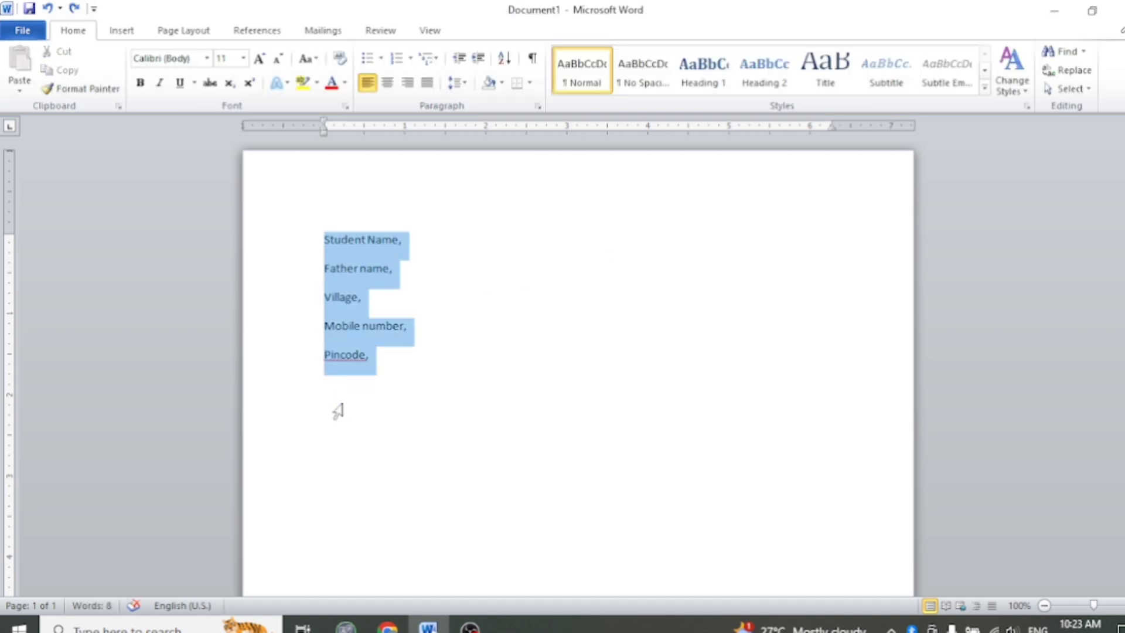
{"action": "left_click", "coordinate": [124, 32]}
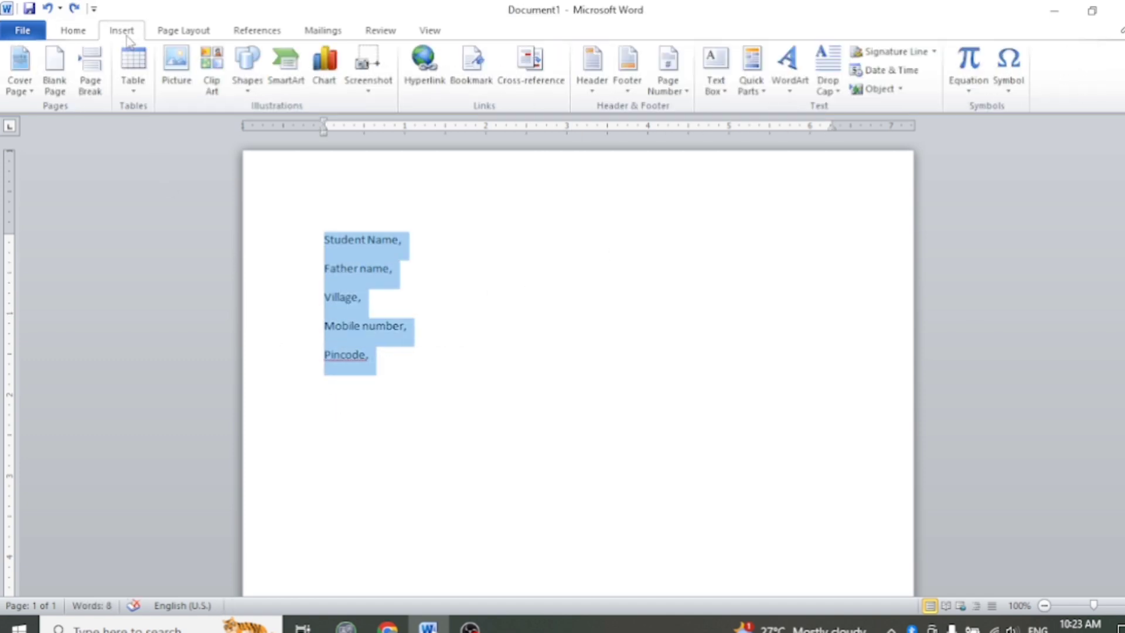
{"action": "left_click", "coordinate": [132, 88]}
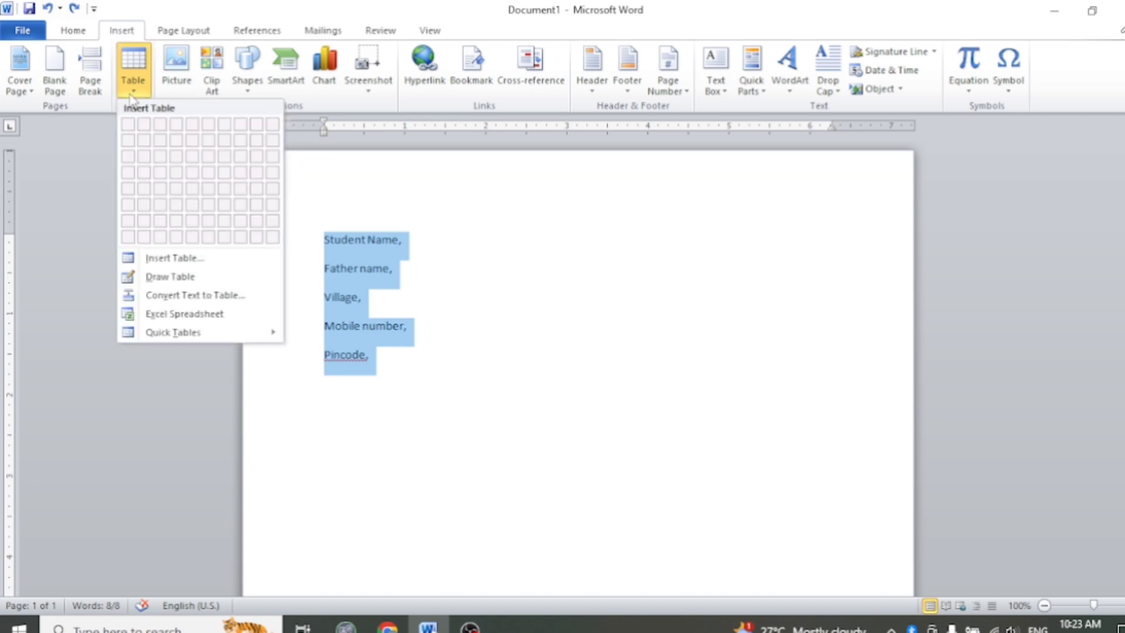
{"action": "left_click", "coordinate": [213, 296]}
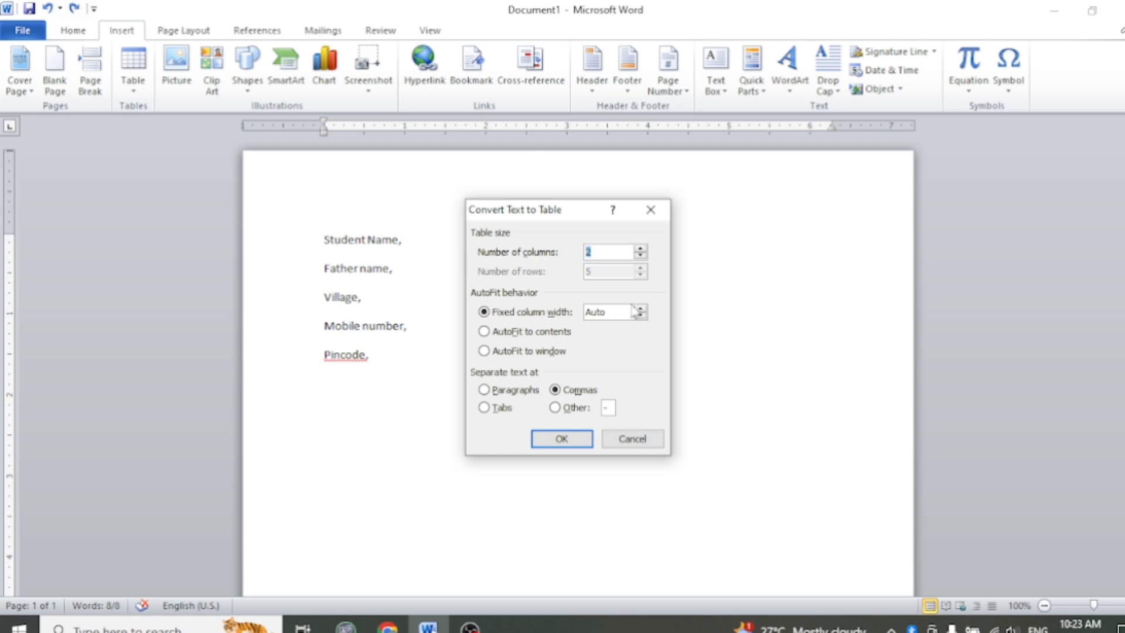
{"action": "left_click", "coordinate": [513, 355]}
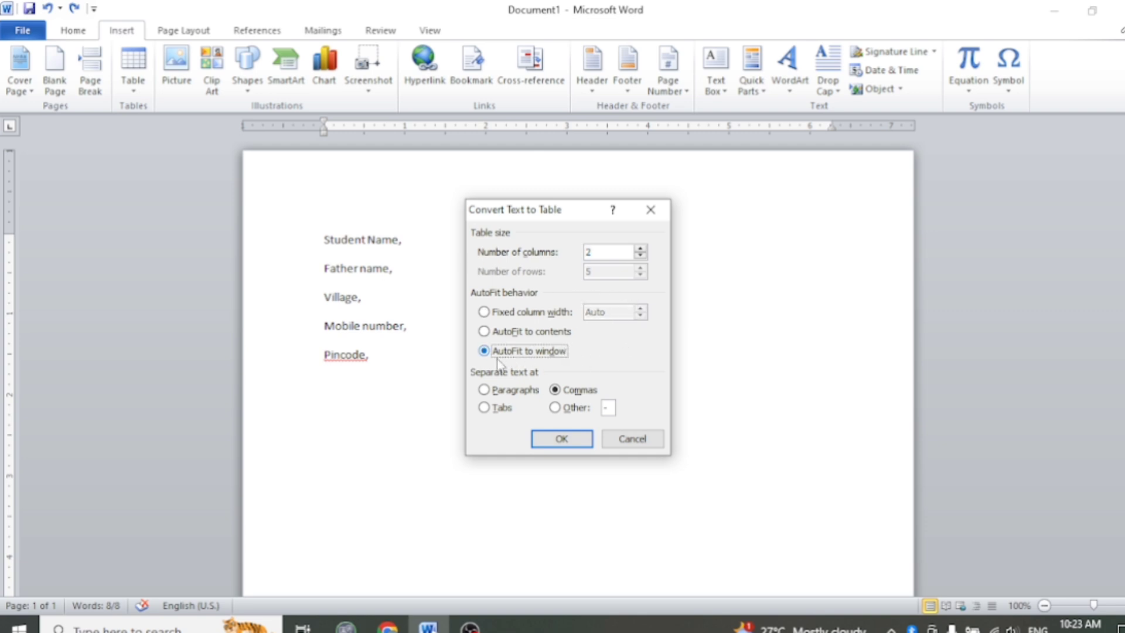
{"action": "left_click", "coordinate": [566, 439]}
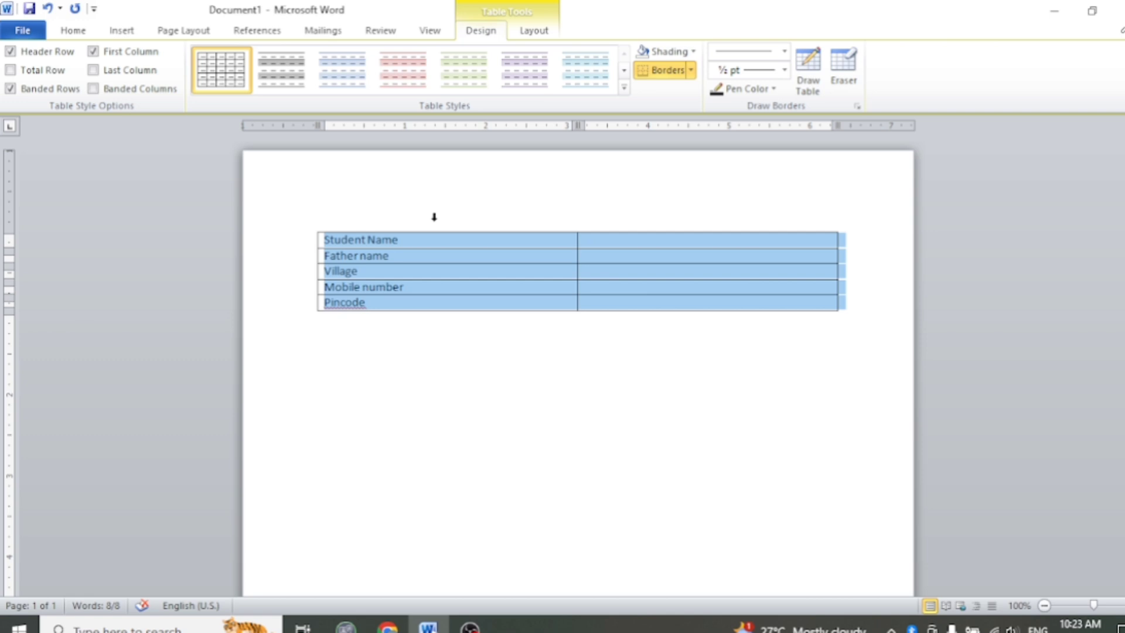
Step: Insert rows below the existing ones repeatedly until the table extends onto a second page
{"action": "left_click", "coordinate": [533, 31]}
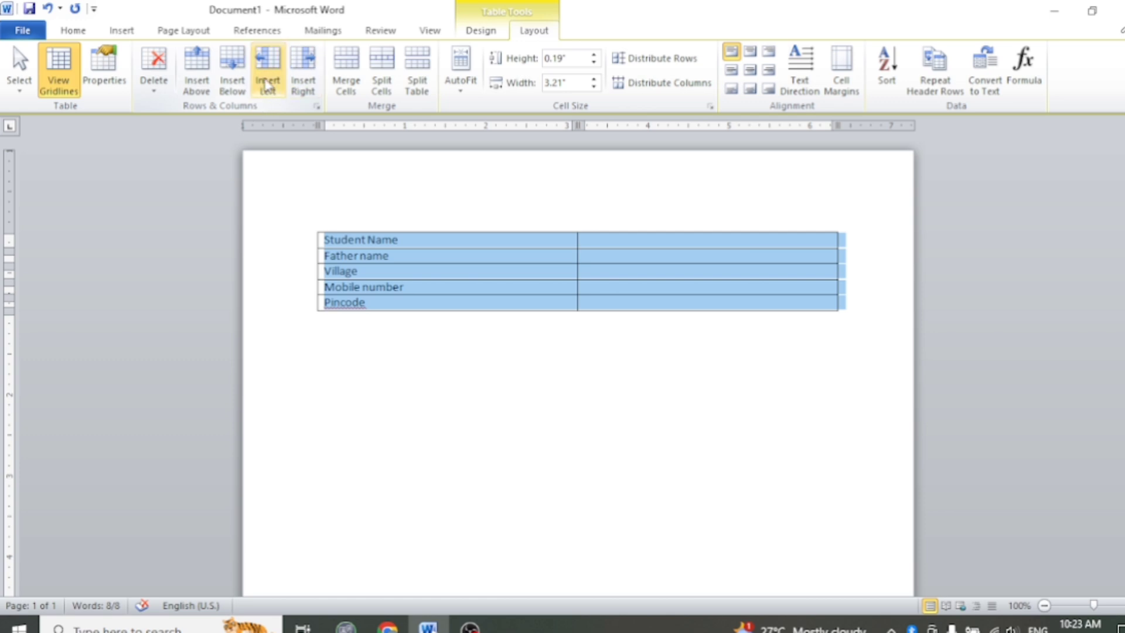
{"action": "left_click", "coordinate": [232, 70]}
{"action": "left_click", "coordinate": [232, 71]}
{"action": "left_click", "coordinate": [232, 70]}
{"action": "left_click", "coordinate": [232, 71]}
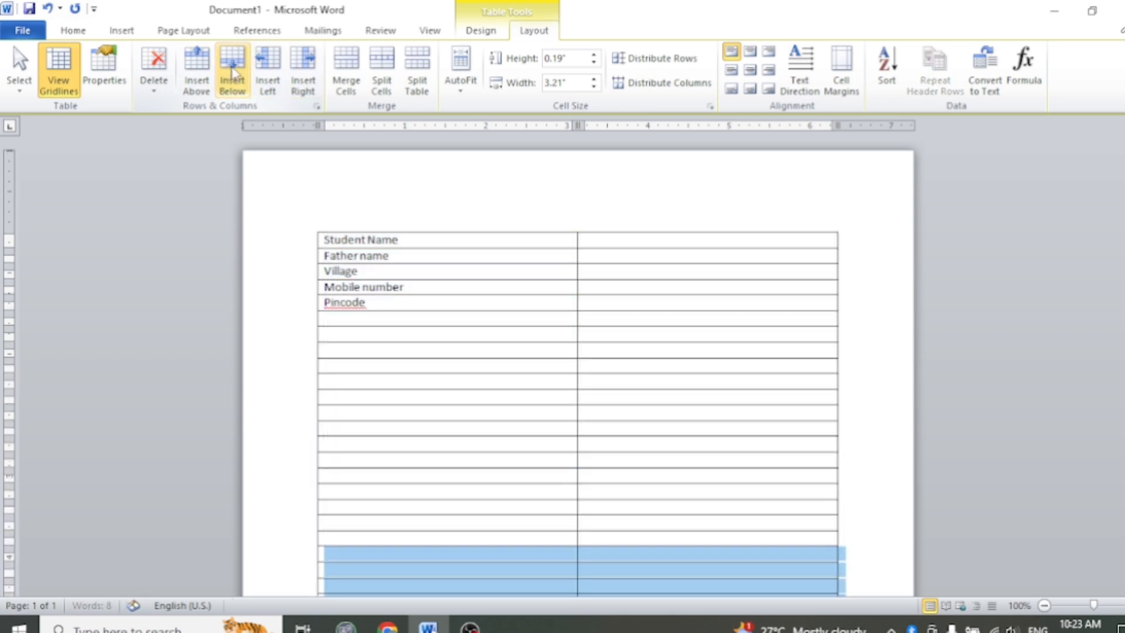
{"action": "left_click", "coordinate": [232, 70]}
{"action": "scroll", "coordinate": [413, 267], "scroll_direction": "down", "scroll_amount": 5}
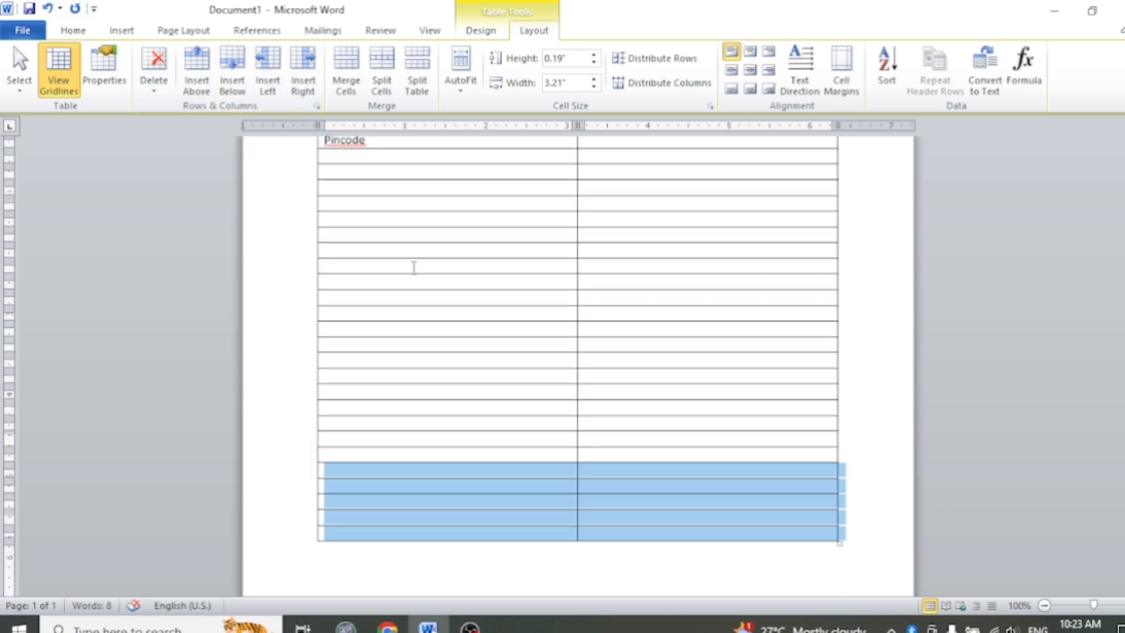
{"action": "left_click", "coordinate": [233, 82]}
{"action": "left_click", "coordinate": [232, 82]}
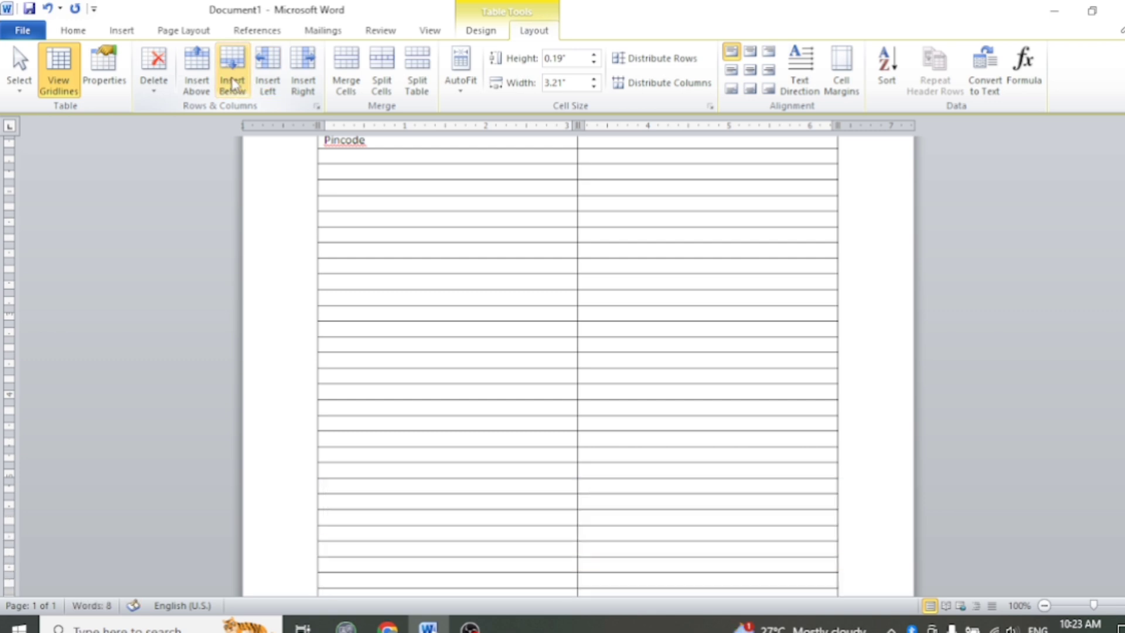
{"action": "scroll", "coordinate": [419, 156], "scroll_direction": "down", "scroll_amount": 1}
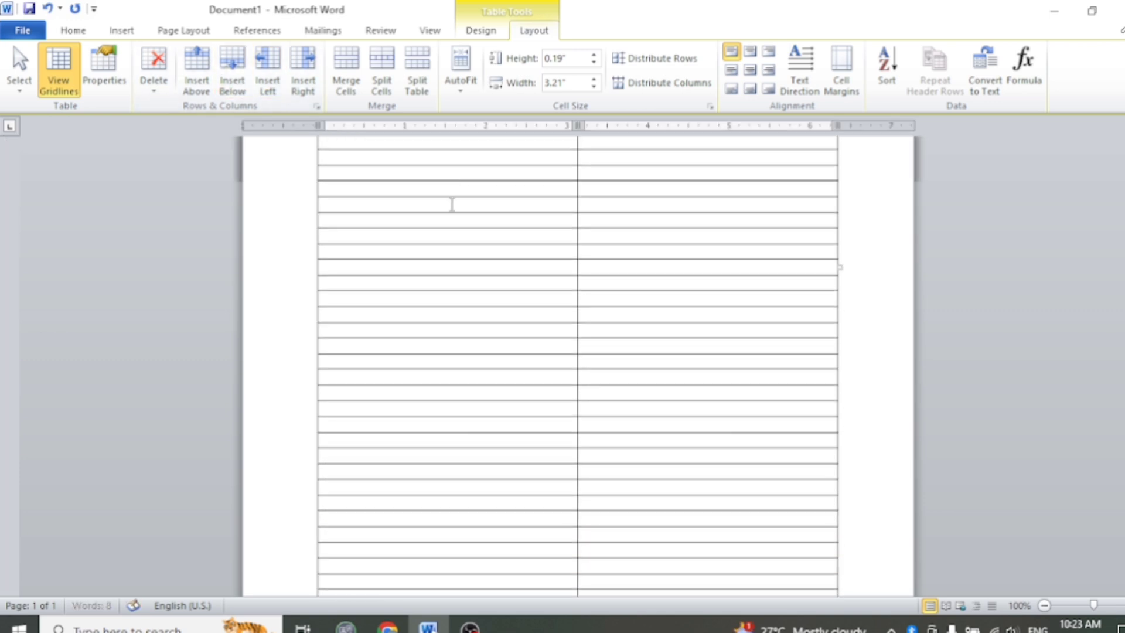
{"action": "scroll", "coordinate": [452, 204], "scroll_direction": "down", "scroll_amount": 10}
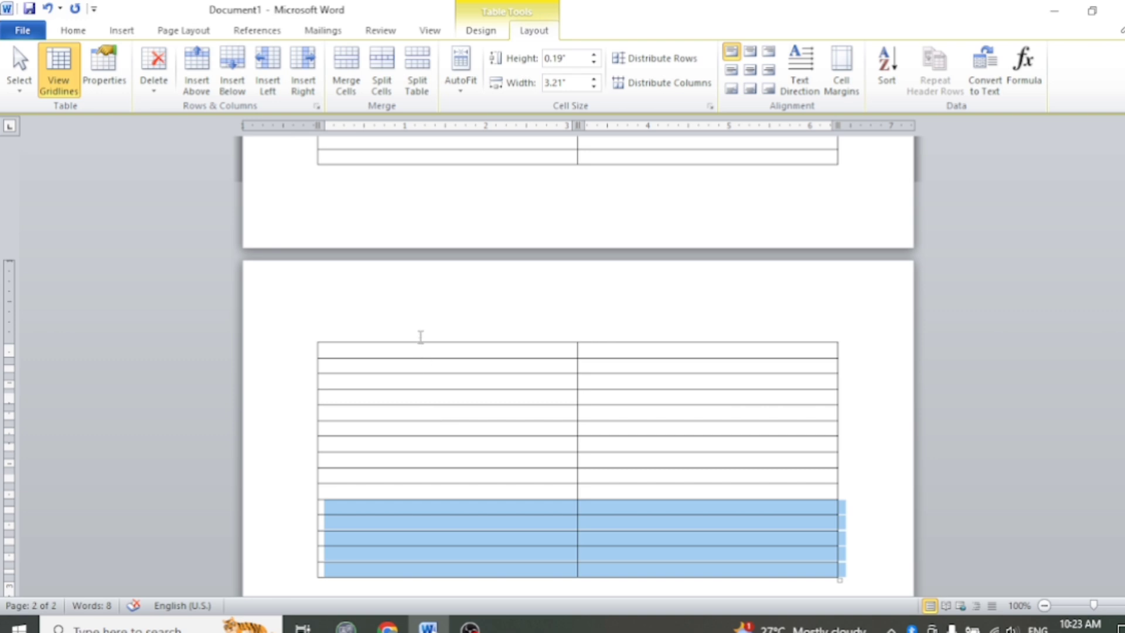
{"action": "left_click", "coordinate": [403, 352]}
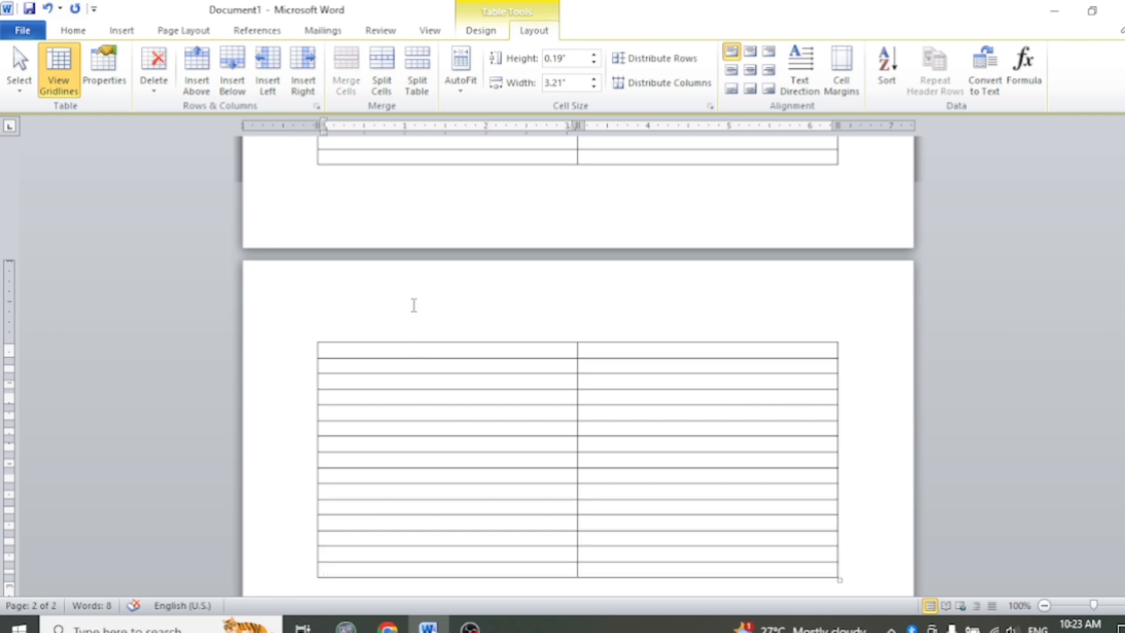
Step: Set the five rows from Student Name to Pincode as repeating header rows and check the following page
{"action": "scroll", "coordinate": [424, 216], "scroll_direction": "up", "scroll_amount": 12}
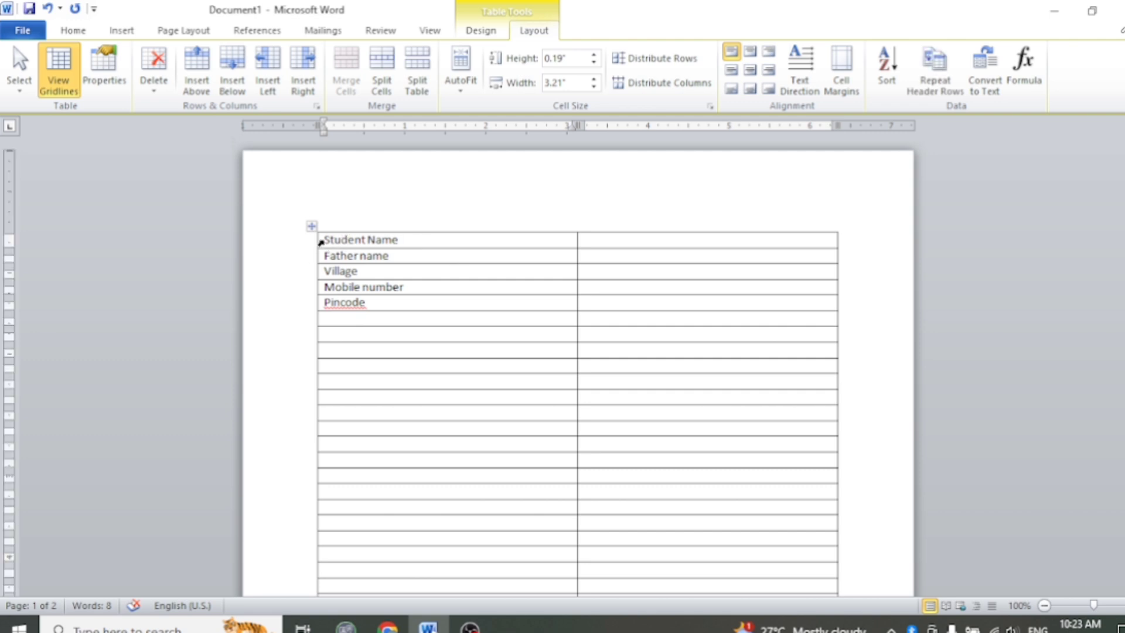
{"action": "left_click_drag", "start_coordinate": [321, 242], "coordinate": [355, 308]}
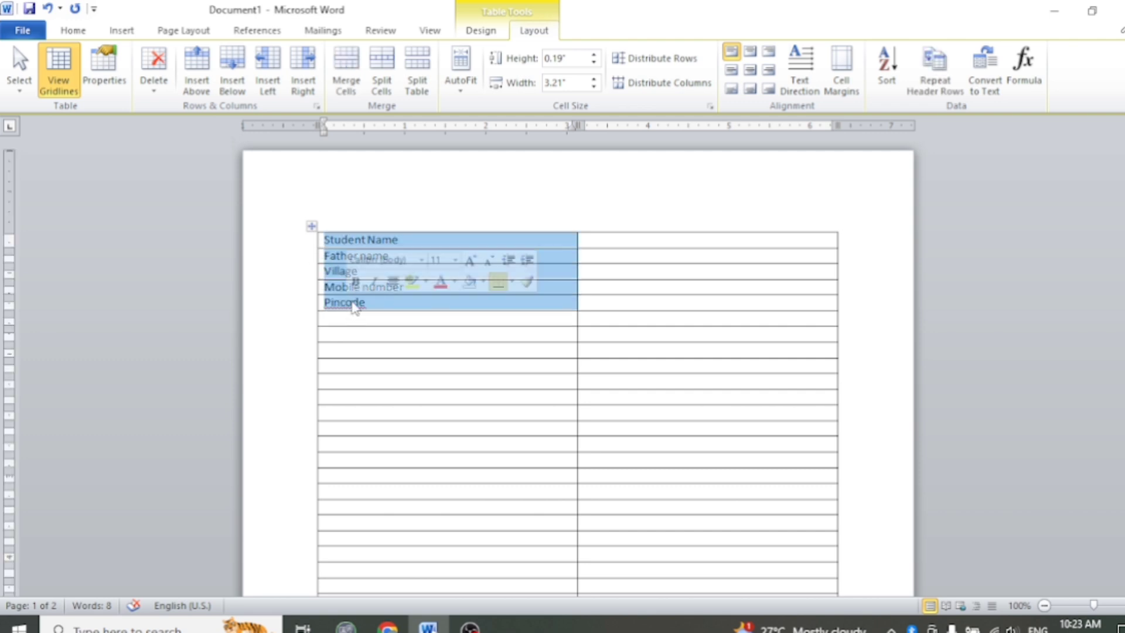
{"action": "left_click", "coordinate": [932, 86]}
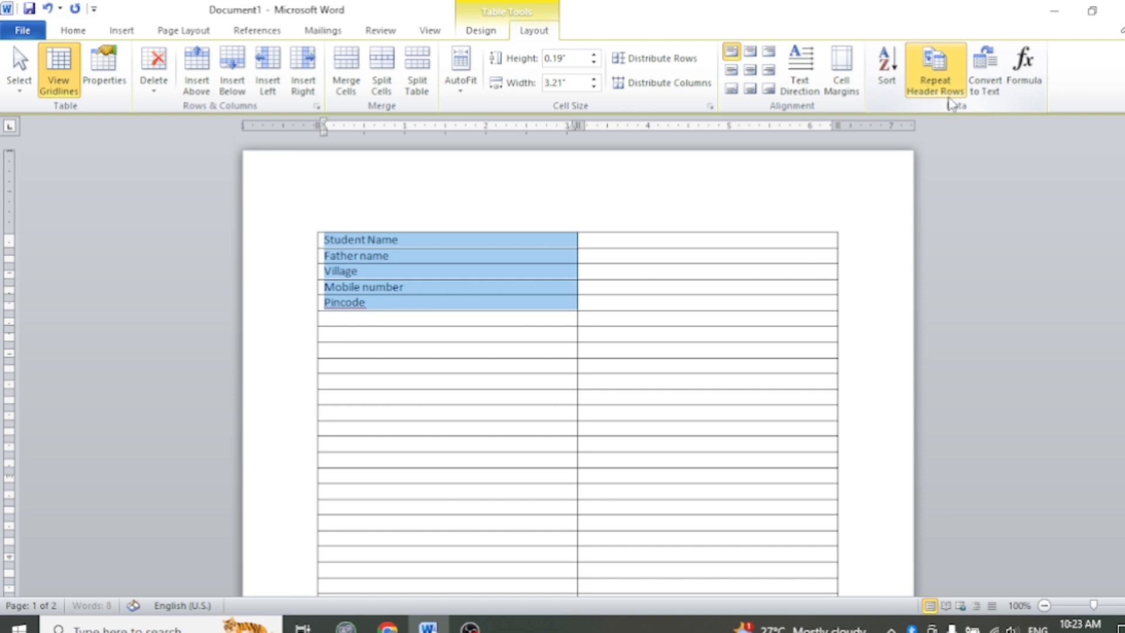
{"action": "scroll", "coordinate": [691, 228], "scroll_direction": "down", "scroll_amount": 14}
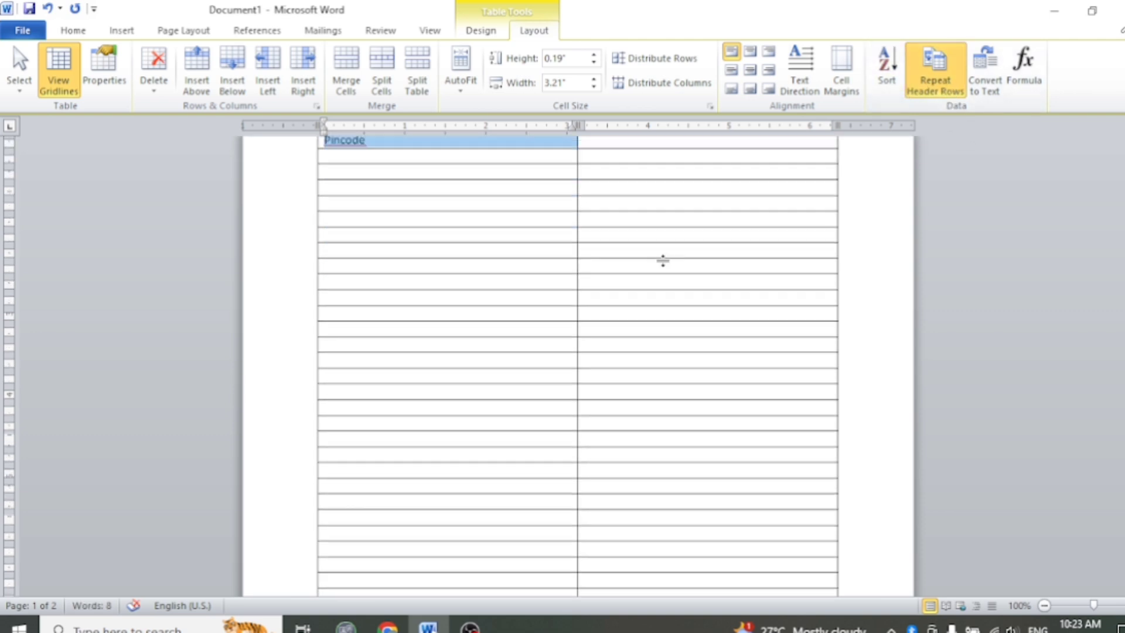
Step: Add empty rows to the end of the table until it extends onto a third page
{"action": "scroll", "coordinate": [494, 415], "scroll_direction": "down", "scroll_amount": 3}
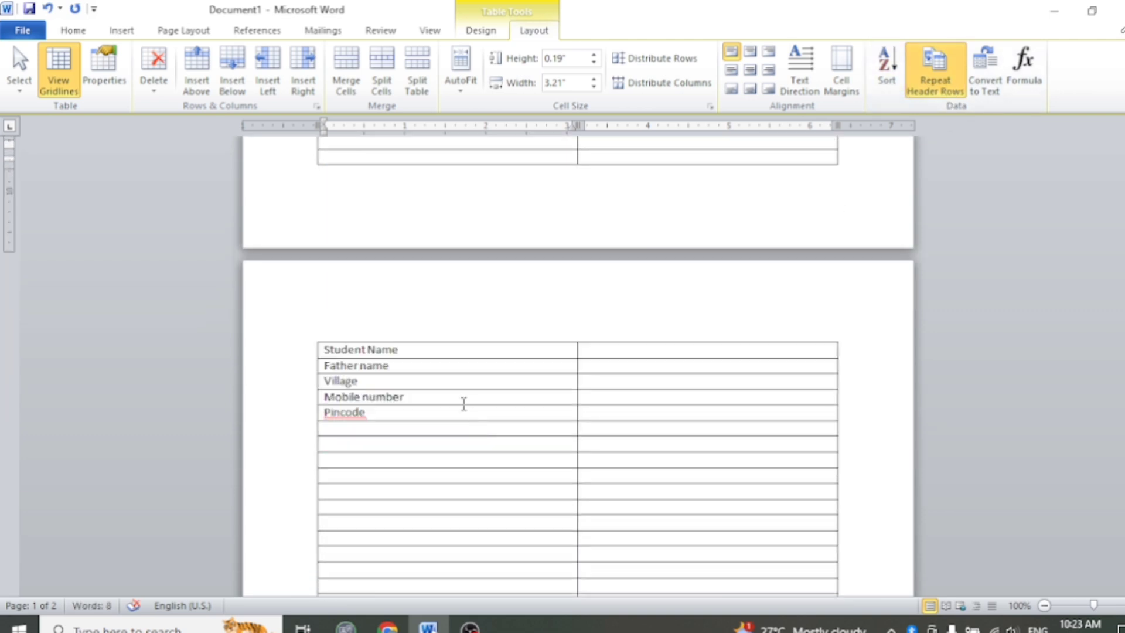
{"action": "left_click", "coordinate": [462, 430]}
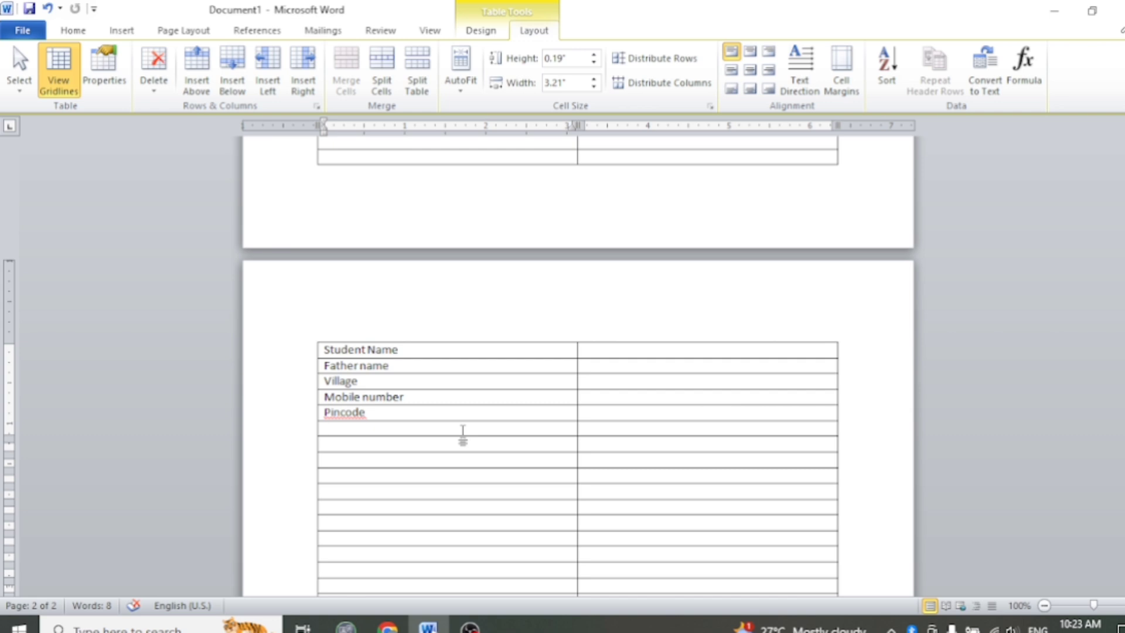
{"action": "key", "text": "Tab"}
{"action": "key", "text": "Tab"}
{"action": "key", "text": "Tab"}
{"action": "key", "text": "Tab"}
{"action": "key", "text": "Tab"}
{"action": "key", "text": "Tab"}
{"action": "key", "text": "Tab"}
{"action": "key", "text": "Tab"}
{"action": "key", "text": "Tab"}
{"action": "key", "text": "Tab"}
{"action": "key", "text": "Tab"}
{"action": "key", "text": "Tab"}
{"action": "key", "text": "Tab"}
{"action": "key", "text": "Tab"}
{"action": "key", "text": "Tab"}
{"action": "key", "text": "Tab"}
{"action": "key", "text": "Tab"}
{"action": "key", "text": "Tab"}
{"action": "key", "text": "Tab"}
{"action": "key", "text": "Tab"}
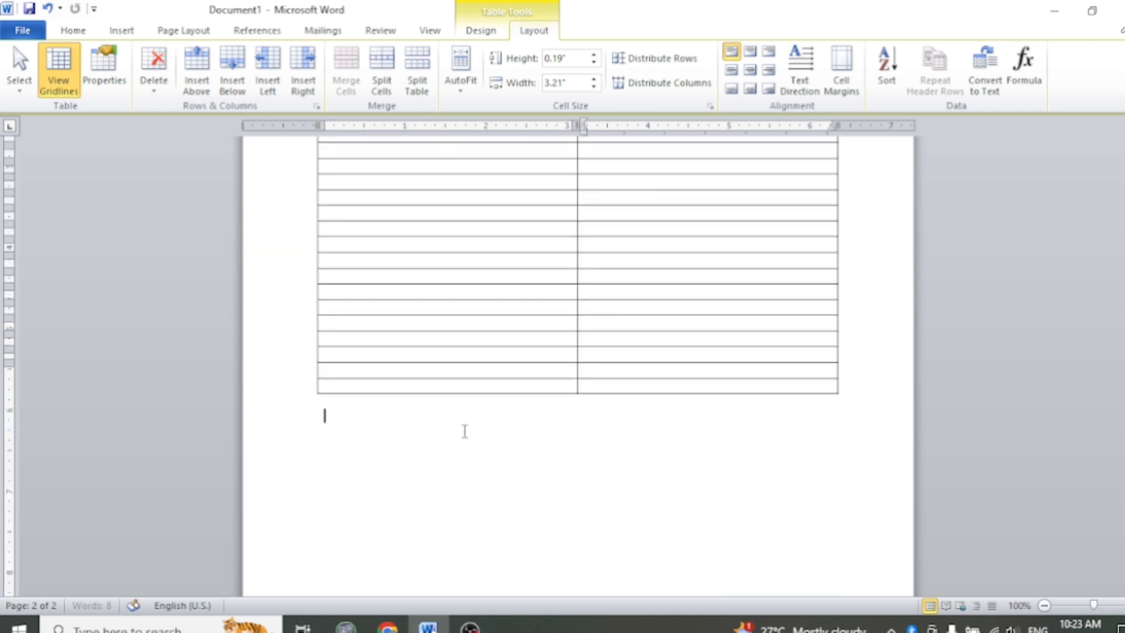
{"action": "key", "text": "Tab"}
{"action": "key", "text": "Tab"}
{"action": "key", "text": "Tab"}
{"action": "key", "text": "Tab"}
{"action": "key", "text": "Tab"}
{"action": "key", "text": "Tab"}
{"action": "key", "text": "Tab"}
{"action": "key", "text": "Tab"}
{"action": "key", "text": "Tab"}
{"action": "key", "text": "Tab"}
{"action": "key", "text": "Tab"}
{"action": "key", "text": "Tab"}
{"action": "key", "text": "Tab"}
{"action": "key", "text": "Tab"}
{"action": "key", "text": "Tab"}
{"action": "key", "text": "Tab"}
{"action": "key", "text": "Tab"}
{"action": "key", "text": "Tab"}
{"action": "key", "text": "Tab"}
{"action": "key", "text": "Tab"}
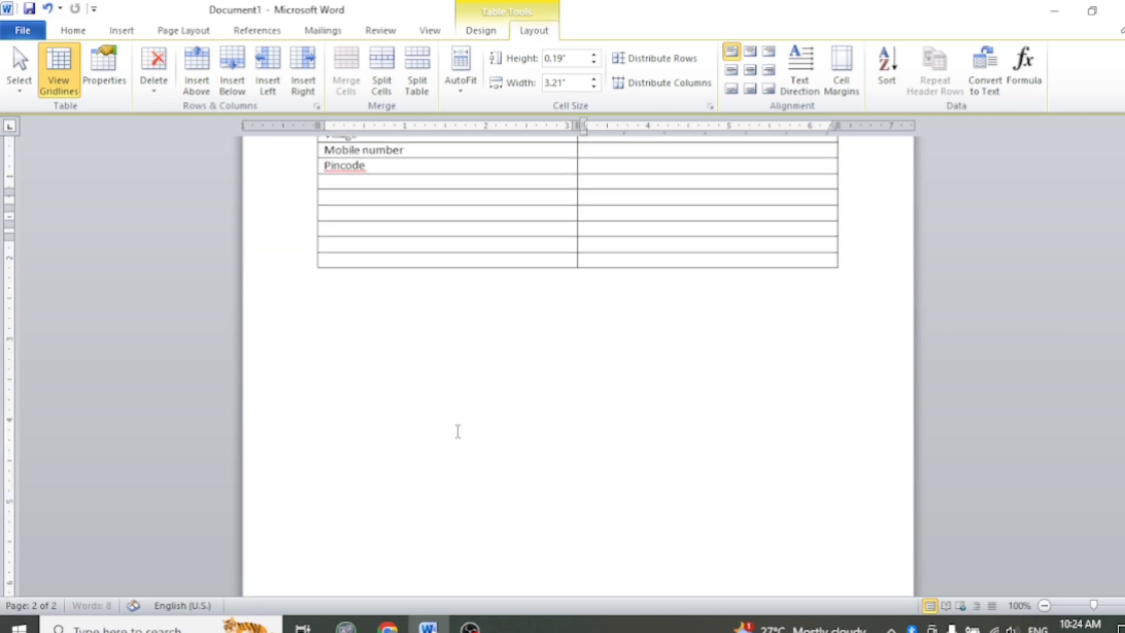
{"action": "key", "text": "Tab"}
{"action": "key", "text": "Tab"}
{"action": "key", "text": "Tab"}
{"action": "key", "text": "Tab"}
{"action": "key", "text": "Tab"}
{"action": "key", "text": "Tab"}
{"action": "key", "text": "Tab"}
{"action": "key", "text": "Tab"}
{"action": "key", "text": "Tab"}
{"action": "key", "text": "Tab"}
{"action": "key", "text": "Tab"}
{"action": "key", "text": "Tab"}
{"action": "key", "text": "Tab"}
{"action": "key", "text": "Tab"}
Step: Examine the repeated header rows from Student Name to Pincode on the second and third pages
{"action": "scroll", "coordinate": [387, 244], "scroll_direction": "up", "scroll_amount": 5}
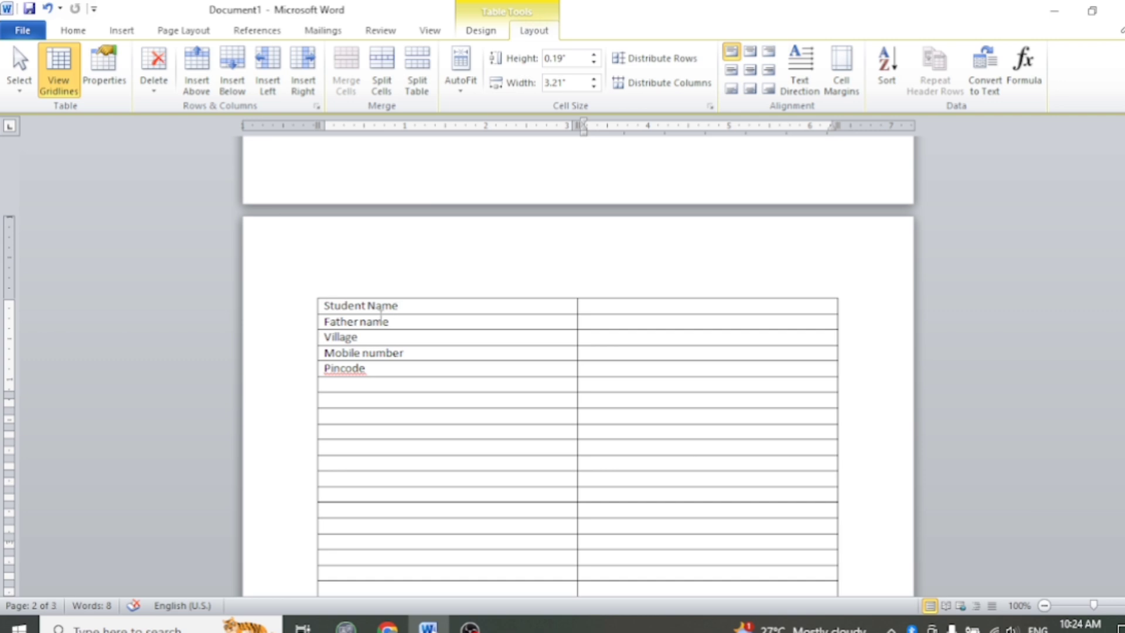
{"action": "scroll", "coordinate": [386, 319], "scroll_direction": "up", "scroll_amount": 7}
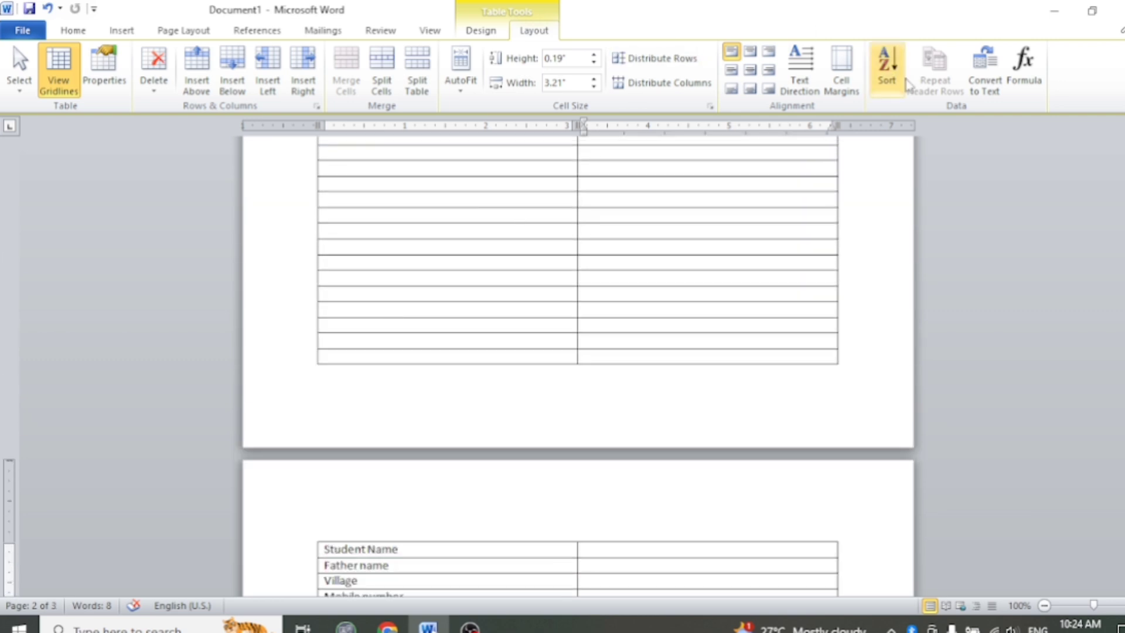
{"action": "scroll", "coordinate": [536, 303], "scroll_direction": "up", "scroll_amount": 5}
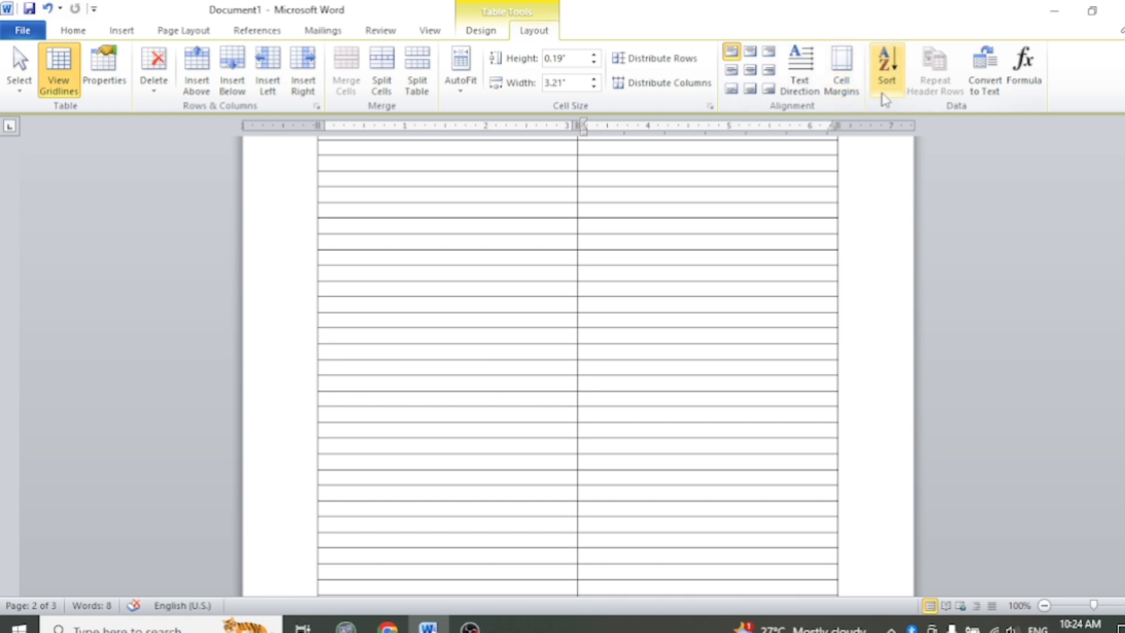
{"action": "scroll", "coordinate": [673, 181], "scroll_direction": "up", "scroll_amount": 5}
{"action": "scroll", "coordinate": [547, 271], "scroll_direction": "up", "scroll_amount": 4}
{"action": "scroll", "coordinate": [618, 402], "scroll_direction": "down", "scroll_amount": 3}
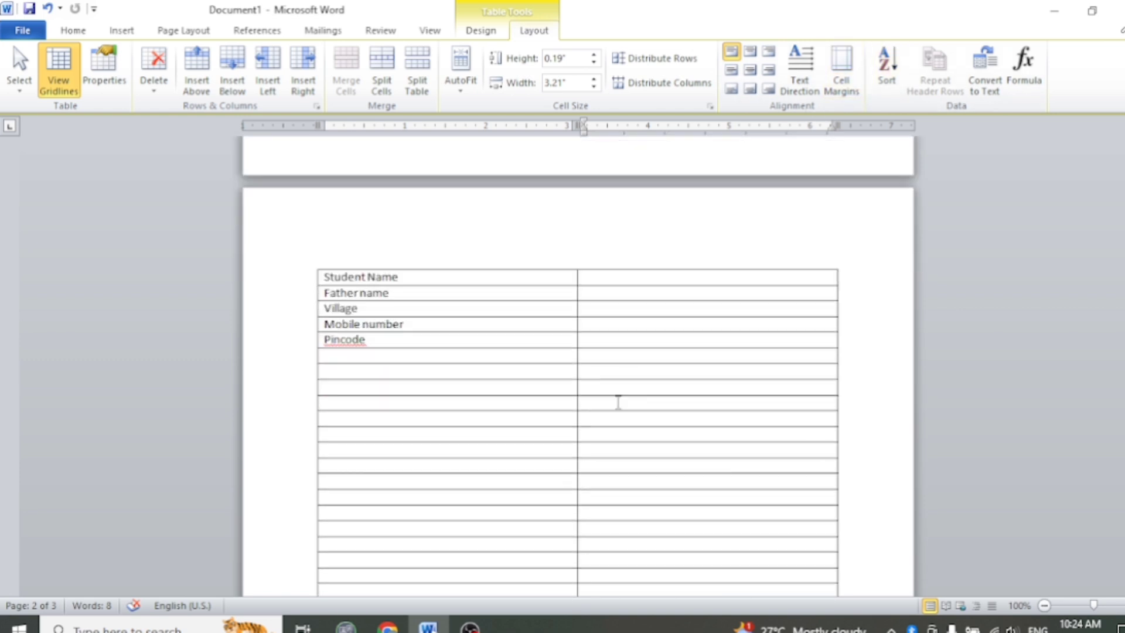
{"action": "scroll", "coordinate": [494, 313], "scroll_direction": "down", "scroll_amount": 3}
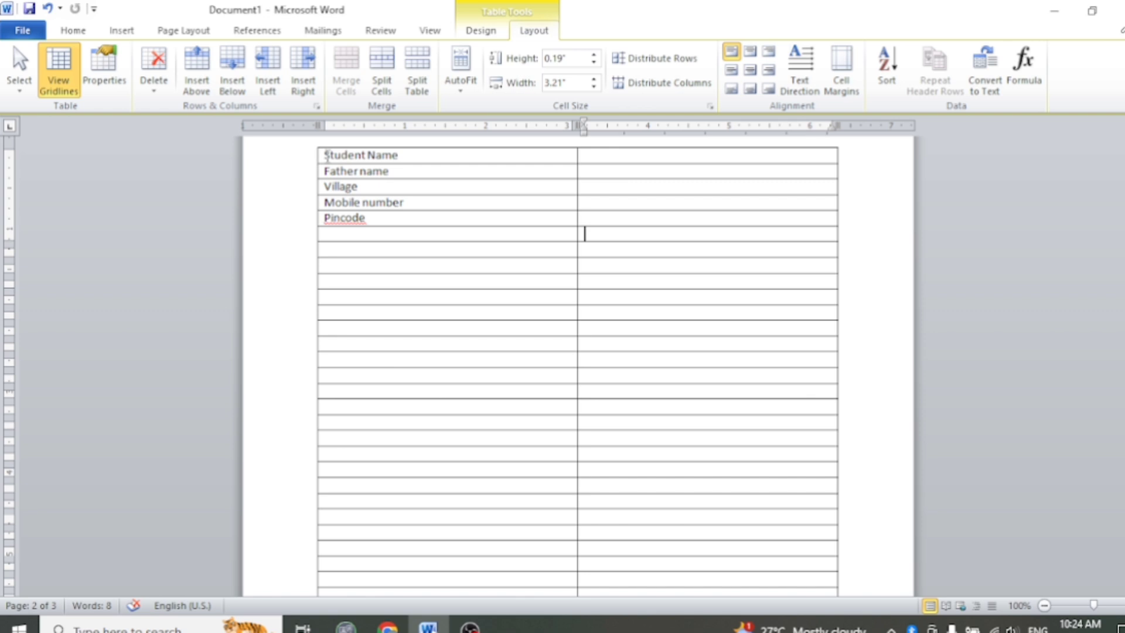
Step: Insert a column to the left of the field names and narrow it to about 0.64"
{"action": "key", "text": "Left"}
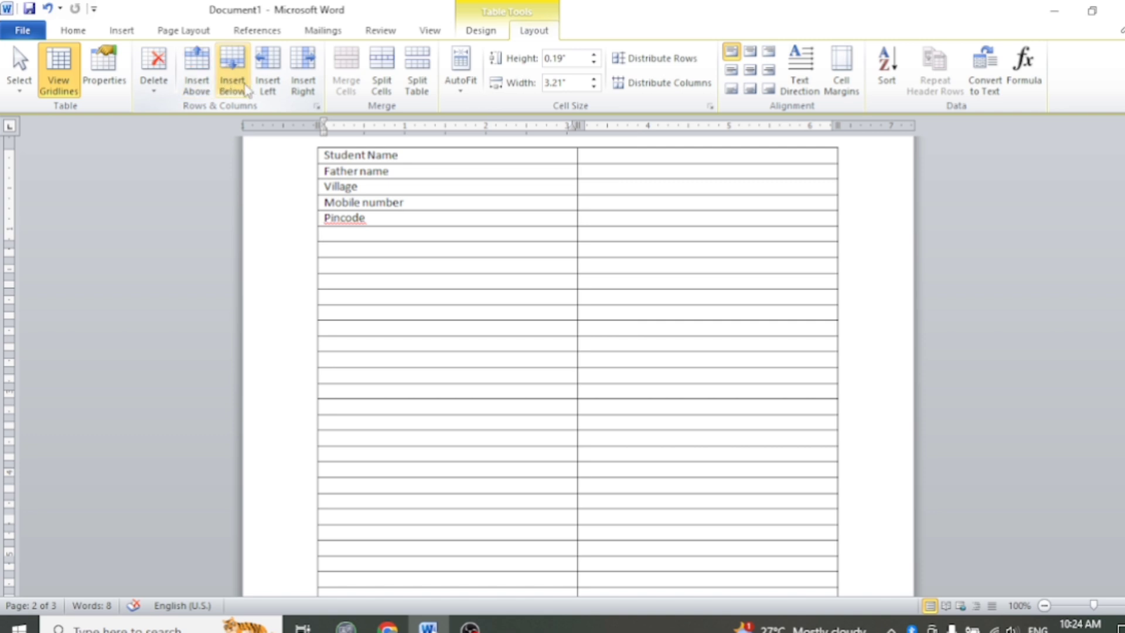
{"action": "left_click", "coordinate": [263, 84]}
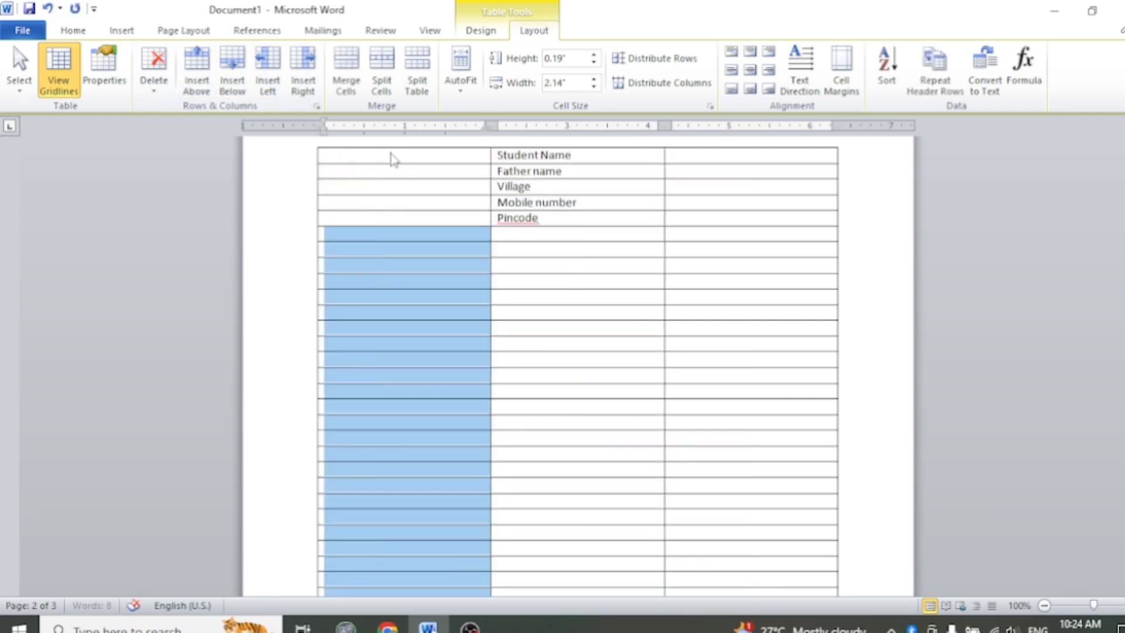
{"action": "key", "text": "Left"}
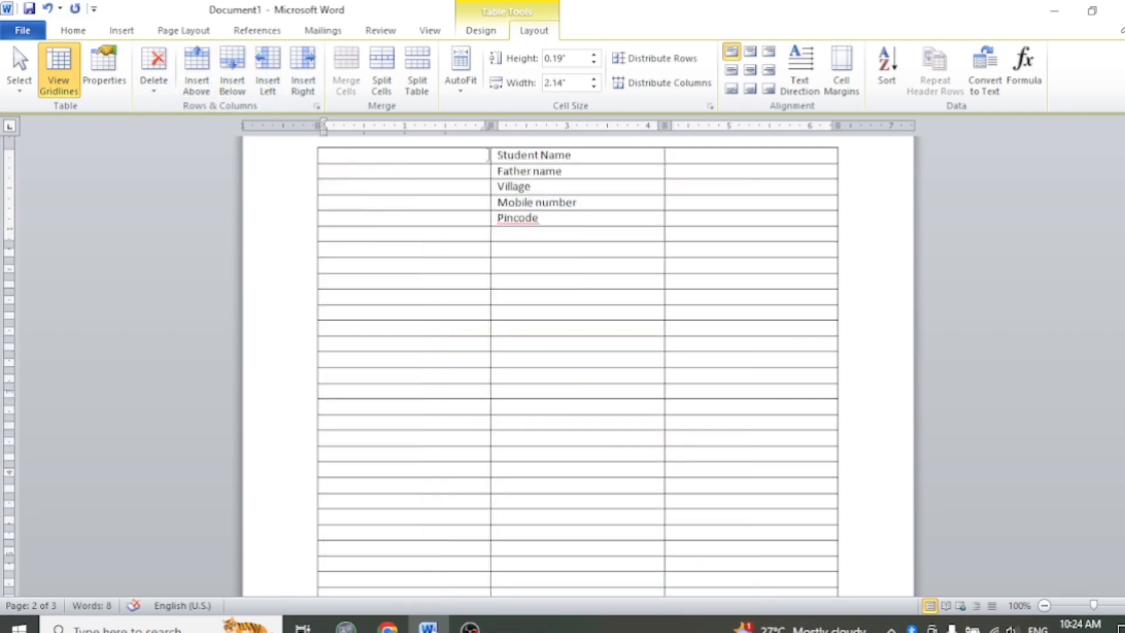
{"action": "left_click_drag", "start_coordinate": [489, 156], "coordinate": [368, 181]}
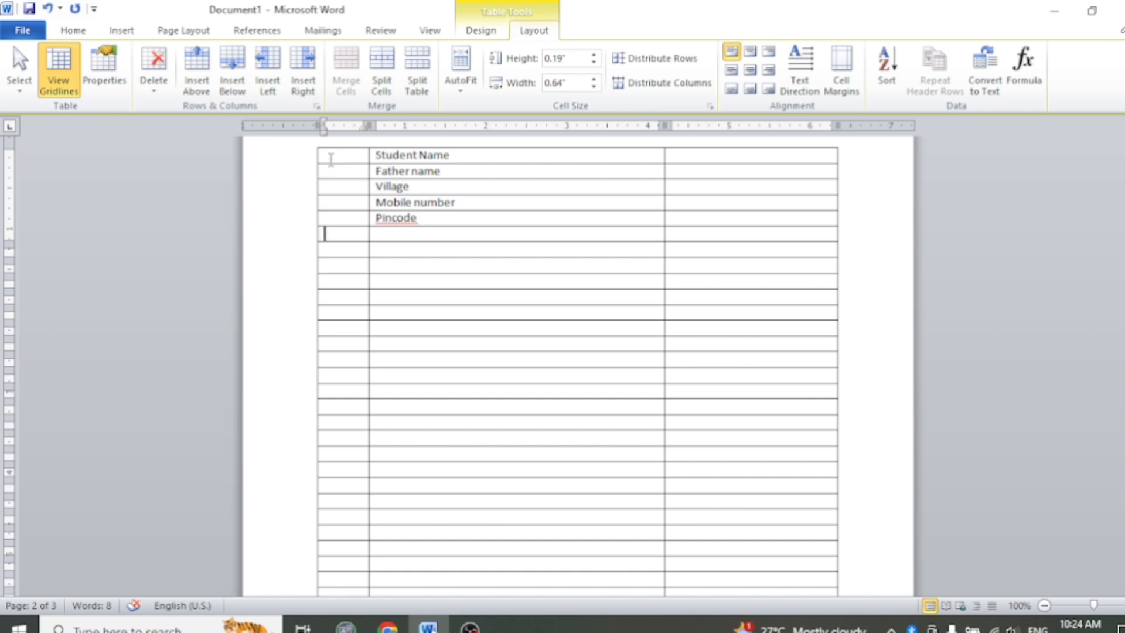
{"action": "type", "text": "21"}
{"action": "key", "text": "BackSpace"}
{"action": "key", "text": "BackSpace"}
Step: Number the five header rows on the first page 1 to 5 in the narrow first column
{"action": "scroll", "coordinate": [338, 246], "scroll_direction": "up", "scroll_amount": 5}
{"action": "scroll", "coordinate": [342, 295], "scroll_direction": "down", "scroll_amount": 7}
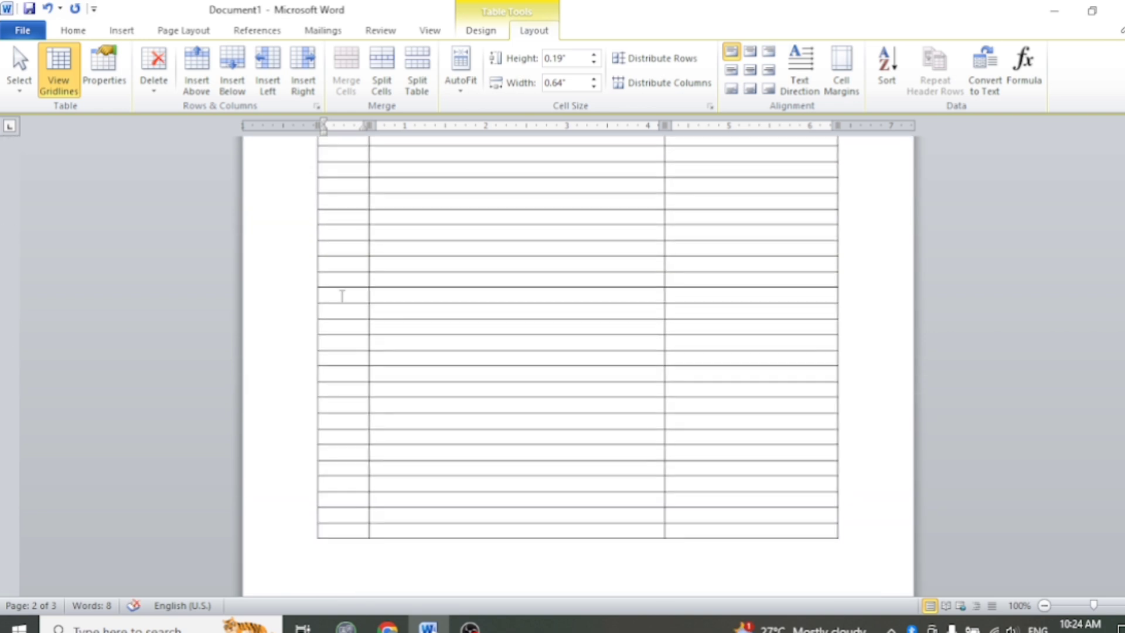
{"action": "scroll", "coordinate": [342, 296], "scroll_direction": "up", "scroll_amount": 4}
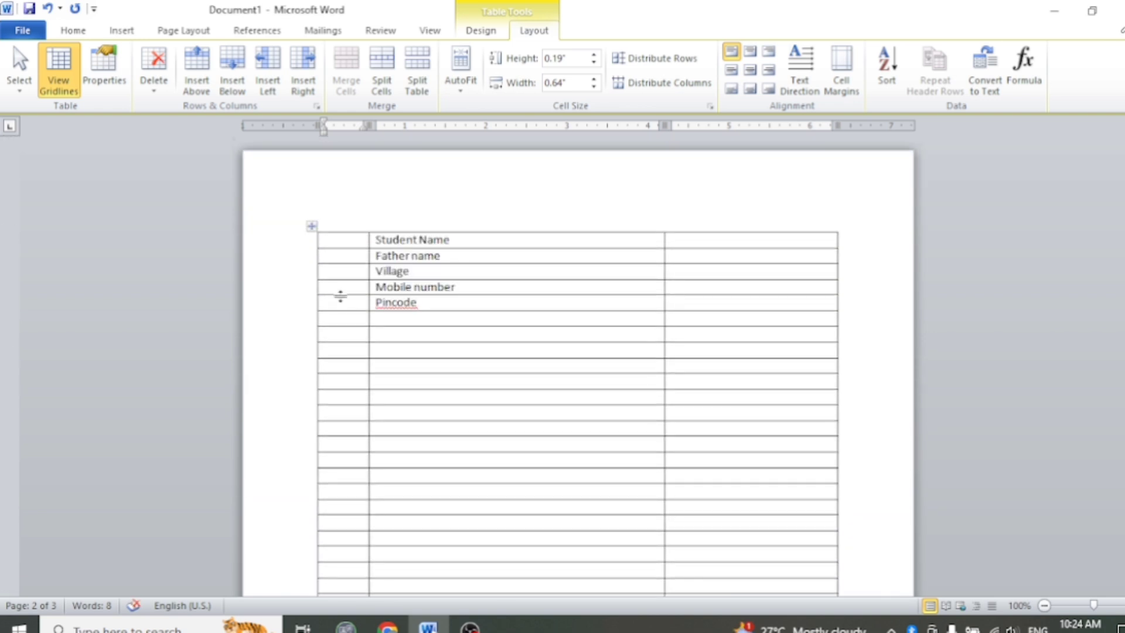
{"action": "left_click", "coordinate": [350, 241]}
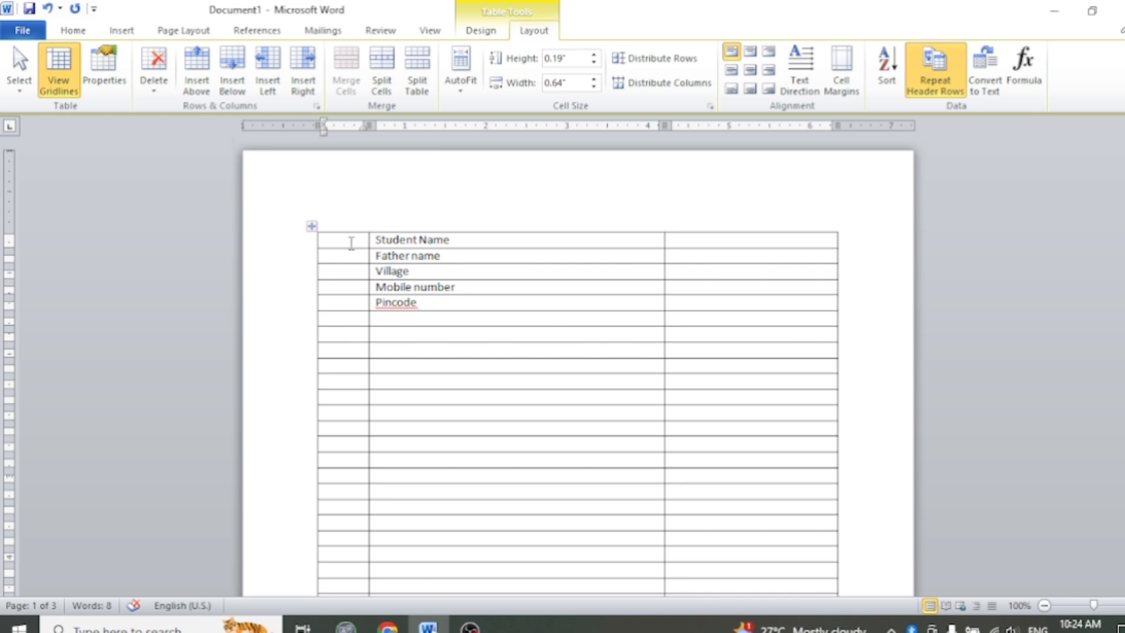
{"action": "type", "text": "1"}
{"action": "left_click", "coordinate": [345, 257]}
{"action": "type", "text": "2"}
{"action": "left_click", "coordinate": [346, 270]}
{"action": "type", "text": "3"}
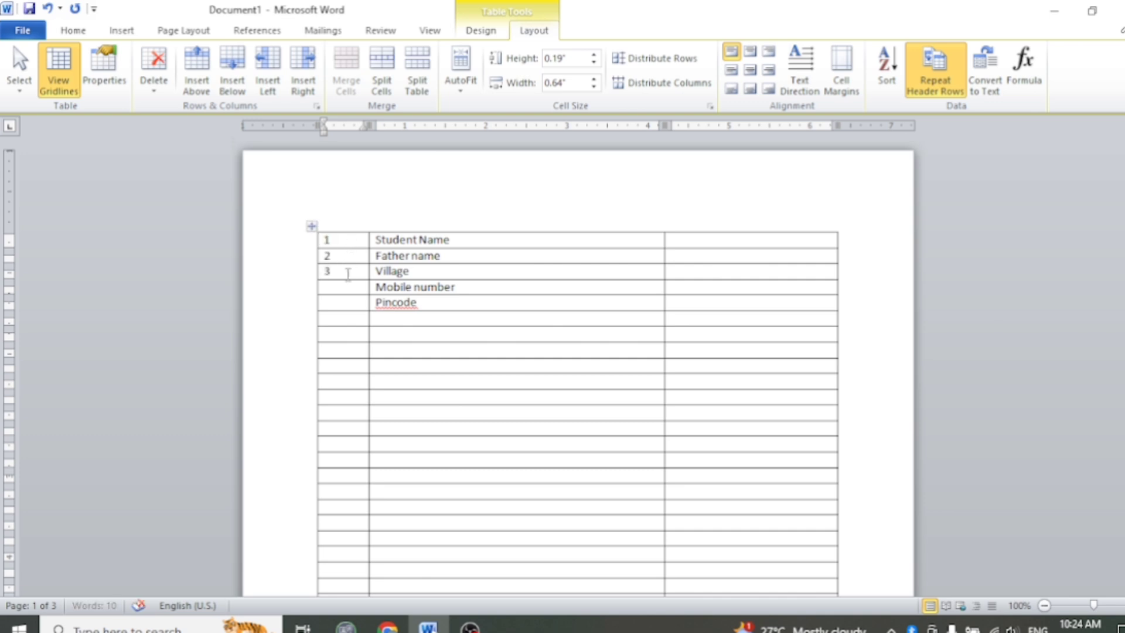
{"action": "left_click", "coordinate": [348, 287]}
{"action": "type", "text": "4"}
{"action": "left_click", "coordinate": [335, 302]}
{"action": "type", "text": "5"}
Step: Apply Repeat Header Rows to the rows numbered 1 to 5 and check the header on the following pages
{"action": "left_click_drag", "start_coordinate": [346, 240], "coordinate": [346, 300]}
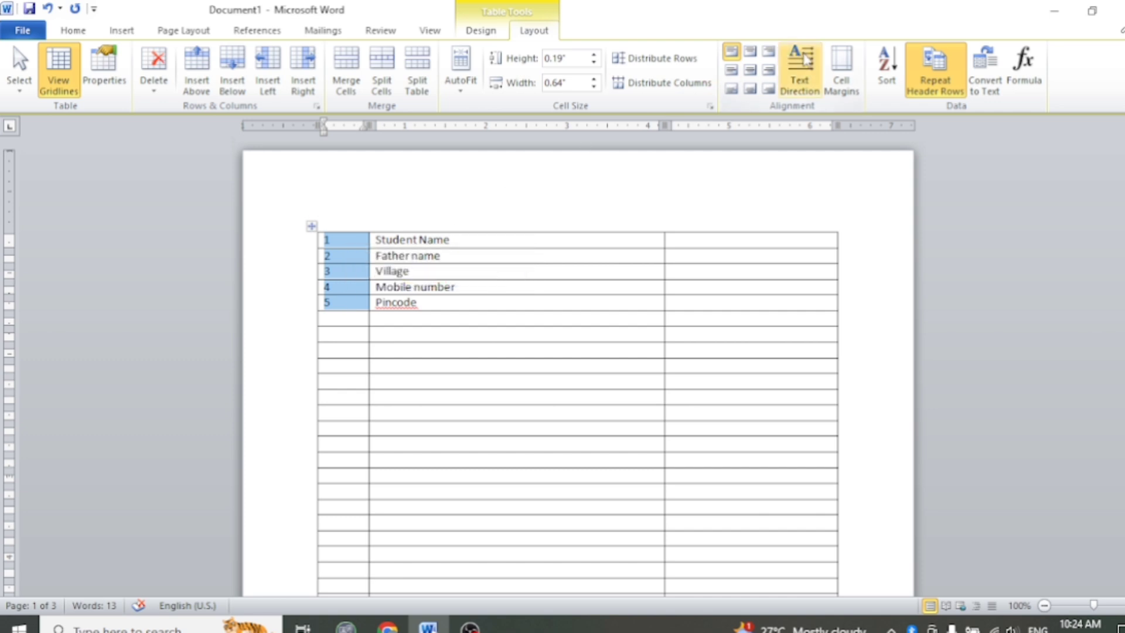
{"action": "left_click", "coordinate": [936, 73]}
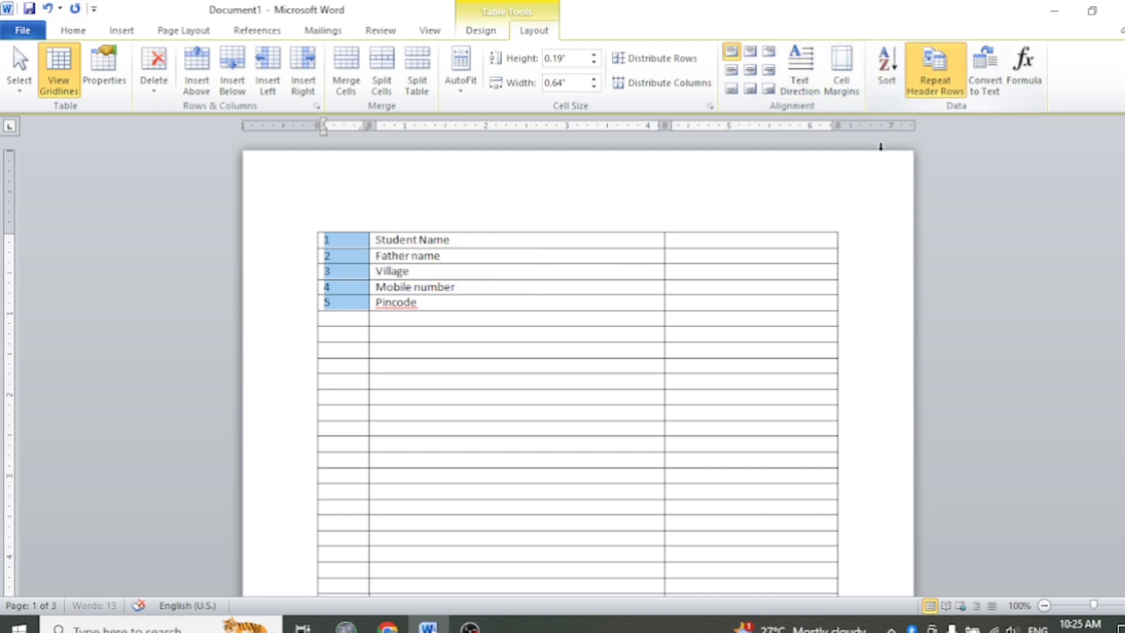
{"action": "scroll", "coordinate": [562, 304], "scroll_direction": "down", "scroll_amount": 15}
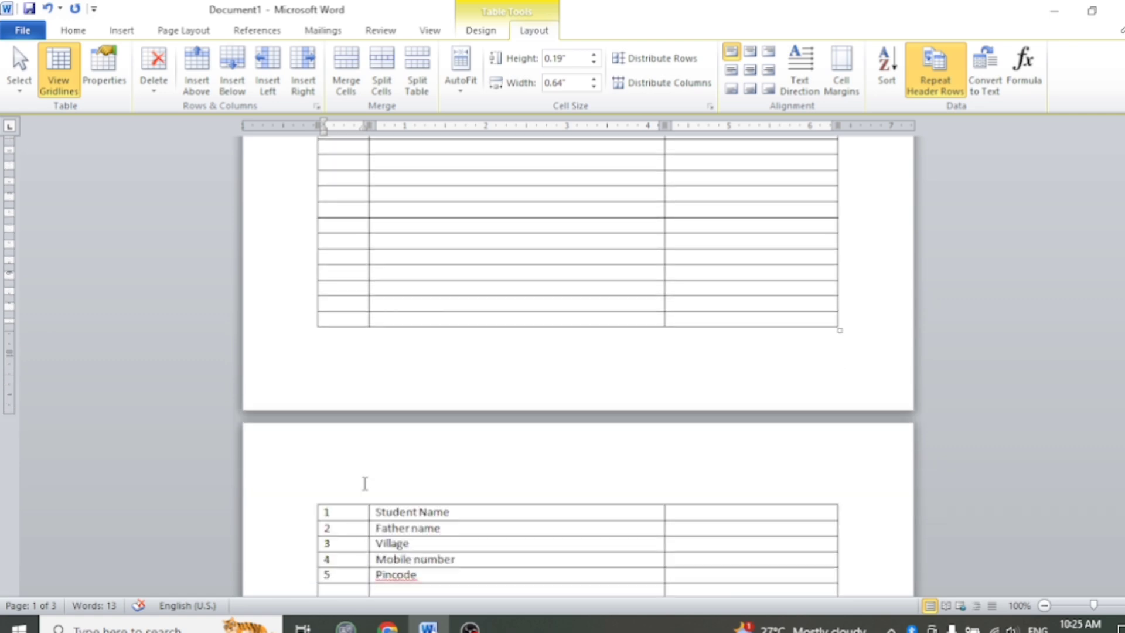
{"action": "scroll", "coordinate": [364, 484], "scroll_direction": "down", "scroll_amount": 15}
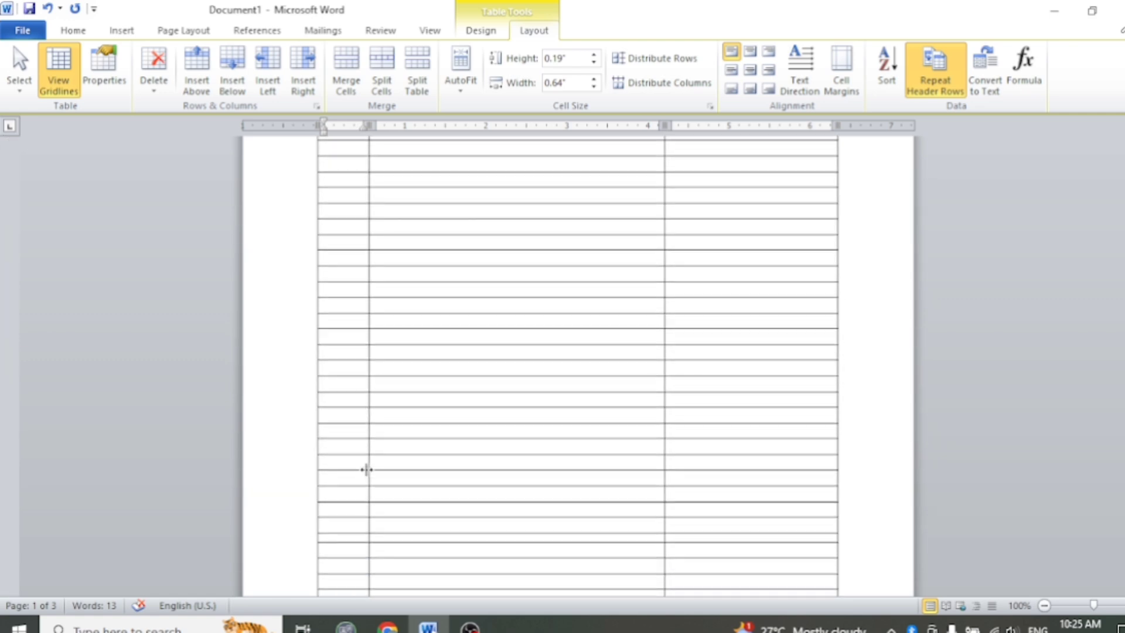
{"action": "scroll", "coordinate": [366, 470], "scroll_direction": "down", "scroll_amount": 10}
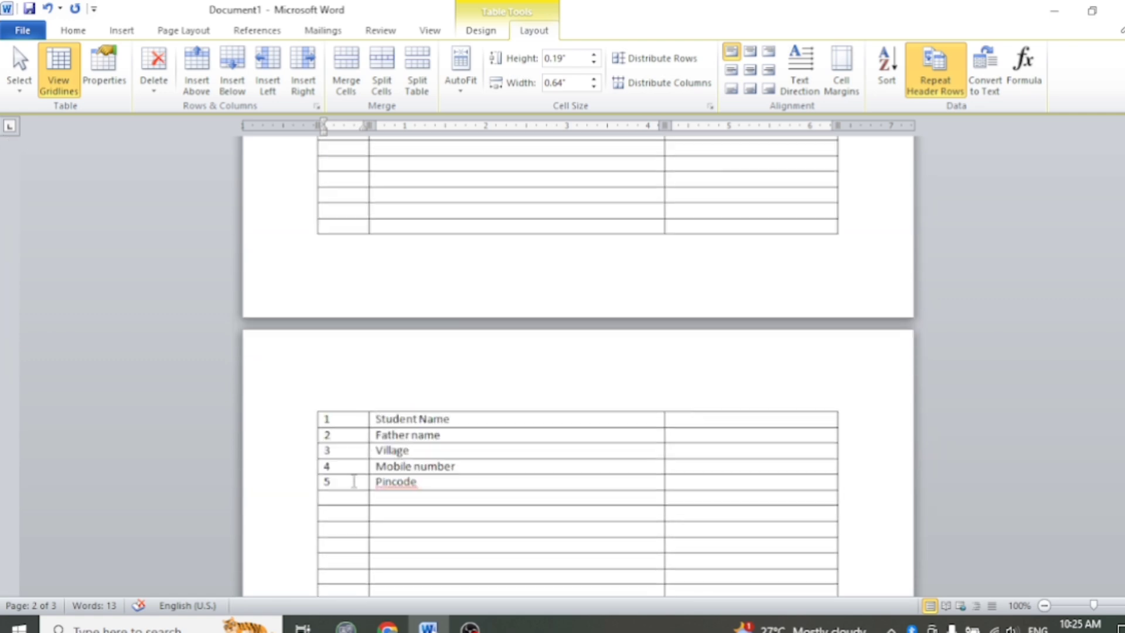
{"action": "scroll", "coordinate": [354, 481], "scroll_direction": "up", "scroll_amount": 15}
{"action": "left_click", "coordinate": [457, 371]}
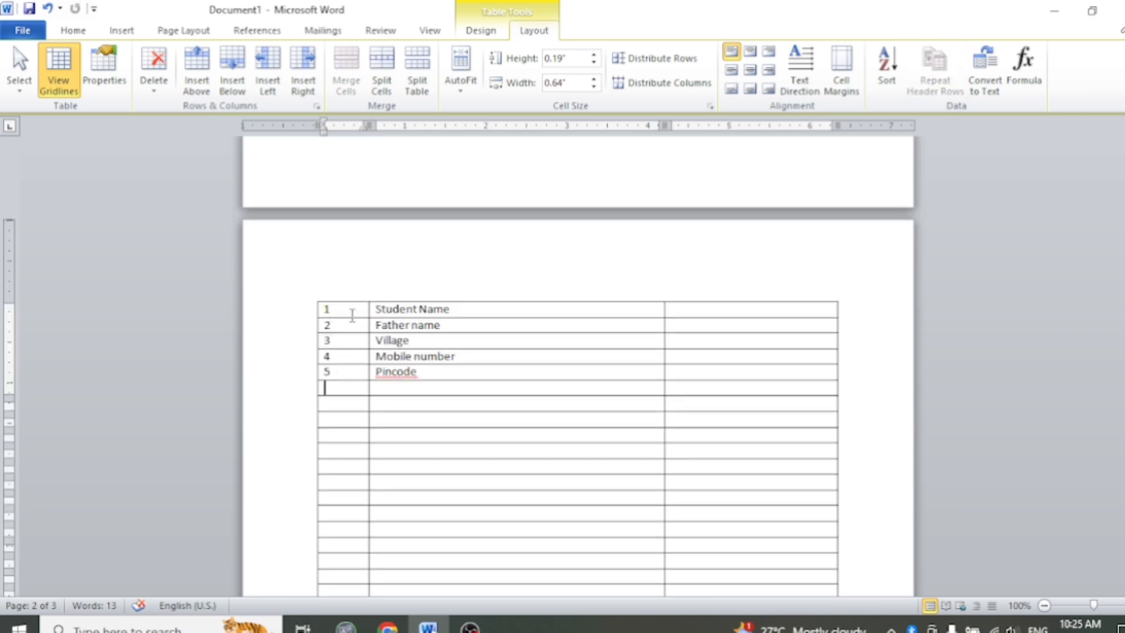
{"action": "scroll", "coordinate": [397, 266], "scroll_direction": "up", "scroll_amount": 10}
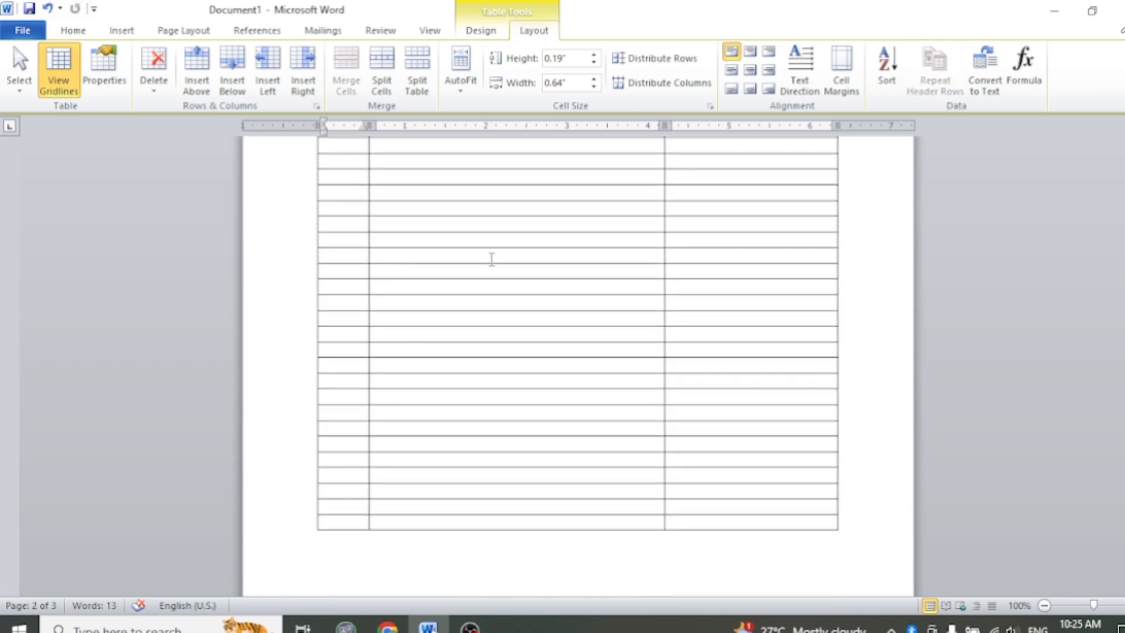
Step: Enter the numbers 2, 1, 3, 5, 6, 7, 8, 9 and 10 down the first column, in empty rows well below the existing entries
{"action": "scroll", "coordinate": [575, 225], "scroll_direction": "up", "scroll_amount": 4}
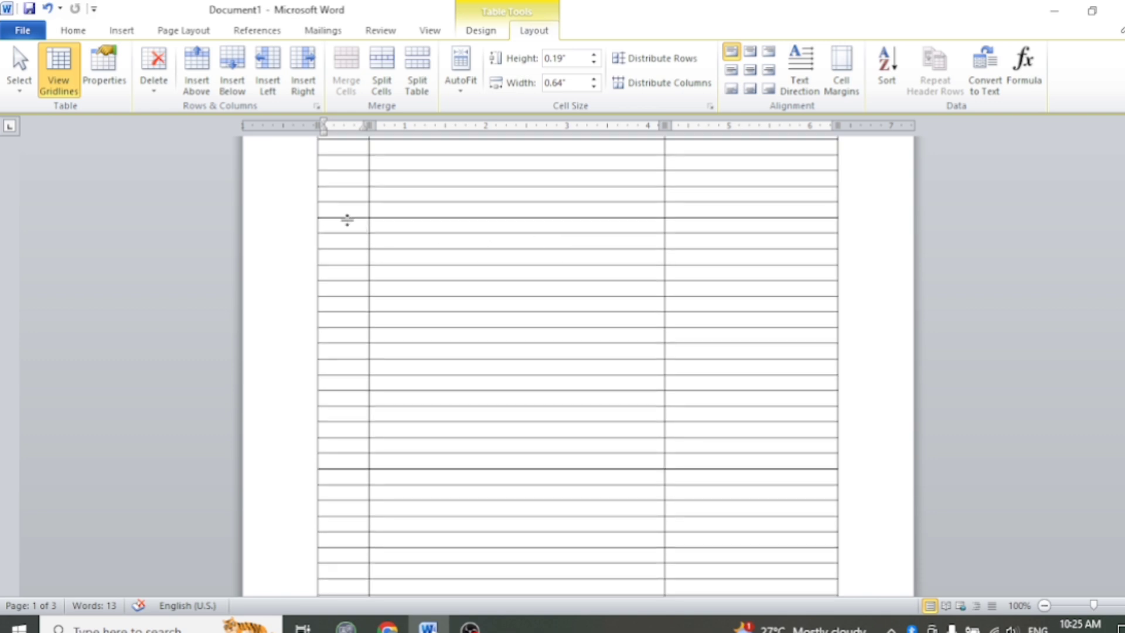
{"action": "scroll", "coordinate": [347, 222], "scroll_direction": "down", "scroll_amount": 5}
{"action": "scroll", "coordinate": [367, 360], "scroll_direction": "up", "scroll_amount": 5}
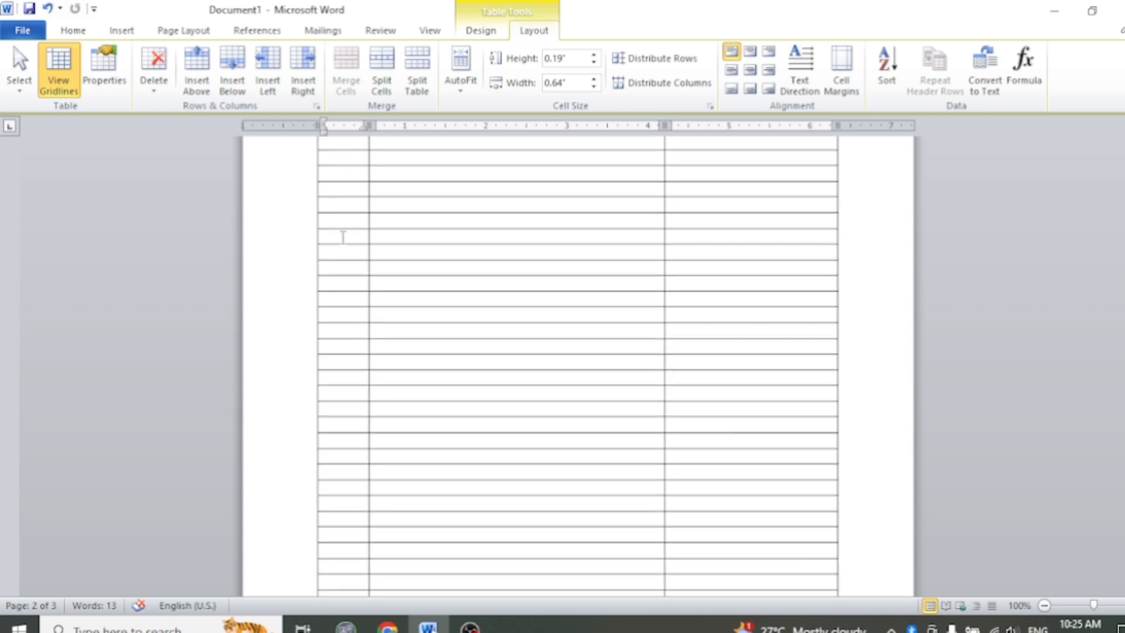
{"action": "left_click", "coordinate": [346, 237]}
{"action": "type", "text": "2"}
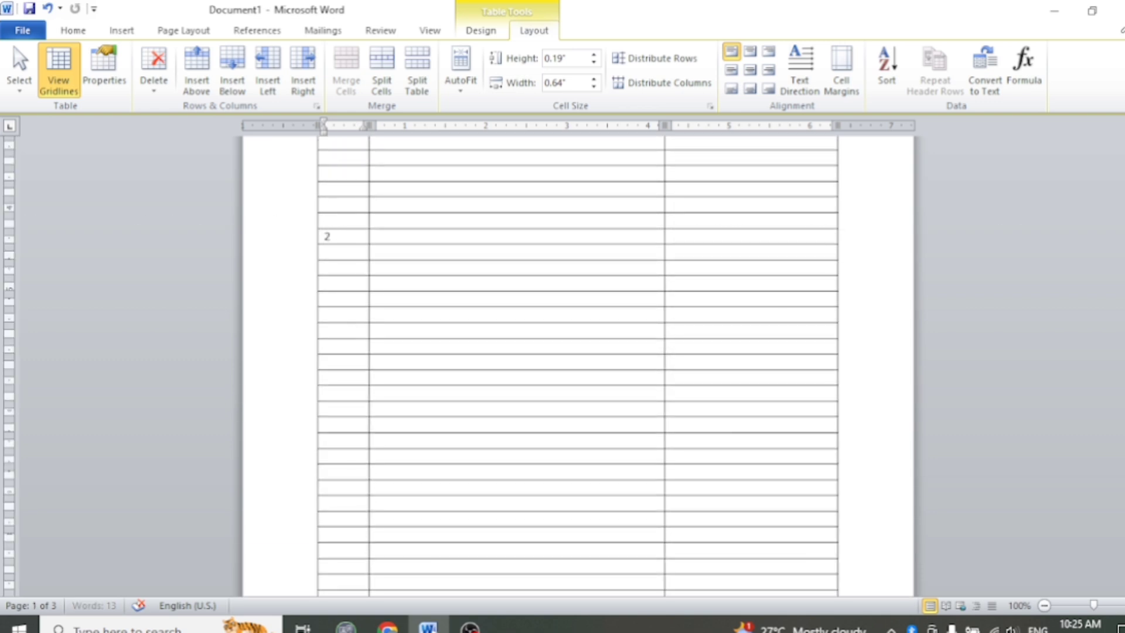
{"action": "key", "text": "Down"}
{"action": "type", "text": "2"}
{"action": "key", "text": "BackSpace"}
{"action": "type", "text": "1"}
{"action": "key", "text": "Down"}
{"action": "type", "text": "3"}
{"action": "key", "text": "Down"}
{"action": "type", "text": "7"}
{"action": "key", "text": "Down"}
{"action": "type", "text": "8"}
{"action": "key", "text": "Down"}
{"action": "type", "text": "9 10 "}
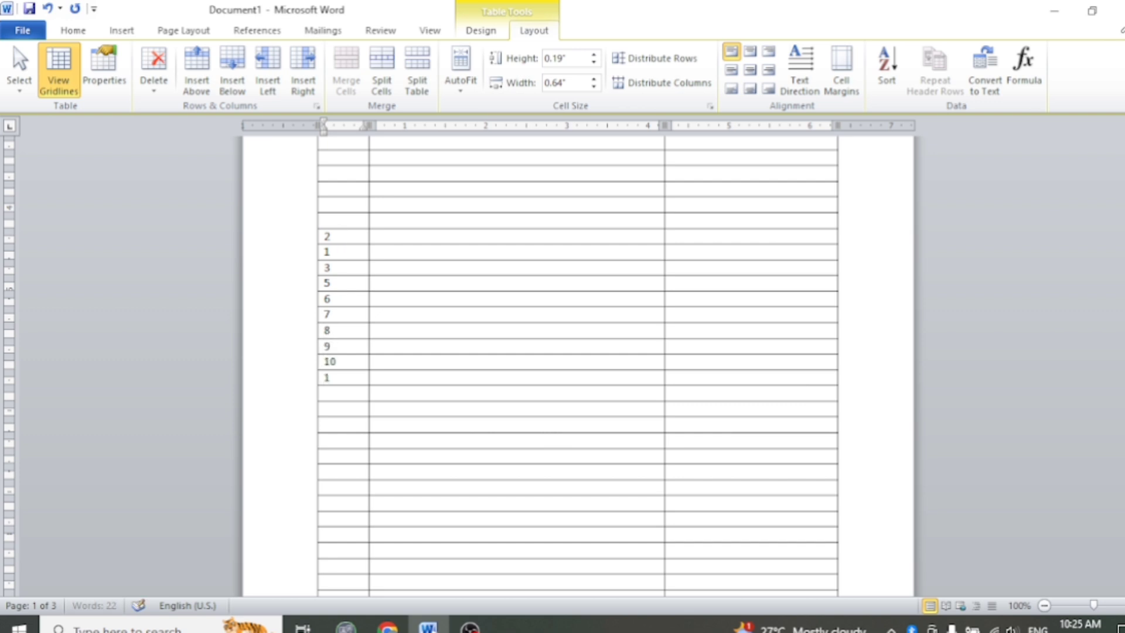
Step: Continue the number list downward in the first column with 11, 14, 16 and 19
{"action": "type", "text": "11"}
{"action": "key", "text": "Down"}
{"action": "type", "text": "14"}
{"action": "key", "text": "Down"}
{"action": "type", "text": "16"}
{"action": "key", "text": "Down"}
{"action": "type", "text": "14"}
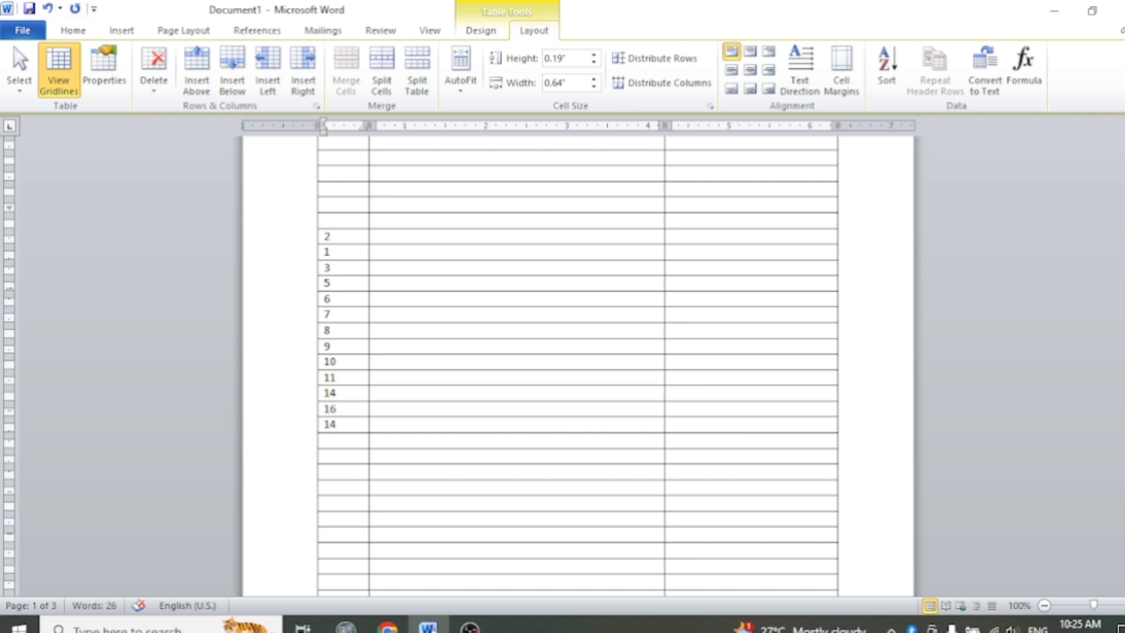
{"action": "key", "text": "BackSpace"}
Step: Sort the number list from 2 down to 19 by Column 1 as numbers in descending order, with no header row
{"action": "left_click_drag", "start_coordinate": [330, 238], "coordinate": [336, 426]}
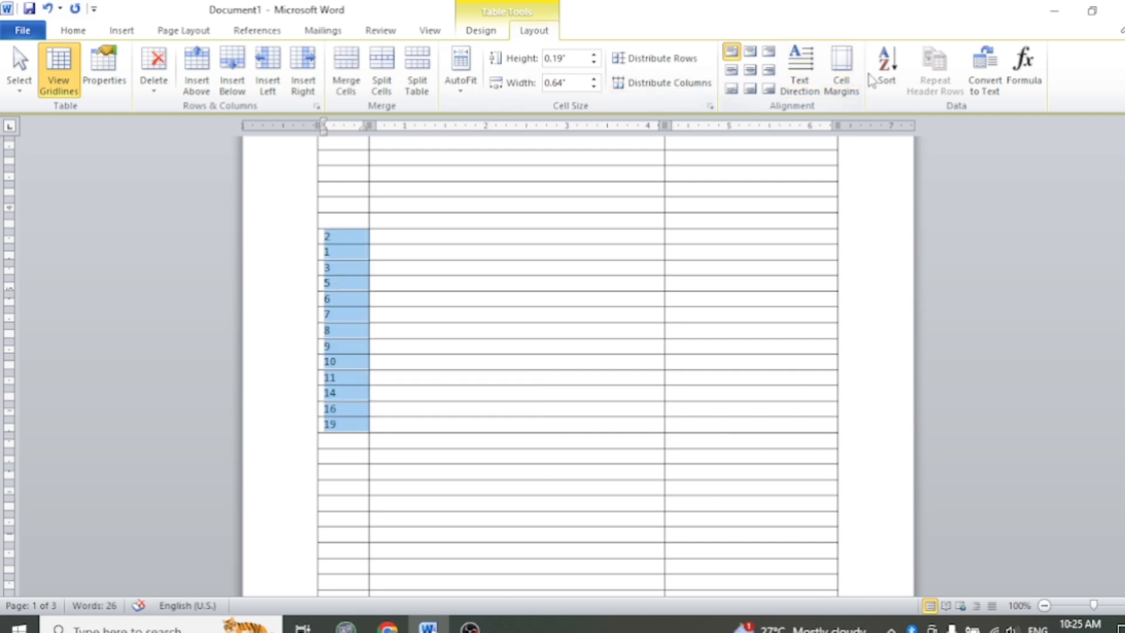
{"action": "left_click", "coordinate": [888, 64]}
{"action": "left_click_drag", "start_coordinate": [685, 164], "coordinate": [867, 78]}
{"action": "left_click", "coordinate": [917, 135]}
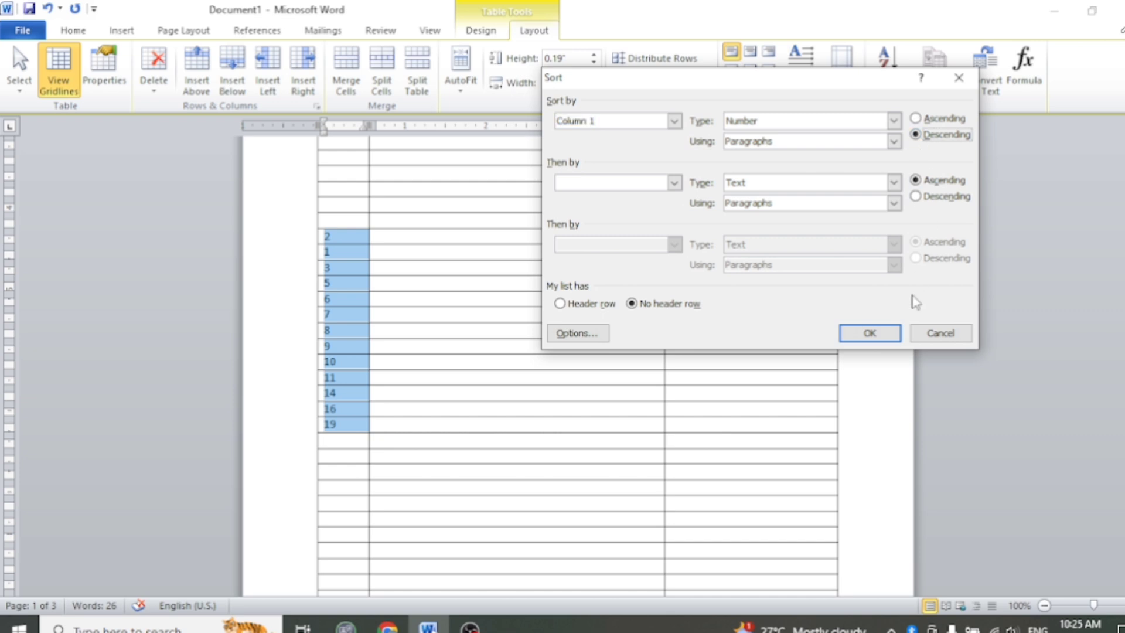
{"action": "left_click", "coordinate": [875, 334]}
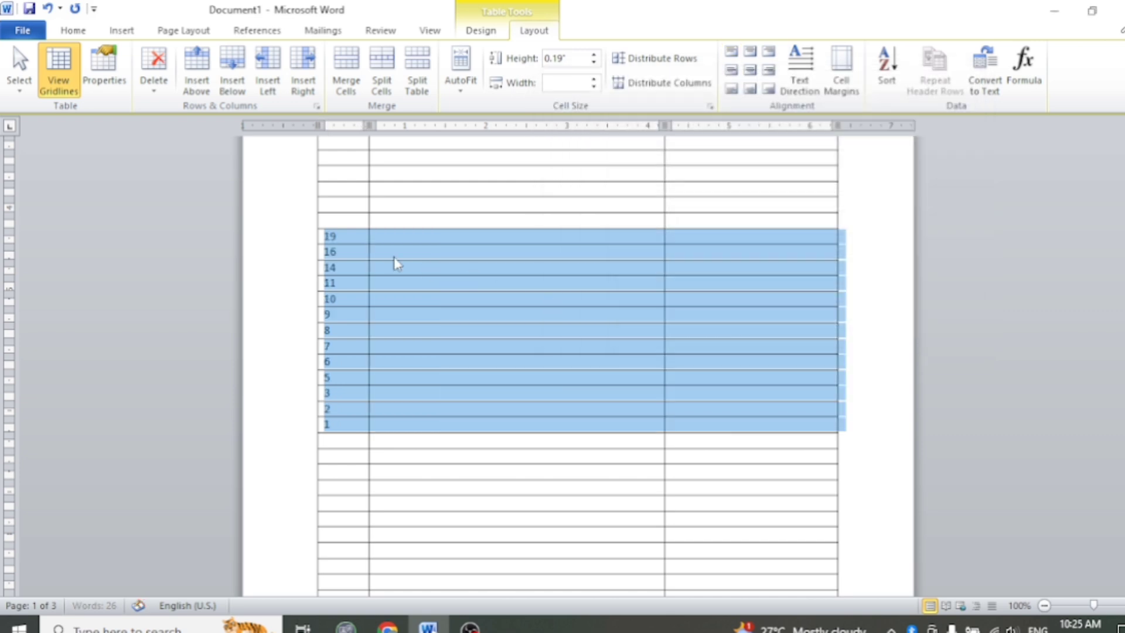
Step: Re-sort the selected rows by Column 1 as numbers in ascending order
{"action": "left_click", "coordinate": [888, 71]}
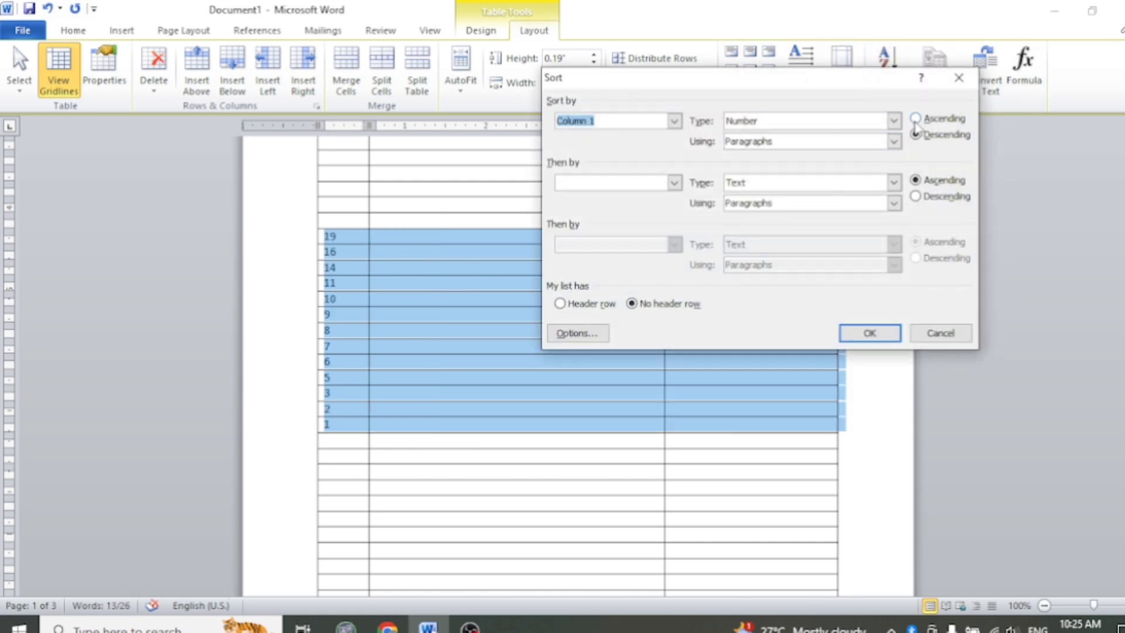
{"action": "left_click", "coordinate": [915, 118]}
{"action": "left_click", "coordinate": [871, 333]}
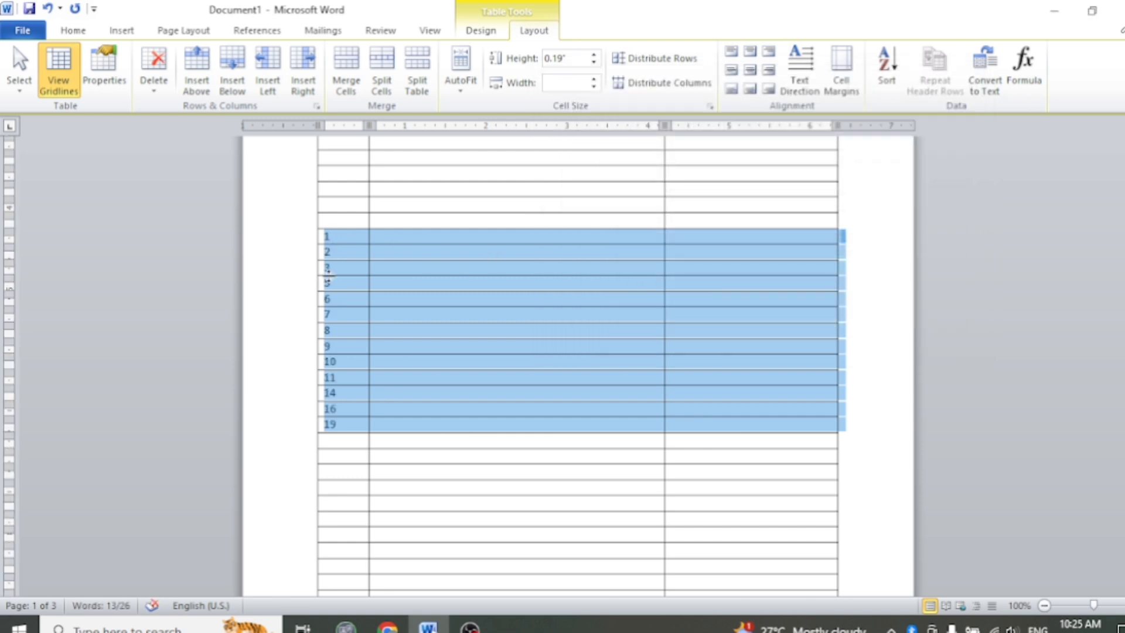
Step: Add the numbers 12, 13, 15 and 17 in the first-column cells directly below 19
{"action": "left_click", "coordinate": [345, 445]}
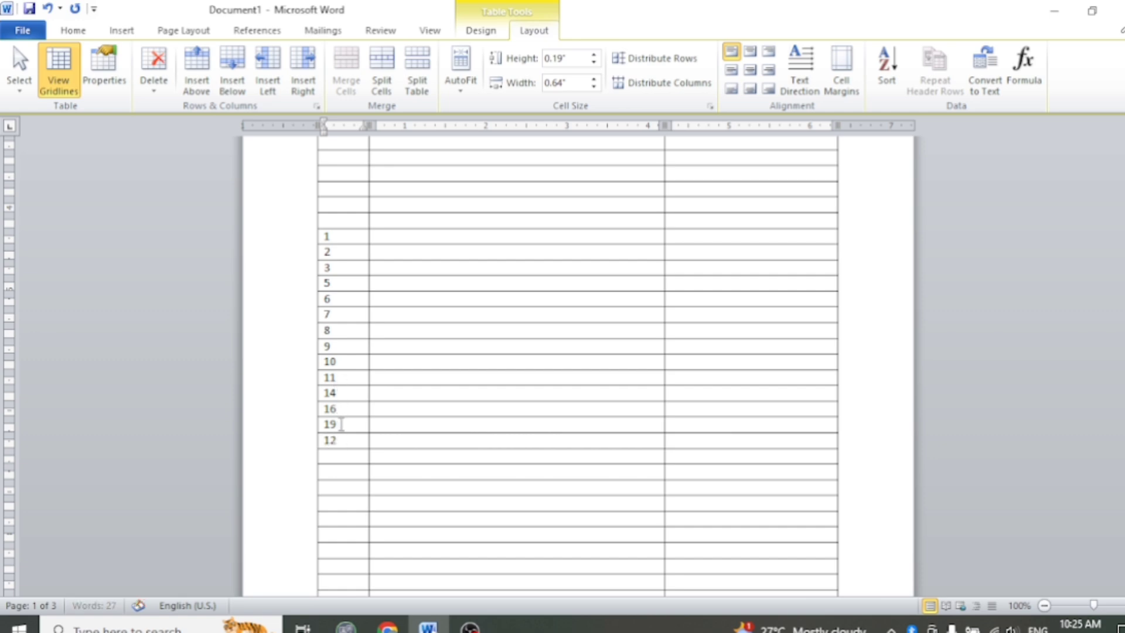
{"action": "type", "text": "12"}
{"action": "key", "text": "Down"}
{"action": "type", "text": "13"}
{"action": "left_click", "coordinate": [337, 492]}
{"action": "type", "text": "17"}
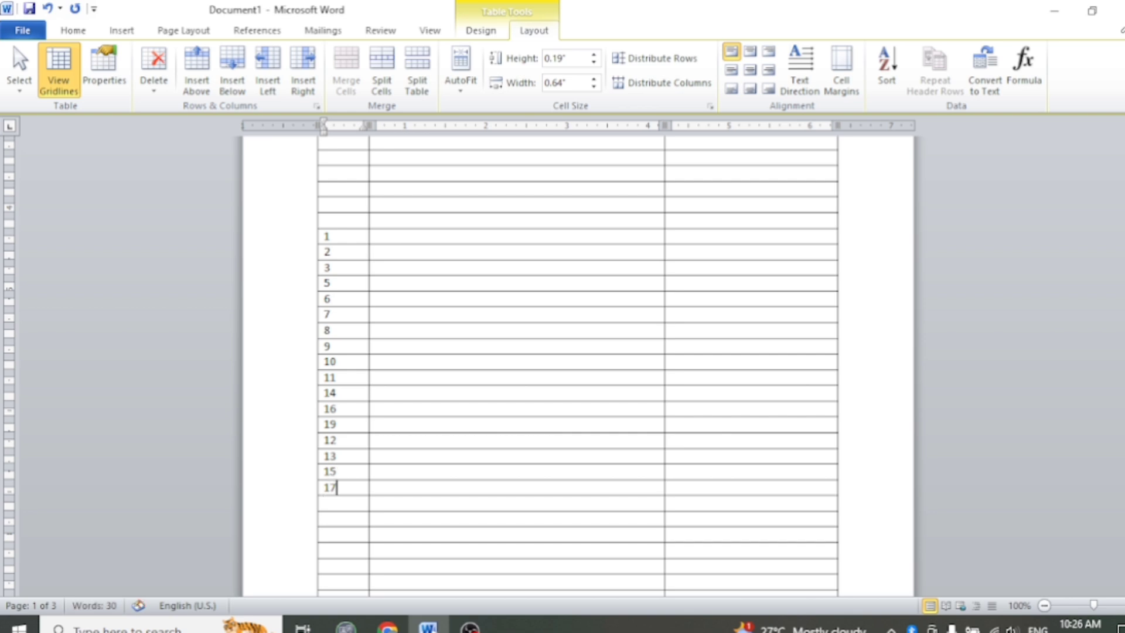
Step: Add 18 and 20 in the next two first-column cells below 17, leaving the other columns empty
{"action": "key", "text": "Tab"}
{"action": "key", "text": "shift+Tab"}
{"action": "type", "text": "18"}
{"action": "key", "text": "Tab"}
{"action": "type", "text": "20"}
{"action": "key", "text": "BackSpace"}
{"action": "key", "text": "BackSpace"}
{"action": "key", "text": "Tab"}
{"action": "key", "text": "Tab"}
{"action": "type", "text": "20"}
Step: Sort the extended number list, from 1 through the new entry 20, by Column 1 in descending order
{"action": "left_click", "coordinate": [402, 251]}
{"action": "left_click_drag", "start_coordinate": [339, 238], "coordinate": [343, 523]}
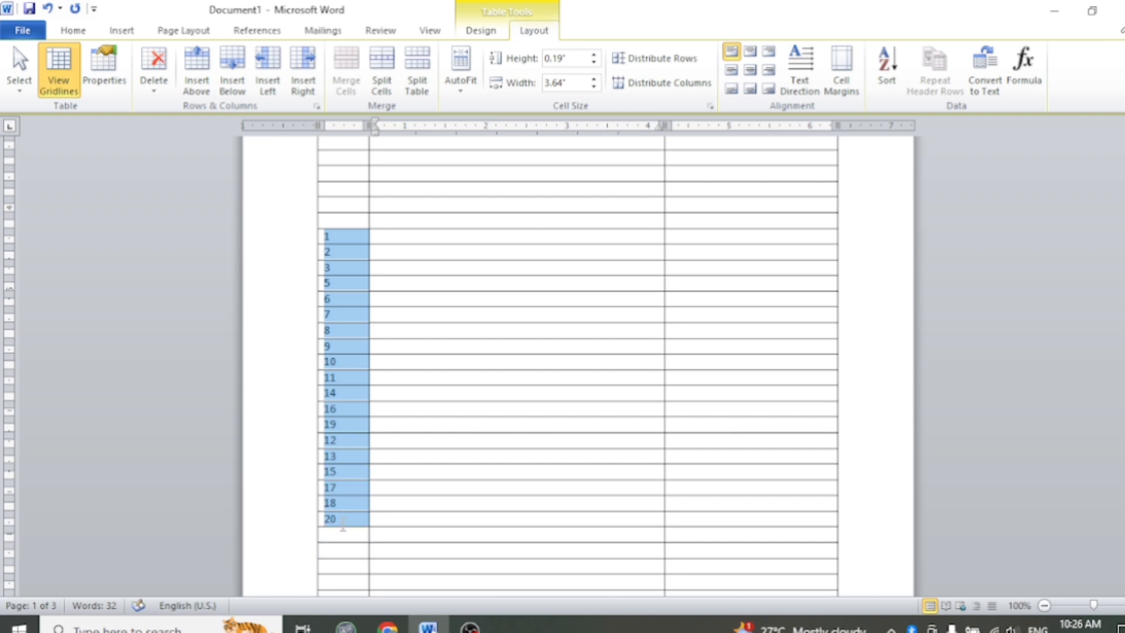
{"action": "left_click", "coordinate": [887, 83]}
{"action": "left_click", "coordinate": [916, 134]}
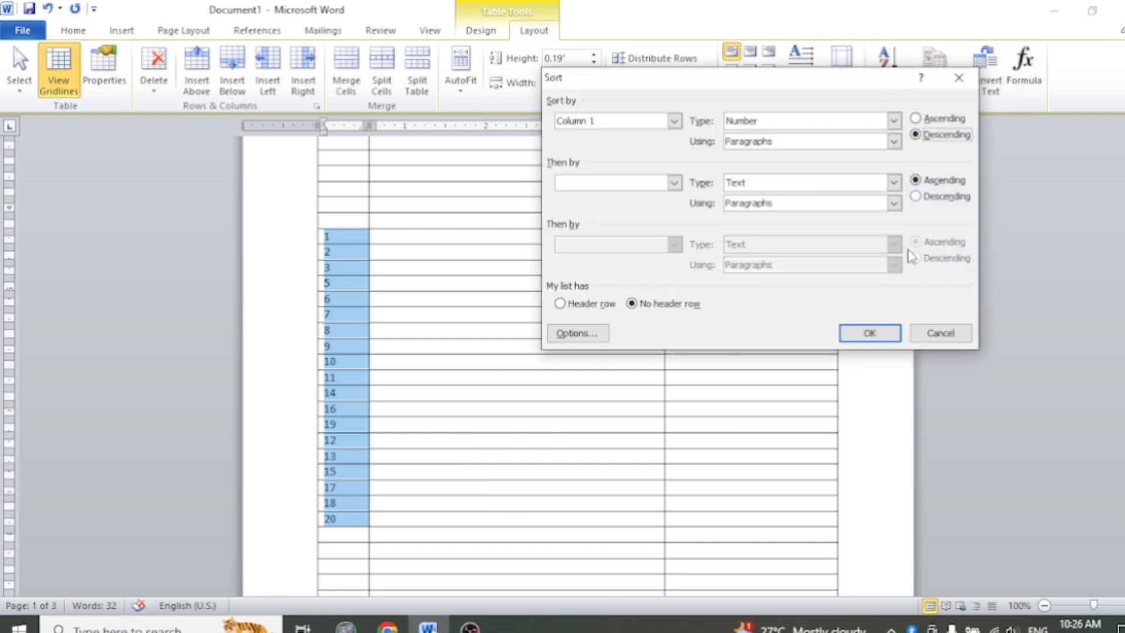
{"action": "left_click", "coordinate": [889, 336]}
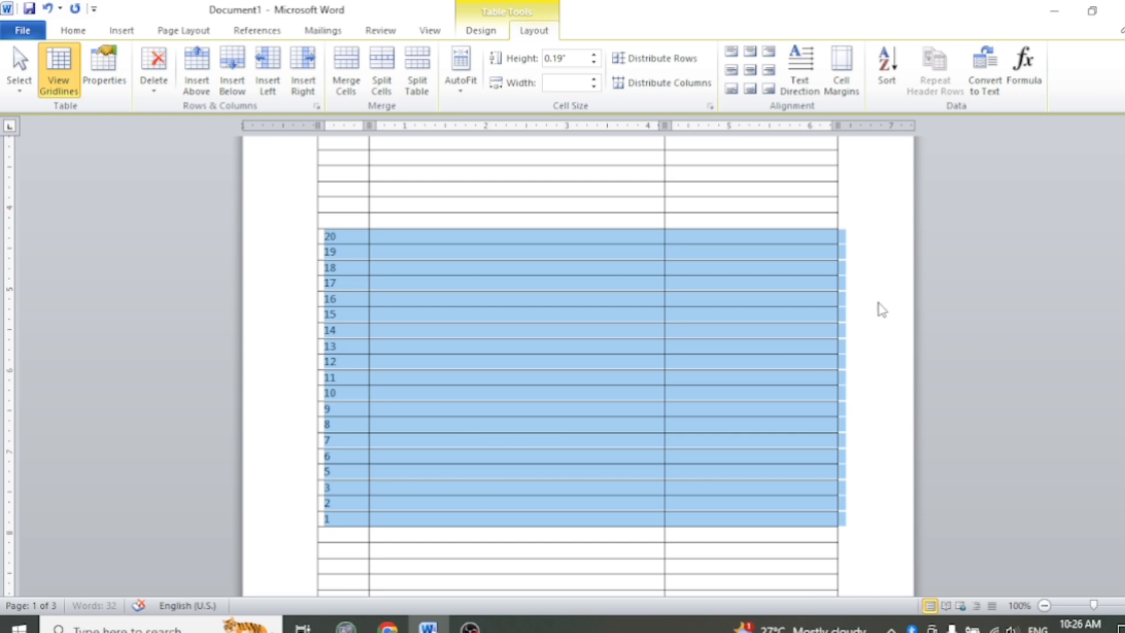
Step: Sort the extended number list by Column 1 in ascending order and deselect the rows
{"action": "left_click", "coordinate": [894, 70]}
{"action": "left_click", "coordinate": [915, 118]}
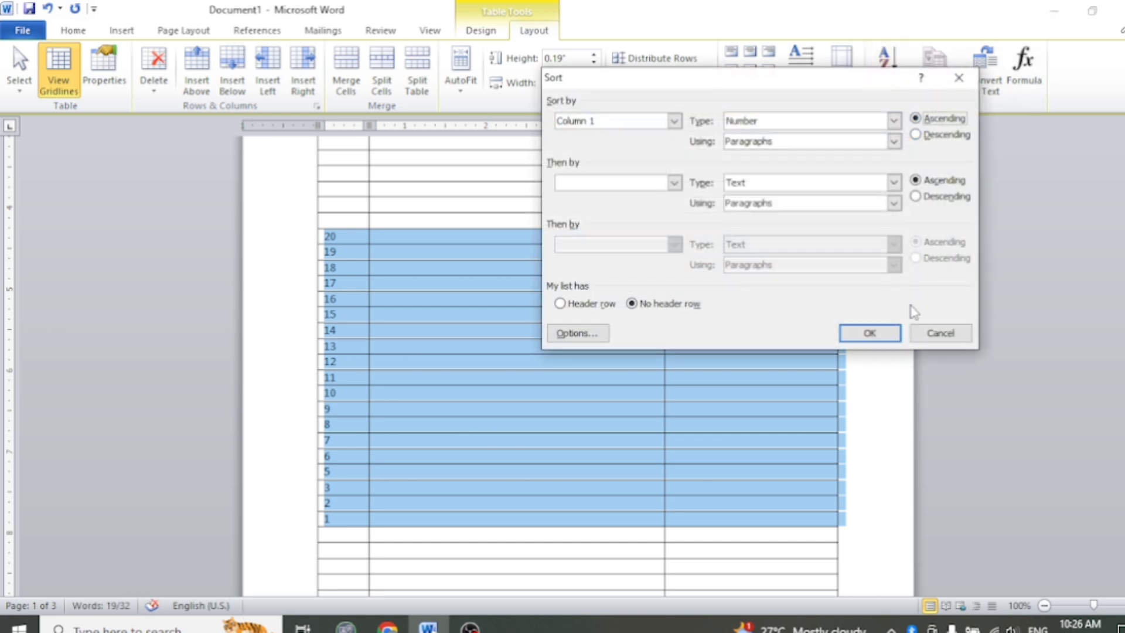
{"action": "left_click", "coordinate": [878, 335]}
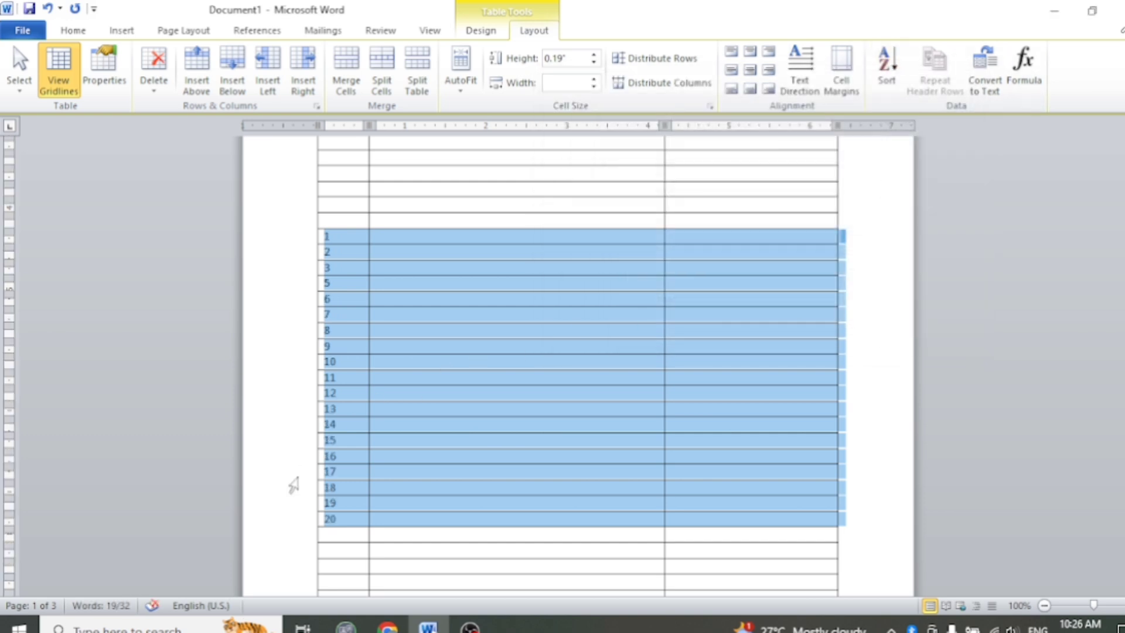
{"action": "left_click", "coordinate": [356, 515]}
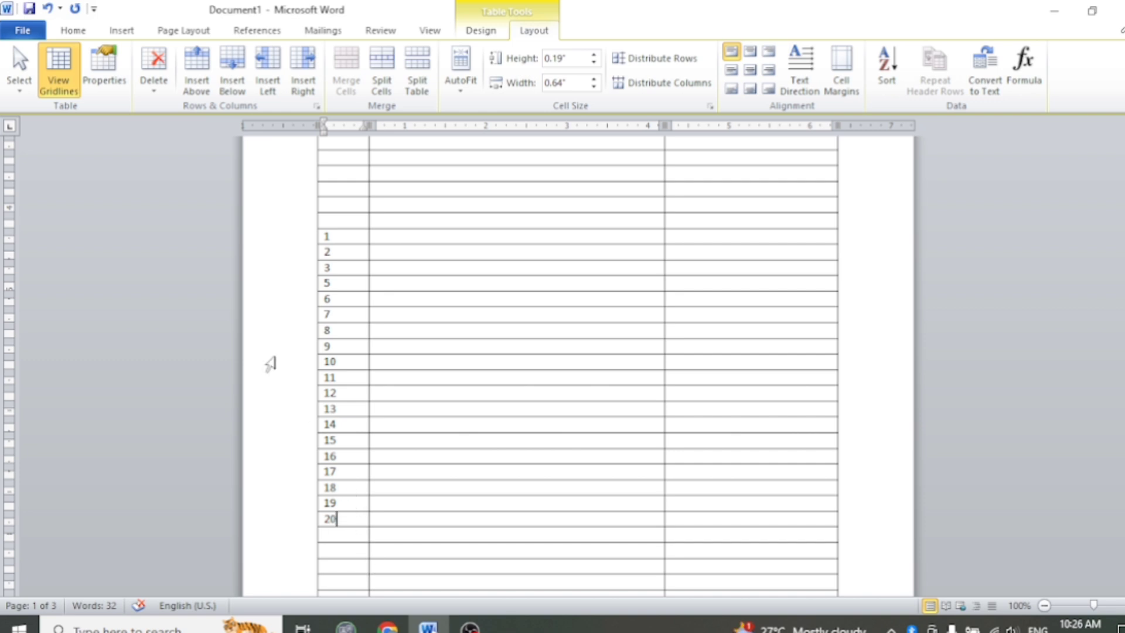
{"action": "left_click_drag", "start_coordinate": [327, 245], "coordinate": [327, 245]}
{"action": "scroll", "coordinate": [663, 155], "scroll_direction": "up", "scroll_amount": 10}
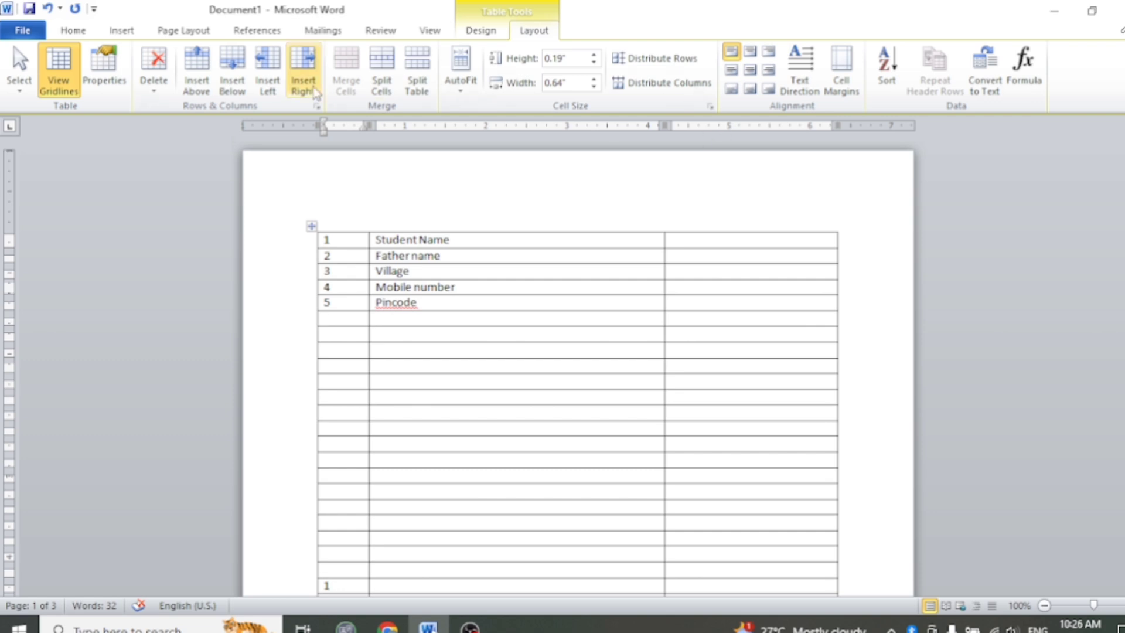
{"action": "scroll", "coordinate": [126, 109], "scroll_direction": "up", "scroll_amount": 3}
{"action": "scroll", "coordinate": [127, 109], "scroll_direction": "up", "scroll_amount": 1}
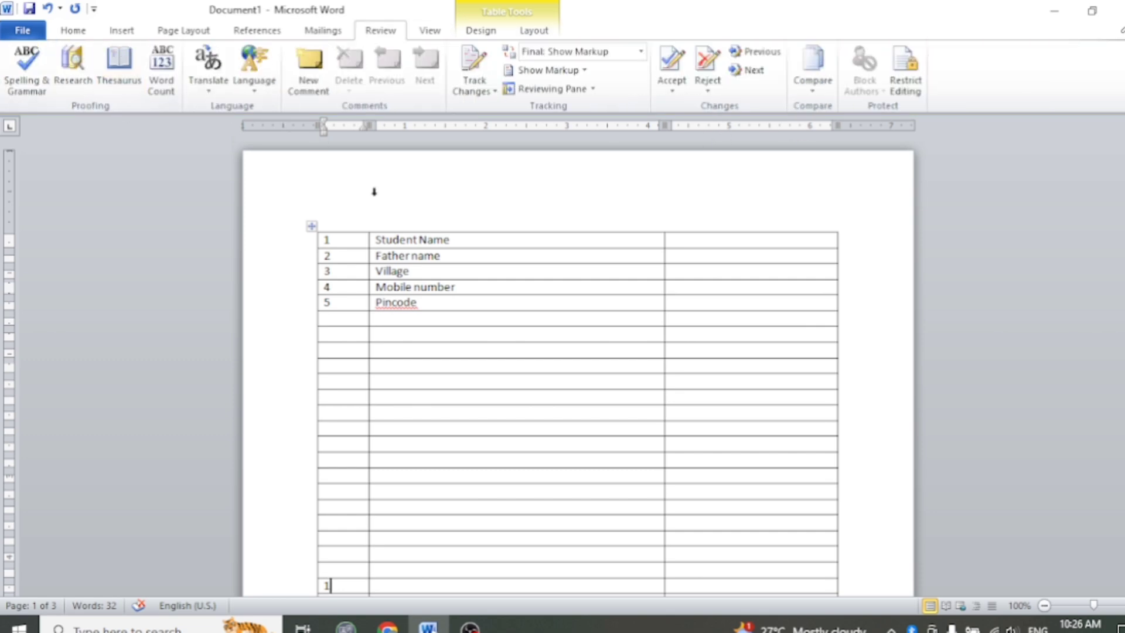
{"action": "left_click", "coordinate": [497, 35]}
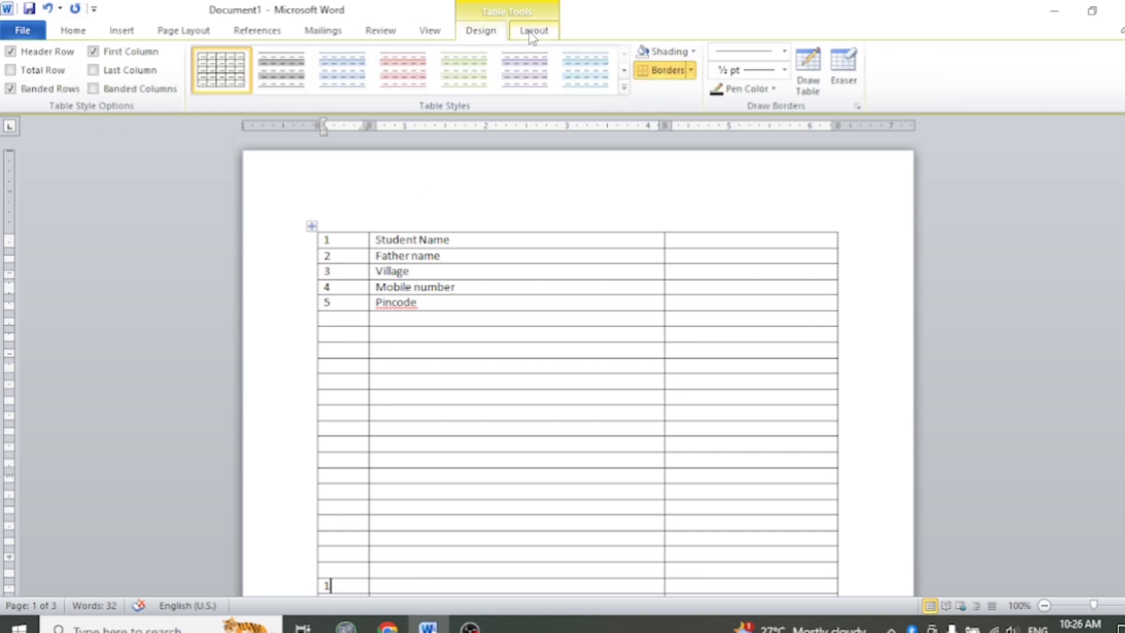
{"action": "left_click", "coordinate": [532, 32]}
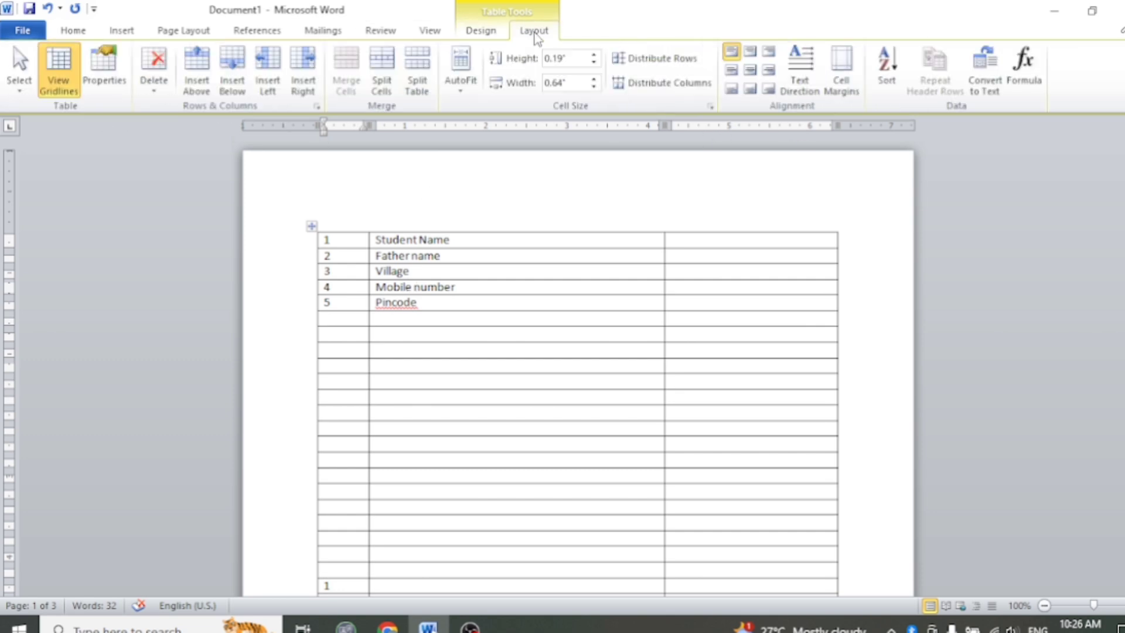
{"action": "left_click", "coordinate": [996, 92]}
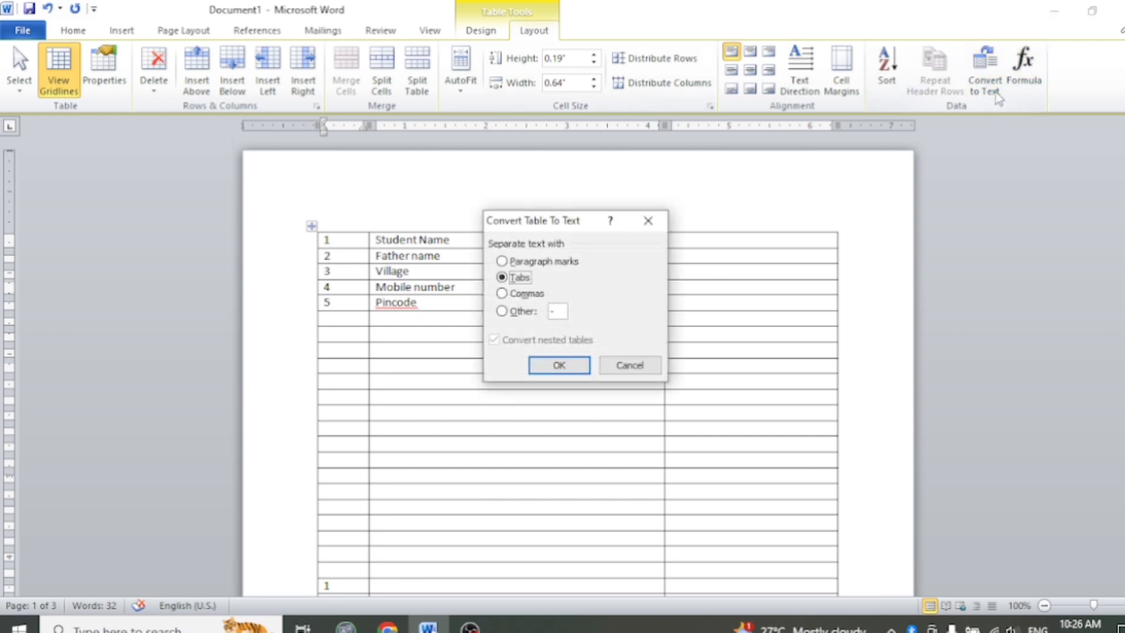
{"action": "left_click", "coordinate": [627, 367]}
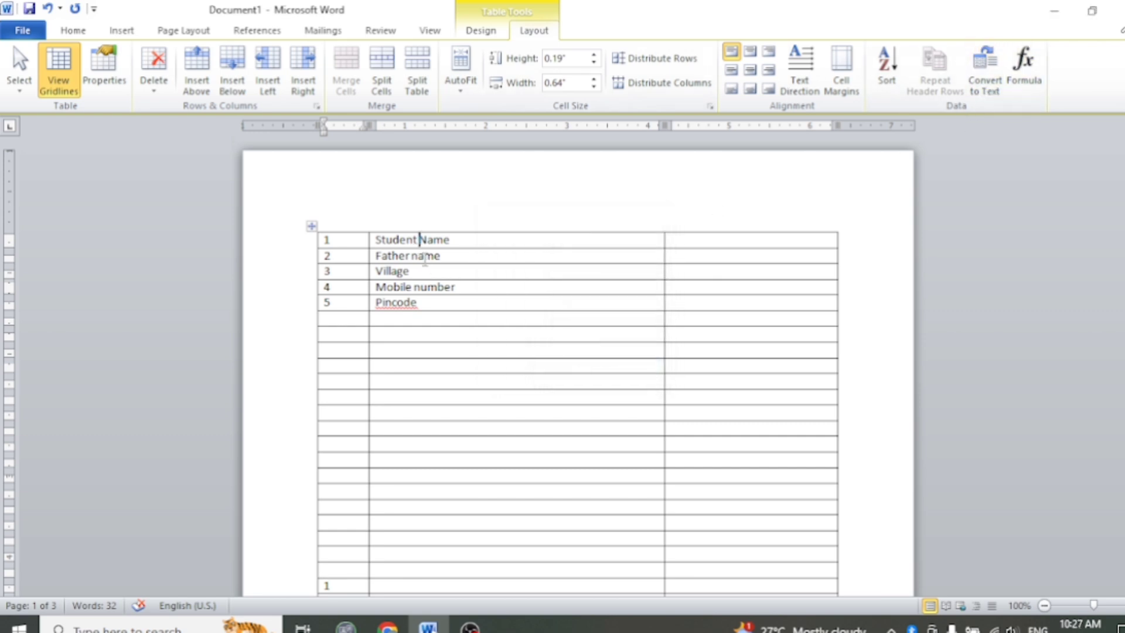
Step: Try converting the table to text separated by commas, and undo the conversion
{"action": "left_click_drag", "start_coordinate": [425, 260], "coordinate": [432, 307]}
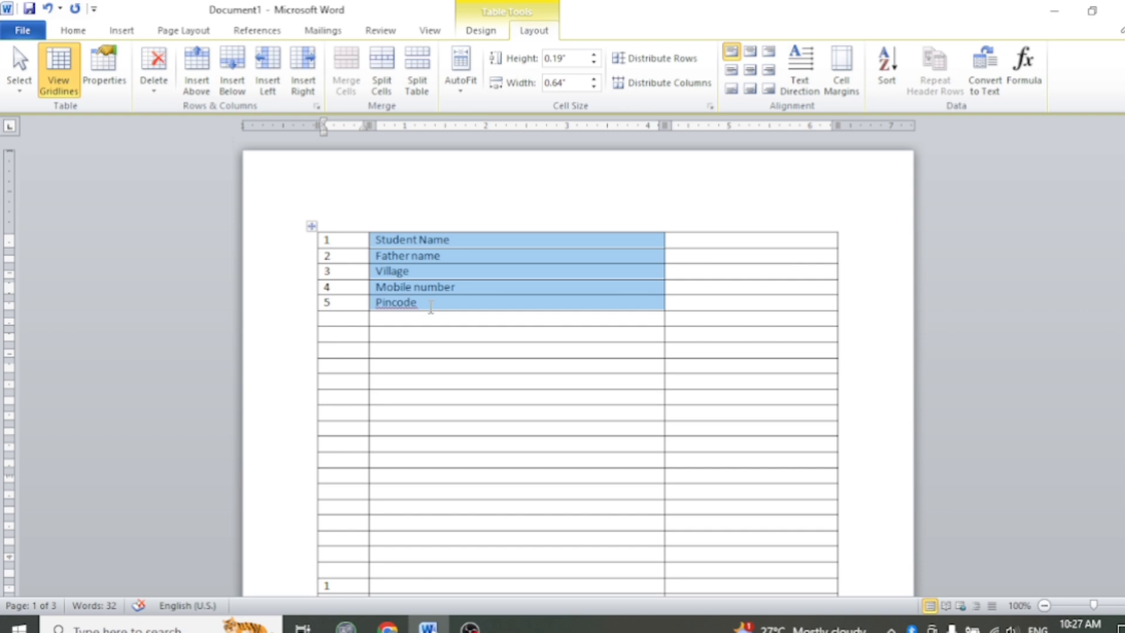
{"action": "left_click", "coordinate": [985, 82]}
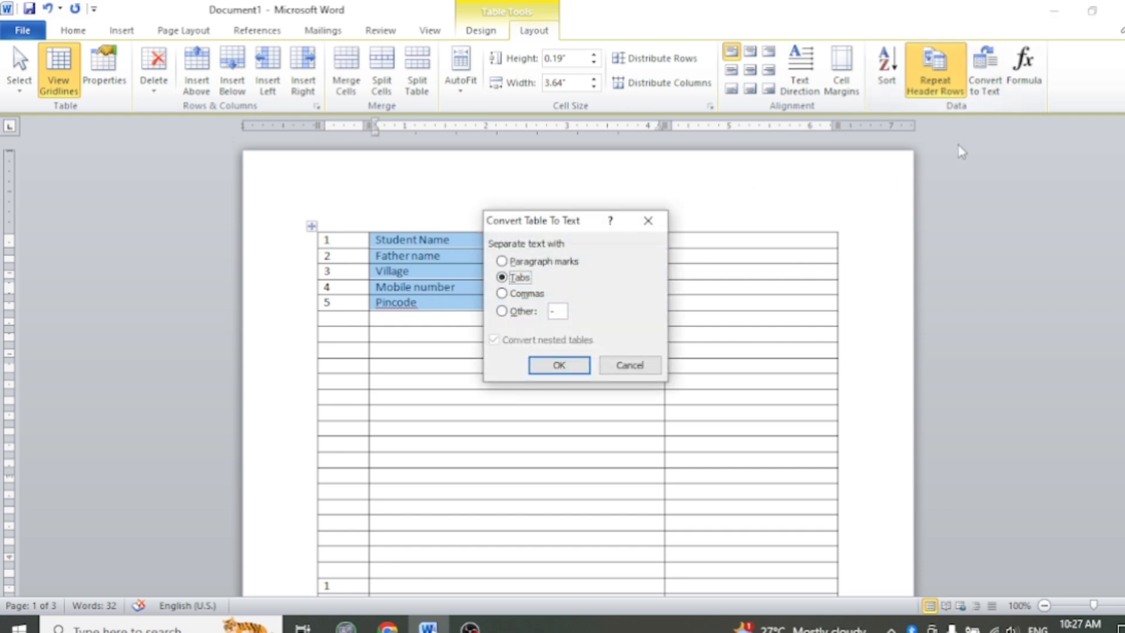
{"action": "left_click", "coordinate": [502, 294]}
{"action": "left_click", "coordinate": [558, 364]}
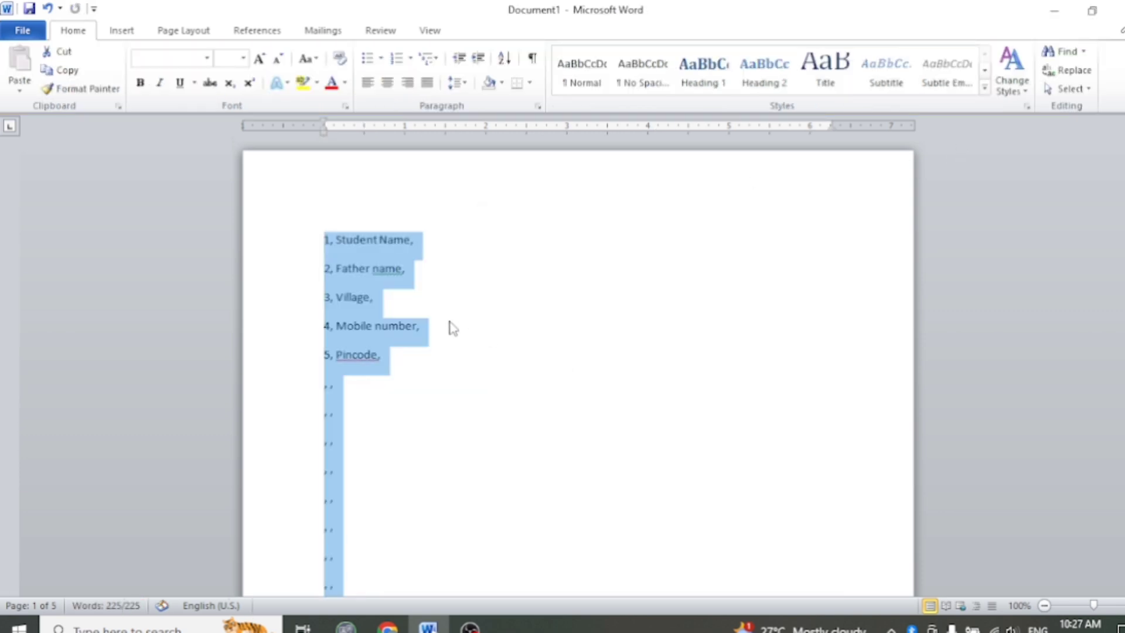
{"action": "left_click", "coordinate": [378, 298]}
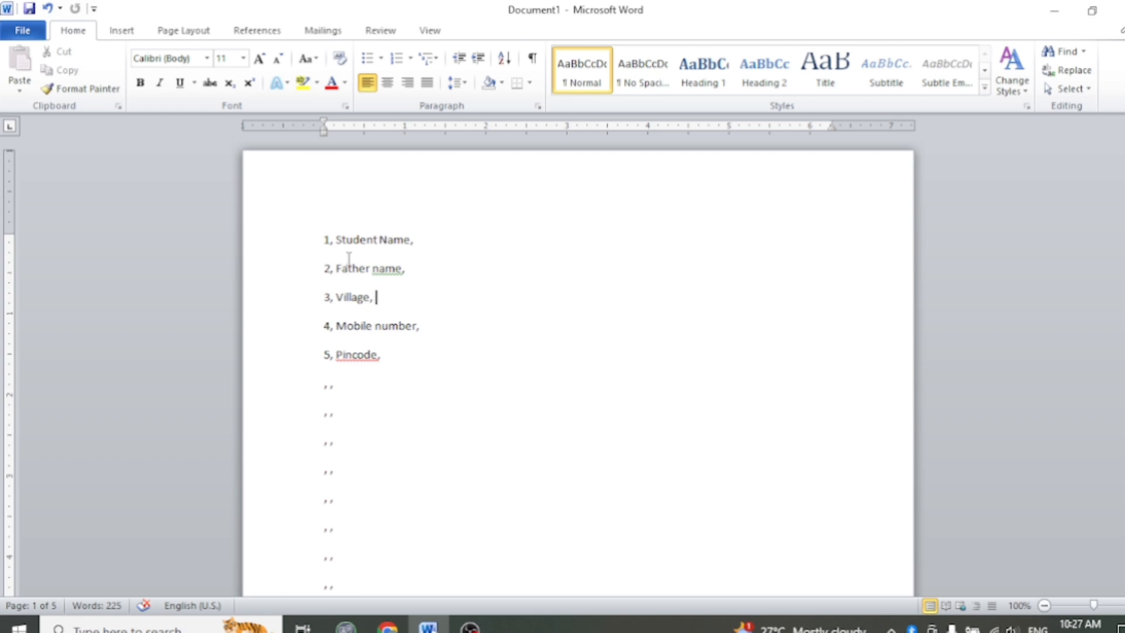
{"action": "key", "text": "ctrl+z"}
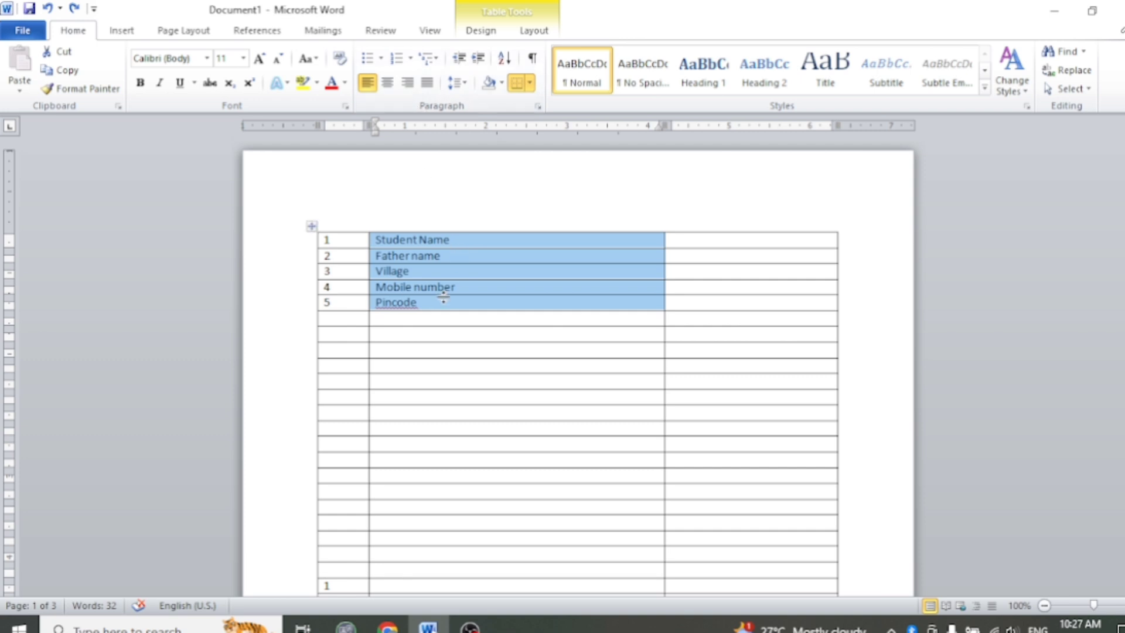
{"action": "left_click", "coordinate": [494, 32]}
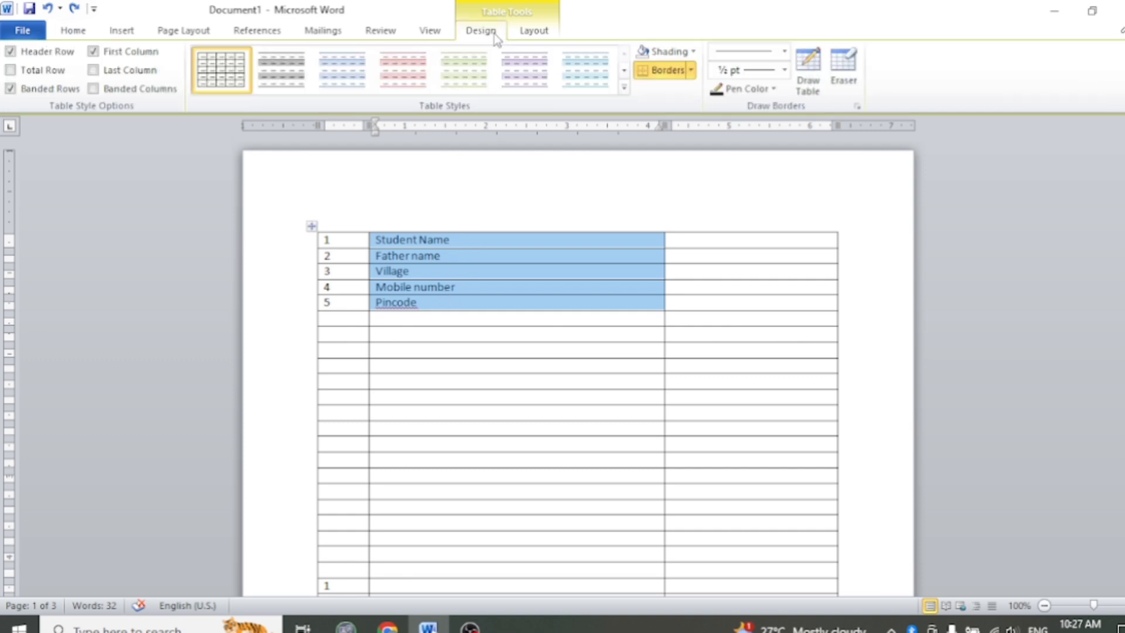
{"action": "left_click", "coordinate": [533, 33]}
{"action": "left_click", "coordinate": [484, 37]}
{"action": "left_click", "coordinate": [532, 32]}
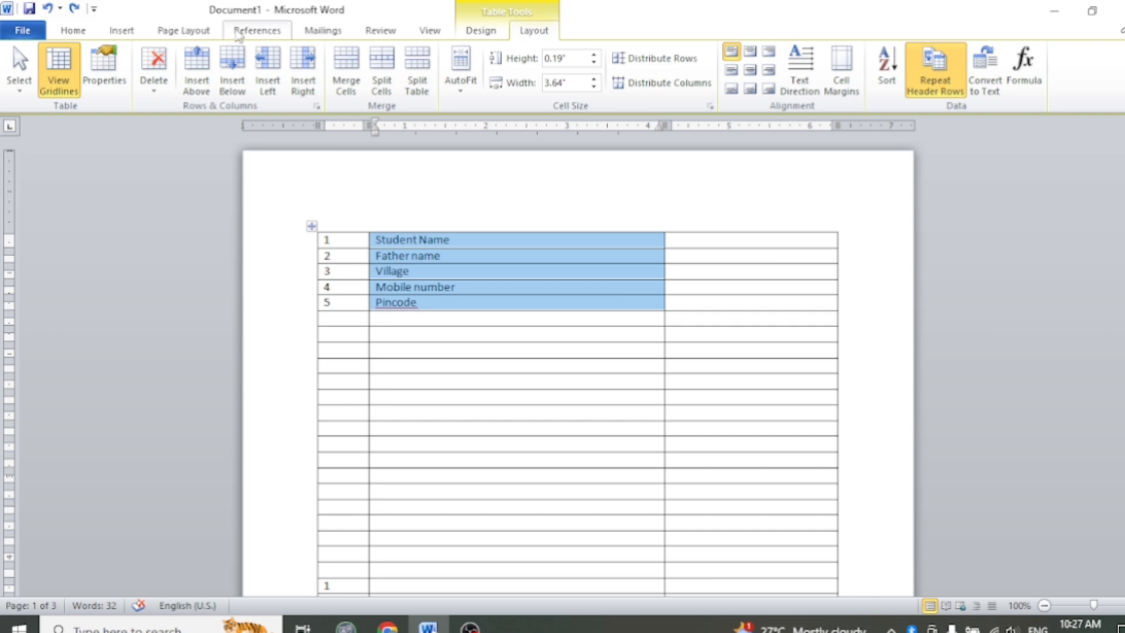
Step: Delete the document's entire content, including the table
{"action": "key", "text": "ctrl+a"}
{"action": "key", "text": "Delete"}
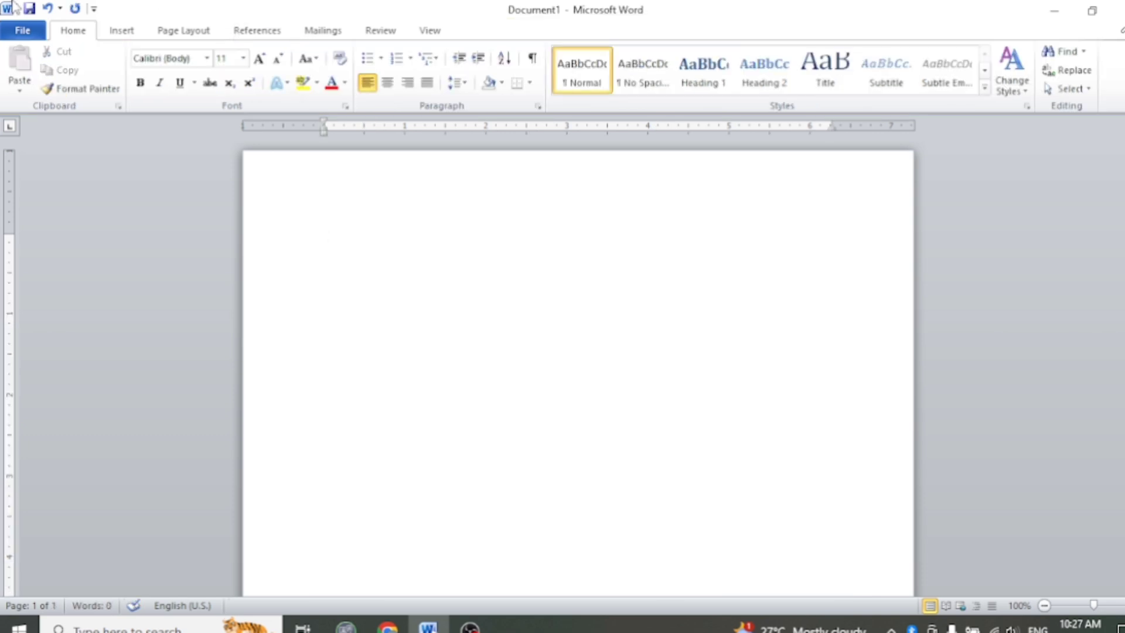
Step: Insert a table with five columns and five rows, shift it slightly to the left, and place the cursor in its first cell
{"action": "left_click", "coordinate": [122, 31]}
{"action": "left_click", "coordinate": [133, 68]}
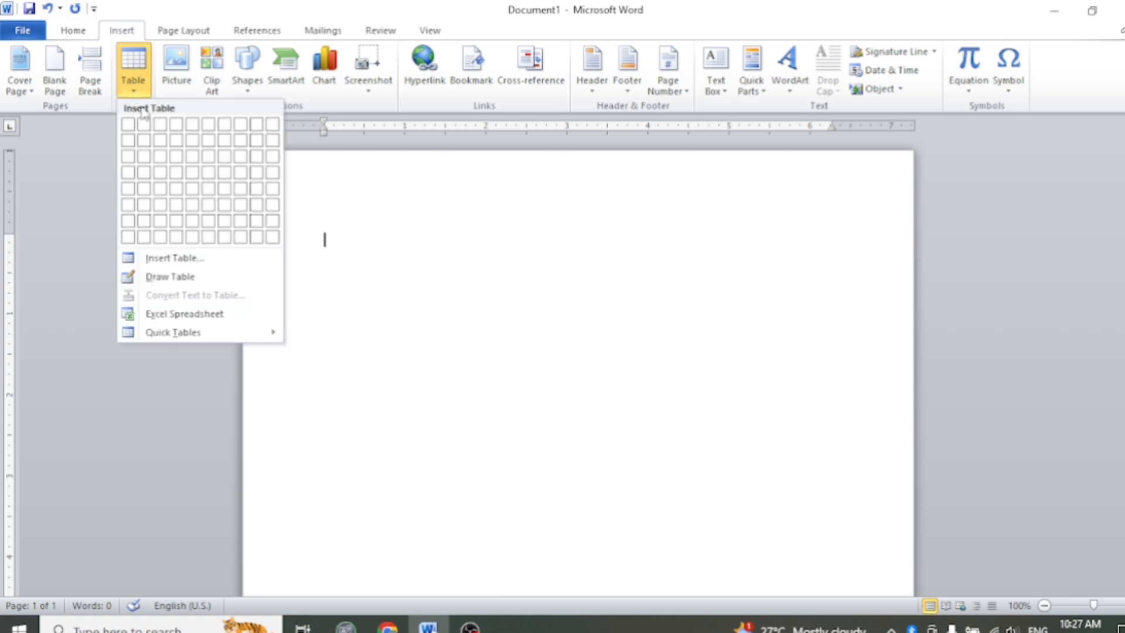
{"action": "left_click", "coordinate": [195, 190]}
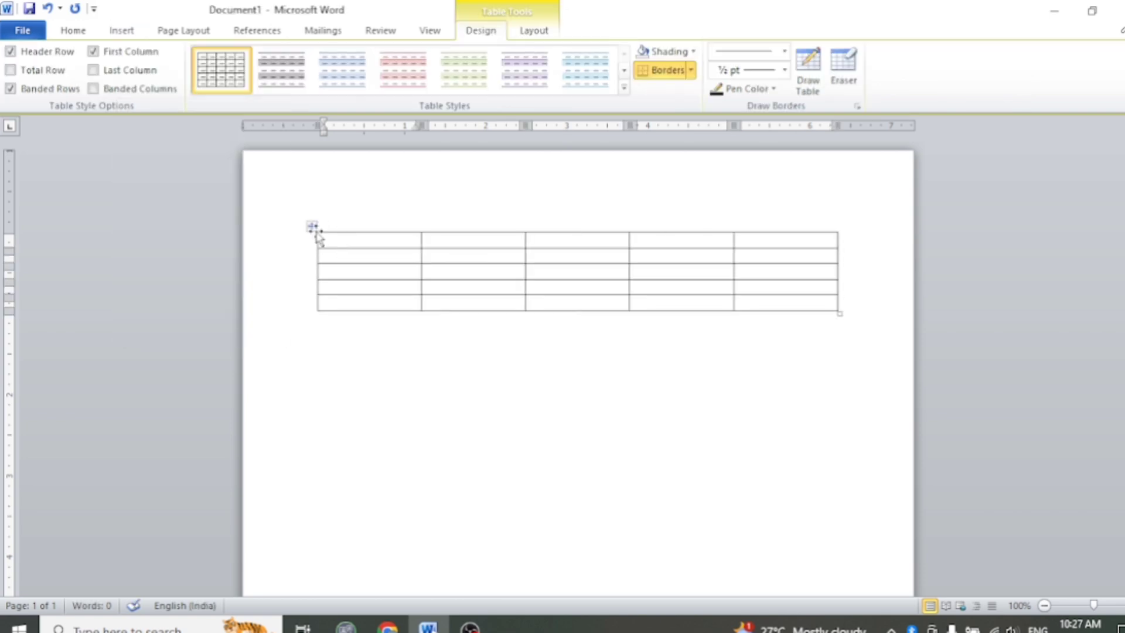
{"action": "mouse_move", "coordinate": [312, 228]}
{"action": "left_mouse_down"}
{"action": "mouse_move", "coordinate": [289, 238]}
{"action": "mouse_move", "coordinate": [306, 228]}
{"action": "left_mouse_up"}
{"action": "left_click", "coordinate": [340, 247]}
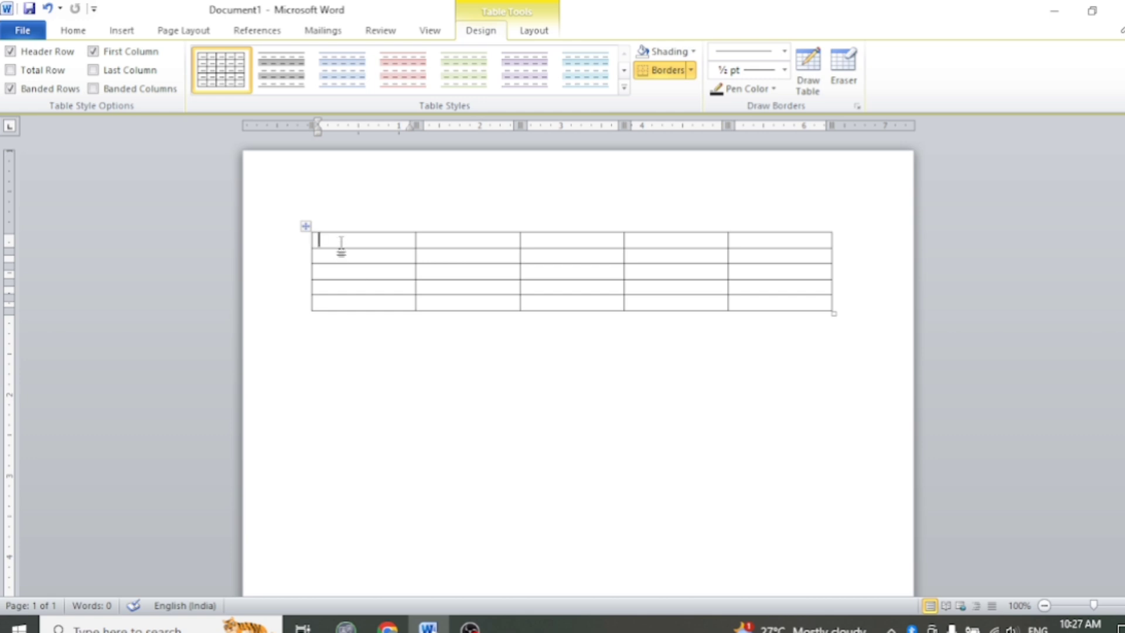
Step: Enter the headings "Number 1" and "Number 2" in the first two cells of the table's header row
{"action": "type", "text": "number 1"}
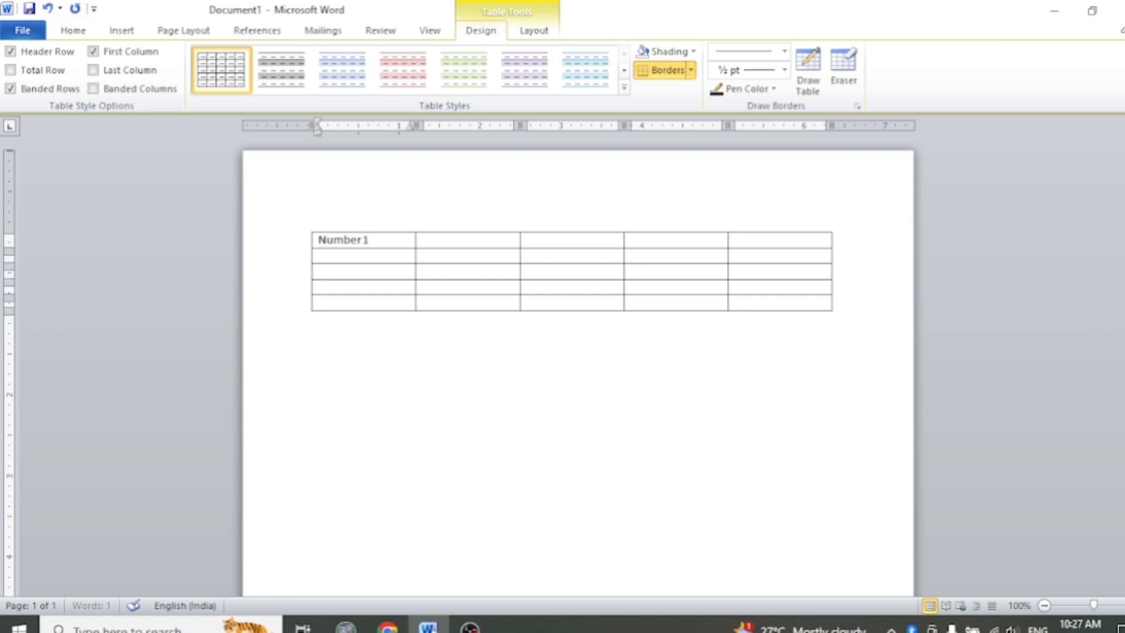
{"action": "type", "text": " number"}
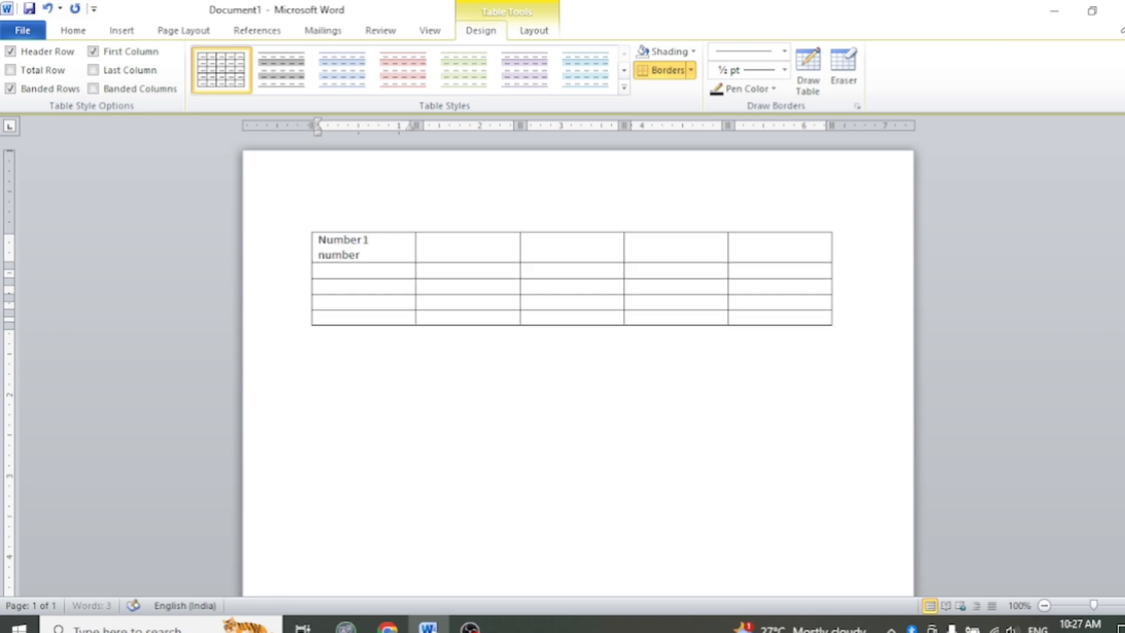
{"action": "key", "text": "ctrl+z"}
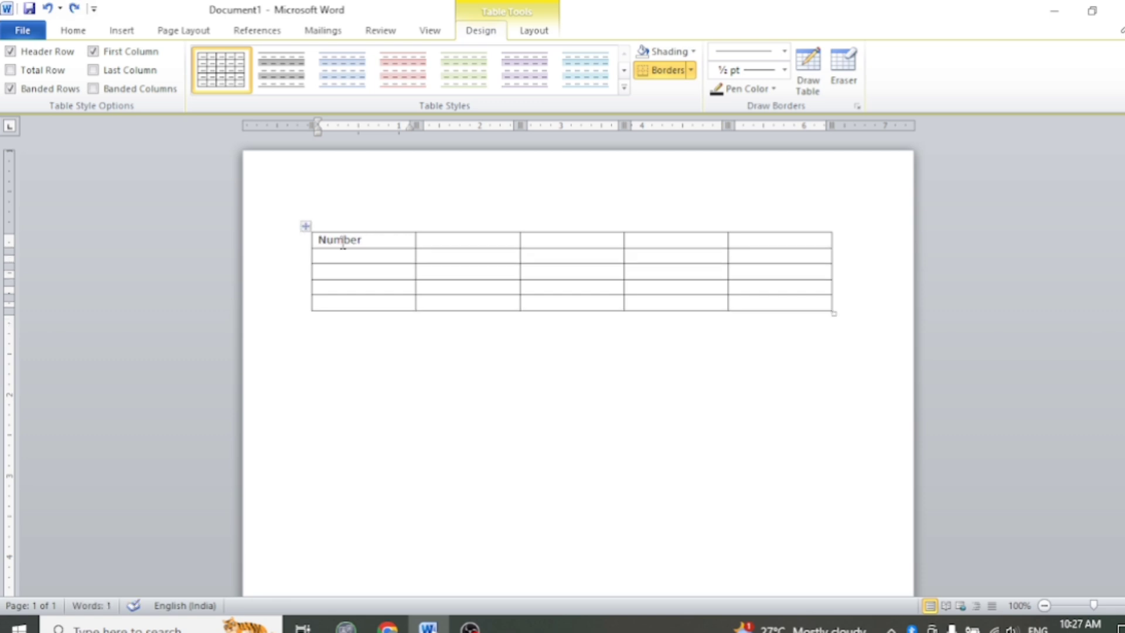
{"action": "type", "text": "1"}
{"action": "key", "text": "Tab"}
{"action": "type", "text": "n"}
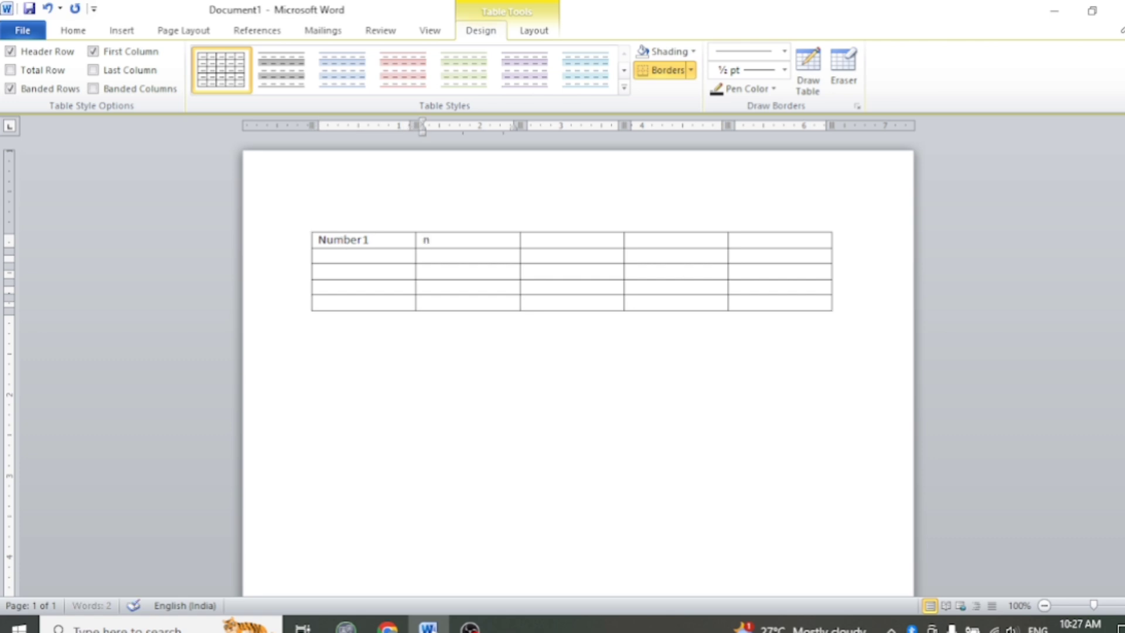
{"action": "type", "text": "umber "}
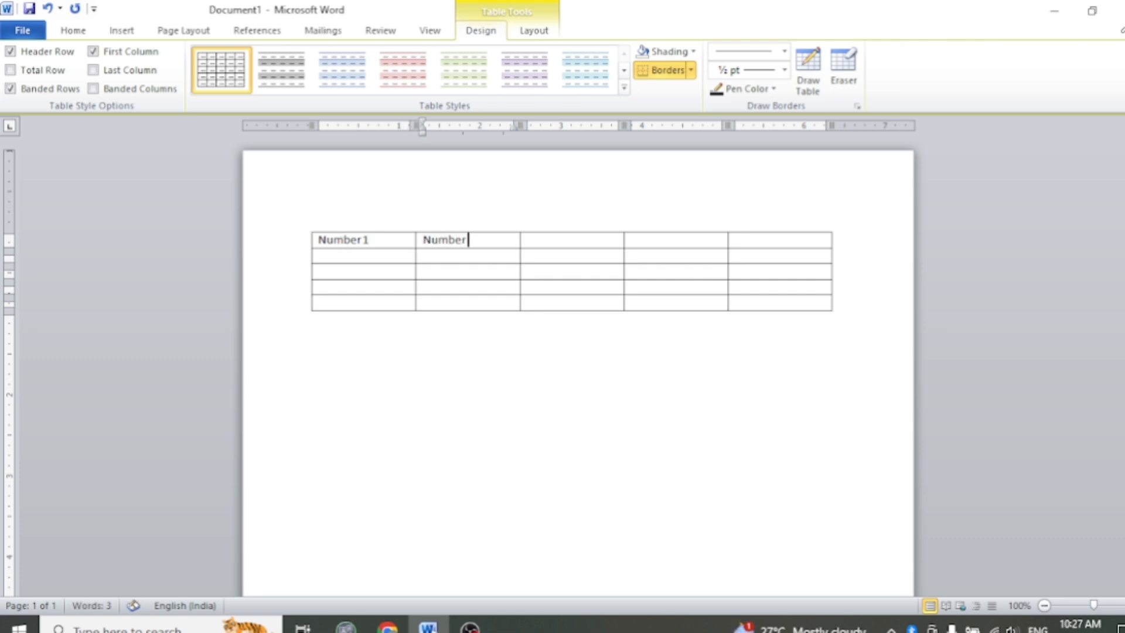
{"action": "type", "text": "2"}
{"action": "key", "text": "Tab"}
Step: Enter the headings "Number 3" and "Number 4" in the third and fourth cells of the header row
{"action": "type", "text": "num"}
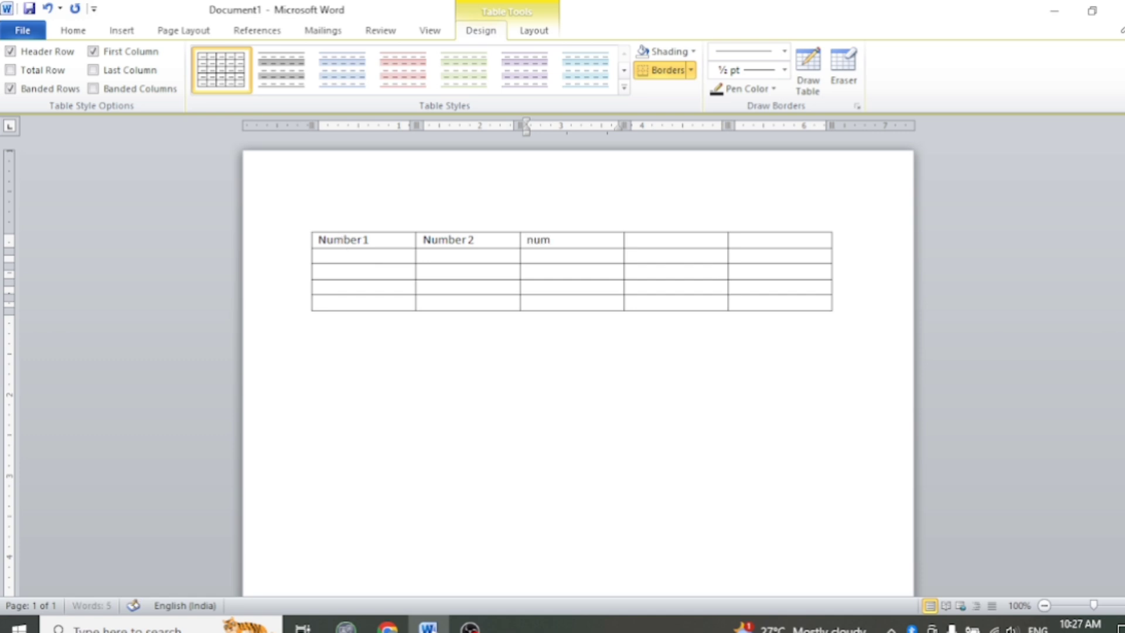
{"action": "type", "text": "ber 3"}
{"action": "key", "text": "Tab"}
{"action": "type", "text": "nu"}
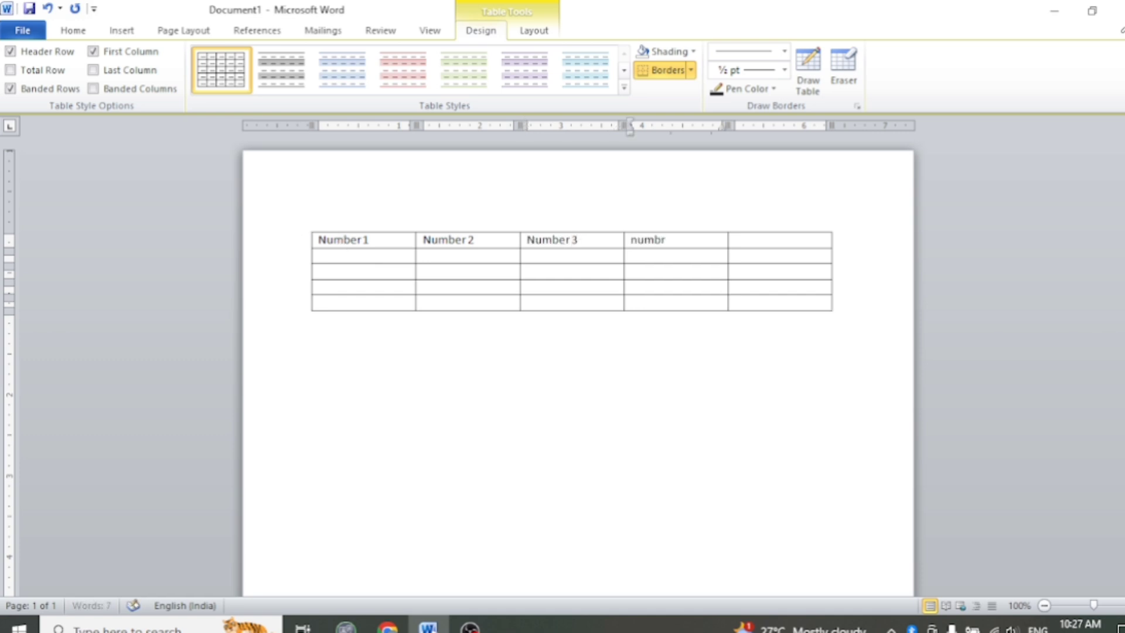
{"action": "type", "text": "mbrt"}
{"action": "key", "text": "BackSpace"}
{"action": "key", "text": "BackSpace"}
{"action": "type", "text": "er 4"}
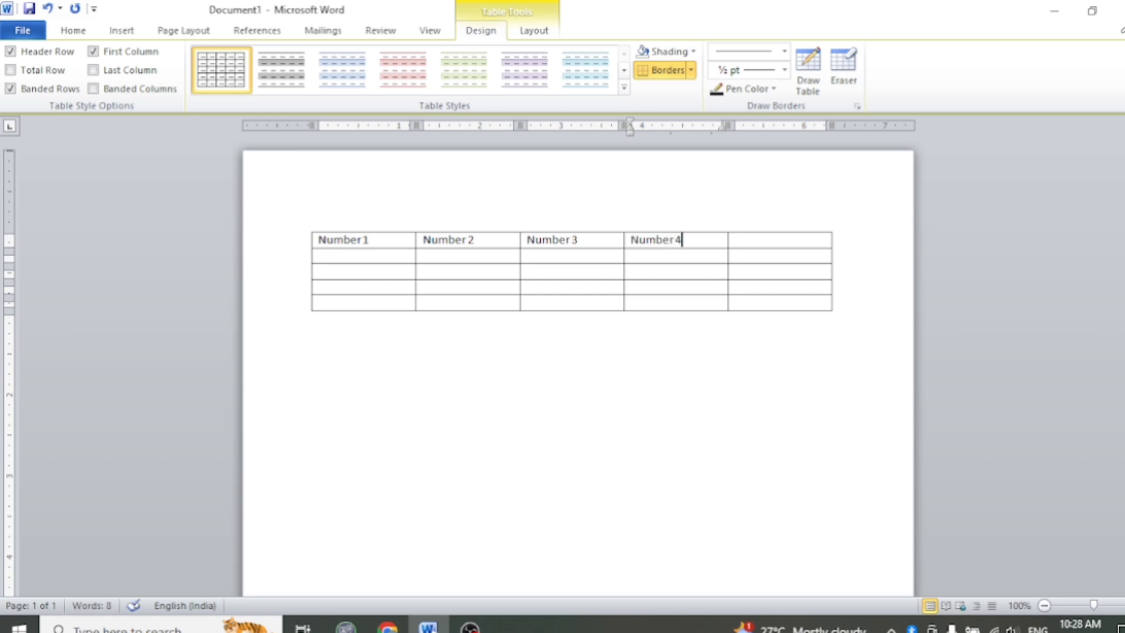
Step: Enter the heading "TOTAL" in capitals in the last cell of the header row
{"action": "left_click", "coordinate": [764, 239]}
{"action": "type", "text": "tota"}
{"action": "key", "text": "BackSpace"}
{"action": "key", "text": "BackSpace"}
{"action": "key", "text": "BackSpace"}
{"action": "type", "text": "OTAL"}
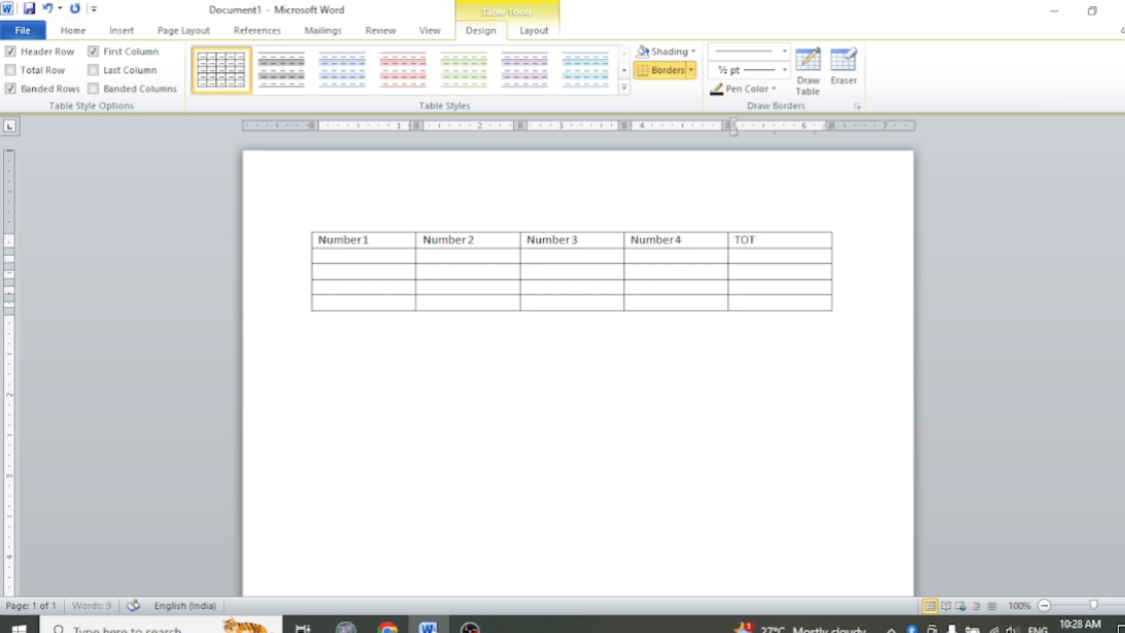
Step: Fill the Number 1 column with the values 2323, 3453, 4652 and 345
{"action": "left_click", "coordinate": [562, 259]}
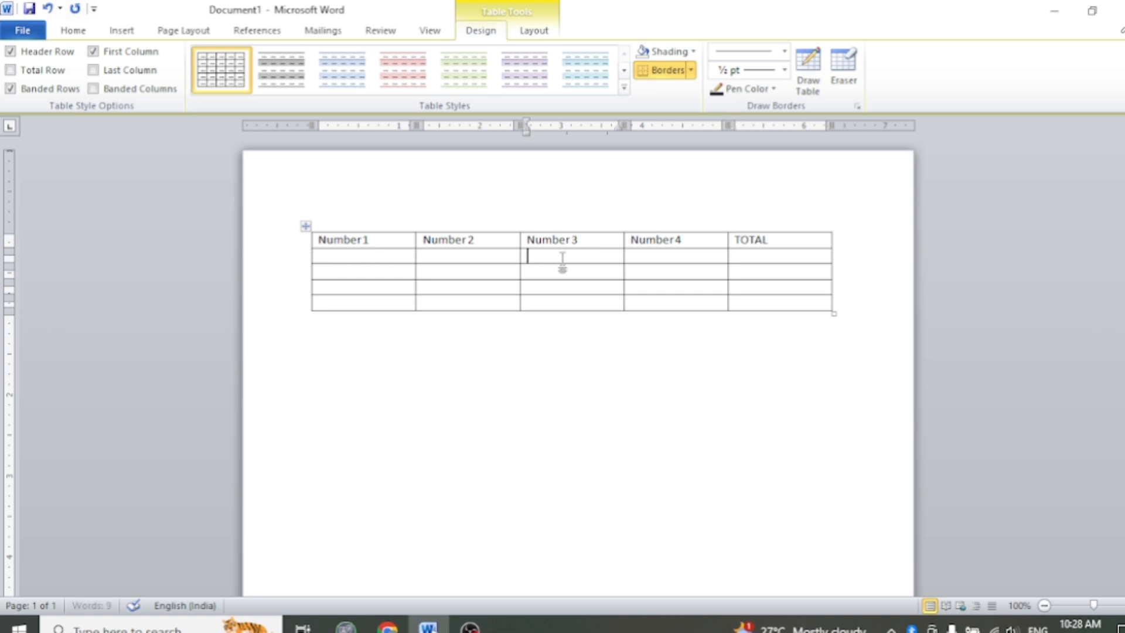
{"action": "left_click", "coordinate": [373, 259]}
{"action": "type", "text": "2323"}
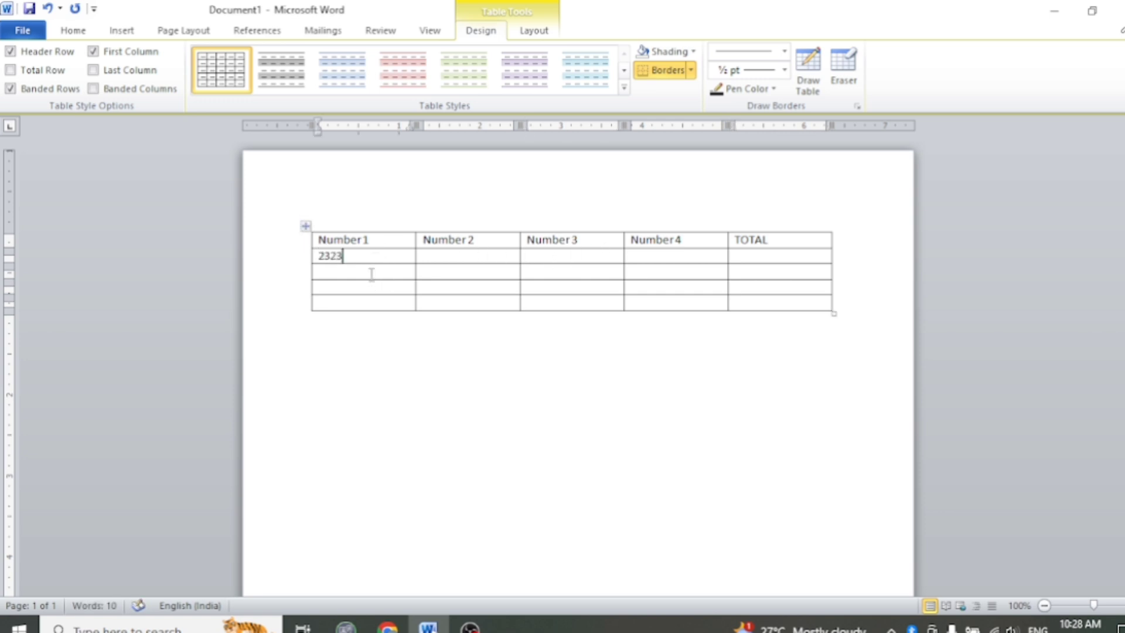
{"action": "left_click", "coordinate": [372, 271]}
{"action": "type", "text": "3453"}
{"action": "left_click", "coordinate": [375, 287]}
{"action": "type", "text": "4652"}
{"action": "left_click", "coordinate": [351, 303]}
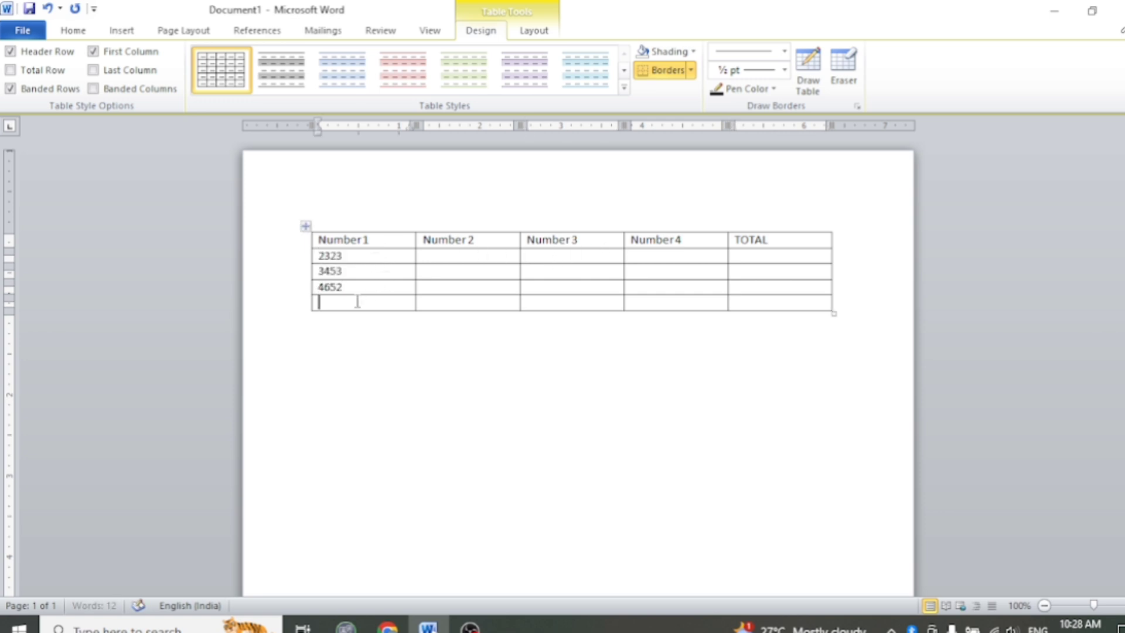
{"action": "type", "text": "345"}
Step: Enter 34523, 6234 and 7856 in the first three cells below the Number 2 heading
{"action": "left_click", "coordinate": [447, 256]}
{"action": "type", "text": "34523"}
{"action": "left_click", "coordinate": [447, 272]}
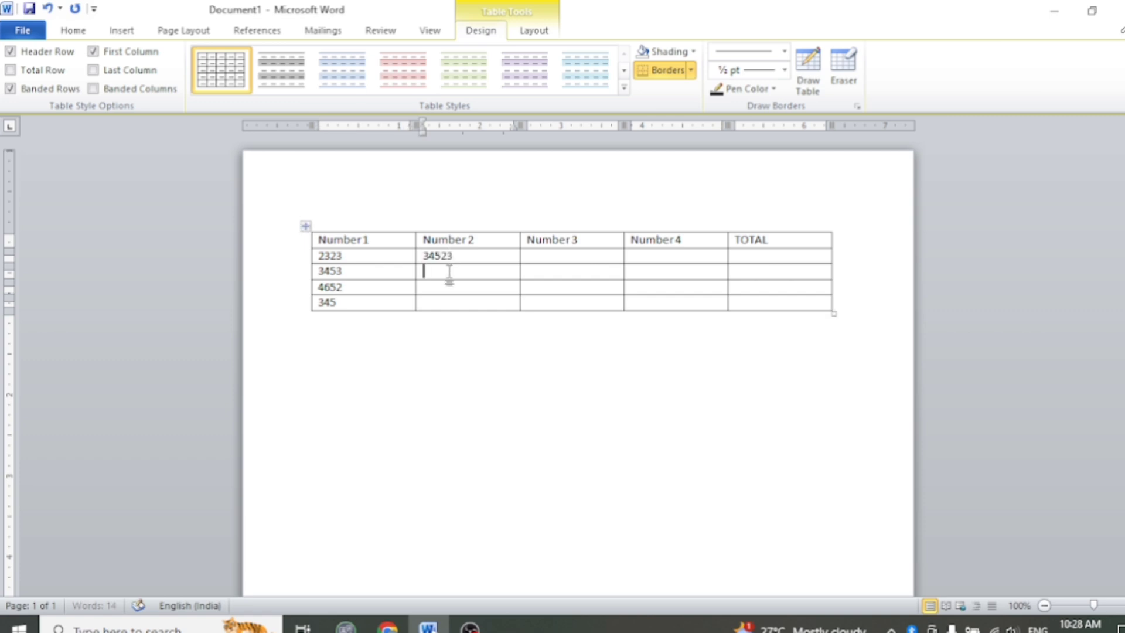
{"action": "type", "text": "6234"}
{"action": "left_click", "coordinate": [453, 287]}
{"action": "type", "text": "7856"}
Step: Fill the Number 3 column with 85667, 56754, 56745 and 56745, and enter 5765 in the last Number 2 cell
{"action": "left_click", "coordinate": [578, 256]}
{"action": "type", "text": "856"}
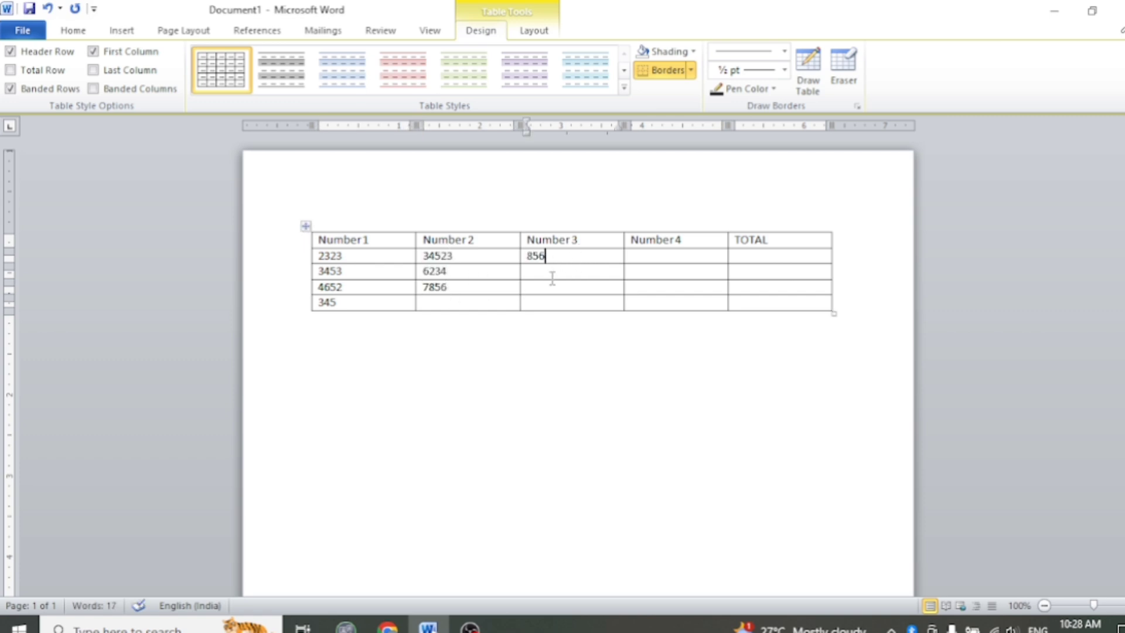
{"action": "type", "text": "67"}
{"action": "left_click", "coordinate": [556, 271]}
{"action": "type", "text": "56754"}
{"action": "left_click", "coordinate": [557, 286]}
{"action": "type", "text": "56745"}
{"action": "left_click", "coordinate": [557, 300]}
{"action": "type", "text": "56745"}
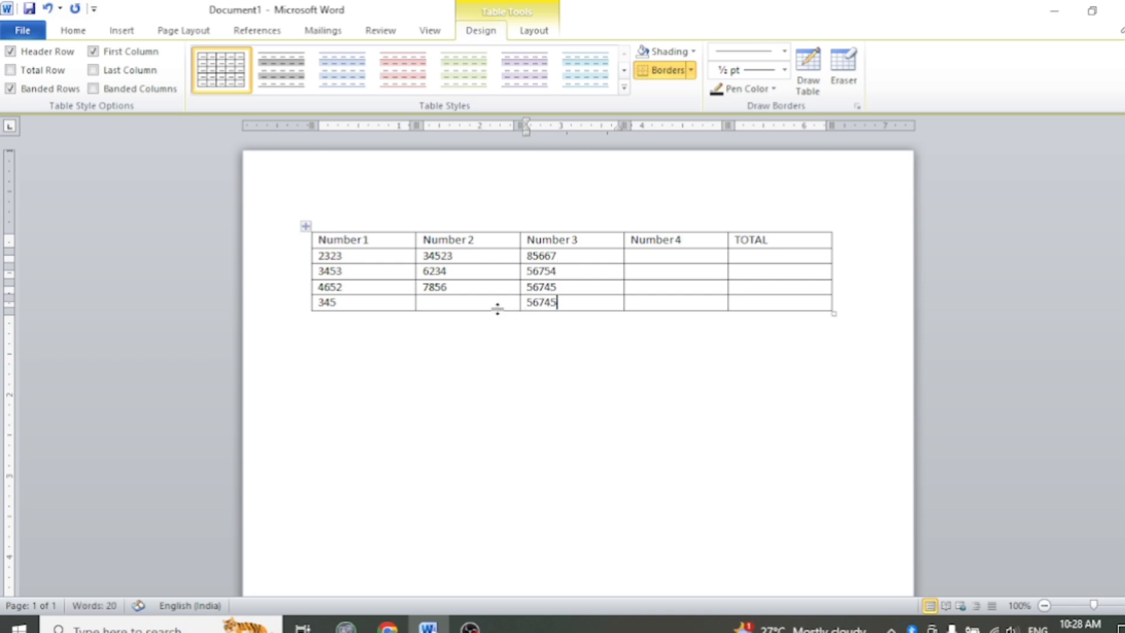
{"action": "left_click", "coordinate": [496, 305]}
{"action": "type", "text": "5765"}
Step: Fill the Number 4 column with the values 67456, 567456, 56745 and 8957
{"action": "left_click", "coordinate": [657, 256]}
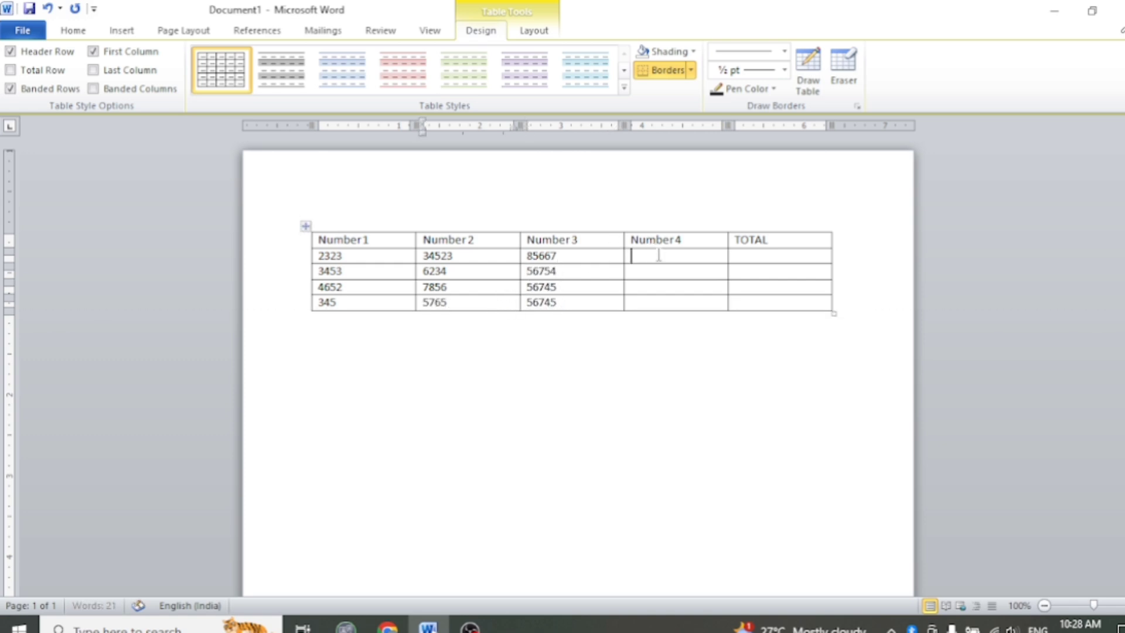
{"action": "type", "text": "67456"}
{"action": "left_click", "coordinate": [655, 273]}
{"action": "type", "text": "567456"}
{"action": "left_click", "coordinate": [655, 286]}
{"action": "type", "text": "56745"}
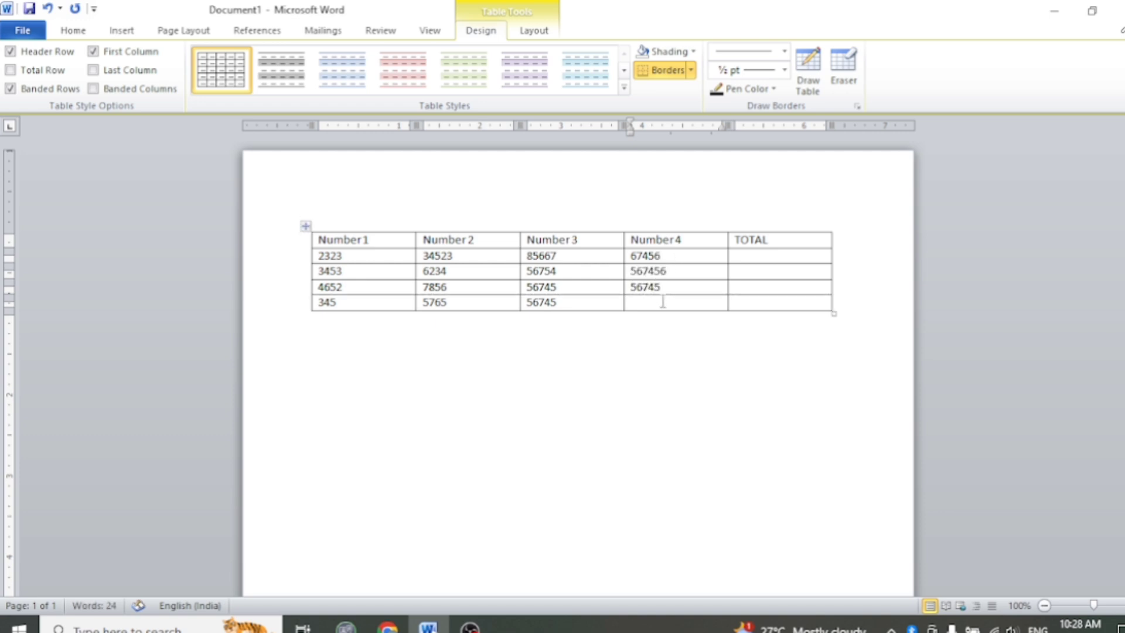
{"action": "left_click", "coordinate": [663, 303]}
{"action": "type", "text": "8957"}
Step: Insert the formula =SUM(LEFT) in the TOTAL cell of the row starting with 2323
{"action": "left_click", "coordinate": [756, 262]}
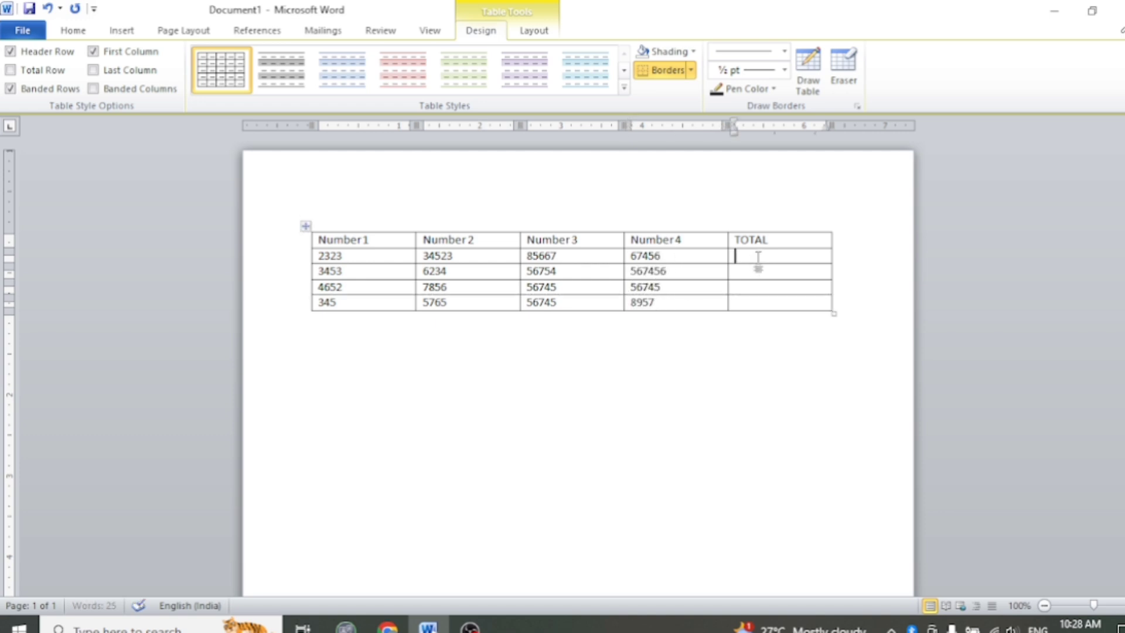
{"action": "left_click", "coordinate": [534, 30]}
{"action": "left_click", "coordinate": [1034, 85]}
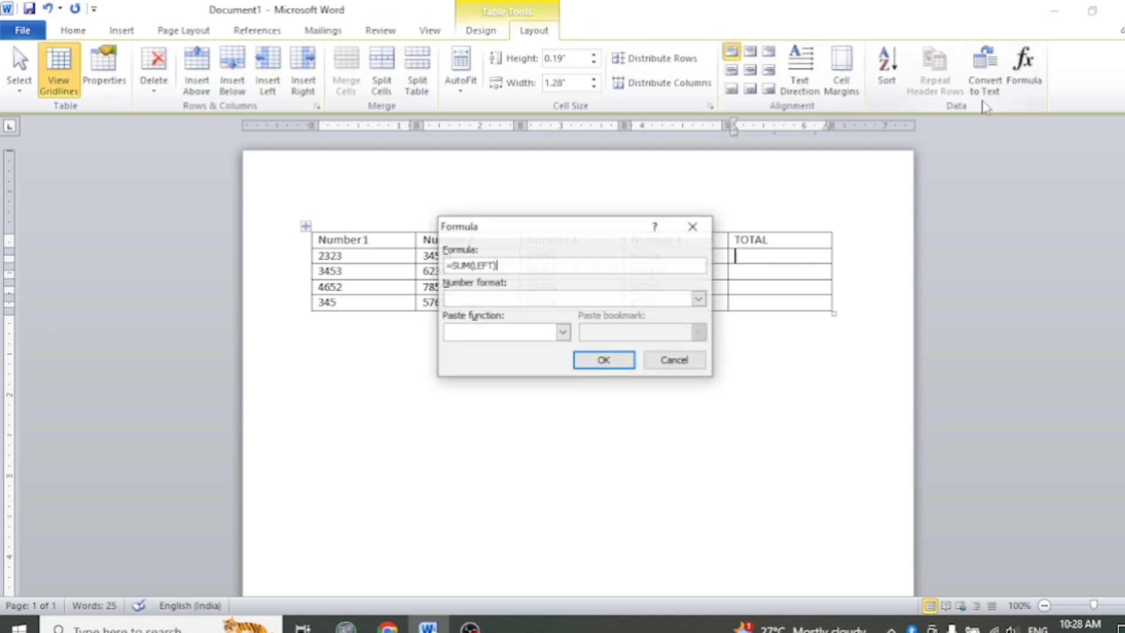
{"action": "left_click_drag", "start_coordinate": [537, 227], "coordinate": [632, 375]}
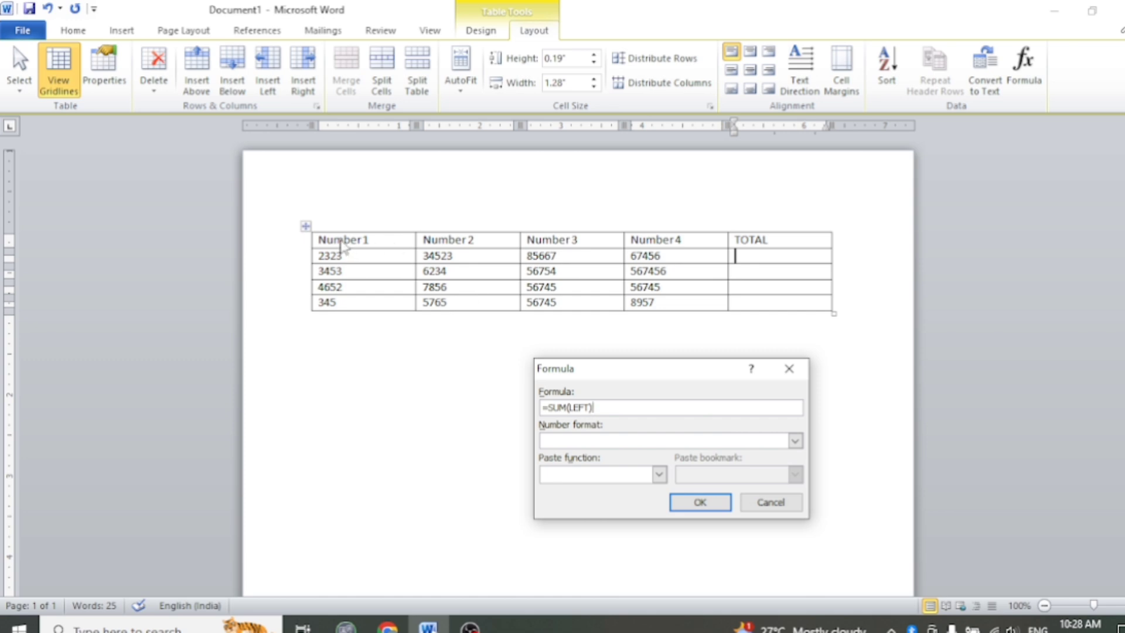
{"action": "left_click", "coordinate": [700, 505]}
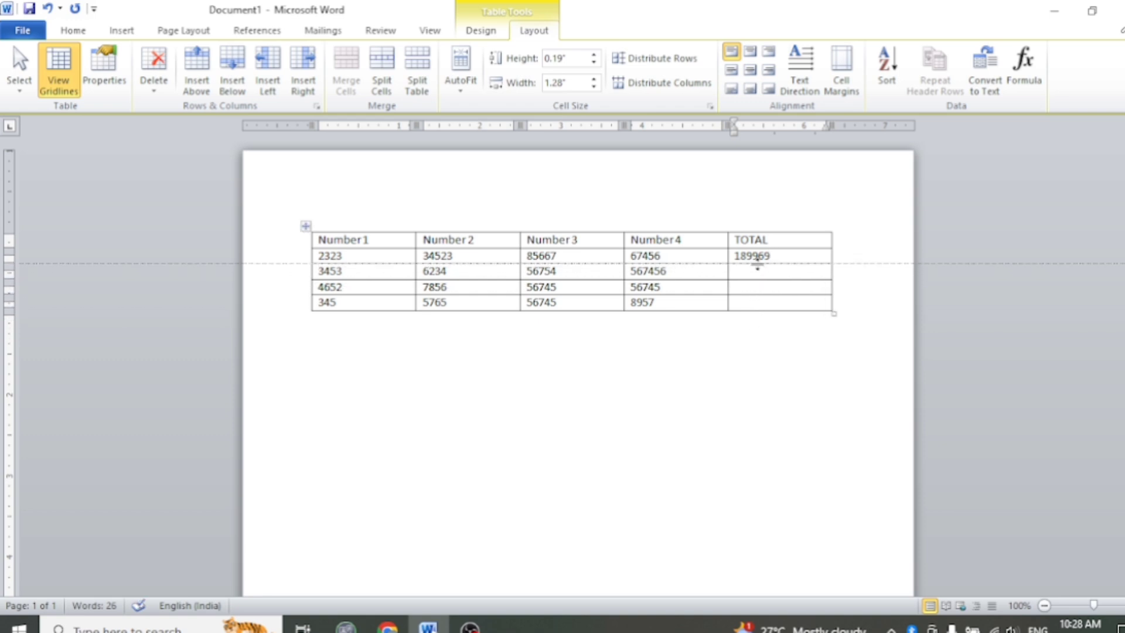
Step: Try inserting =SUM(ABOVE) with the three empty TOTAL cells selected, and undo it
{"action": "left_click_drag", "start_coordinate": [757, 274], "coordinate": [768, 314]}
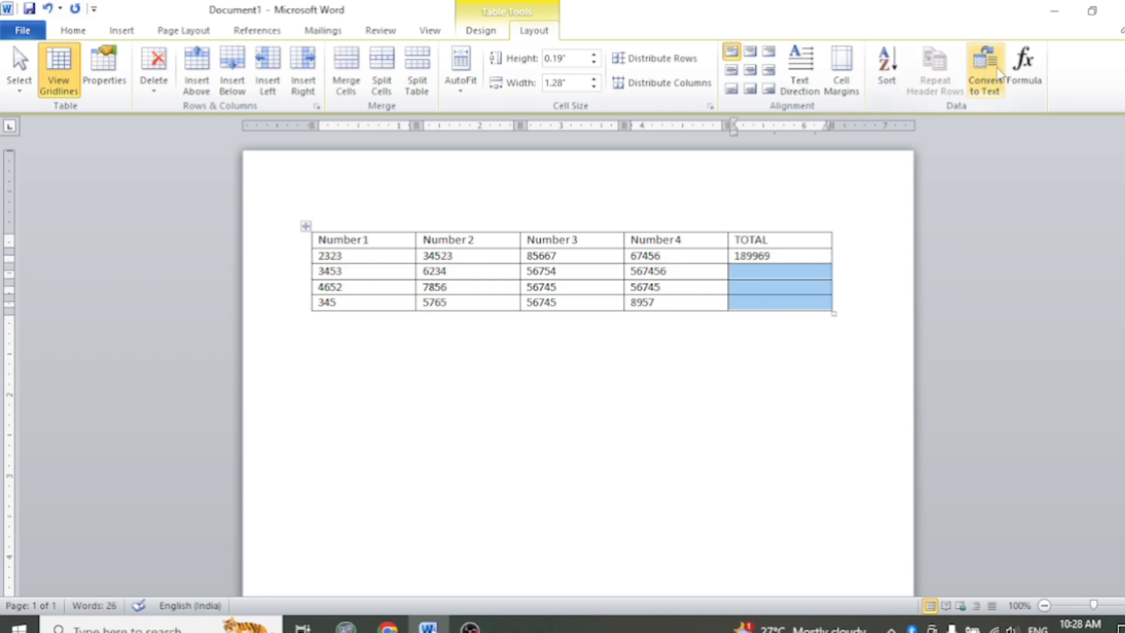
{"action": "left_click", "coordinate": [1021, 81]}
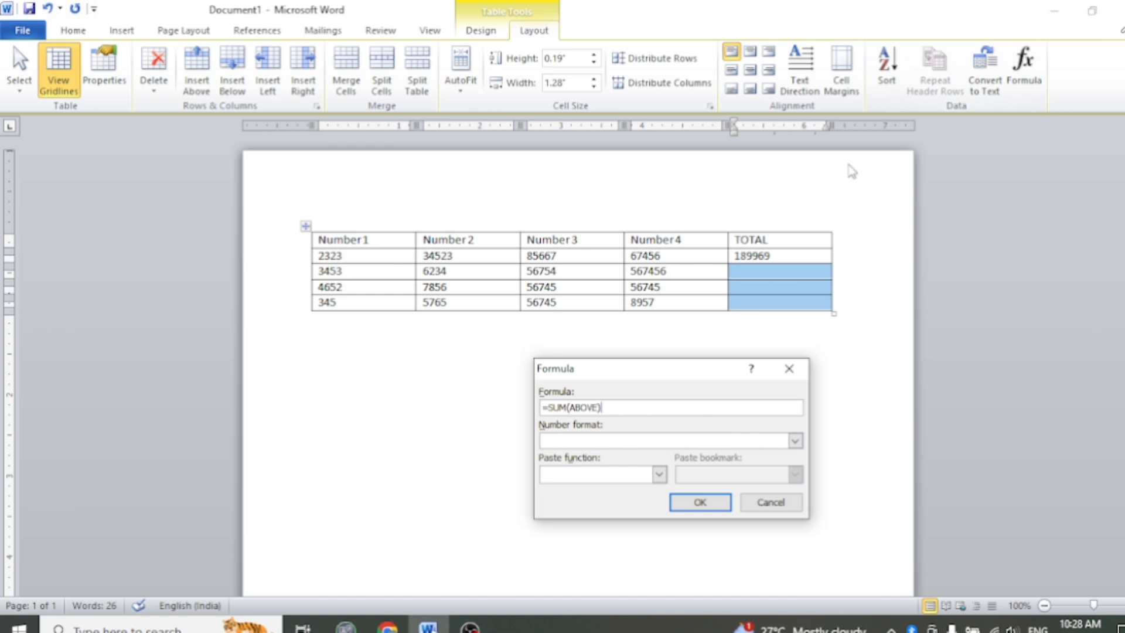
{"action": "left_click", "coordinate": [699, 510]}
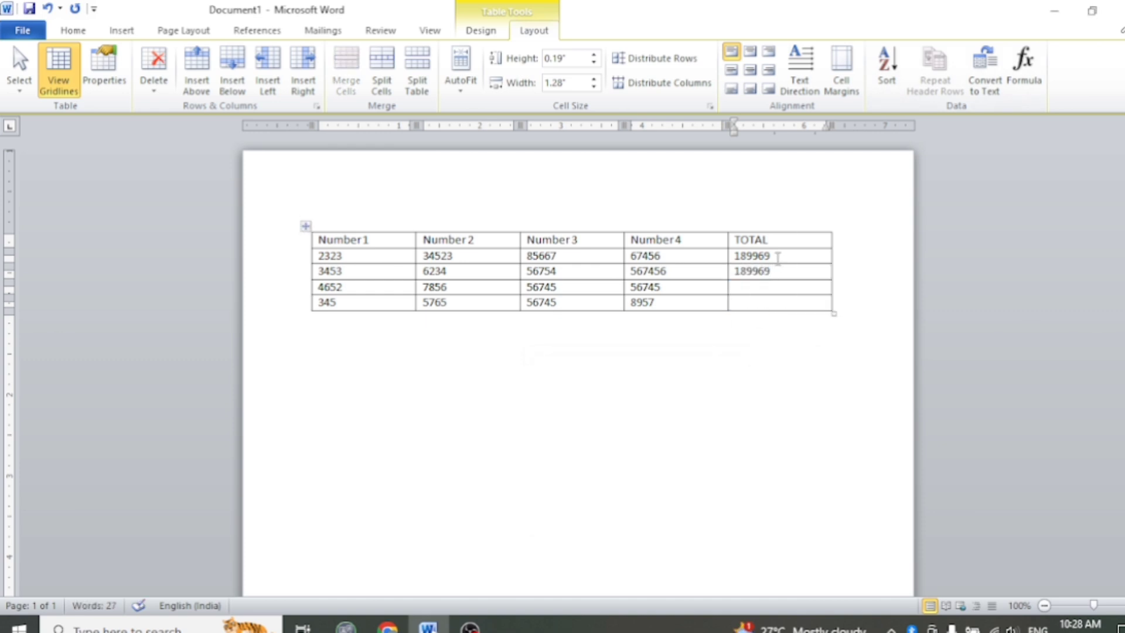
{"action": "key", "text": "ctrl+z"}
Step: Try the formula =SUM(ABOVE) in the TOTAL cell of the 3453 row alone, and undo it
{"action": "left_click", "coordinate": [757, 274]}
{"action": "left_click", "coordinate": [1023, 69]}
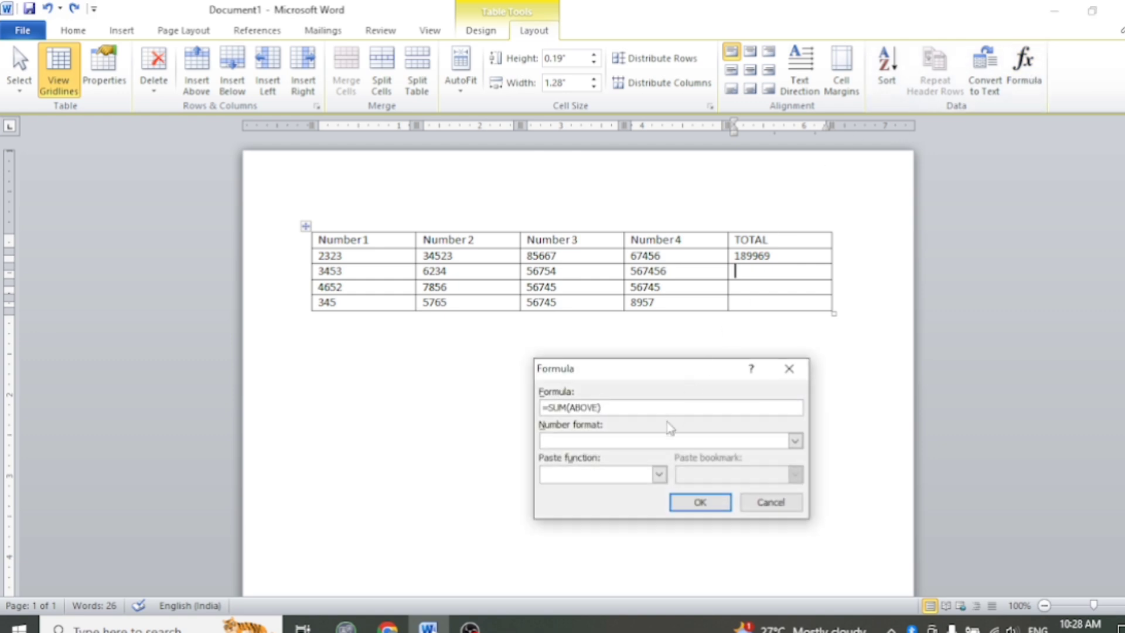
{"action": "left_click", "coordinate": [698, 502]}
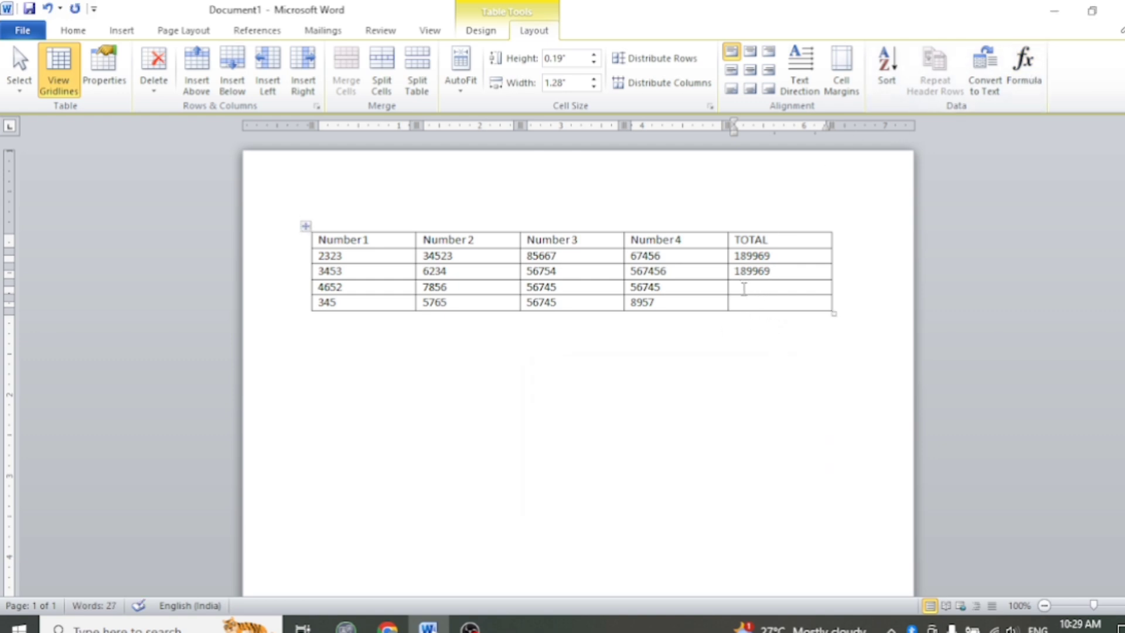
{"action": "left_click", "coordinate": [1025, 73]}
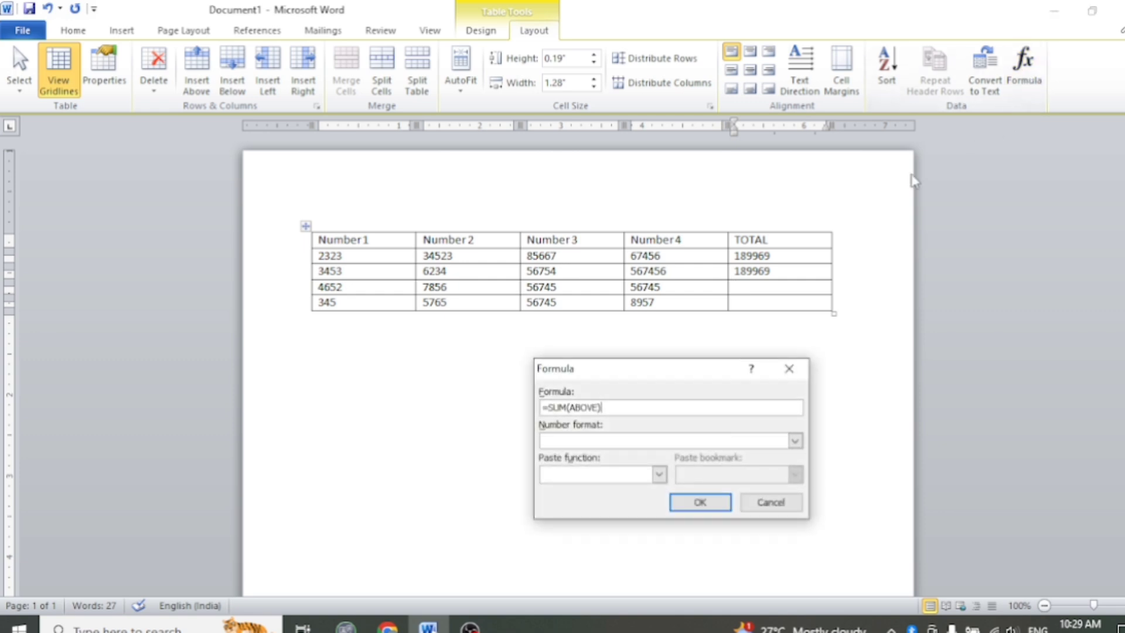
{"action": "left_click", "coordinate": [789, 369]}
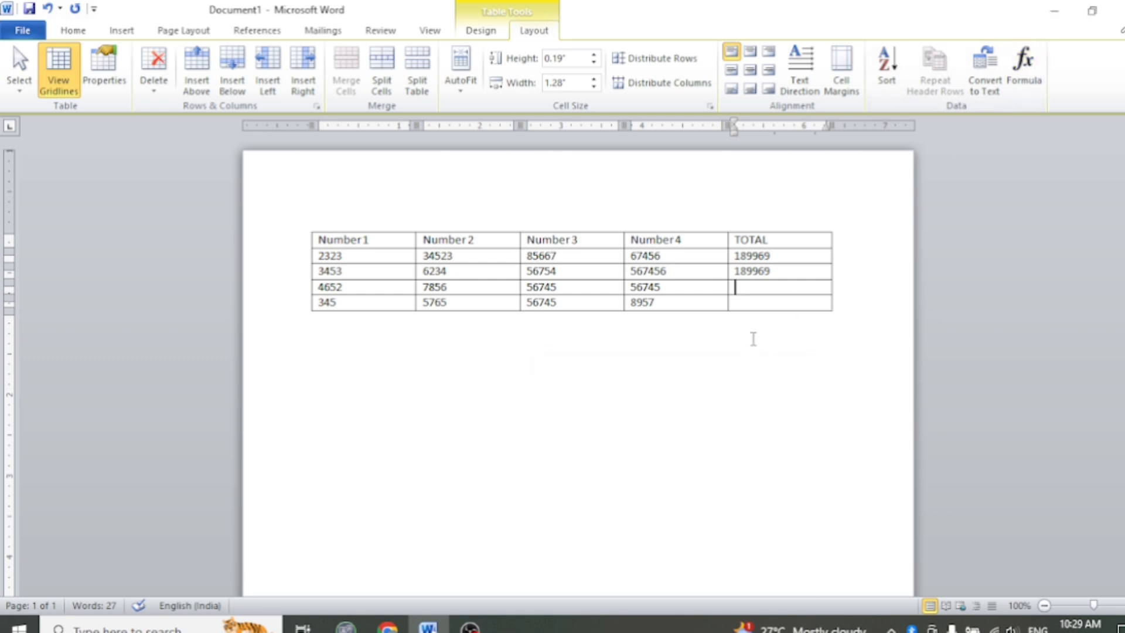
{"action": "key", "text": "ctrl+z"}
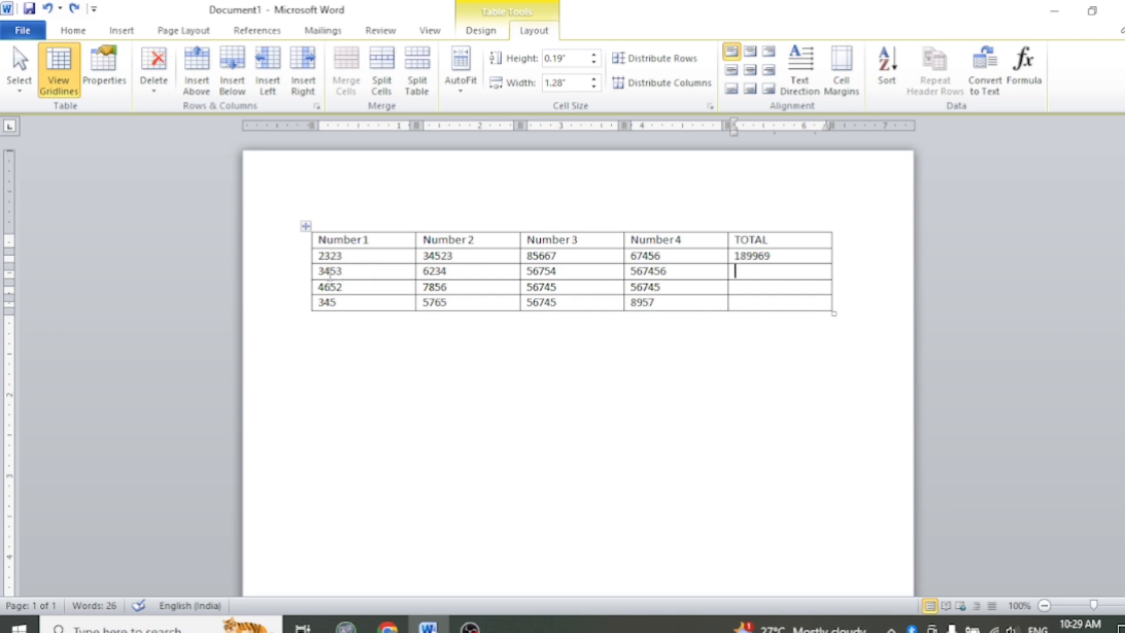
Step: Insert the formula =SUM(LEFT) in the TOTAL cell of the row starting with 3453
{"action": "left_click_drag", "start_coordinate": [330, 272], "coordinate": [554, 285]}
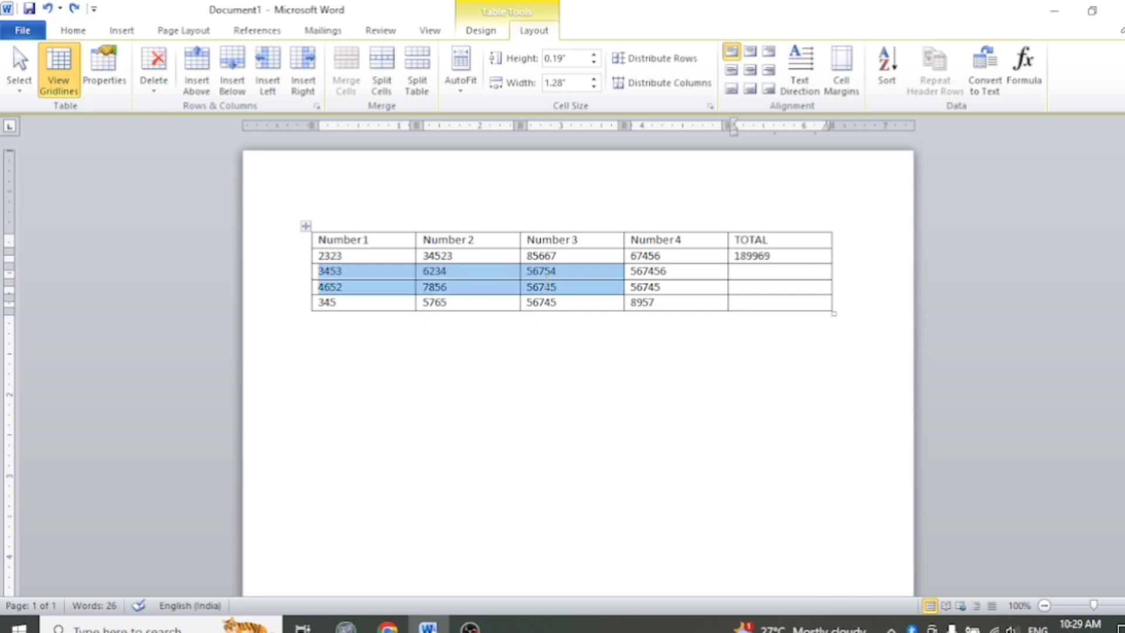
{"action": "left_click", "coordinate": [774, 270]}
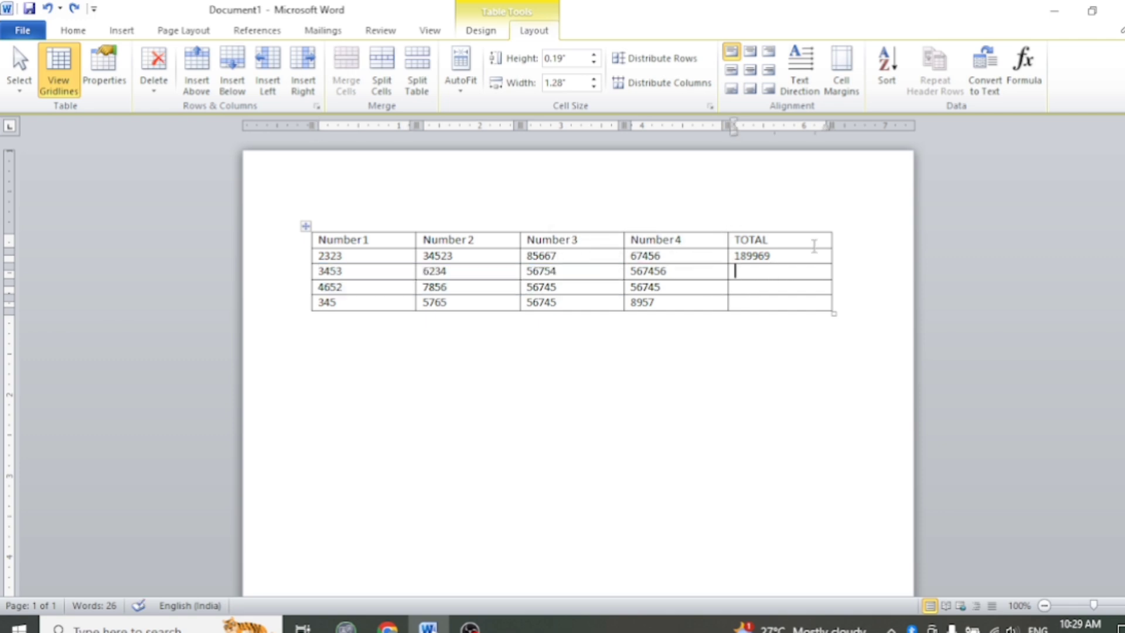
{"action": "left_click", "coordinate": [1024, 64]}
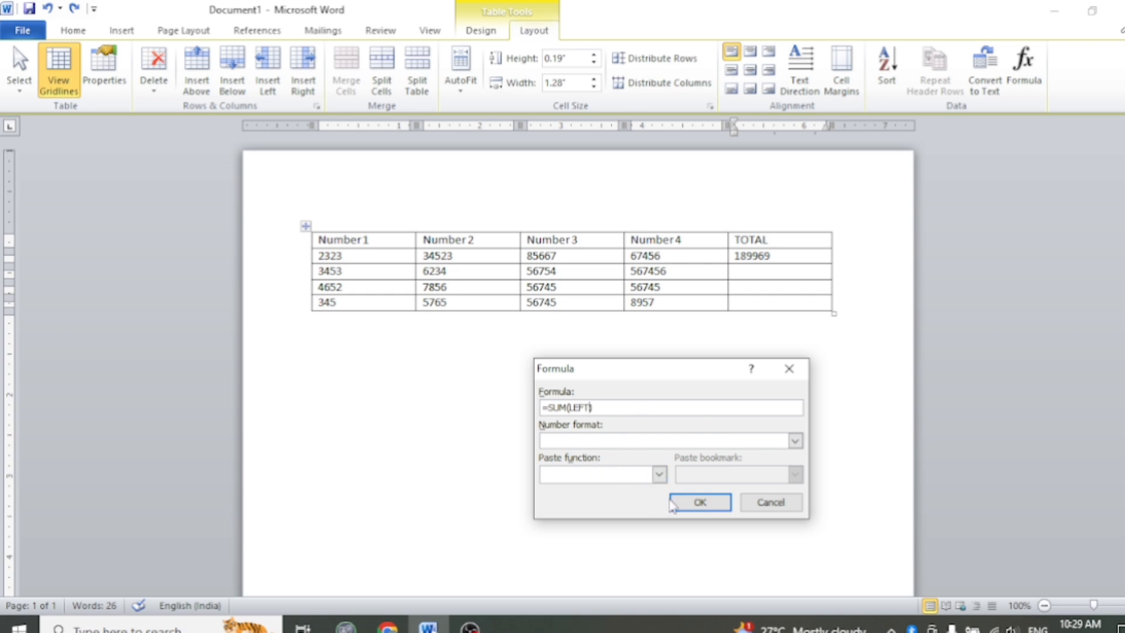
{"action": "left_click", "coordinate": [700, 502]}
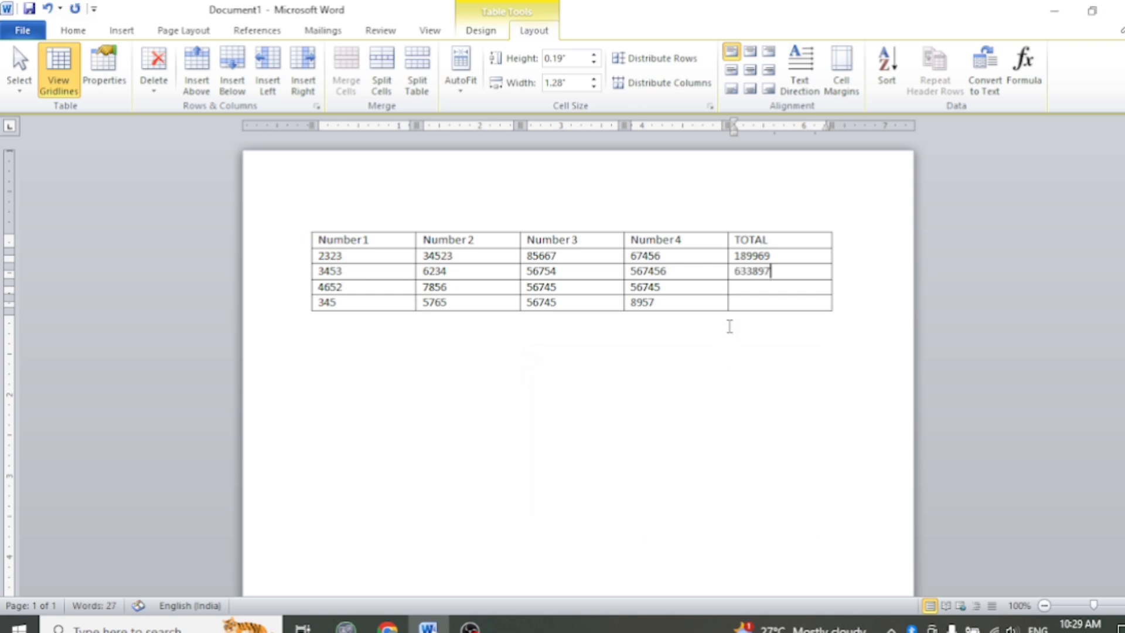
Step: Insert the formula =SUM(LEFT) in the TOTAL cells of the rows starting with 4652 and 345
{"action": "left_click", "coordinate": [745, 292]}
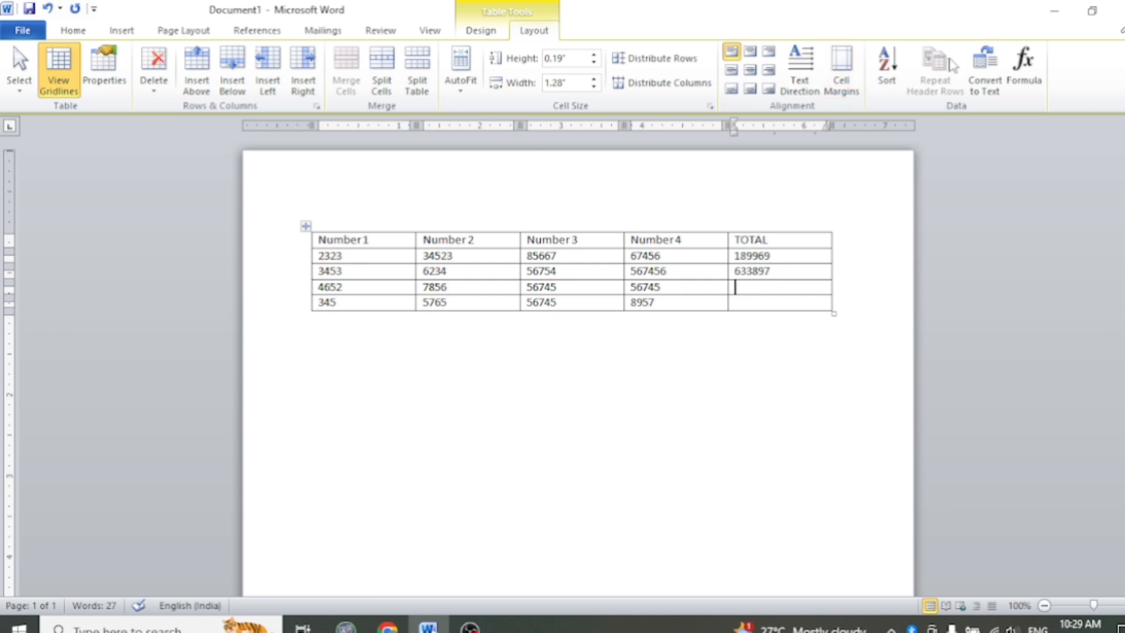
{"action": "left_click", "coordinate": [1024, 80]}
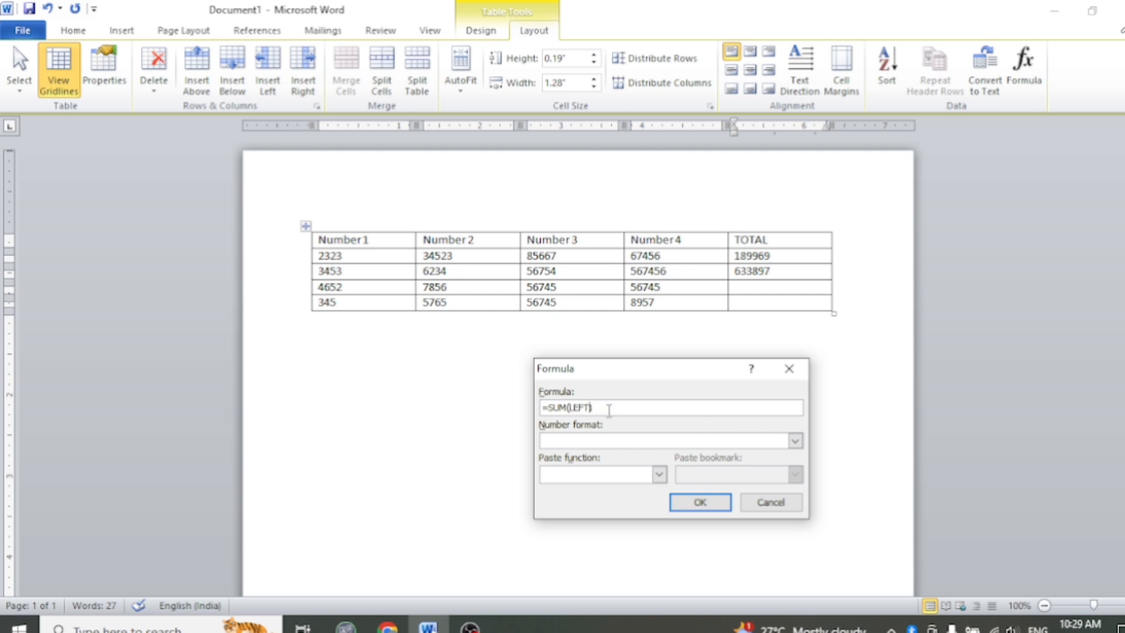
{"action": "left_click", "coordinate": [700, 502]}
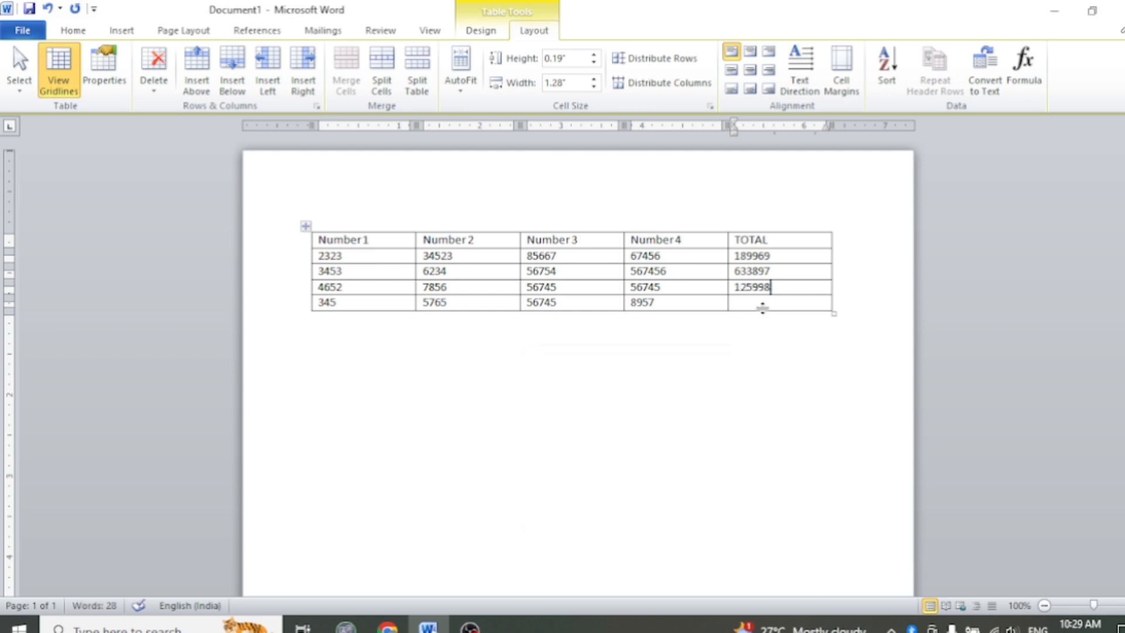
{"action": "left_click", "coordinate": [762, 307]}
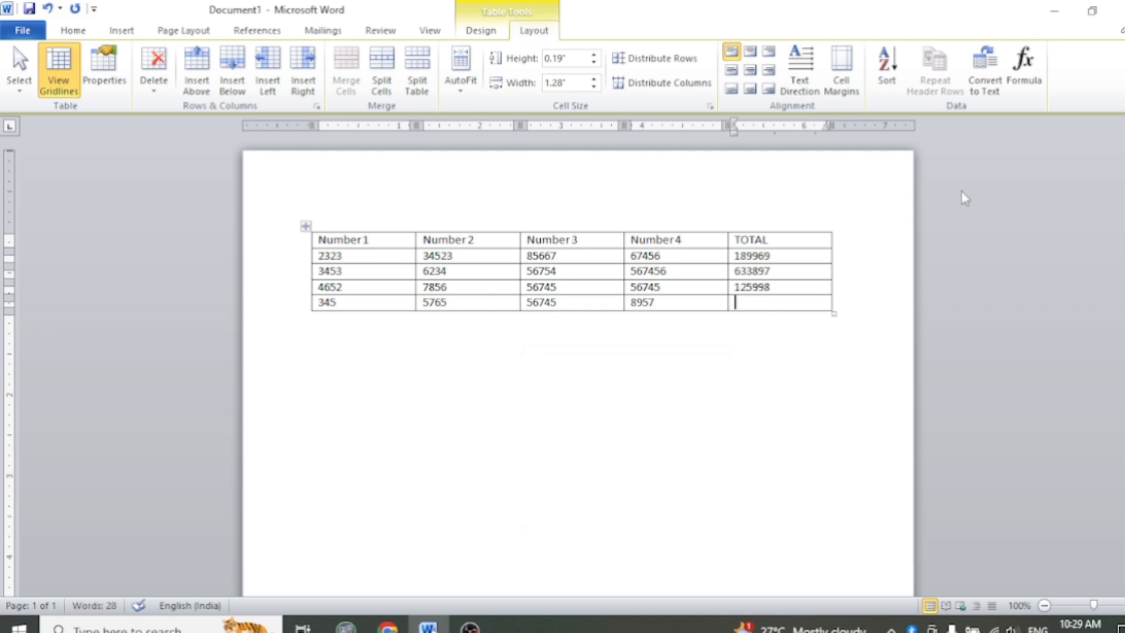
{"action": "left_click", "coordinate": [1013, 86]}
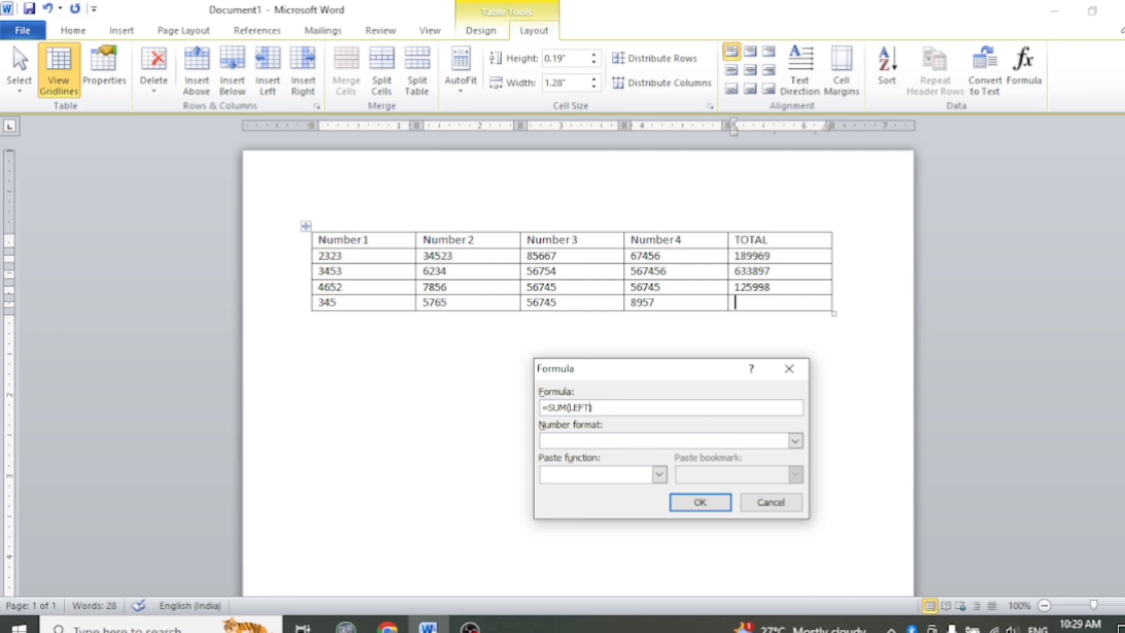
{"action": "left_click", "coordinate": [692, 498]}
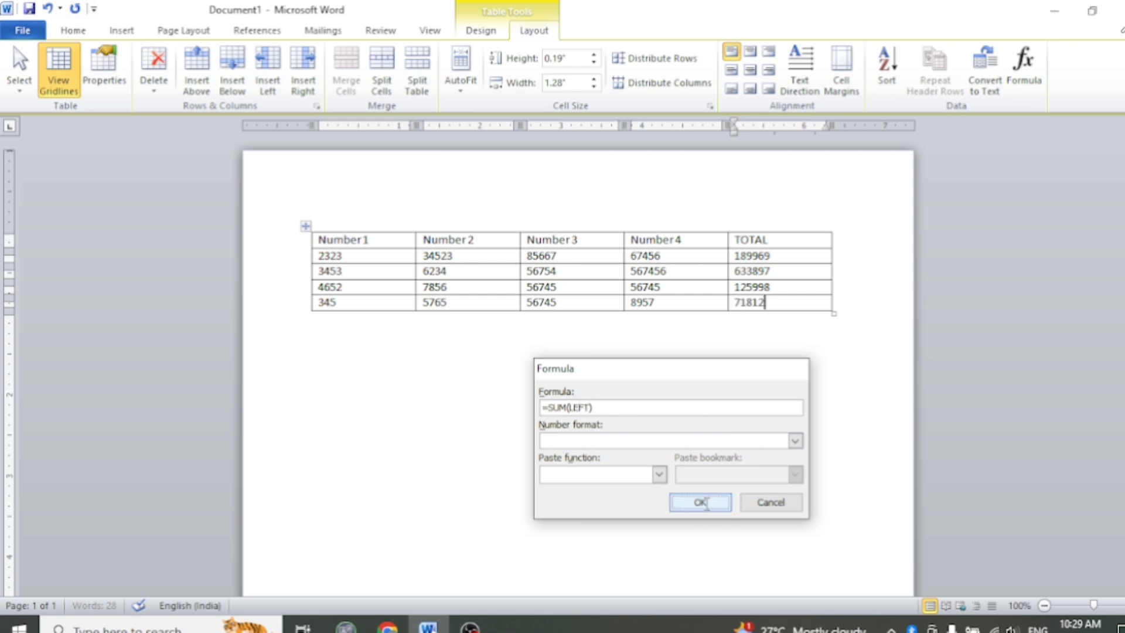
Step: Shift the whole table slightly to the left, and try inserting a column after Number 1, undoing the insertion
{"action": "left_click_drag", "start_coordinate": [304, 223], "coordinate": [268, 223]}
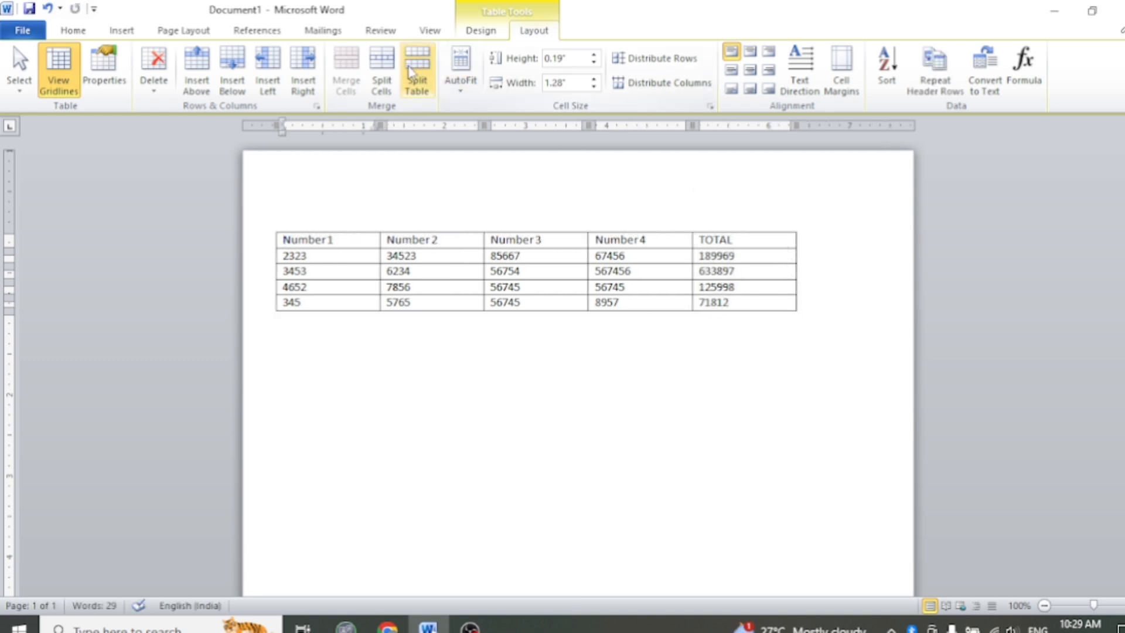
{"action": "left_click", "coordinate": [303, 71]}
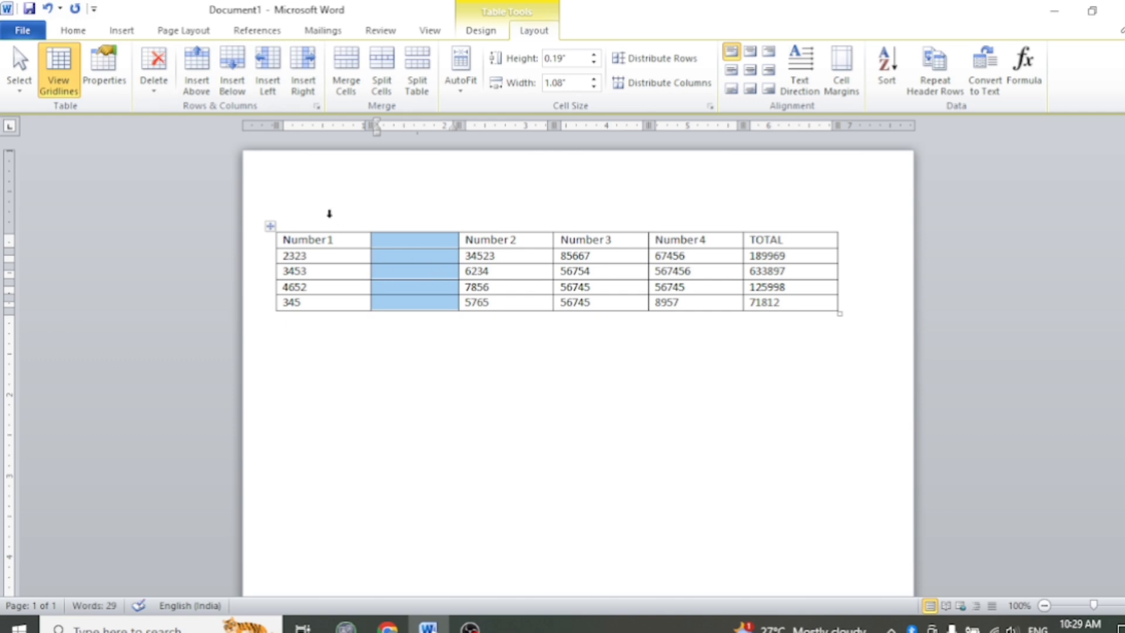
{"action": "key", "text": "ctrl+z"}
Step: Insert a column to the right of TOTAL and head it MAXIMUM
{"action": "left_click", "coordinate": [775, 254]}
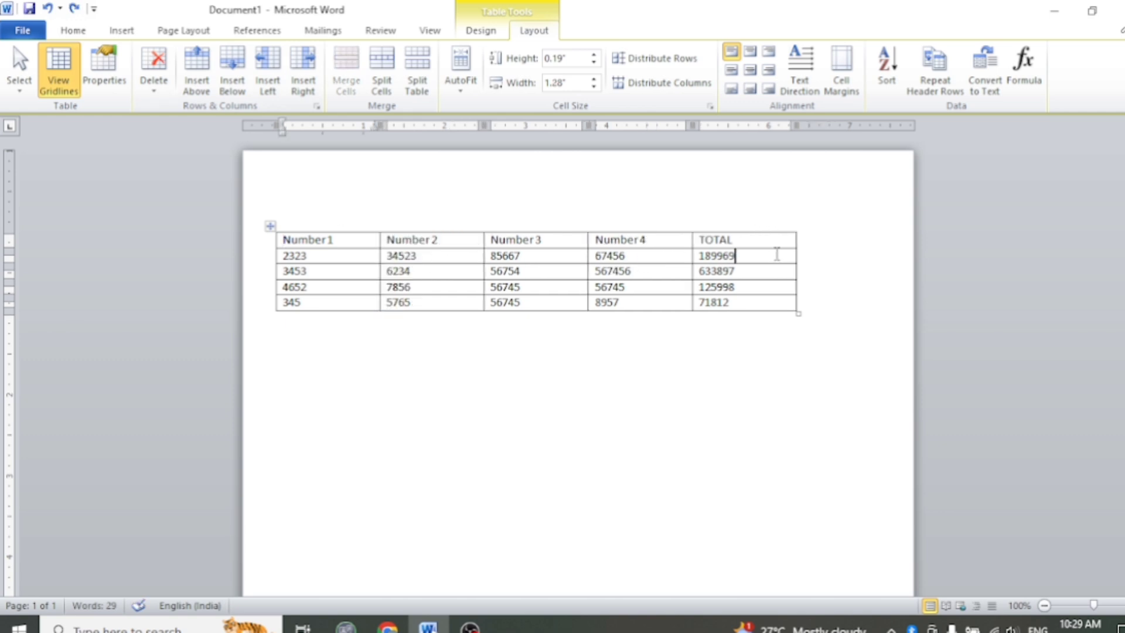
{"action": "left_click", "coordinate": [774, 243]}
{"action": "left_click", "coordinate": [305, 87]}
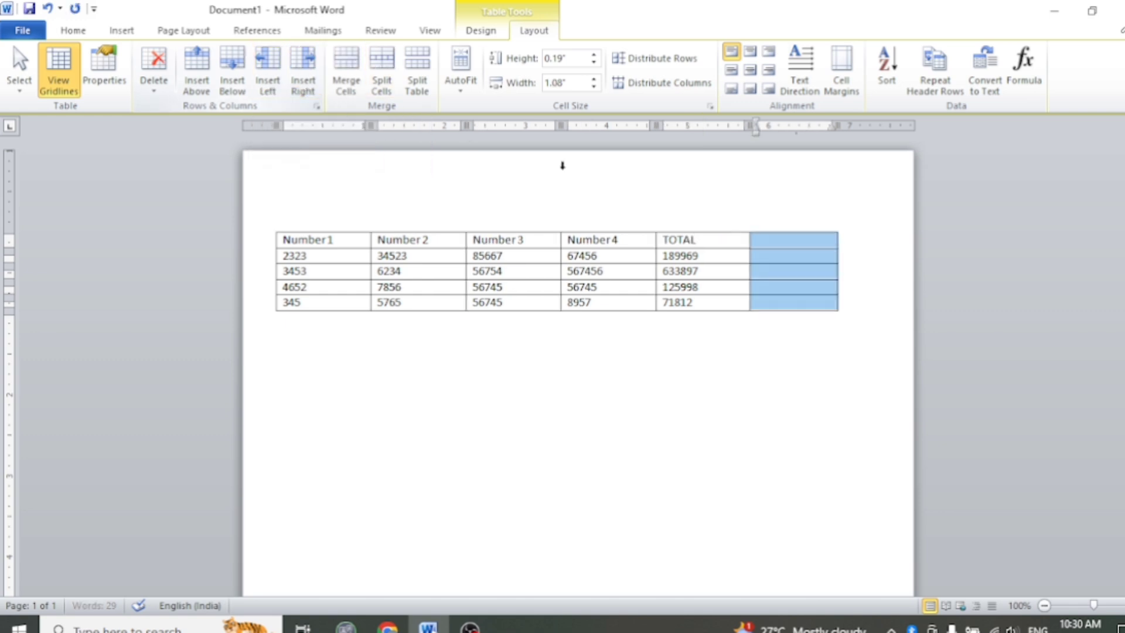
{"action": "left_click", "coordinate": [787, 247]}
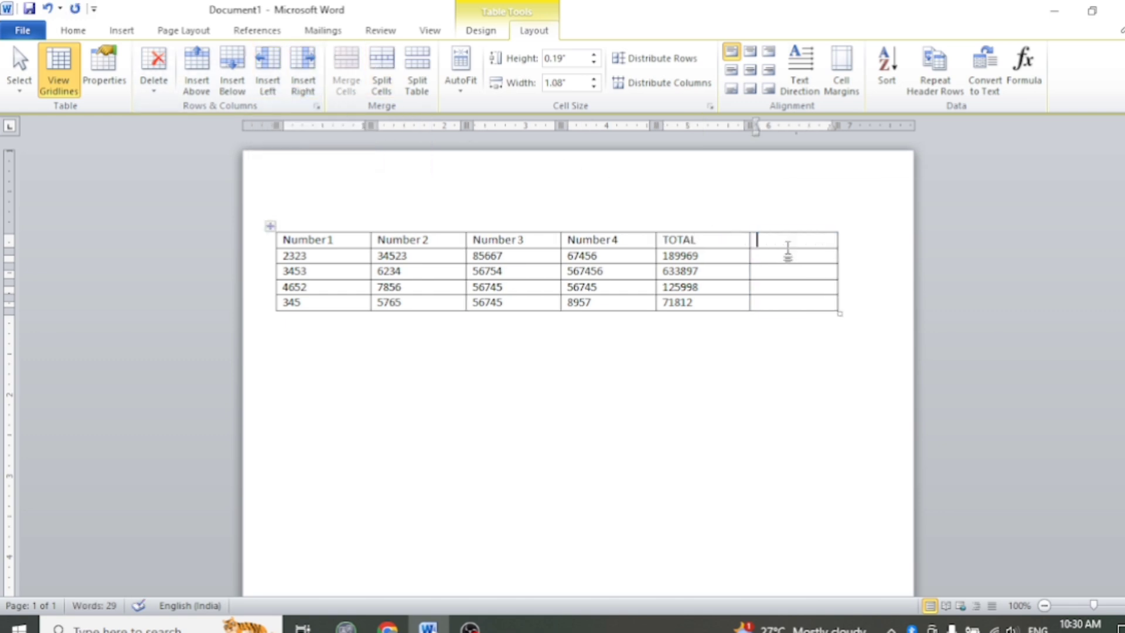
{"action": "type", "text": "MAXIM"}
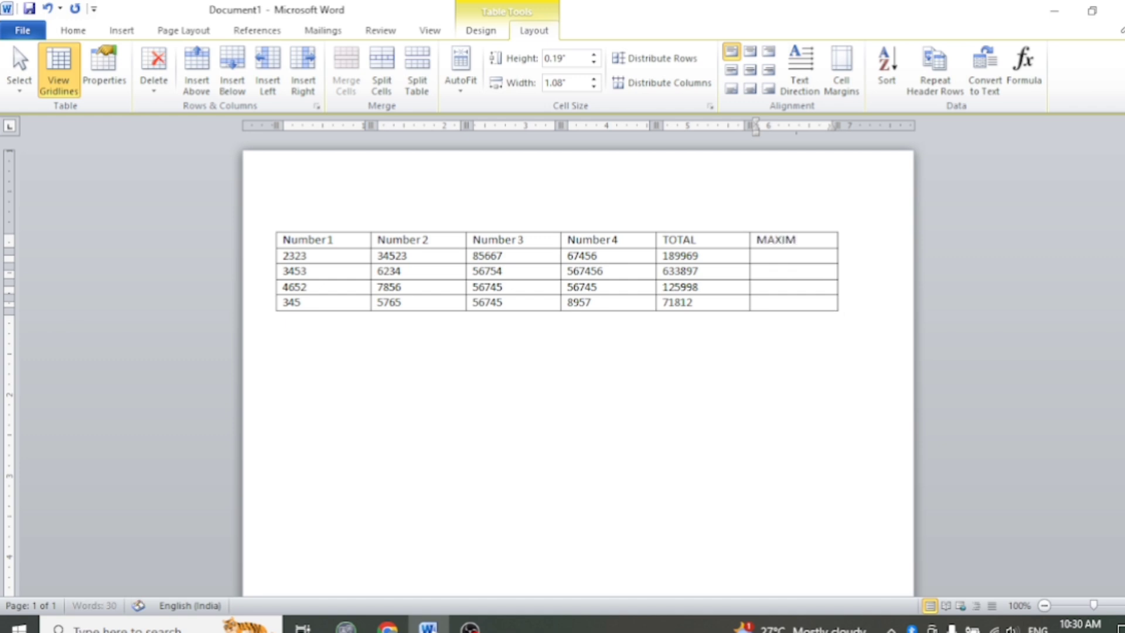
{"action": "type", "text": "UM"}
Step: Start a formula for the MAXIMUM cell of the row starting with 2323 and examine the available number formats
{"action": "left_click", "coordinate": [787, 257]}
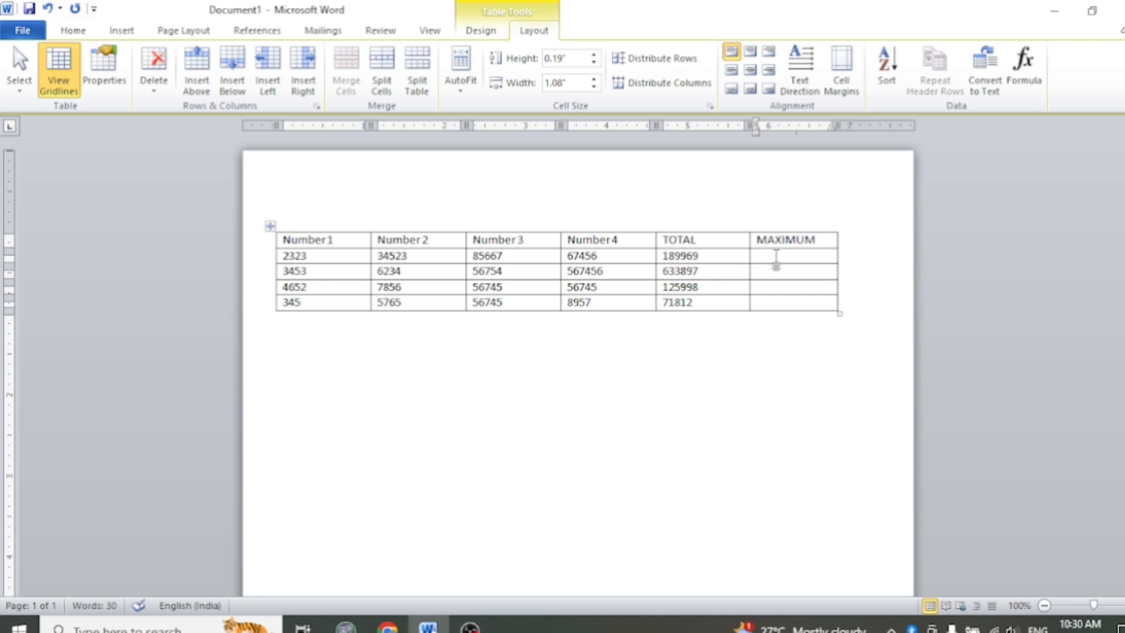
{"action": "left_click", "coordinate": [680, 255]}
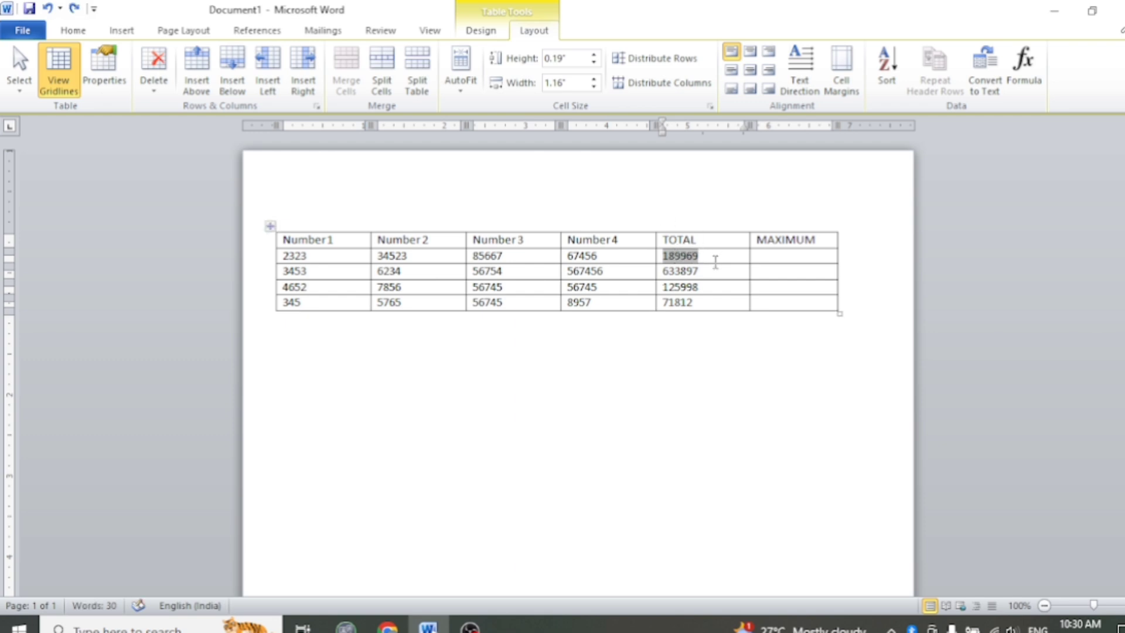
{"action": "left_click", "coordinate": [692, 319]}
{"action": "left_click", "coordinate": [760, 256]}
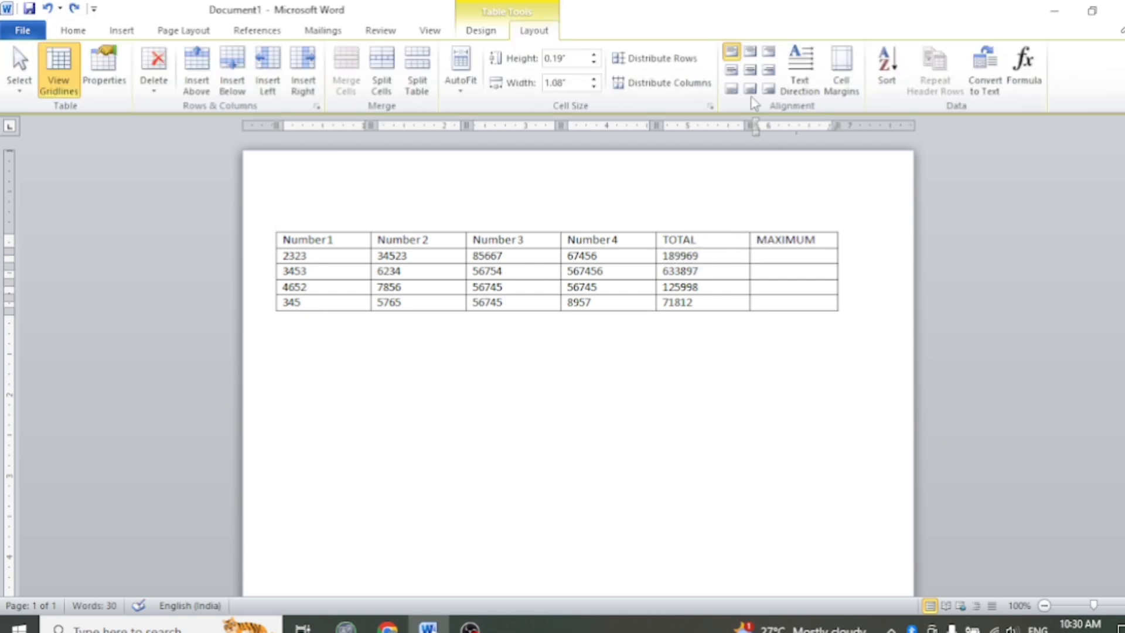
{"action": "left_click", "coordinate": [1025, 73]}
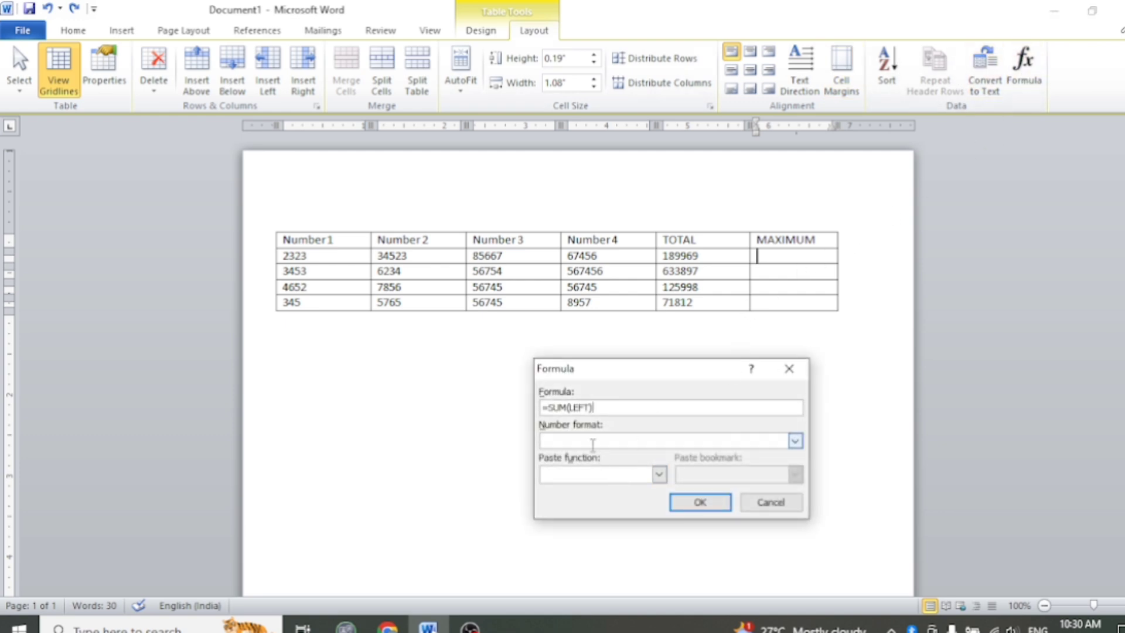
{"action": "left_click", "coordinate": [795, 441]}
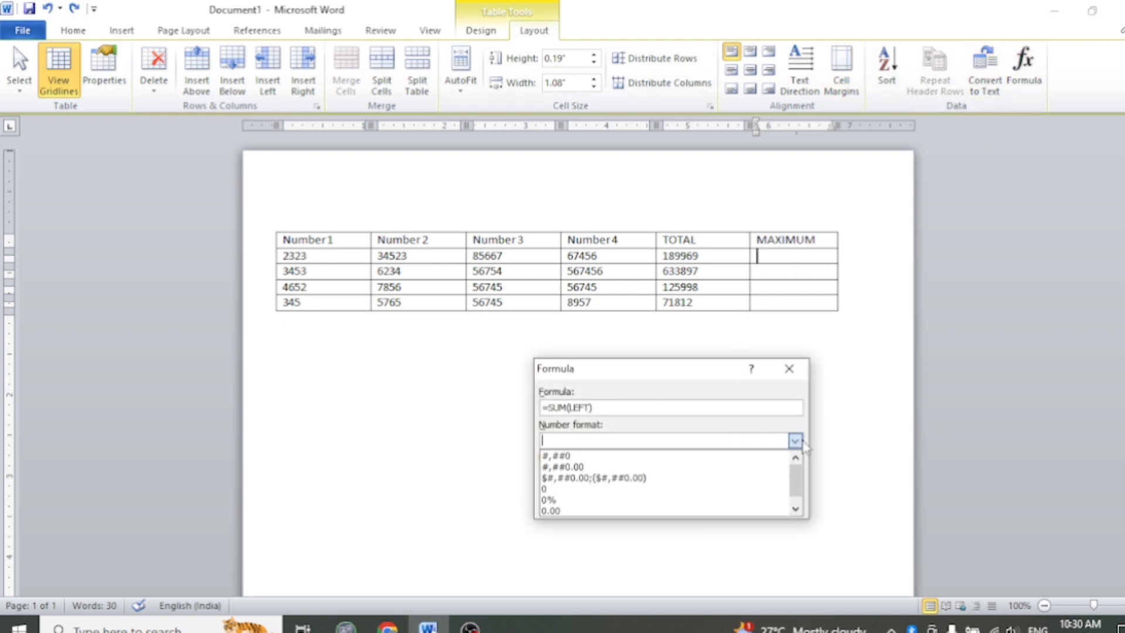
{"action": "left_click", "coordinate": [733, 438]}
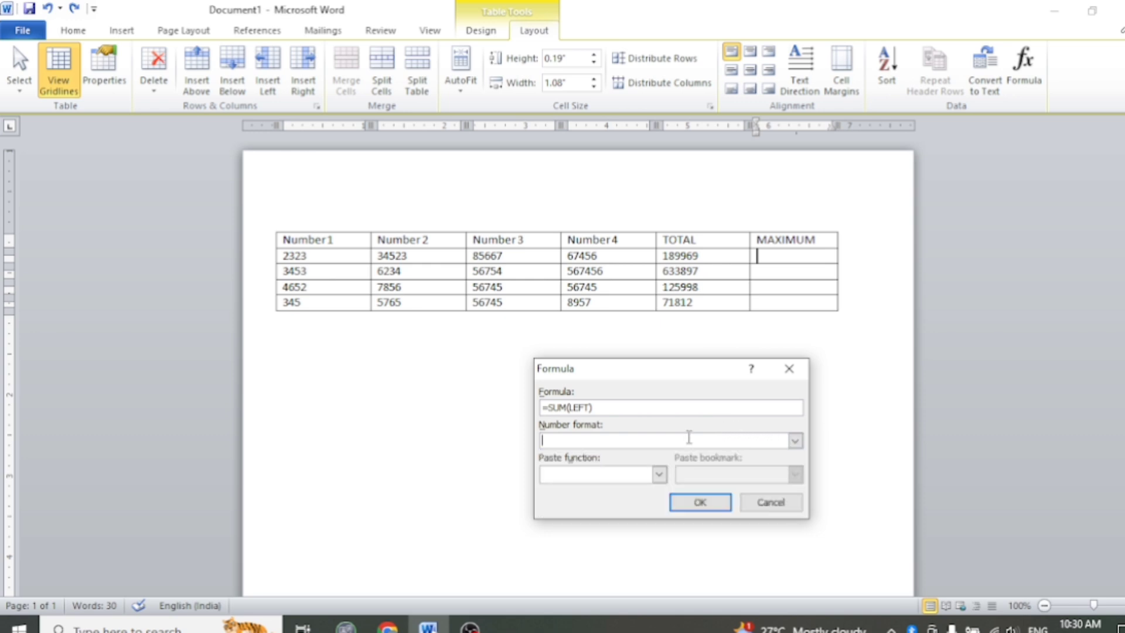
Step: Try adding the MAX function to the prefilled formula =SUM(LEFT), and clear the whole formula
{"action": "left_click", "coordinate": [659, 476]}
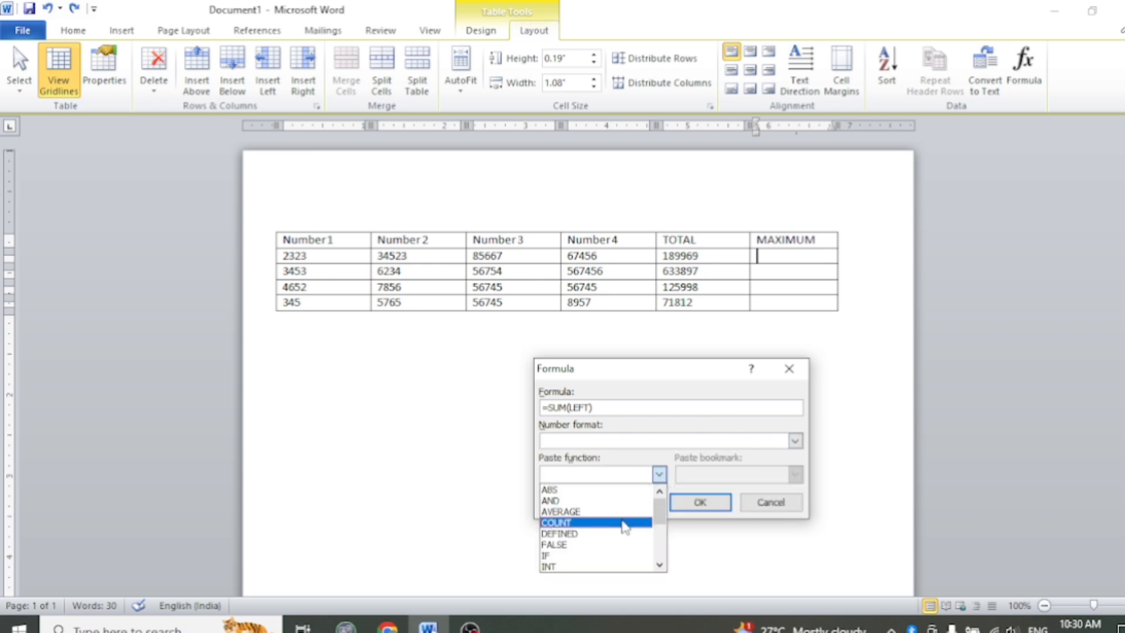
{"action": "key", "text": "Down"}
{"action": "key", "text": "Down"}
{"action": "key", "text": "Down"}
{"action": "key", "text": "Down"}
{"action": "key", "text": "Down"}
{"action": "key", "text": "Down"}
{"action": "key", "text": "Up"}
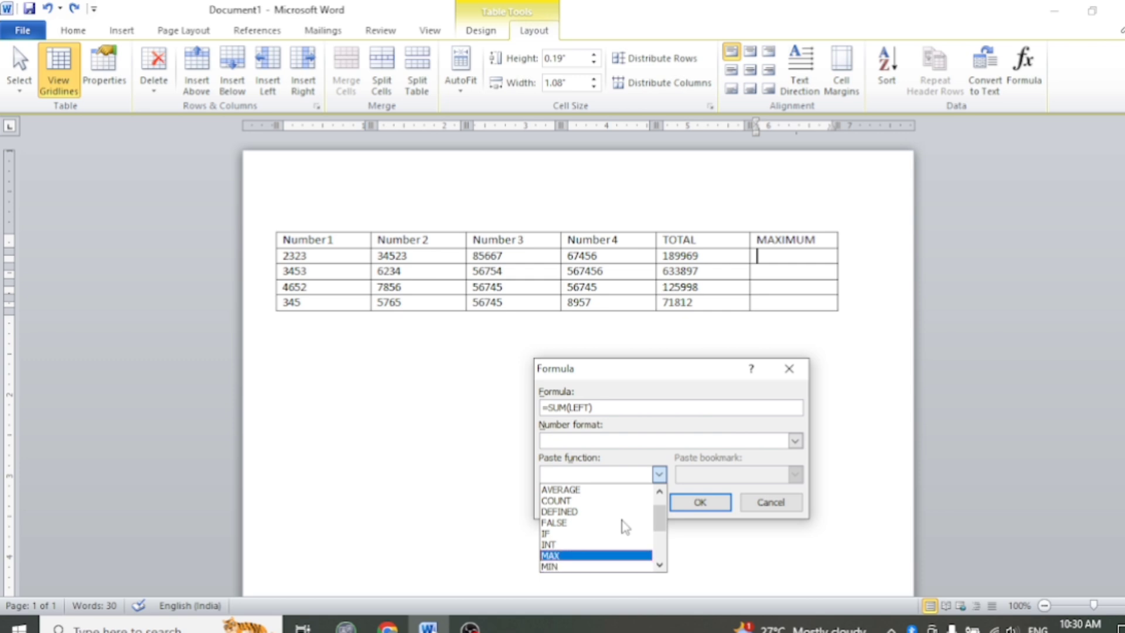
{"action": "key", "text": "Return"}
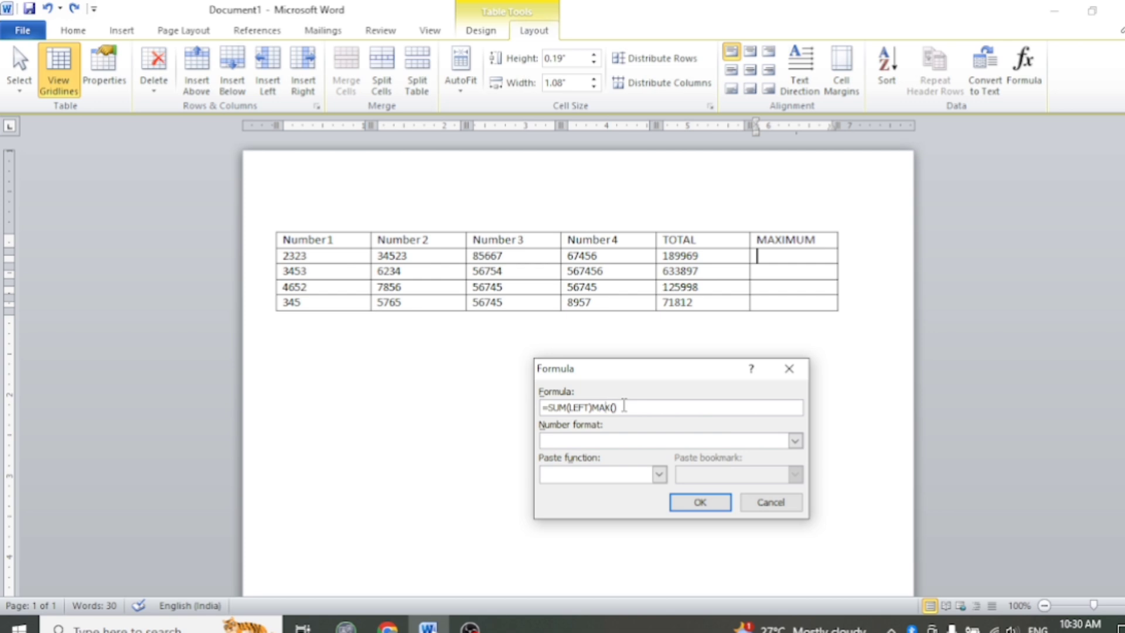
{"action": "key", "text": "BackSpace"}
{"action": "key", "text": "BackSpace"}
{"action": "key", "text": "BackSpace"}
{"action": "key", "text": "BackSpace"}
{"action": "key", "text": "BackSpace"}
{"action": "key", "text": "BackSpace"}
{"action": "key", "text": "BackSpace"}
{"action": "key", "text": "BackSpace"}
{"action": "key", "text": "BackSpace"}
{"action": "key", "text": "BackSpace"}
{"action": "key", "text": "BackSpace"}
{"action": "key", "text": "BackSpace"}
{"action": "key", "text": "BackSpace"}
{"action": "key", "text": "BackSpace"}
Step: Insert a MAX formula starting with an equals sign in the MAXIMUM cell of the row starting with 2323
{"action": "left_click", "coordinate": [659, 475]}
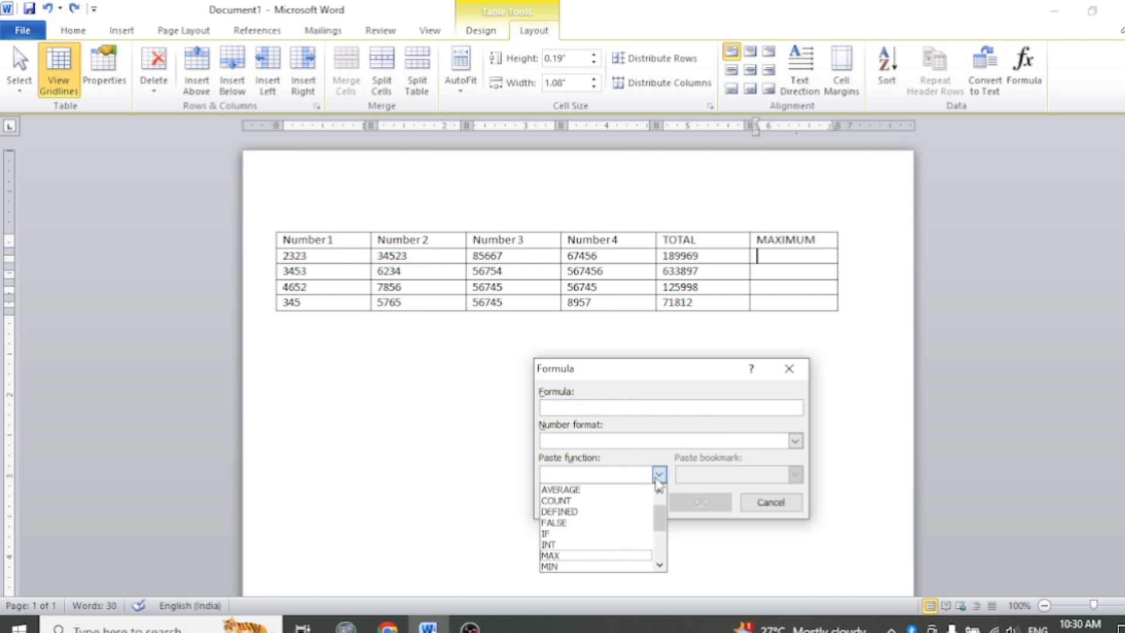
{"action": "key", "text": "Down"}
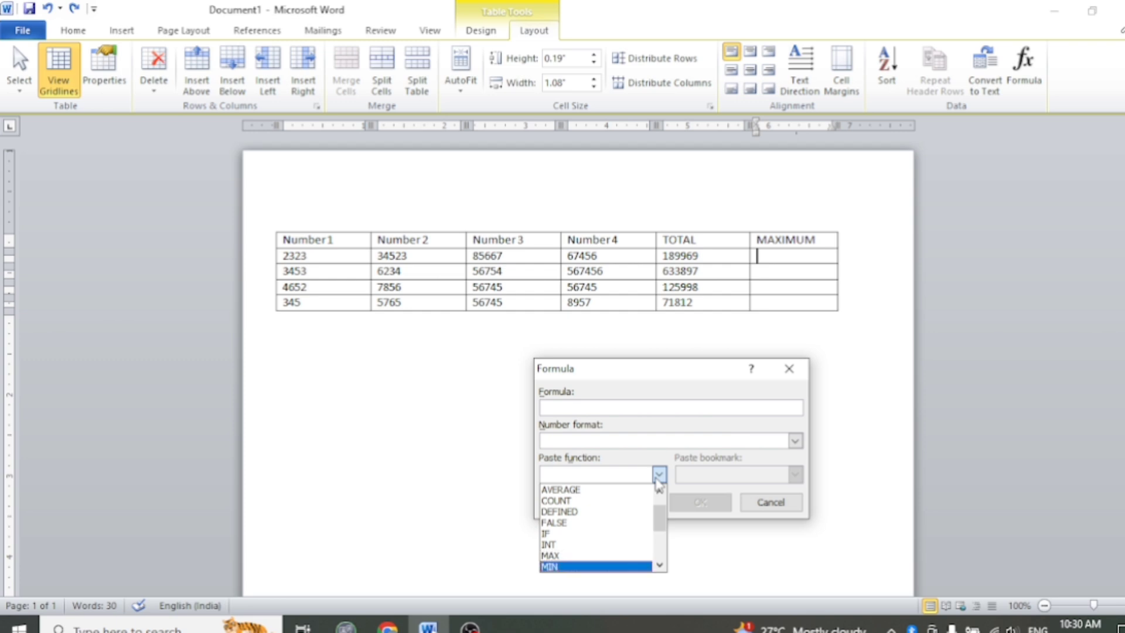
{"action": "key", "text": "Up"}
{"action": "key", "text": "Return"}
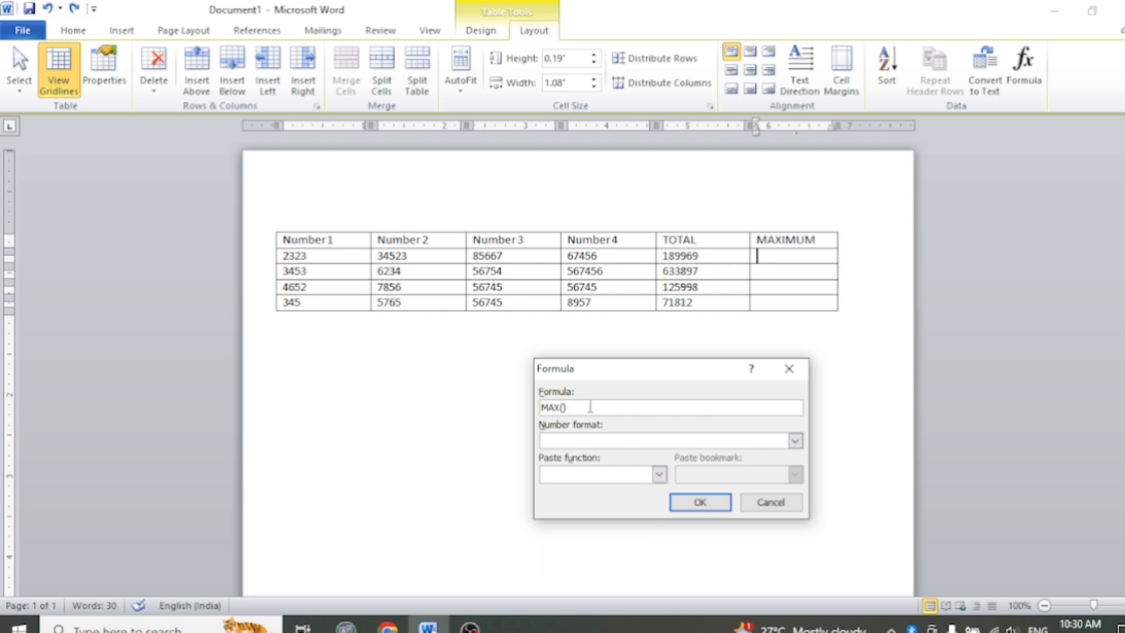
{"action": "type", "text": "="}
{"action": "left_click", "coordinate": [710, 504]}
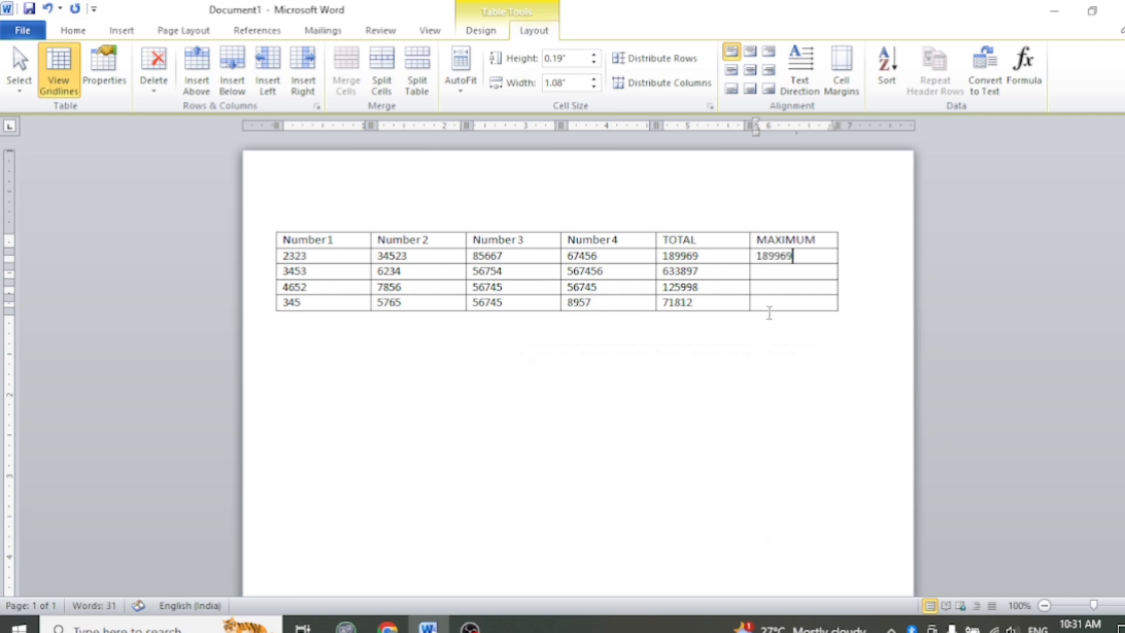
Step: Rename the TOTAL header as NUMBER 5 and change that column's value in the row starting with 2323 to 18959
{"action": "left_click_drag", "start_coordinate": [711, 254], "coordinate": [678, 256]}
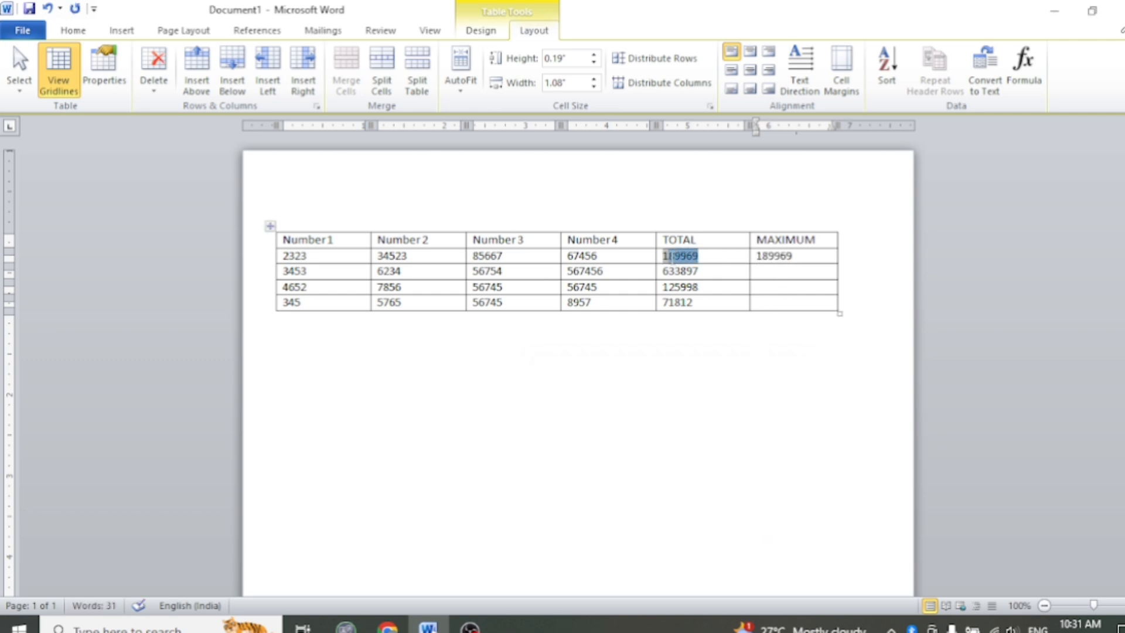
{"action": "left_click", "coordinate": [681, 256]}
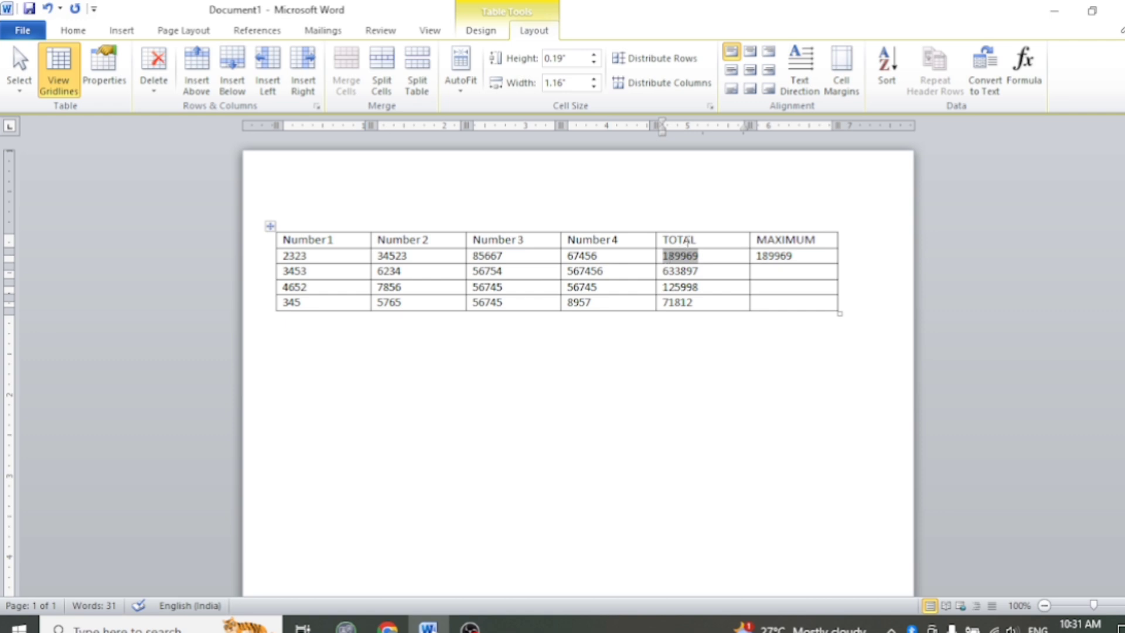
{"action": "left_click", "coordinate": [657, 241]}
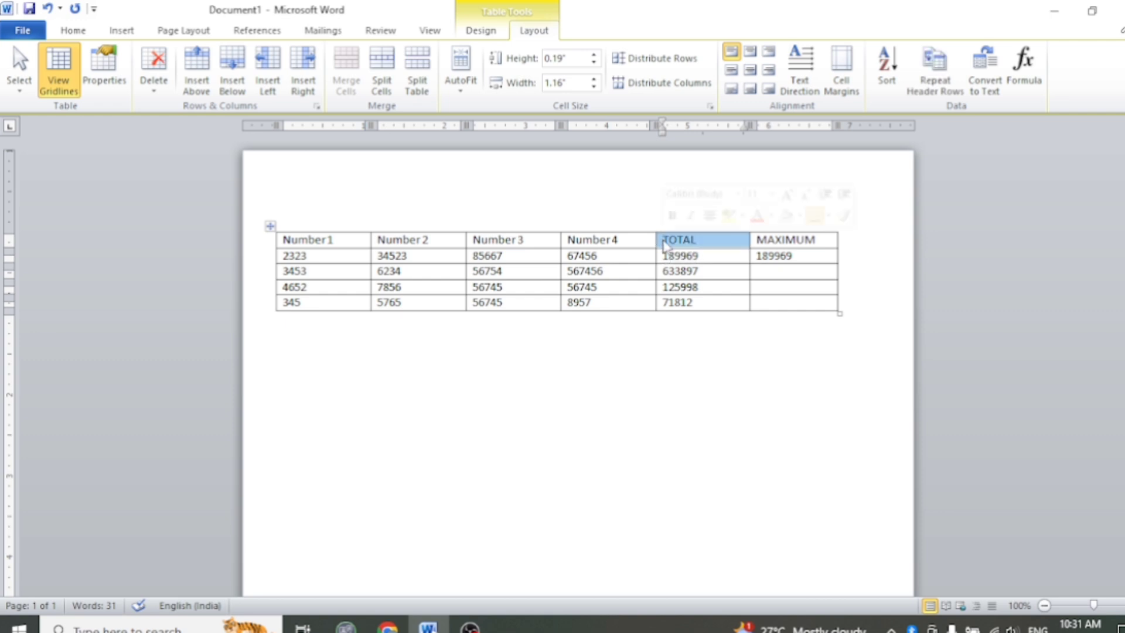
{"action": "type", "text": "NUMBER"}
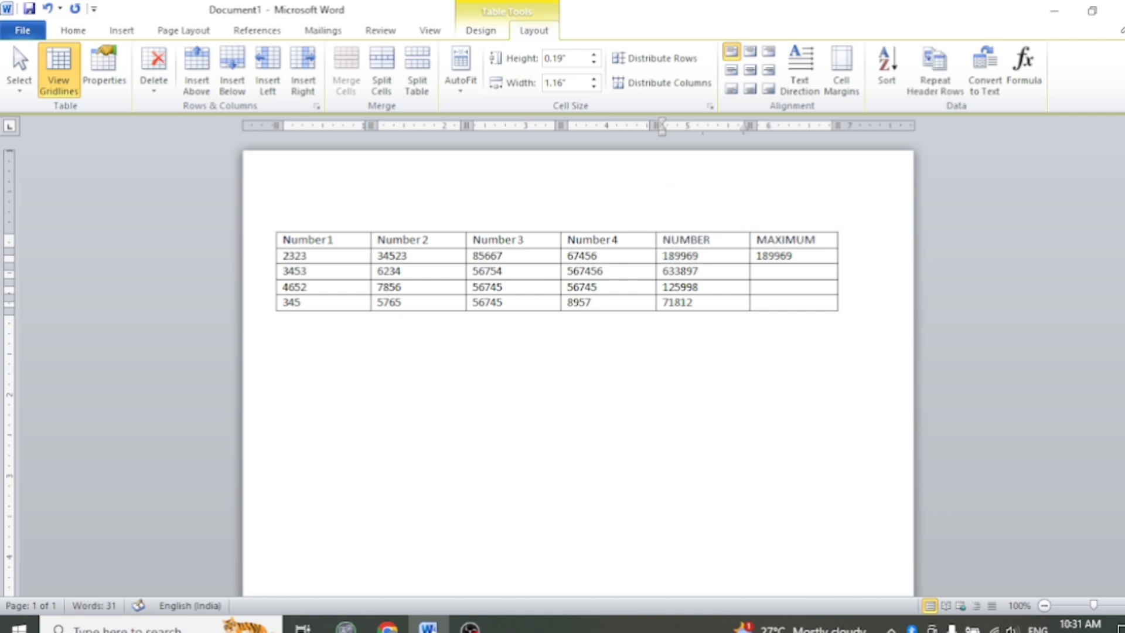
{"action": "type", "text": " 5"}
{"action": "double_click", "coordinate": [692, 256]}
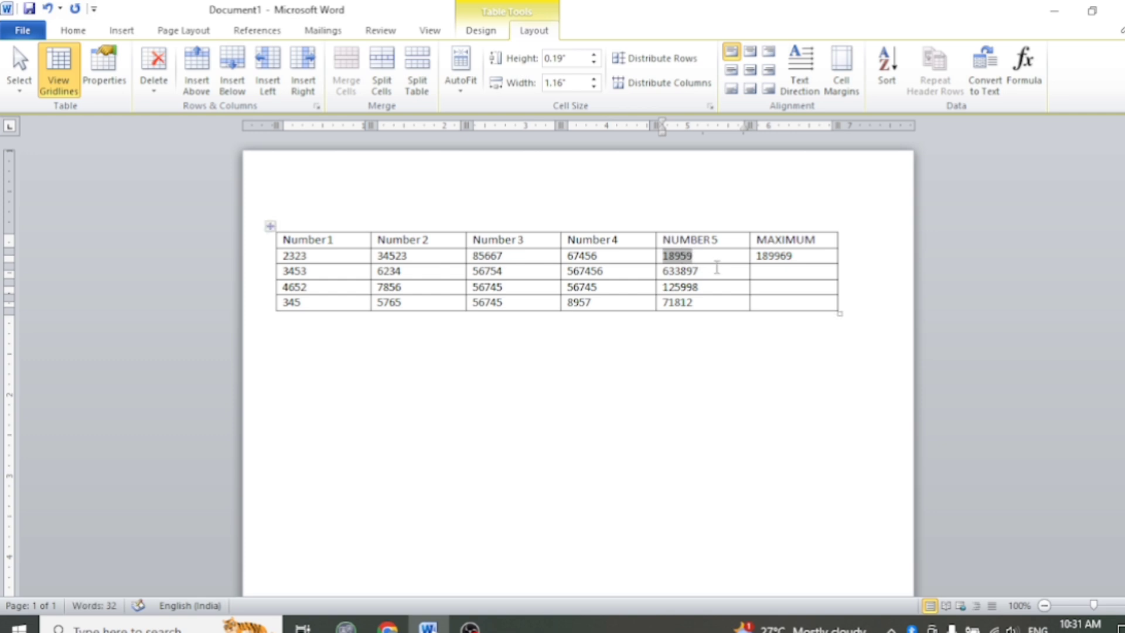
Step: Delete the result from the MAXIMUM cell of the row starting with 2323
{"action": "left_click", "coordinate": [759, 256]}
{"action": "double_click", "coordinate": [761, 256]}
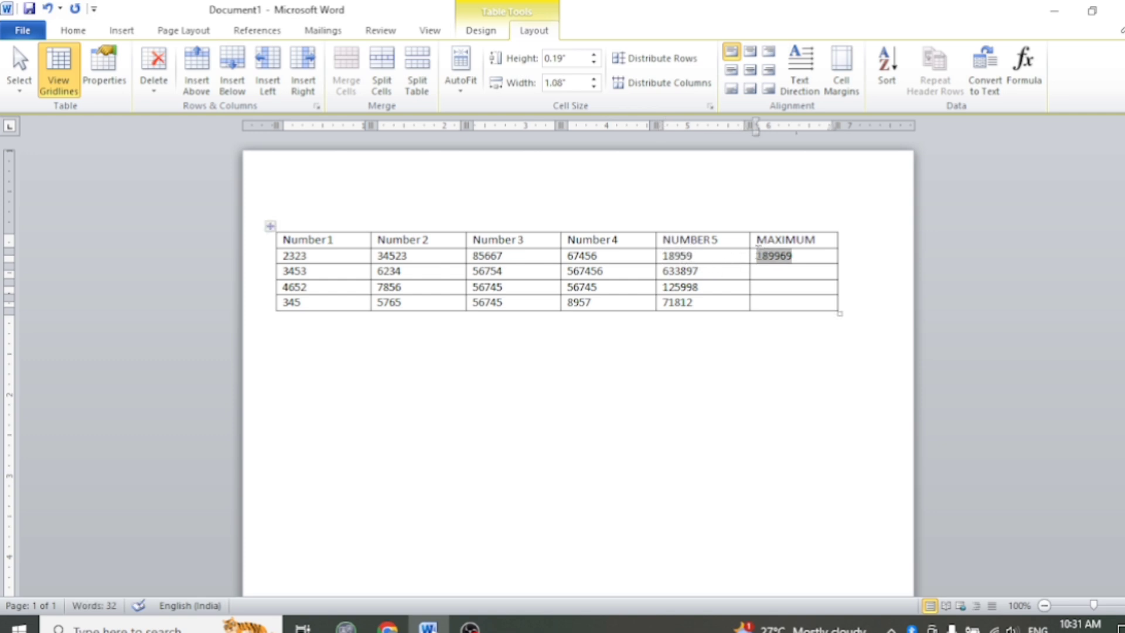
{"action": "key", "text": "Delete"}
{"action": "key", "text": "Delete"}
{"action": "key", "text": "Delete"}
{"action": "key", "text": "Delete"}
{"action": "key", "text": "Delete"}
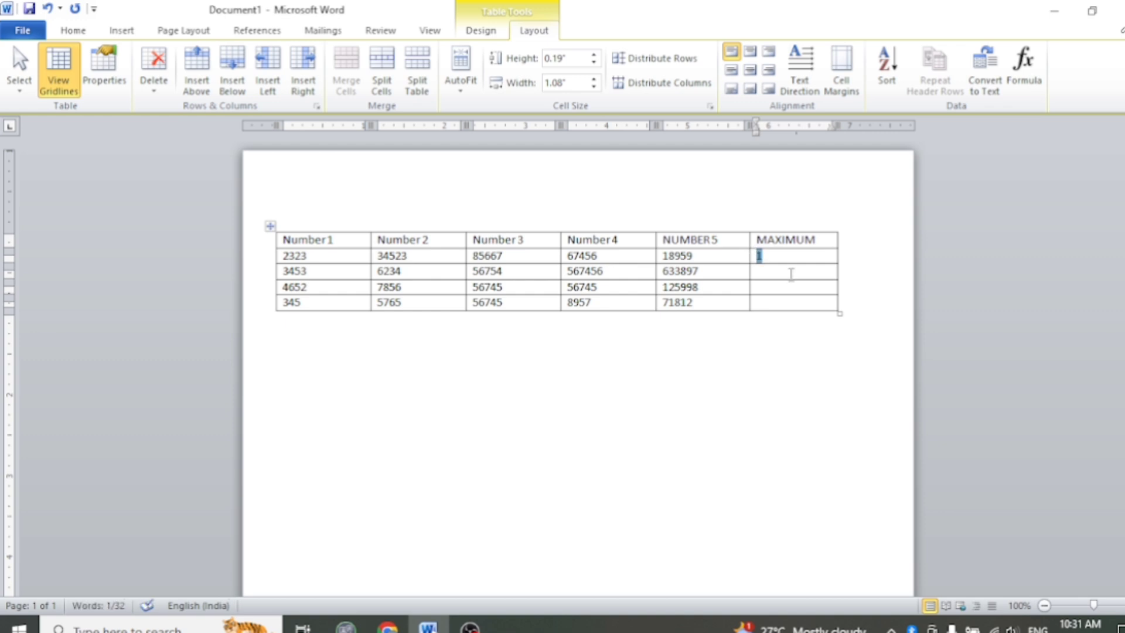
{"action": "key", "text": "shift+Left"}
{"action": "key", "text": "Delete"}
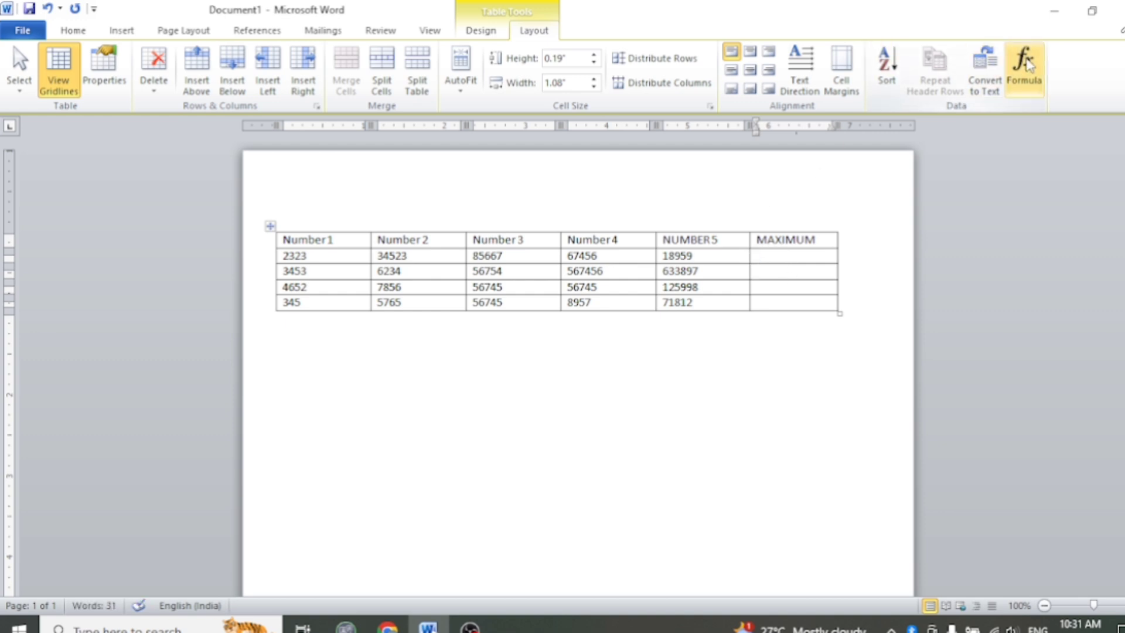
Step: Insert the formula =MAX(LEFT) in the MAXIMUM cell of the row starting with 2323
{"action": "left_click", "coordinate": [1025, 62]}
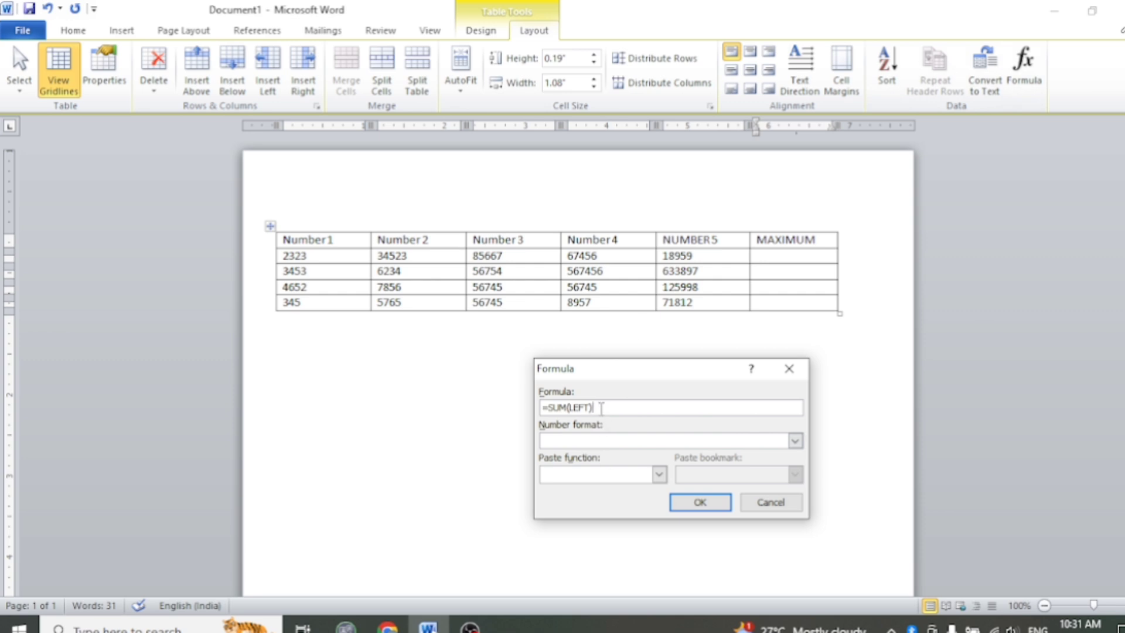
{"action": "left_click_drag", "start_coordinate": [601, 408], "coordinate": [559, 400]}
{"action": "key", "text": "BackSpace"}
{"action": "left_click", "coordinate": [659, 475]}
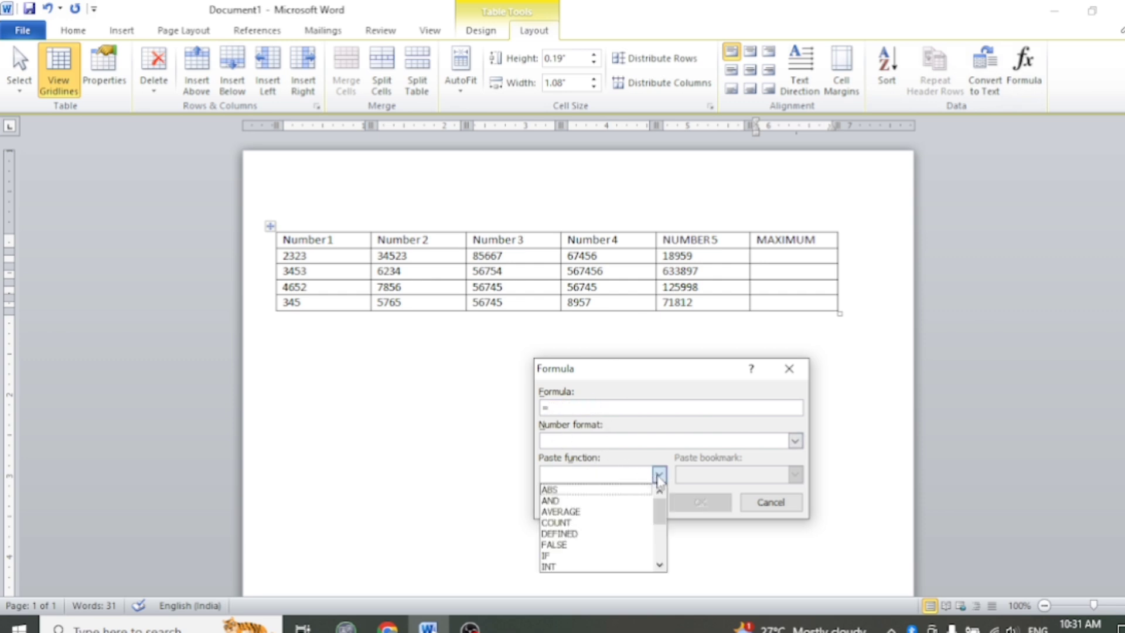
{"action": "key", "text": "m"}
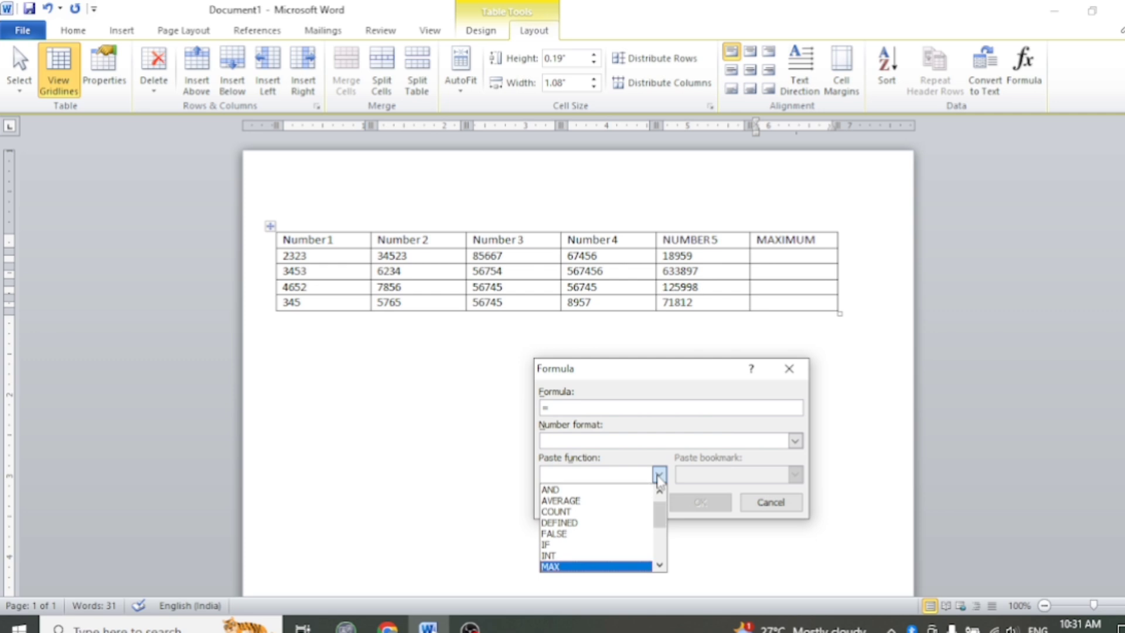
{"action": "key", "text": "Return"}
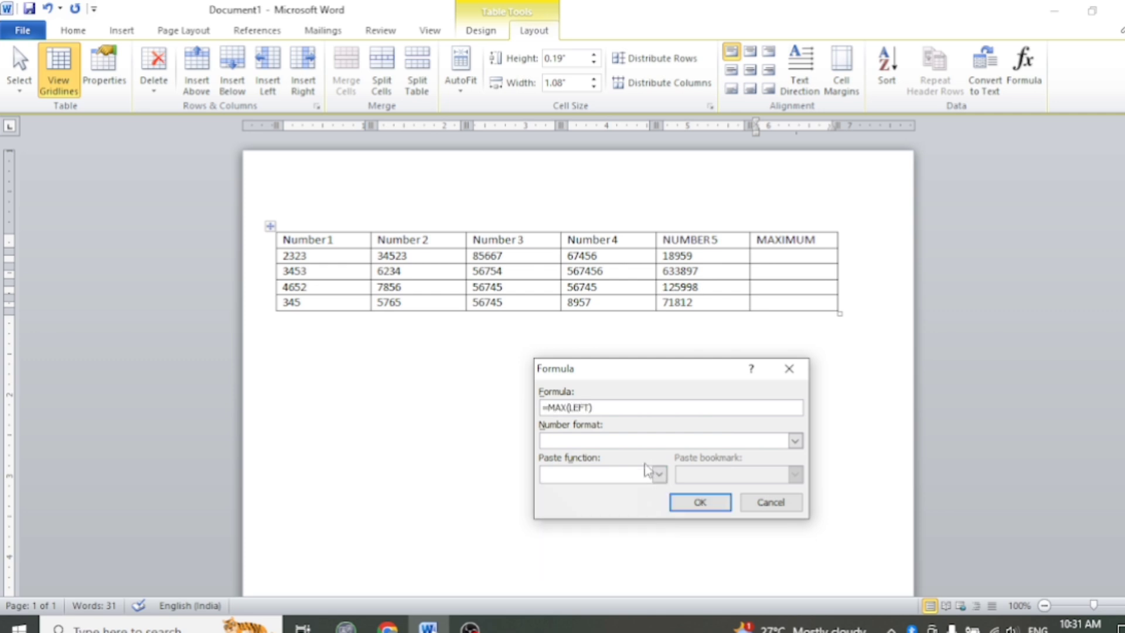
{"action": "left_click", "coordinate": [700, 502]}
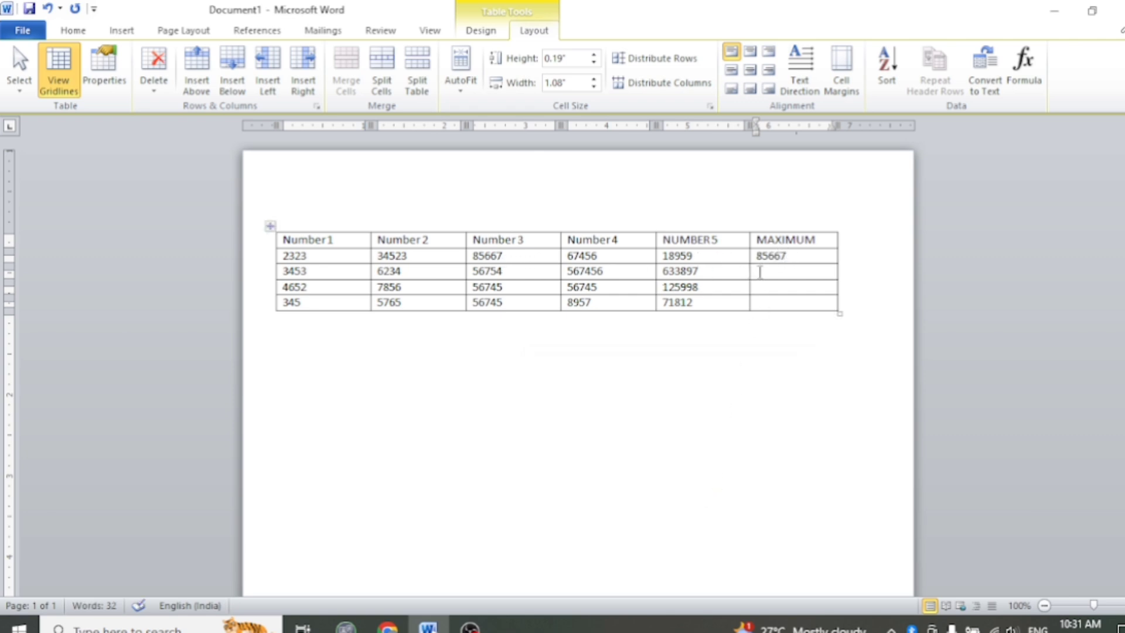
Step: Widen the table until its first column is about 1.23 inches wide, and move the table to the page's left edge
{"action": "left_click", "coordinate": [790, 269]}
{"action": "left_click_drag", "start_coordinate": [837, 317], "coordinate": [870, 315]}
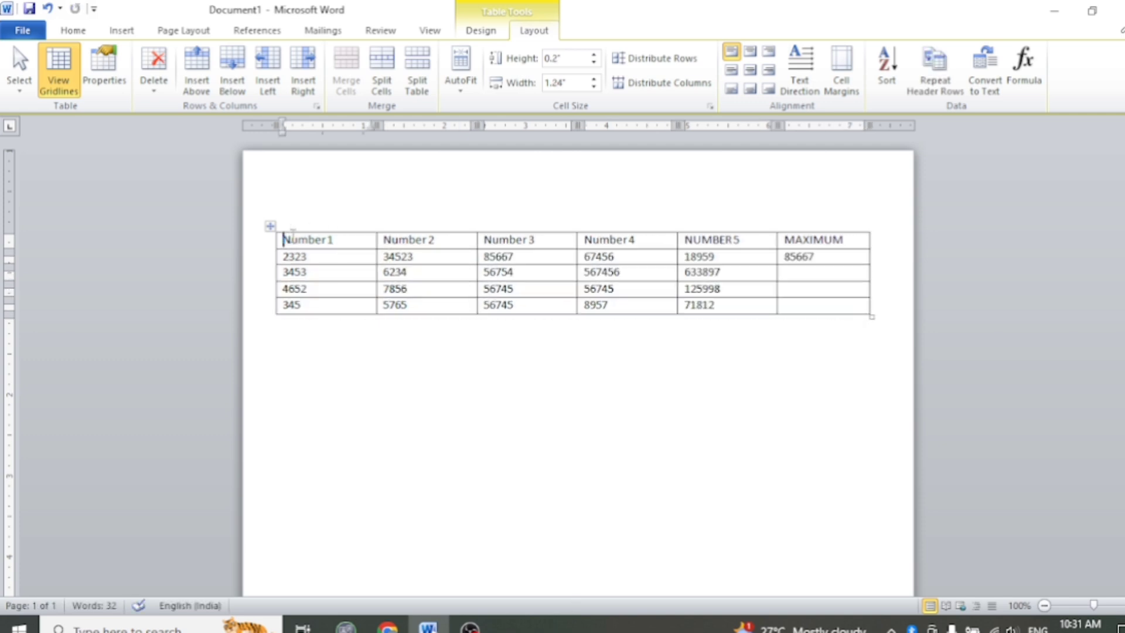
{"action": "left_click_drag", "start_coordinate": [271, 239], "coordinate": [206, 245]}
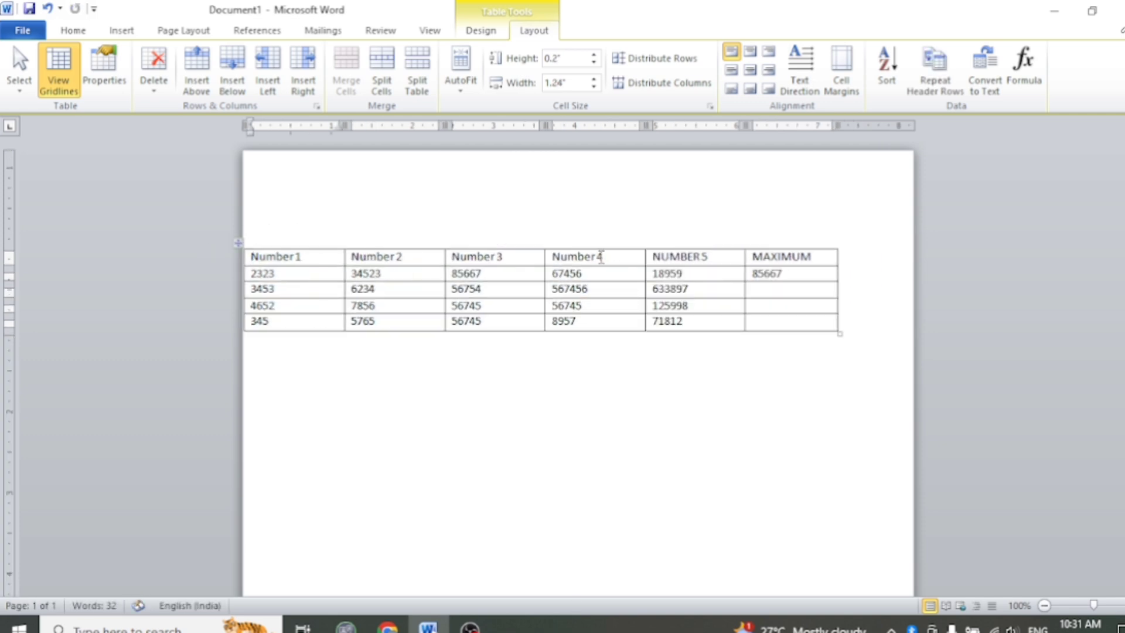
{"action": "left_click_drag", "start_coordinate": [838, 332], "coordinate": [837, 329]}
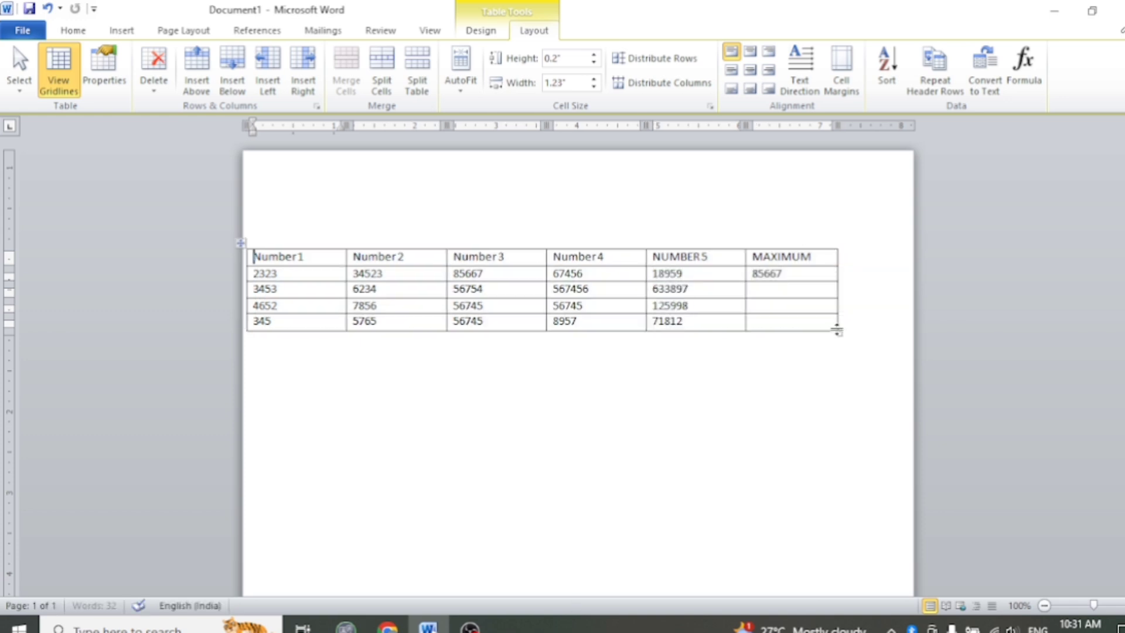
Step: Insert a column to the right of MAXIMUM and give it the header MINIMUM
{"action": "left_click", "coordinate": [826, 280]}
{"action": "left_click", "coordinate": [303, 75]}
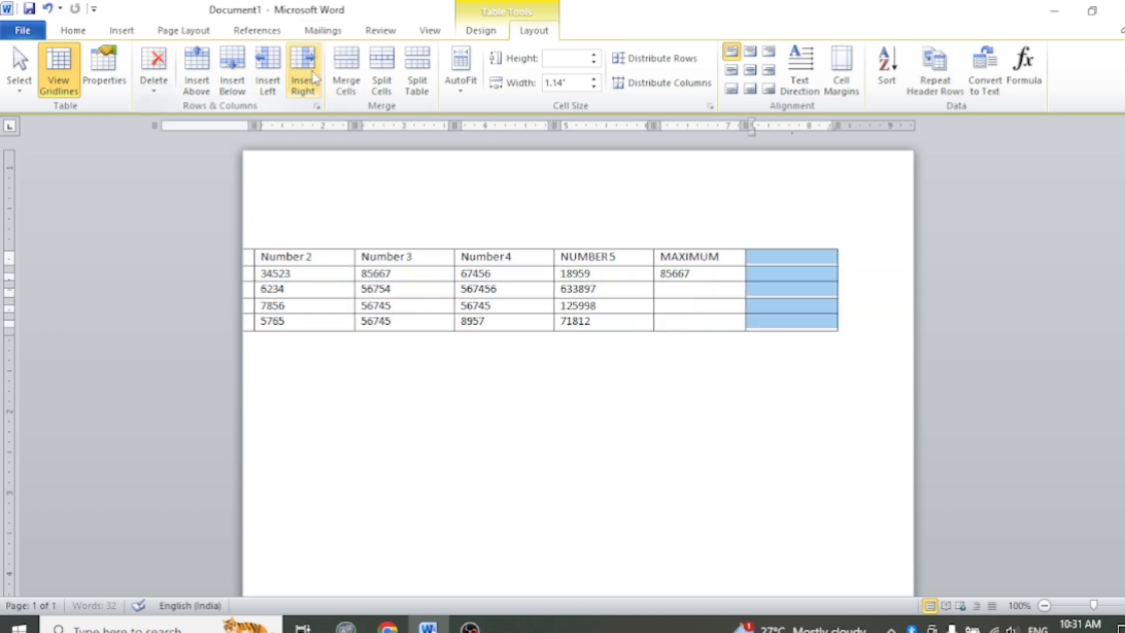
{"action": "left_click", "coordinate": [793, 261]}
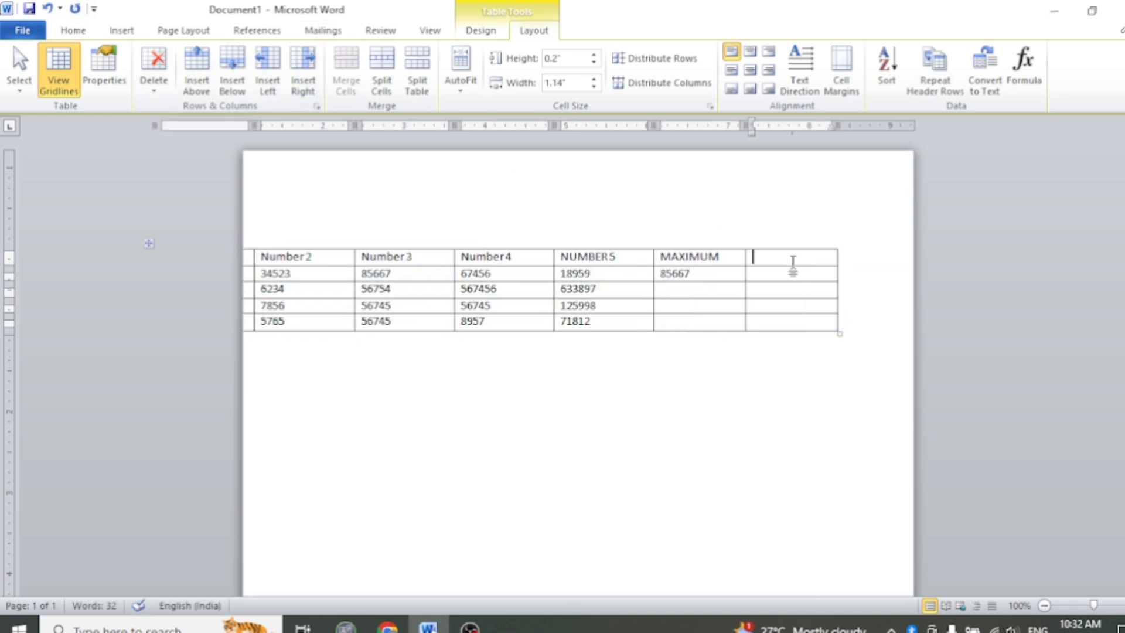
{"action": "type", "text": "MINIMUM"}
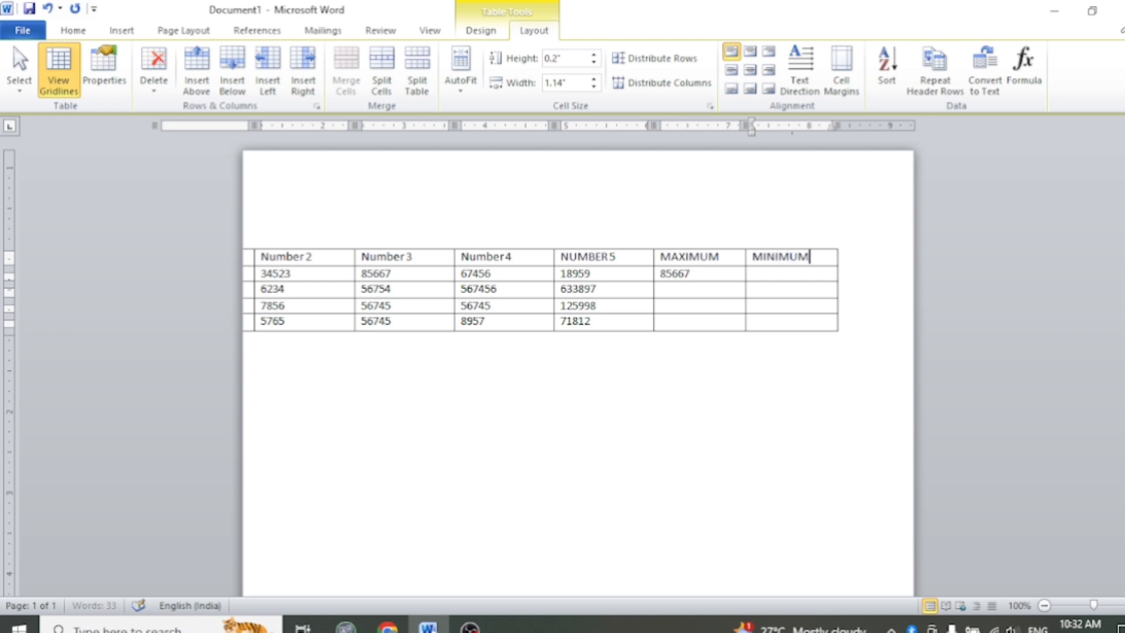
Step: Insert the formula =MIN(LEFT) in the MINIMUM cell of the row starting with 2323
{"action": "left_click", "coordinate": [777, 277]}
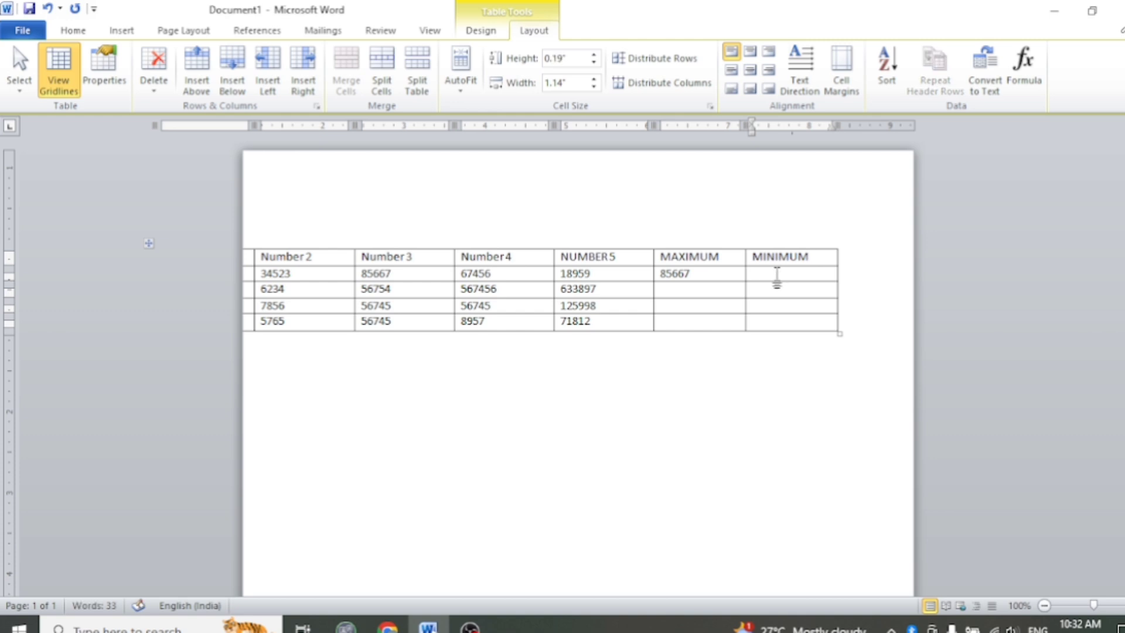
{"action": "left_click", "coordinate": [1023, 67]}
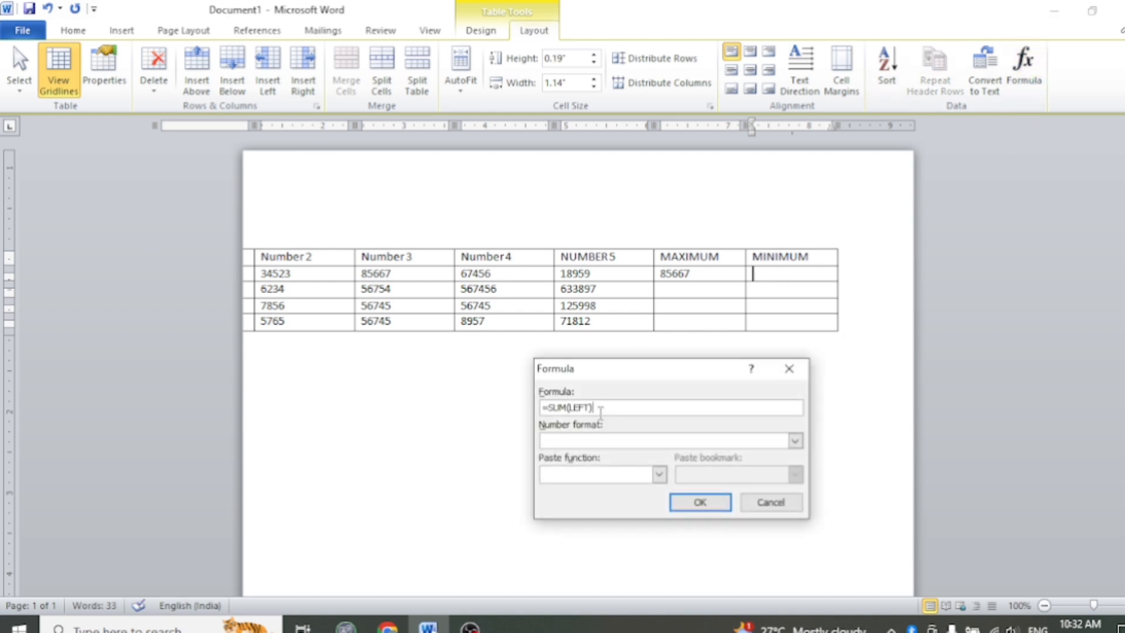
{"action": "key", "text": "BackSpace"}
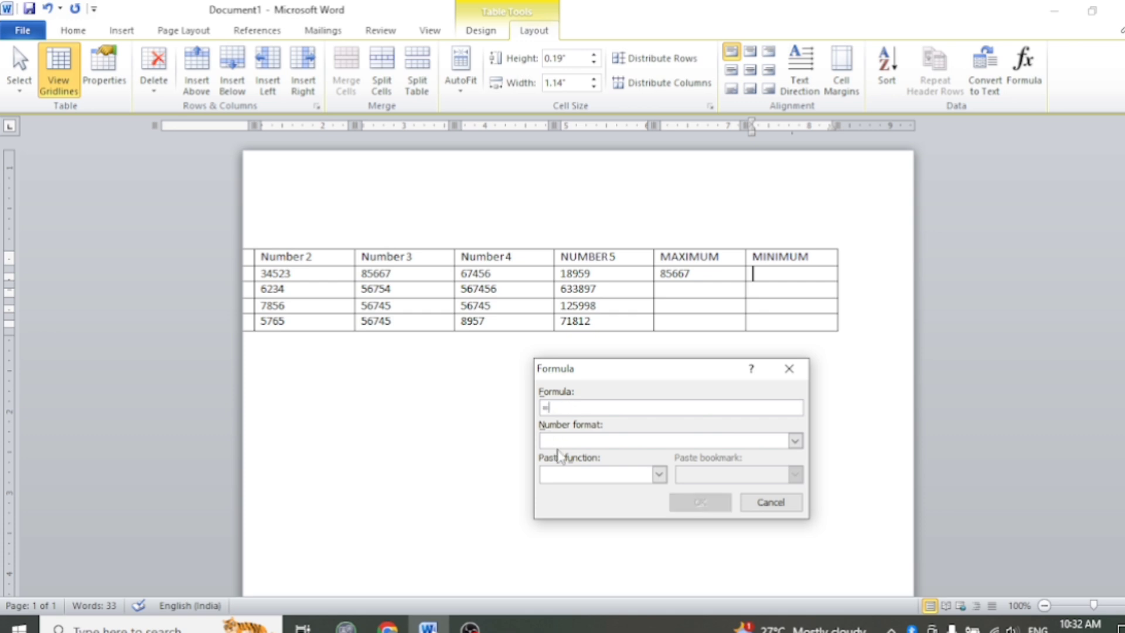
{"action": "left_click", "coordinate": [634, 474]}
{"action": "key", "text": "m"}
{"action": "key", "text": "m"}
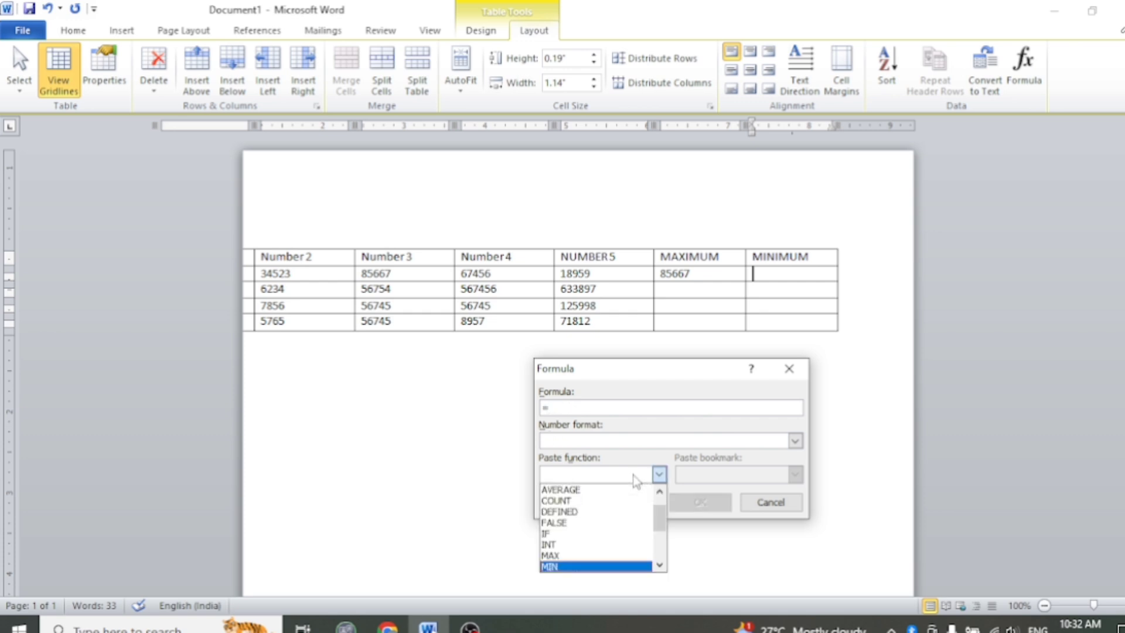
{"action": "key", "text": "Return"}
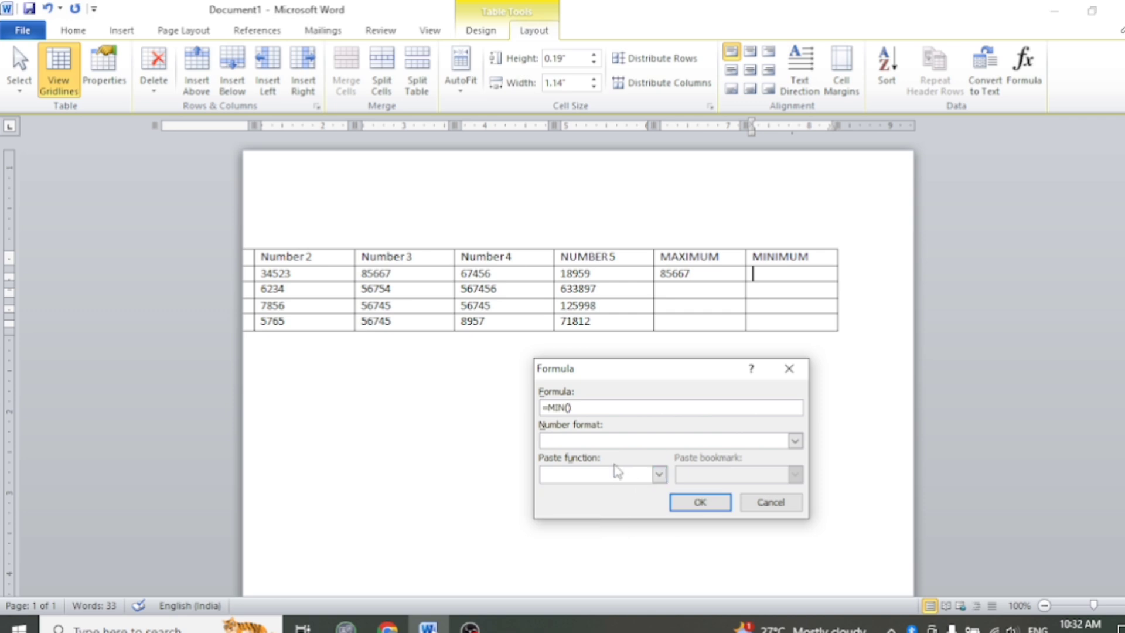
{"action": "type", "text": "LEFT"}
{"action": "key", "text": "End"}
{"action": "left_click", "coordinate": [698, 504]}
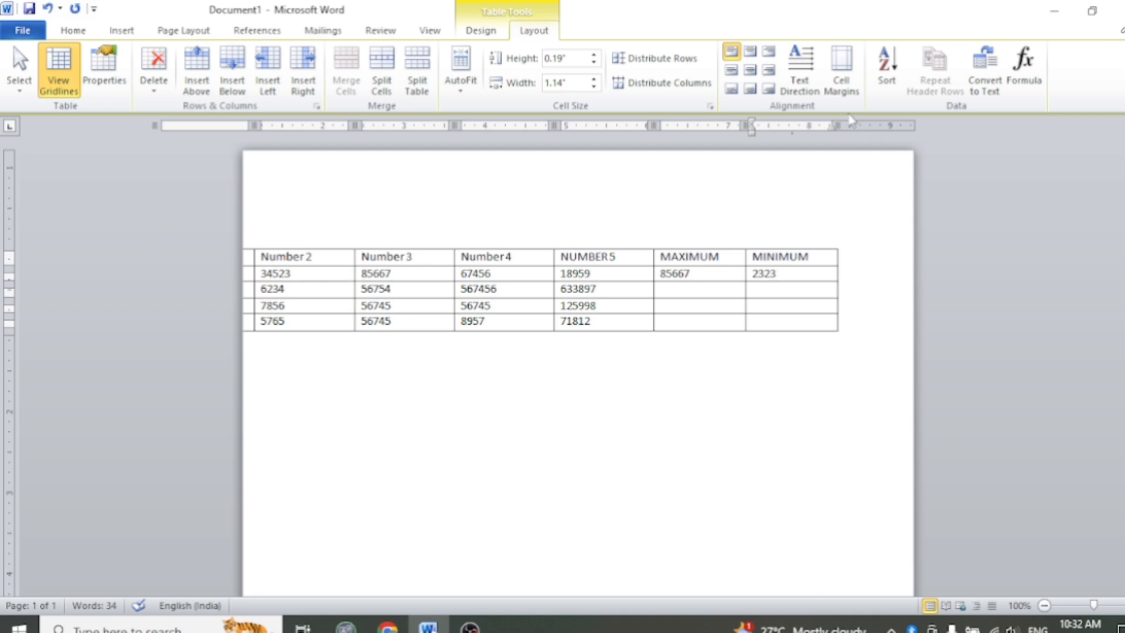
{"action": "left_click", "coordinate": [1024, 69]}
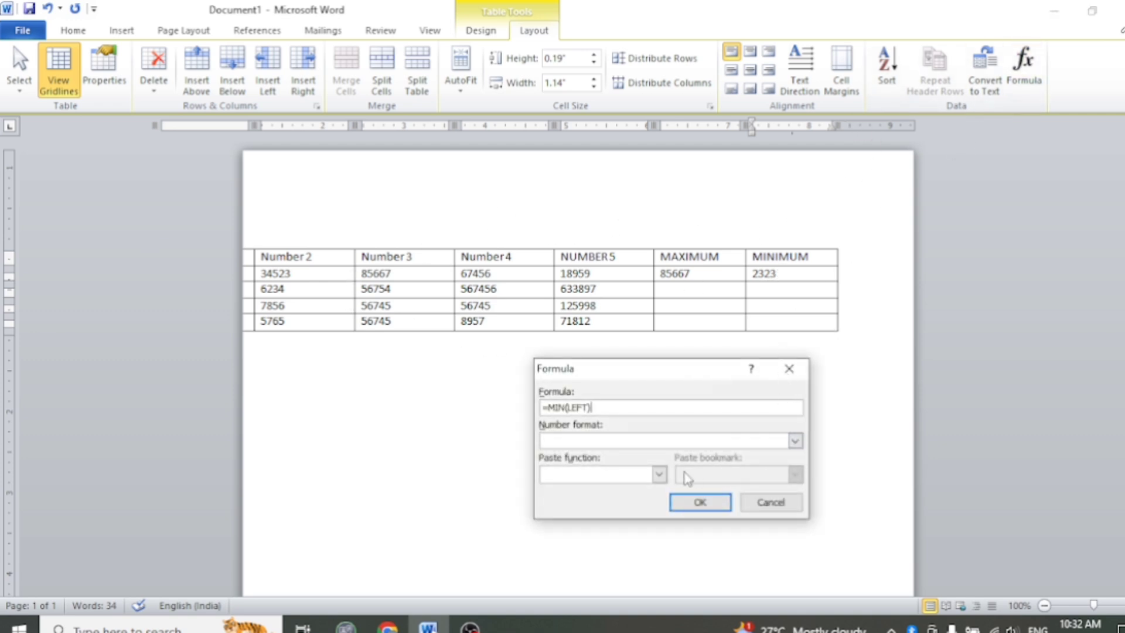
{"action": "left_click", "coordinate": [766, 502]}
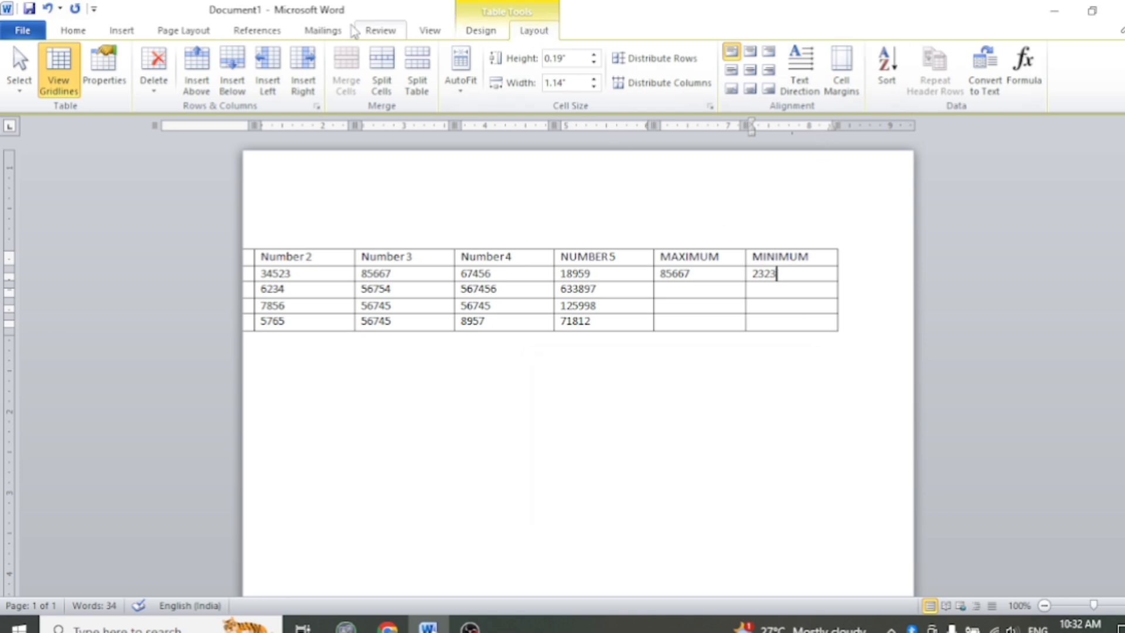
Step: Set the table's alignment to Center and its text wrapping to None in the table properties
{"action": "left_click", "coordinate": [105, 87]}
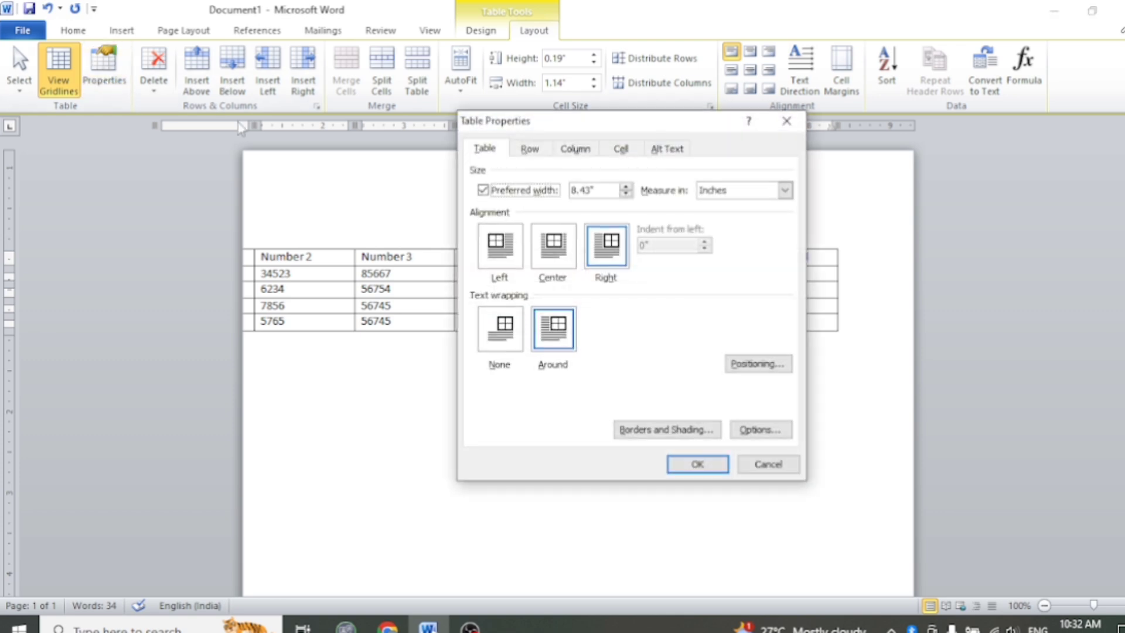
{"action": "left_click", "coordinate": [566, 262]}
{"action": "left_click", "coordinate": [558, 330]}
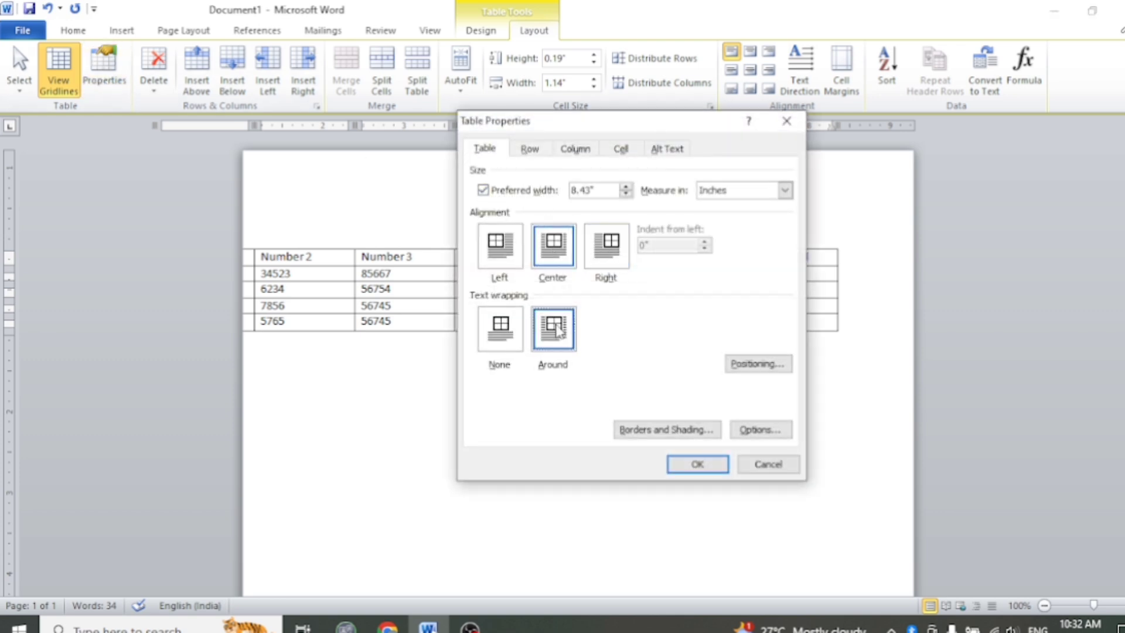
{"action": "left_click", "coordinate": [514, 344]}
{"action": "left_click", "coordinate": [697, 466]}
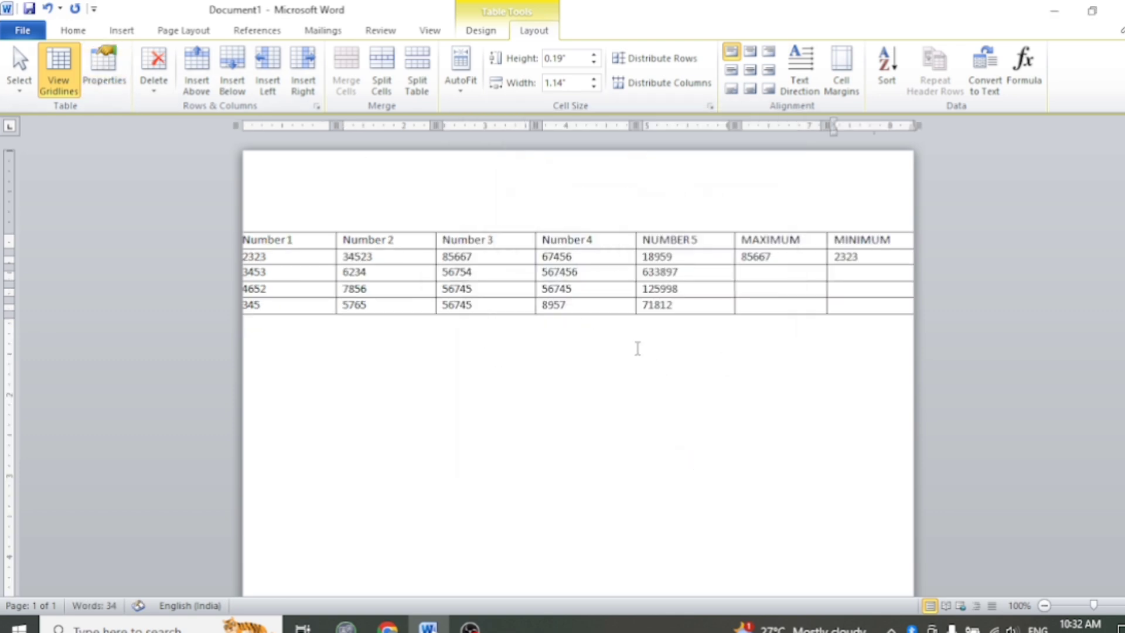
Step: Apply a Box border with a 2 ¼ pt line width to the whole table
{"action": "left_click", "coordinate": [104, 69]}
{"action": "left_click", "coordinate": [650, 432]}
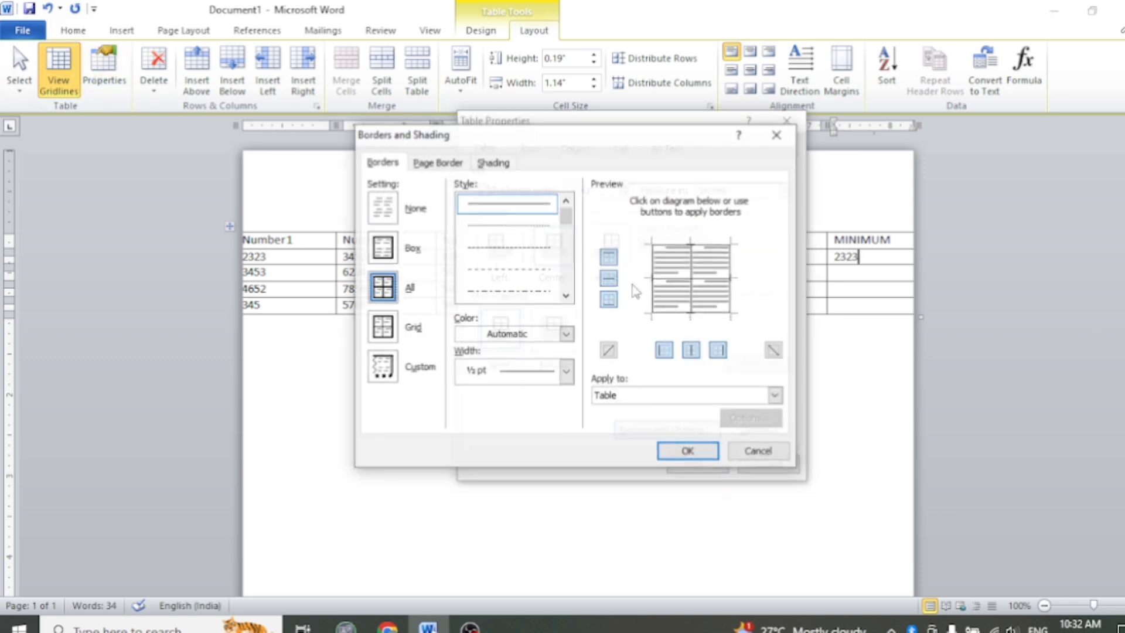
{"action": "left_click", "coordinate": [382, 248]}
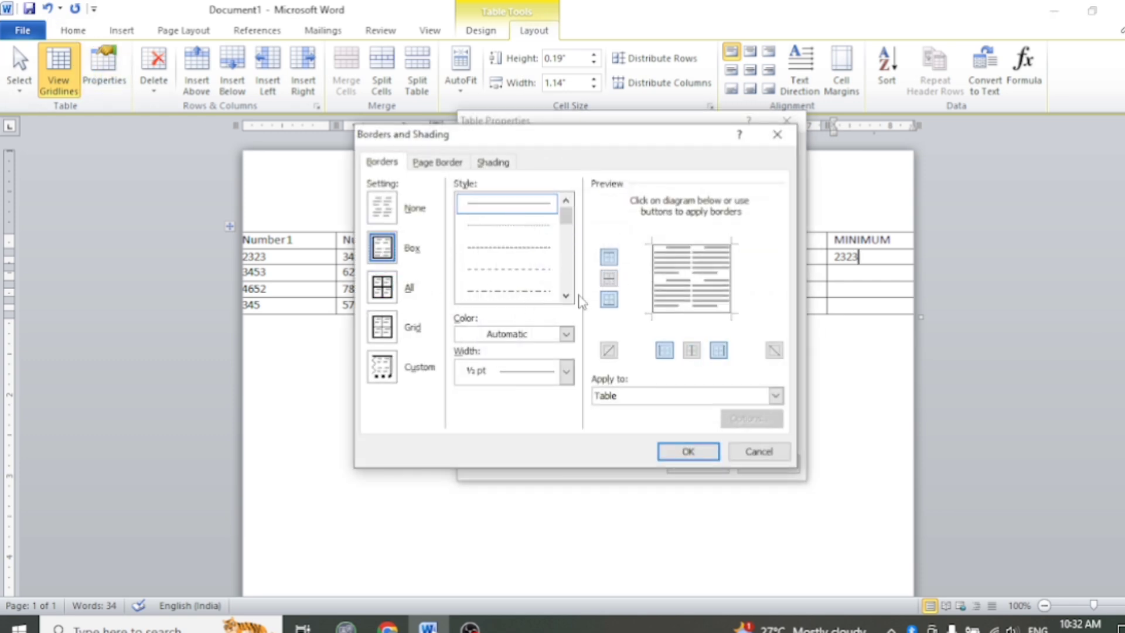
{"action": "left_click", "coordinate": [566, 372]}
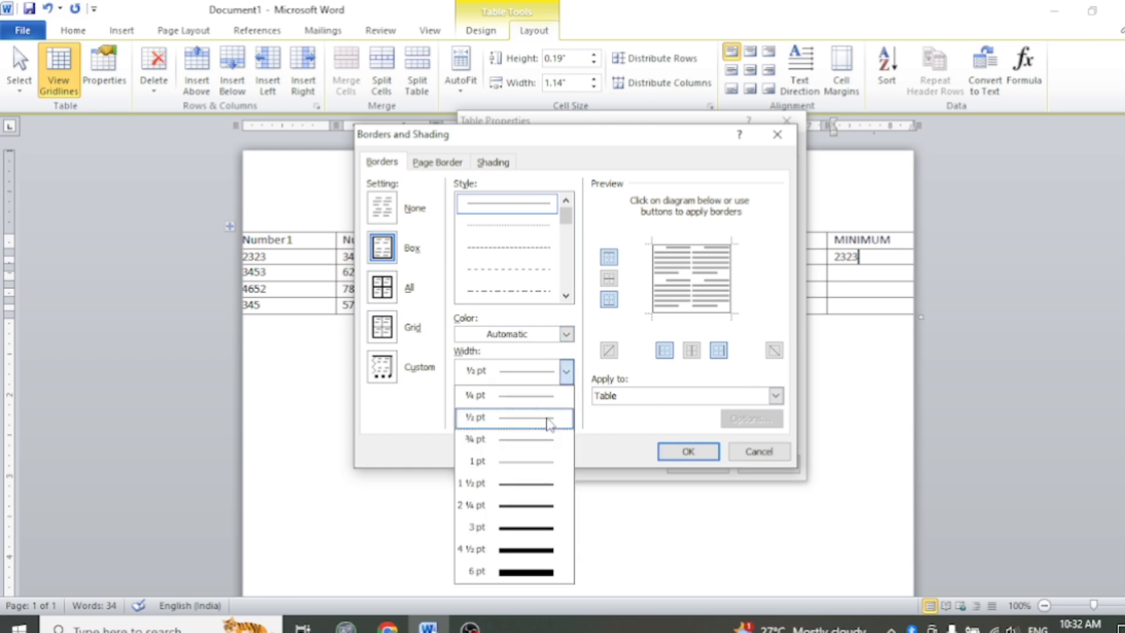
{"action": "left_click", "coordinate": [527, 505]}
{"action": "left_click", "coordinate": [688, 452]}
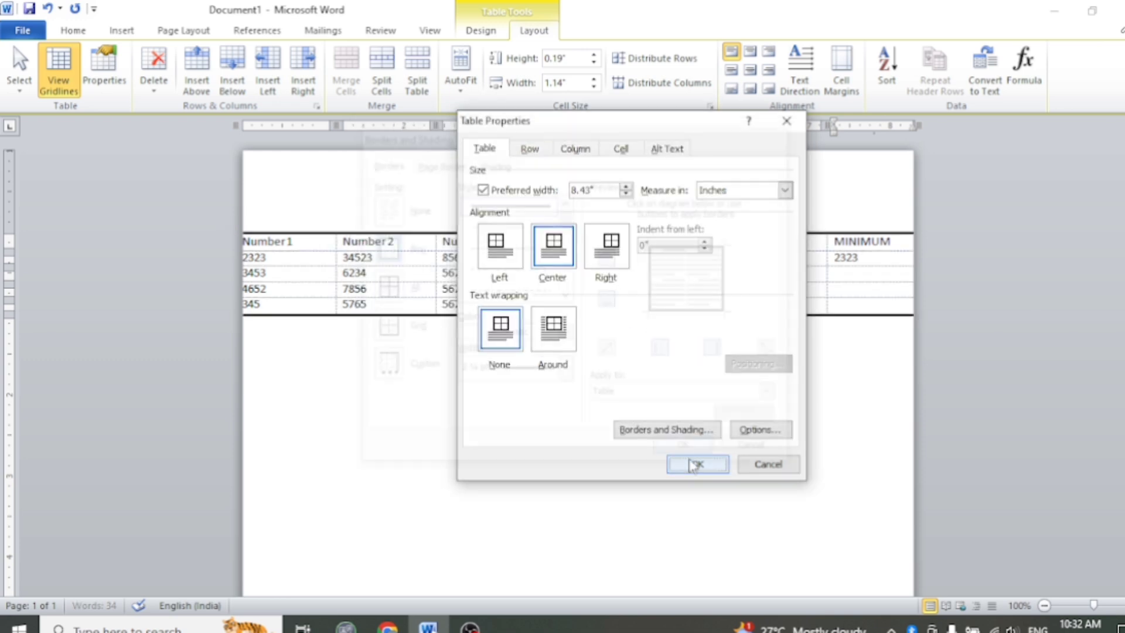
{"action": "left_click", "coordinate": [768, 465]}
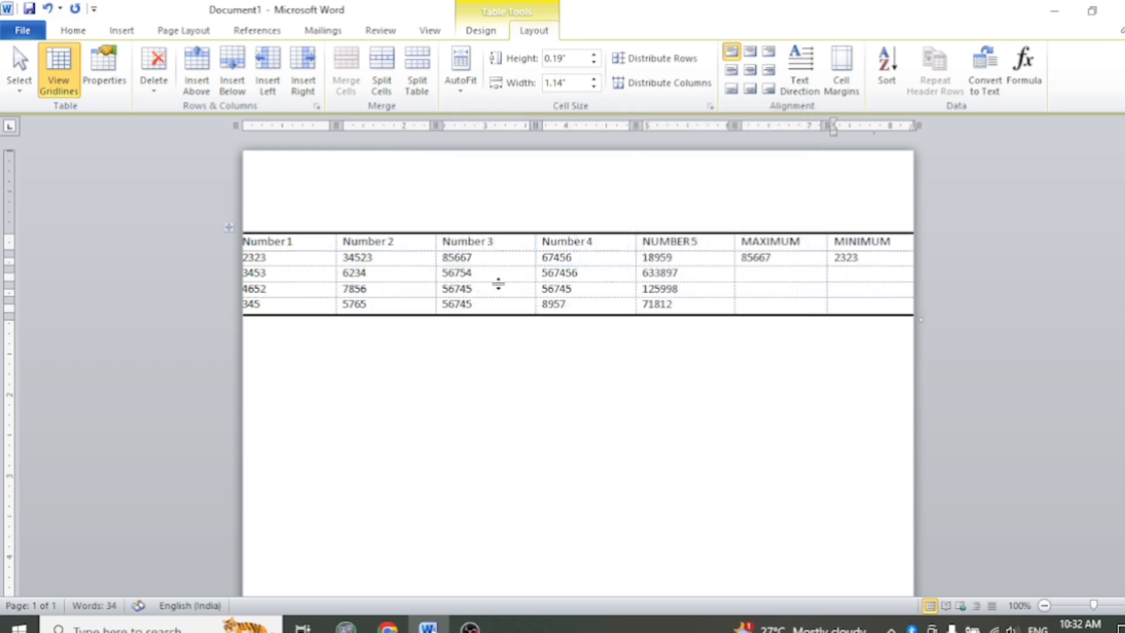
{"action": "left_click", "coordinate": [153, 69]}
{"action": "left_click", "coordinate": [106, 82]}
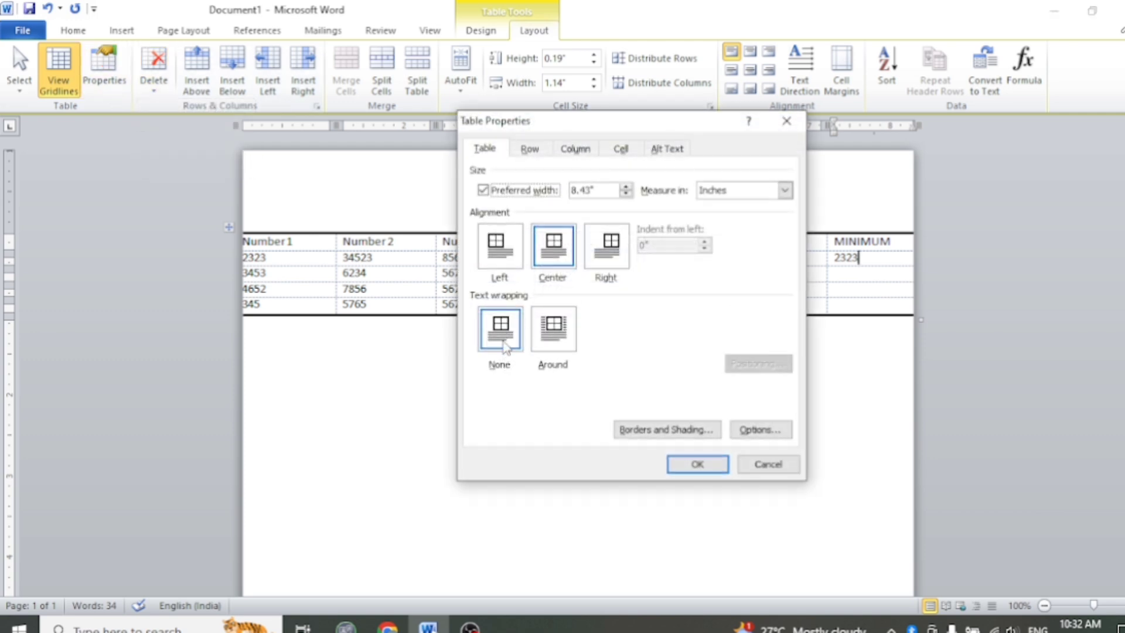
{"action": "left_click", "coordinate": [714, 463]}
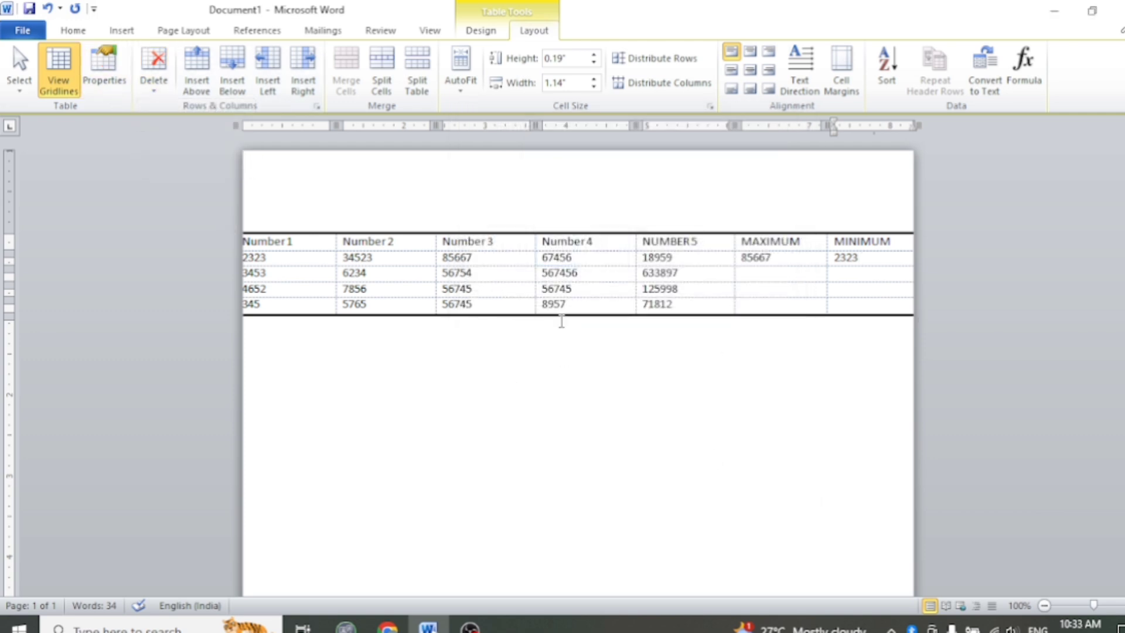
Step: Set the whole table's alignment to Left and shift it leftward to an indent of about -1.08 inches
{"action": "left_click", "coordinate": [574, 229]}
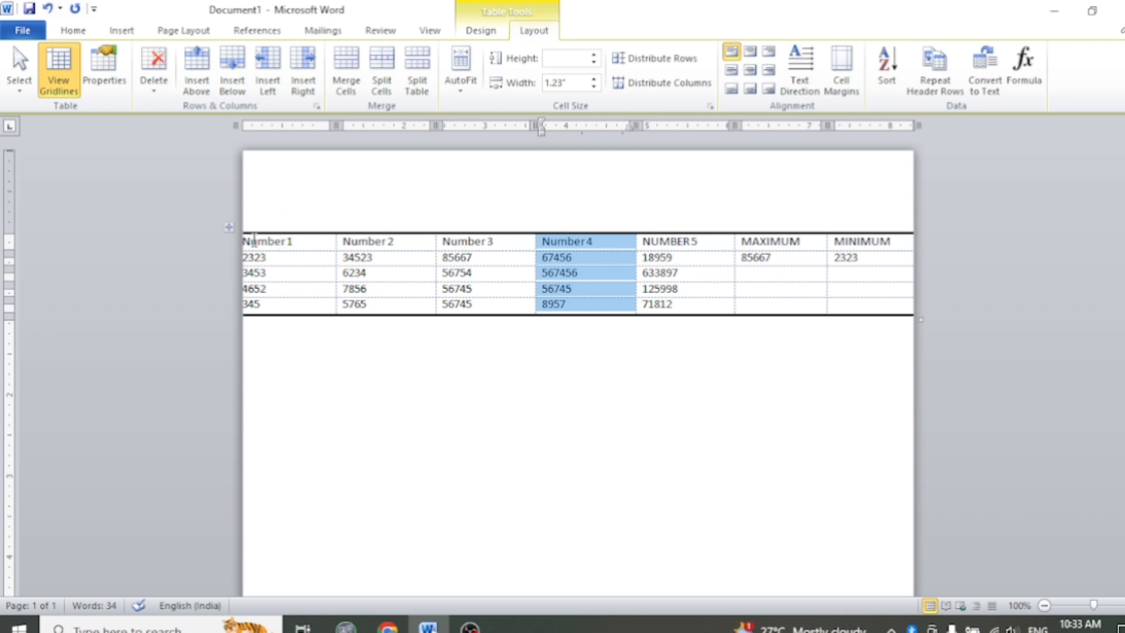
{"action": "left_click", "coordinate": [228, 227]}
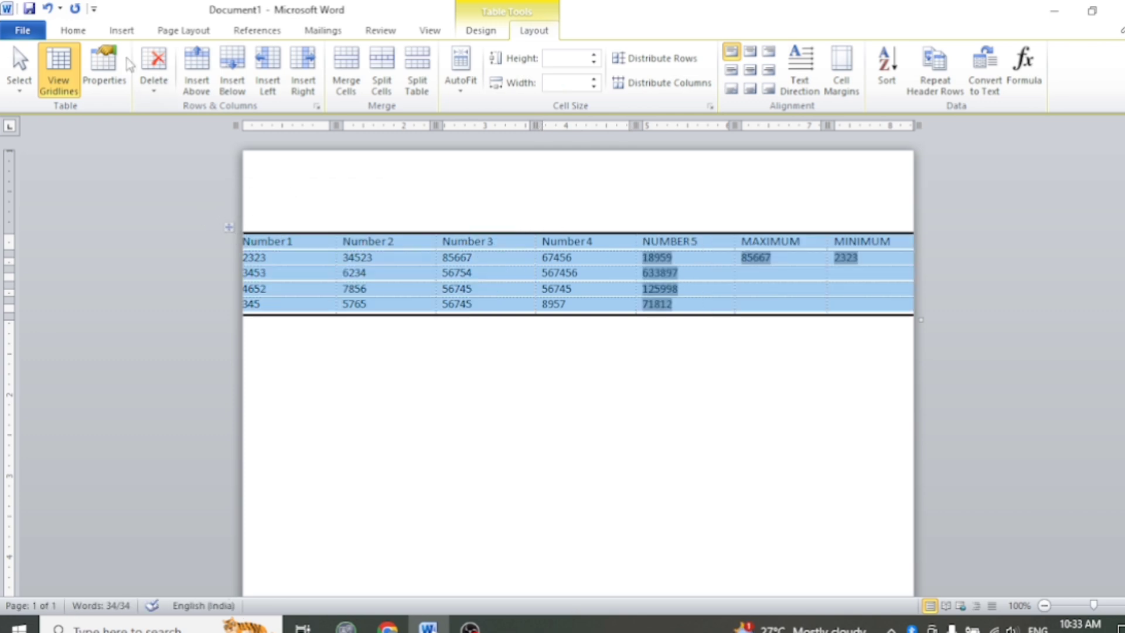
{"action": "left_click", "coordinate": [102, 82]}
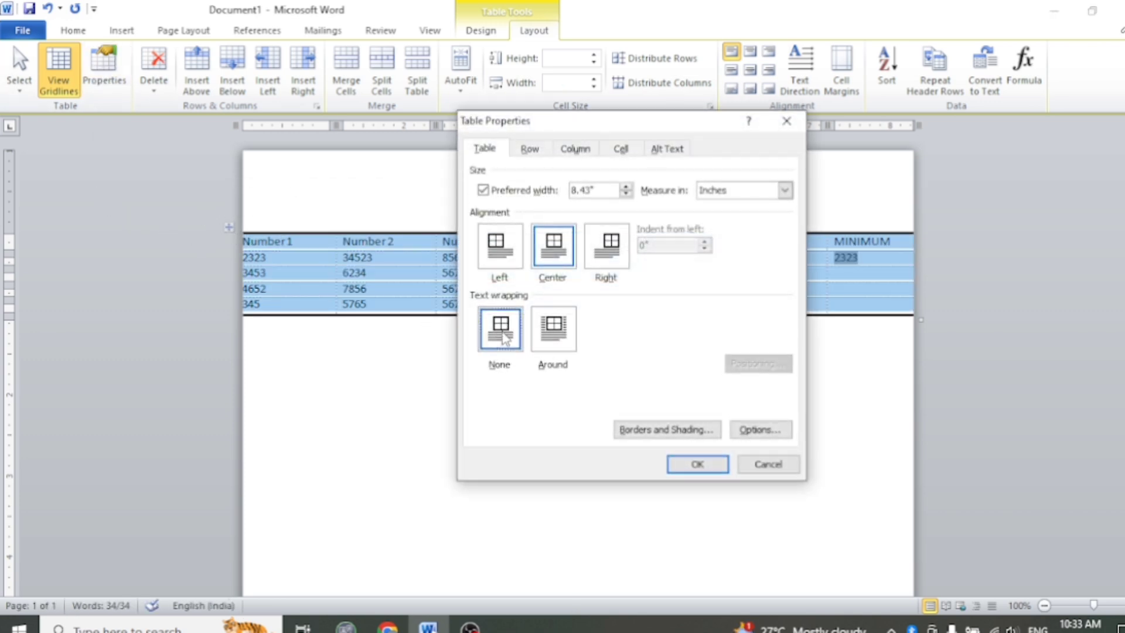
{"action": "left_click", "coordinate": [499, 258]}
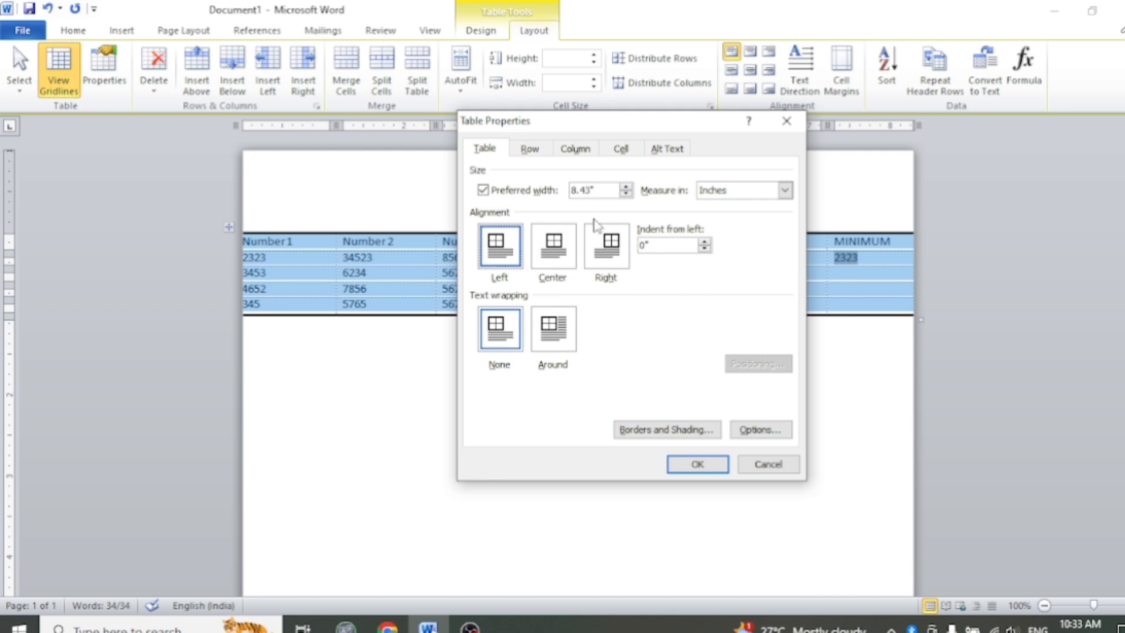
{"action": "left_click", "coordinate": [697, 463]}
{"action": "left_click", "coordinate": [502, 268]}
{"action": "left_click_drag", "start_coordinate": [311, 227], "coordinate": [224, 225]}
Step: Remove all borders from the table through its Borders and Shading settings
{"action": "left_click", "coordinate": [105, 82]}
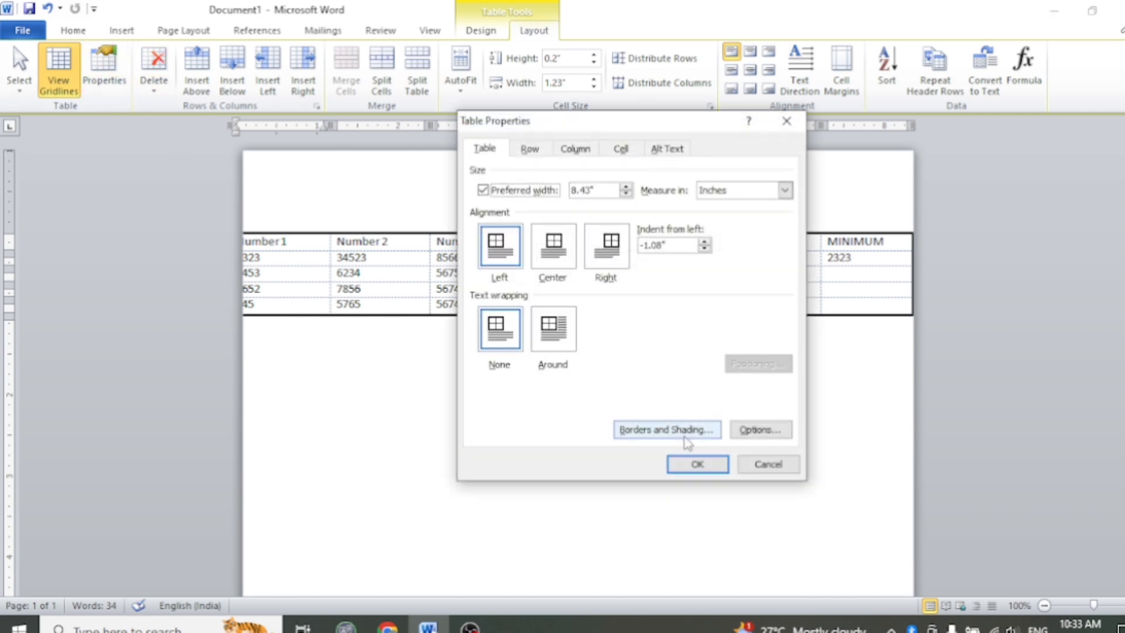
{"action": "left_click", "coordinate": [665, 429]}
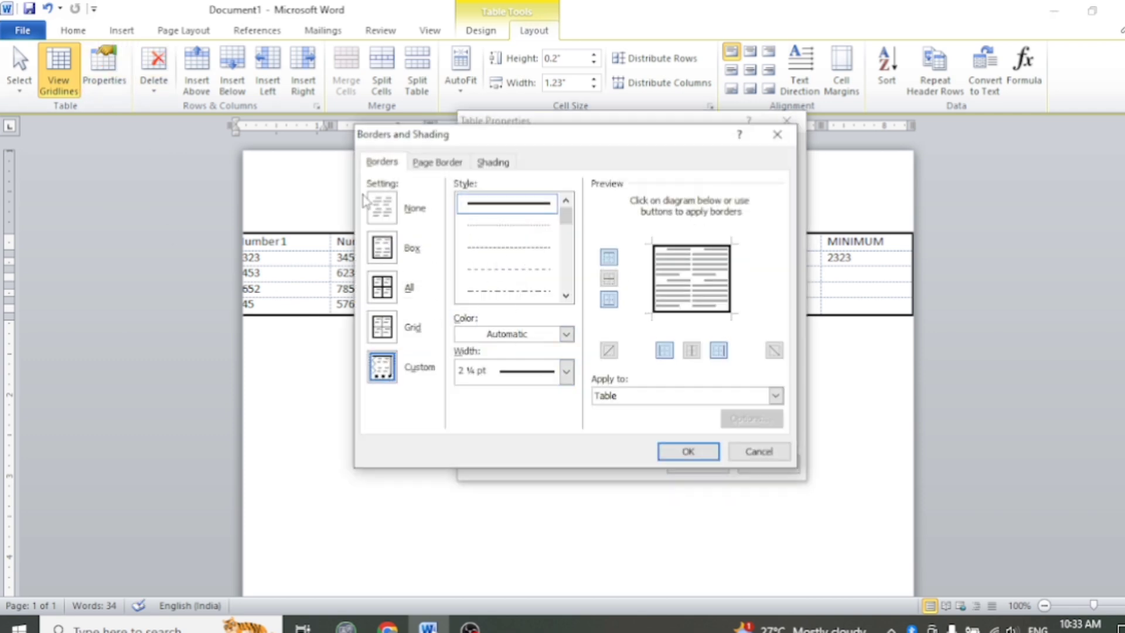
{"action": "left_click", "coordinate": [392, 211]}
{"action": "left_click", "coordinate": [687, 452]}
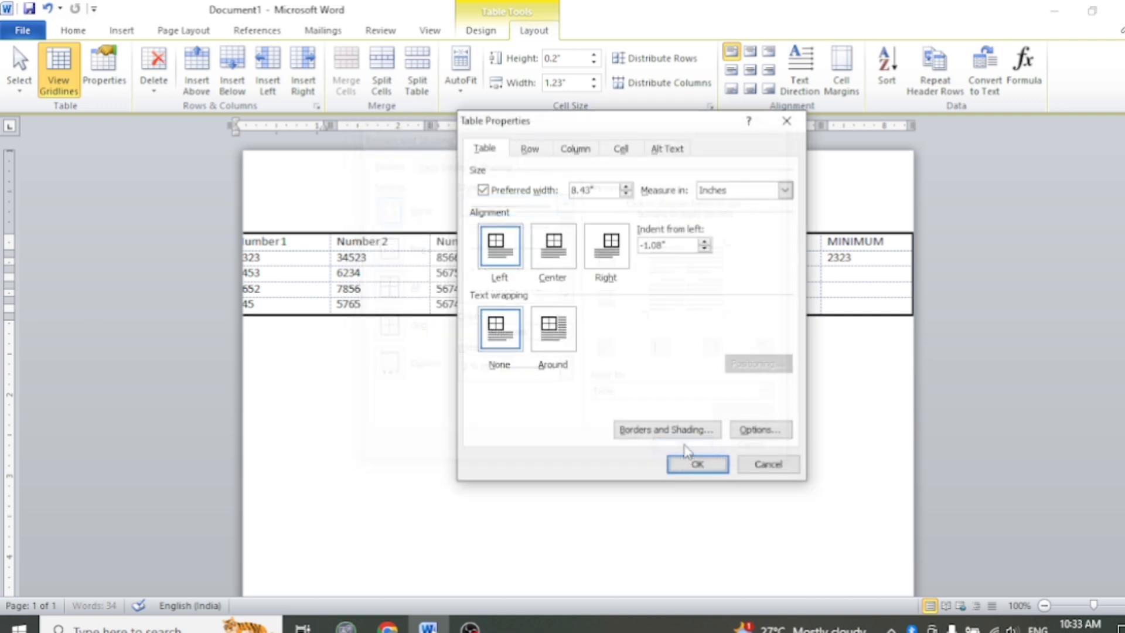
{"action": "left_click", "coordinate": [704, 464]}
{"action": "left_click", "coordinate": [579, 328]}
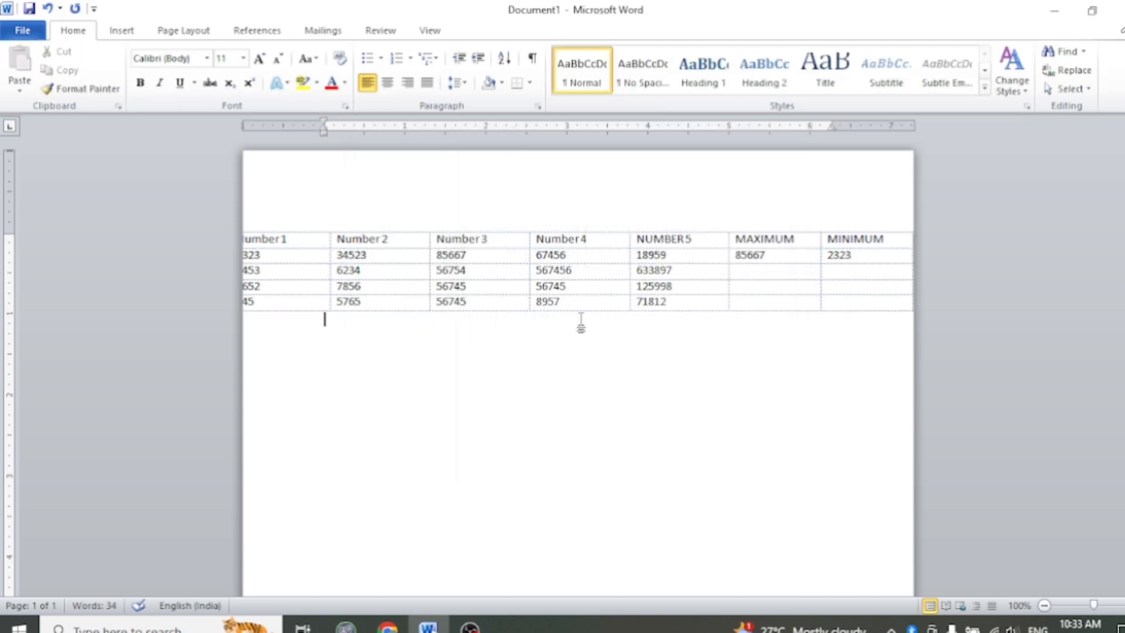
Step: Split the table above the row starting with 3453 and again above the row starting with 4652, repeating the latter split once
{"action": "left_click", "coordinate": [599, 240]}
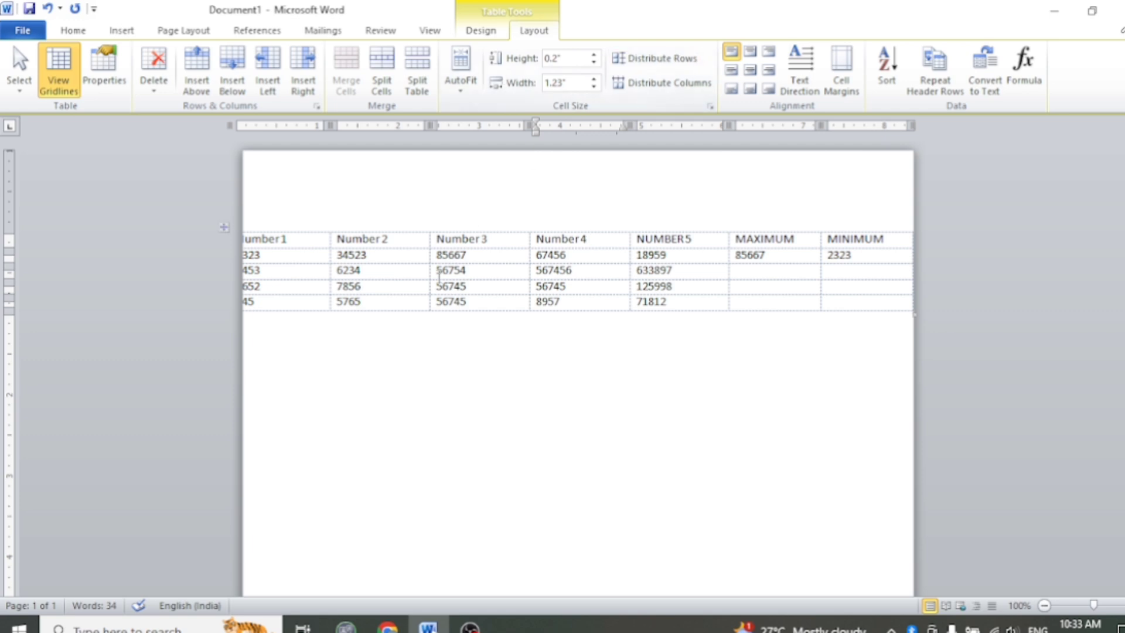
{"action": "left_click", "coordinate": [394, 273]}
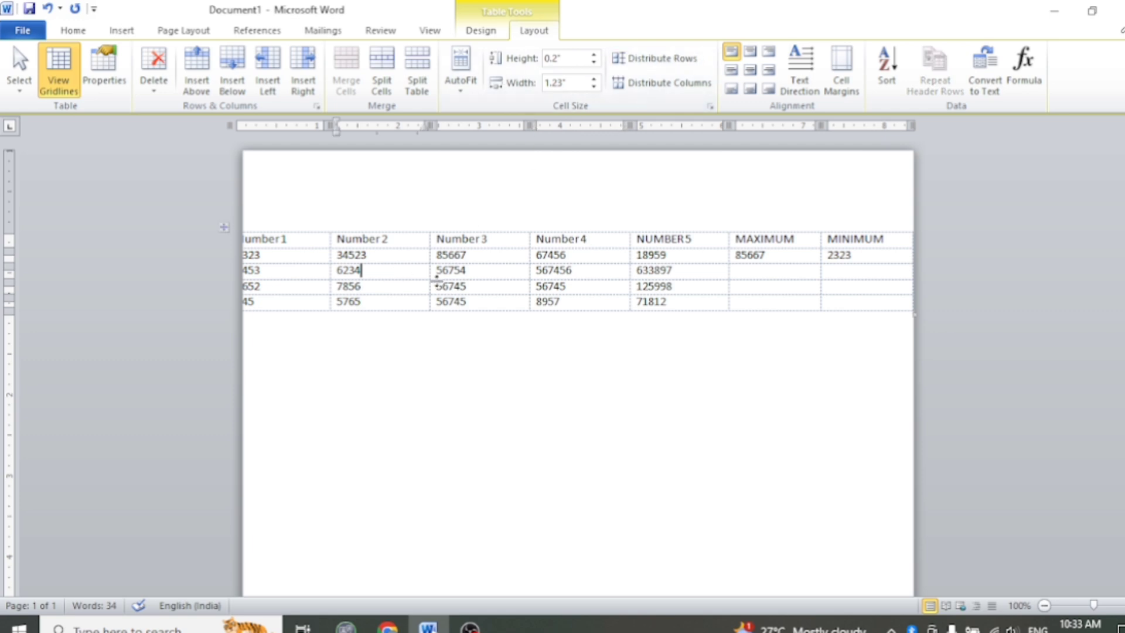
{"action": "left_click", "coordinate": [418, 83]}
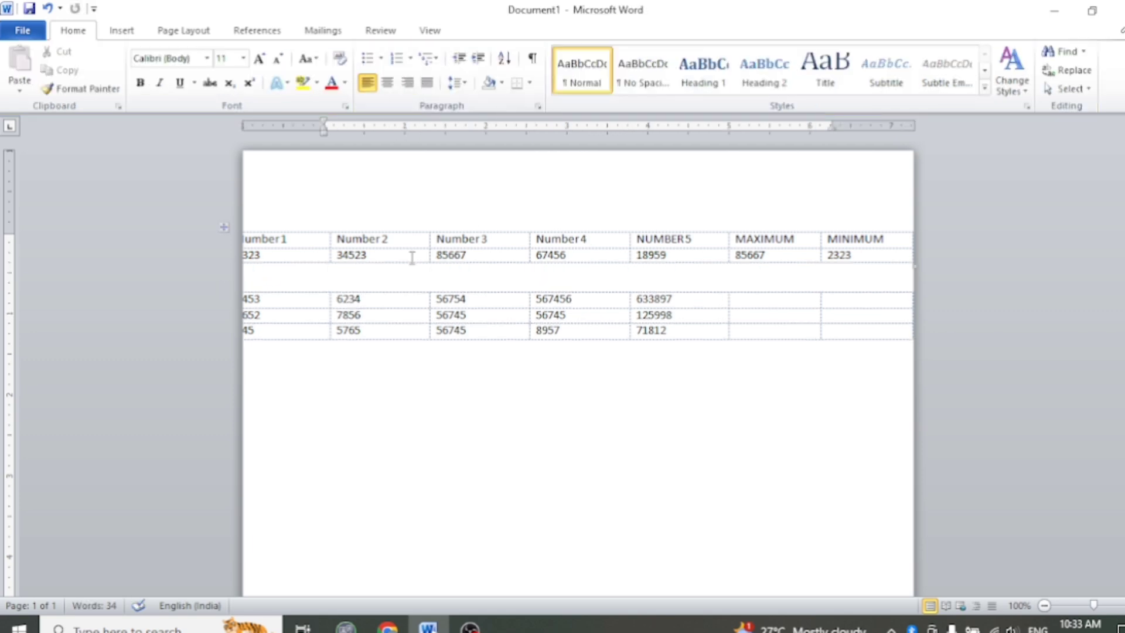
{"action": "left_click", "coordinate": [411, 319]}
{"action": "left_click", "coordinate": [417, 76]}
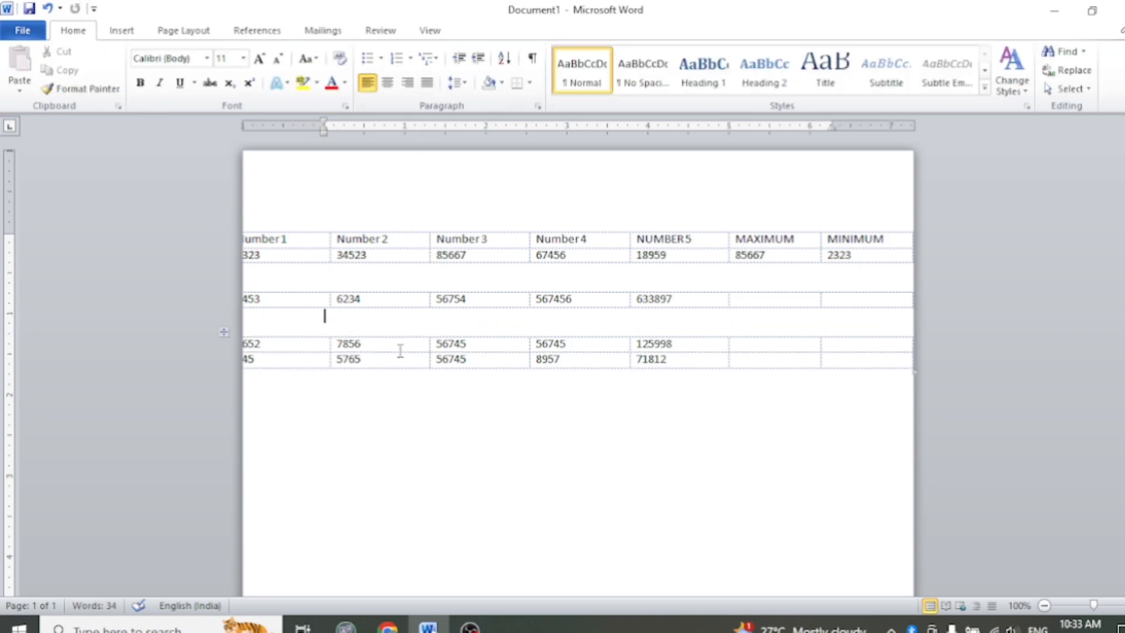
{"action": "left_click", "coordinate": [400, 351]}
{"action": "left_click", "coordinate": [417, 76]}
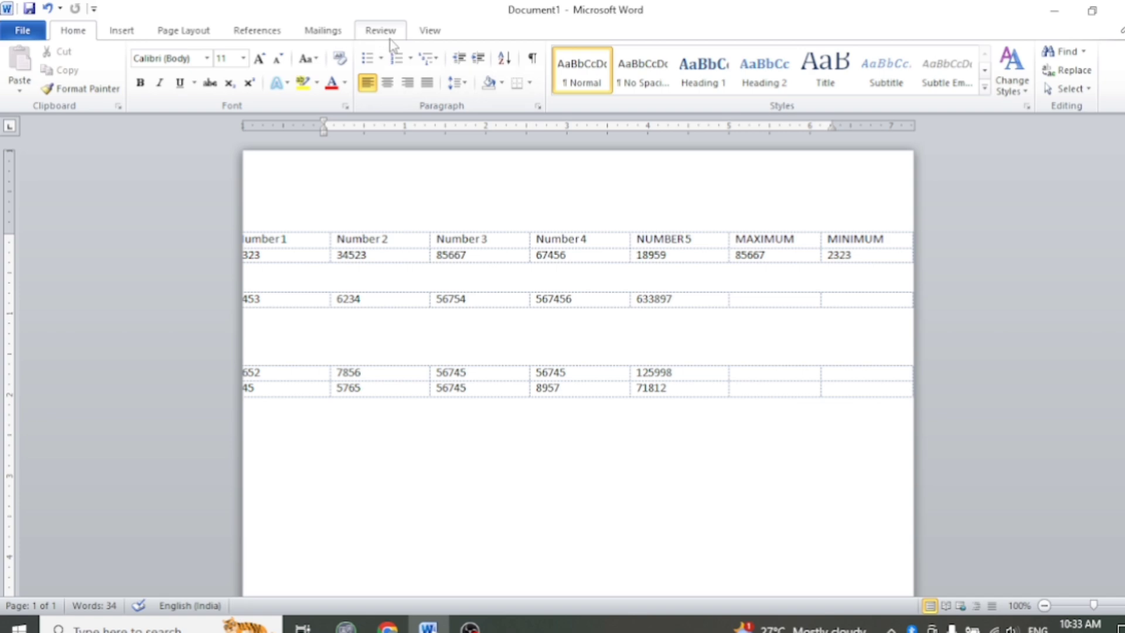
Step: Undo the table splits, the border and position changes, and the addition of the MINIMUM column
{"action": "key", "text": "ctrl+z"}
{"action": "key", "text": "ctrl+z"}
{"action": "key", "text": "ctrl+z"}
{"action": "key", "text": "ctrl+z"}
{"action": "key", "text": "ctrl+z"}
{"action": "key", "text": "ctrl+z"}
{"action": "left_click", "coordinate": [548, 286]}
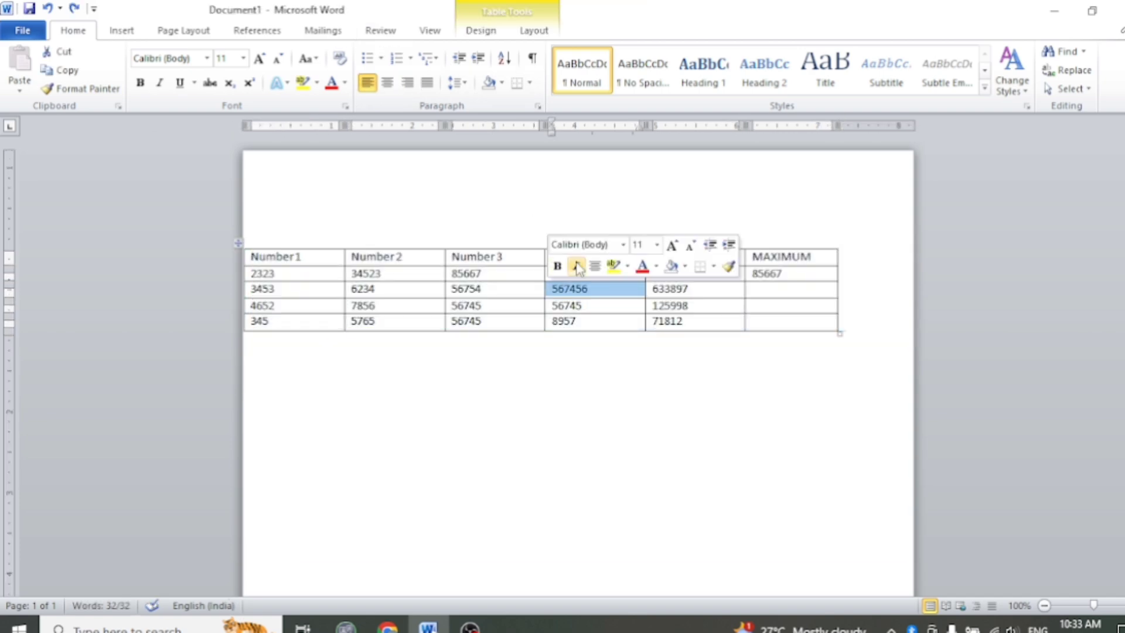
Step: Turn off First Column and turn on Last Column and Total Row in the table style options
{"action": "left_click", "coordinate": [508, 273]}
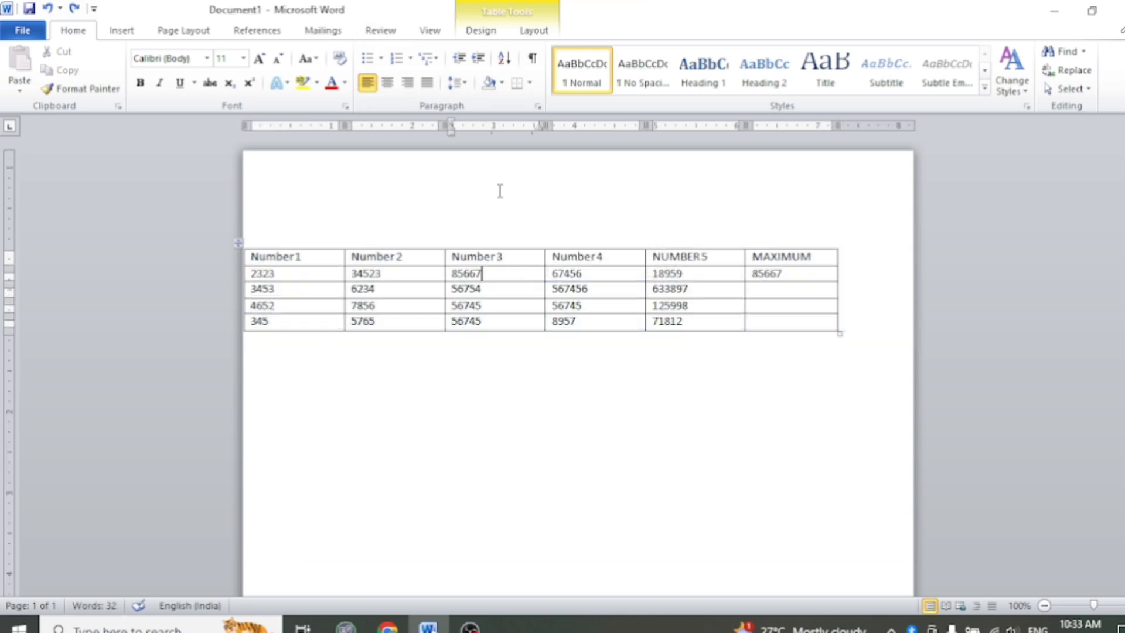
{"action": "left_click", "coordinate": [534, 31]}
{"action": "left_click", "coordinate": [482, 32]}
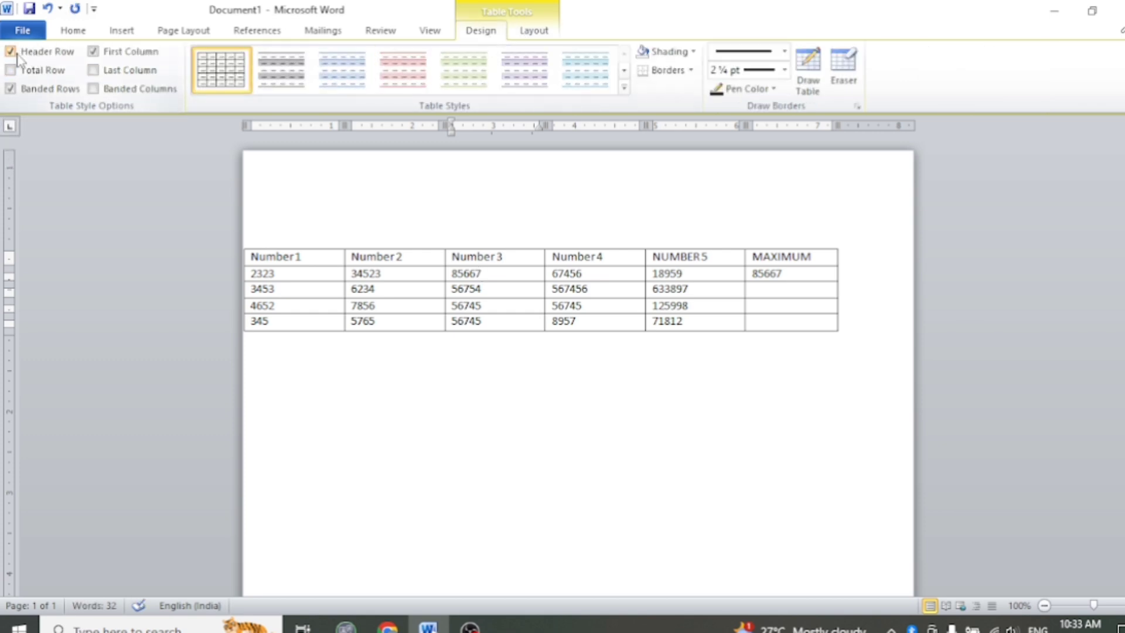
{"action": "left_click", "coordinate": [112, 54]}
{"action": "left_click", "coordinate": [112, 57]}
{"action": "left_click", "coordinate": [107, 74]}
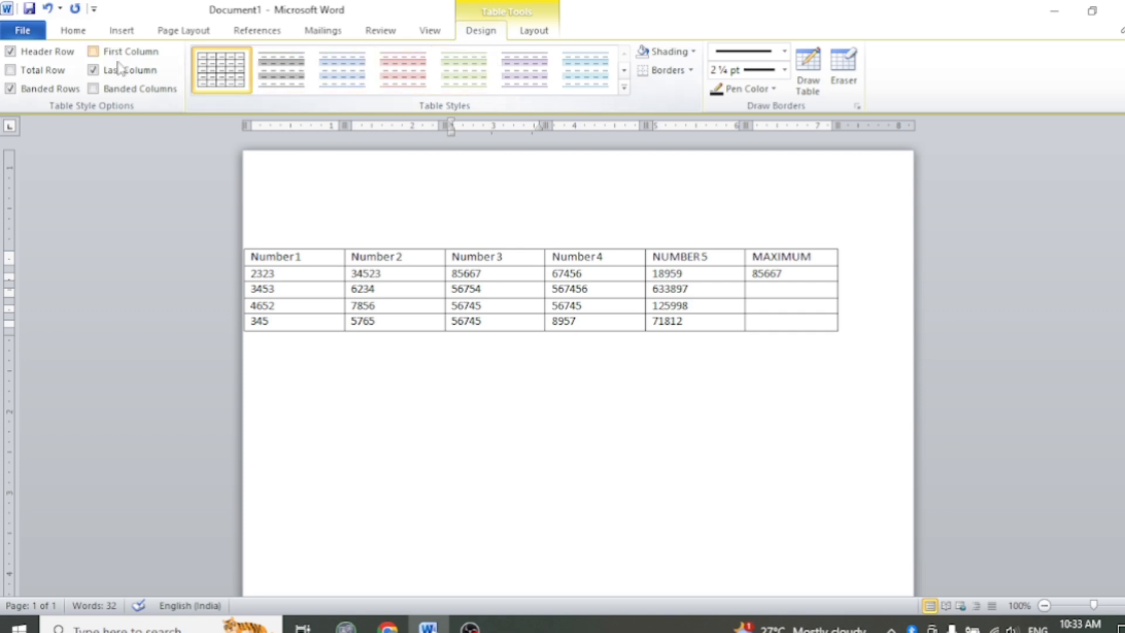
{"action": "left_click", "coordinate": [33, 73]}
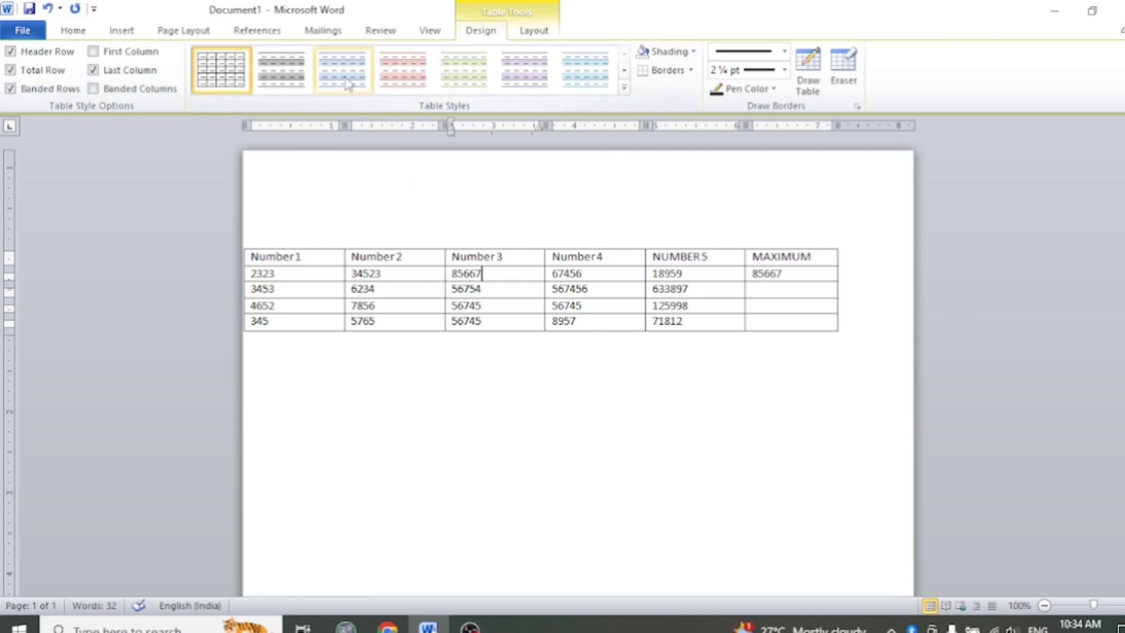
Step: Try the grey and green banded table styles, and apply the built-in black style with a dark header row and last column
{"action": "left_click", "coordinate": [283, 74]}
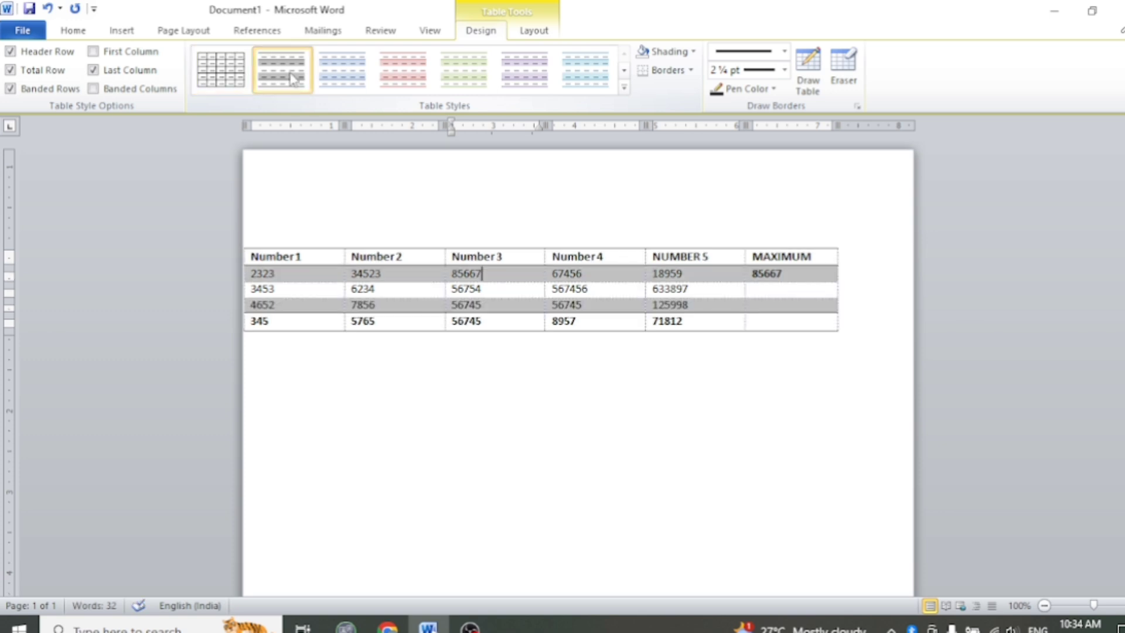
{"action": "left_click", "coordinate": [465, 73]}
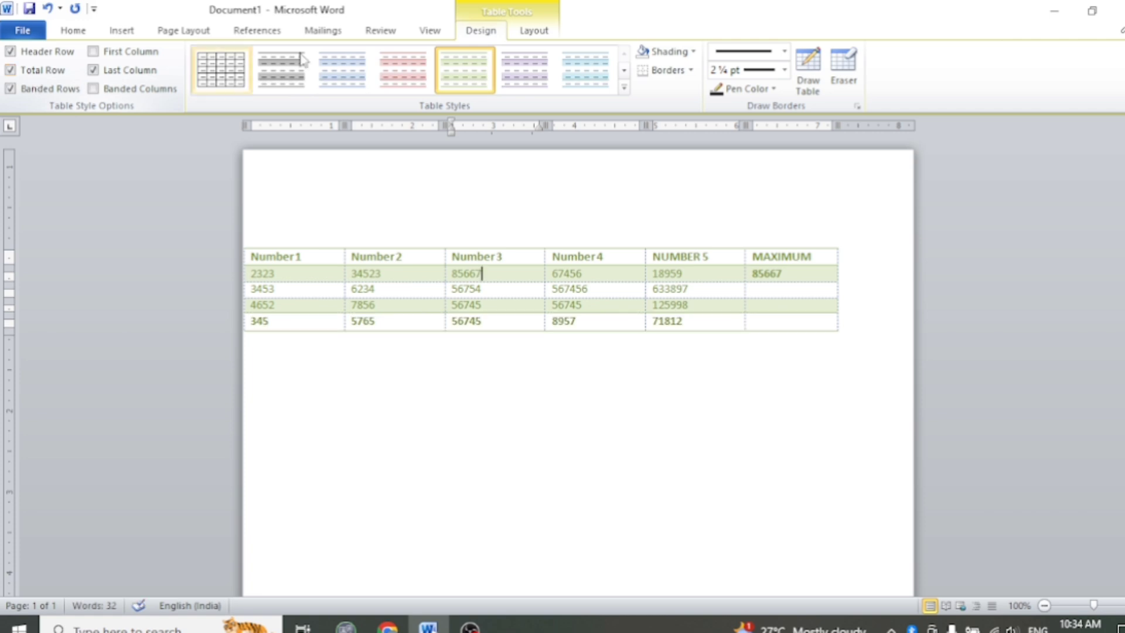
{"action": "left_click", "coordinate": [624, 87]}
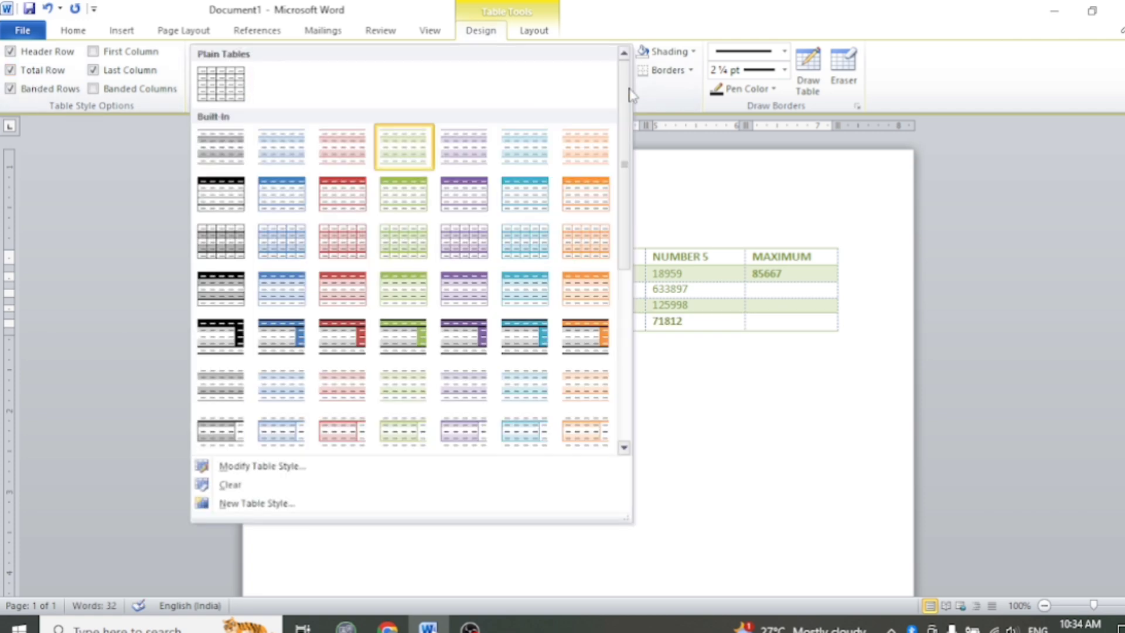
{"action": "left_click", "coordinate": [226, 331]}
{"action": "left_click", "coordinate": [756, 326]}
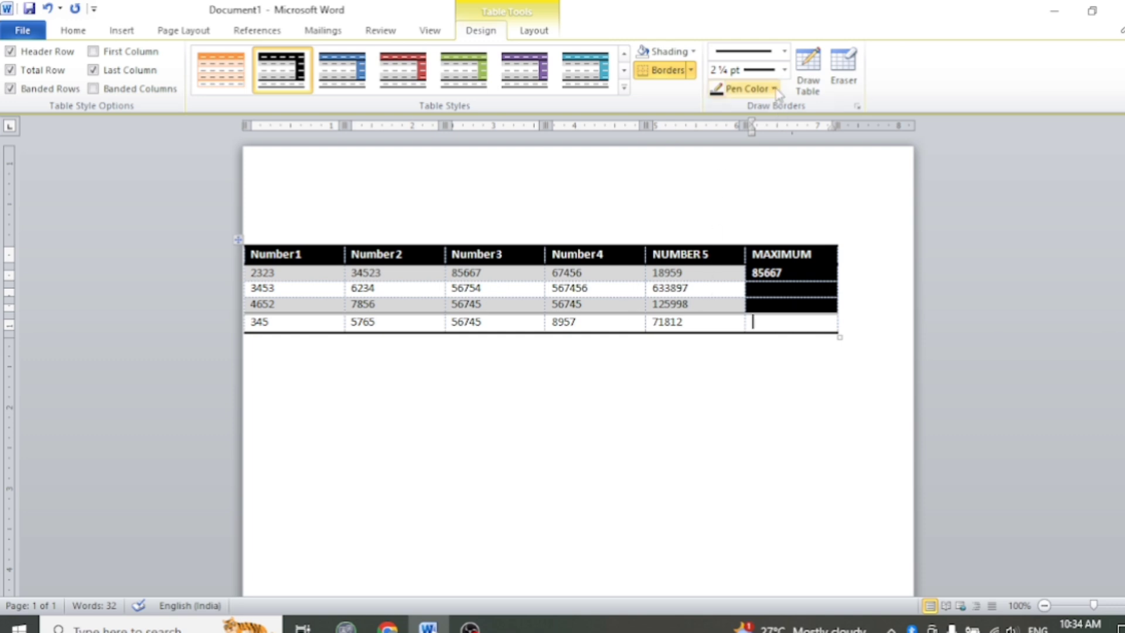
{"action": "left_click", "coordinate": [786, 53]}
{"action": "left_click", "coordinate": [901, 129]}
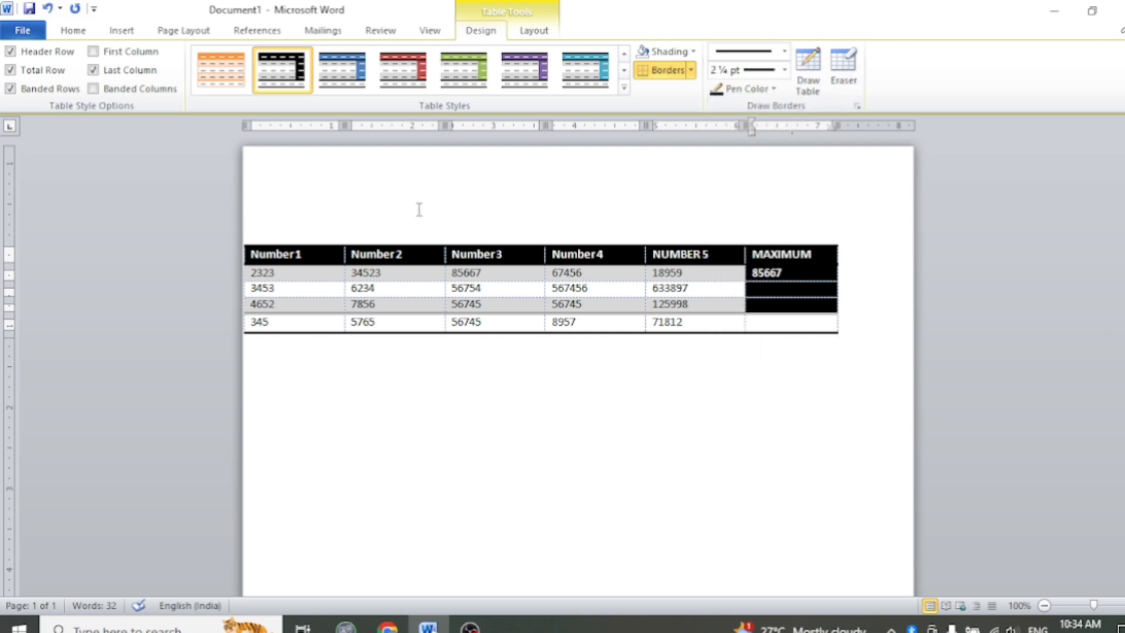
Step: Close the current document without saving and create a new blank document
{"action": "key", "text": "ctrl+w"}
{"action": "left_click", "coordinate": [573, 347]}
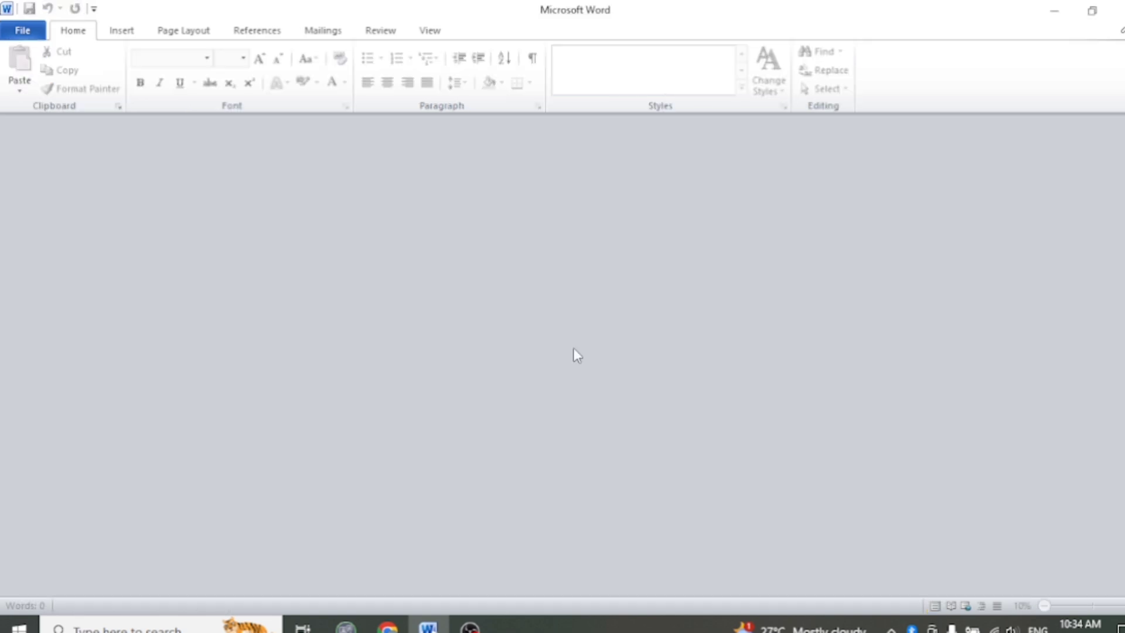
{"action": "key", "text": "ctrl+n"}
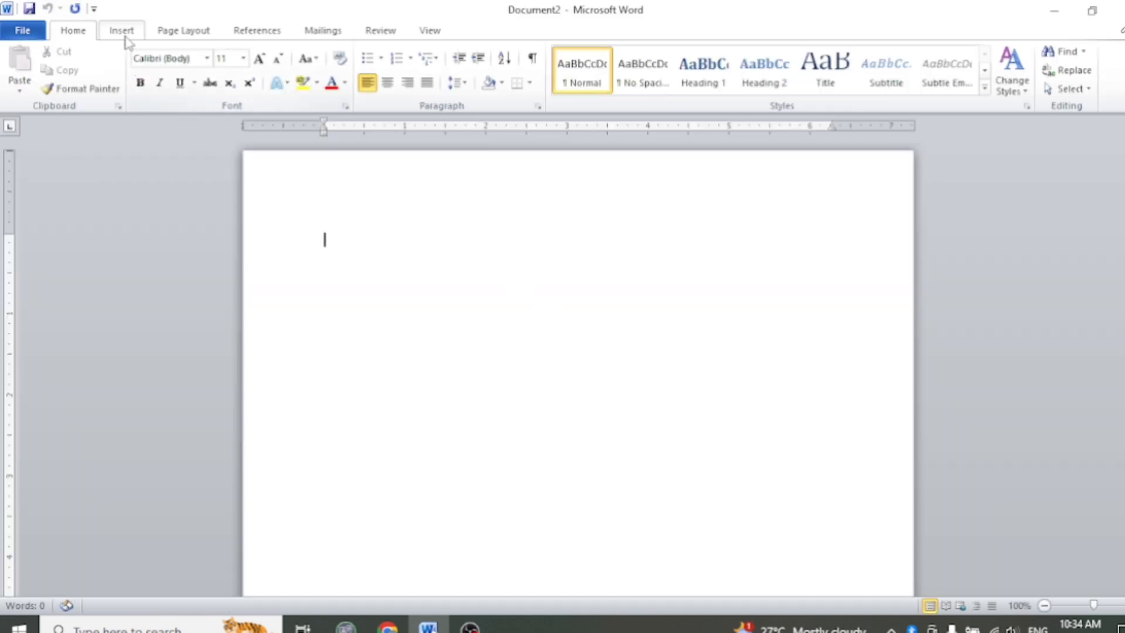
Step: Insert a table with 4 columns and 6 rows, shift it toward the page's upper-left corner, and widen it to about 7.3 inches
{"action": "left_click", "coordinate": [121, 30]}
{"action": "left_click", "coordinate": [140, 84]}
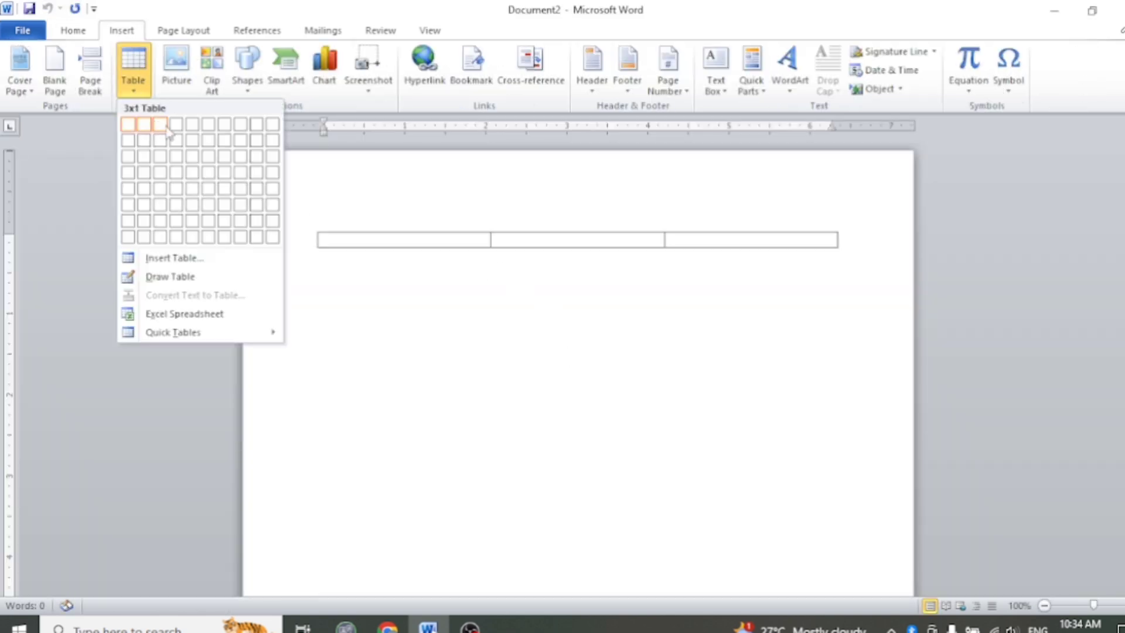
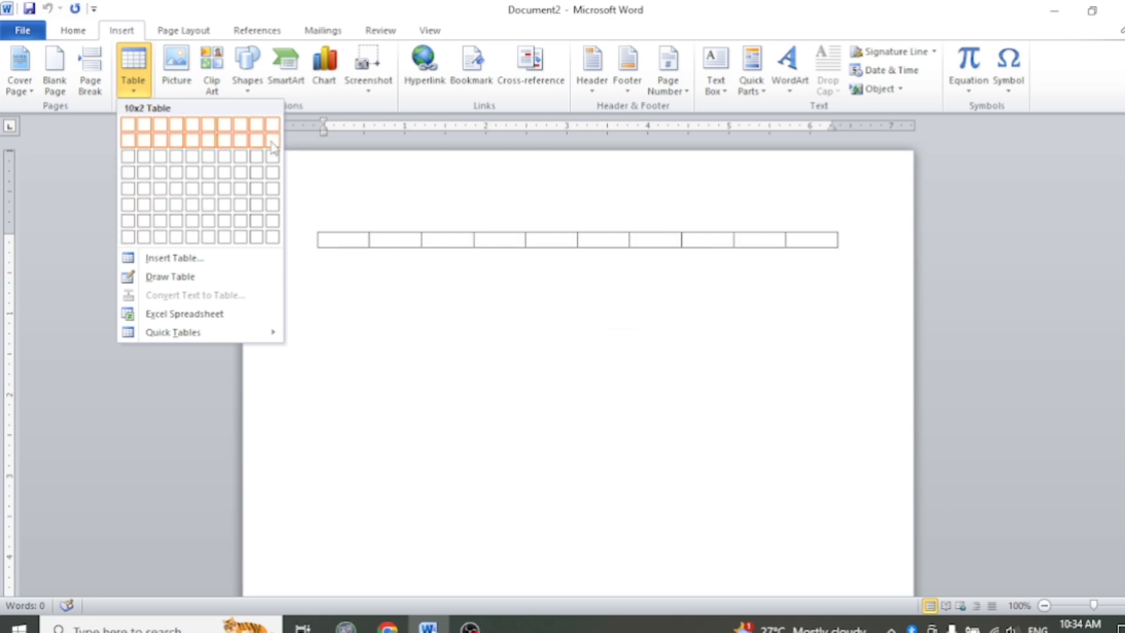
{"action": "left_click", "coordinate": [175, 206]}
{"action": "left_click_drag", "start_coordinate": [308, 224], "coordinate": [258, 203]}
{"action": "left_click_drag", "start_coordinate": [785, 306], "coordinate": [862, 309]}
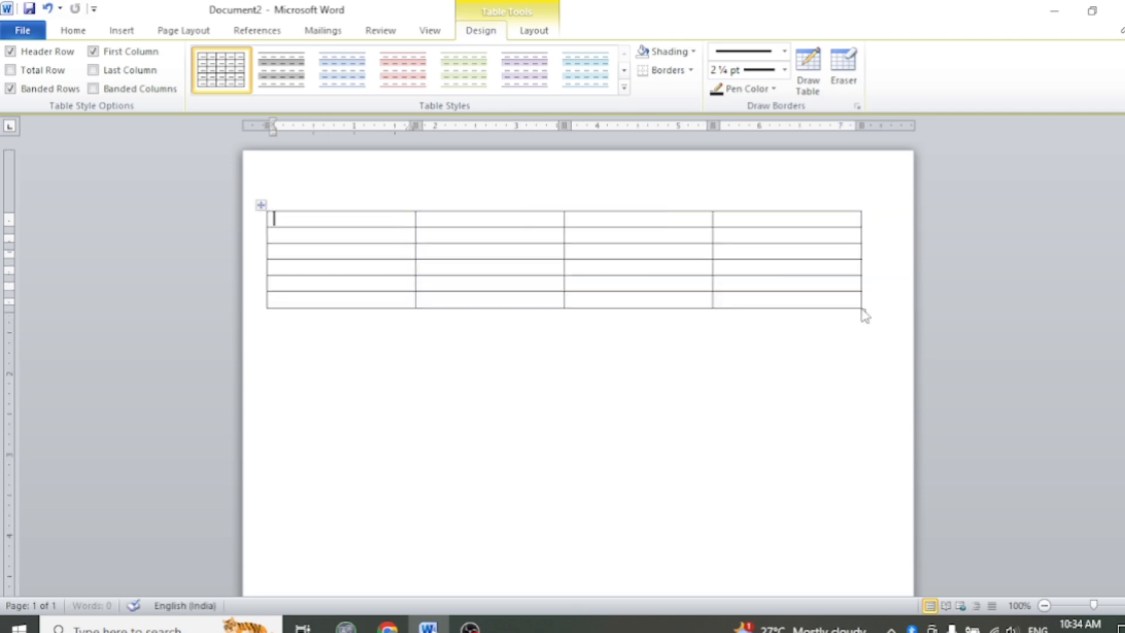
Step: Erase the table's fourth column, along with the remaining vertical dividers and top border of the first row
{"action": "left_click", "coordinate": [844, 87]}
{"action": "left_click_drag", "start_coordinate": [820, 208], "coordinate": [818, 334]}
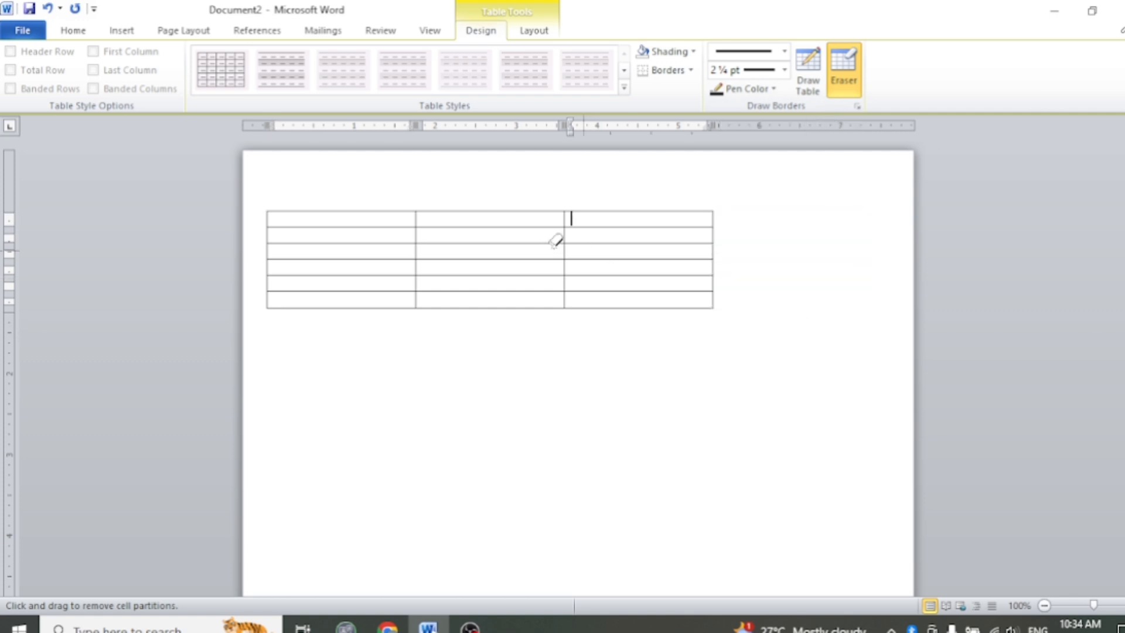
{"action": "left_click", "coordinate": [564, 219]}
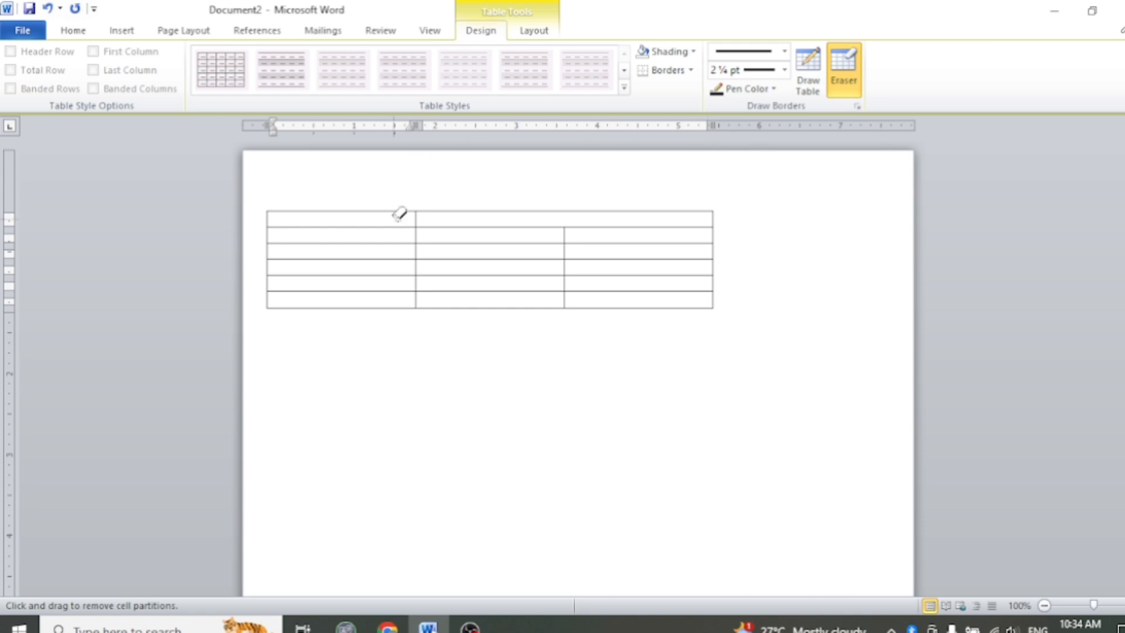
{"action": "left_click", "coordinate": [417, 218]}
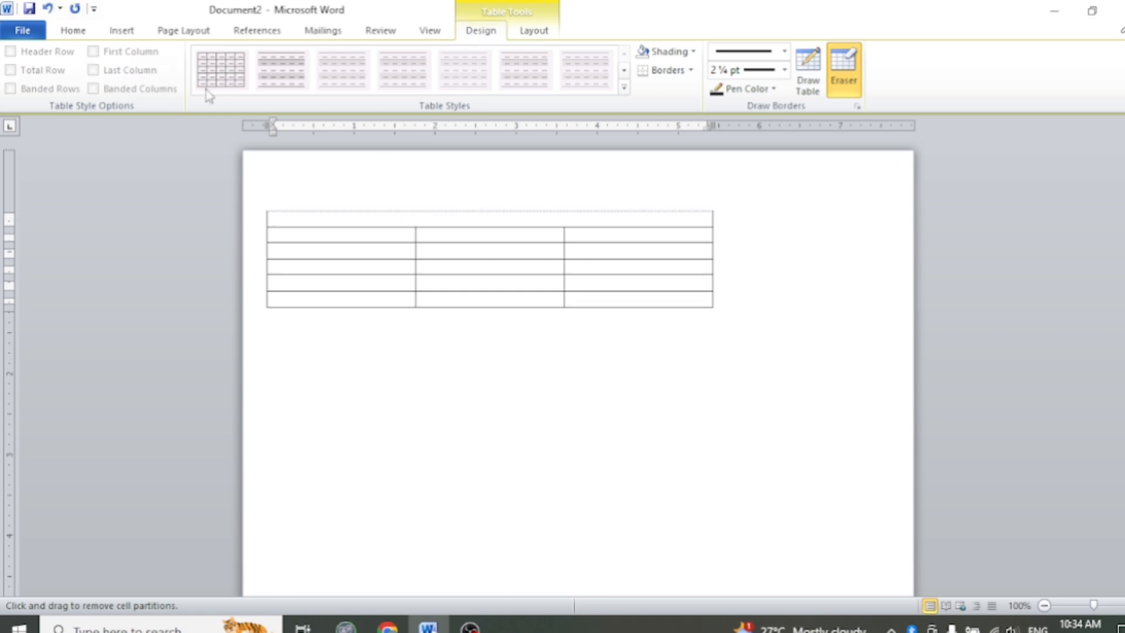
{"action": "left_click", "coordinate": [384, 211]}
Step: Try redrawing the first row's top border with a 2 ¼ pt line, and undo it
{"action": "left_click", "coordinate": [809, 82]}
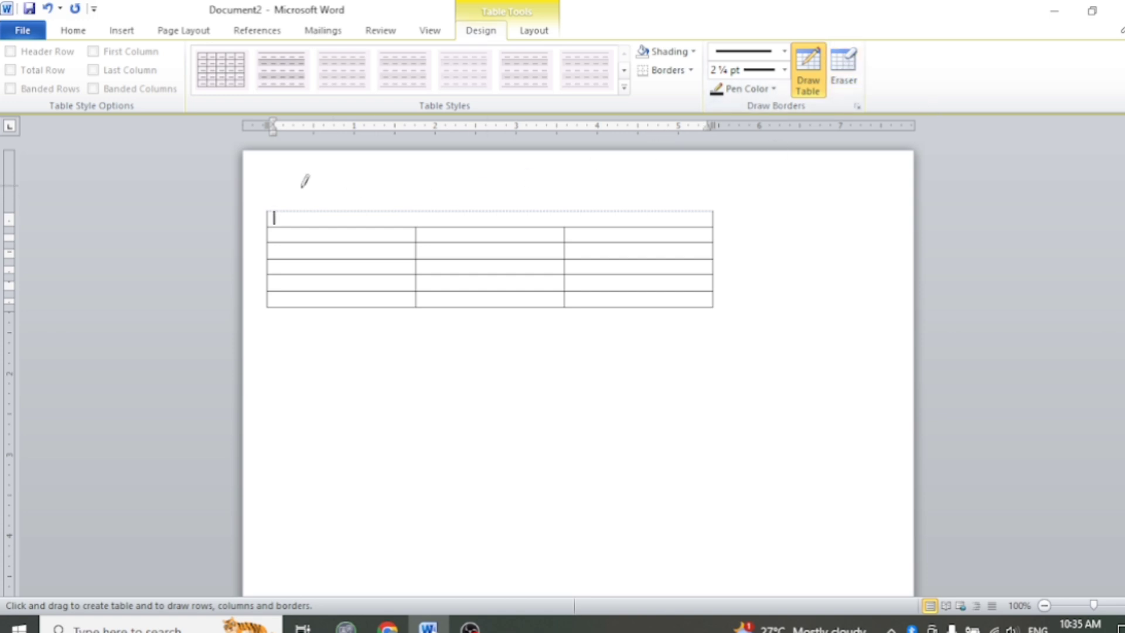
{"action": "left_click_drag", "start_coordinate": [269, 208], "coordinate": [267, 210]}
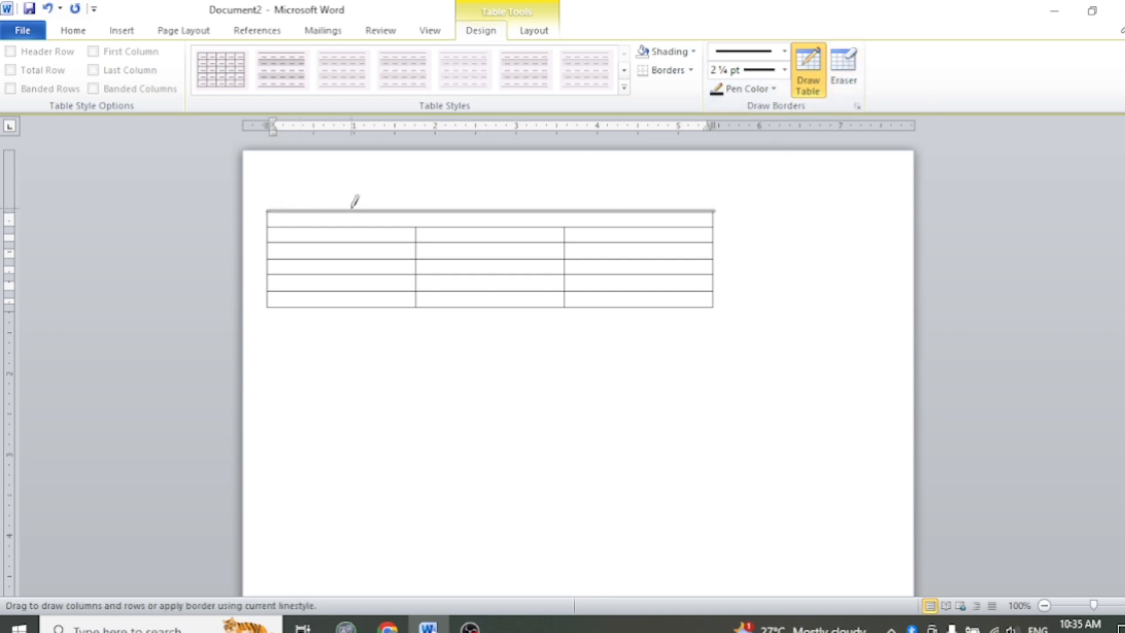
{"action": "left_click_drag", "start_coordinate": [354, 201], "coordinate": [355, 202]}
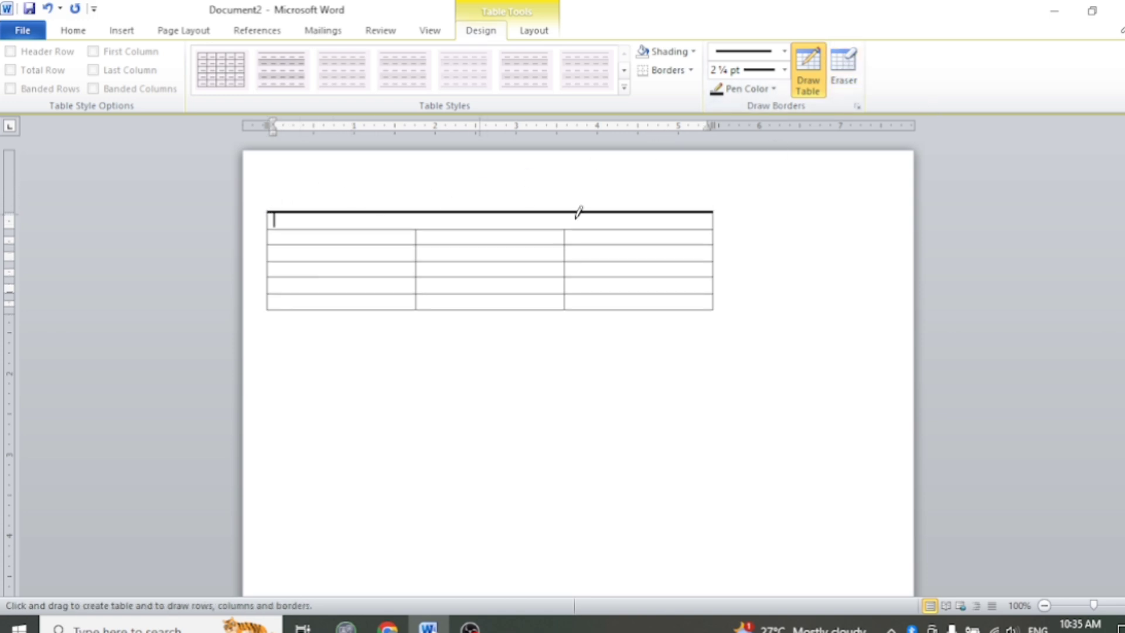
{"action": "key", "text": "ctrl+z"}
Step: Redraw the first row's top border and its two vertical dividers with a ¼ pt line
{"action": "left_click", "coordinate": [783, 71]}
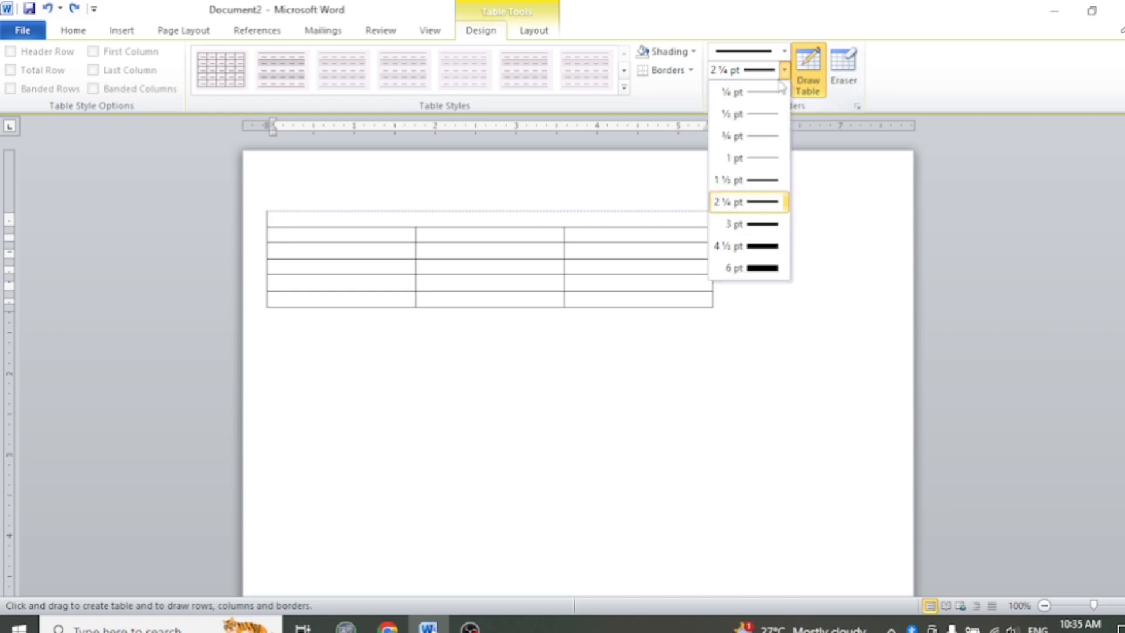
{"action": "left_click", "coordinate": [756, 92]}
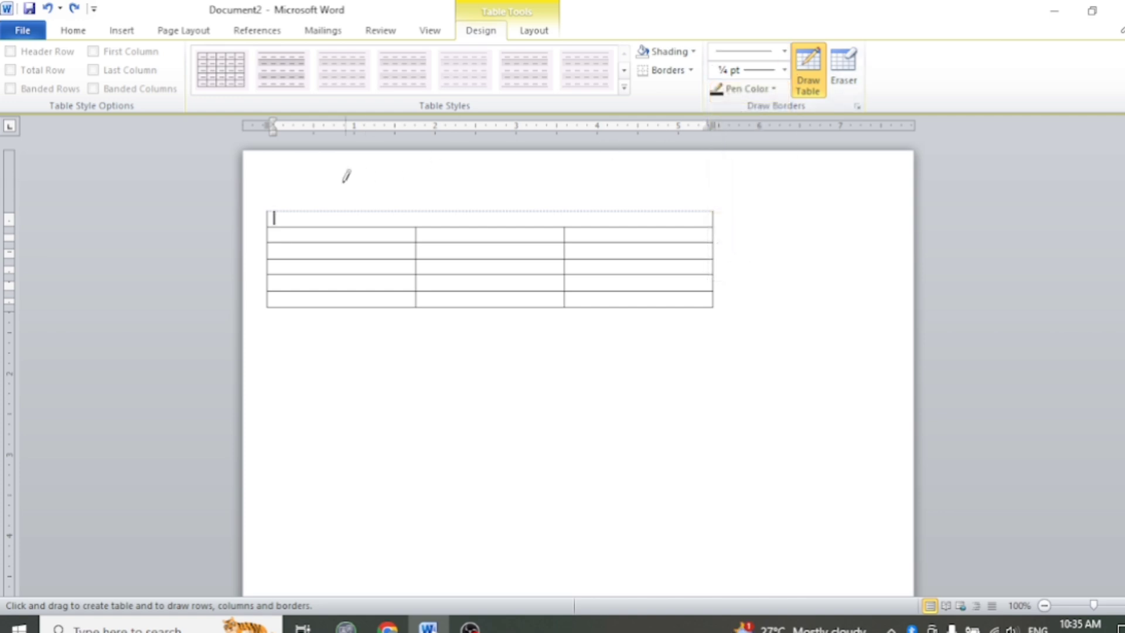
{"action": "left_click", "coordinate": [270, 210]}
{"action": "left_click_drag", "start_coordinate": [270, 209], "coordinate": [285, 209]}
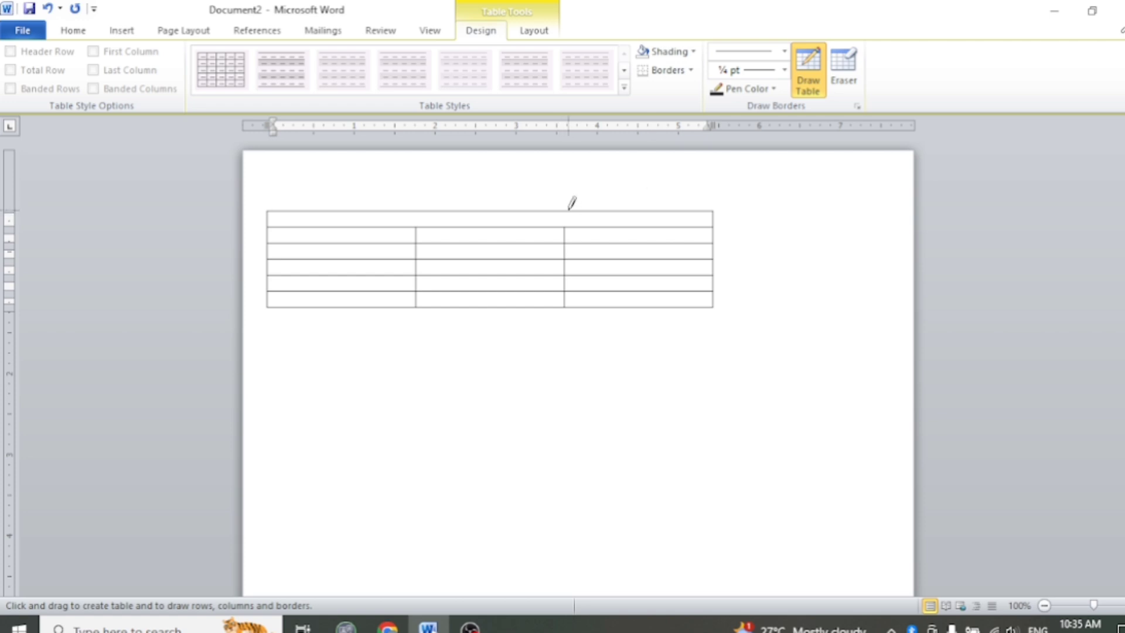
{"action": "left_click_drag", "start_coordinate": [566, 210], "coordinate": [564, 226]}
{"action": "left_click_drag", "start_coordinate": [417, 209], "coordinate": [415, 229]}
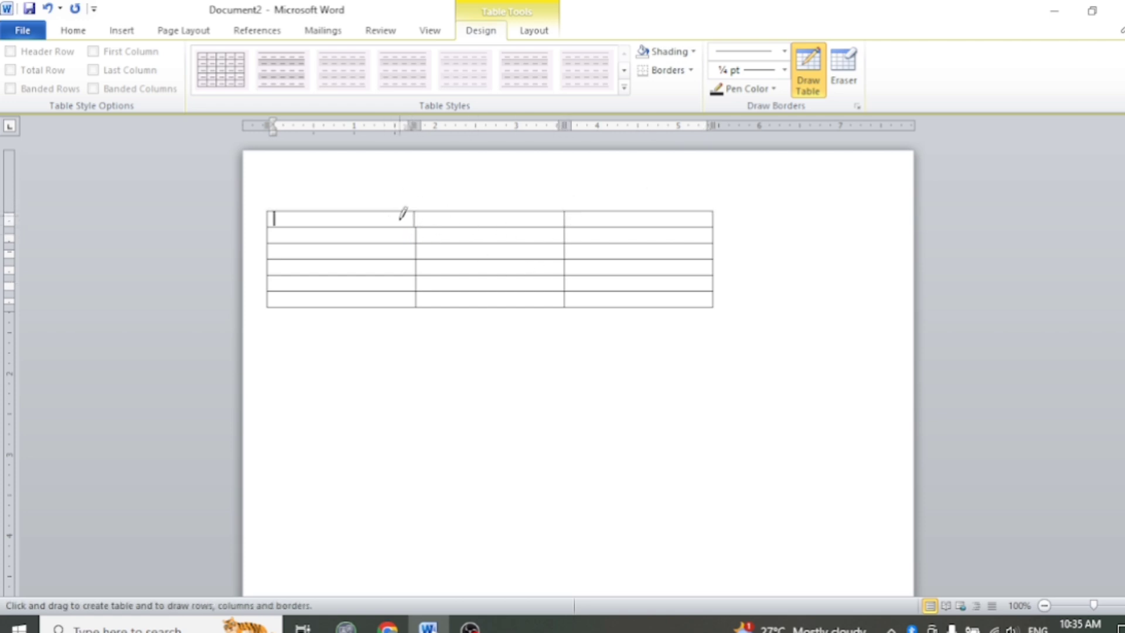
{"action": "key", "text": "Escape"}
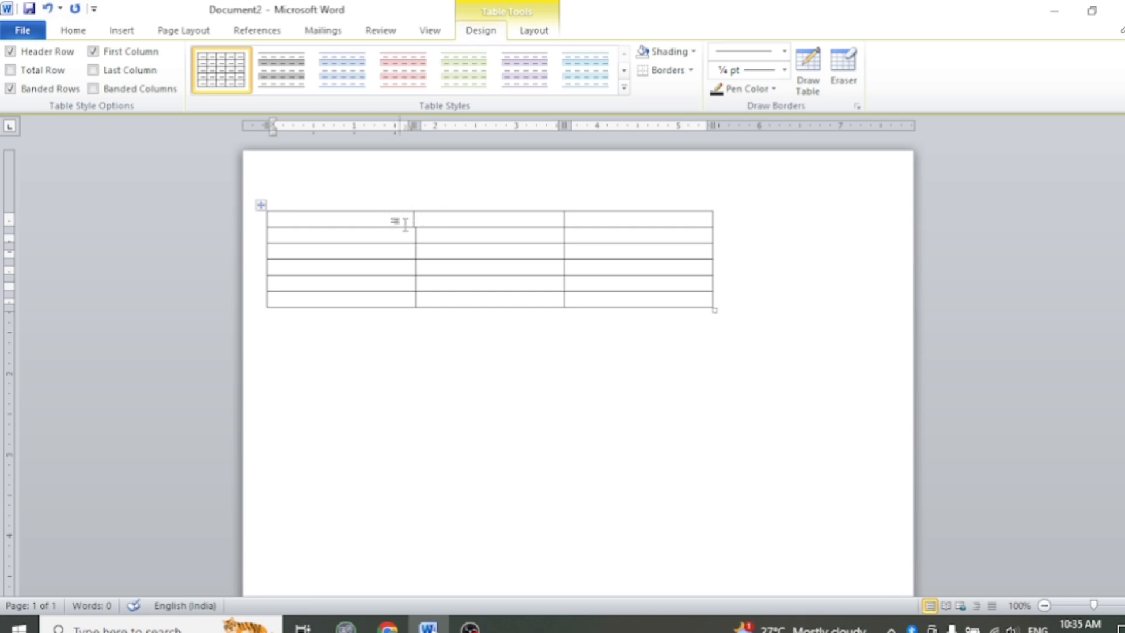
Step: Align the first row's first divider with the rows below and widen the table to about 5.9 inches
{"action": "left_click_drag", "start_coordinate": [413, 220], "coordinate": [415, 218]}
{"action": "left_click_drag", "start_coordinate": [715, 309], "coordinate": [745, 310]}
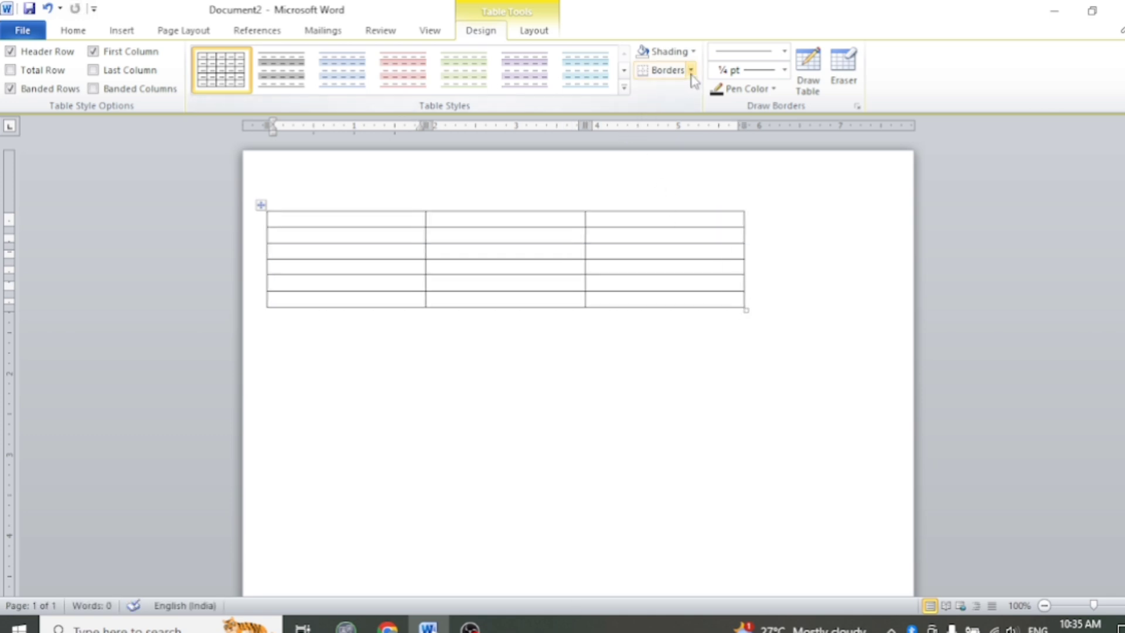
Step: Shade all the table's cells white from the custom colors and move the table about 0.6 inch to the right
{"action": "left_click", "coordinate": [693, 52]}
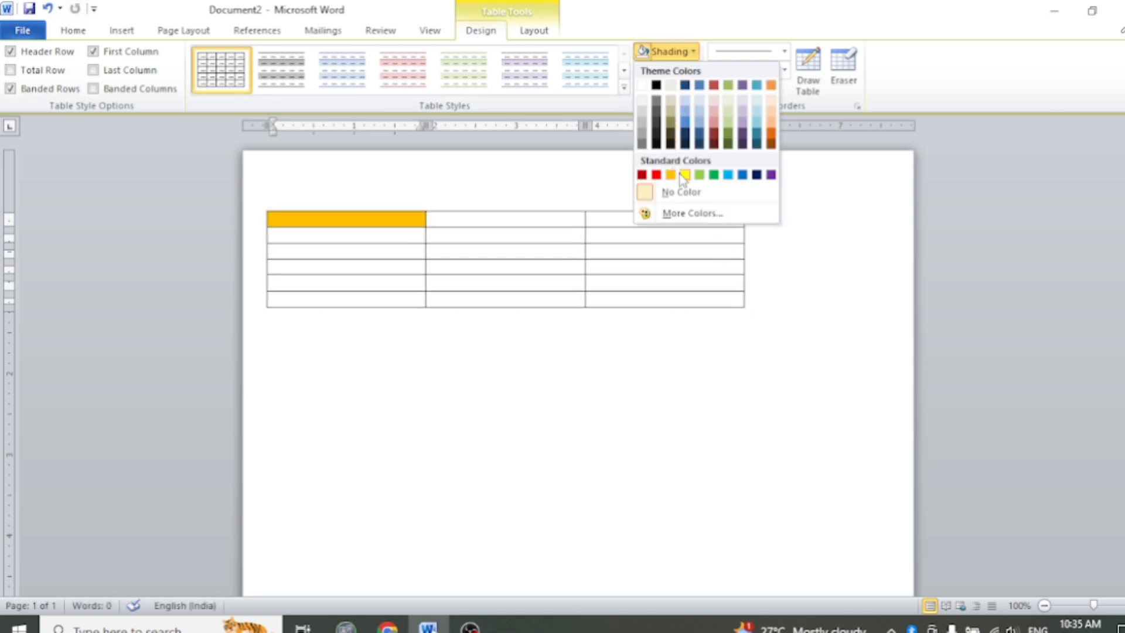
{"action": "left_click", "coordinate": [296, 216]}
{"action": "mouse_move", "coordinate": [275, 218]}
{"action": "left_mouse_down"}
{"action": "mouse_move", "coordinate": [732, 271]}
{"action": "mouse_move", "coordinate": [734, 293]}
{"action": "left_mouse_up"}
{"action": "left_click", "coordinate": [693, 52]}
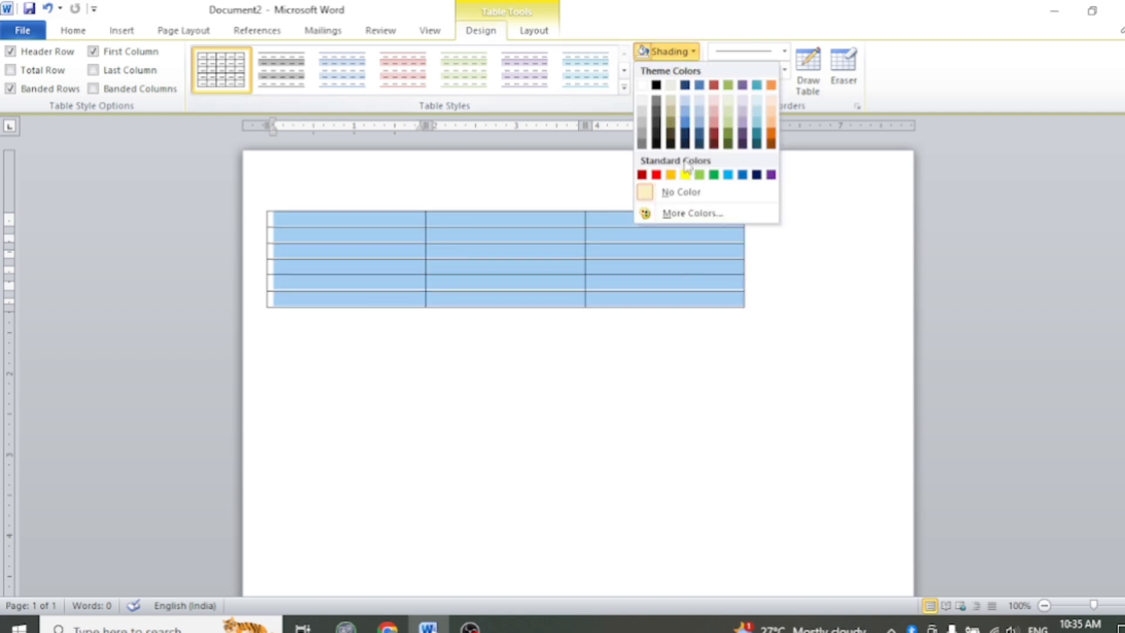
{"action": "left_click", "coordinate": [708, 213]}
{"action": "left_click", "coordinate": [529, 264]}
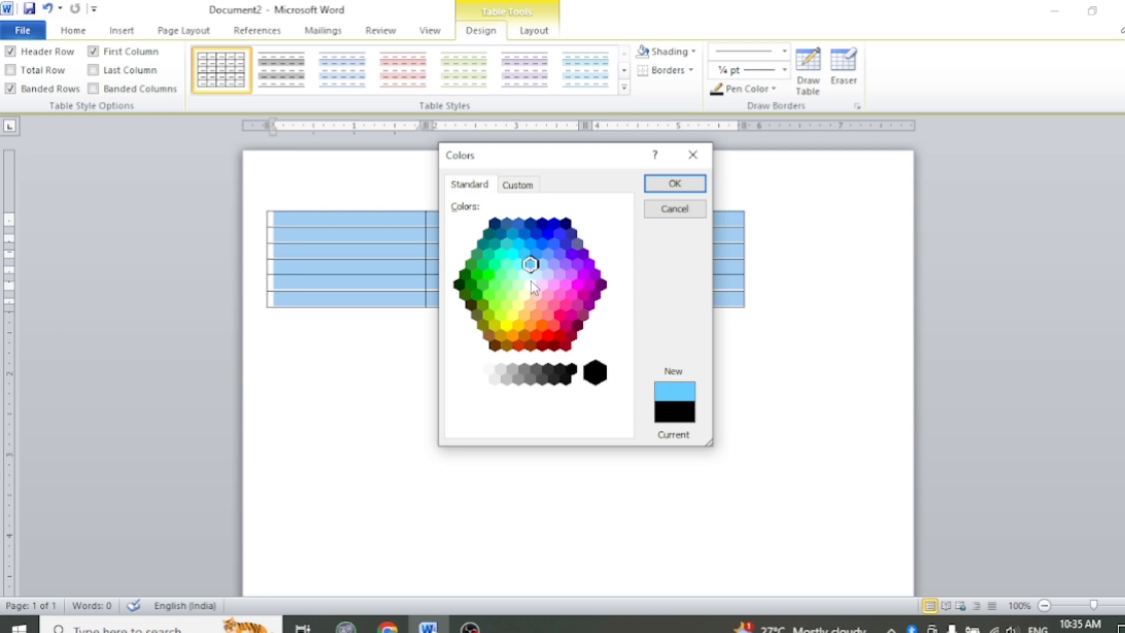
{"action": "left_click", "coordinate": [531, 285]}
{"action": "left_click", "coordinate": [675, 183]}
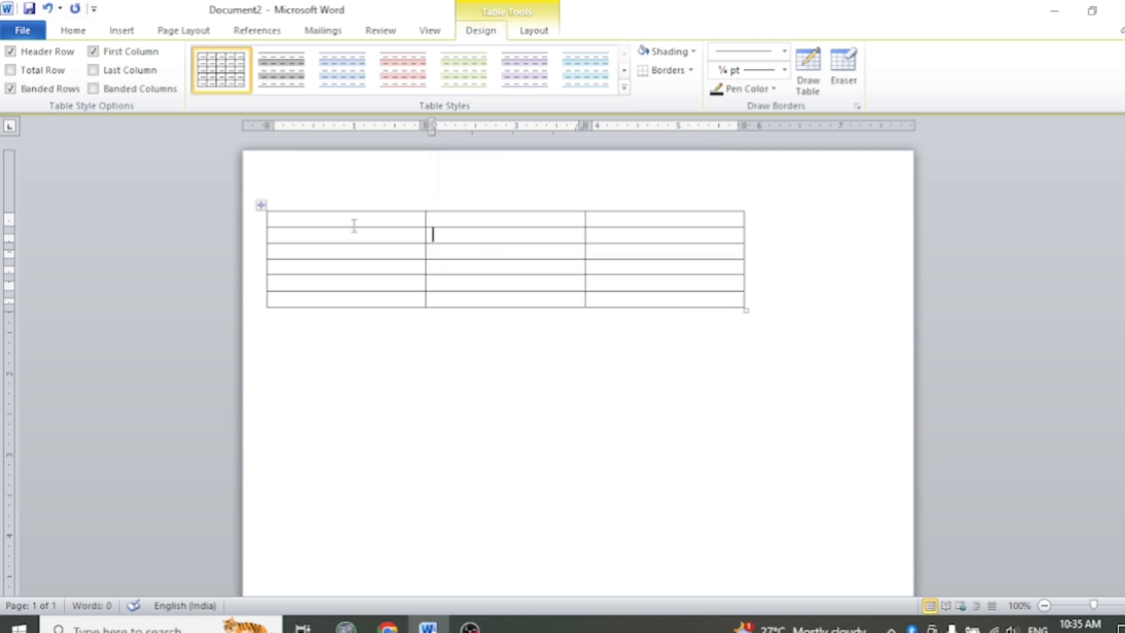
{"action": "left_click_drag", "start_coordinate": [264, 208], "coordinate": [315, 209]}
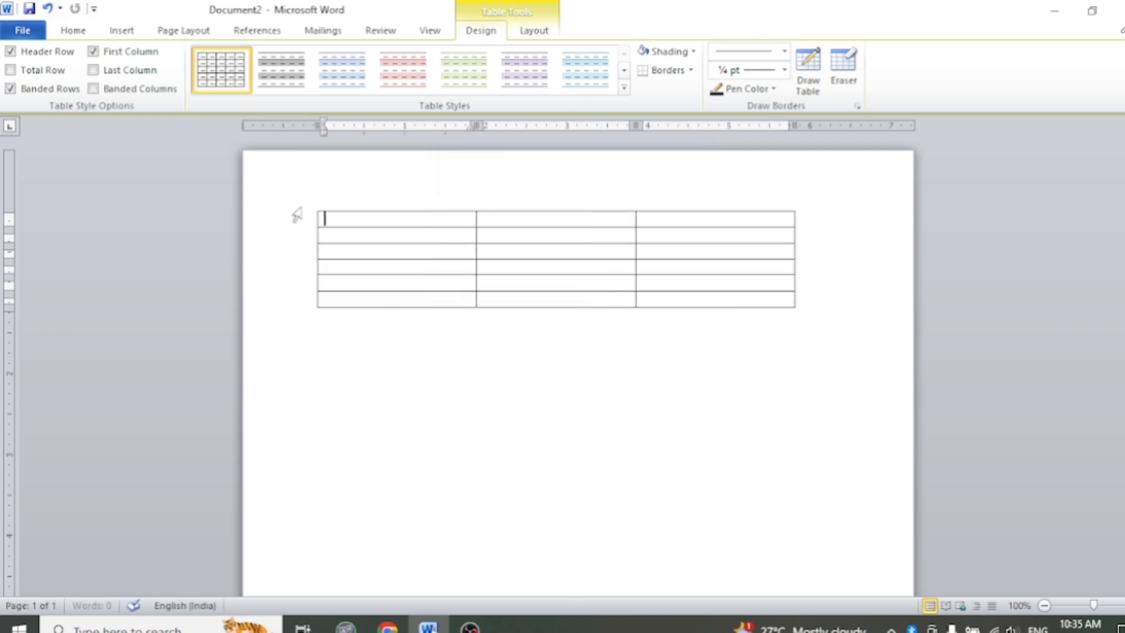
Step: Shade the table's first cell light purple using a custom color
{"action": "left_click", "coordinate": [685, 53]}
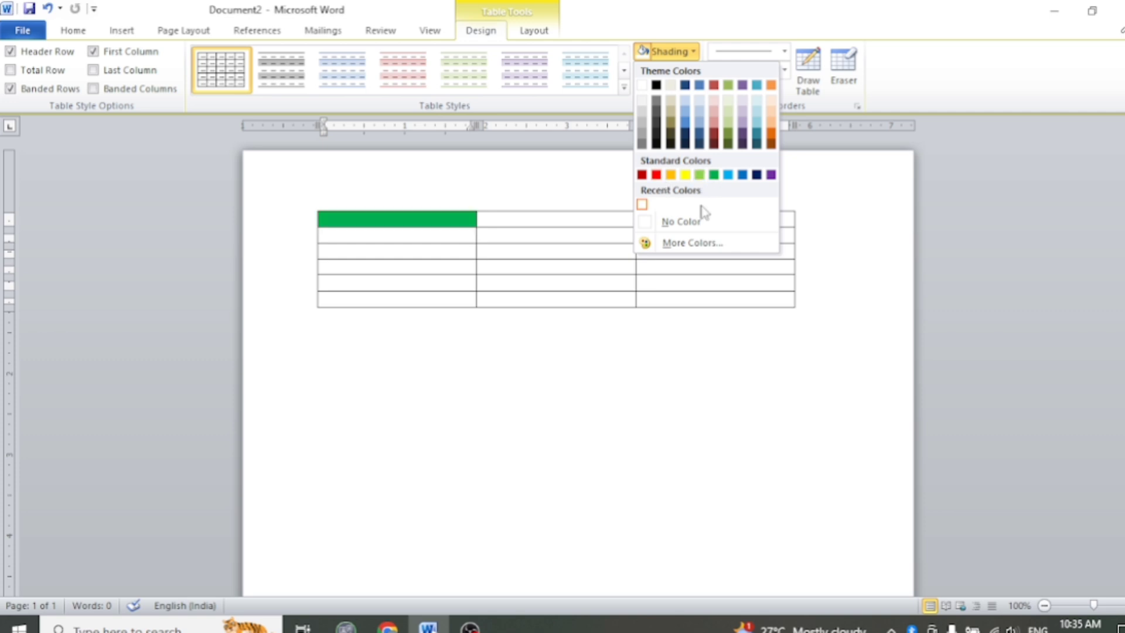
{"action": "left_click", "coordinate": [692, 244]}
{"action": "double_click", "coordinate": [553, 273]}
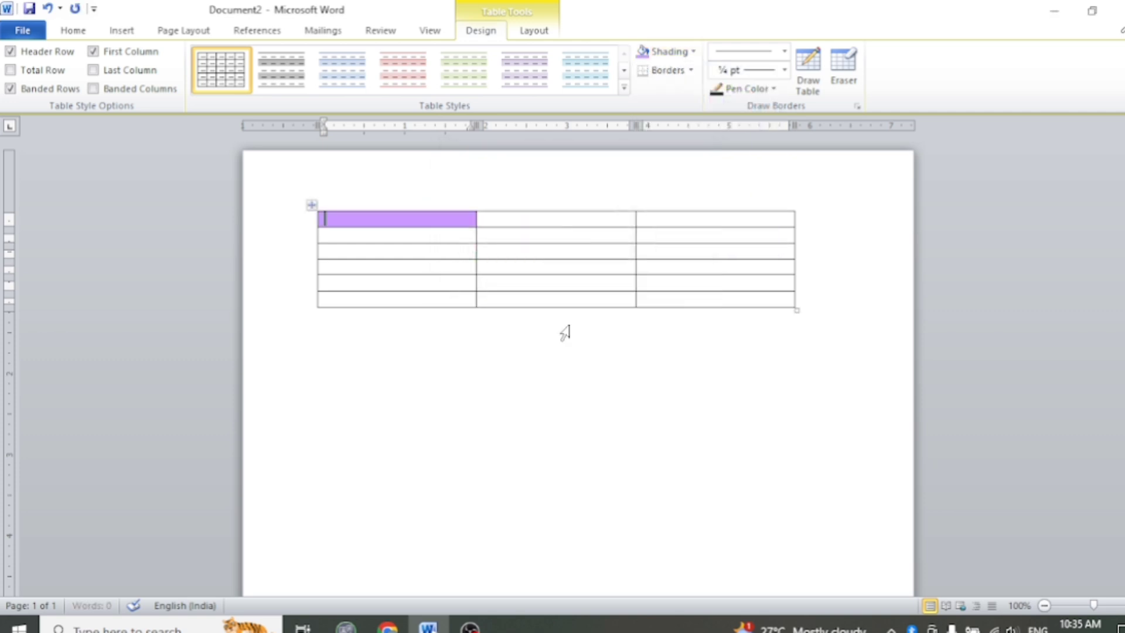
{"action": "left_click", "coordinate": [539, 249]}
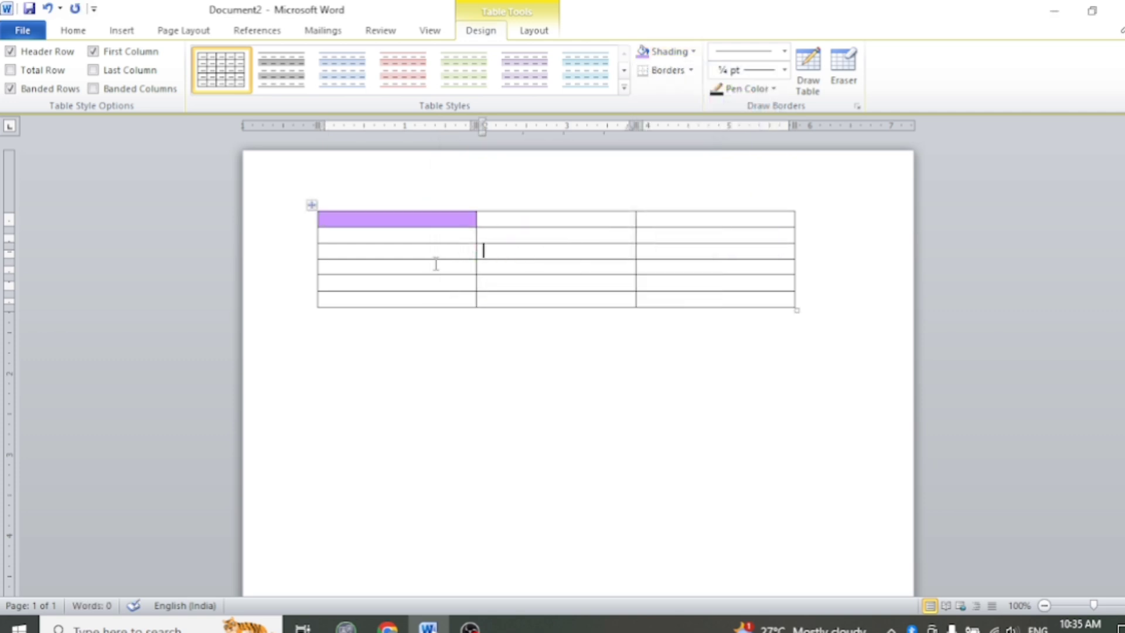
Step: Set the purple cell's shading to No Color
{"action": "left_click", "coordinate": [388, 217]}
{"action": "left_click", "coordinate": [674, 53]}
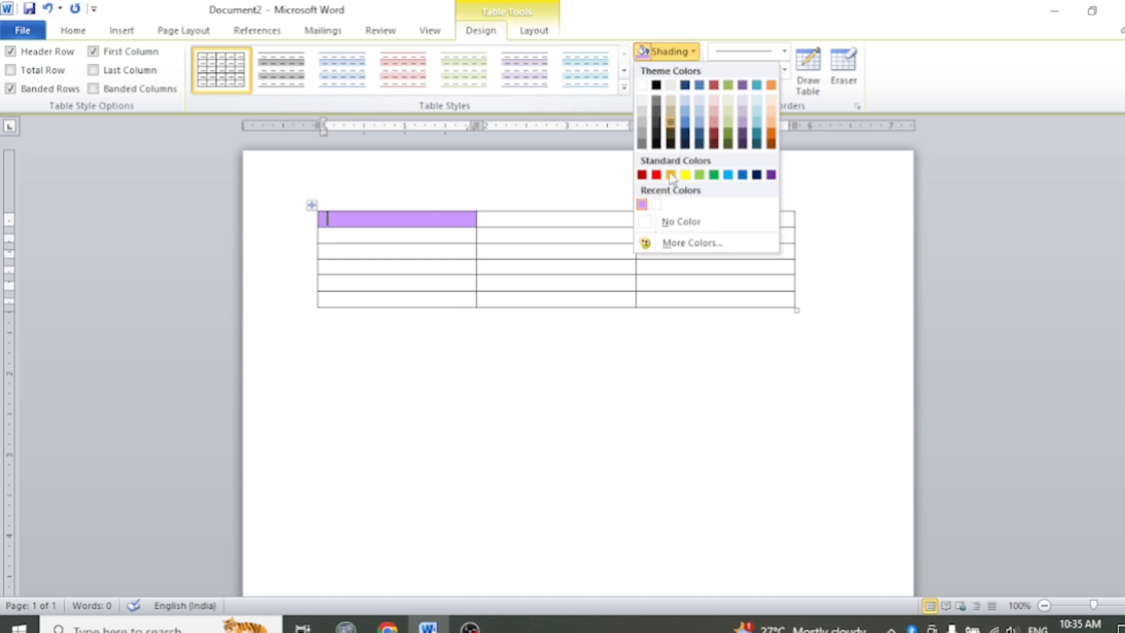
{"action": "left_click", "coordinate": [673, 221]}
{"action": "left_click", "coordinate": [575, 444]}
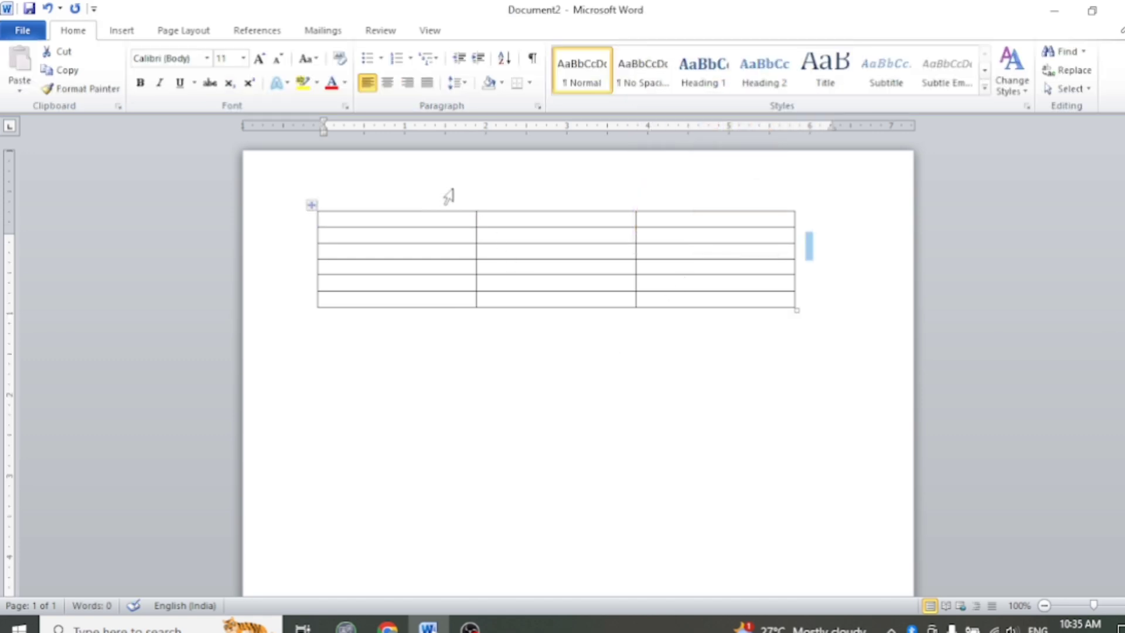
Step: Try drawing a table frame around the existing table and a narrow cell across it, and undo both
{"action": "left_click", "coordinate": [120, 30]}
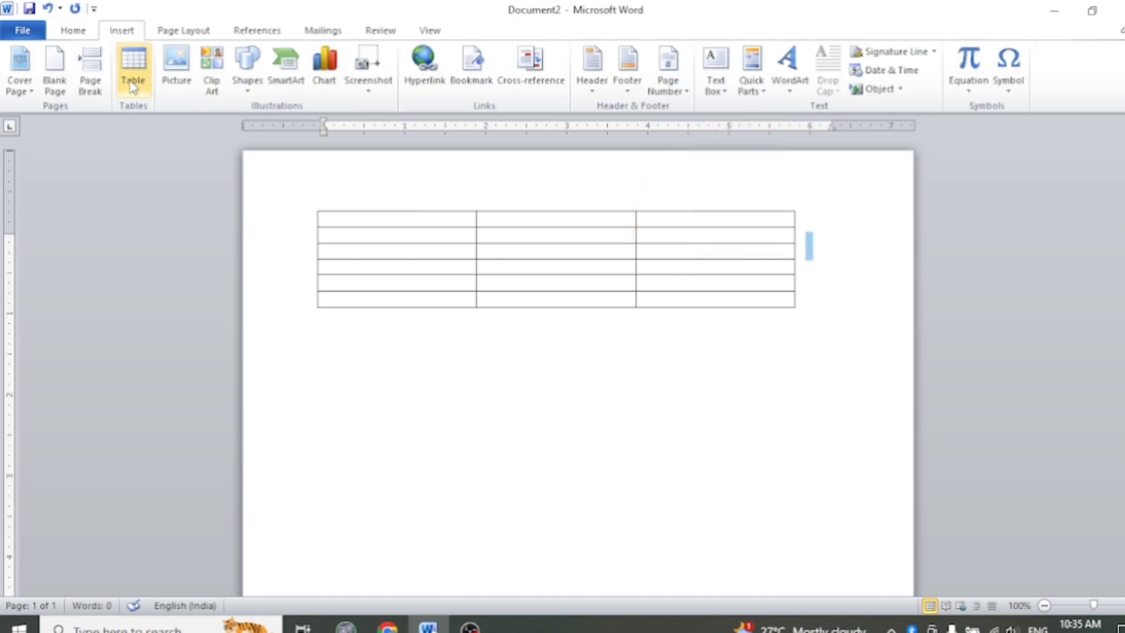
{"action": "left_click", "coordinate": [133, 88]}
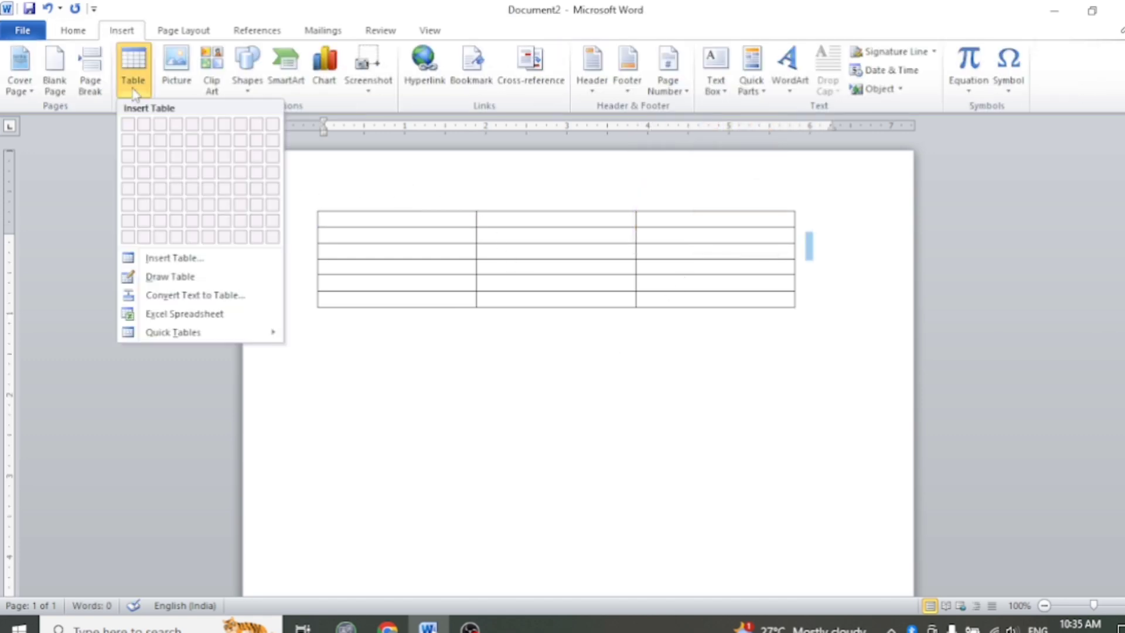
{"action": "left_click", "coordinate": [200, 284]}
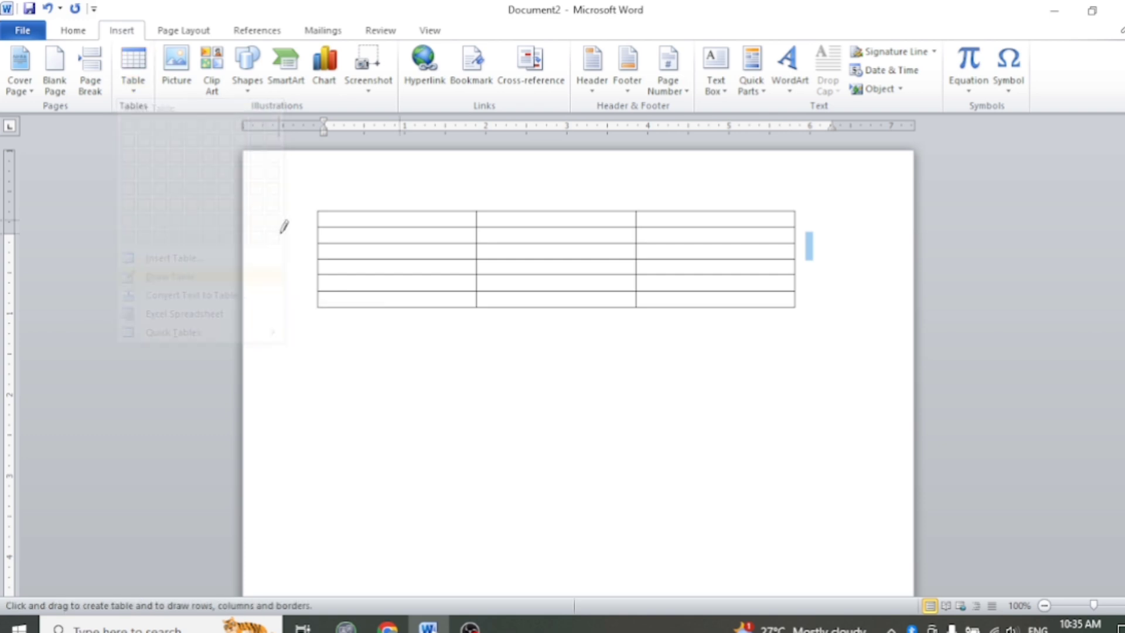
{"action": "mouse_move", "coordinate": [285, 192]}
{"action": "left_mouse_down"}
{"action": "mouse_move", "coordinate": [559, 339]}
{"action": "mouse_move", "coordinate": [837, 335]}
{"action": "left_mouse_up"}
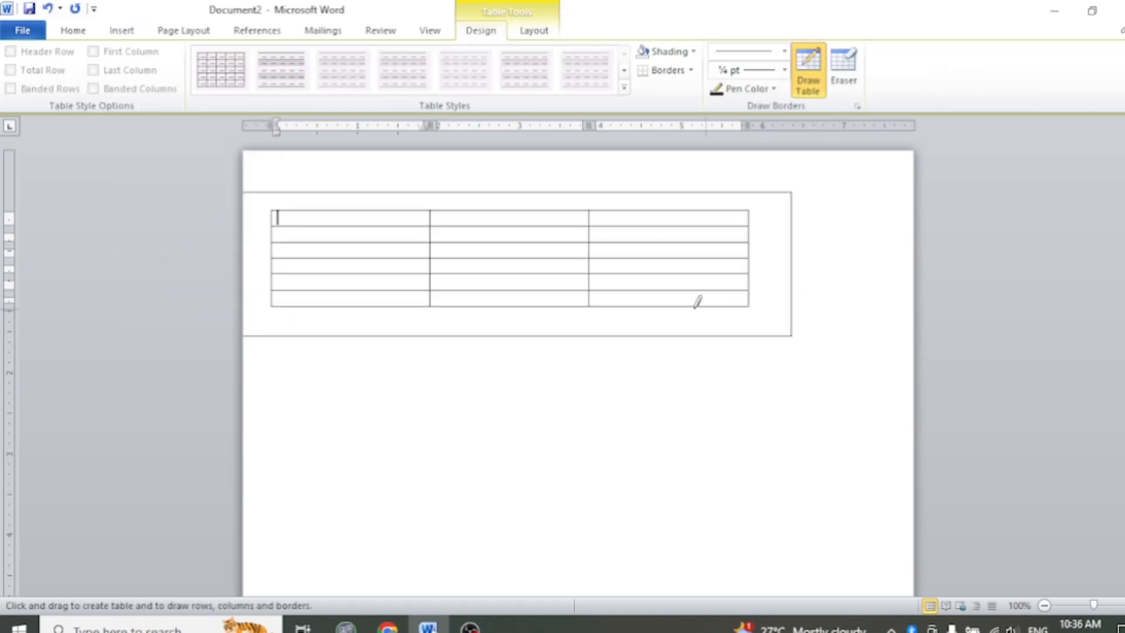
{"action": "left_click_drag", "start_coordinate": [452, 205], "coordinate": [470, 375]}
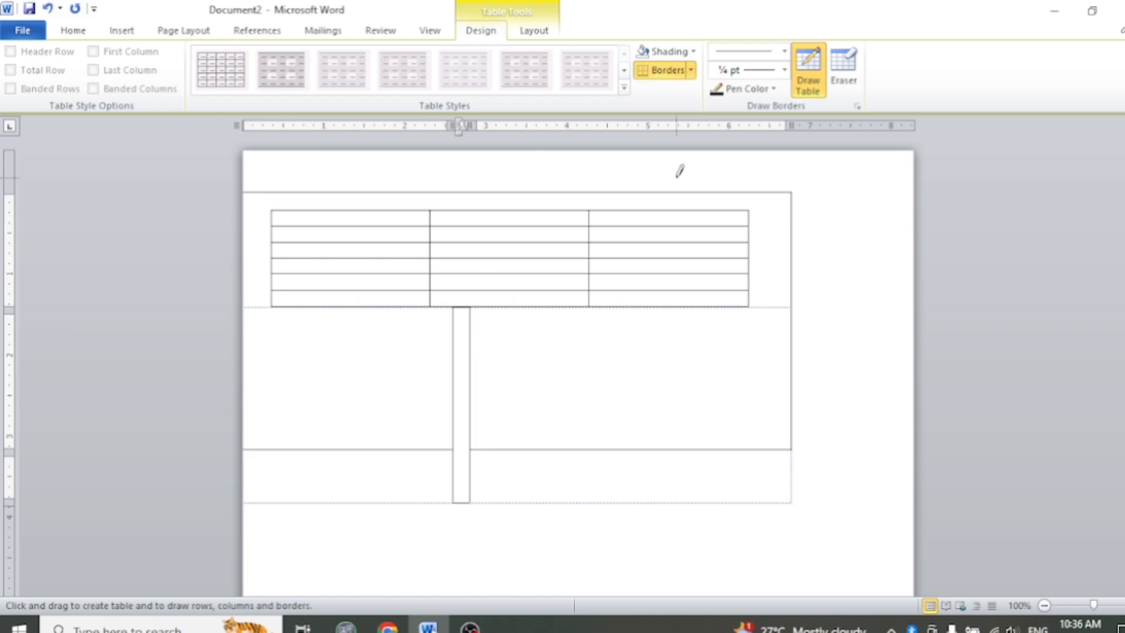
{"action": "key", "text": "ctrl+z"}
{"action": "key", "text": "ctrl+z"}
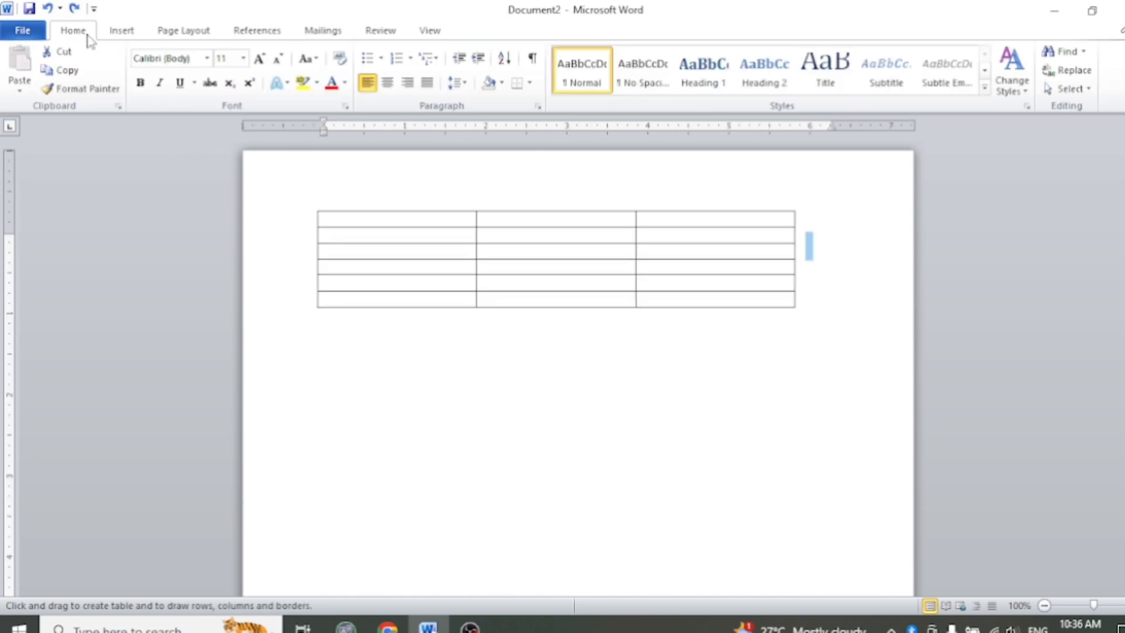
Step: Delete the whole three-column table from the page
{"action": "left_click", "coordinate": [121, 30]}
{"action": "left_click", "coordinate": [136, 89]}
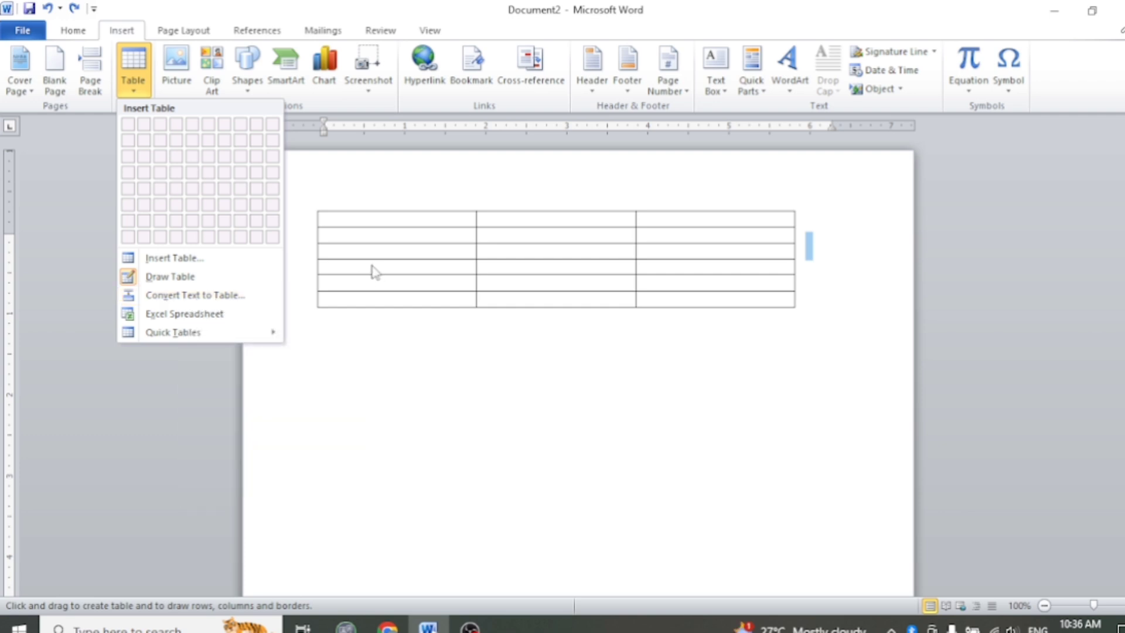
{"action": "left_click", "coordinate": [323, 200]}
{"action": "left_click", "coordinate": [315, 208]}
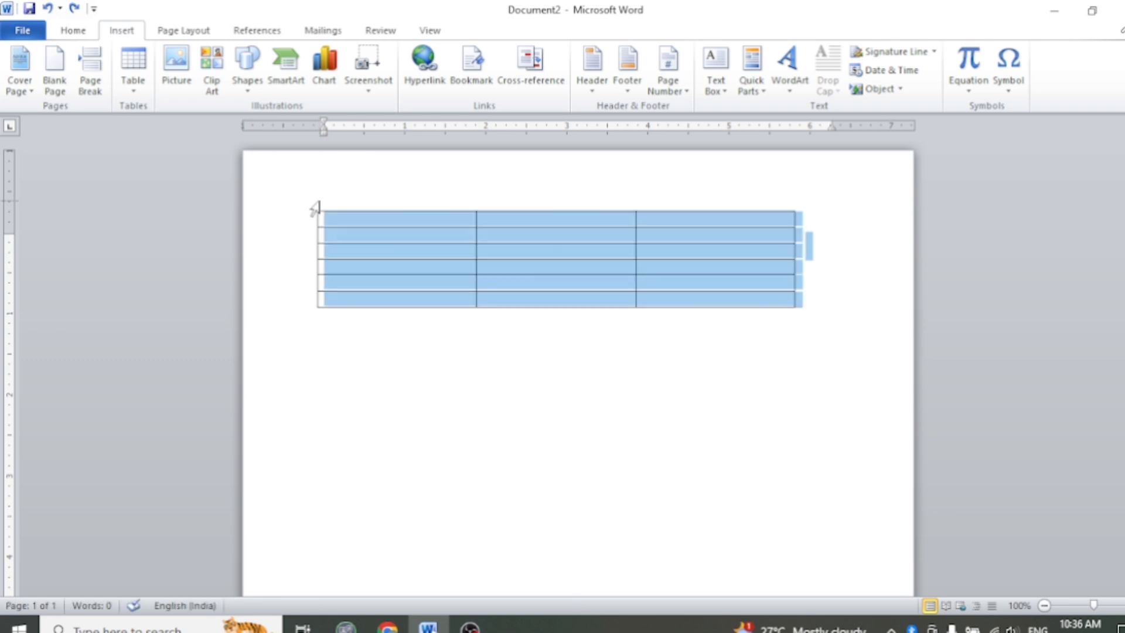
{"action": "key", "text": "BackSpace"}
Step: Enter the comma-separated heading line "STUDENT NAME,FATHER NAME,MOTHER NAME"
{"action": "type", "text": "s"}
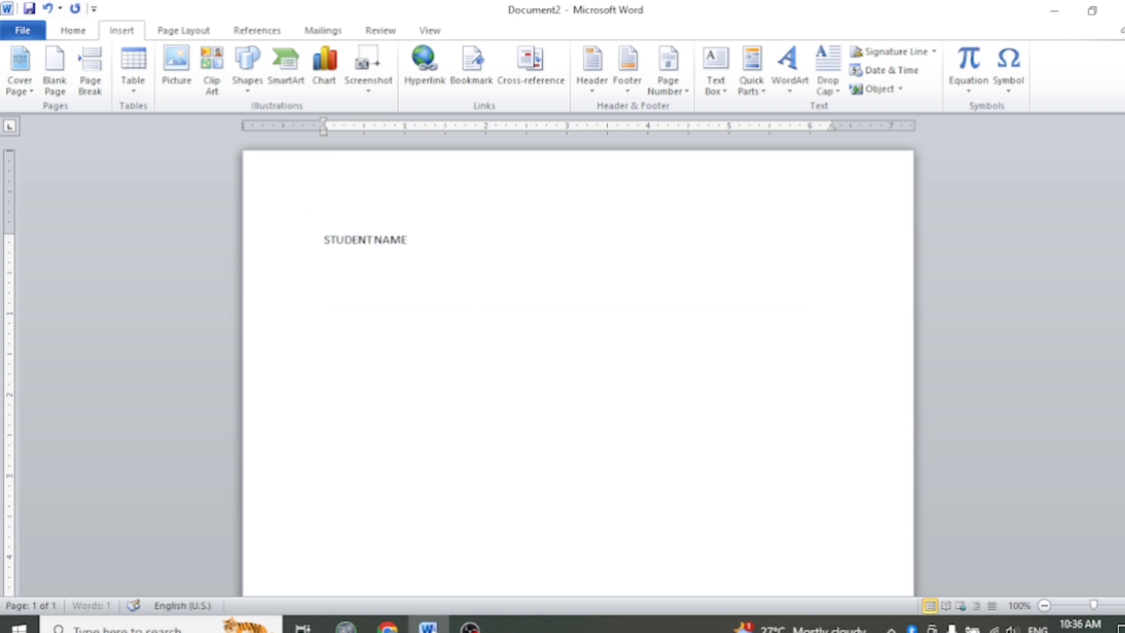
{"action": "type", "text": ","}
{"action": "key", "text": "BackSpace"}
{"action": "type", "text": "HER NAME"}
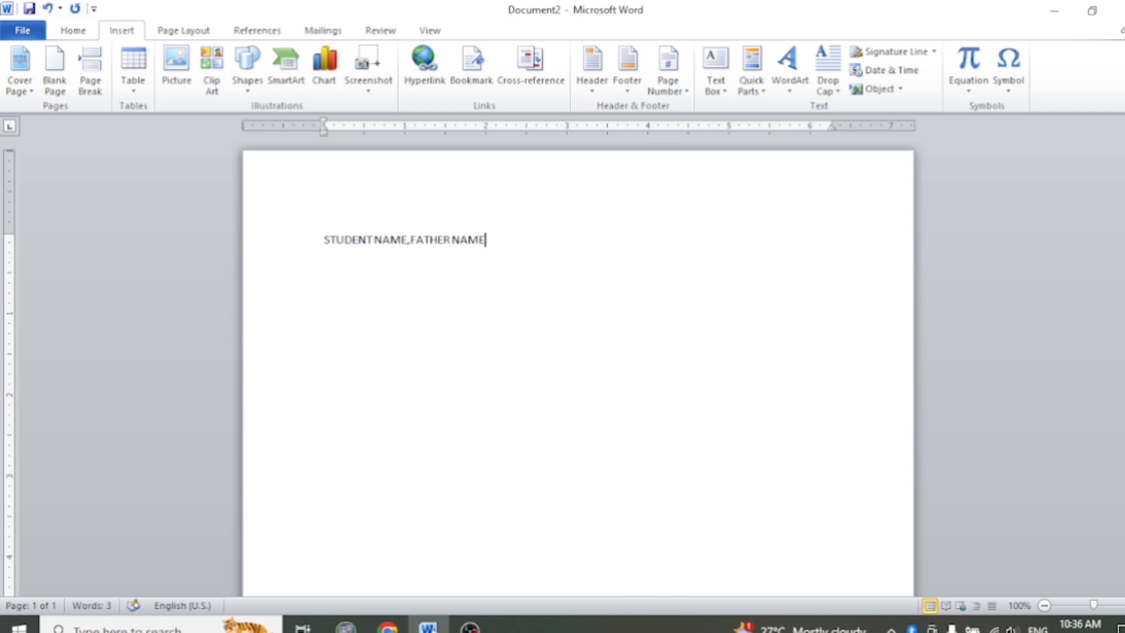
{"action": "type", "text": ",MO0"}
{"action": "type", "text": "OTHER NAME"}
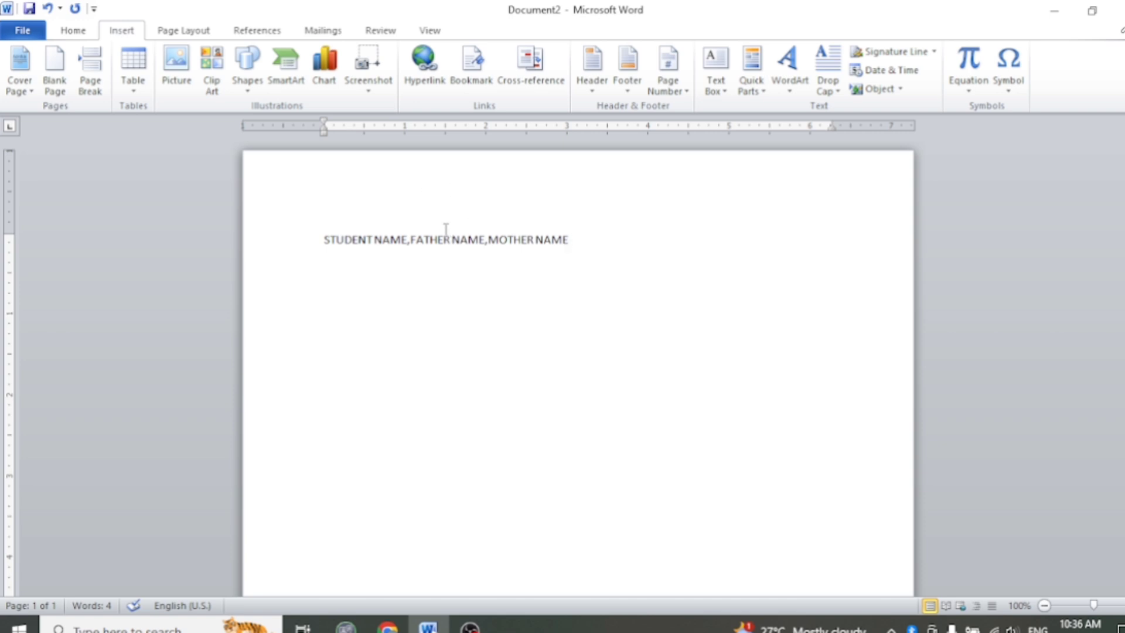
Step: Convert the heading line to a three-column table separated at commas, with AutoFit to window
{"action": "left_click", "coordinate": [134, 71]}
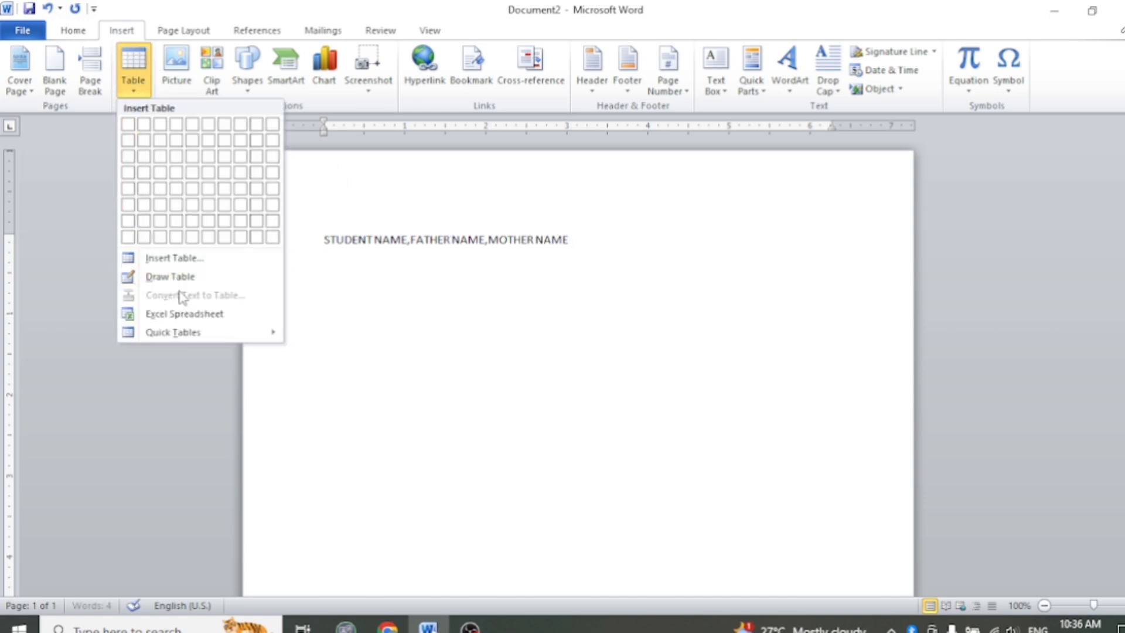
{"action": "left_click", "coordinate": [294, 238]}
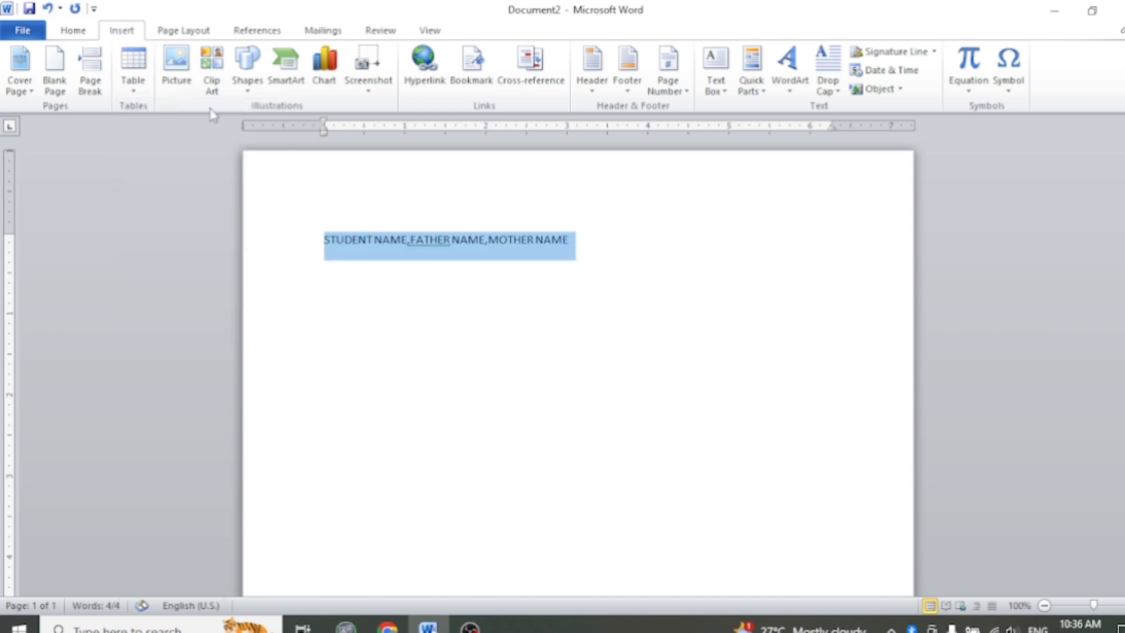
{"action": "left_click", "coordinate": [137, 88]}
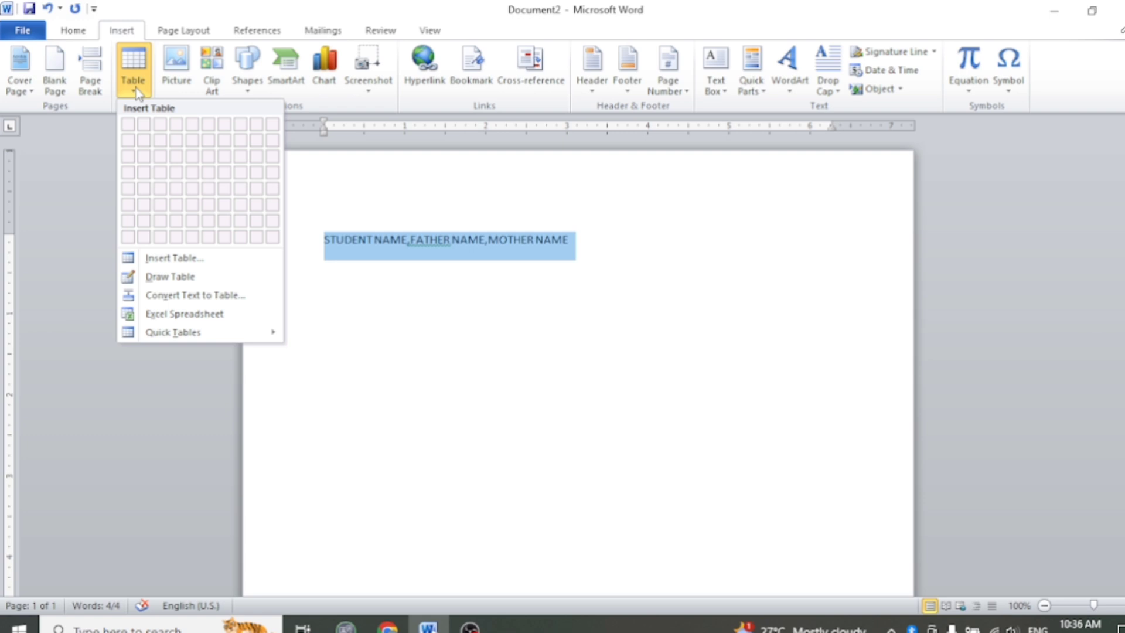
{"action": "left_click", "coordinate": [227, 296]}
{"action": "left_click", "coordinate": [504, 351]}
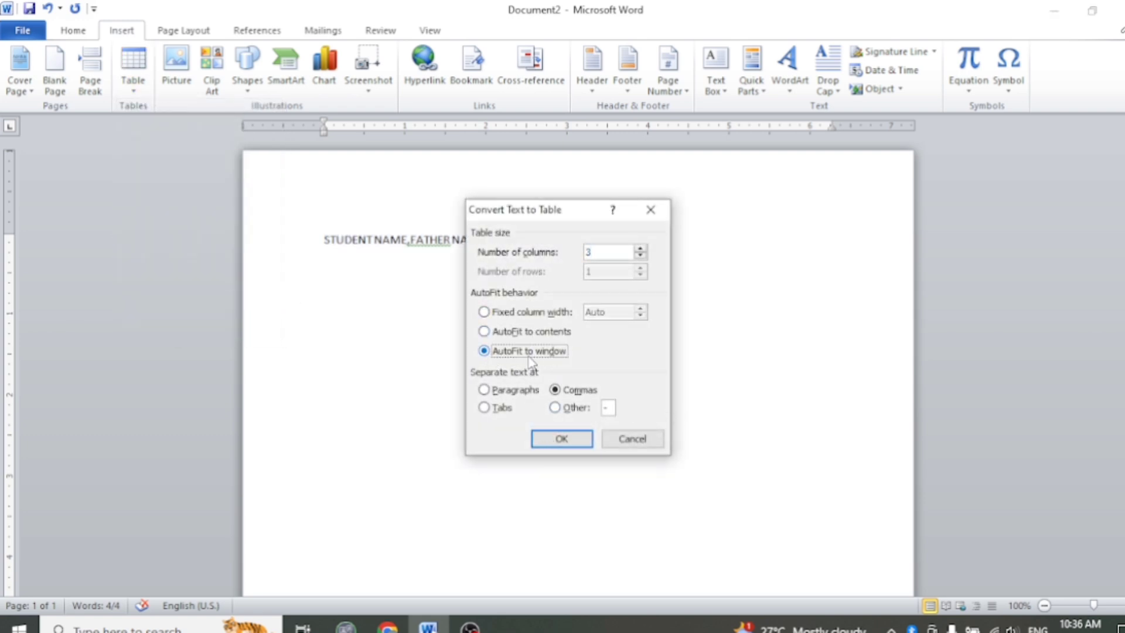
{"action": "left_click", "coordinate": [561, 439]}
{"action": "left_click", "coordinate": [534, 263]}
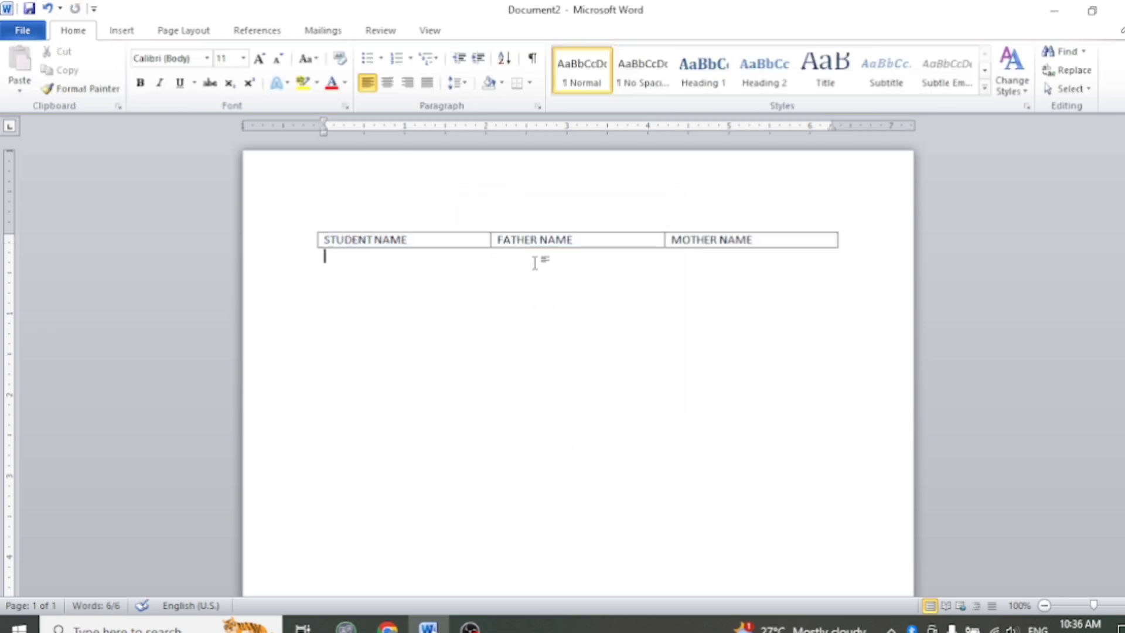
Step: Insert eight blank rows one by one below the heading row, and another eight at once beneath them
{"action": "left_click", "coordinate": [312, 227]}
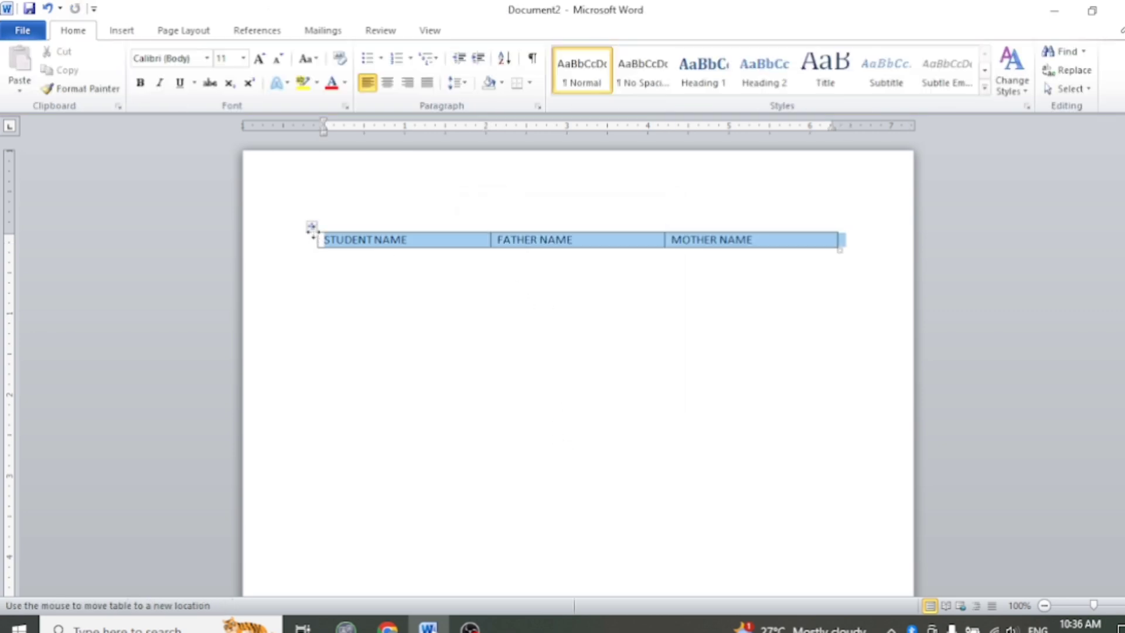
{"action": "left_click", "coordinate": [545, 34]}
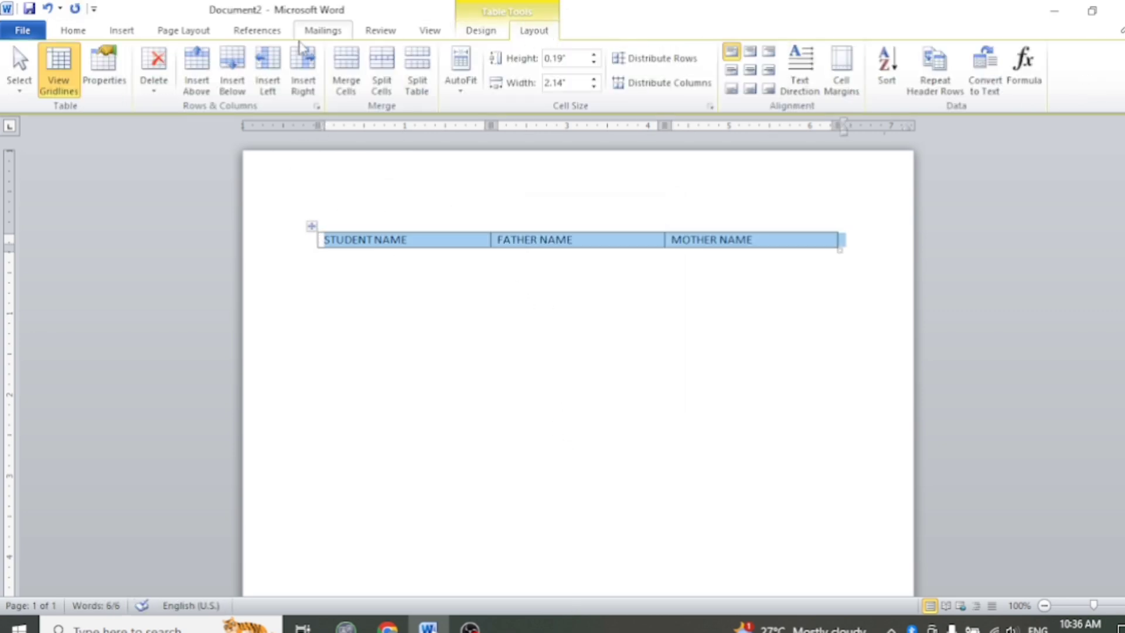
{"action": "left_click", "coordinate": [240, 73]}
{"action": "left_click", "coordinate": [241, 74]}
{"action": "left_click", "coordinate": [240, 74]}
{"action": "left_click", "coordinate": [240, 73]}
{"action": "left_click", "coordinate": [240, 73]}
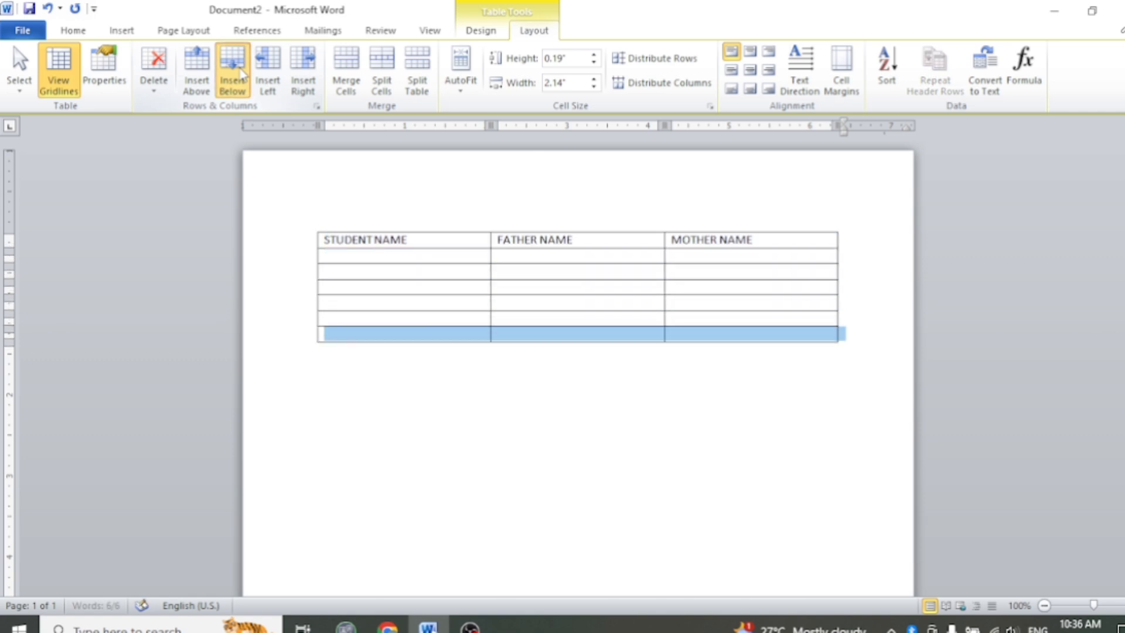
{"action": "left_click", "coordinate": [241, 73]}
{"action": "left_click", "coordinate": [240, 73]}
{"action": "left_click_drag", "start_coordinate": [356, 260], "coordinate": [807, 371]}
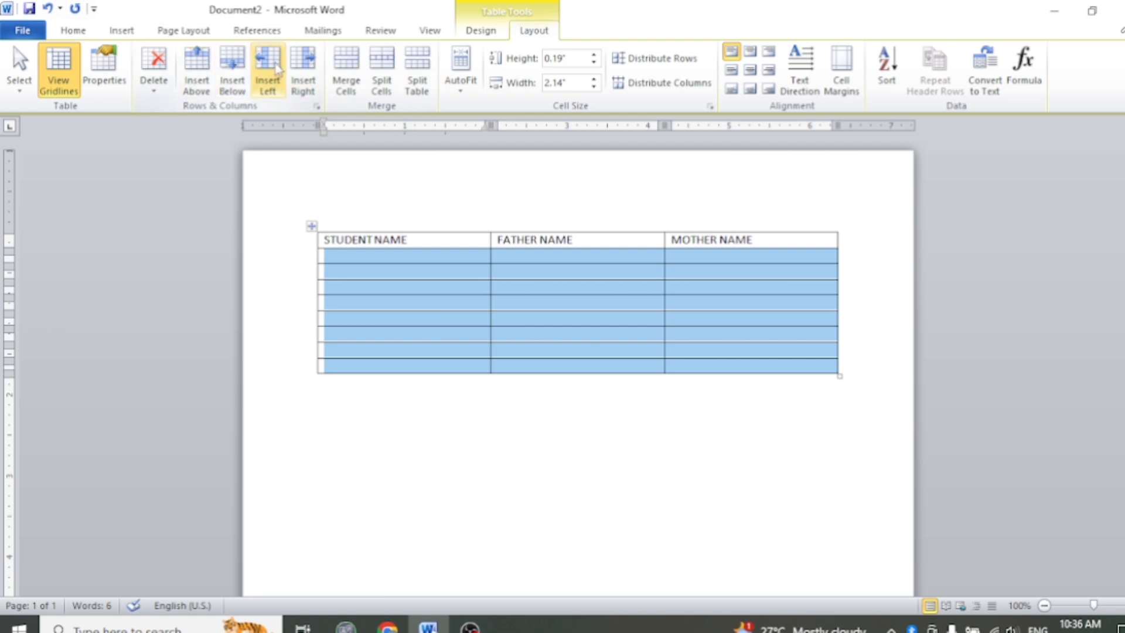
{"action": "left_click", "coordinate": [233, 69]}
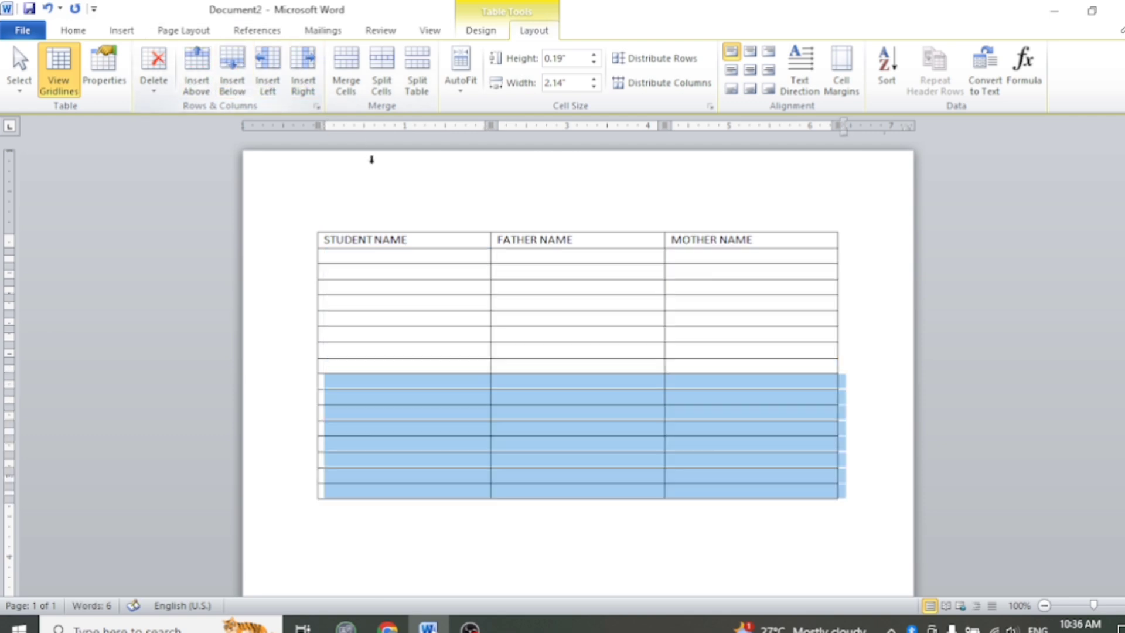
Step: Display the access-key hints for the Insert commands and dismiss them
{"action": "key", "text": "alt"}
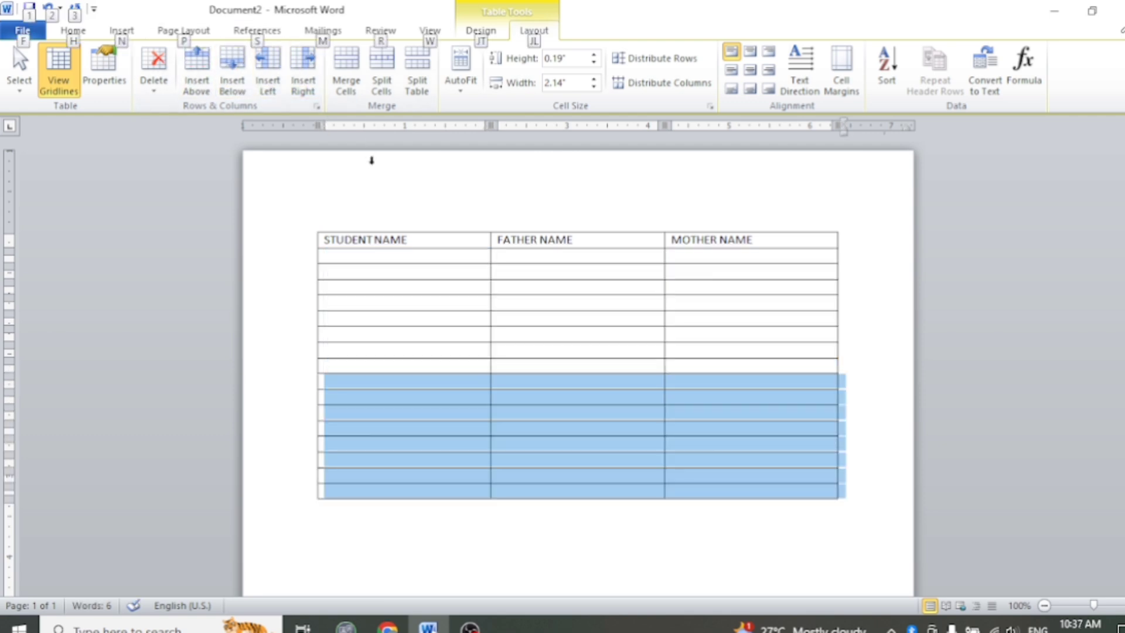
{"action": "key", "text": "n"}
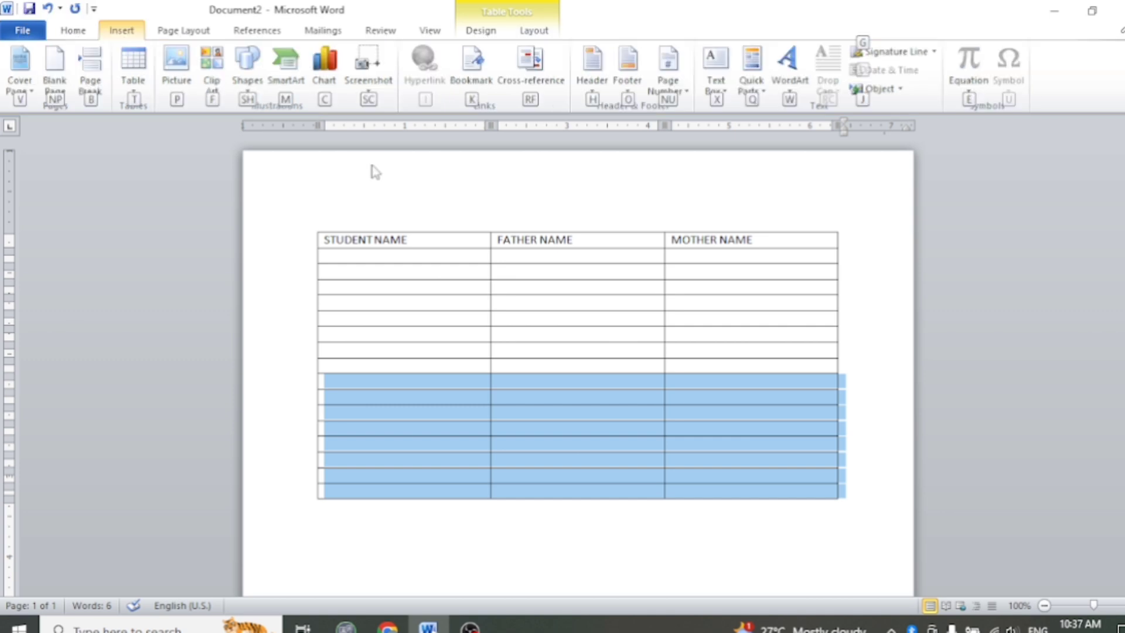
{"action": "key", "text": "Escape"}
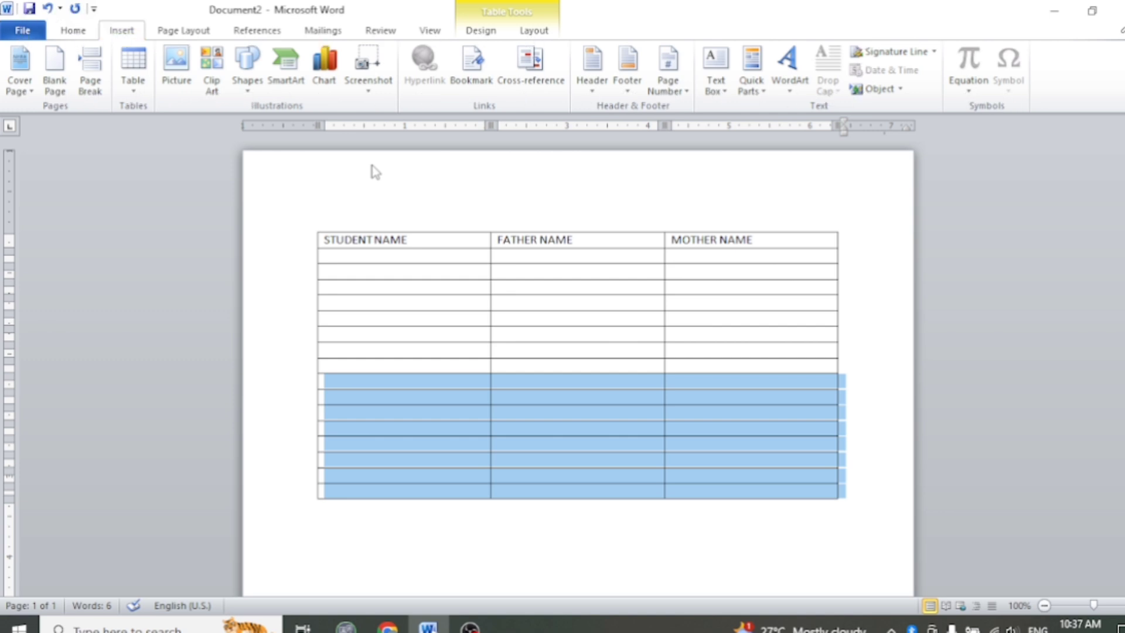
Step: Insert as many blank rows again below the eight selected rows and delete the stray letters "EE"
{"action": "key", "text": "alt"}
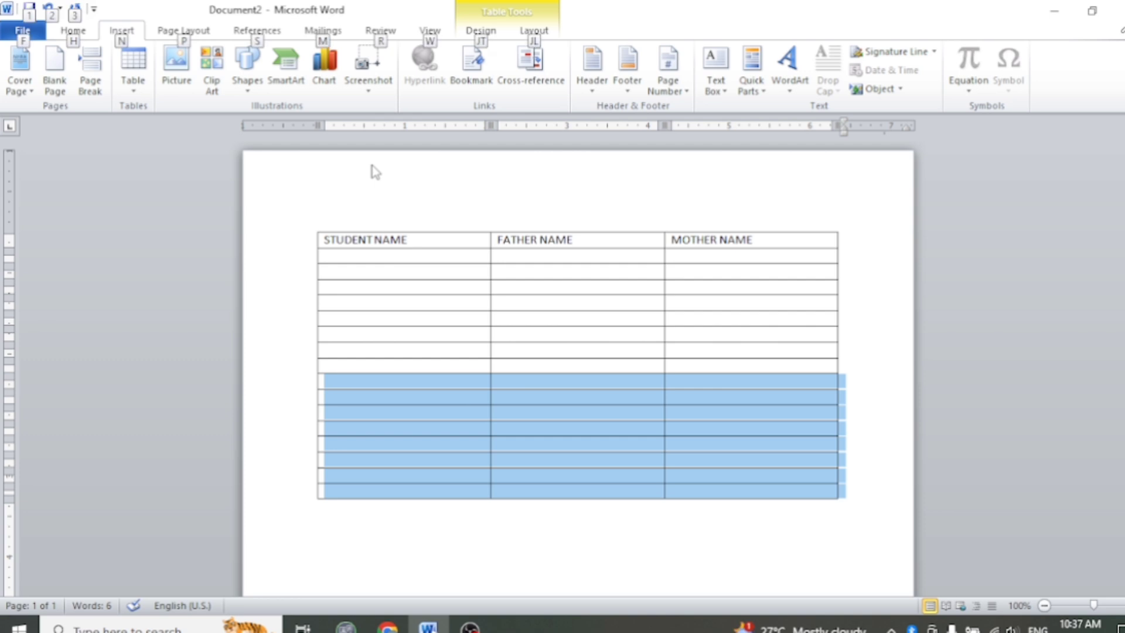
{"action": "key", "text": "j"}
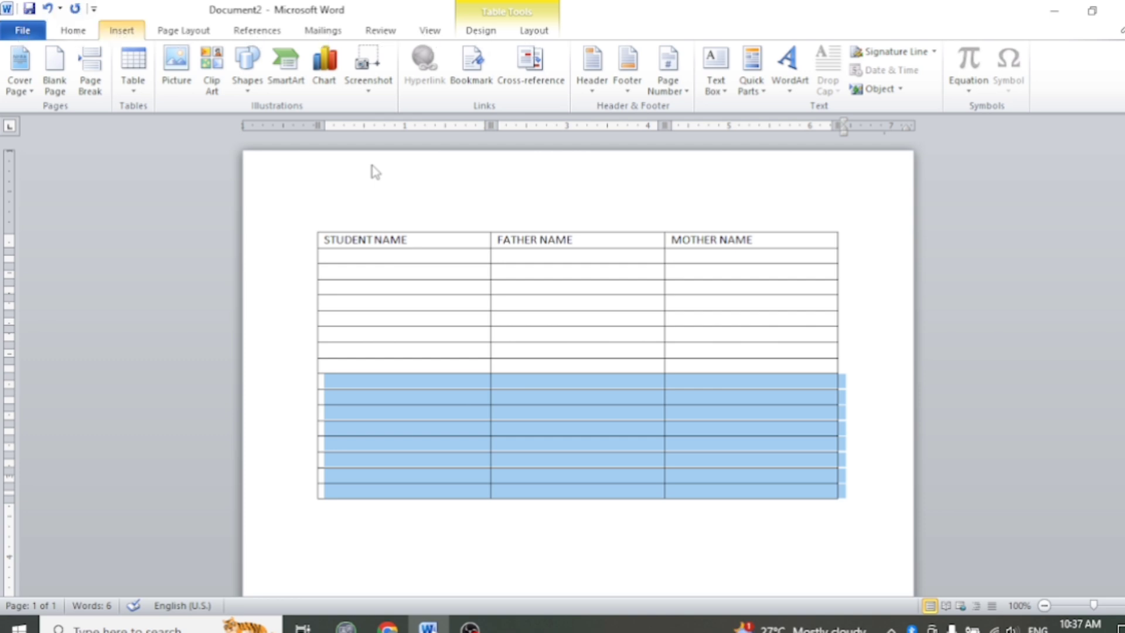
{"action": "key", "text": "l"}
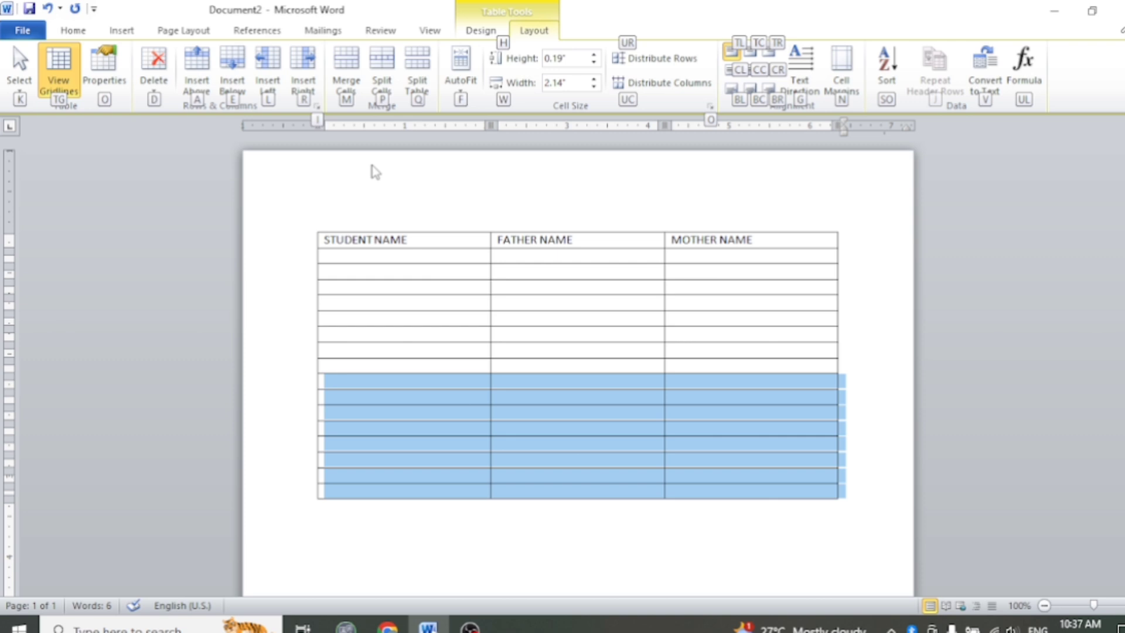
{"action": "key", "text": "e"}
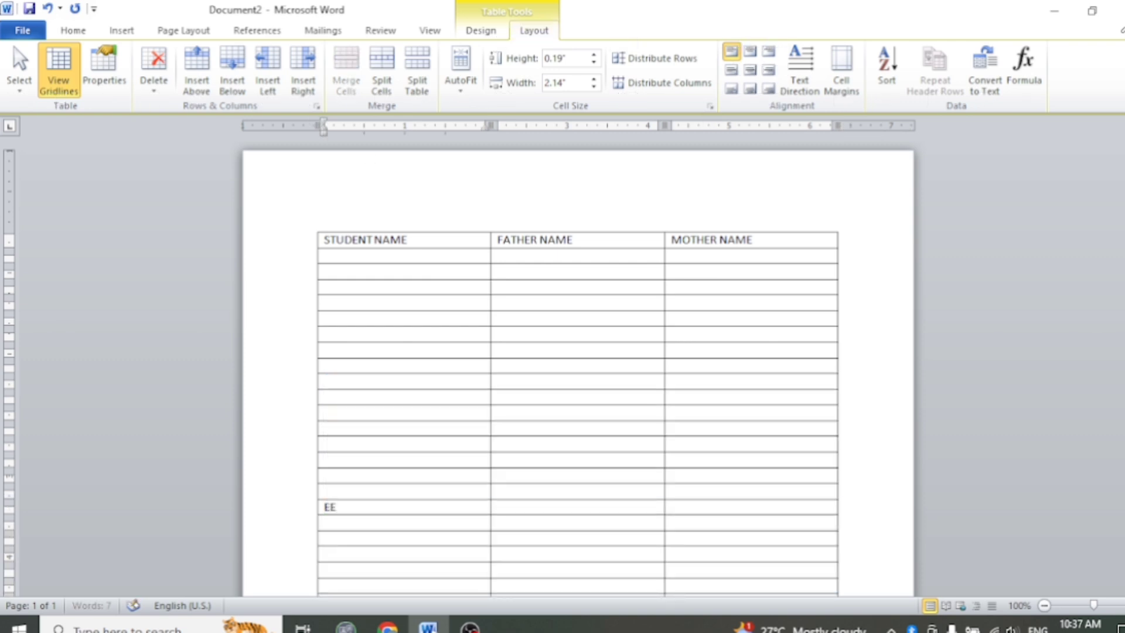
{"action": "key", "text": "BackSpace"}
{"action": "key", "text": "BackSpace"}
{"action": "scroll", "coordinate": [484, 249], "scroll_direction": "down", "scroll_amount": 6}
{"action": "scroll", "coordinate": [480, 246], "scroll_direction": "up", "scroll_amount": 6}
Step: Select the first fifteen blank rows beneath the heading row and insert the same number of rows below them
{"action": "left_click_drag", "start_coordinate": [366, 256], "coordinate": [688, 477]}
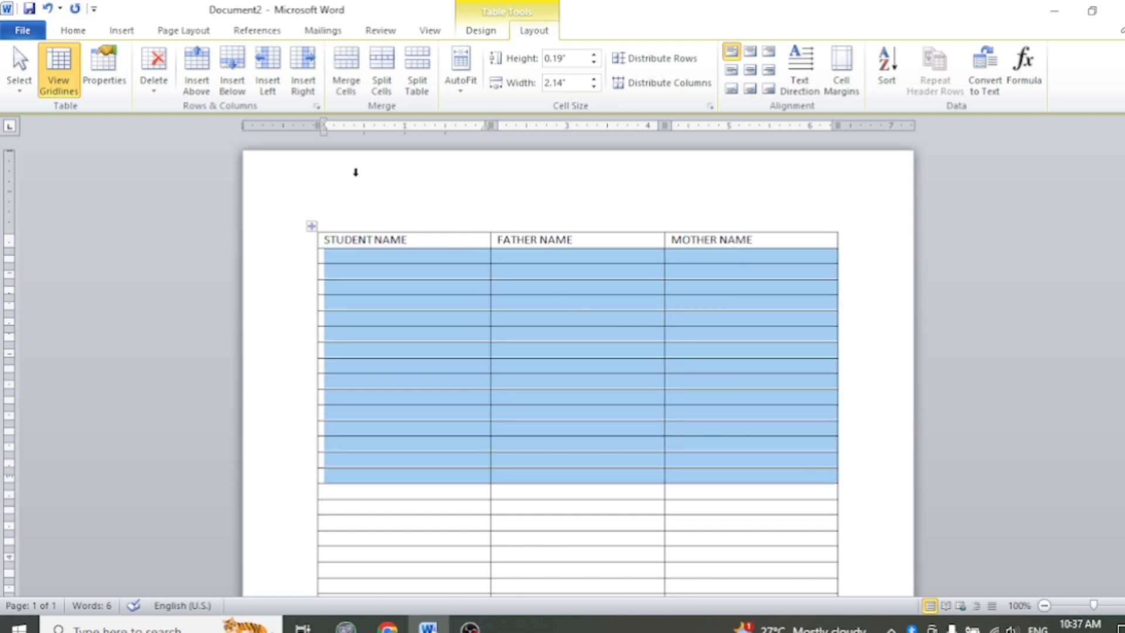
{"action": "left_click", "coordinate": [232, 75]}
{"action": "left_click", "coordinate": [448, 287]}
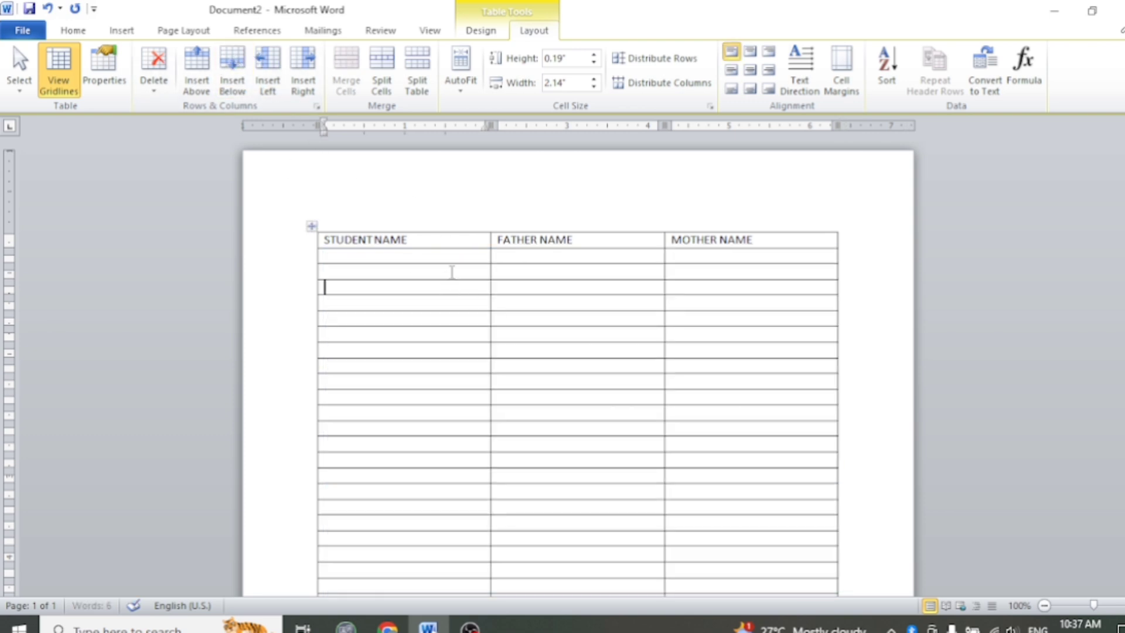
Step: Align the heading row's text Top Center and make it bold
{"action": "left_click_drag", "start_coordinate": [311, 226], "coordinate": [774, 202]}
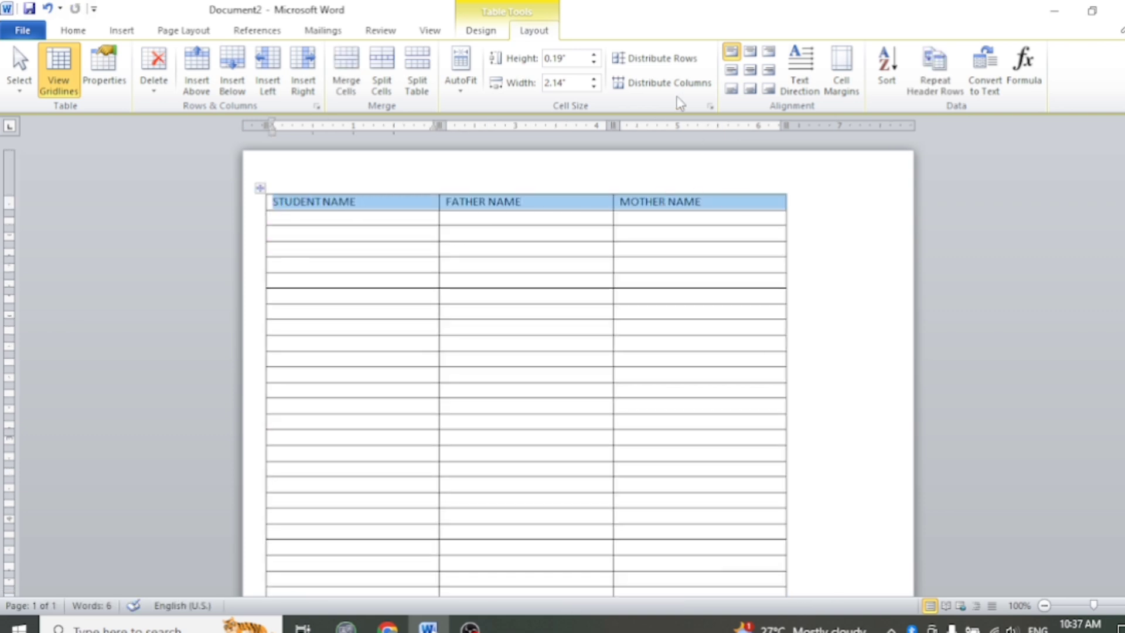
{"action": "left_click", "coordinate": [749, 88]}
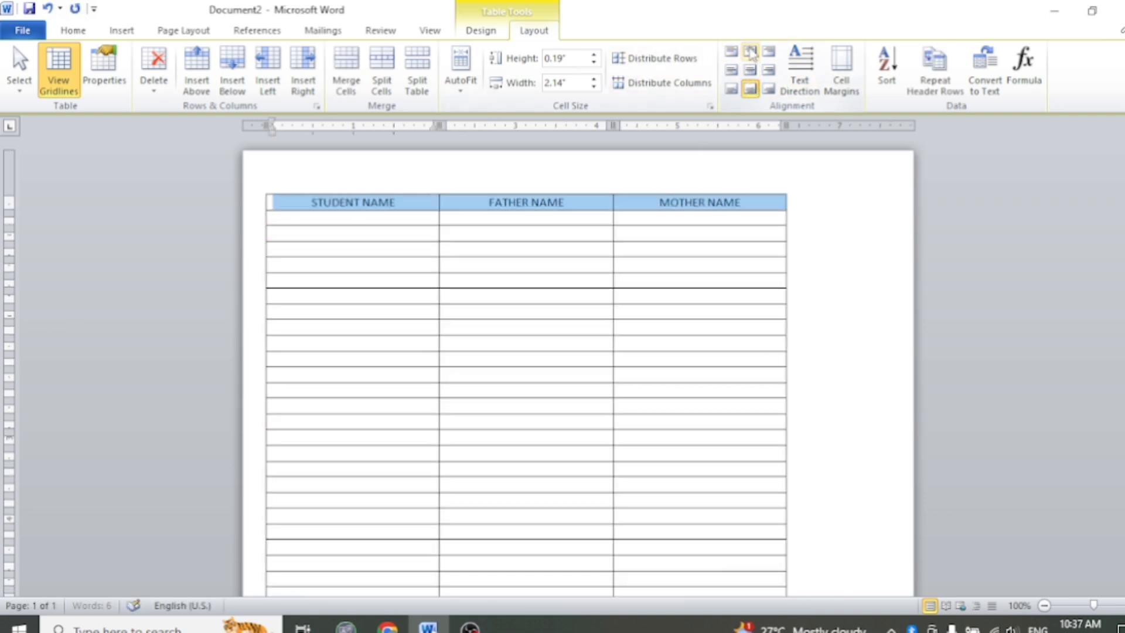
{"action": "left_click", "coordinate": [750, 51]}
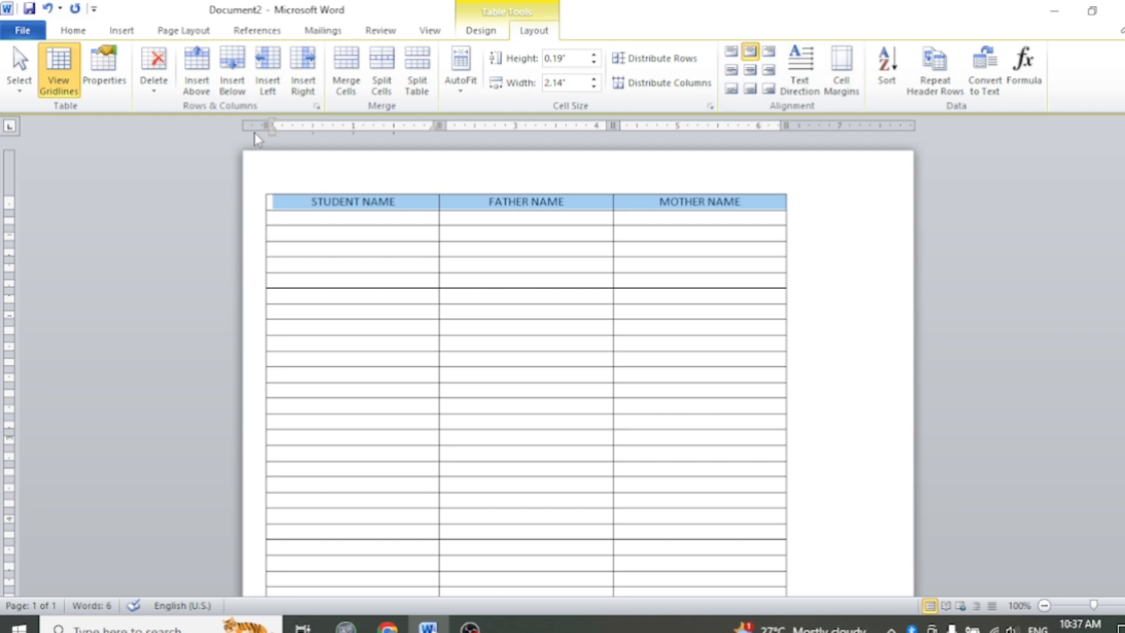
{"action": "key", "text": "ctrl+b"}
{"action": "left_click", "coordinate": [485, 252]}
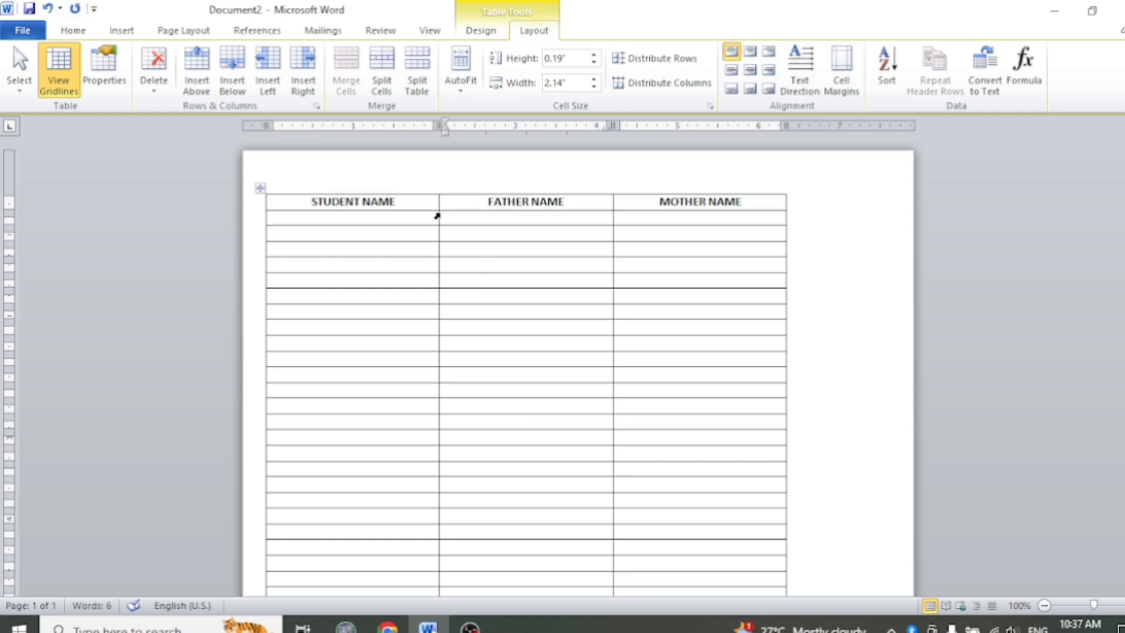
Step: Move the whole table so it lines up with the left page margin, nearer the page's upper edge
{"action": "left_click", "coordinate": [265, 187]}
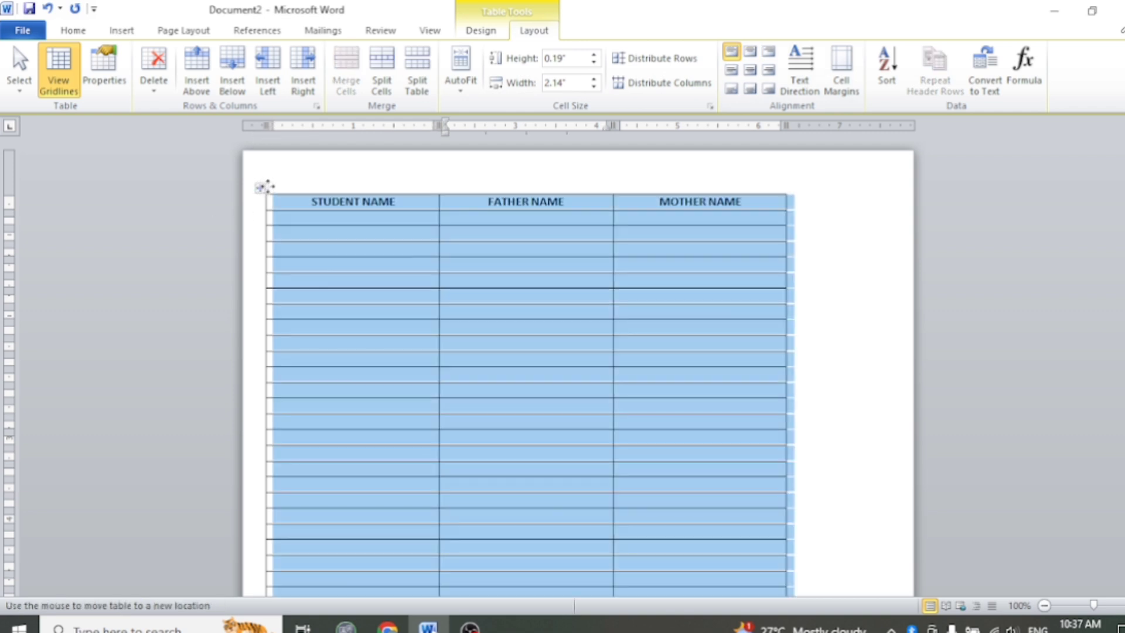
{"action": "left_click_drag", "start_coordinate": [265, 187], "coordinate": [317, 179]}
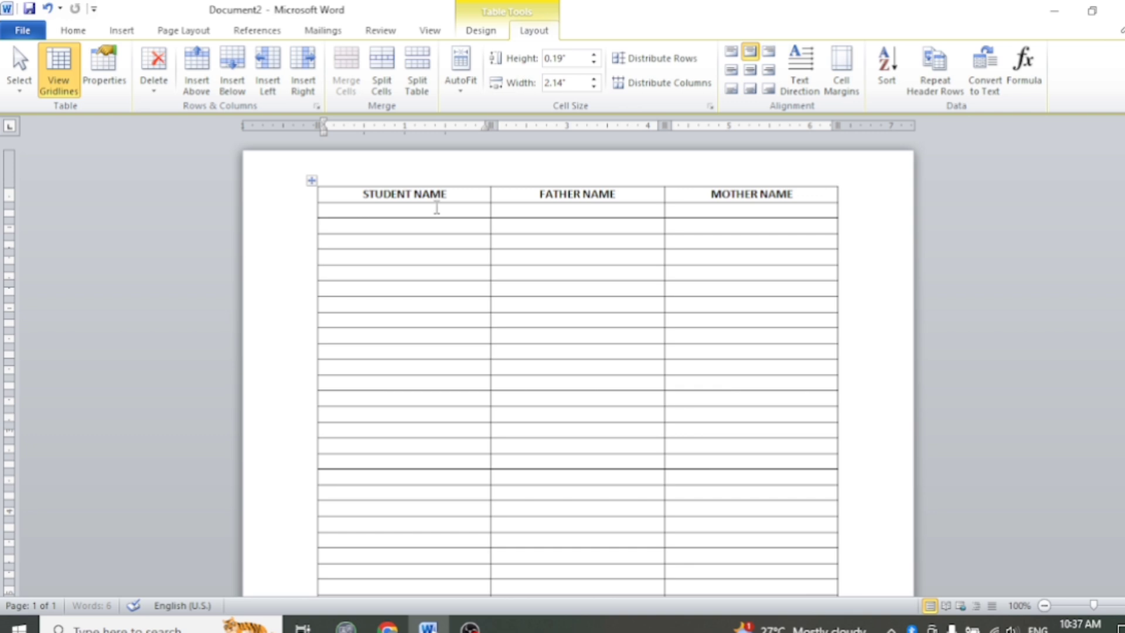
Step: Set the row with STUDENT NAME, FATHER NAME and MOTHER NAME to repeat as a header row
{"action": "left_click", "coordinate": [356, 210]}
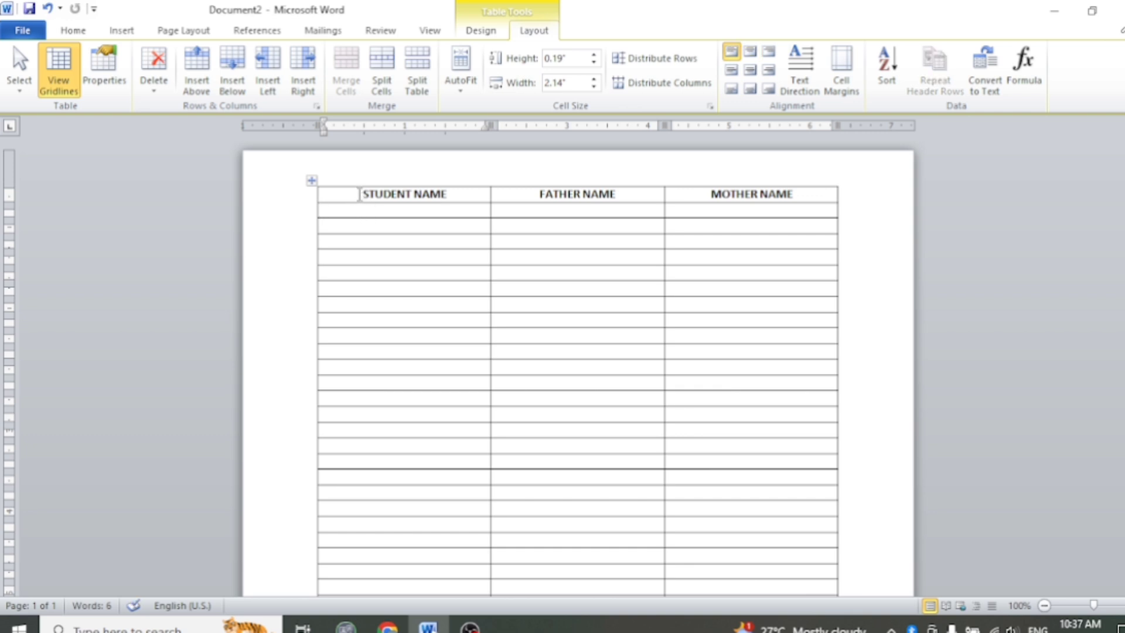
{"action": "left_click_drag", "start_coordinate": [359, 194], "coordinate": [732, 194]}
{"action": "left_click", "coordinate": [935, 71]}
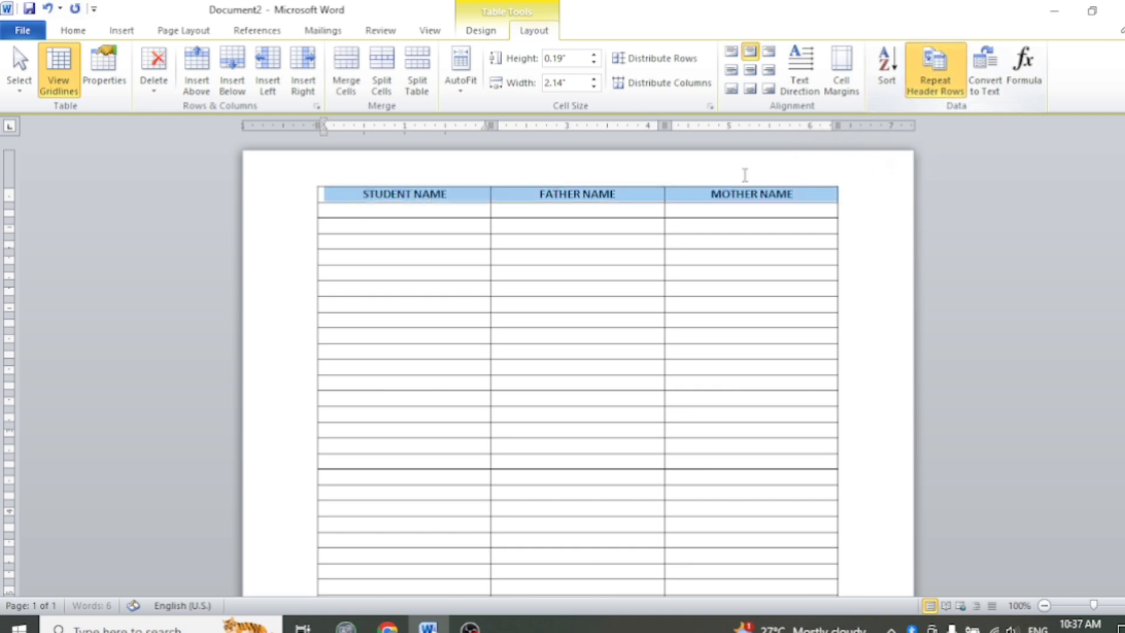
Step: Select the blank rows beneath the heading and insert rows below three times to extend the table over several pages
{"action": "left_click_drag", "start_coordinate": [354, 210], "coordinate": [761, 580]}
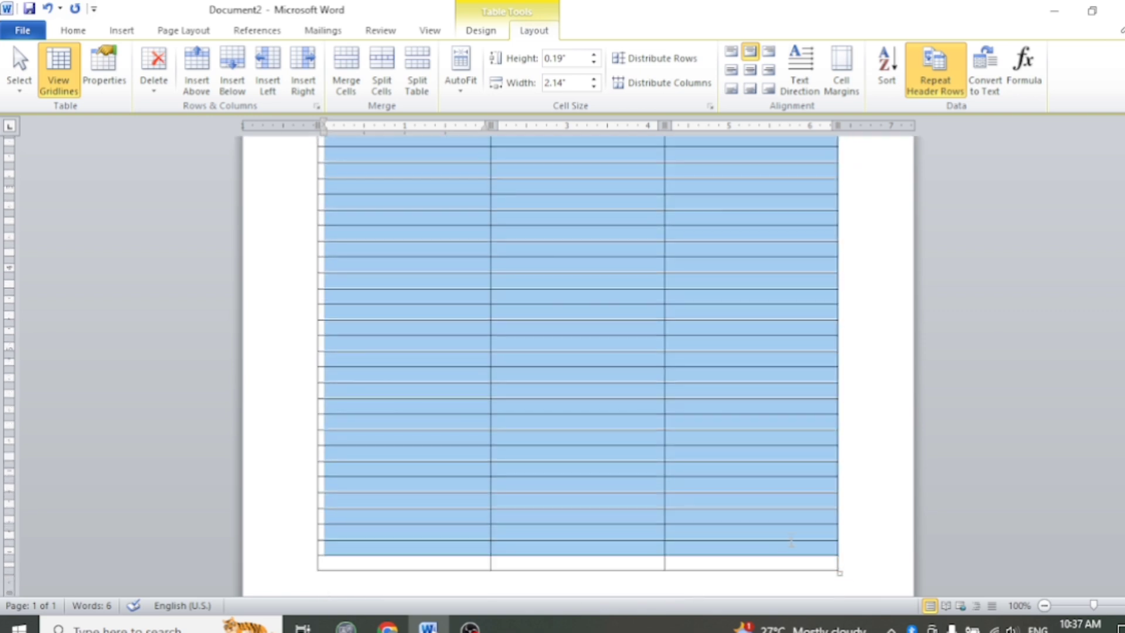
{"action": "left_click", "coordinate": [239, 69]}
{"action": "left_click", "coordinate": [239, 69]}
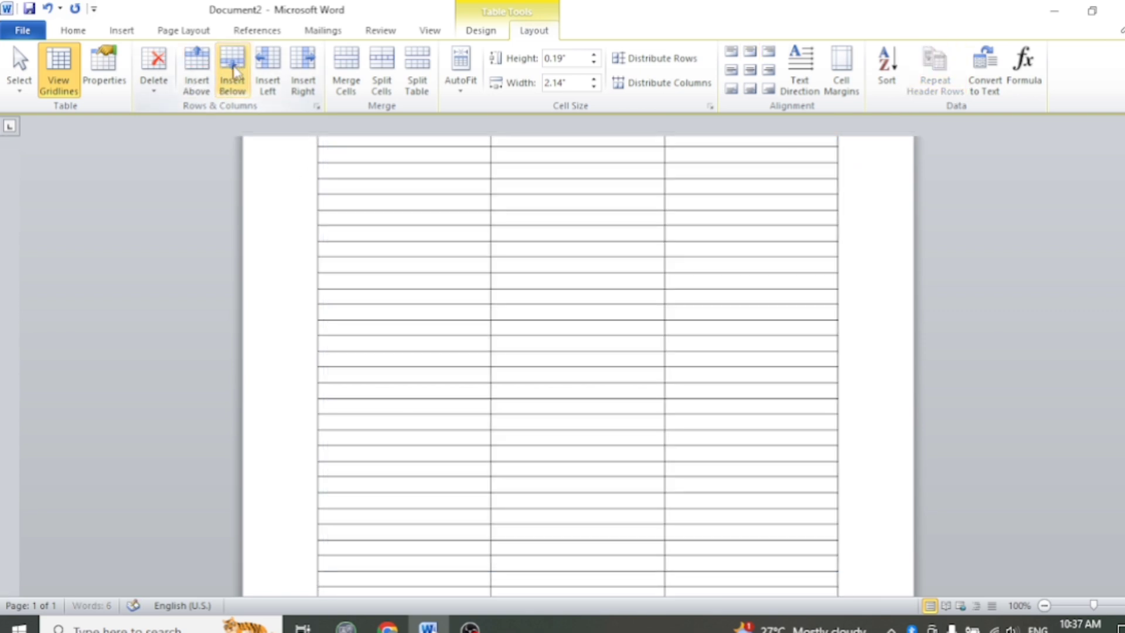
{"action": "left_click", "coordinate": [239, 69]}
{"action": "scroll", "coordinate": [550, 345], "scroll_direction": "down", "scroll_amount": 8}
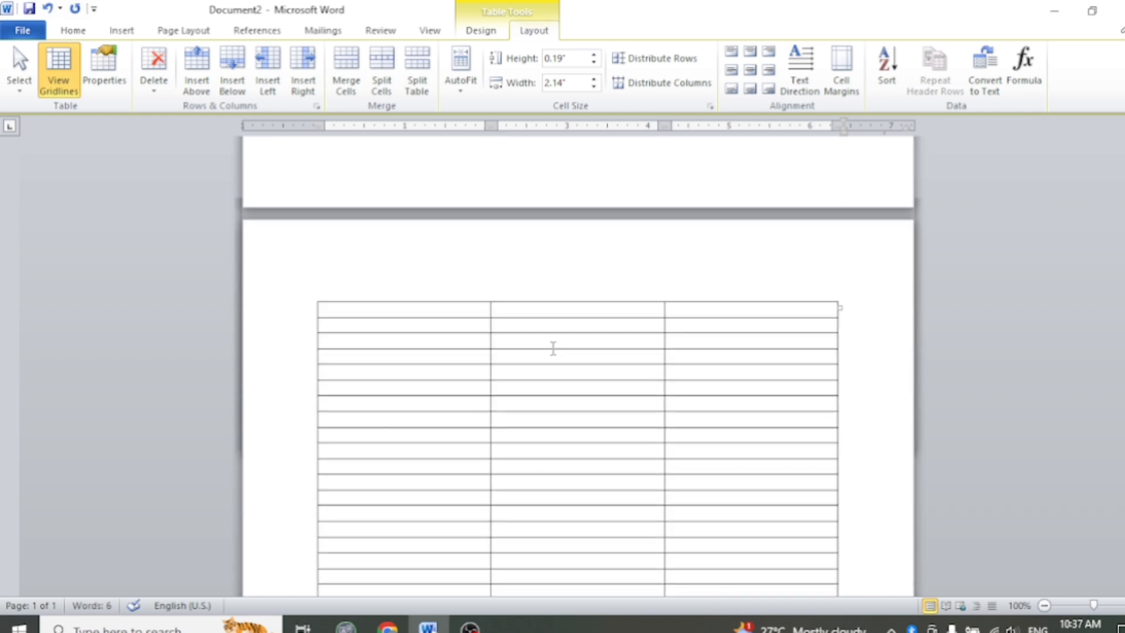
{"action": "scroll", "coordinate": [551, 348], "scroll_direction": "up", "scroll_amount": 12}
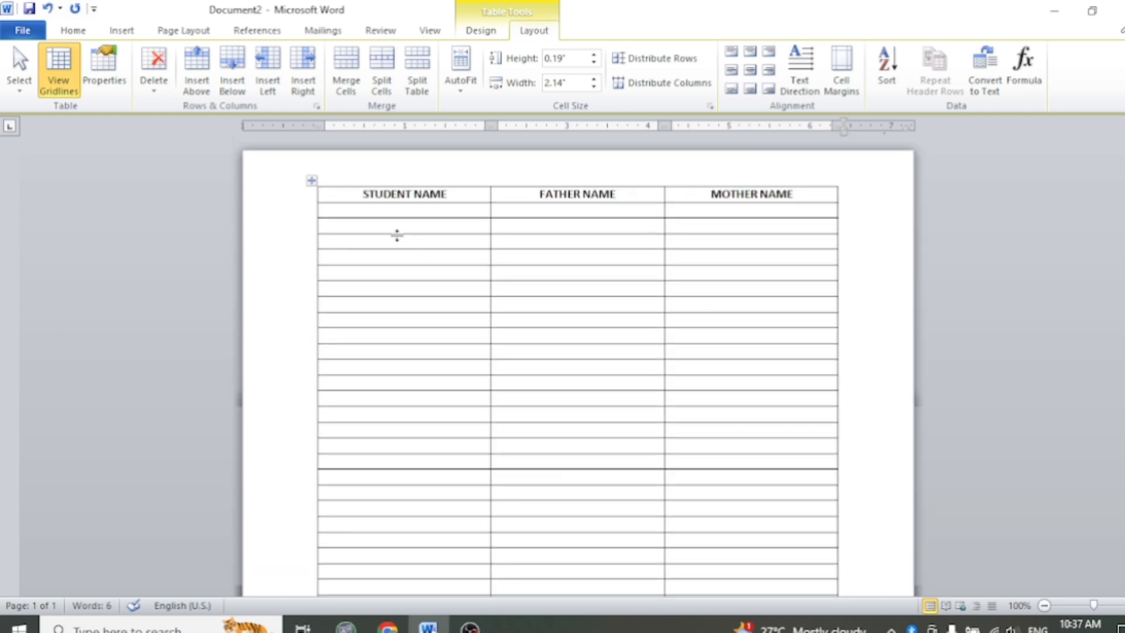
Step: Reapply Repeat Header Rows to the heading row and check the following pages for the repeated heading
{"action": "left_click", "coordinate": [369, 195]}
{"action": "left_click", "coordinate": [935, 70]}
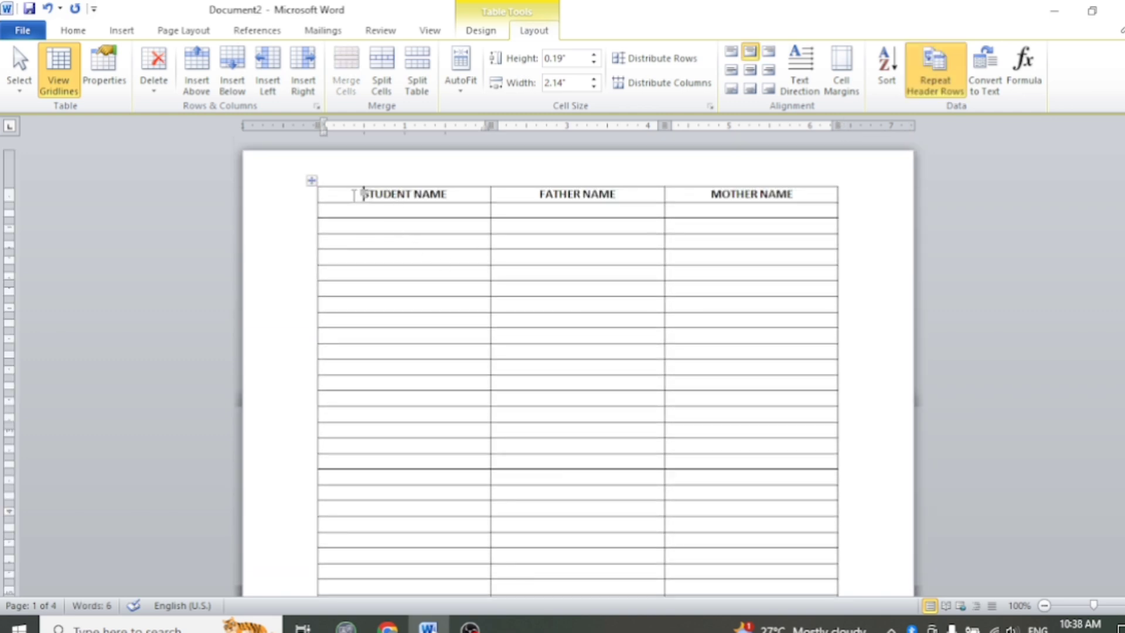
{"action": "left_click_drag", "start_coordinate": [377, 202], "coordinate": [767, 193]}
{"action": "left_click", "coordinate": [939, 68]}
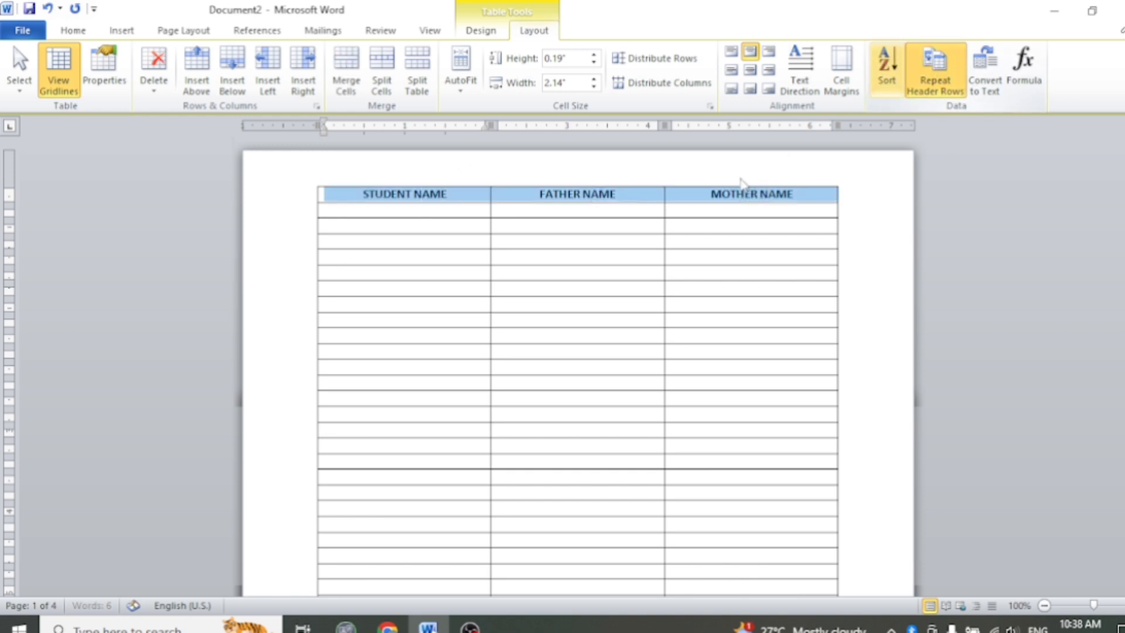
{"action": "left_click", "coordinate": [554, 287]}
{"action": "scroll", "coordinate": [548, 310], "scroll_direction": "down", "scroll_amount": 8}
{"action": "scroll", "coordinate": [544, 340], "scroll_direction": "down", "scroll_amount": 10}
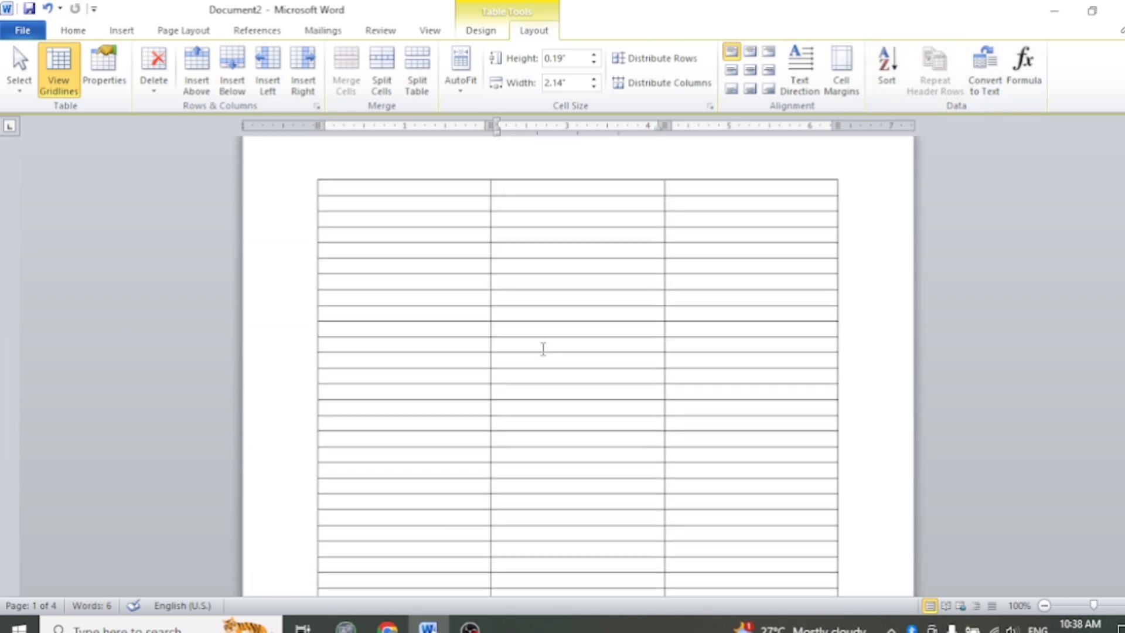
{"action": "scroll", "coordinate": [467, 281], "scroll_direction": "down", "scroll_amount": 3}
{"action": "scroll", "coordinate": [431, 513], "scroll_direction": "up", "scroll_amount": 8}
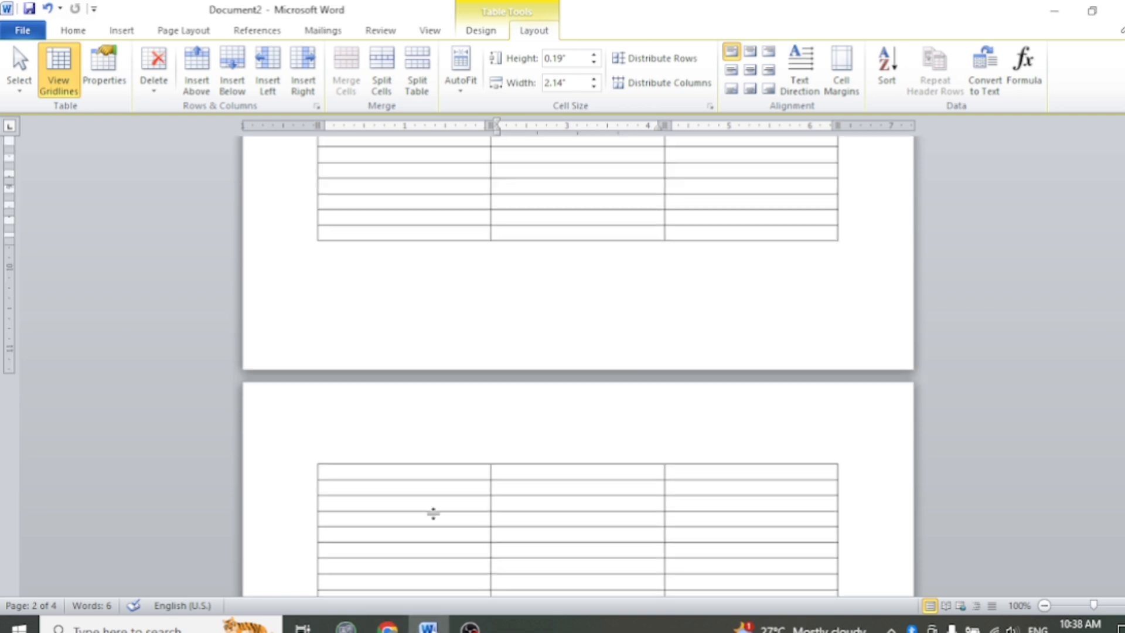
{"action": "scroll", "coordinate": [460, 422], "scroll_direction": "down", "scroll_amount": 4}
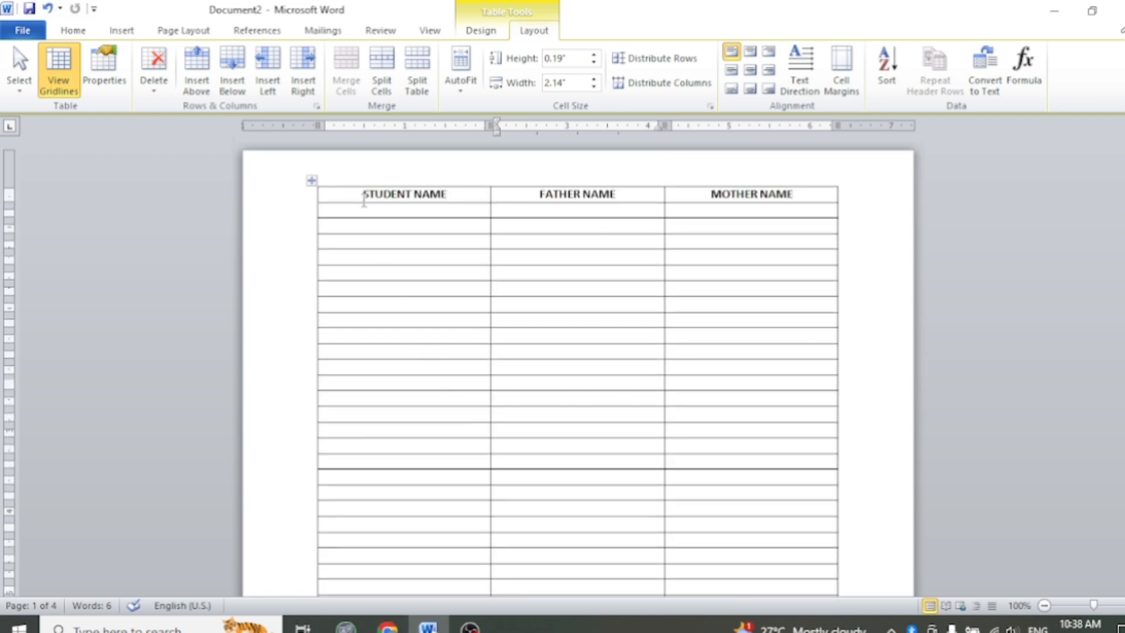
Step: Examine the table's page breaks and the start of the second page, along with the page layout options
{"action": "left_click", "coordinate": [358, 194]}
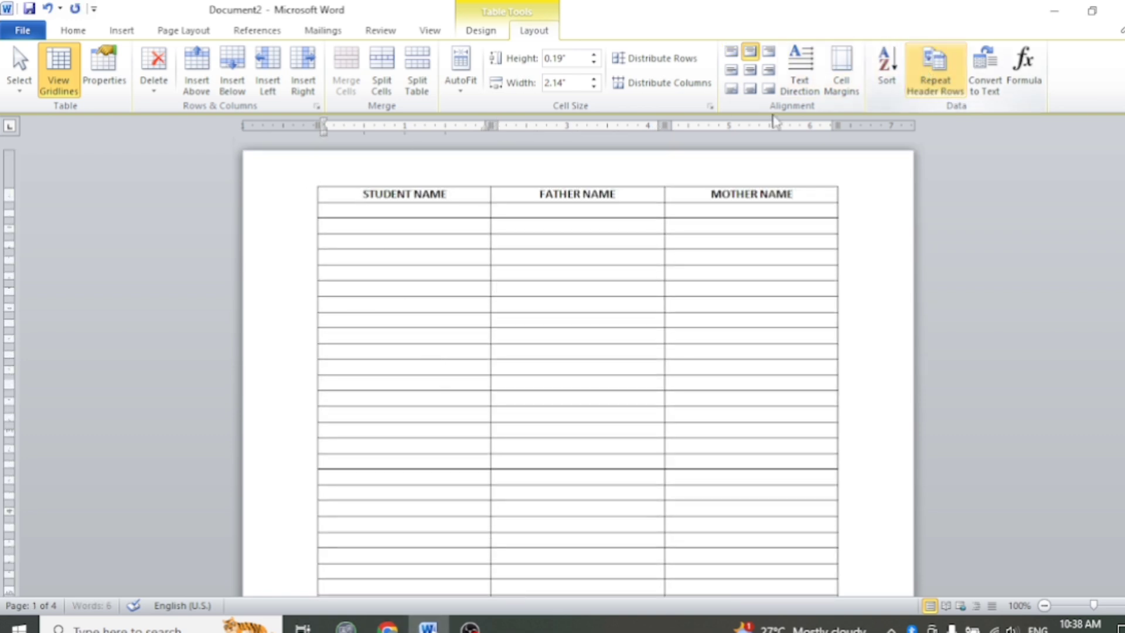
{"action": "scroll", "coordinate": [433, 250], "scroll_direction": "down", "scroll_amount": 1}
{"action": "scroll", "coordinate": [433, 250], "scroll_direction": "down", "scroll_amount": 16}
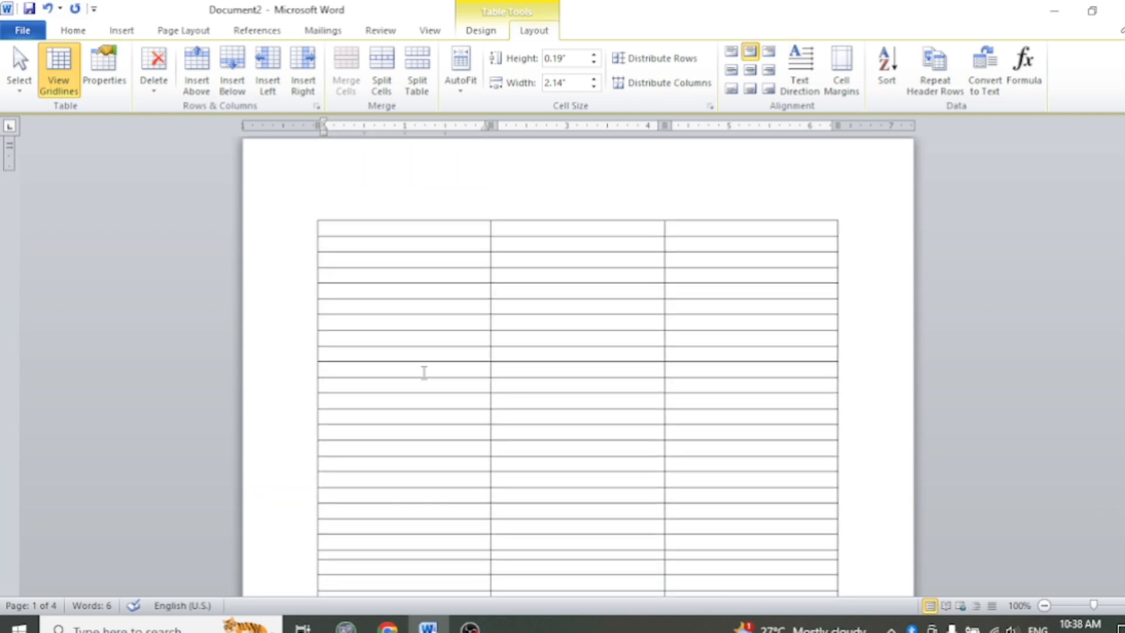
{"action": "scroll", "coordinate": [430, 407], "scroll_direction": "up", "scroll_amount": 10}
{"action": "scroll", "coordinate": [429, 407], "scroll_direction": "down", "scroll_amount": 8}
{"action": "scroll", "coordinate": [429, 406], "scroll_direction": "up", "scroll_amount": 8}
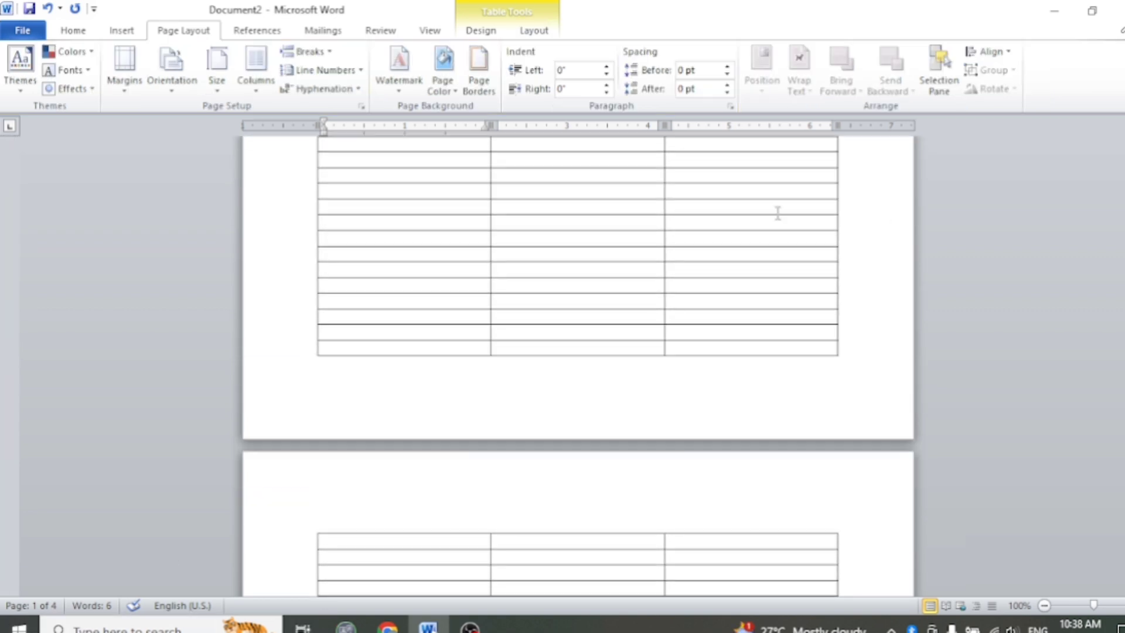
{"action": "scroll", "coordinate": [756, 194], "scroll_direction": "up", "scroll_amount": 3}
{"action": "scroll", "coordinate": [741, 183], "scroll_direction": "down", "scroll_amount": 5}
{"action": "scroll", "coordinate": [740, 183], "scroll_direction": "up", "scroll_amount": 6}
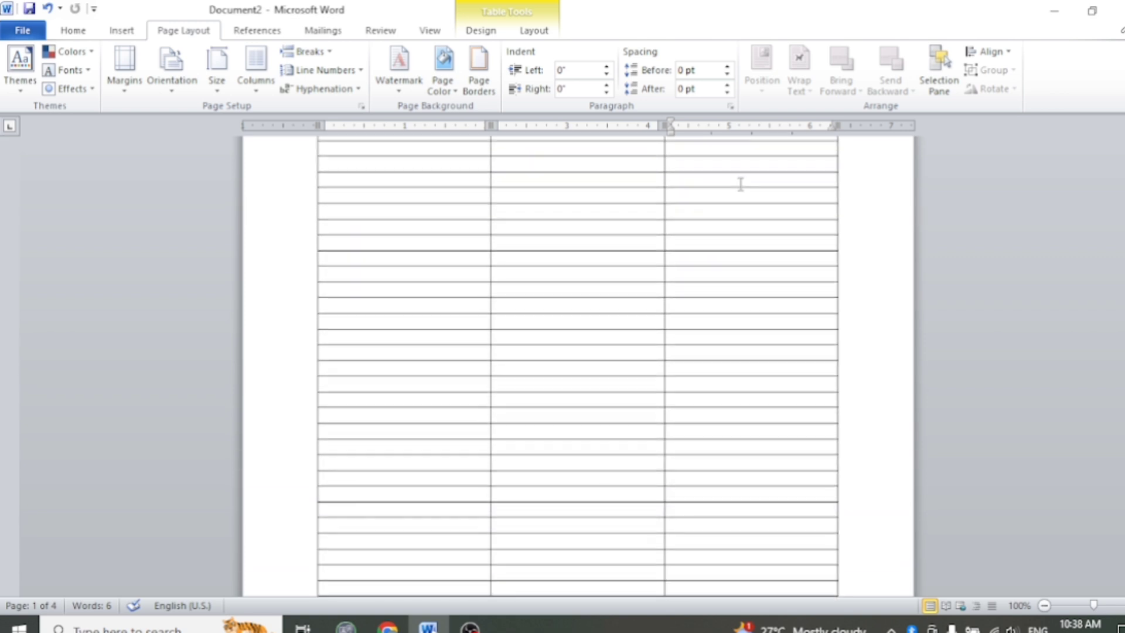
Step: Select all three heading cells, turn Repeat Header Rows on again, and inspect the second page
{"action": "left_click_drag", "start_coordinate": [361, 194], "coordinate": [806, 191]}
{"action": "left_click", "coordinate": [534, 30]}
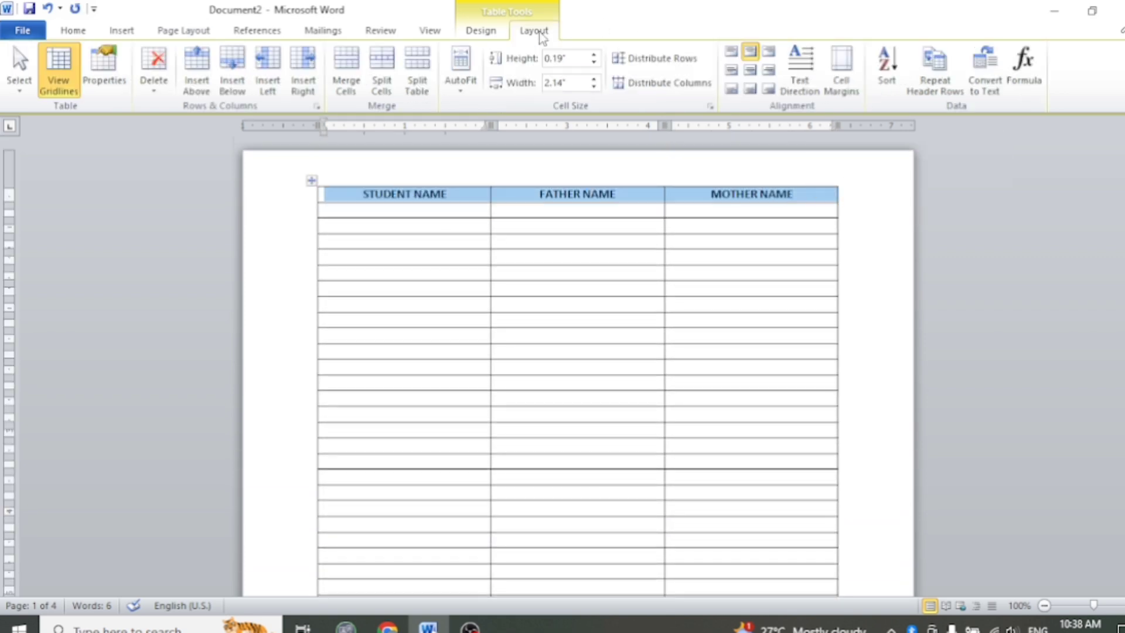
{"action": "left_click", "coordinate": [937, 76]}
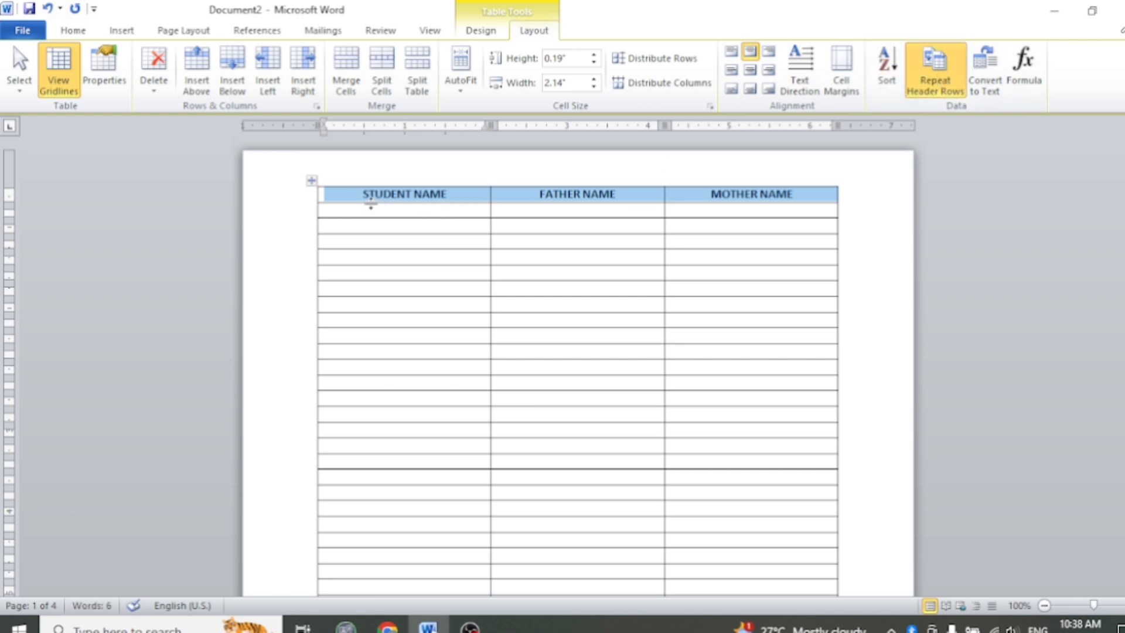
{"action": "scroll", "coordinate": [403, 246], "scroll_direction": "down", "scroll_amount": 15}
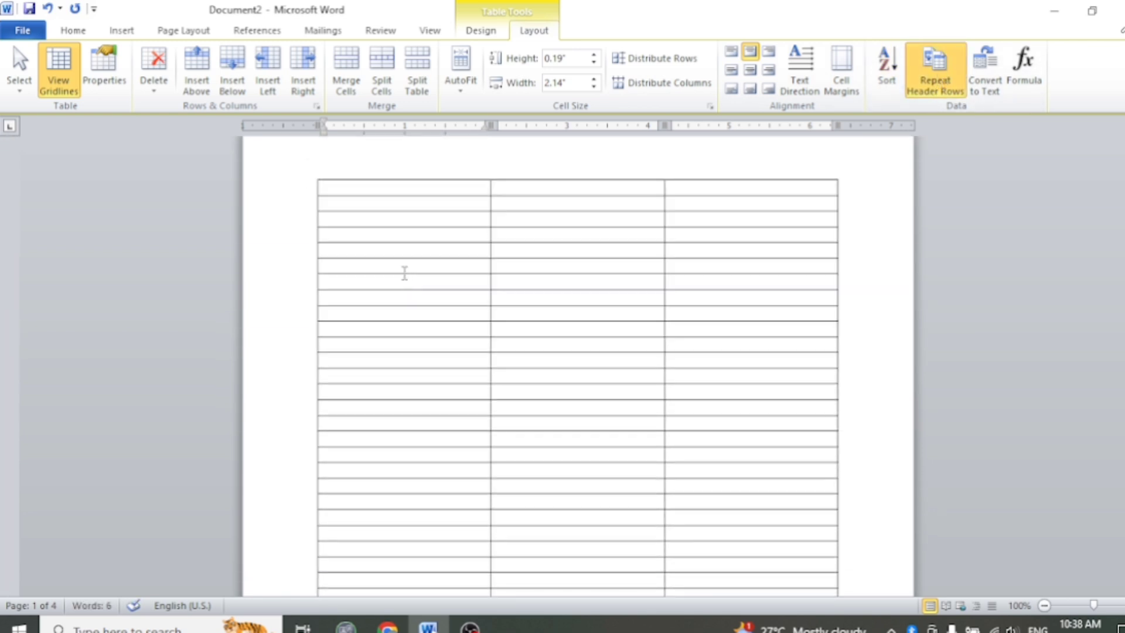
{"action": "scroll", "coordinate": [350, 211], "scroll_direction": "up", "scroll_amount": 15}
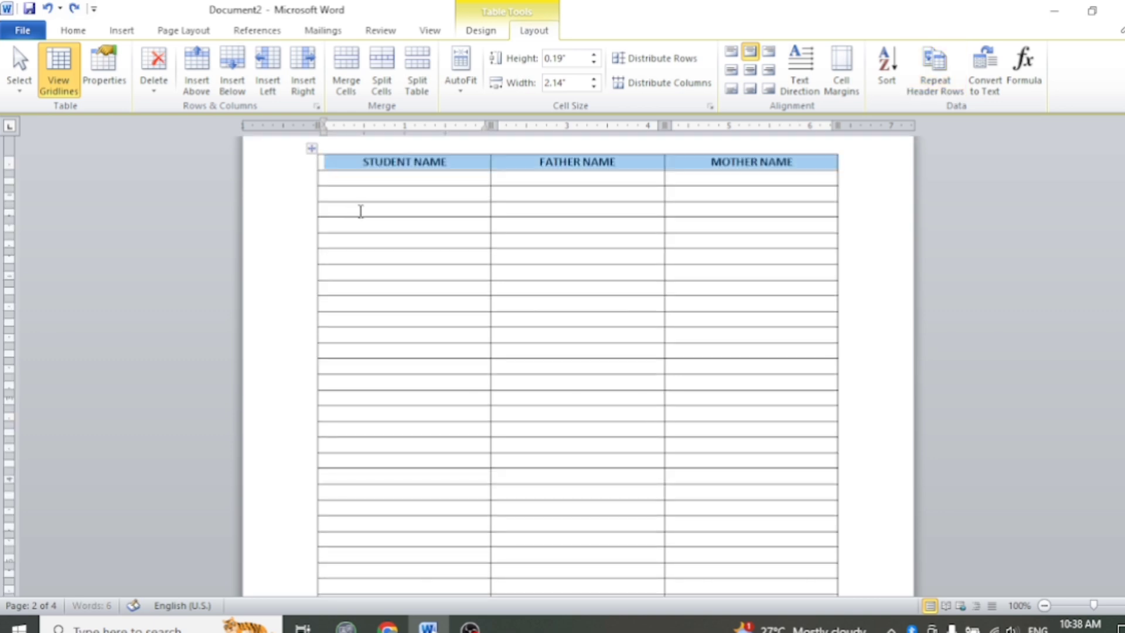
{"action": "scroll", "coordinate": [605, 192], "scroll_direction": "up", "scroll_amount": 1}
{"action": "scroll", "coordinate": [603, 192], "scroll_direction": "down", "scroll_amount": 2}
{"action": "scroll", "coordinate": [603, 191], "scroll_direction": "up", "scroll_amount": 3}
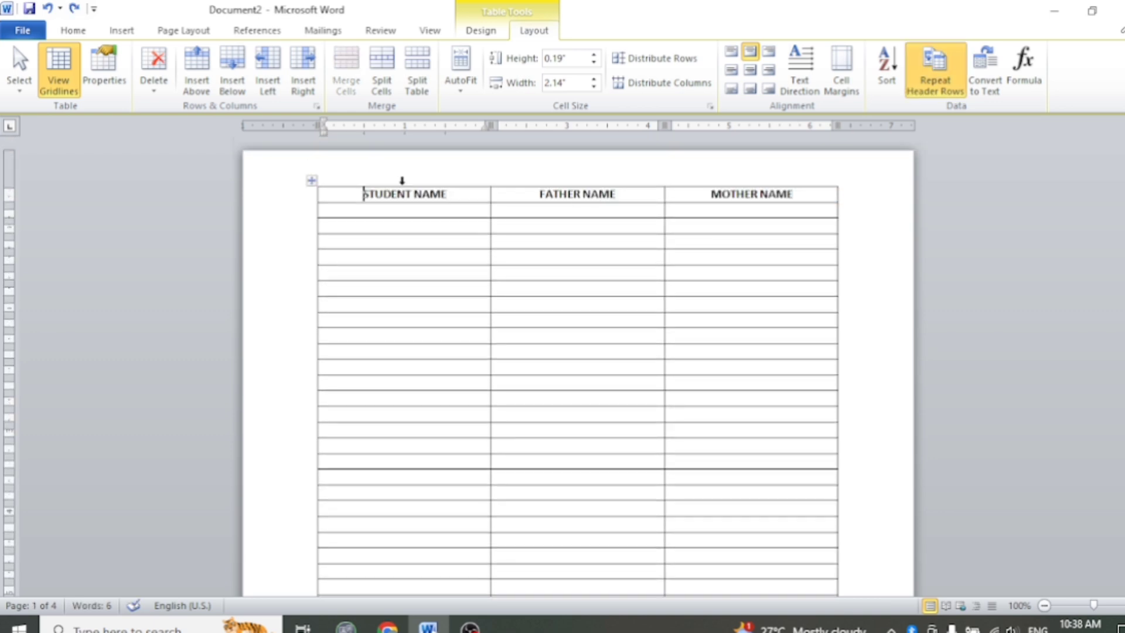
Step: Turn off Repeat Header Rows for the entire table and display the table design options
{"action": "left_click_drag", "start_coordinate": [361, 185], "coordinate": [674, 206]}
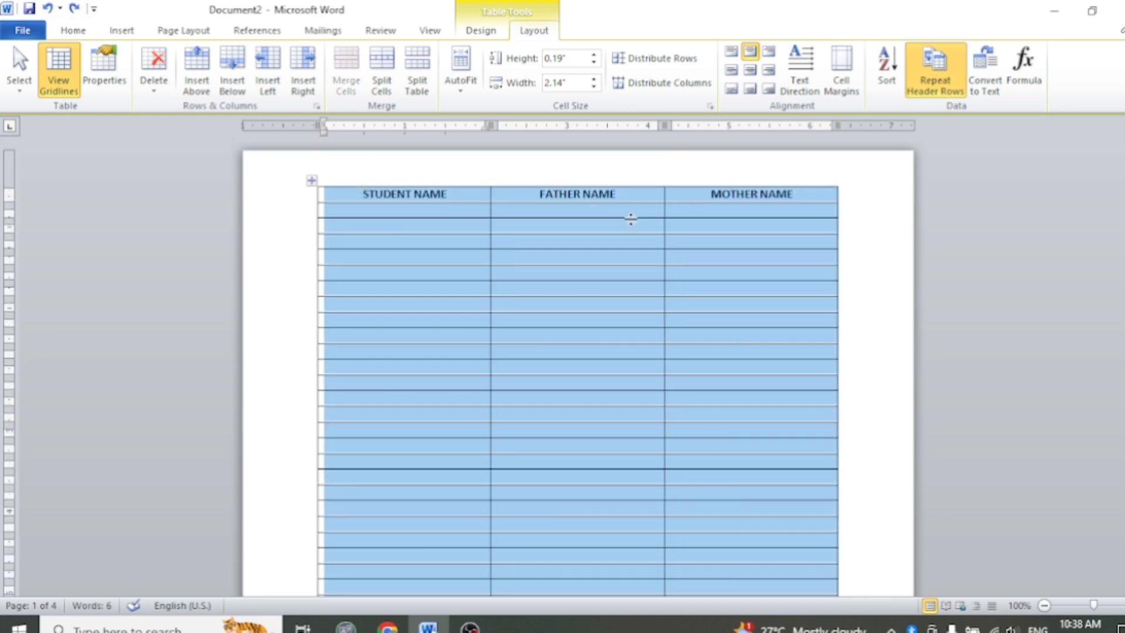
{"action": "left_click", "coordinate": [919, 82]}
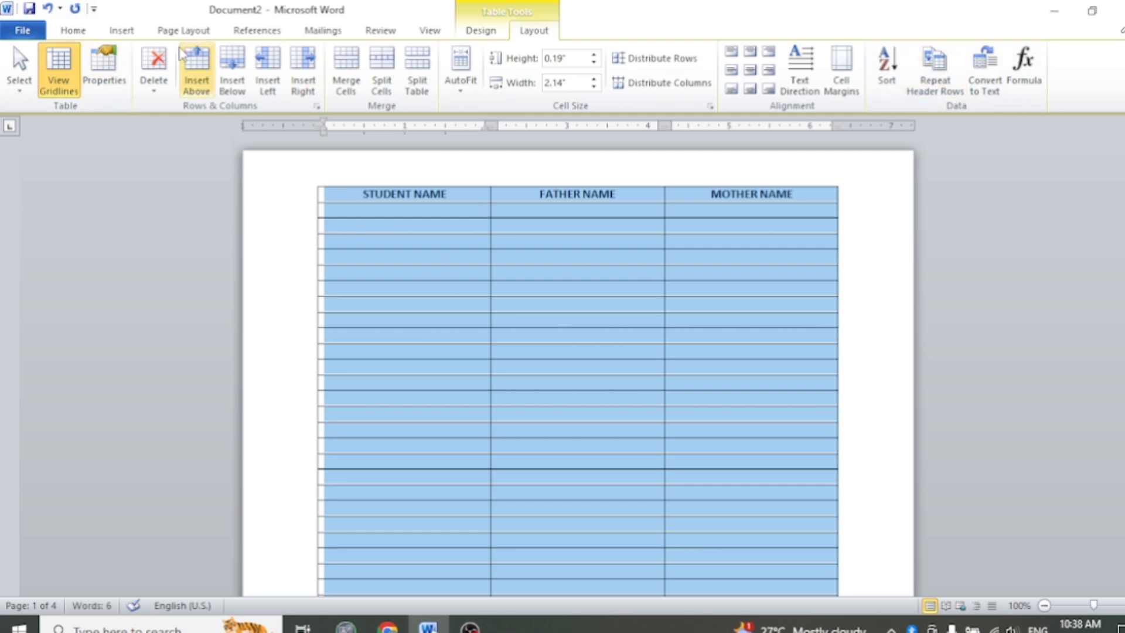
{"action": "left_click", "coordinate": [475, 35]}
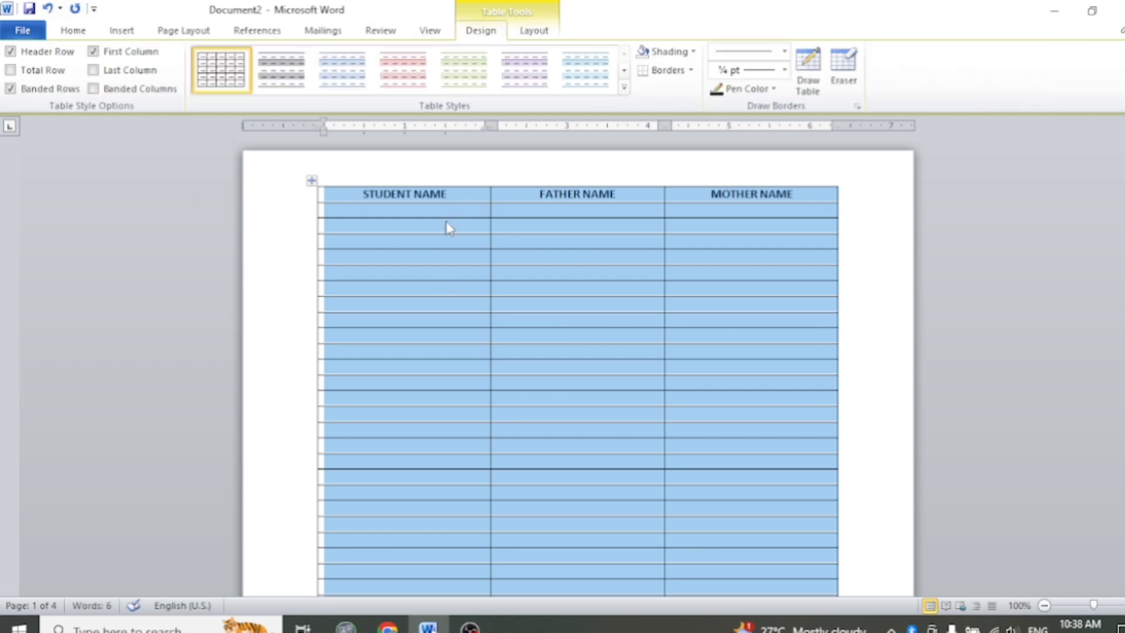
{"action": "left_click", "coordinate": [435, 227]}
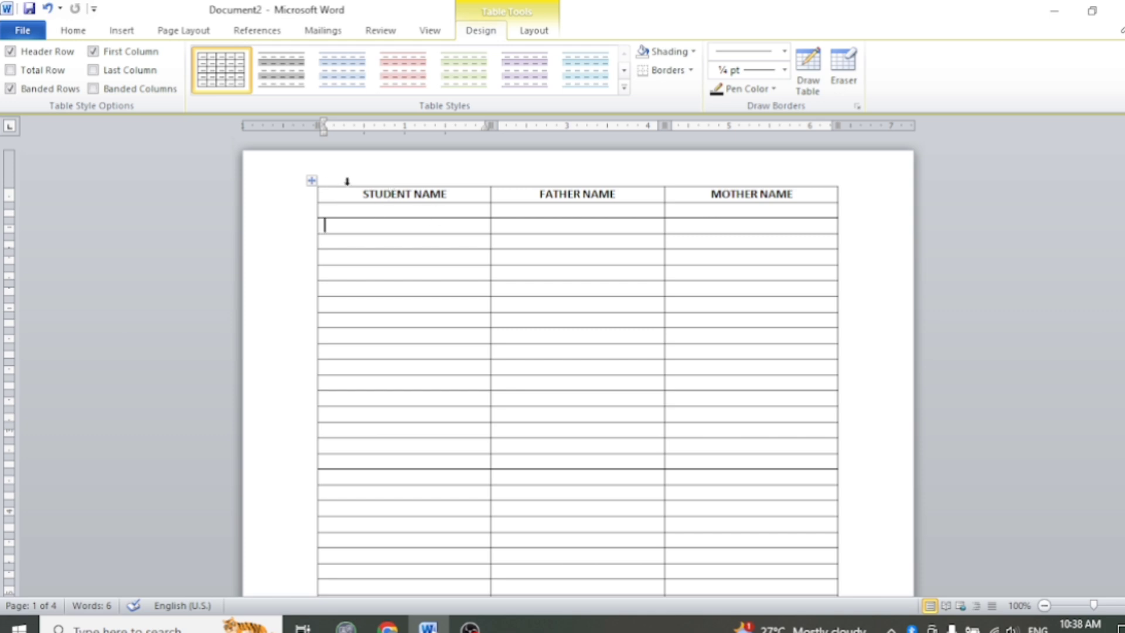
{"action": "key", "text": "alt+F4"}
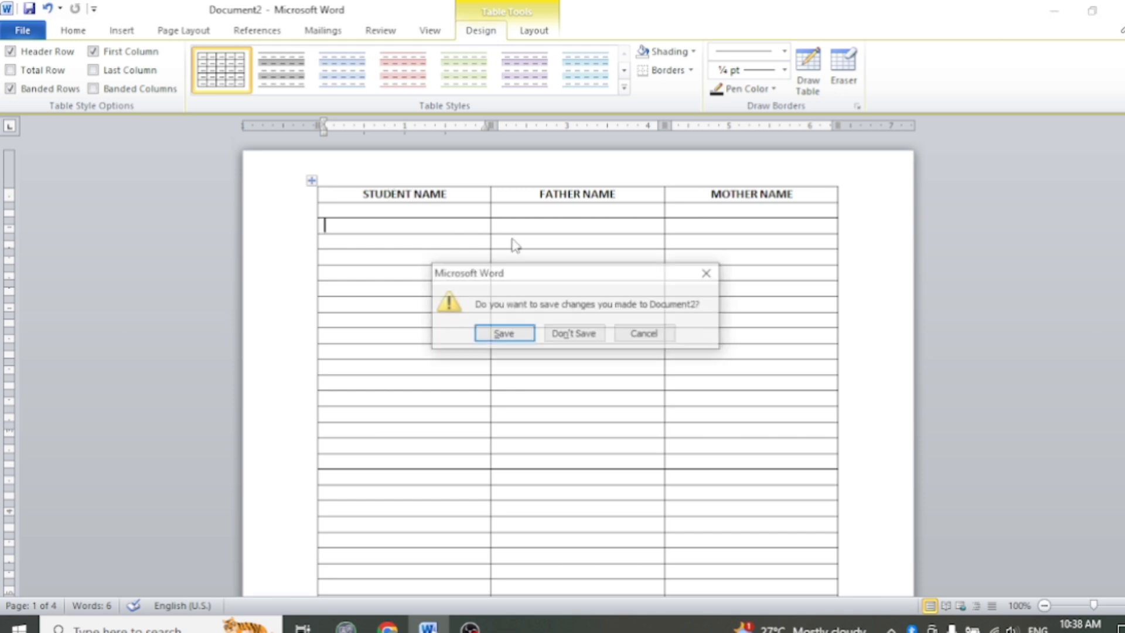
{"action": "left_click", "coordinate": [629, 331]}
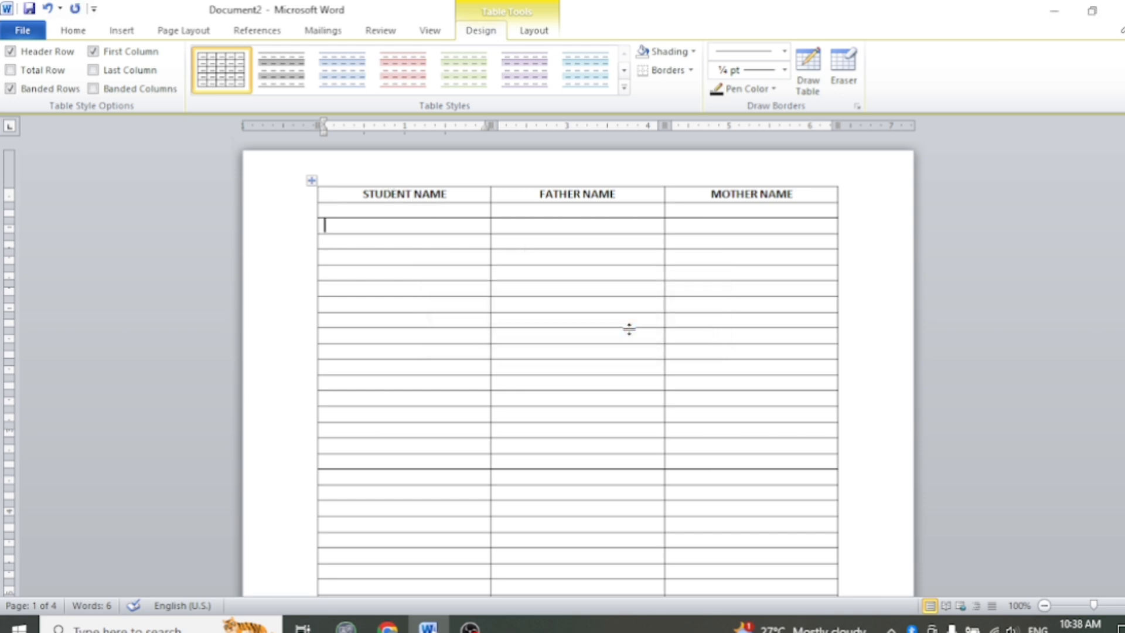
Step: Undo the header repetition, formatting and row additions until only the original three-cell heading row remains
{"action": "key", "text": "ctrl+z"}
{"action": "key", "text": "ctrl+z"}
{"action": "key", "text": "ctrl+z"}
{"action": "key", "text": "ctrl+z"}
{"action": "key", "text": "ctrl+z"}
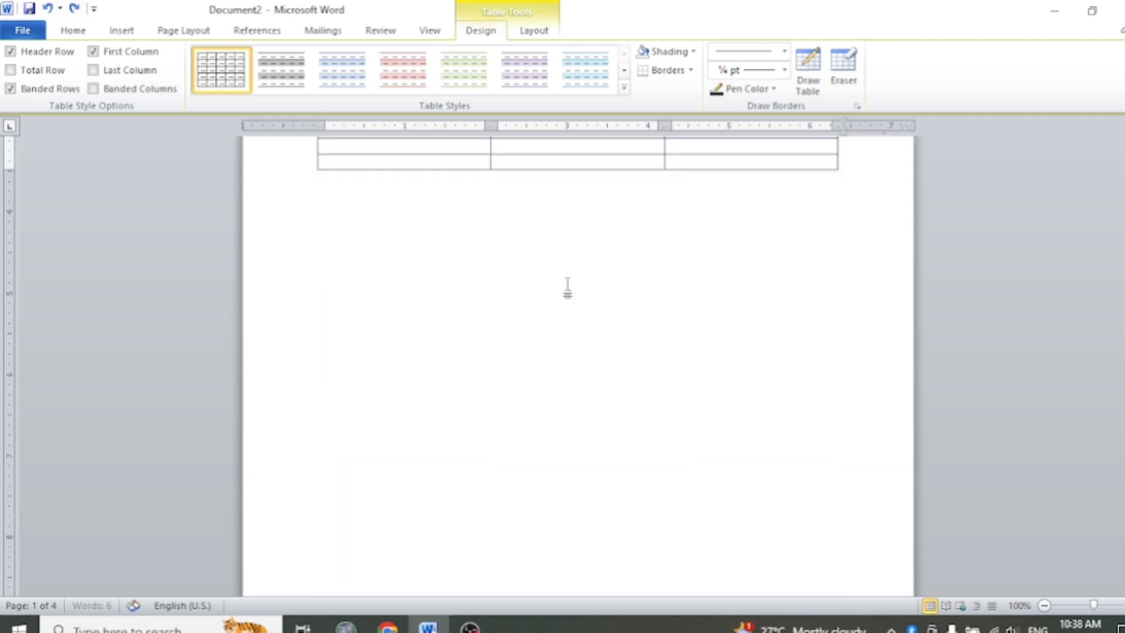
{"action": "key", "text": "ctrl+z"}
{"action": "key", "text": "ctrl+z"}
{"action": "key", "text": "ctrl+z"}
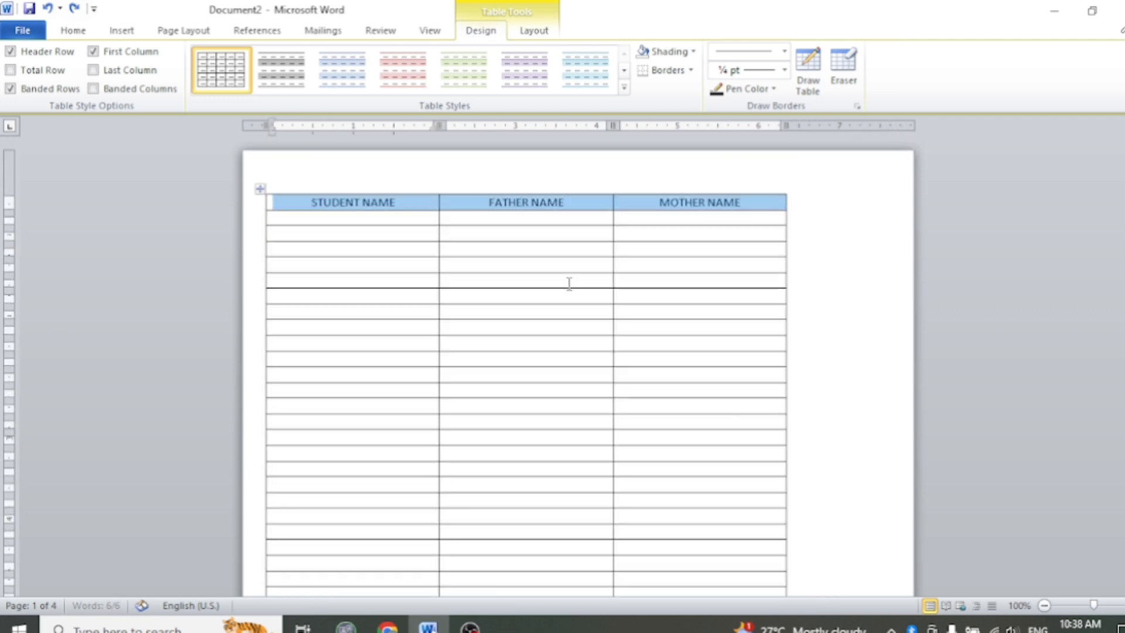
{"action": "key", "text": "ctrl+z"}
{"action": "key", "text": "ctrl+z"}
{"action": "key", "text": "ctrl+z"}
{"action": "key", "text": "ctrl+z"}
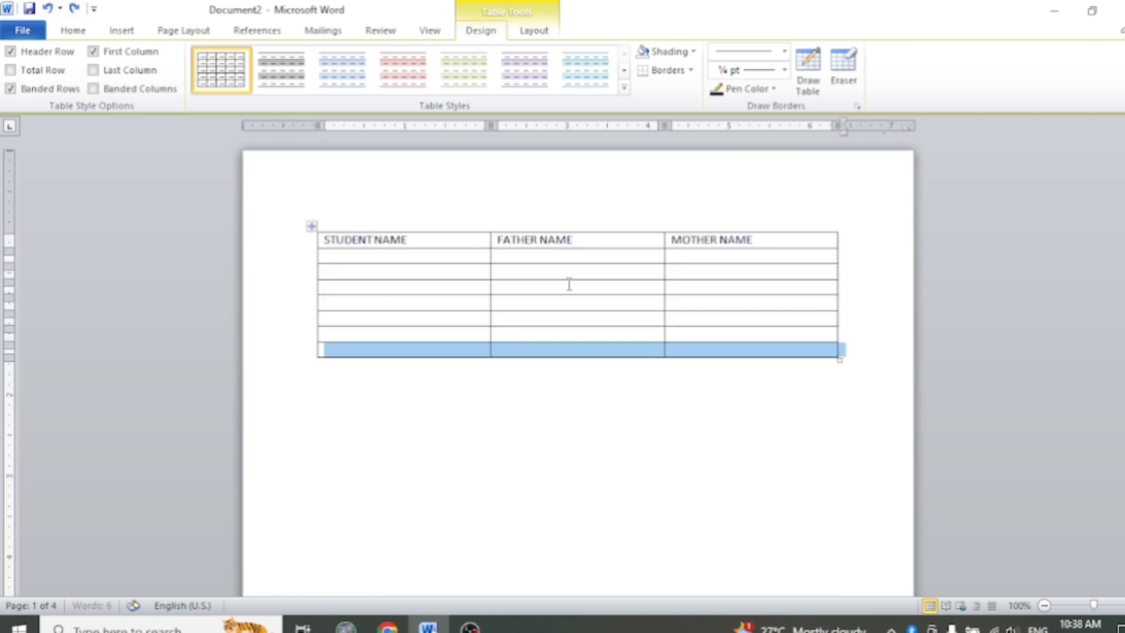
{"action": "key", "text": "ctrl+z"}
{"action": "key", "text": "ctrl+z"}
{"action": "key", "text": "ctrl+z"}
{"action": "key", "text": "ctrl+z"}
{"action": "key", "text": "ctrl+z"}
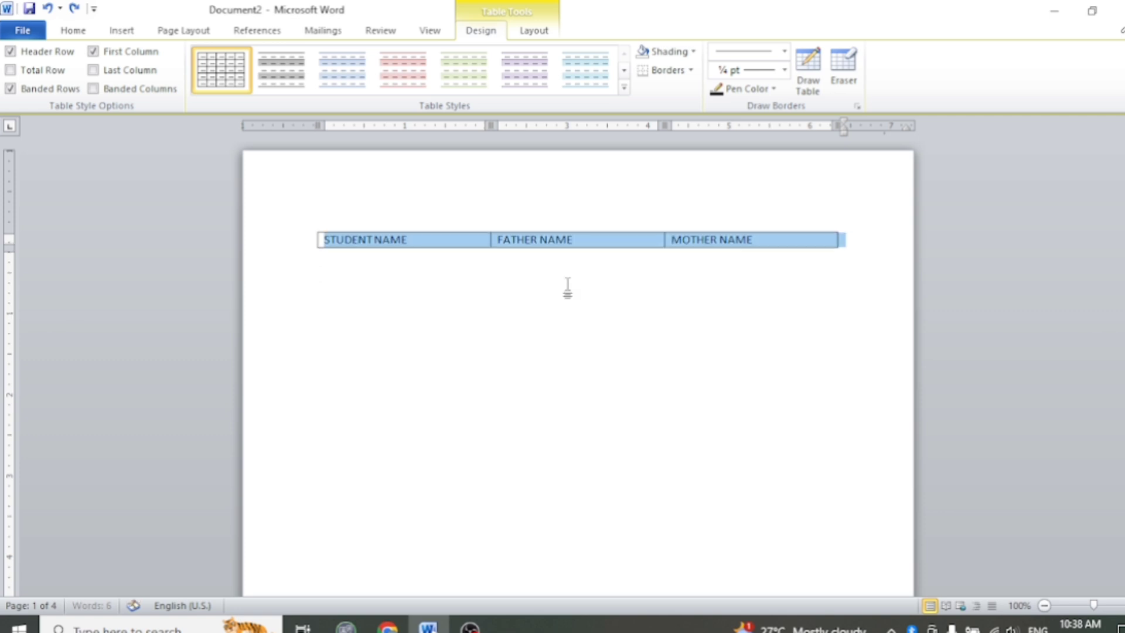
{"action": "key", "text": "ctrl+z"}
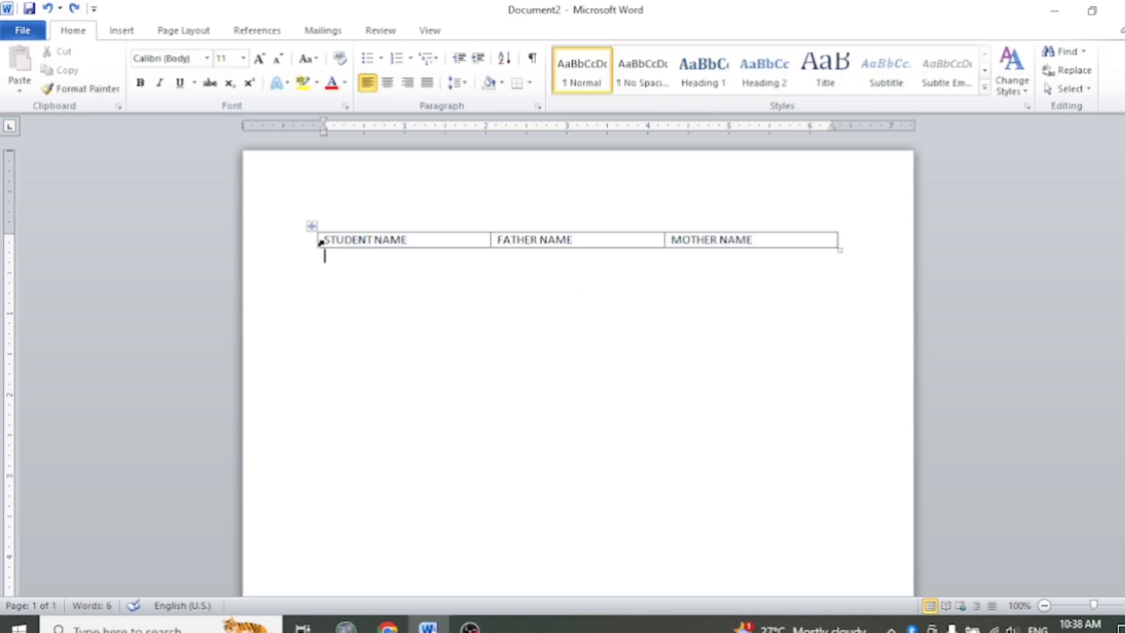
Step: Add blank rows beneath the STUDENT NAME, FATHER NAME and MOTHER NAME headings until the table fills the first page
{"action": "left_click", "coordinate": [310, 227]}
{"action": "key", "text": "Tab"}
{"action": "key", "text": "Tab"}
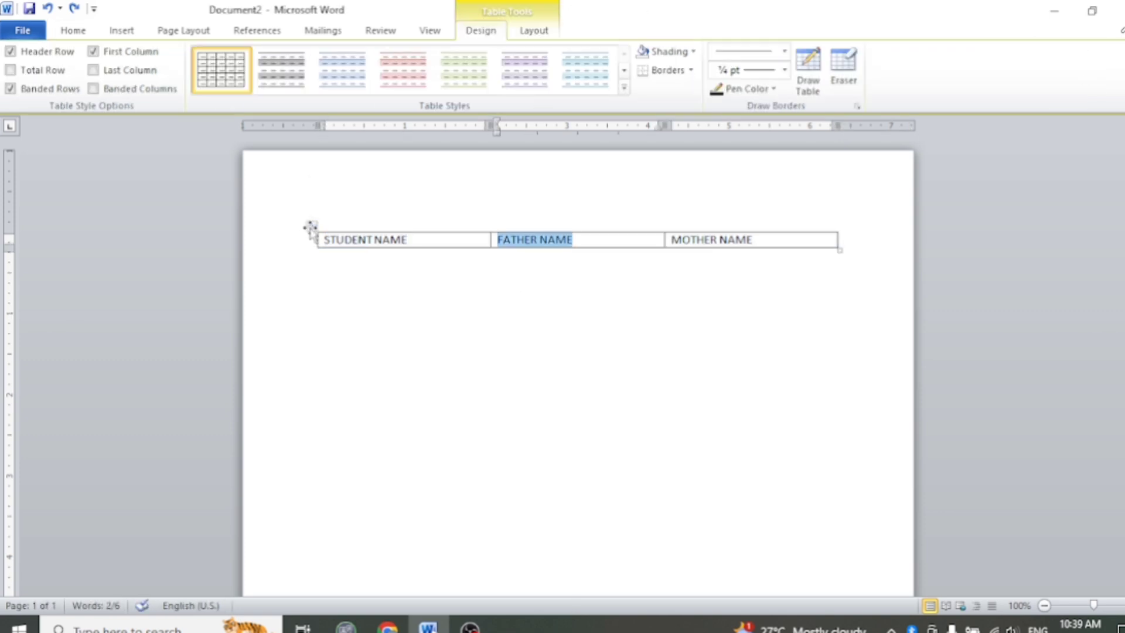
{"action": "key", "text": "Tab"}
{"action": "key", "text": "Tab"}
{"action": "key", "text": "Tab"}
{"action": "key", "text": "Tab"}
{"action": "key", "text": "Tab"}
{"action": "key", "text": "Tab"}
{"action": "key", "text": "Tab"}
{"action": "key", "text": "Tab"}
{"action": "key", "text": "Tab"}
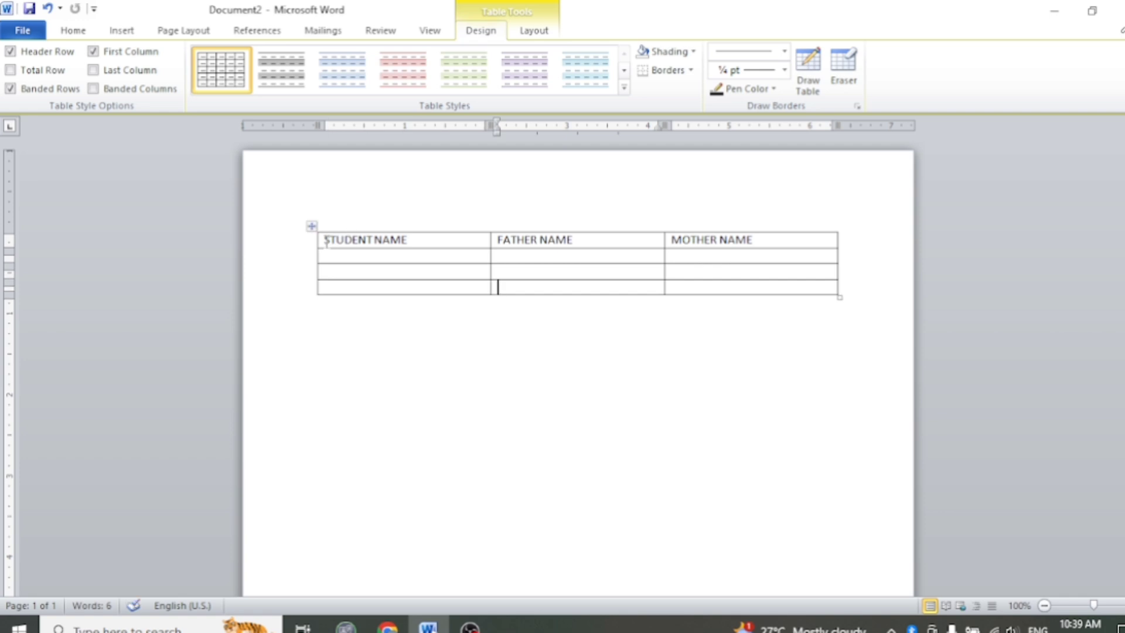
{"action": "key", "text": "Tab"}
{"action": "key", "text": "Tab"}
{"action": "key", "text": "Tab"}
{"action": "key", "text": "Tab"}
{"action": "key", "text": "Tab"}
{"action": "key", "text": "Tab"}
{"action": "key", "text": "Tab"}
{"action": "key", "text": "Tab"}
{"action": "key", "text": "Tab"}
{"action": "key", "text": "Tab"}
{"action": "key", "text": "Tab"}
{"action": "key", "text": "Tab"}
{"action": "key", "text": "Tab"}
{"action": "key", "text": "Tab"}
{"action": "key", "text": "Tab"}
{"action": "key", "text": "Tab"}
{"action": "key", "text": "Tab"}
{"action": "key", "text": "Tab"}
{"action": "key", "text": "Tab"}
{"action": "key", "text": "Tab"}
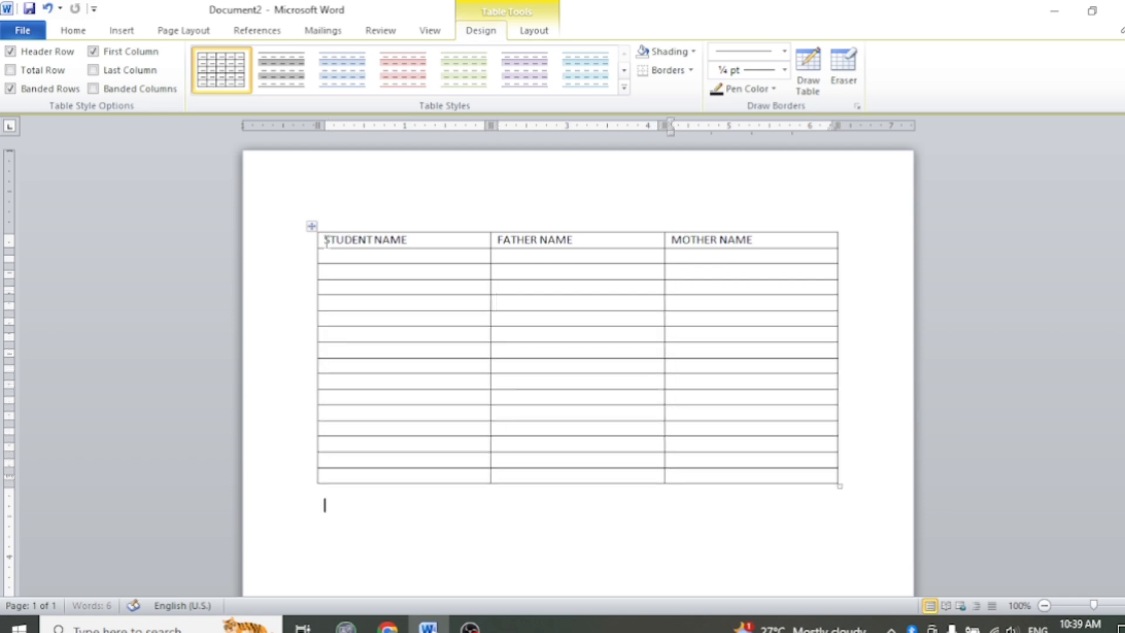
{"action": "key", "text": "Tab"}
{"action": "key", "text": "Tab"}
{"action": "key", "text": "Tab"}
{"action": "key", "text": "Tab"}
{"action": "key", "text": "Tab"}
{"action": "key", "text": "Tab"}
{"action": "key", "text": "Tab"}
{"action": "key", "text": "Tab"}
{"action": "key", "text": "Tab"}
{"action": "key", "text": "Tab"}
{"action": "key", "text": "Tab"}
{"action": "key", "text": "Tab"}
{"action": "key", "text": "Tab"}
{"action": "key", "text": "Tab"}
{"action": "key", "text": "Tab"}
{"action": "key", "text": "Tab"}
{"action": "key", "text": "Tab"}
{"action": "key", "text": "Tab"}
{"action": "key", "text": "Tab"}
{"action": "key", "text": "Tab"}
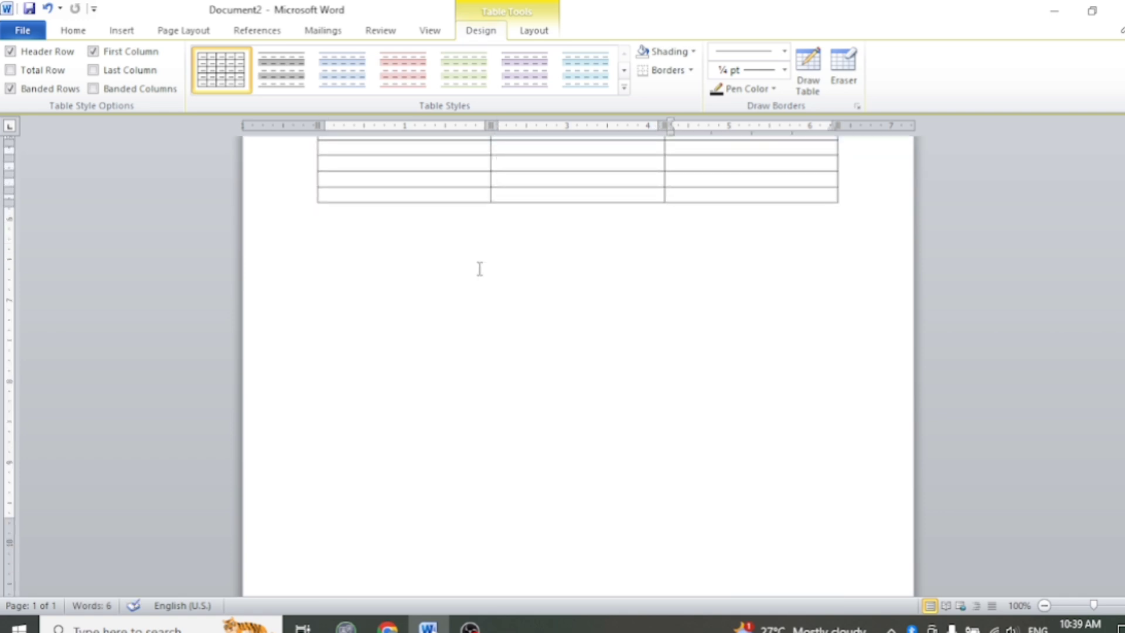
{"action": "scroll", "coordinate": [479, 269], "scroll_direction": "up", "scroll_amount": 3}
{"action": "scroll", "coordinate": [479, 269], "scroll_direction": "down", "scroll_amount": 3}
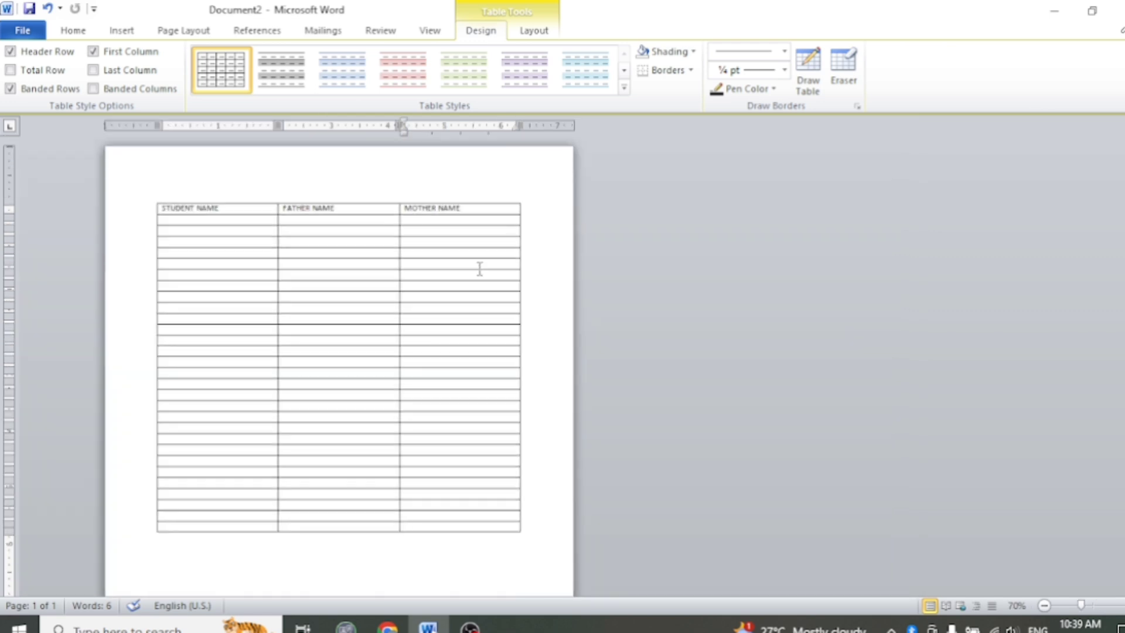
{"action": "scroll", "coordinate": [480, 269], "scroll_direction": "up", "scroll_amount": 2}
{"action": "key", "text": "Tab"}
{"action": "key", "text": "Tab"}
{"action": "key", "text": "Tab"}
{"action": "key", "text": "Tab"}
{"action": "key", "text": "Tab"}
{"action": "key", "text": "Tab"}
{"action": "key", "text": "Tab"}
{"action": "key", "text": "Tab"}
{"action": "key", "text": "Tab"}
{"action": "key", "text": "Tab"}
{"action": "key", "text": "Tab"}
{"action": "key", "text": "Tab"}
{"action": "key", "text": "Tab"}
{"action": "key", "text": "Tab"}
{"action": "key", "text": "Tab"}
{"action": "key", "text": "Tab"}
{"action": "key", "text": "Tab"}
{"action": "key", "text": "Tab"}
{"action": "key", "text": "Tab"}
{"action": "key", "text": "Tab"}
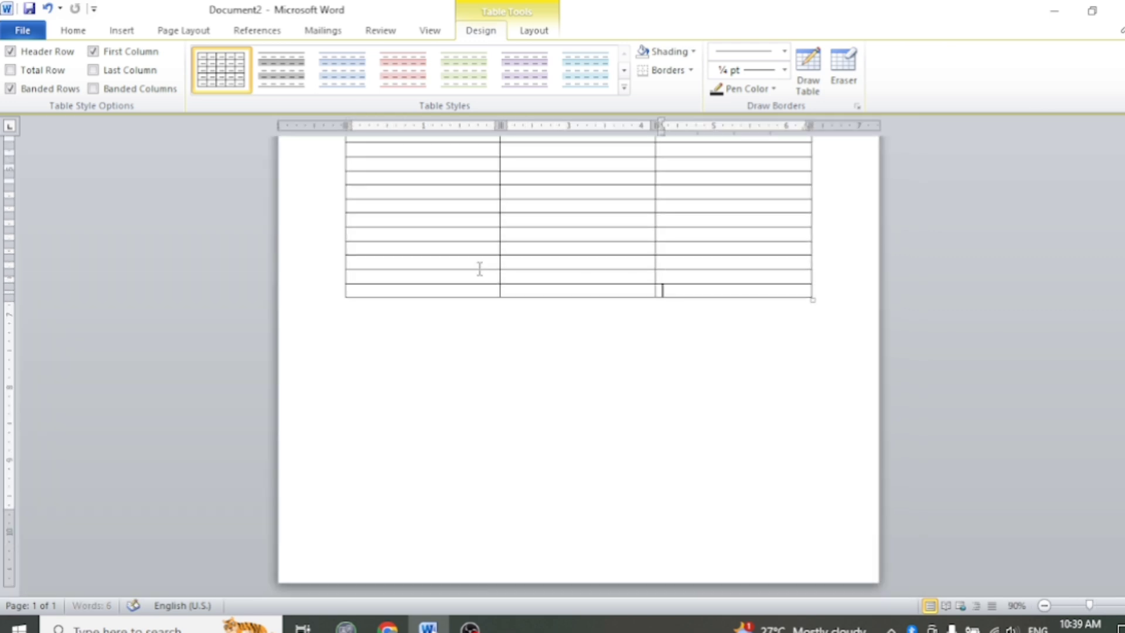
{"action": "key", "text": "Tab"}
{"action": "key", "text": "Tab"}
{"action": "key", "text": "Tab"}
{"action": "key", "text": "Tab"}
{"action": "key", "text": "Tab"}
{"action": "key", "text": "Tab"}
{"action": "key", "text": "Tab"}
{"action": "key", "text": "Tab"}
{"action": "key", "text": "Tab"}
{"action": "key", "text": "Tab"}
{"action": "key", "text": "Tab"}
{"action": "key", "text": "Tab"}
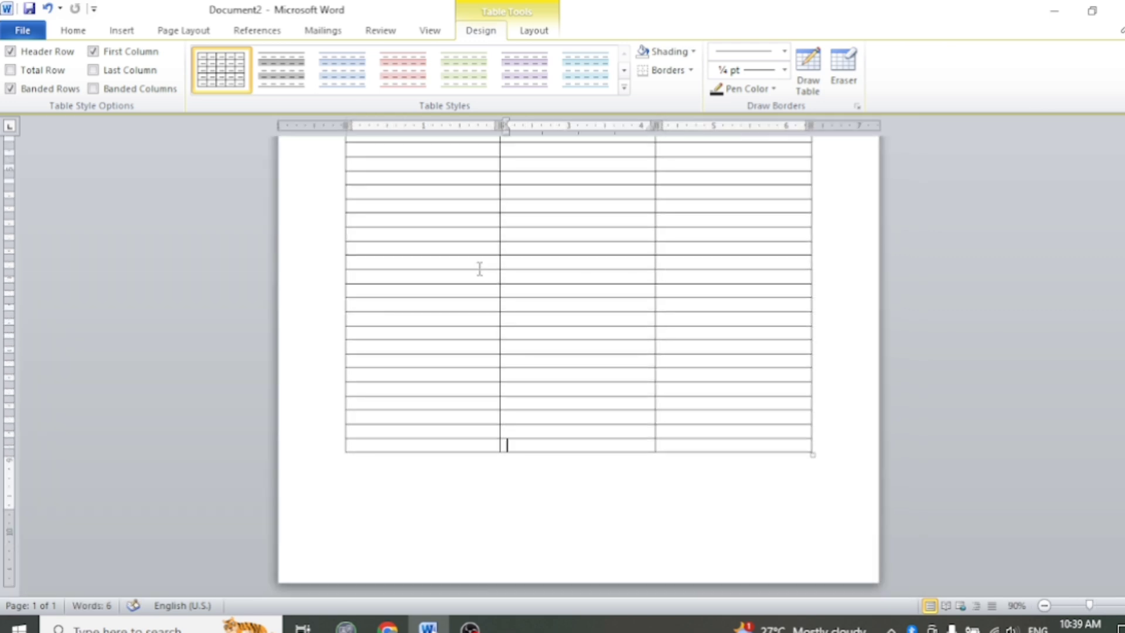
{"action": "key", "text": "Tab"}
{"action": "key", "text": "Tab"}
{"action": "key", "text": "Tab"}
{"action": "key", "text": "Tab"}
{"action": "key", "text": "Tab"}
{"action": "key", "text": "Tab"}
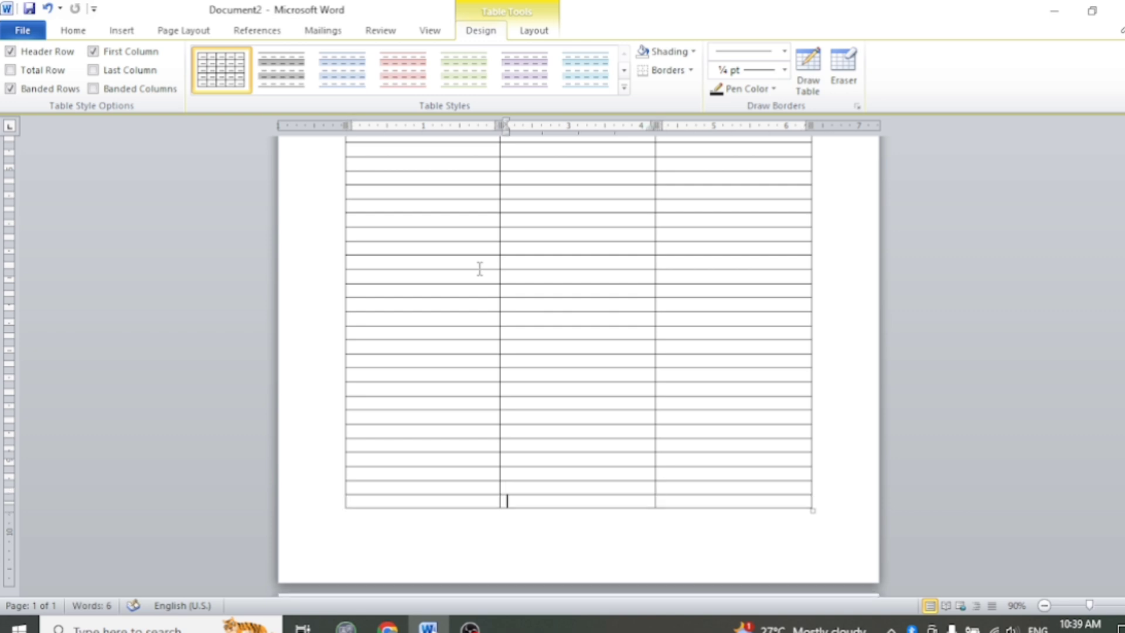
Step: Undo the last row additions so that the table ends at the bottom of the first page
{"action": "key", "text": "ctrl+z"}
{"action": "key", "text": "ctrl+z"}
{"action": "key", "text": "ctrl+z"}
{"action": "key", "text": "ctrl+z"}
{"action": "key", "text": "ctrl+z"}
{"action": "key", "text": "ctrl+z"}
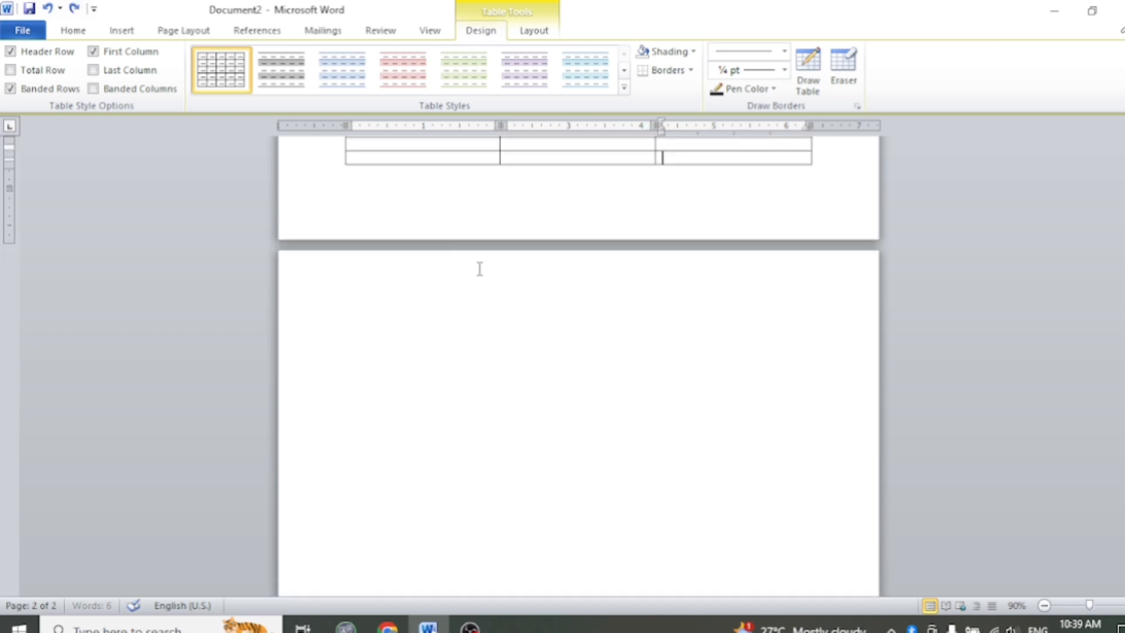
Step: Select the three heading cells and turn on Repeat Header Rows for them
{"action": "scroll", "coordinate": [479, 269], "scroll_direction": "up", "scroll_amount": 3}
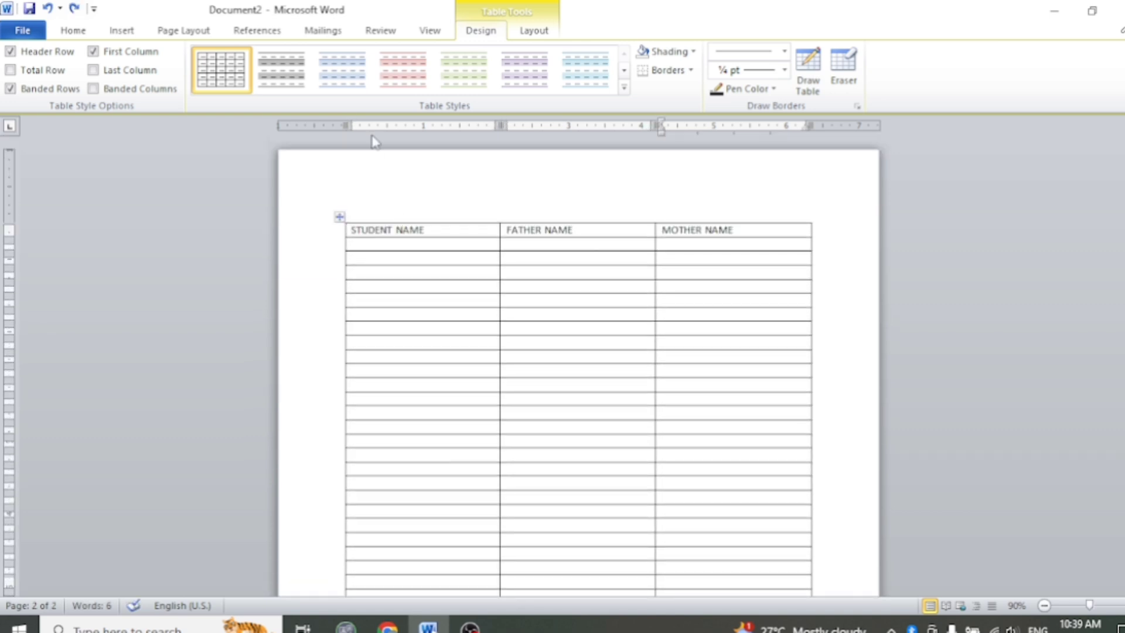
{"action": "left_click_drag", "start_coordinate": [352, 229], "coordinate": [713, 213]}
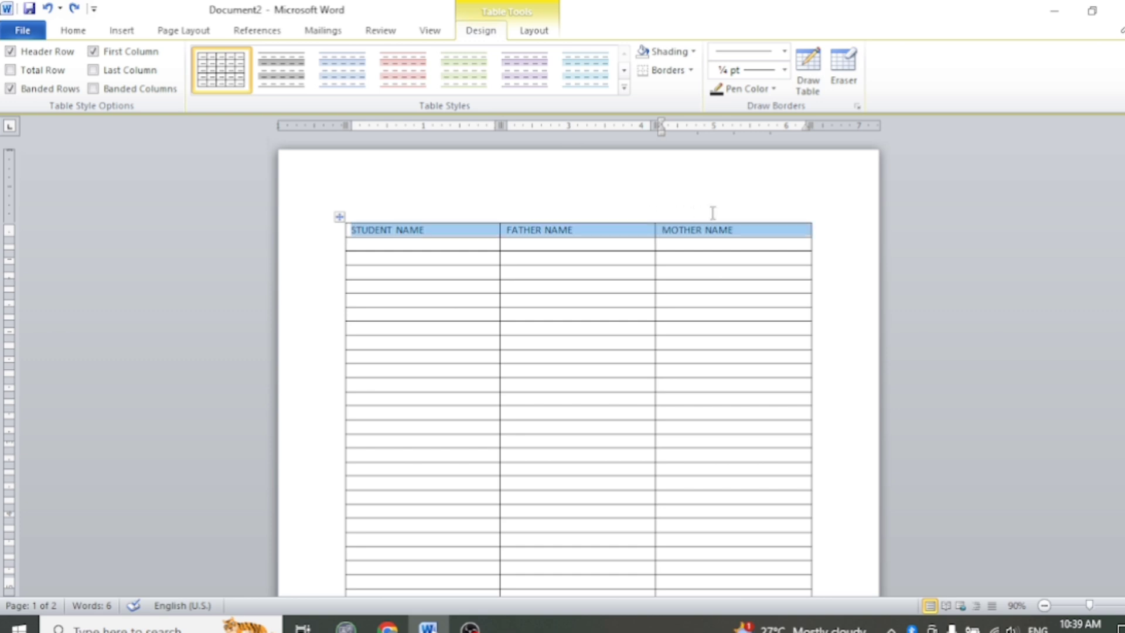
{"action": "left_click", "coordinate": [530, 32]}
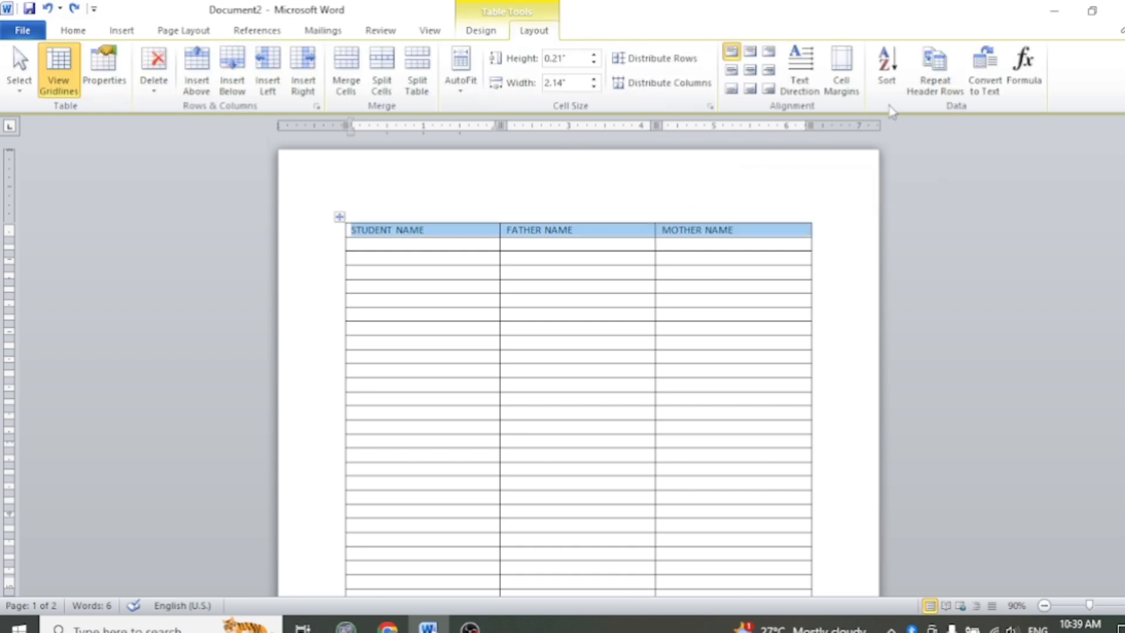
{"action": "left_click", "coordinate": [935, 71]}
Step: Add twelve blank rows after the table's last row so that it continues onto the second page
{"action": "scroll", "coordinate": [567, 258], "scroll_direction": "down", "scroll_amount": 3}
{"action": "scroll", "coordinate": [567, 257], "scroll_direction": "down", "scroll_amount": 5}
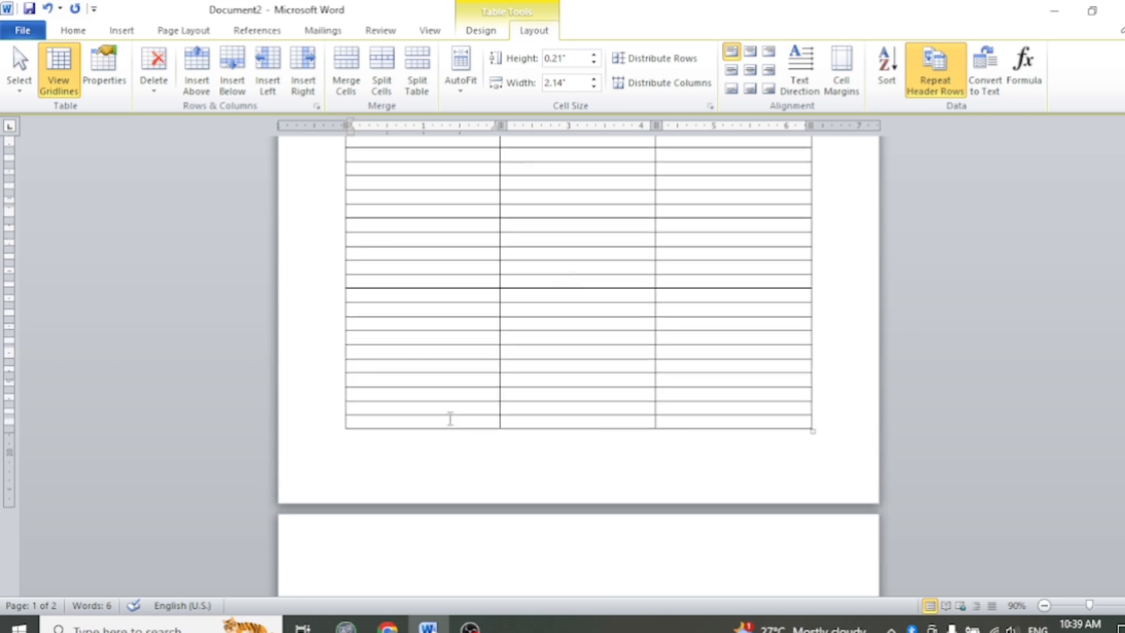
{"action": "left_click", "coordinate": [450, 419]}
{"action": "key", "text": "Tab"}
{"action": "key", "text": "Tab"}
{"action": "key", "text": "Tab"}
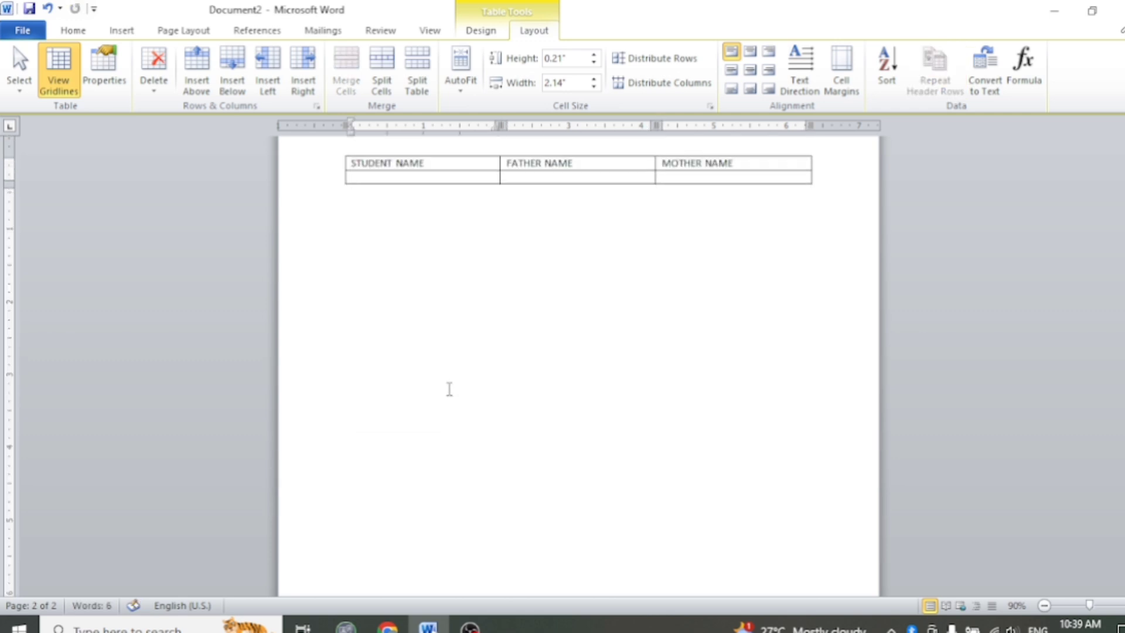
{"action": "key", "text": "Tab"}
{"action": "key", "text": "Tab"}
{"action": "key", "text": "Tab"}
{"action": "key", "text": "Tab"}
{"action": "key", "text": "Tab"}
{"action": "key", "text": "Tab"}
{"action": "key", "text": "Tab"}
{"action": "key", "text": "Tab"}
{"action": "key", "text": "Tab"}
{"action": "key", "text": "Tab"}
{"action": "key", "text": "Tab"}
{"action": "key", "text": "Tab"}
{"action": "key", "text": "Tab"}
{"action": "key", "text": "Tab"}
{"action": "key", "text": "Tab"}
{"action": "key", "text": "Tab"}
{"action": "key", "text": "Tab"}
{"action": "key", "text": "Tab"}
{"action": "key", "text": "Tab"}
{"action": "key", "text": "Tab"}
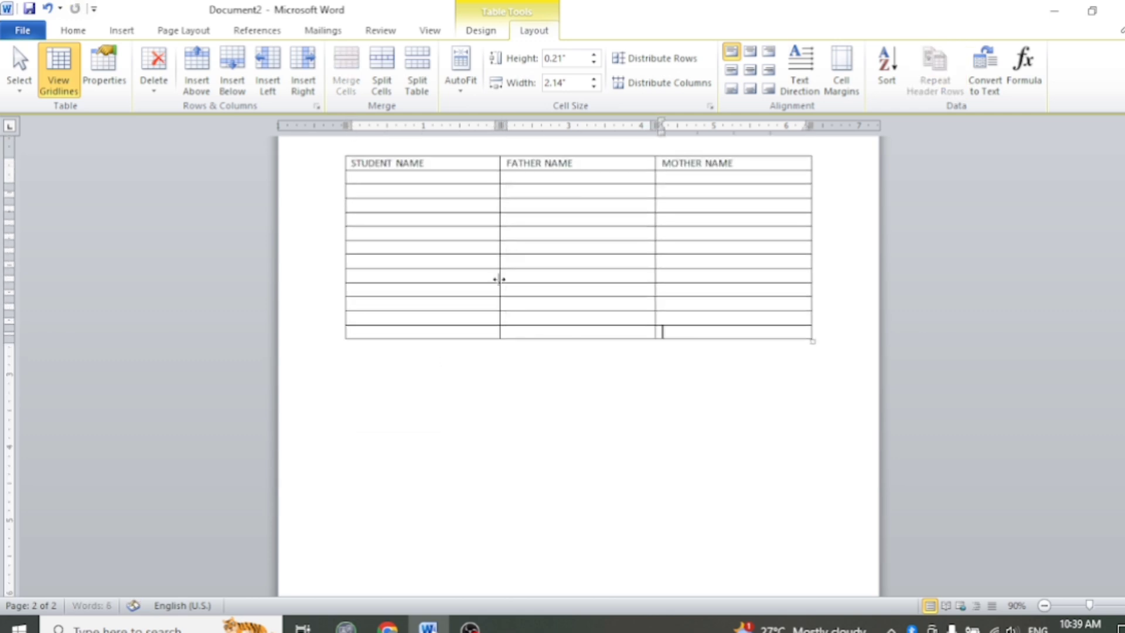
Step: Add several more blank rows at the end of the table on the second page
{"action": "key", "text": "Tab"}
{"action": "key", "text": "Tab"}
{"action": "key", "text": "Tab"}
{"action": "key", "text": "Tab"}
{"action": "key", "text": "Tab"}
{"action": "key", "text": "Tab"}
{"action": "key", "text": "Tab"}
{"action": "key", "text": "Tab"}
{"action": "key", "text": "Tab"}
{"action": "key", "text": "Tab"}
{"action": "key", "text": "Tab"}
{"action": "key", "text": "Tab"}
{"action": "key", "text": "Tab"}
{"action": "key", "text": "Tab"}
{"action": "key", "text": "Tab"}
{"action": "key", "text": "Tab"}
{"action": "key", "text": "Tab"}
{"action": "key", "text": "Tab"}
{"action": "key", "text": "Tab"}
{"action": "key", "text": "Tab"}
Step: Check the table across both pages and examine the heading row on the first page at 140% zoom
{"action": "scroll", "coordinate": [498, 277], "scroll_direction": "up", "scroll_amount": 3}
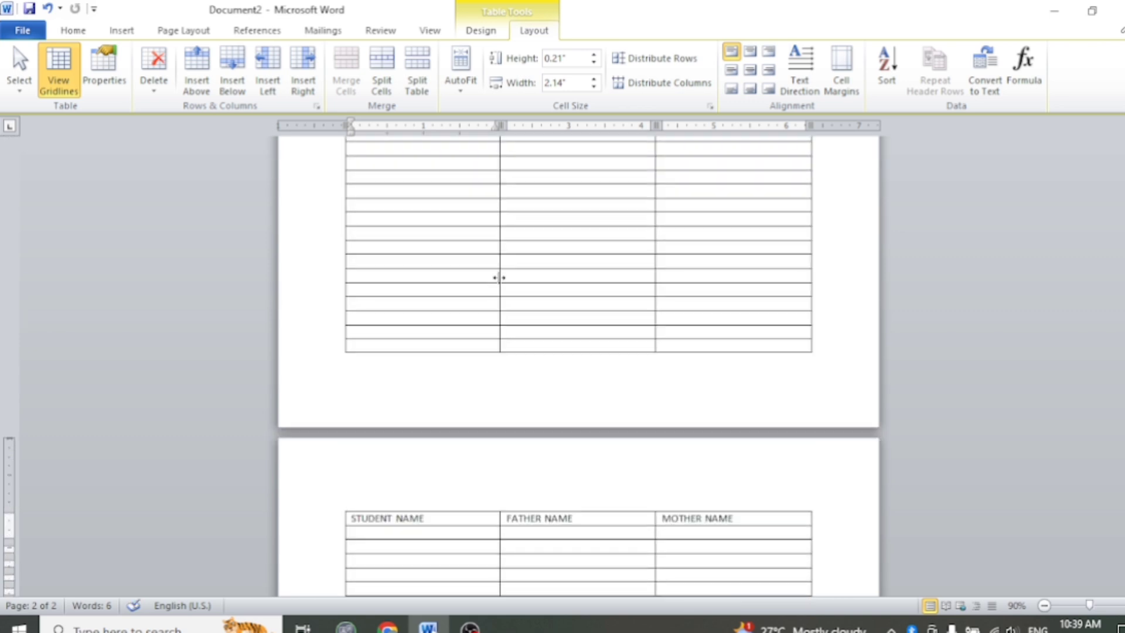
{"action": "left_click", "coordinate": [487, 231]}
{"action": "scroll", "coordinate": [520, 226], "scroll_direction": "up", "scroll_amount": 8}
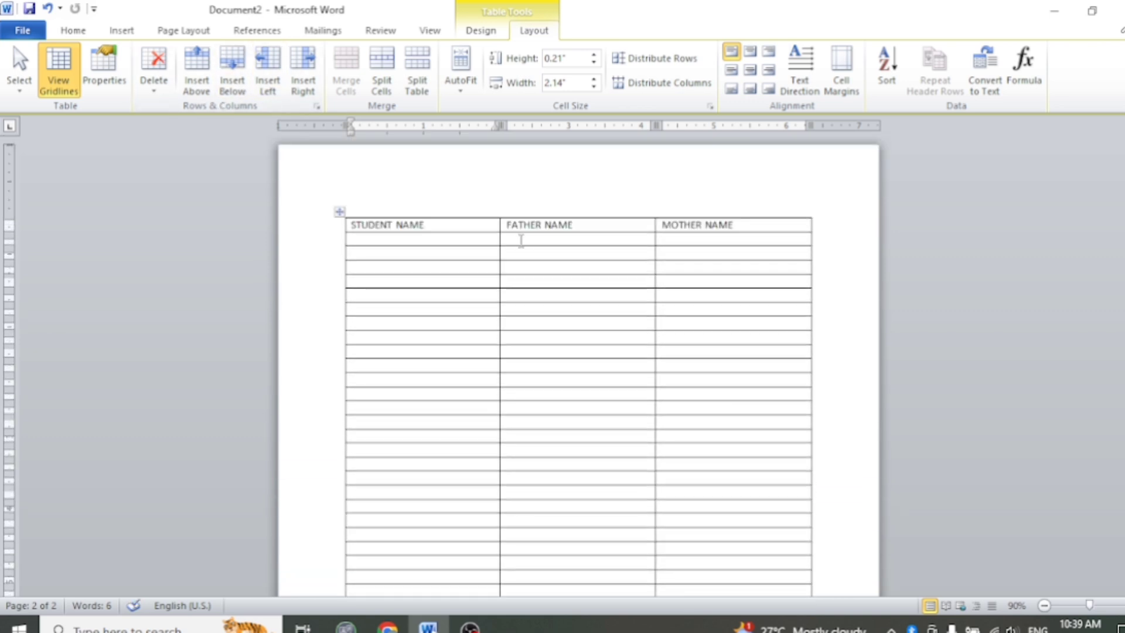
{"action": "scroll", "coordinate": [521, 240], "scroll_direction": "up", "scroll_amount": 4, "text": "ctrl"}
{"action": "scroll", "coordinate": [609, 273], "scroll_direction": "up", "scroll_amount": 1, "text": "ctrl"}
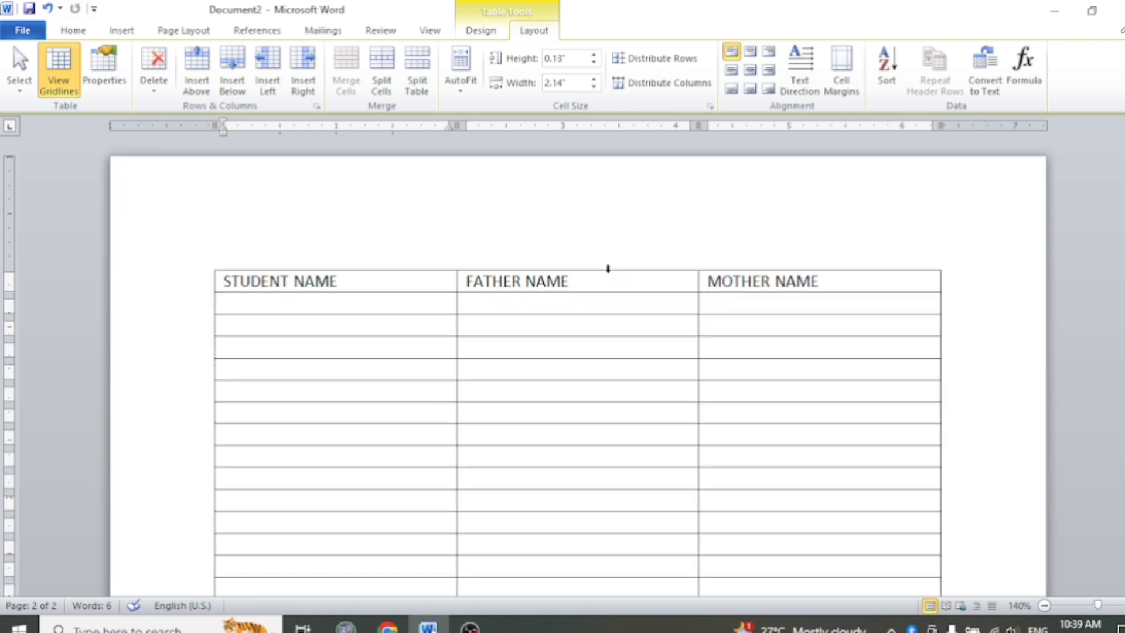